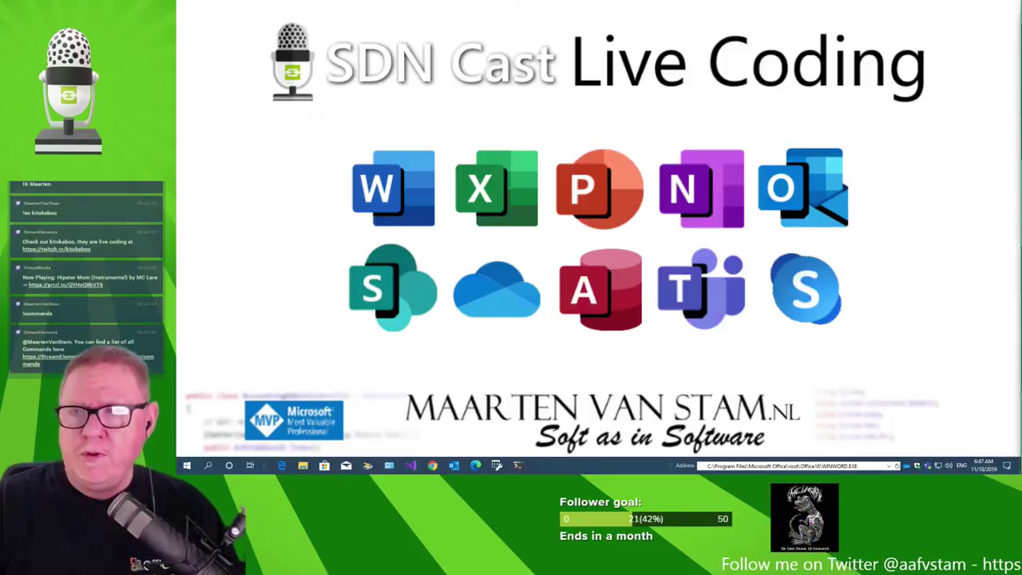
Review the channel commands browser page, then close that browser window.
key("ctrl+super+Right")
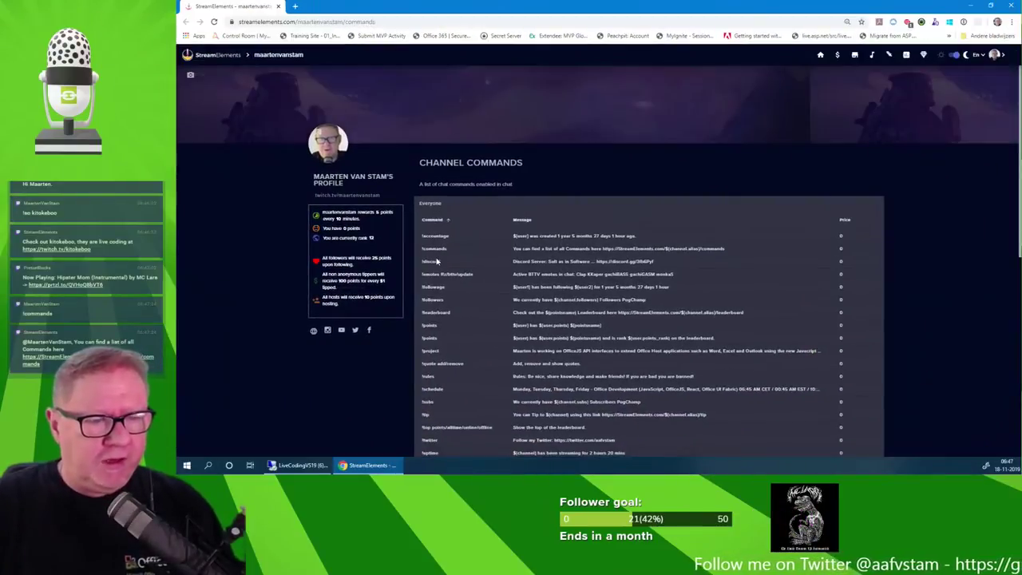
scroll(477, 268, "down", 3)
scroll(456, 151, "down", 2)
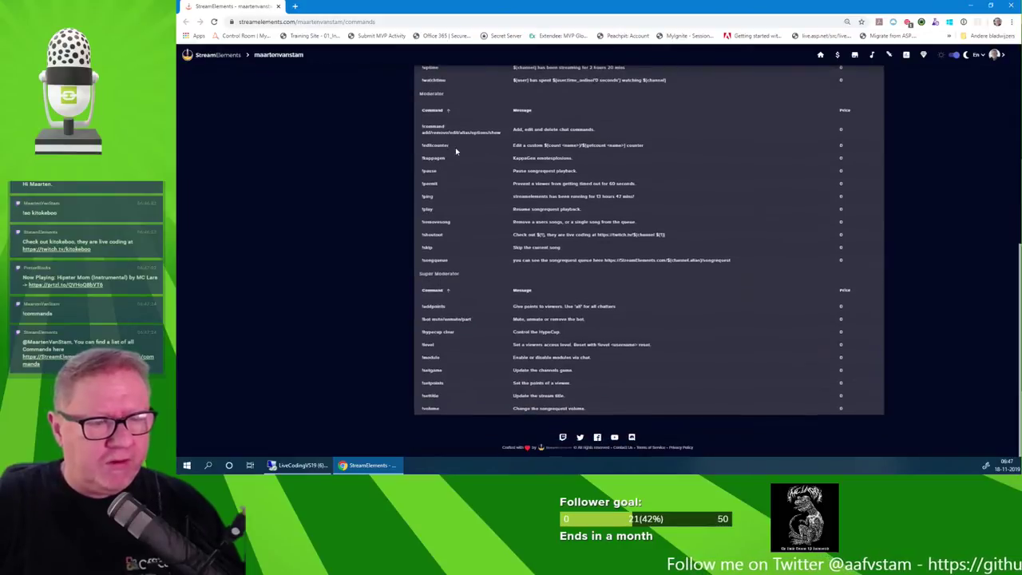
scroll(487, 183, "up", 3)
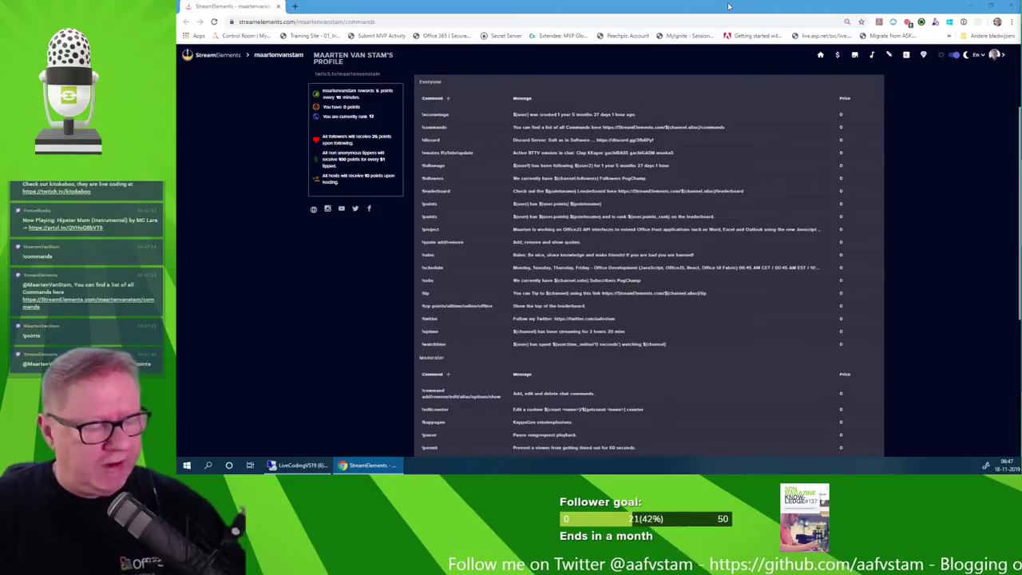
left_click(896, 6)
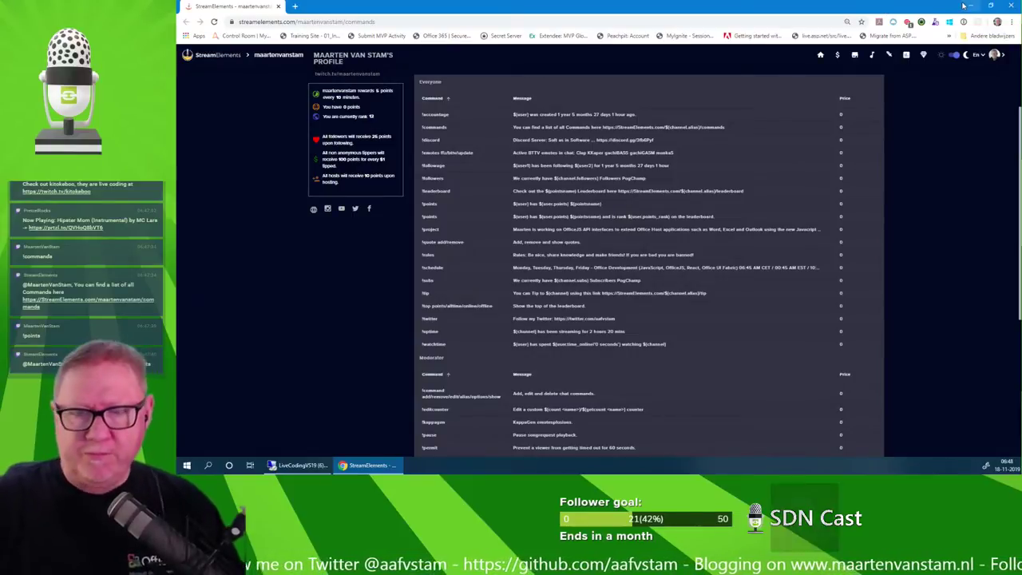
left_click(1011, 6)
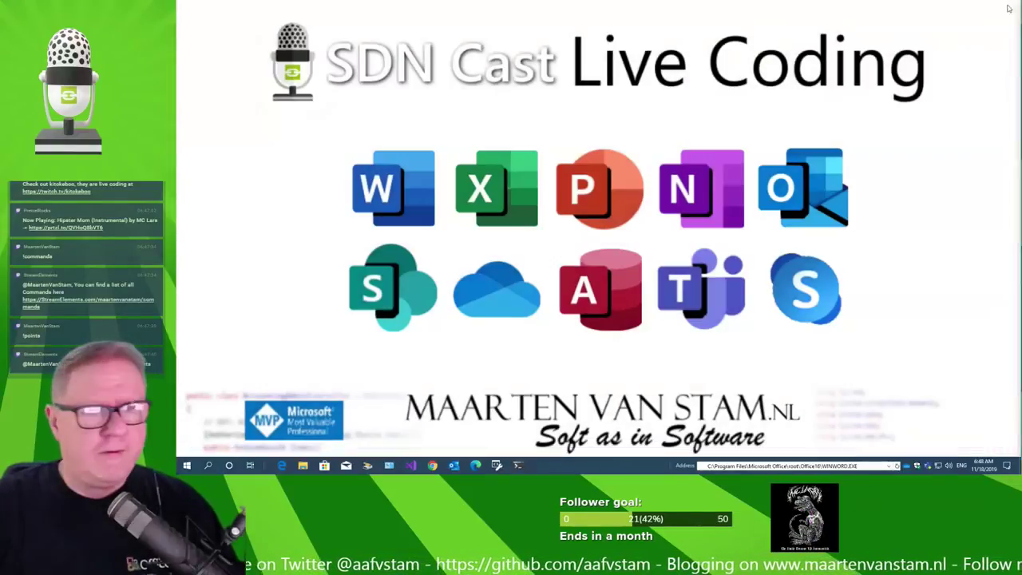
Launch Word by typing 'wi' in the run field and create a blank document.
left_click(802, 466)
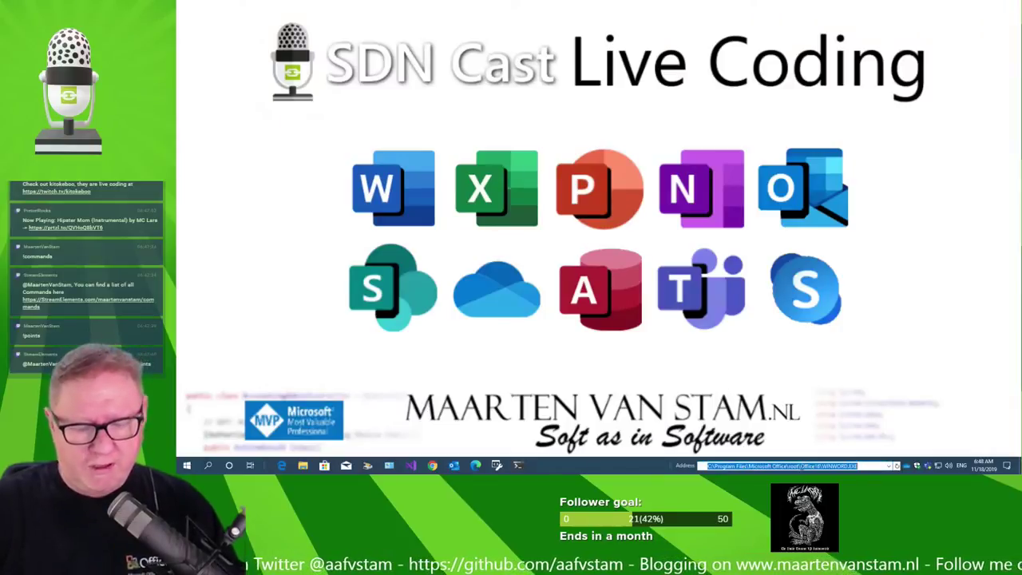
type("winwo")
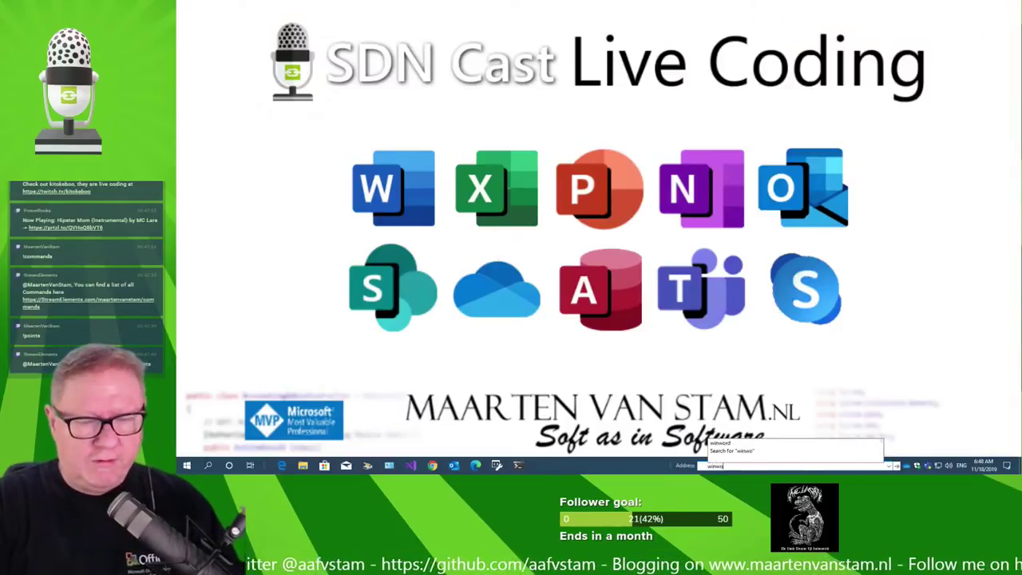
key("Return")
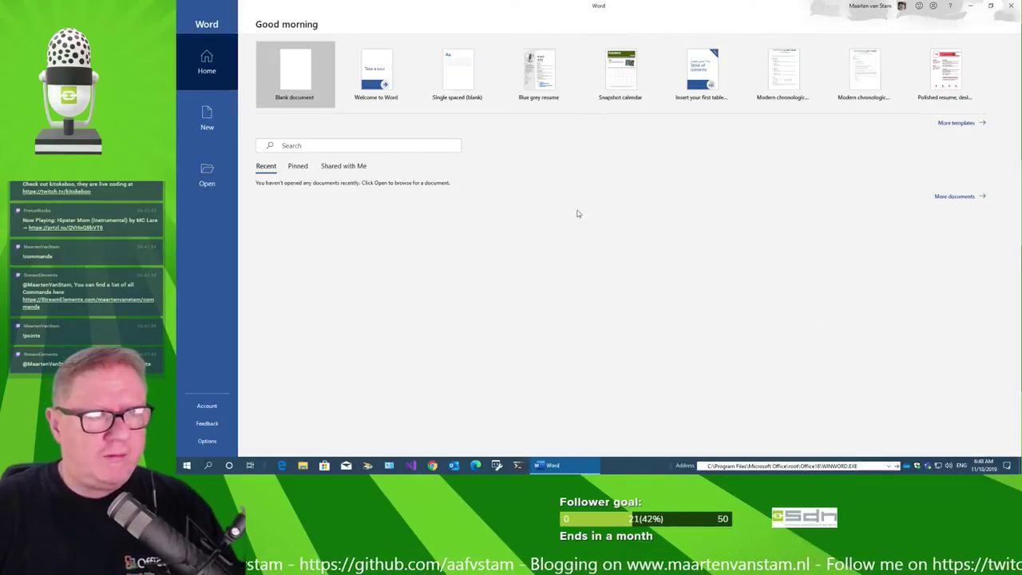
left_click(313, 89)
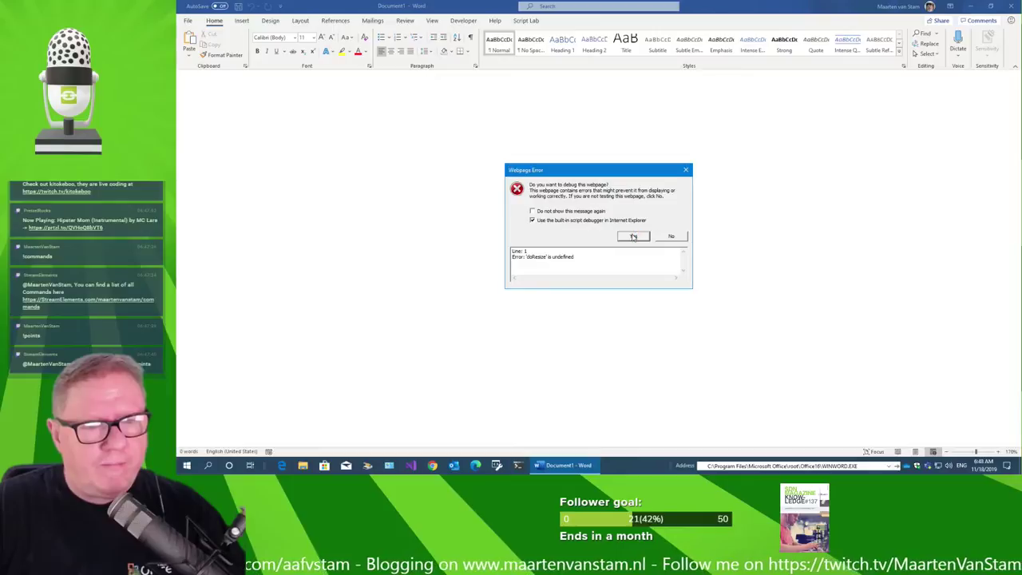
Debug the failing doResize webpage script in Visual Studio and select the msoasb process entry.
left_click(635, 237)
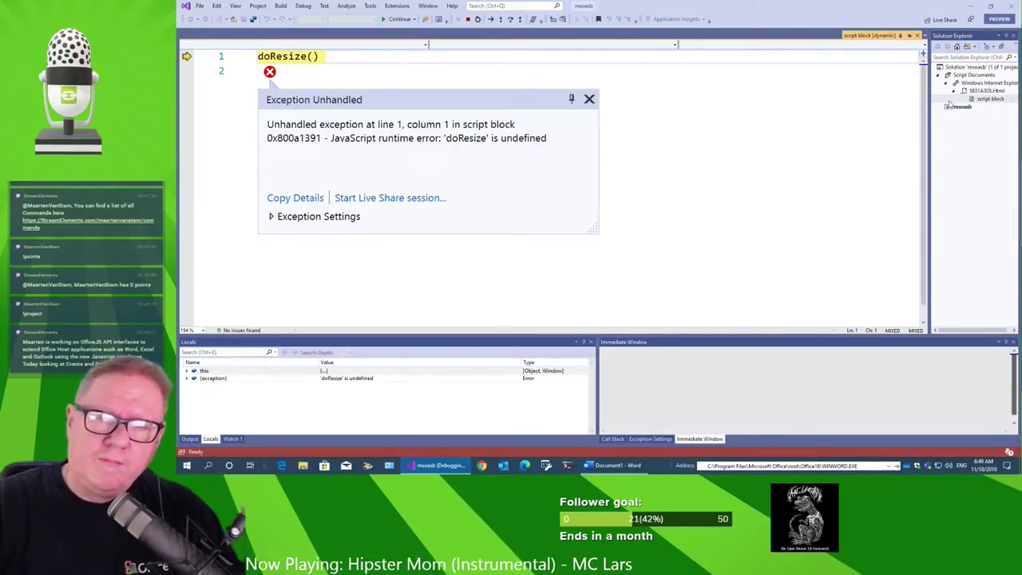
left_click(958, 107)
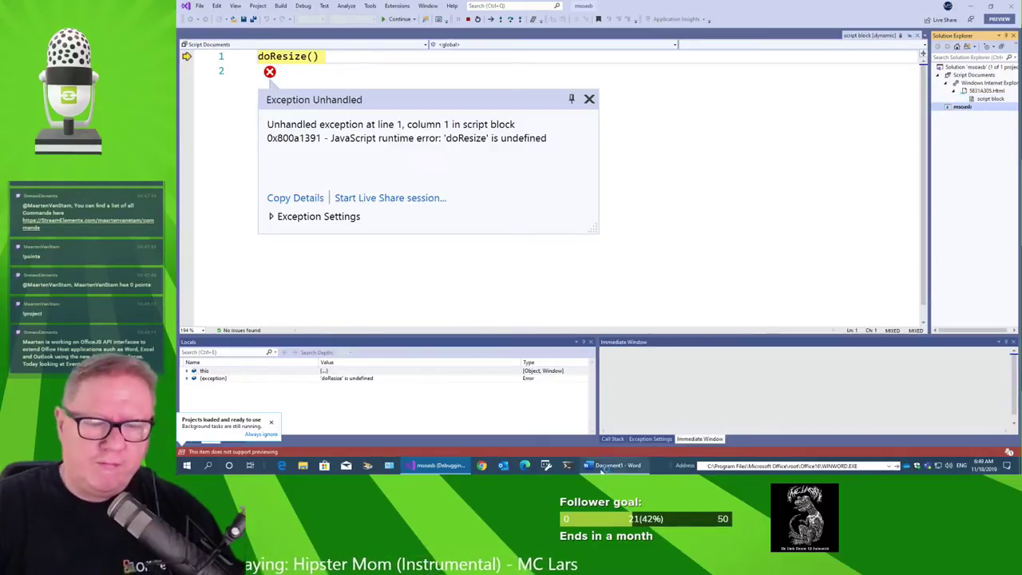
left_click(754, 465)
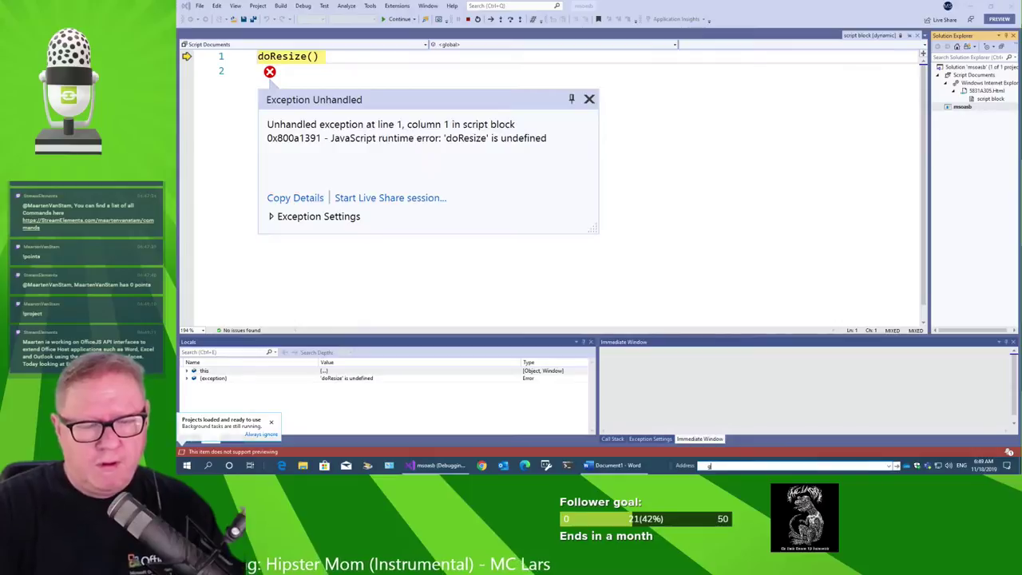
type("google.com/")
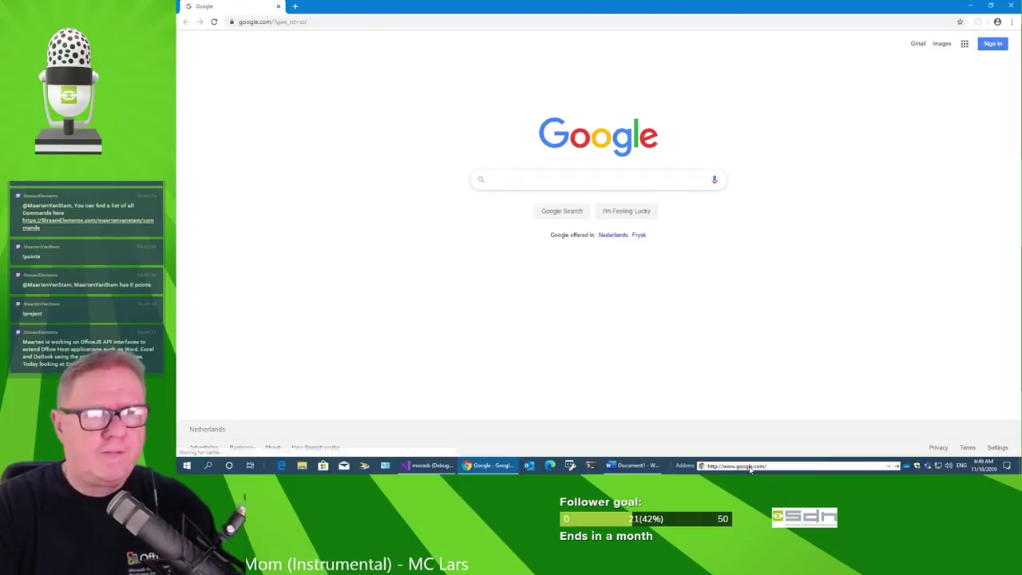
type("mso")
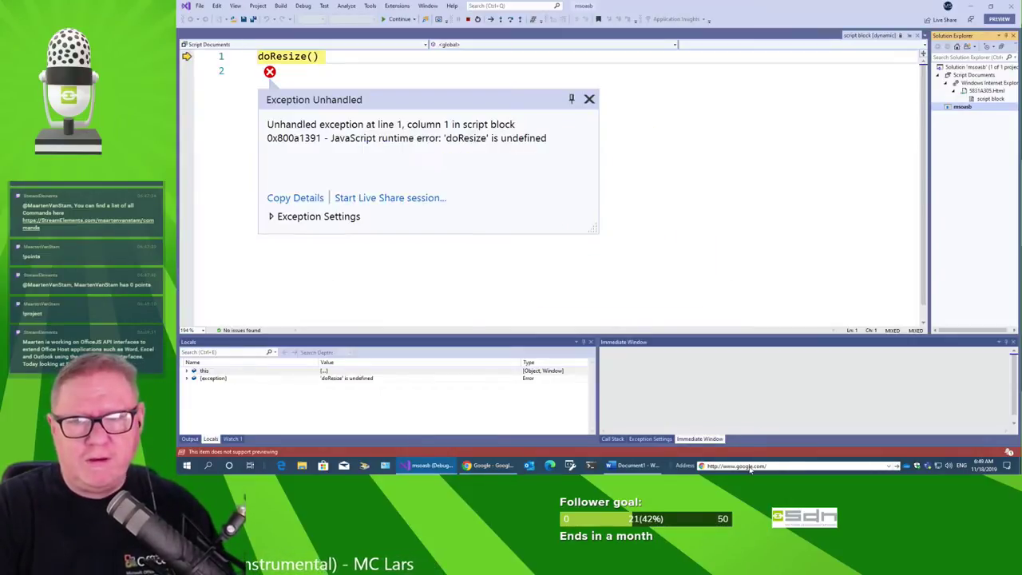
key("alt+Tab")
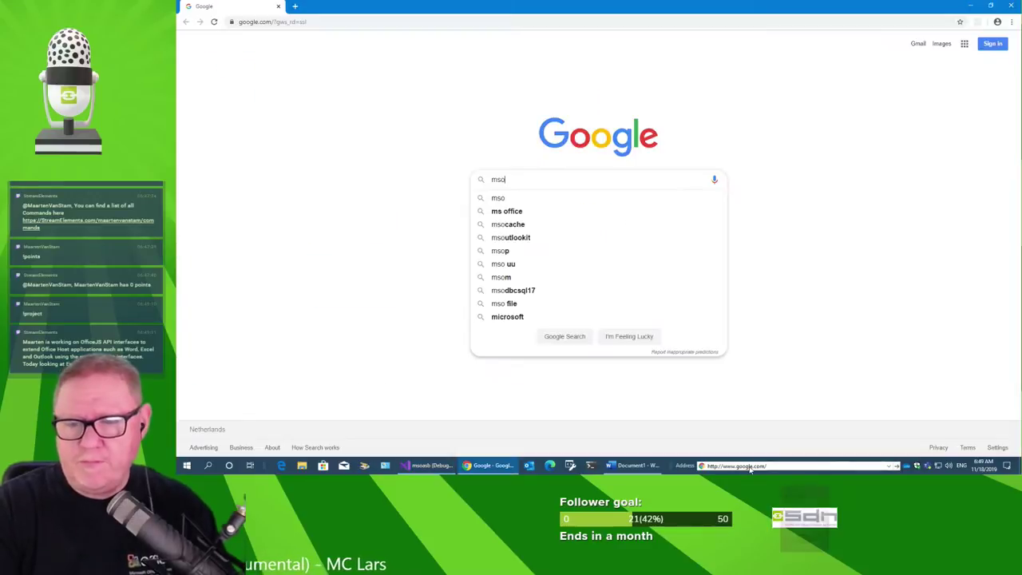
type("asb")
key("Return")
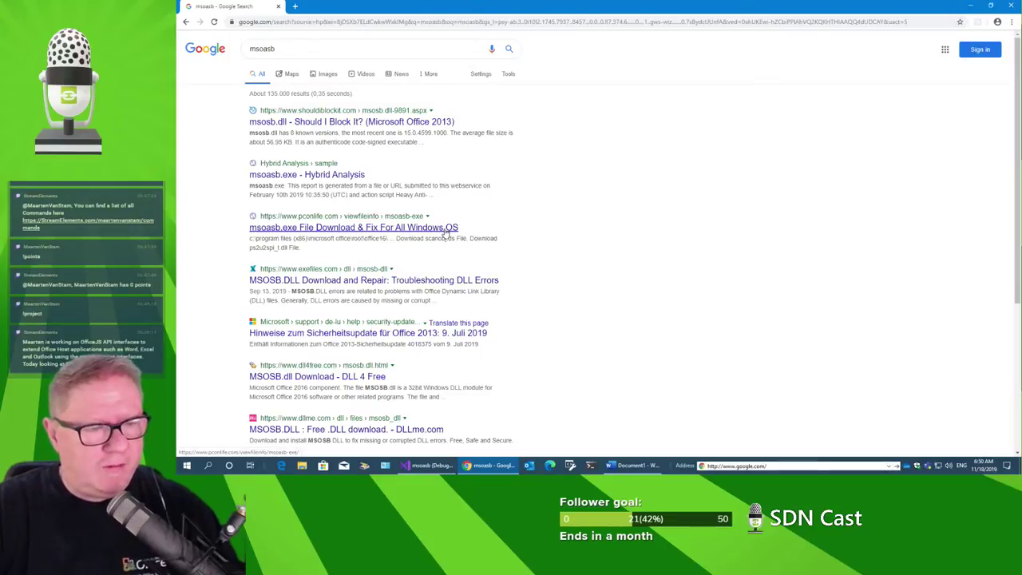
scroll(447, 233, "down", 2)
scroll(457, 258, "down", 1)
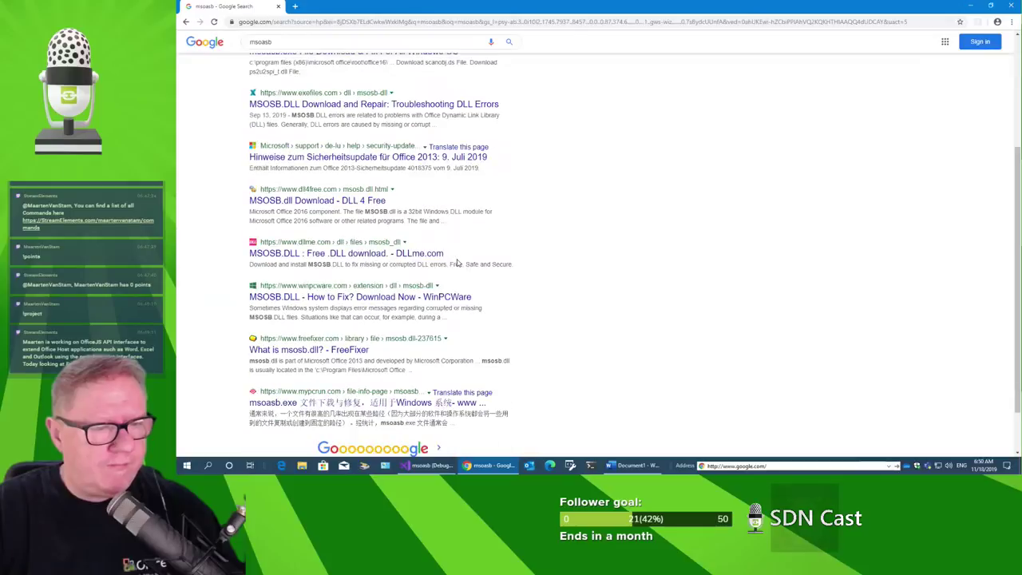
scroll(458, 263, "down", 1)
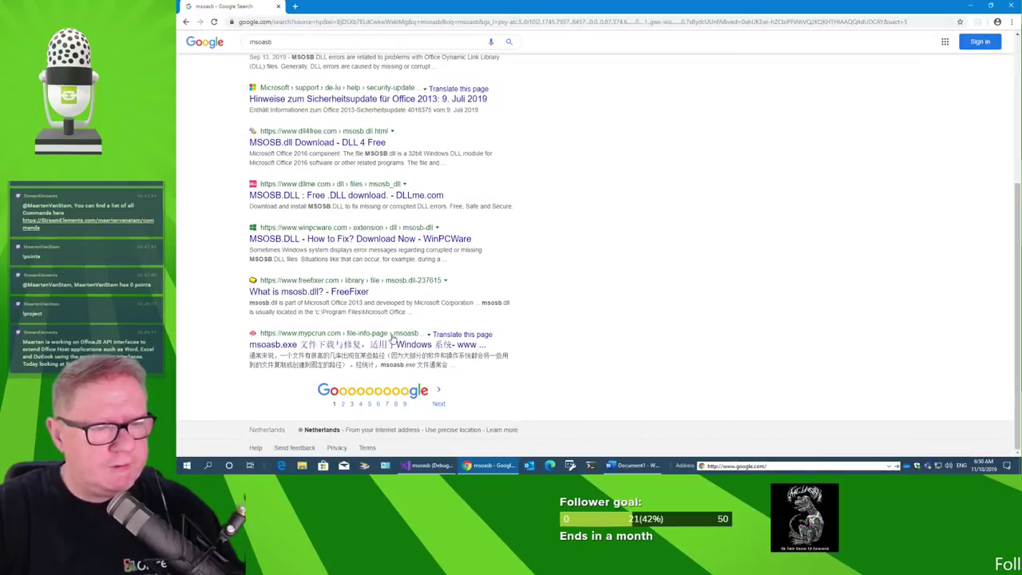
left_click(438, 403)
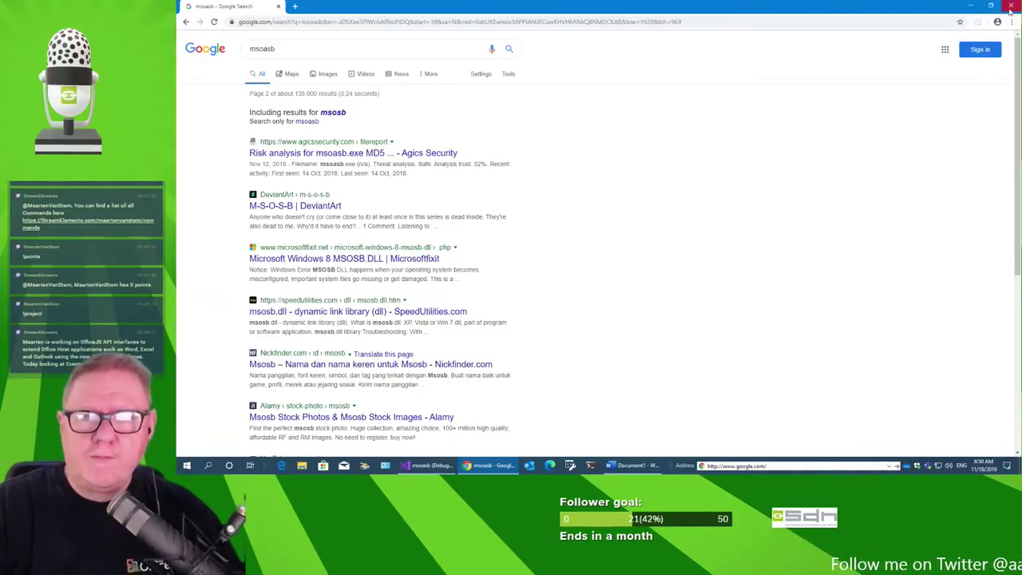
left_click(1010, 10)
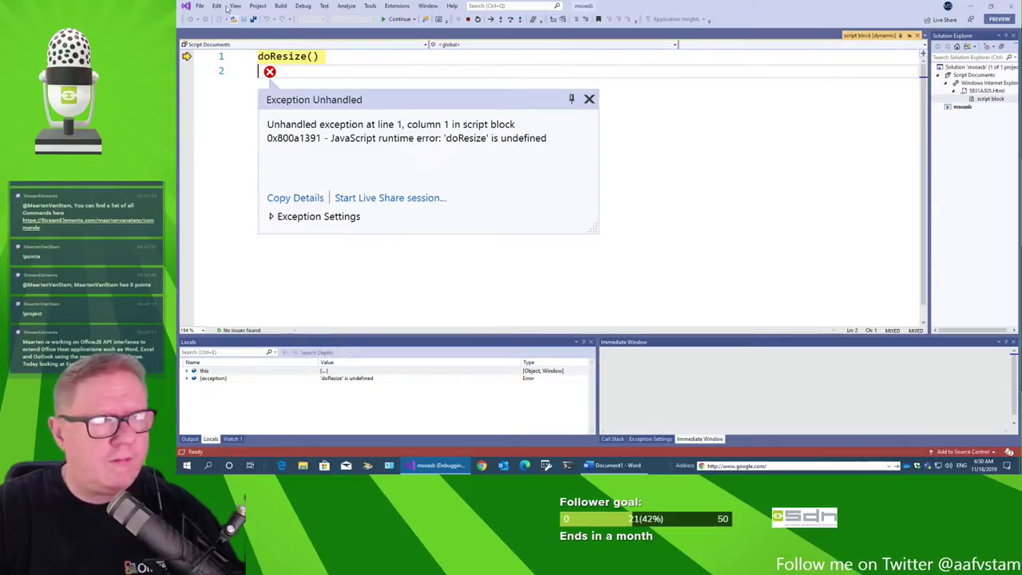
Close Visual Studio, stopping the debugging session without saving msoasb.sln.
left_click(197, 6)
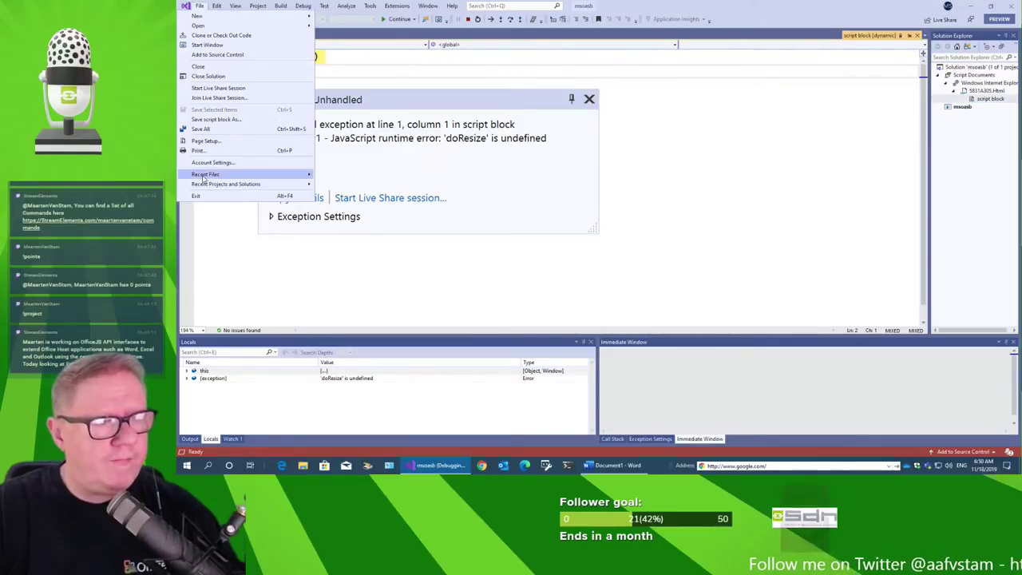
left_click(185, 6)
left_click(186, 5)
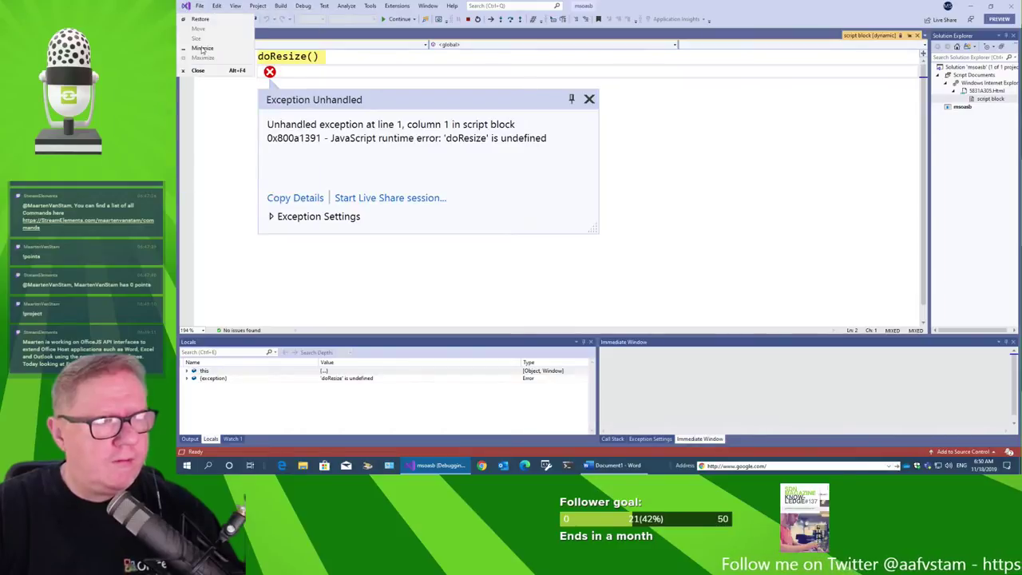
key("Escape")
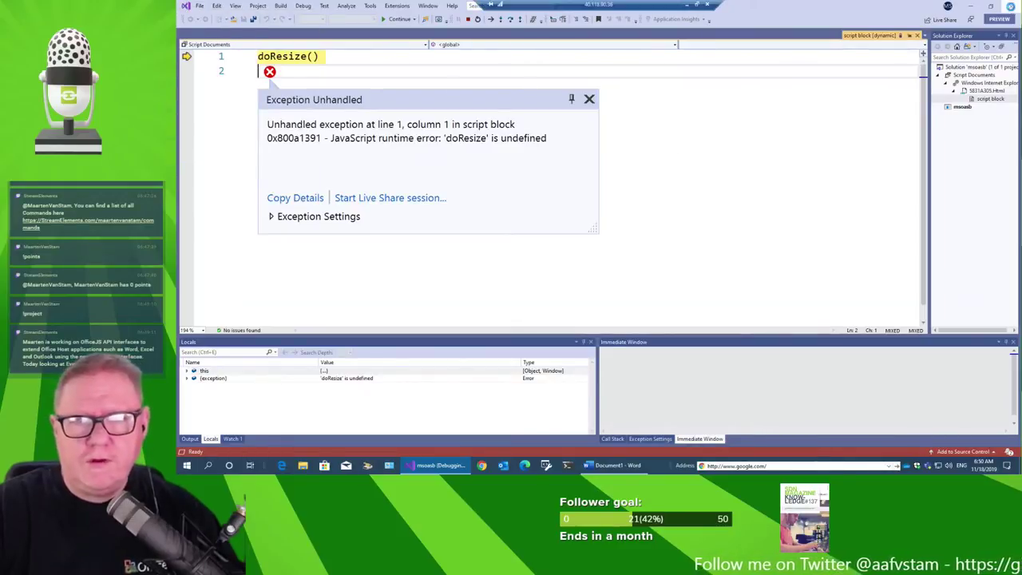
left_click(1012, 7)
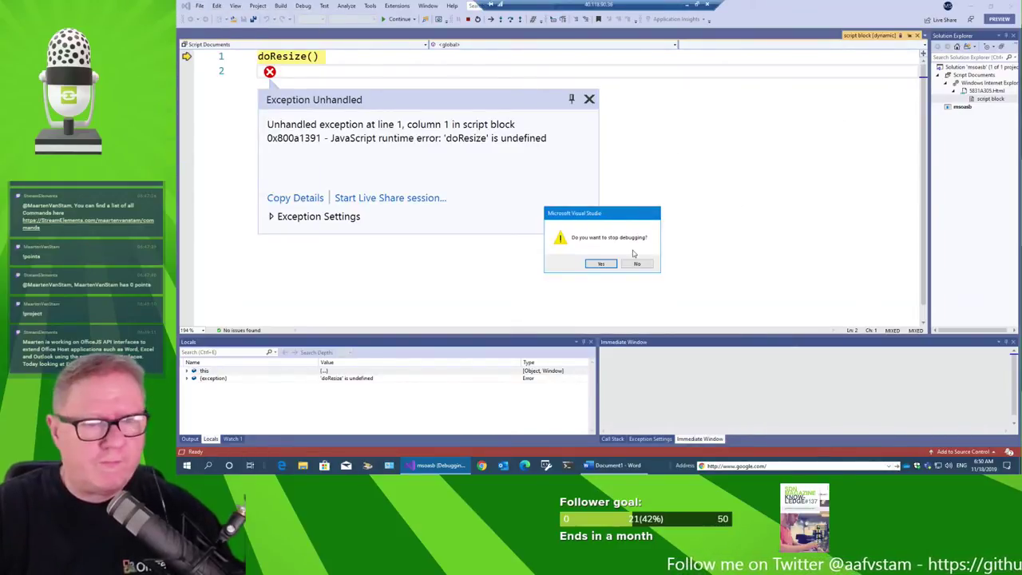
left_click(609, 265)
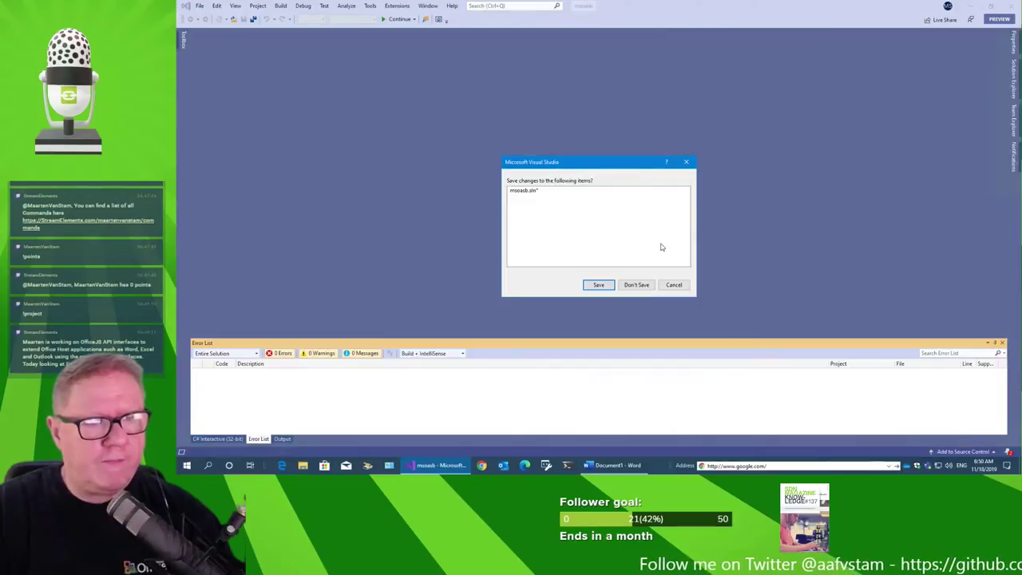
left_click(638, 285)
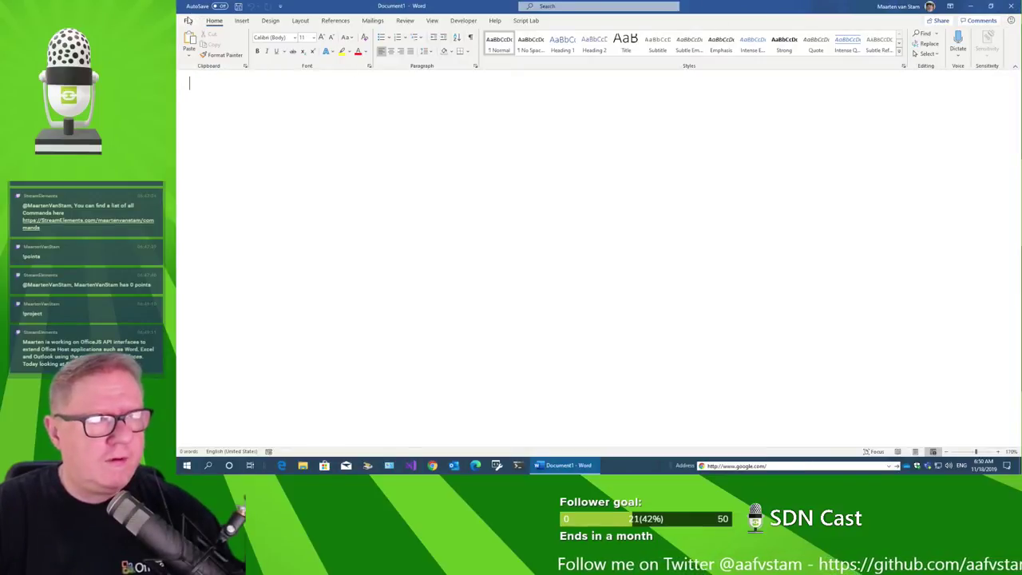
Check the Account page in Word's File view, then bring up Word Options.
left_click(189, 21)
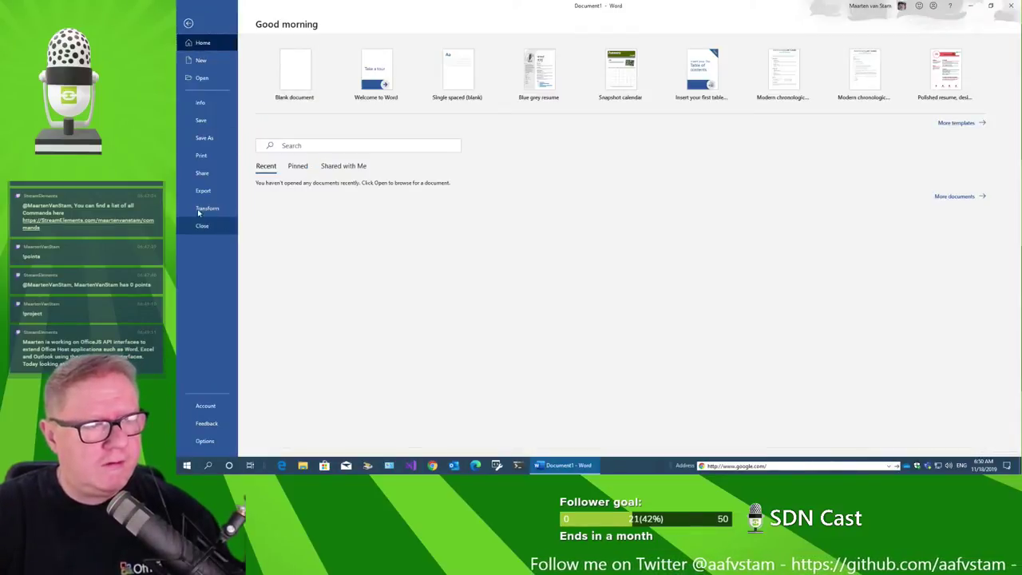
left_click(205, 405)
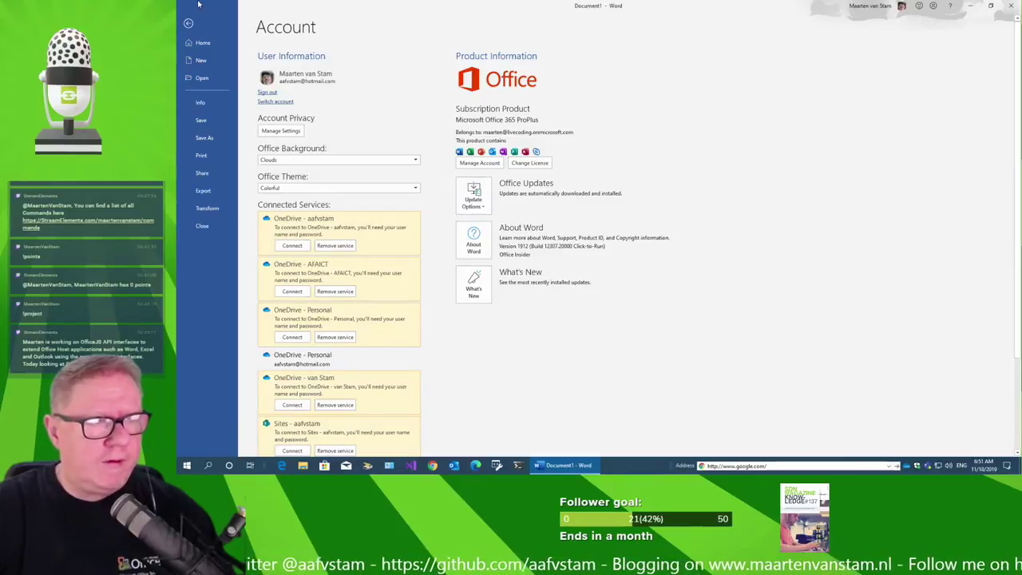
left_click(188, 23)
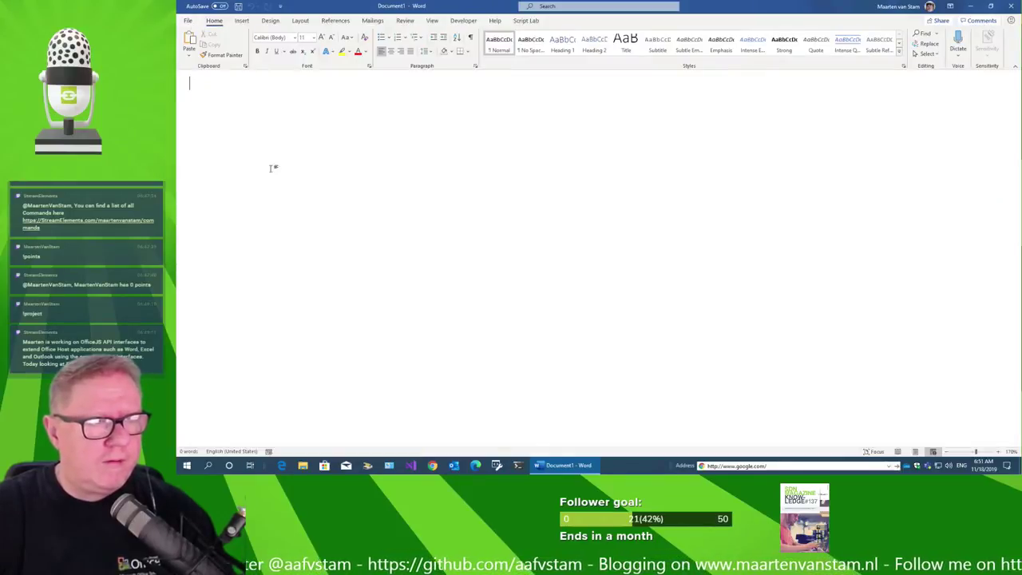
left_click(189, 22)
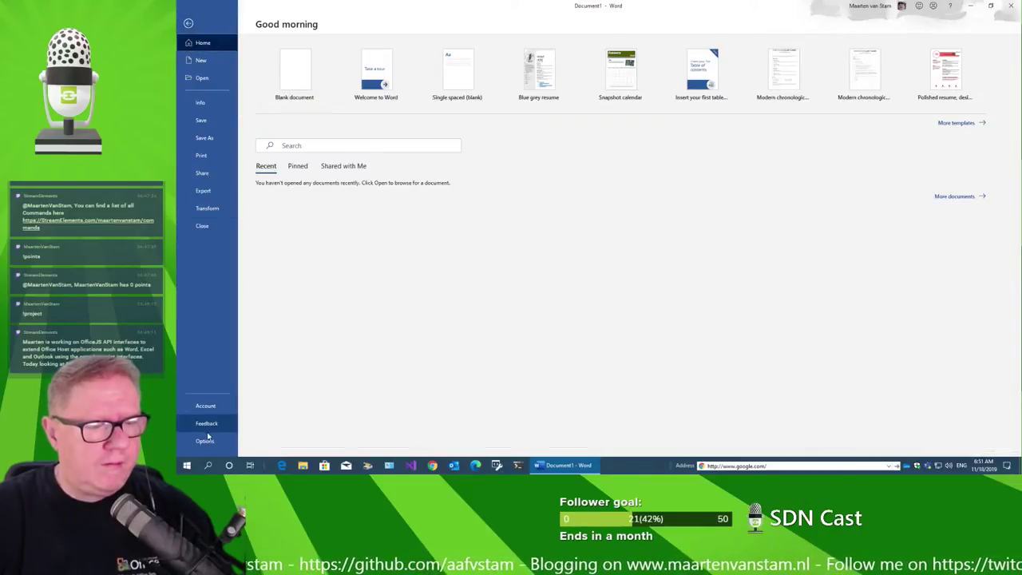
key("Escape")
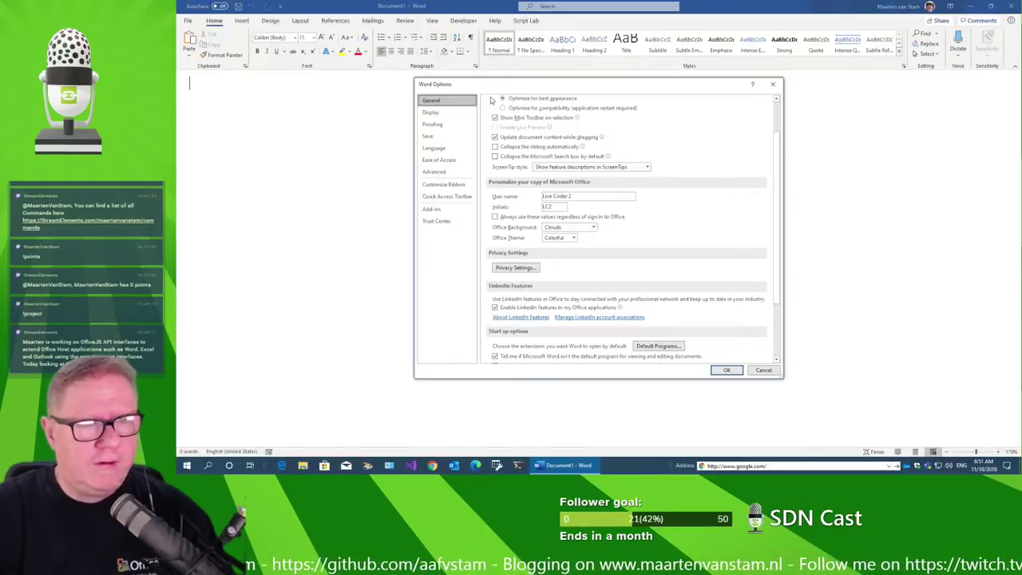
Show the Word Startup location's full path under Trust Center Trusted Locations.
left_click(437, 221)
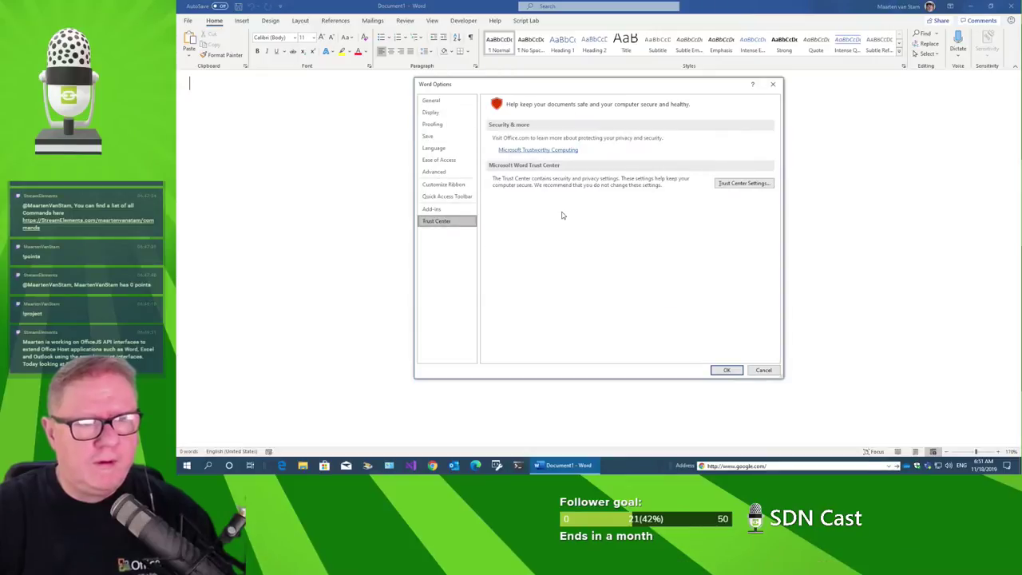
left_click(749, 184)
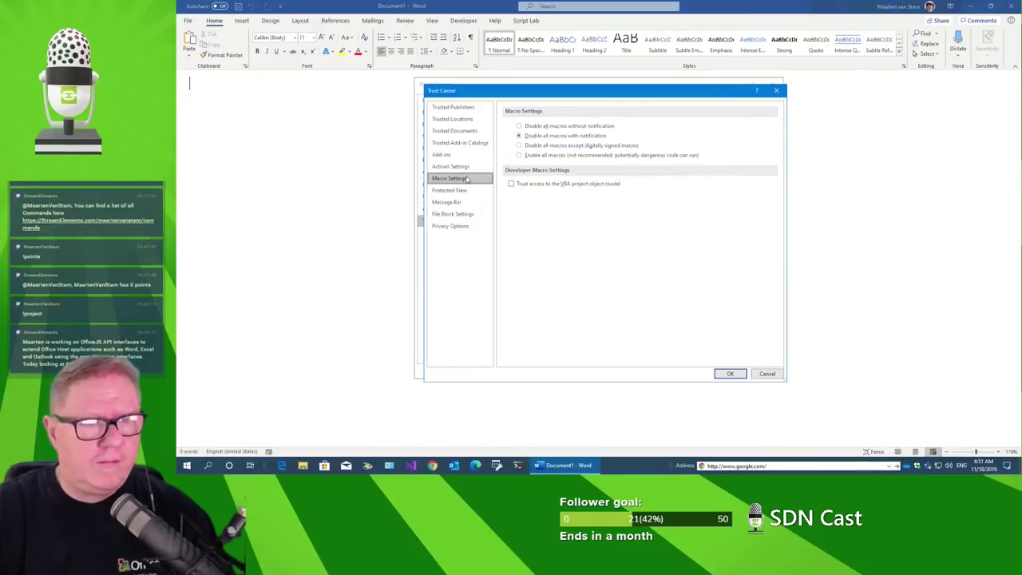
left_click(451, 120)
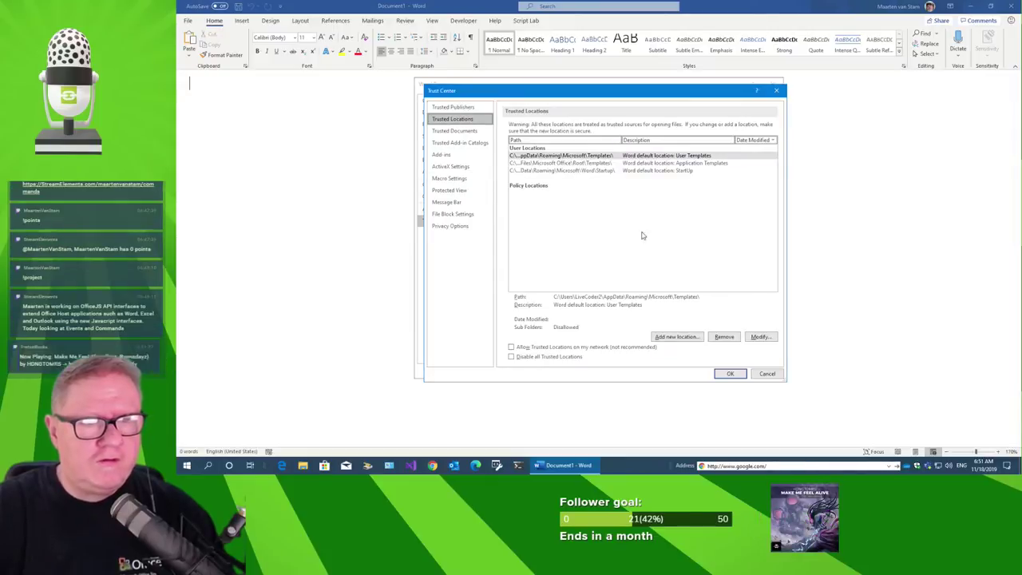
left_click(594, 172)
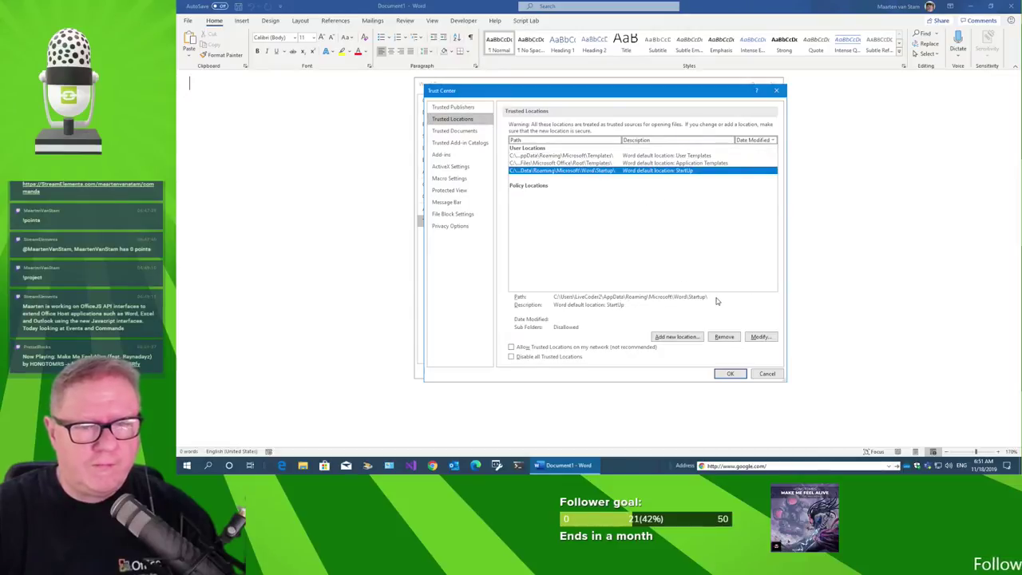
Open C:\Users\<user>\AppData\Roaming\Microsoft\Word\STARTUP from the taskbar address box using autocomplete.
left_click(766, 465)
type("c:")
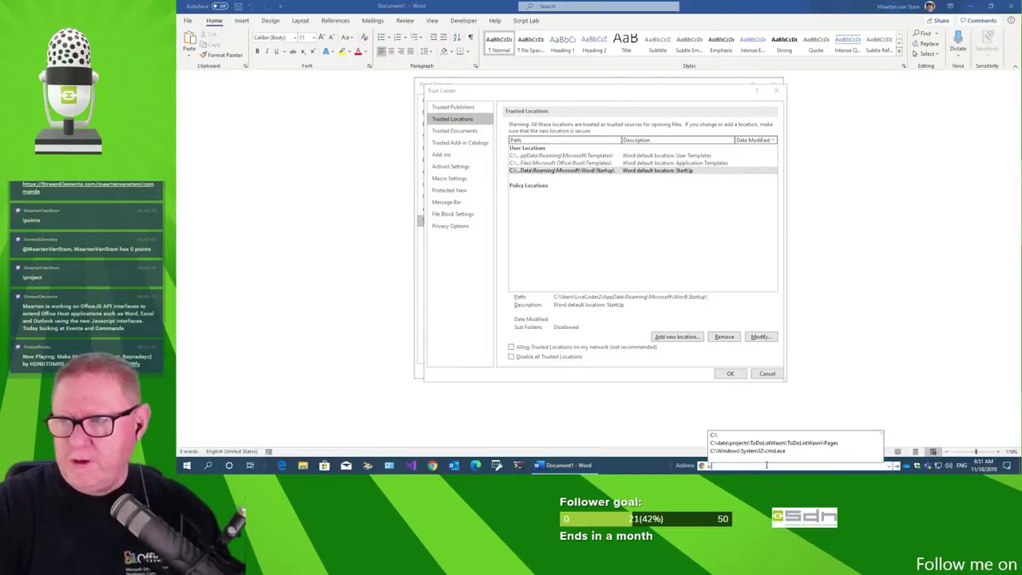
type("\\users")
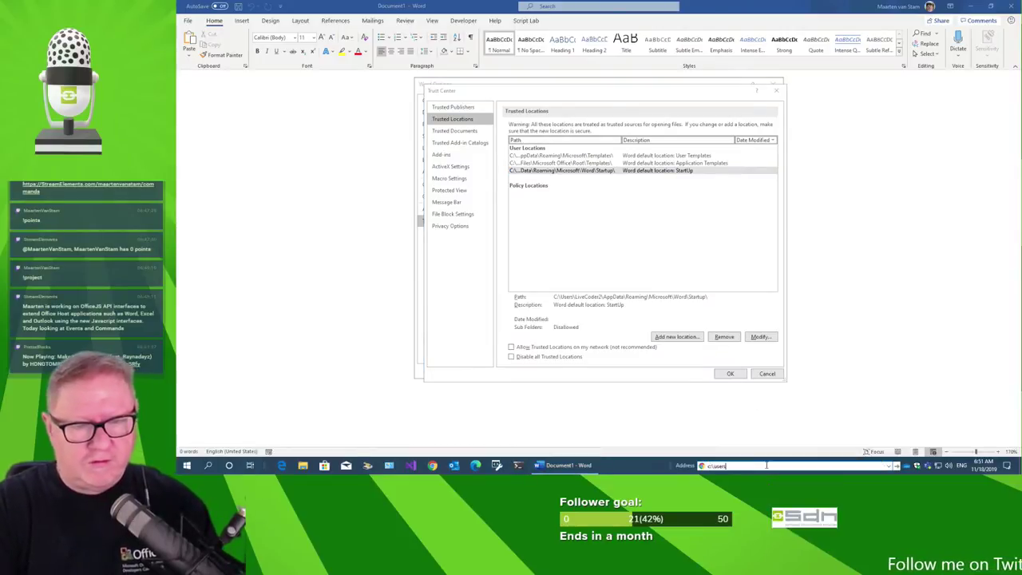
type("\\")
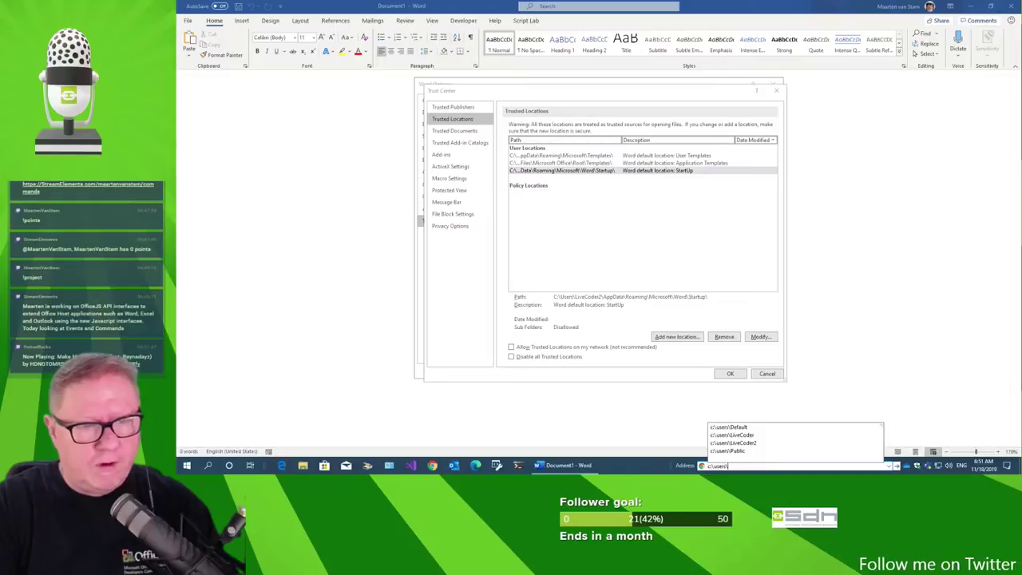
type("L")
key("Down")
key("Down")
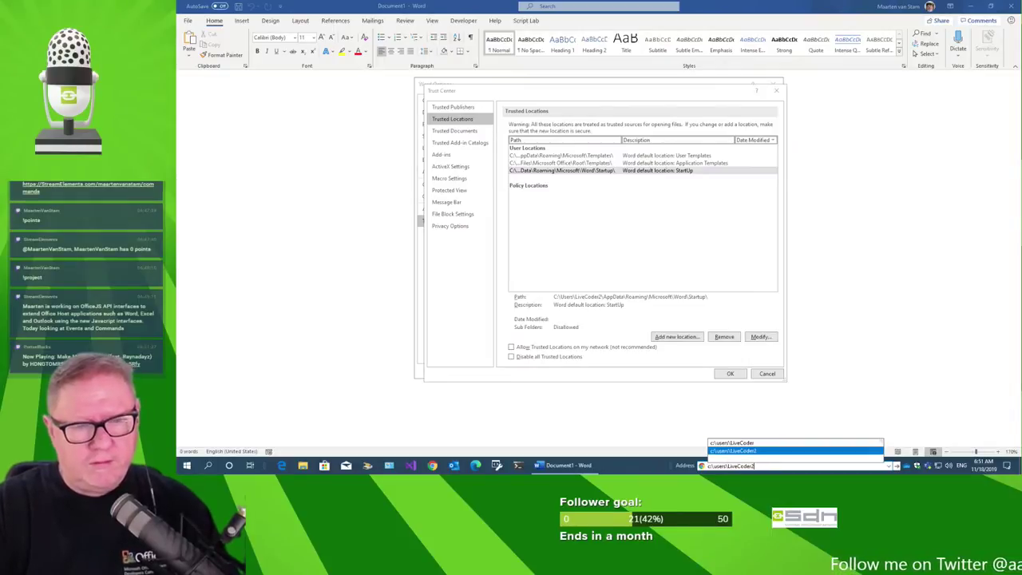
type("\\app")
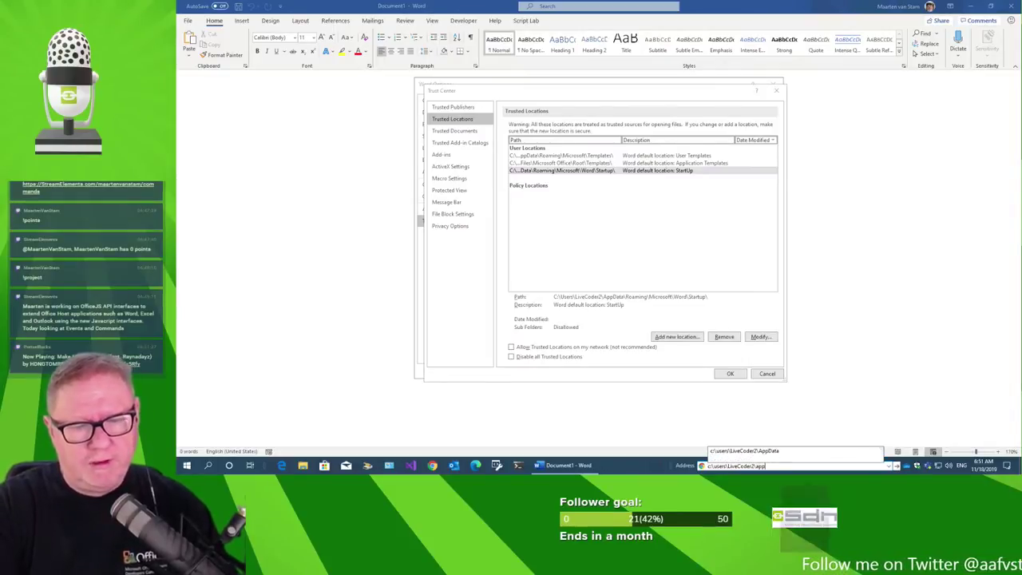
type("data\\")
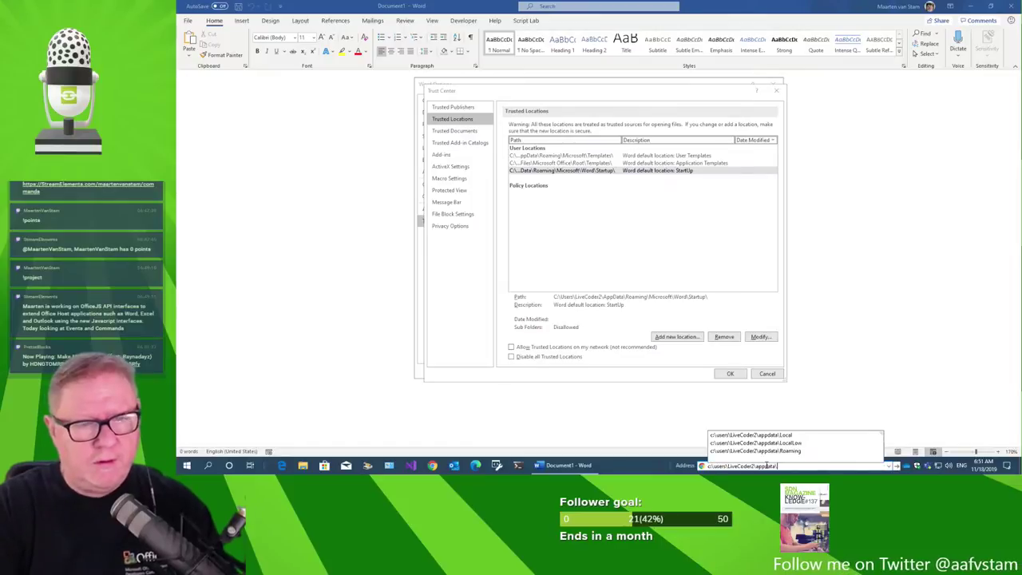
type("r")
key("Down")
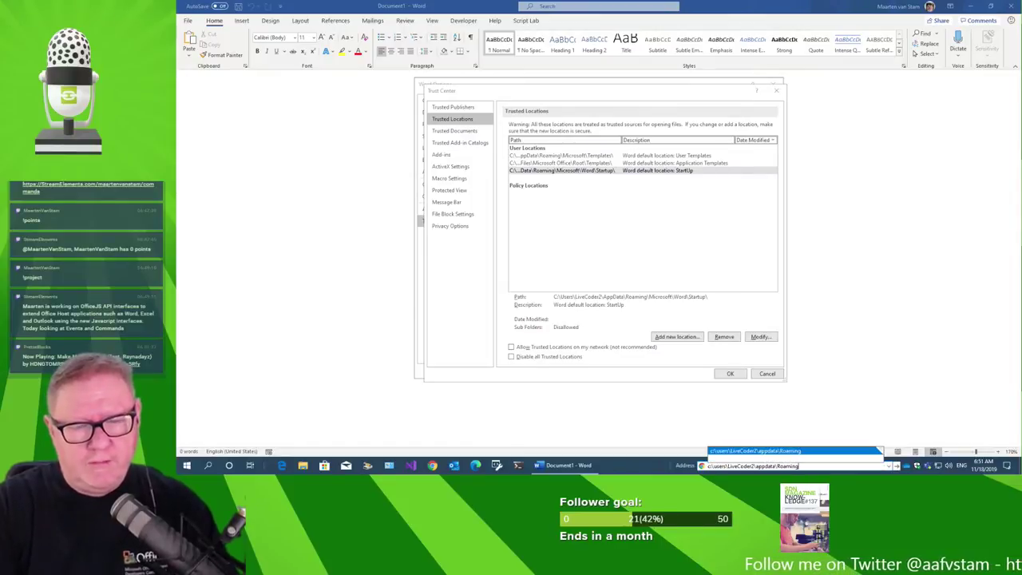
type("\\m")
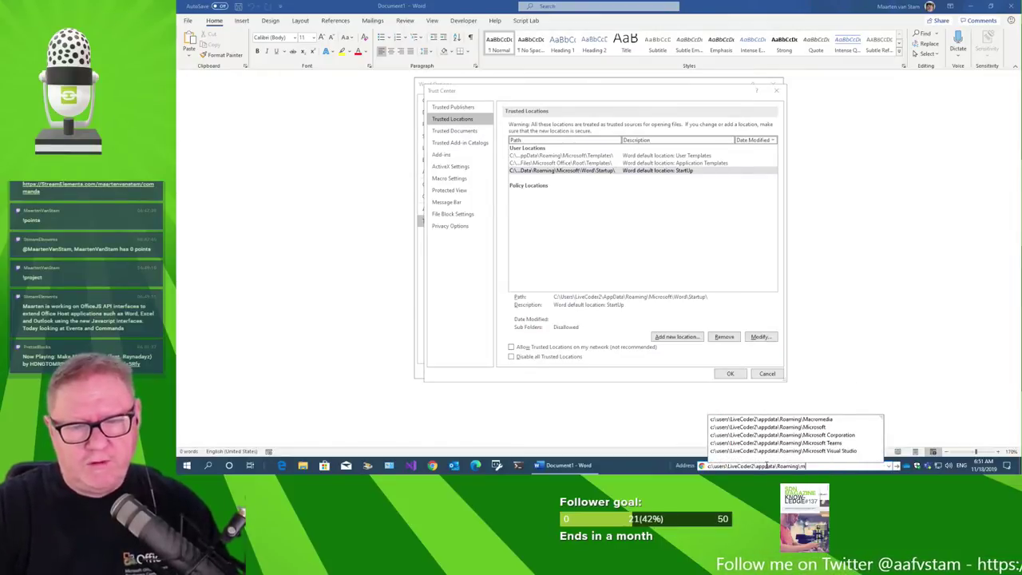
key("Down")
key("Down")
key("Down")
key("BackSpace")
key("BackSpace")
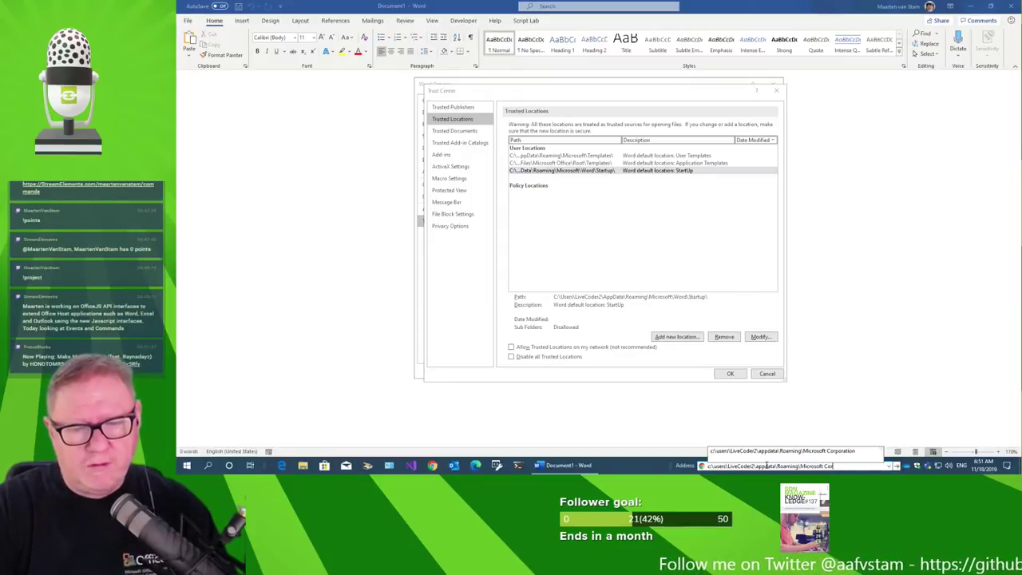
key("BackSpace")
key("BackSpace")
key("BackSpace")
key("BackSpace")
type("\\")
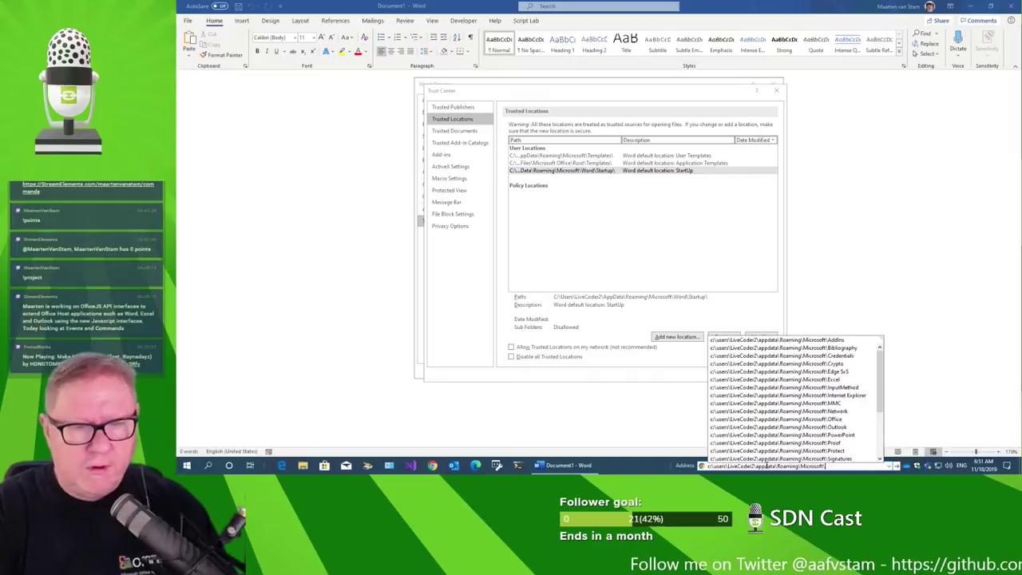
type("word")
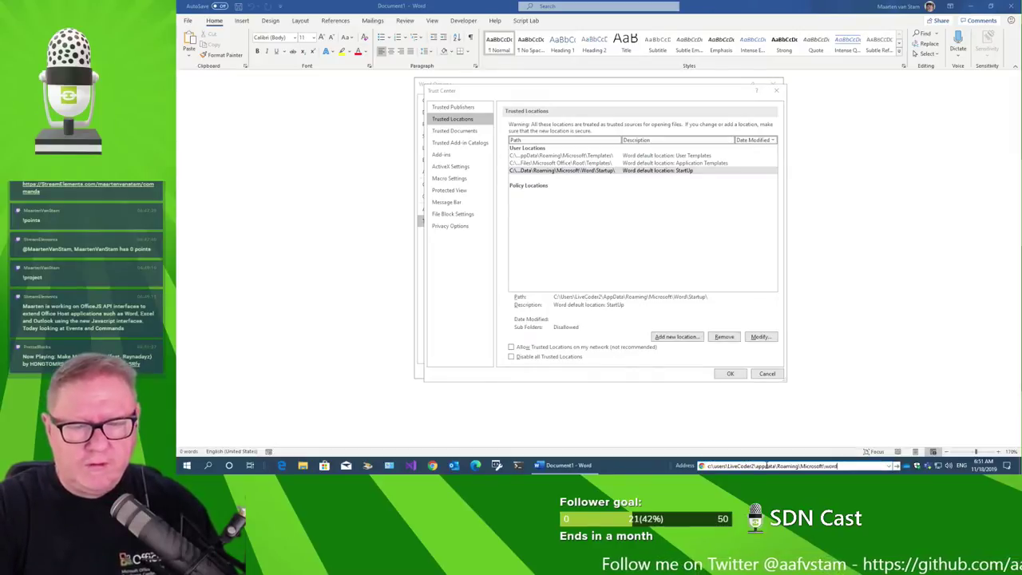
type("\\star")
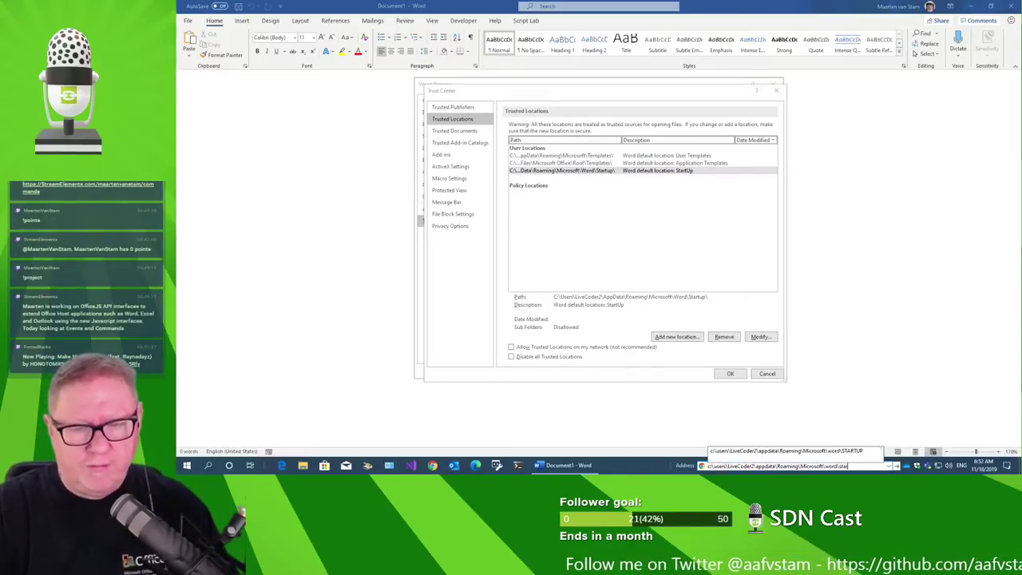
key("Return")
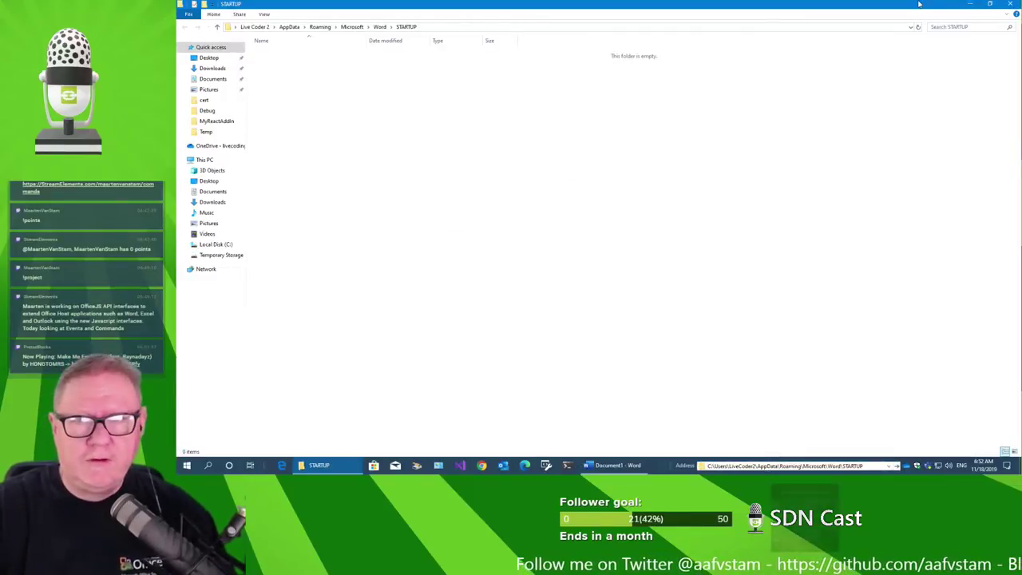
Close the empty STARTUP folder window, then the Trust Center and Word Options dialogs.
left_click(1007, 5)
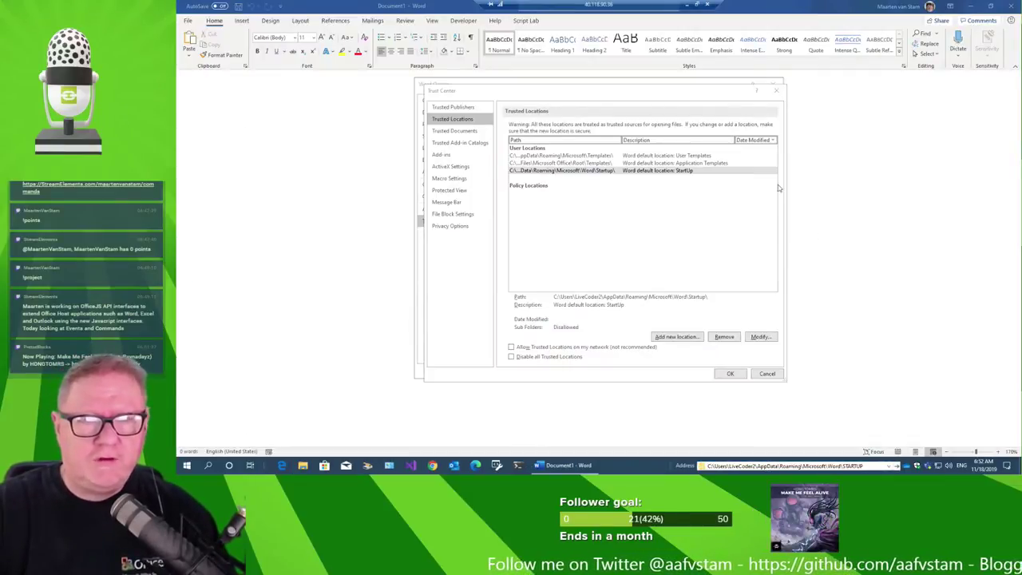
left_click(775, 92)
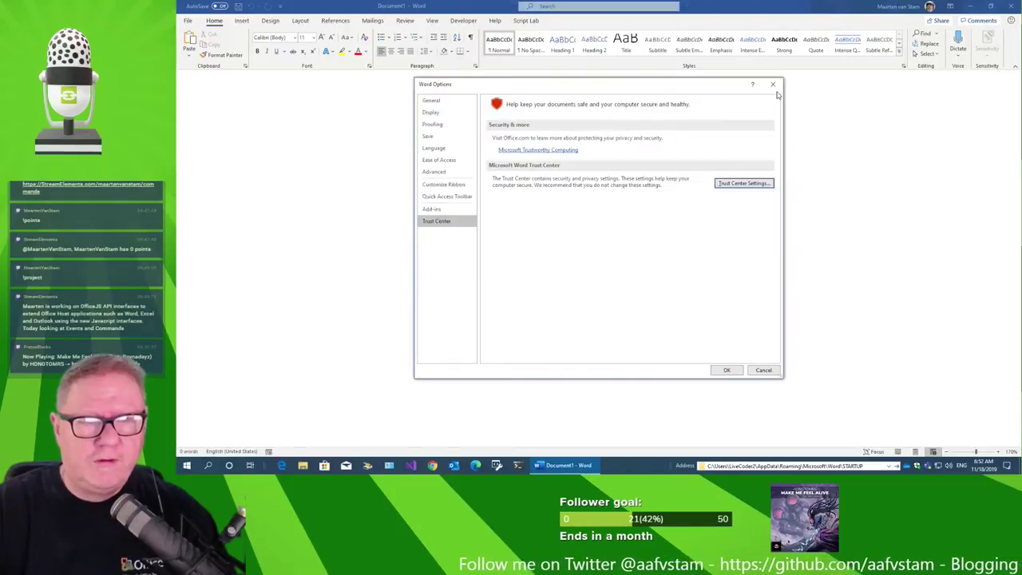
left_click(774, 85)
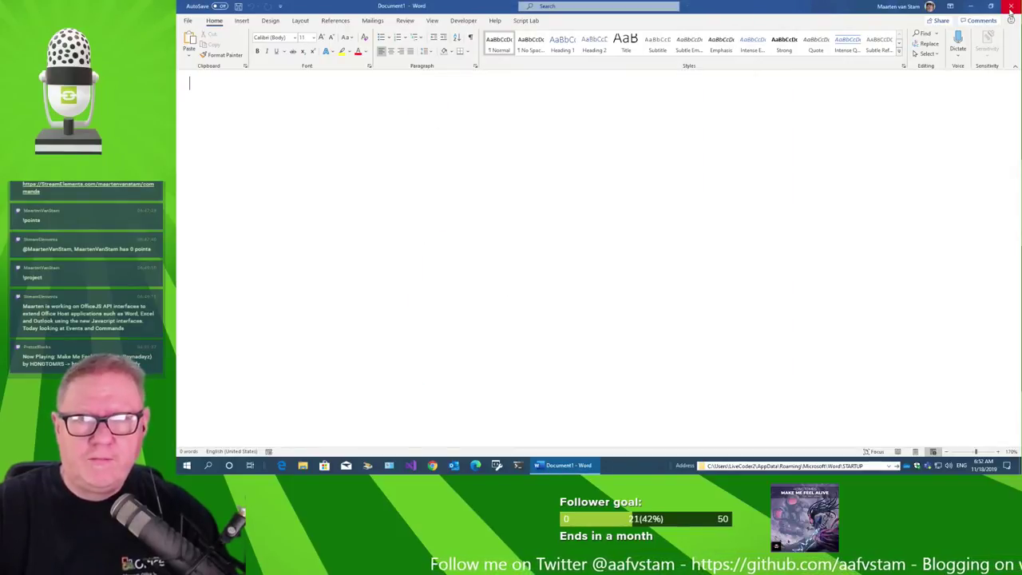
Close Word and relaunch it from the pasted WINWORD.EXE path with a blank document.
key("alt+F4")
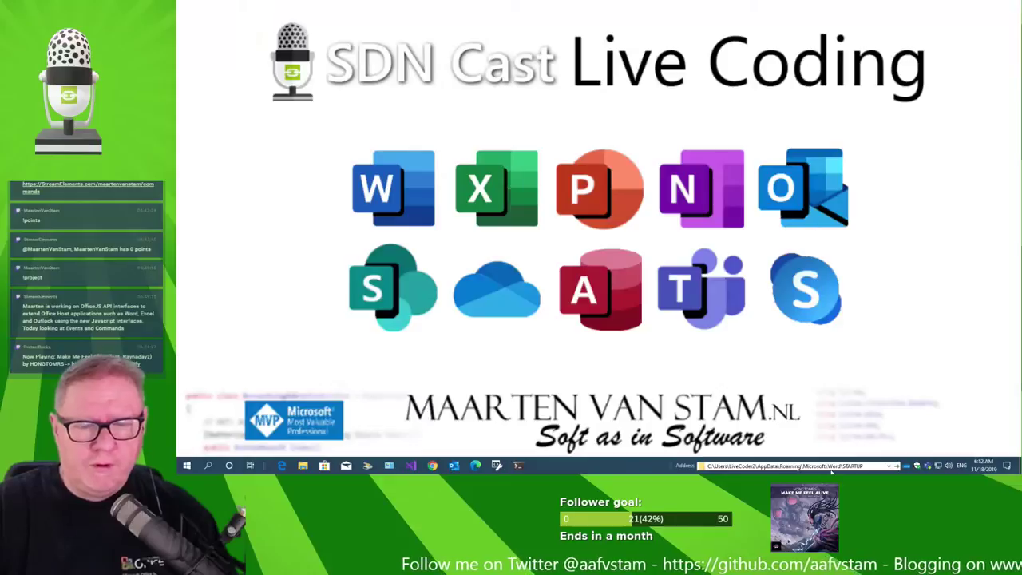
left_click(835, 467)
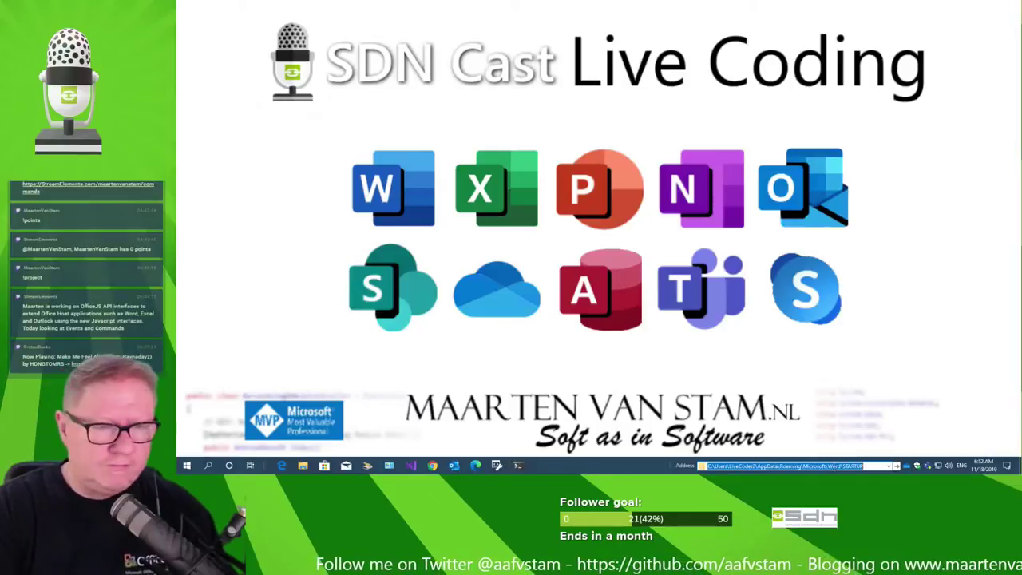
key("ctrl+v")
key("Return")
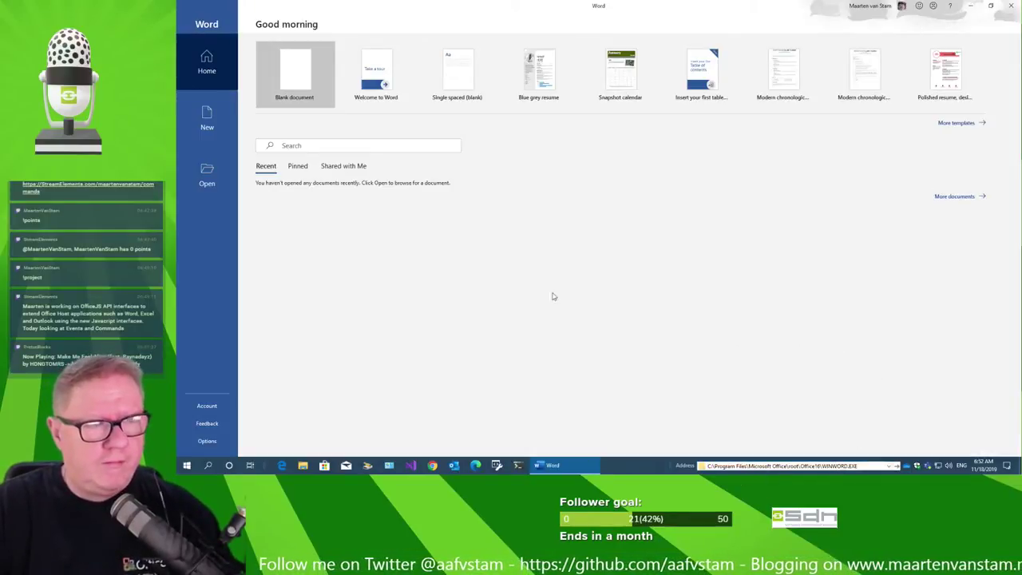
key("Return")
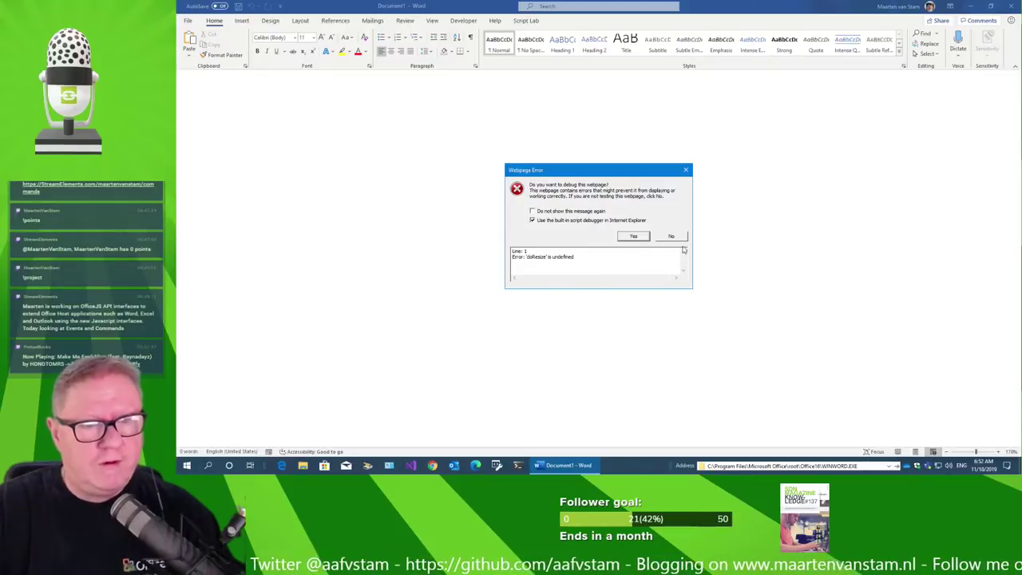
Decline debugging both doResize script errors and restore Word on the Script Lab tab.
left_click(750, 267)
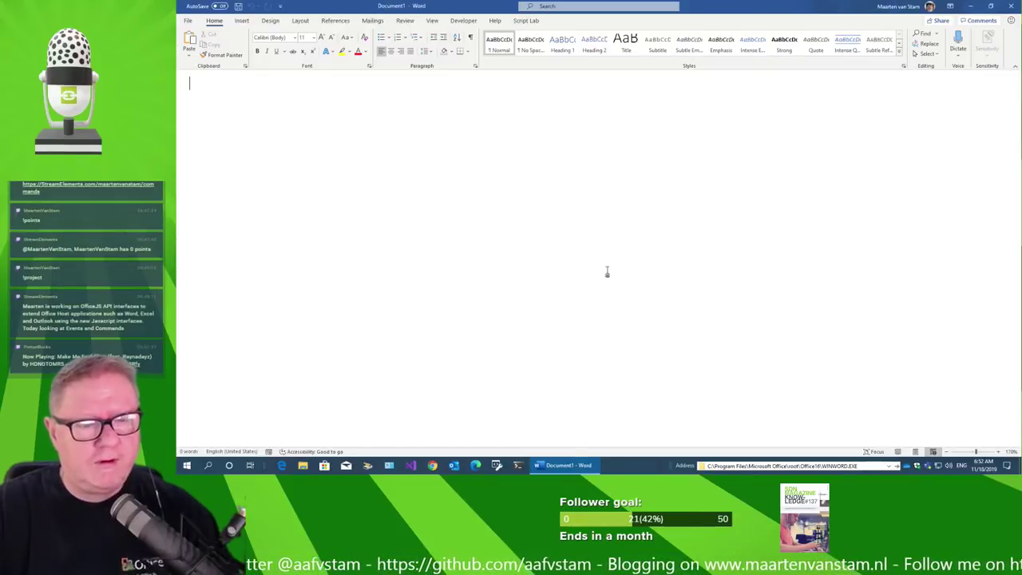
left_click(563, 466)
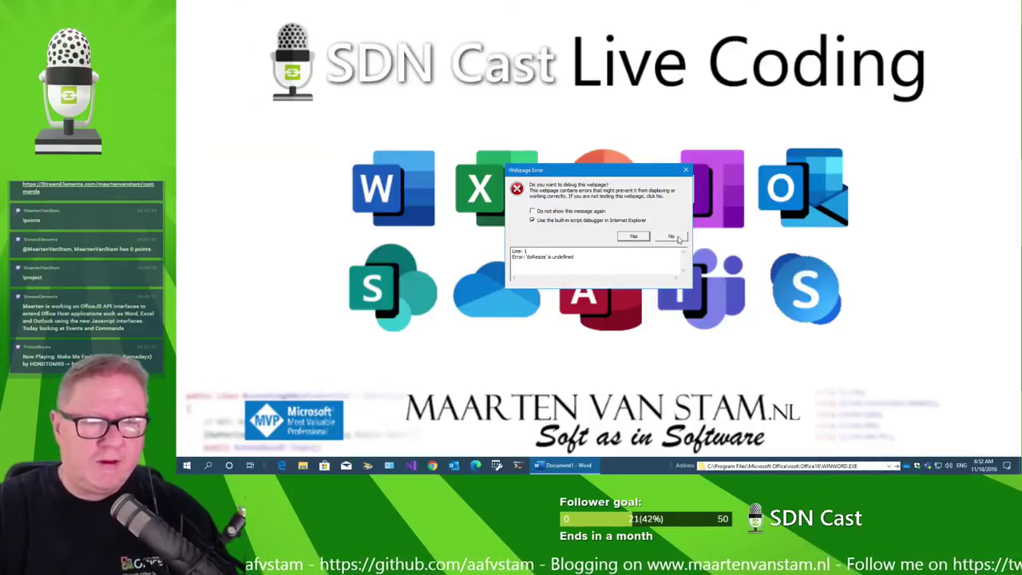
left_click(677, 237)
left_click(678, 237)
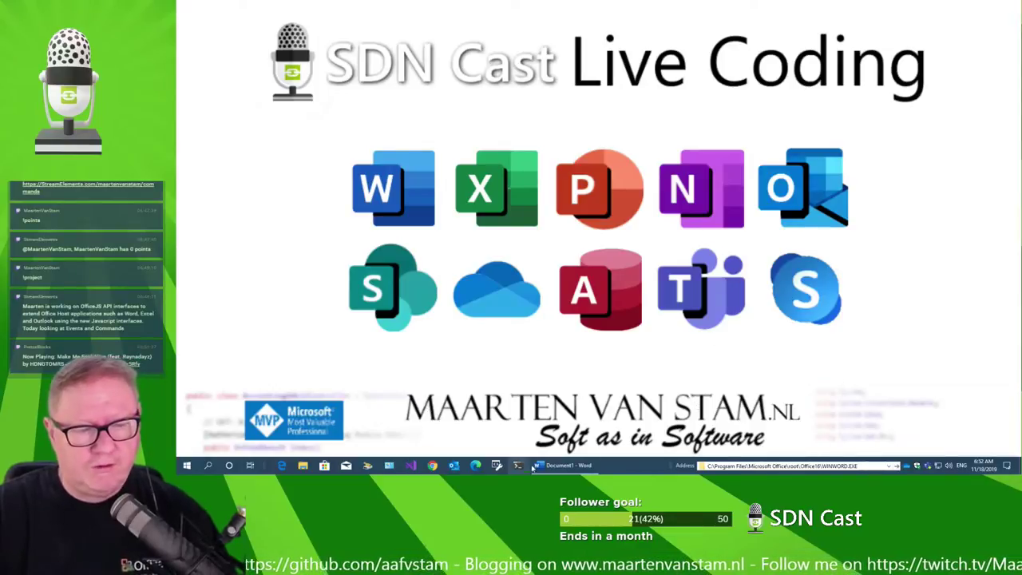
left_click(563, 465)
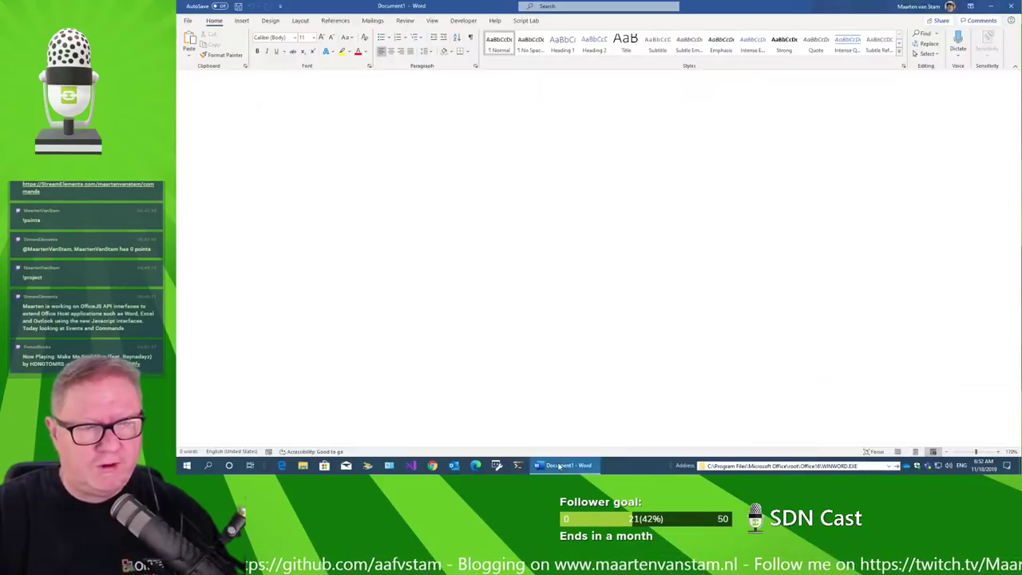
left_click(526, 20)
Open Script Lab's Code pane and widen it to show the CreateAndListContentControls script.
left_click(189, 41)
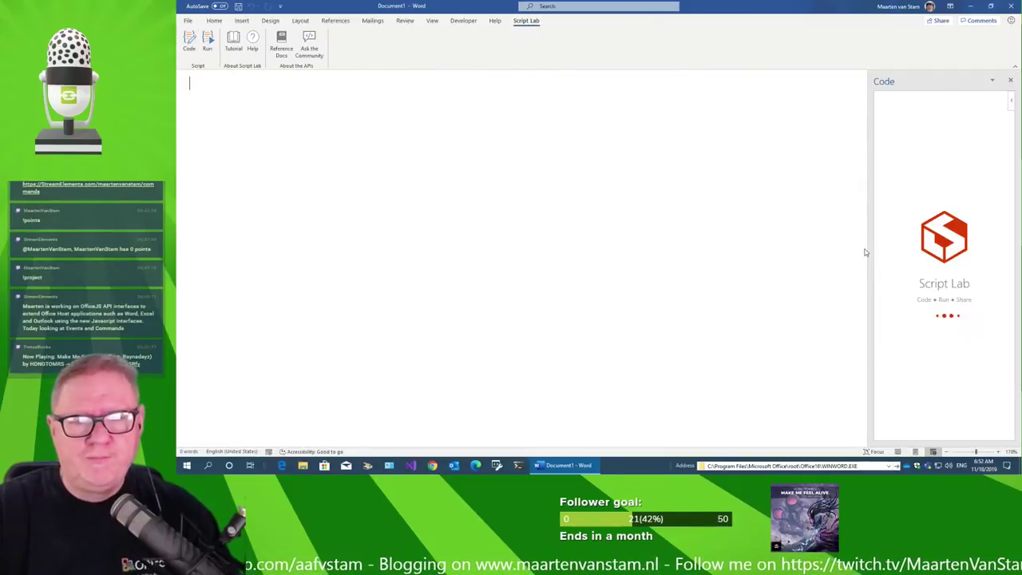
left_click_drag(869, 250, 525, 259)
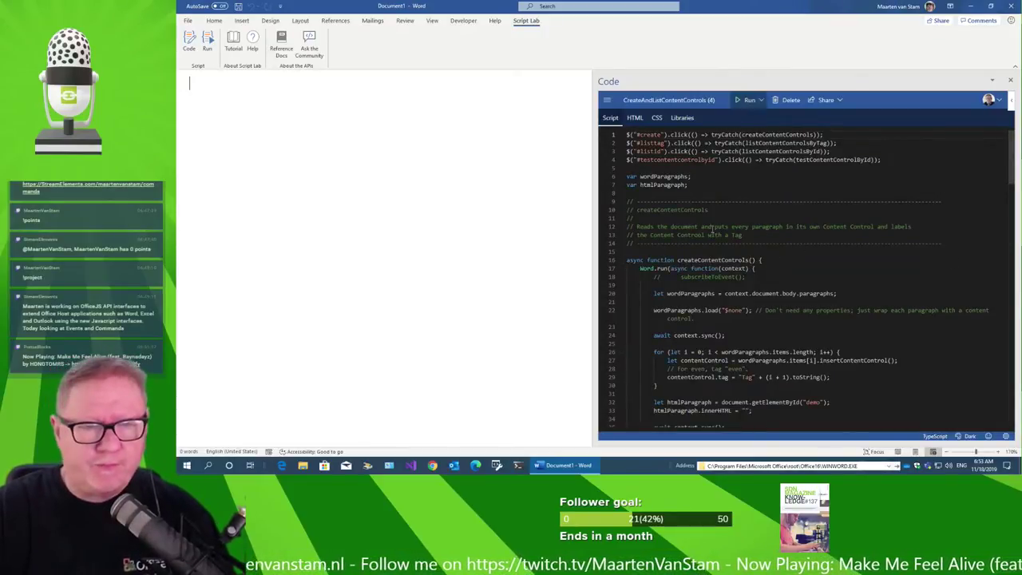
scroll(840, 245, "down", 3)
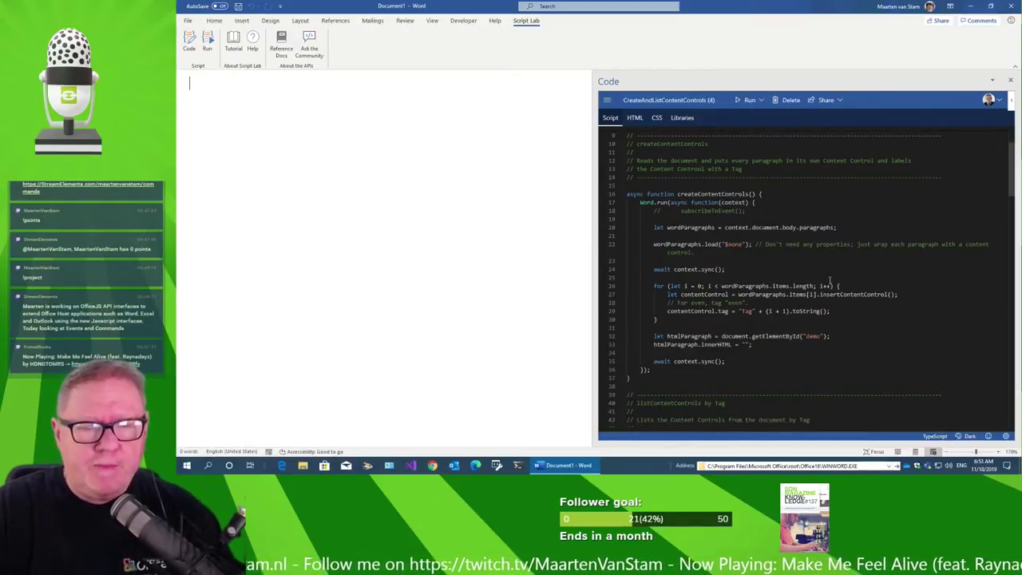
scroll(894, 268, "down", 2)
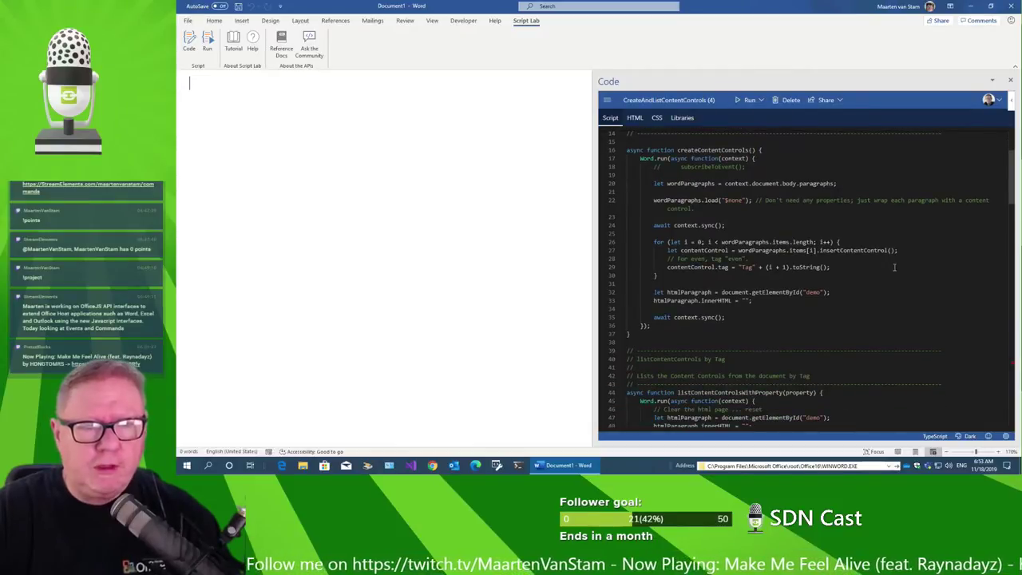
scroll(894, 267, "down", 2)
scroll(894, 267, "down", 1)
scroll(894, 267, "down", 3)
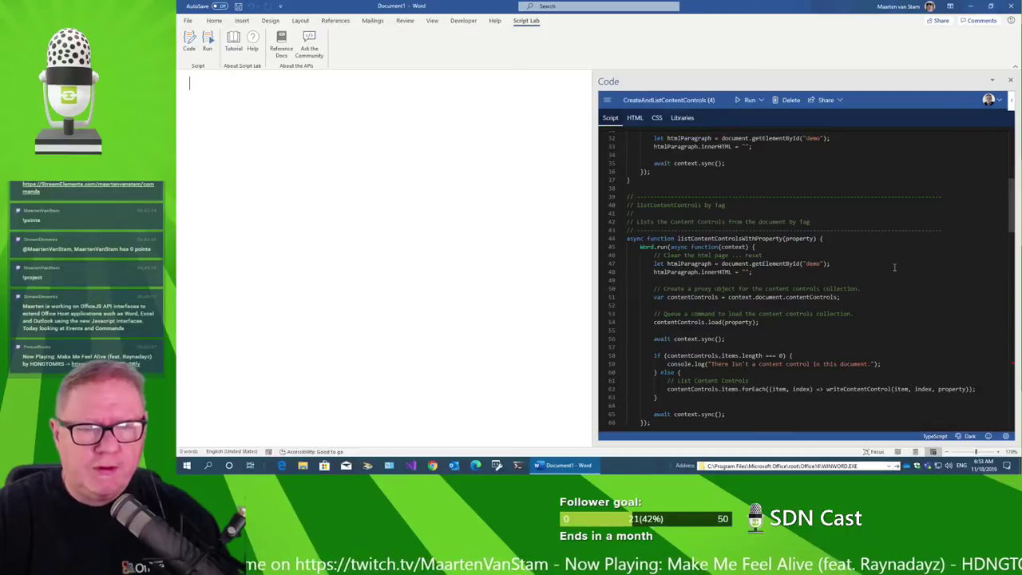
scroll(894, 267, "down", 1)
scroll(894, 267, "down", 3)
scroll(894, 267, "down", 1)
scroll(893, 267, "down", 3)
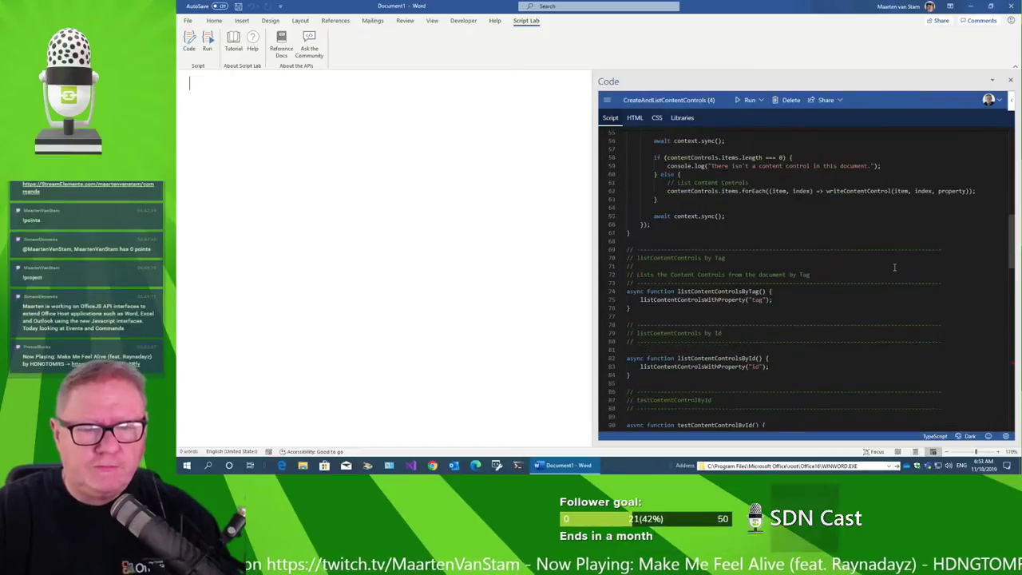
scroll(893, 268, "down", 5)
scroll(894, 268, "down", 5)
scroll(894, 268, "down", 1)
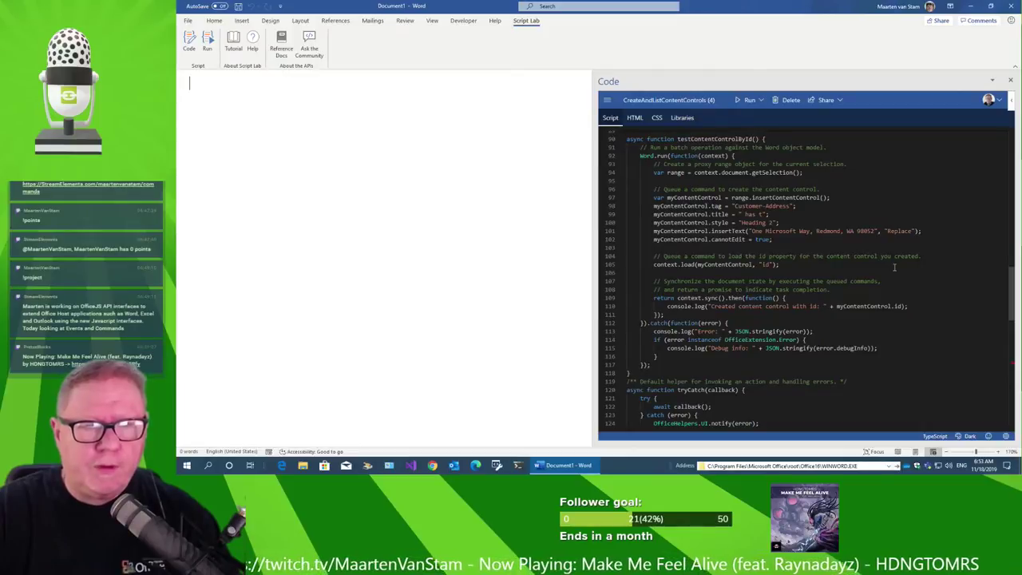
scroll(895, 267, "down", 5)
scroll(902, 287, "down", 5)
scroll(908, 308, "down", 3)
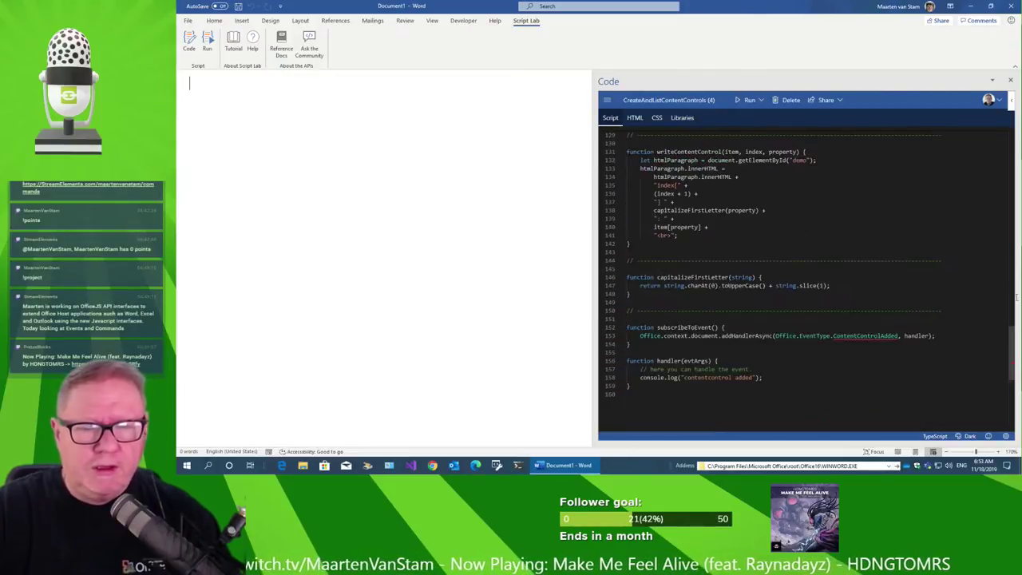
scroll(911, 312, "down", 3)
scroll(910, 312, "down", 2)
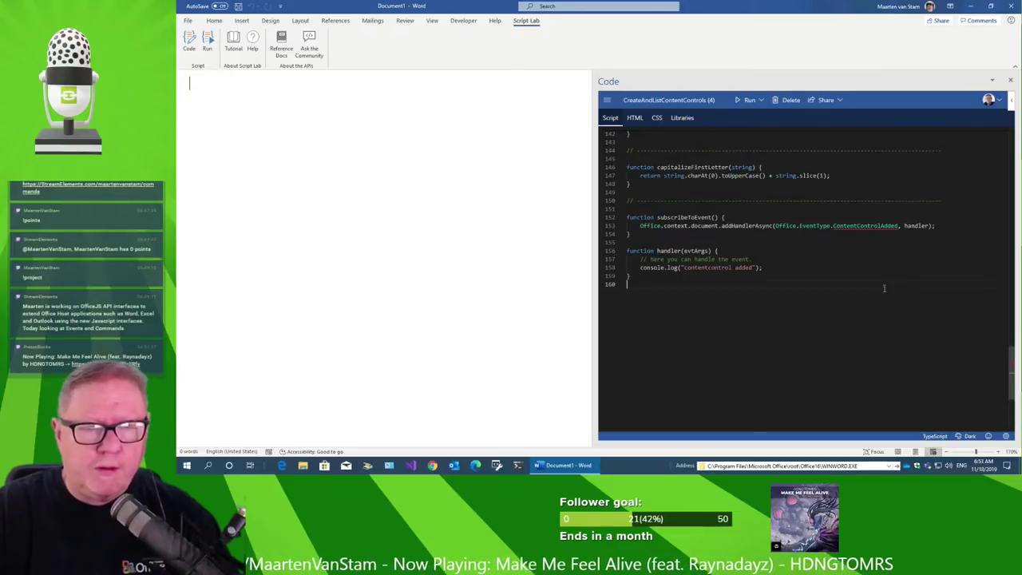
double_click(680, 217)
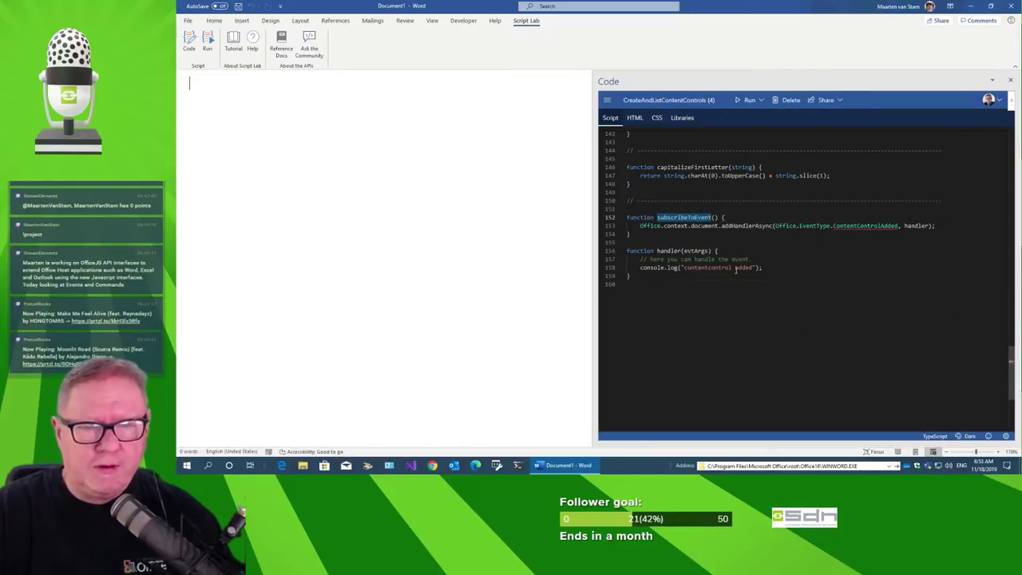
double_click(864, 225)
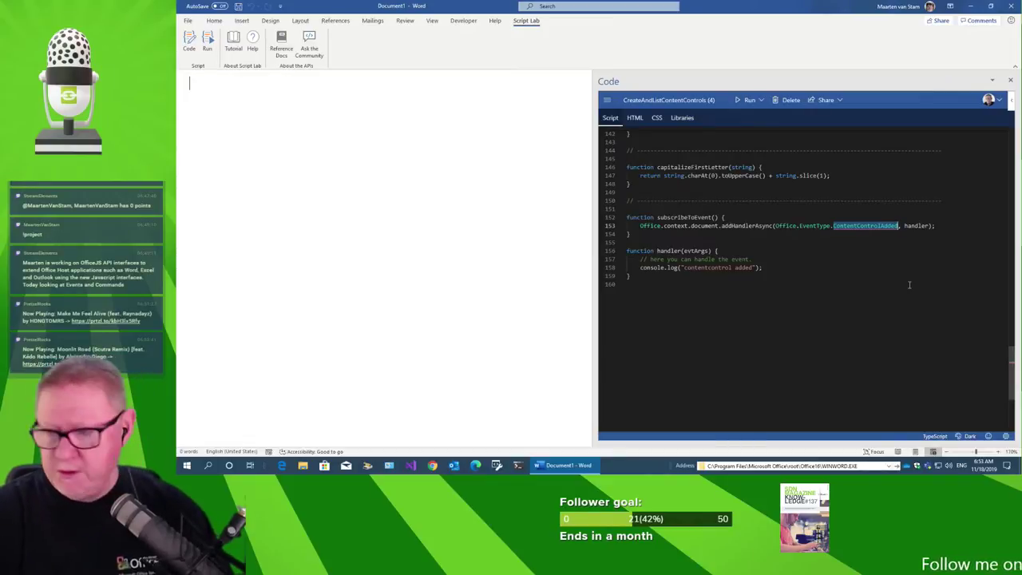
left_click(868, 255)
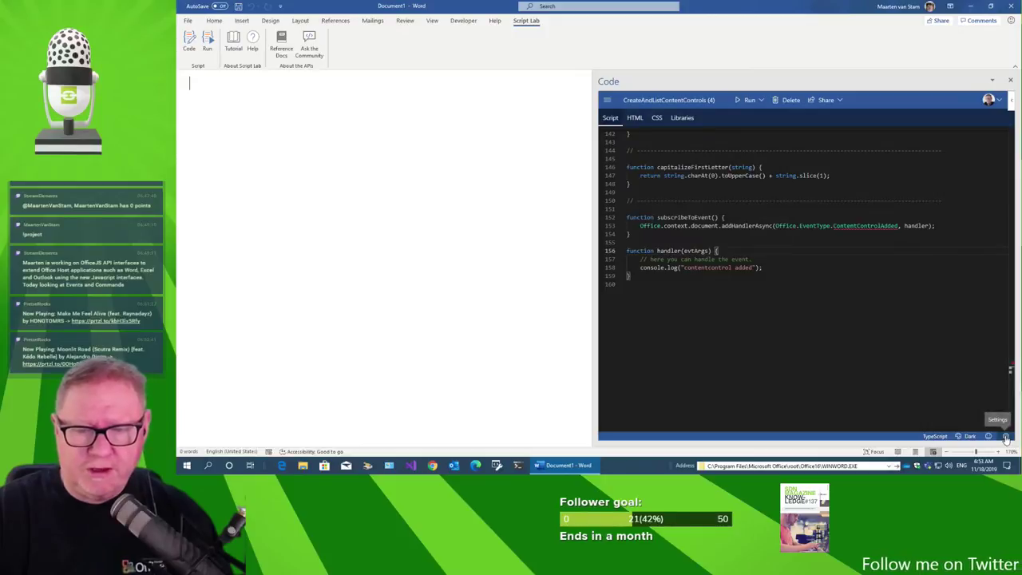
Open the snippet's beta office.js library URL from the Libraries tab in the browser.
left_click(684, 119)
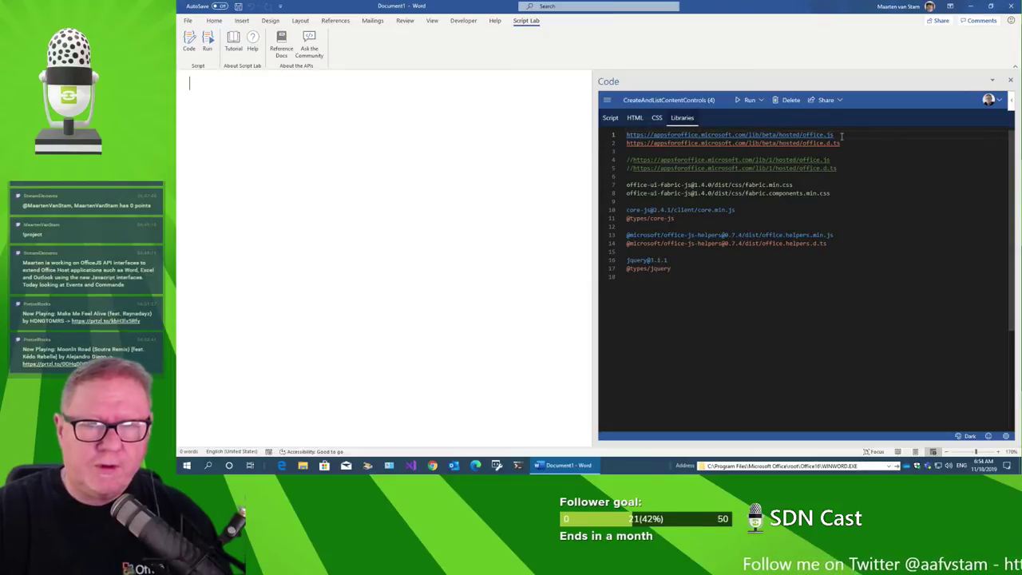
left_click(832, 135)
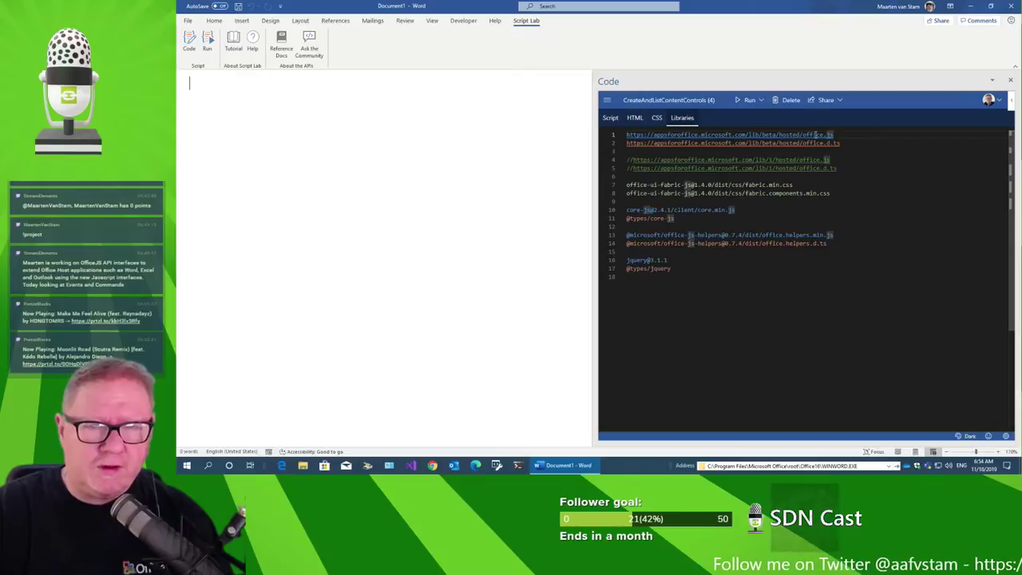
left_click(812, 135, "ctrl")
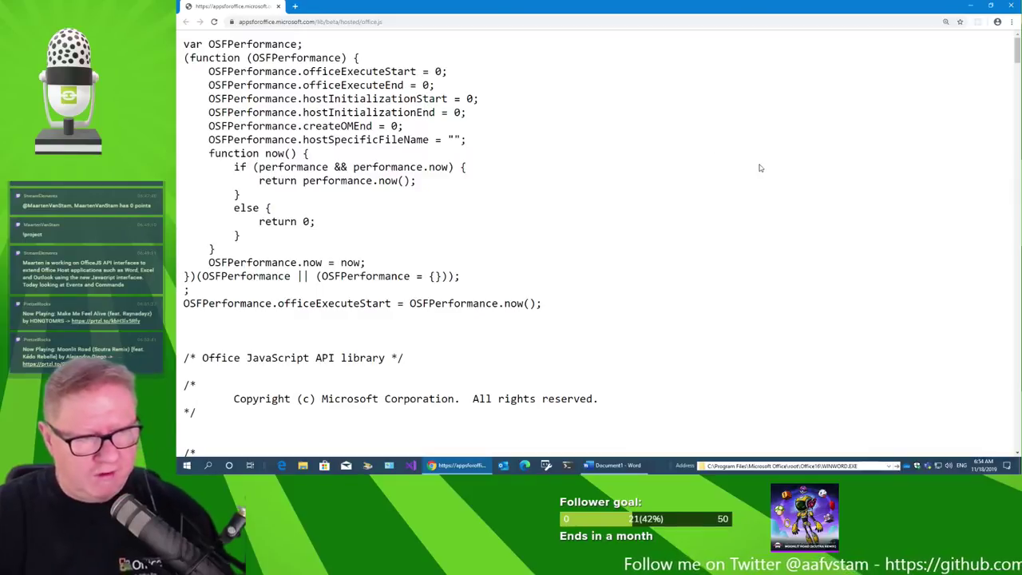
key("alt+Tab")
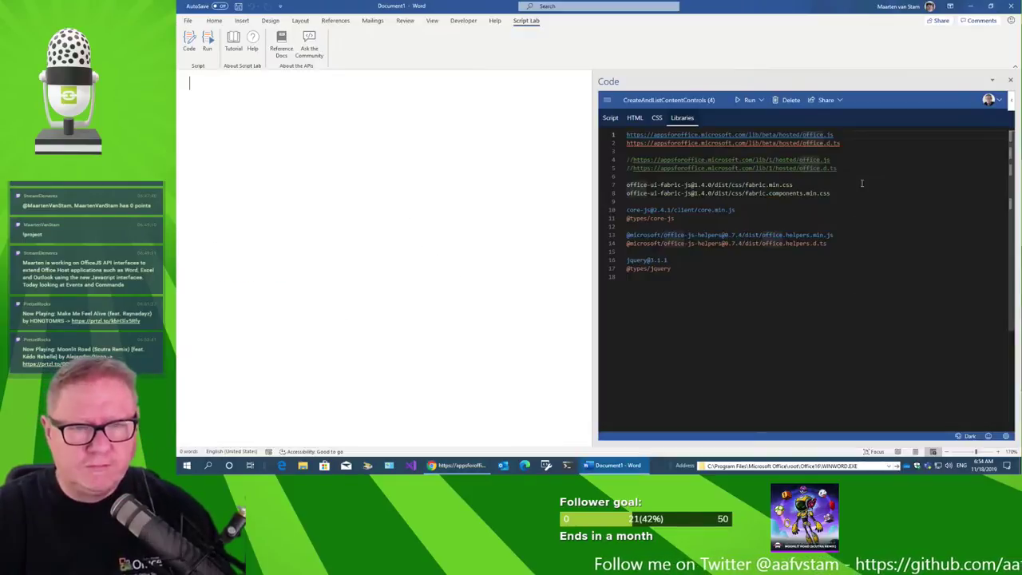
Select the ContentControlAdded event name at the script's end and switch to the office.js page.
left_click(611, 119)
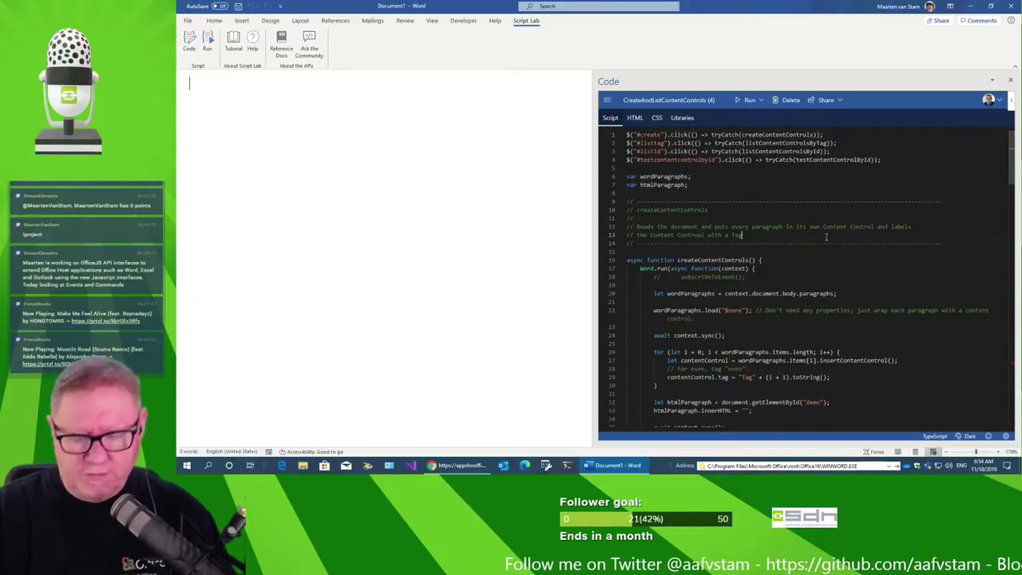
key("ctrl+End")
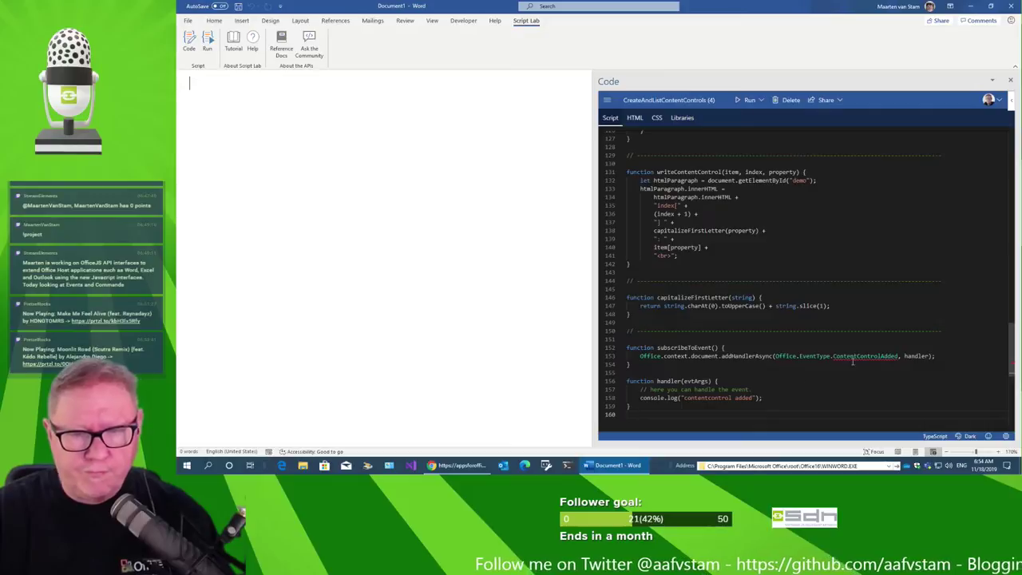
double_click(852, 357)
key("ctrl+c")
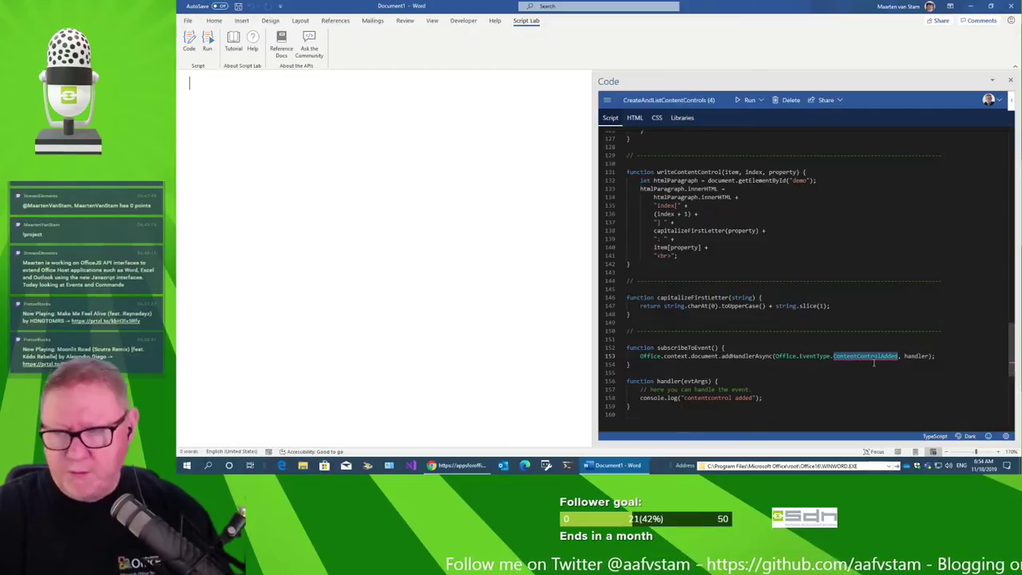
key("alt+Tab")
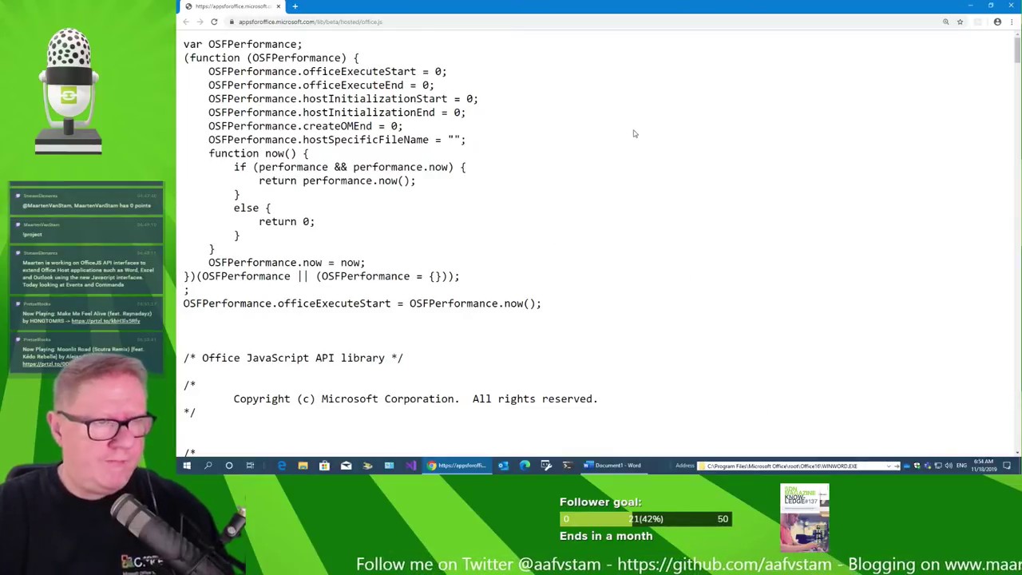
Search the office.js source for ContentControlAdded, which finds 0 matches.
scroll(662, 208, "down", 5)
scroll(671, 199, "down", 3)
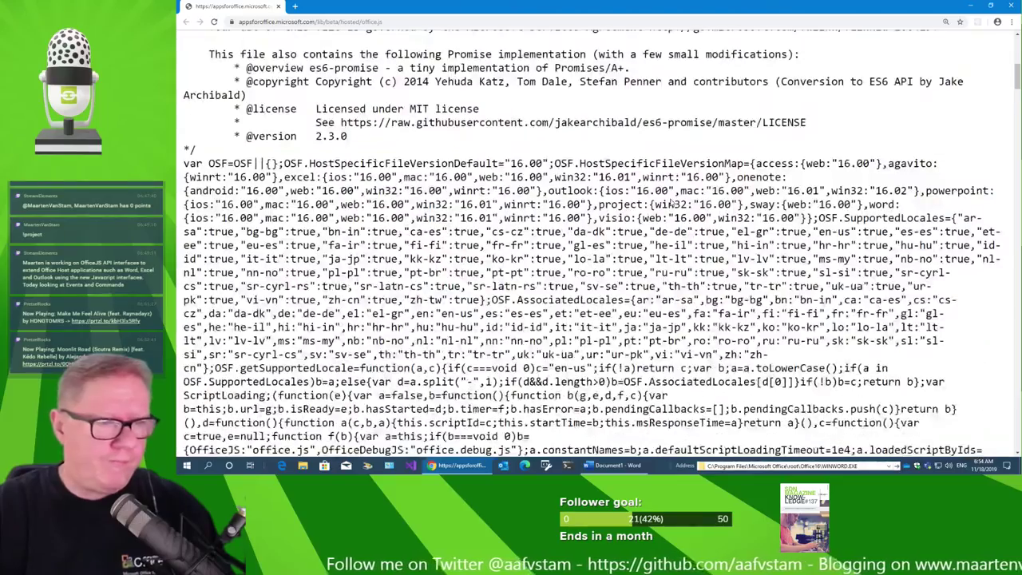
scroll(672, 199, "down", 4)
key("ctrl+f")
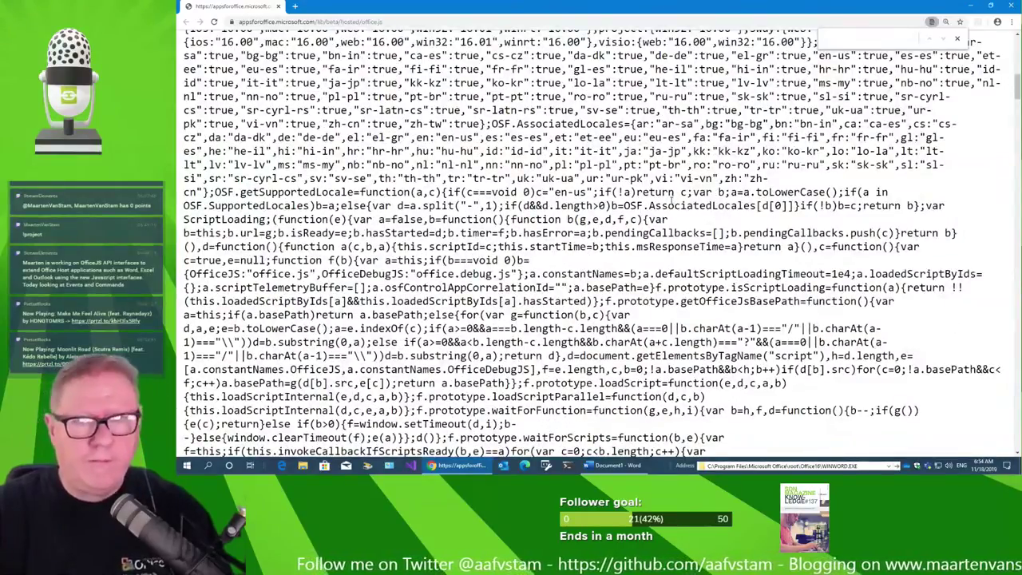
key("ctrl+v")
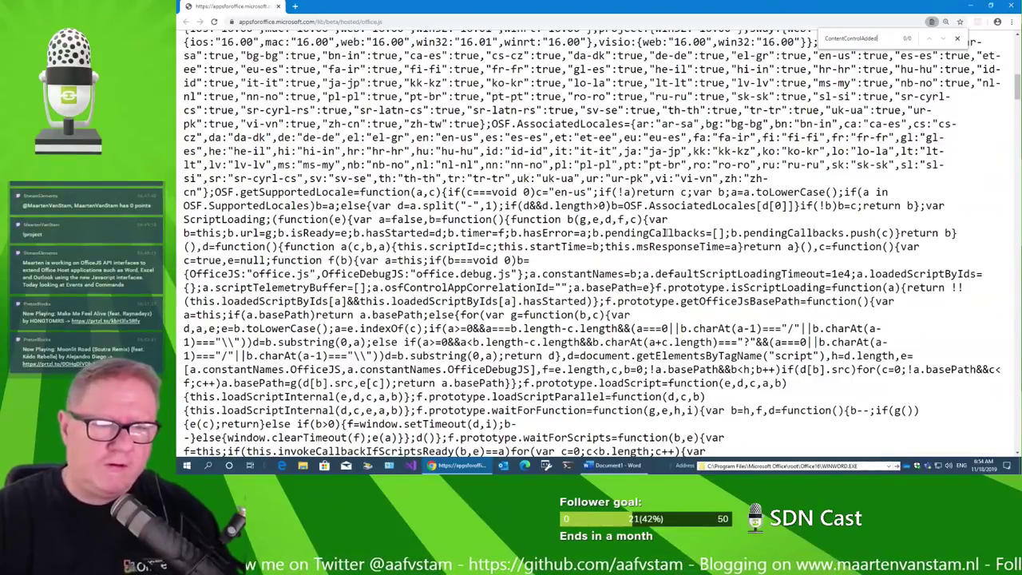
Open the Google home page in a new browser tab.
scroll(600, 275, "down", 2)
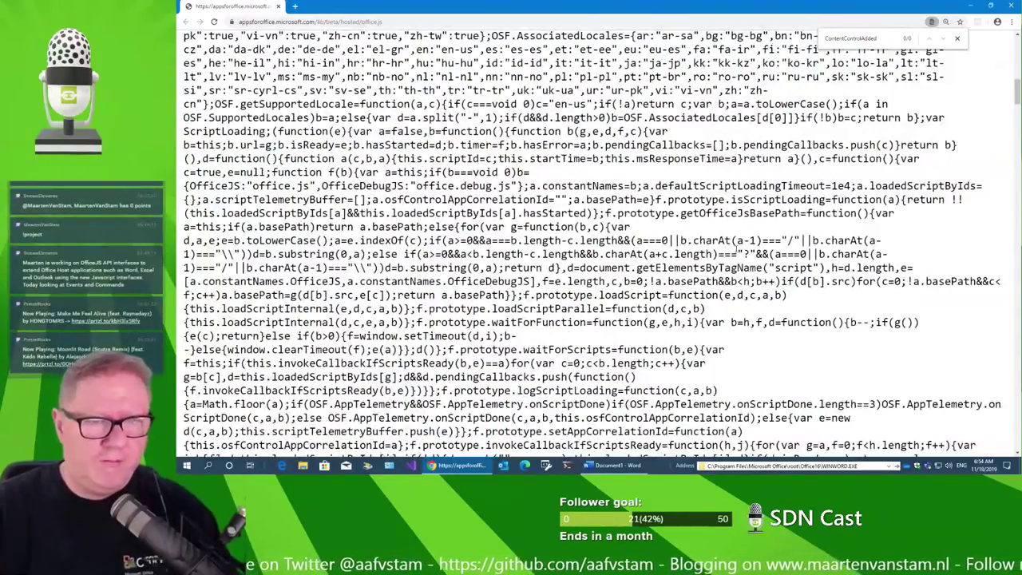
left_click(862, 469)
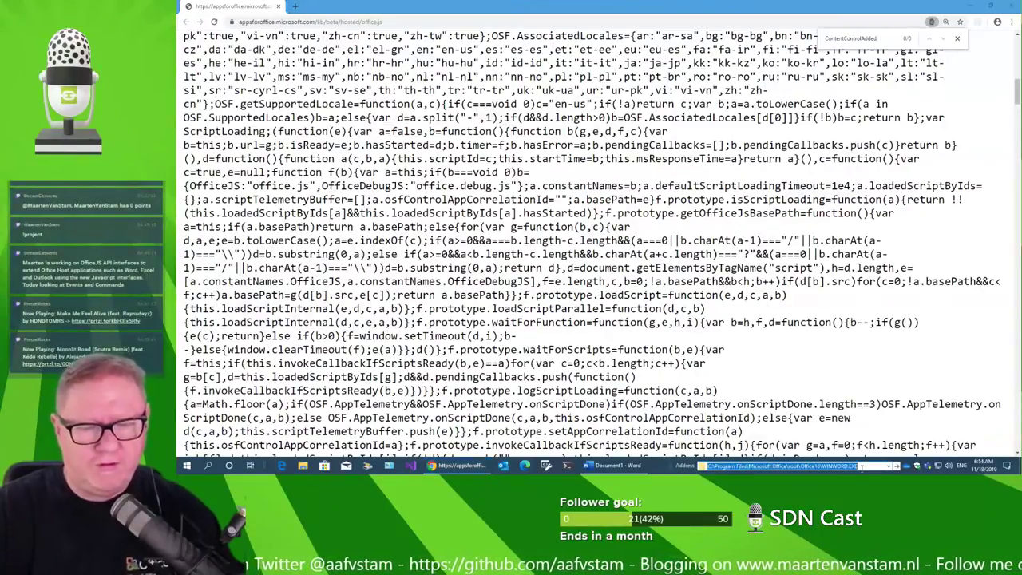
type("google.com/")
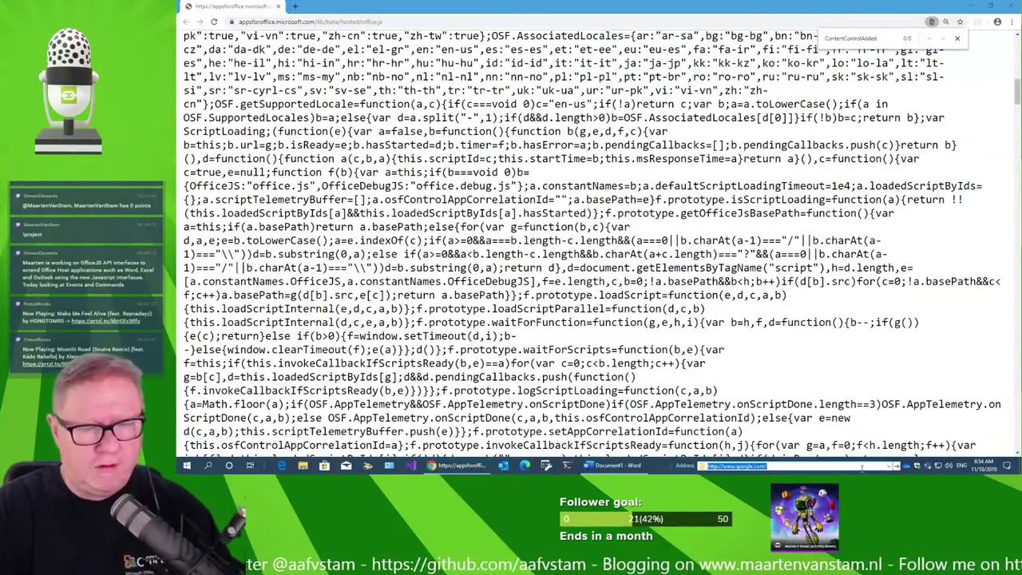
key("Return")
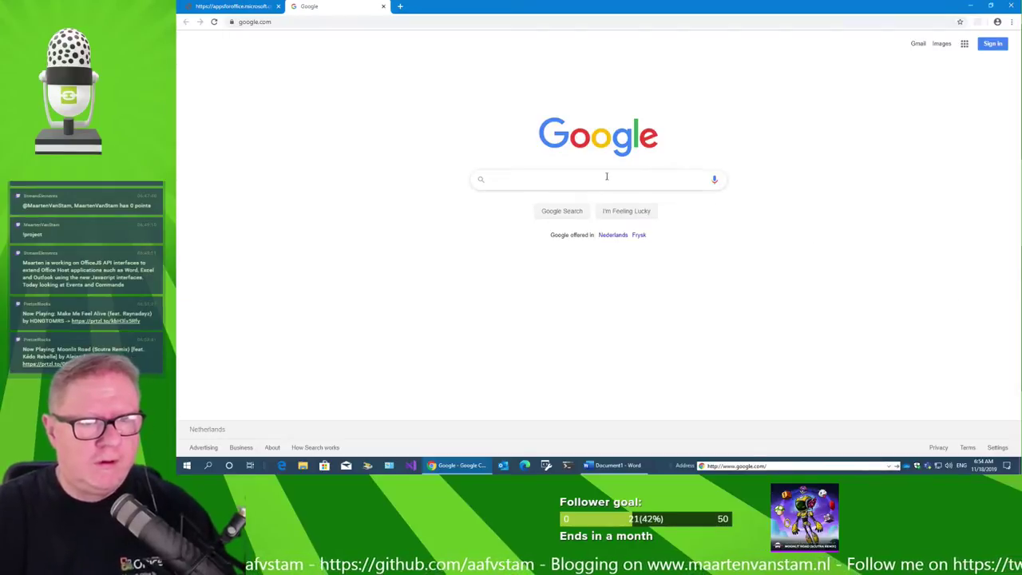
Google ContentControlAdded and check the contentControlAdded and ContentControlDeleted fields on the Word.EventType docs page.
key("ctrl+v")
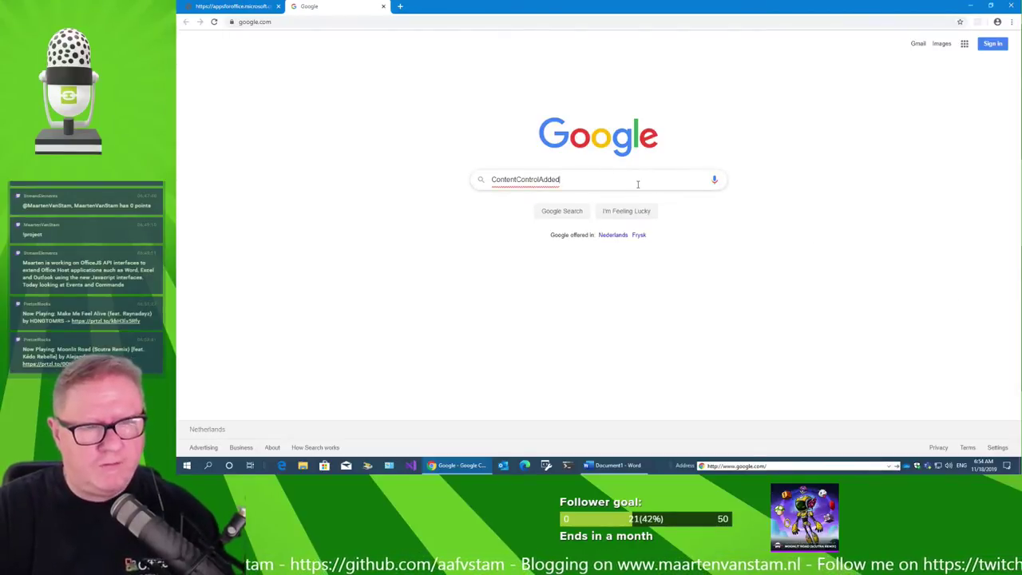
key("Return")
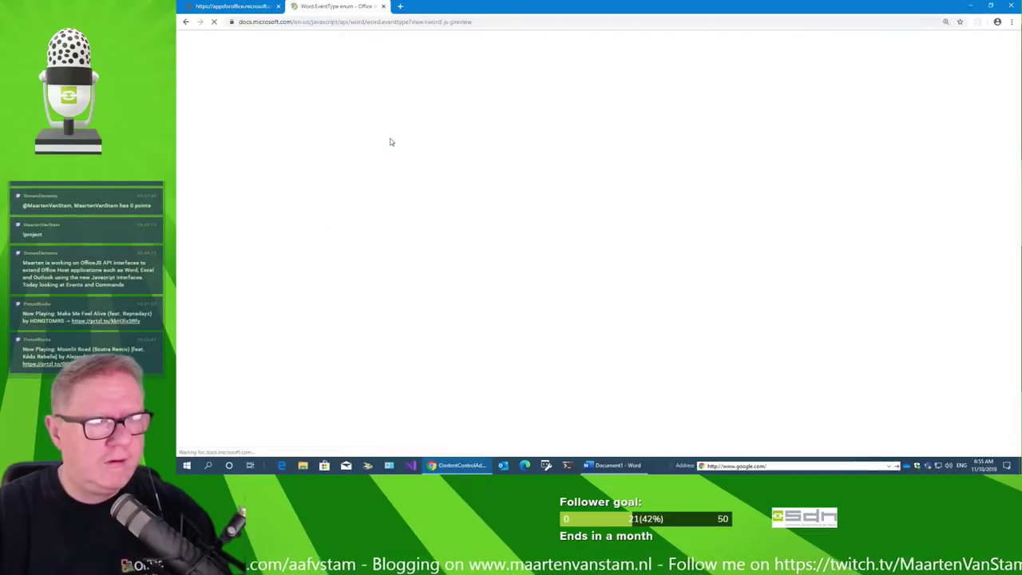
scroll(707, 249, "down", 3)
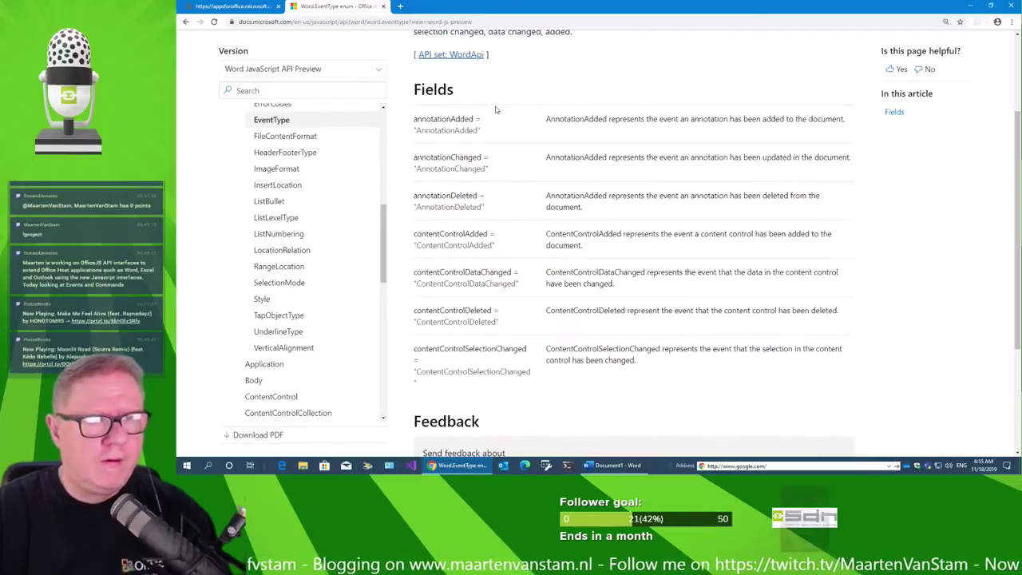
triple_click(451, 245)
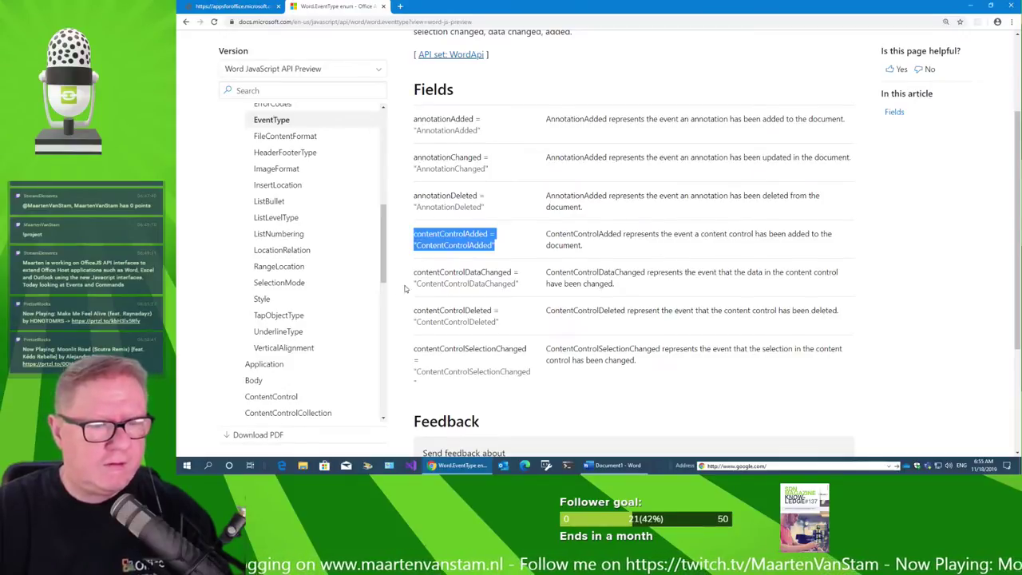
double_click(461, 321)
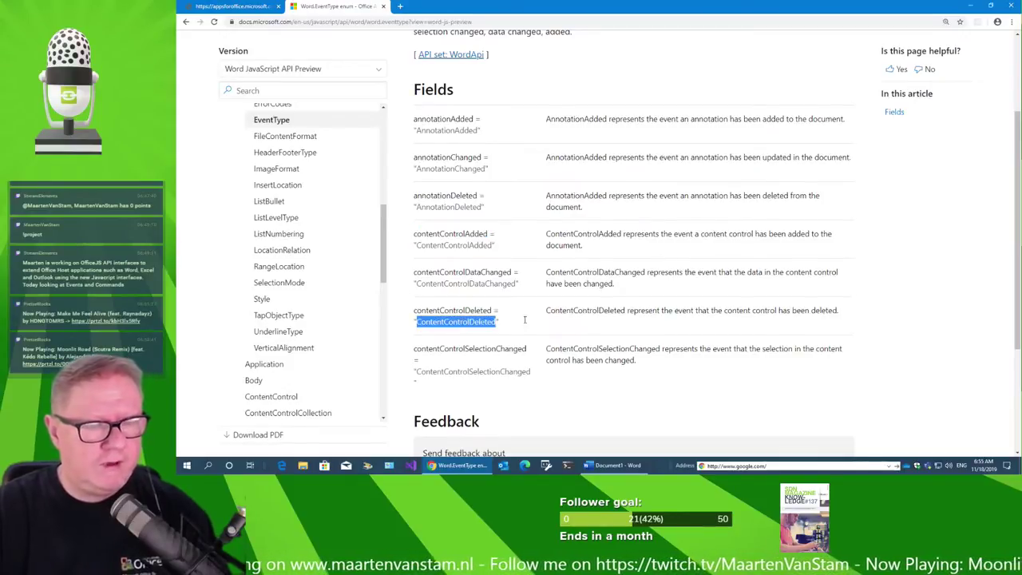
key("alt+Tab")
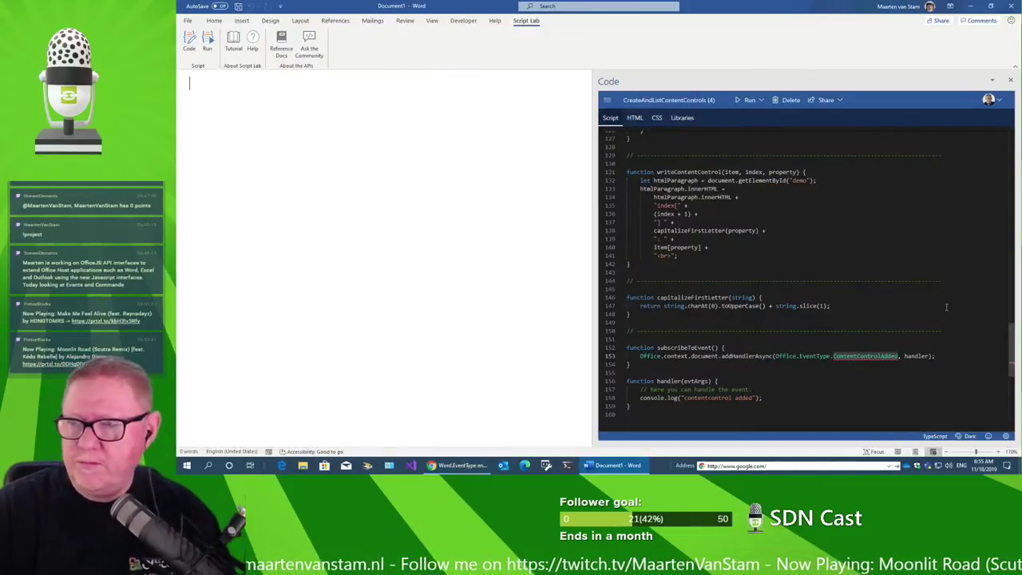
Read the error that ContentControlAdded doesn't exist on type EventType, then return to the Word.EventType docs.
mouse_move(875, 361)
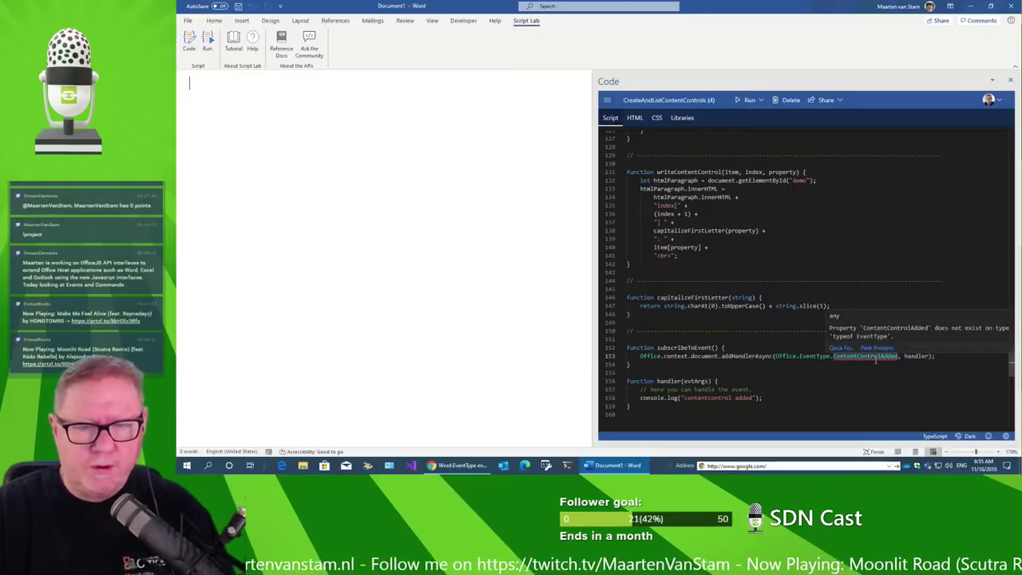
key("alt+Tab")
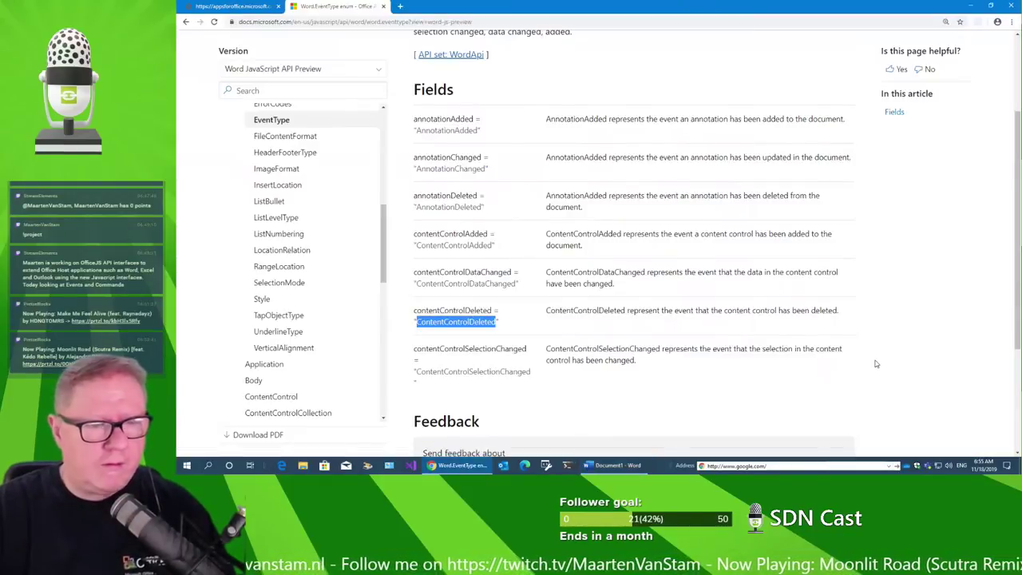
key("alt+Tab")
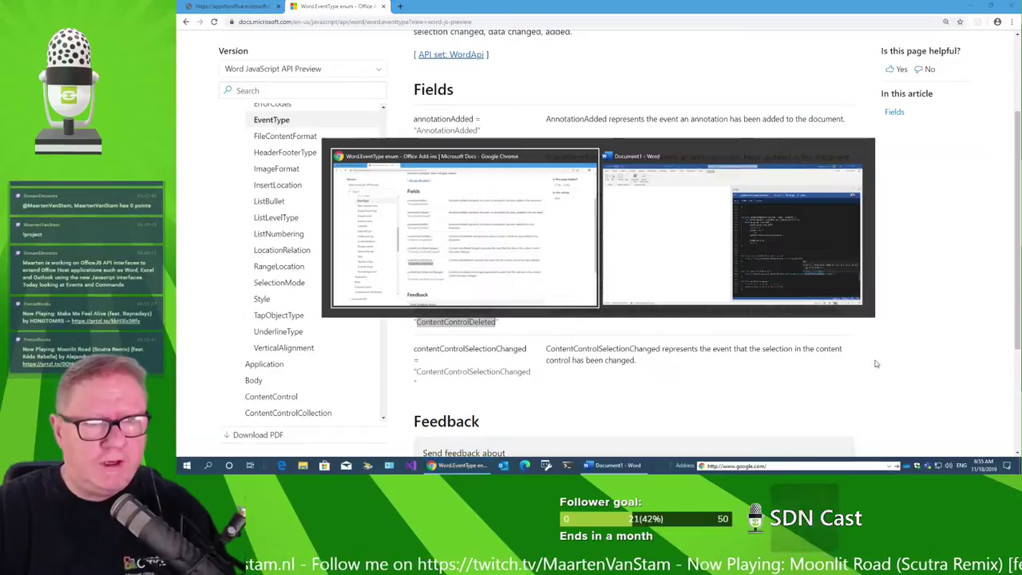
key("Escape")
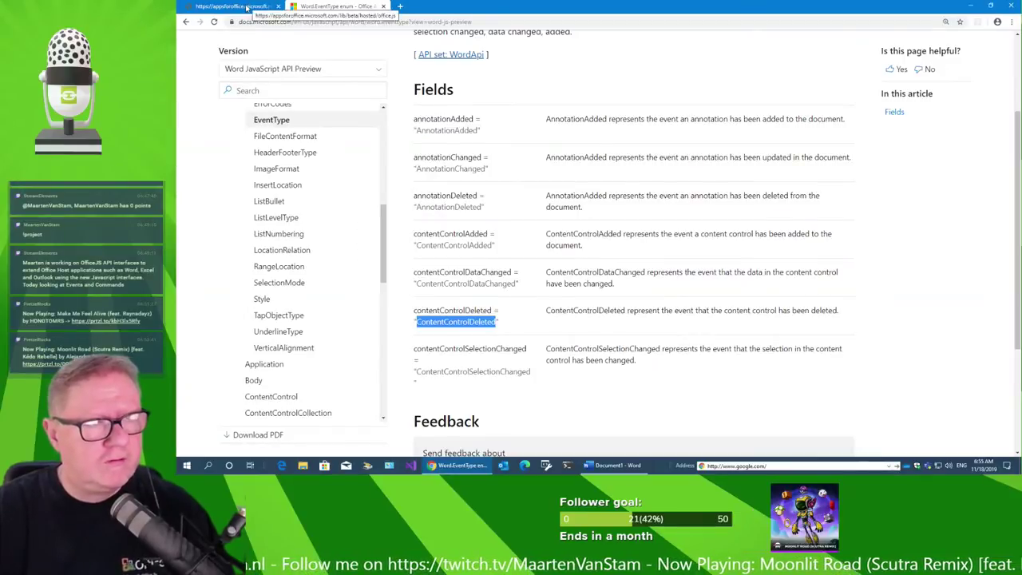
Search the beta office.js source for ContentControl and scroll through the matches.
left_click(239, 5)
key("ctrl+f")
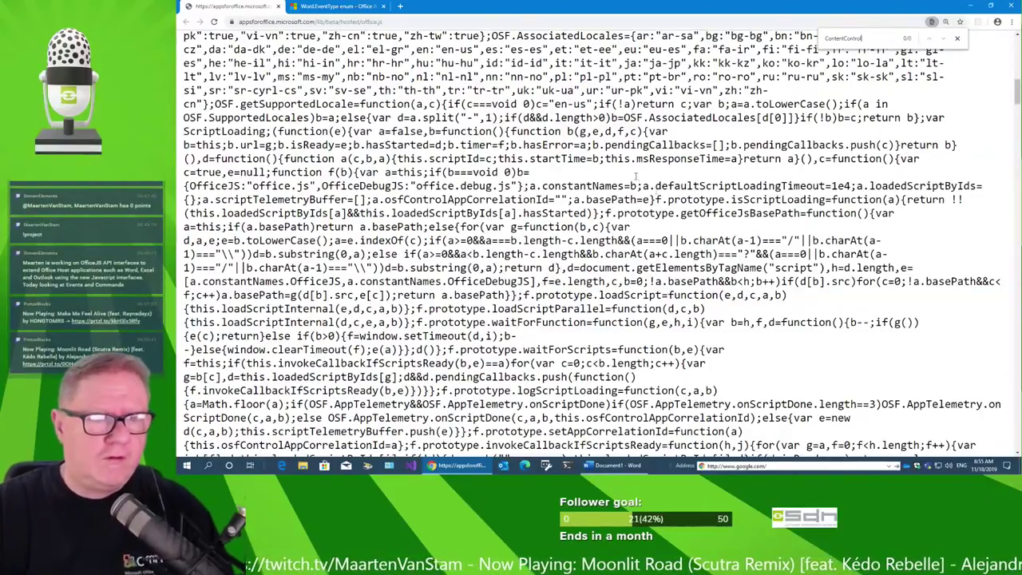
scroll(654, 170, "down", 6)
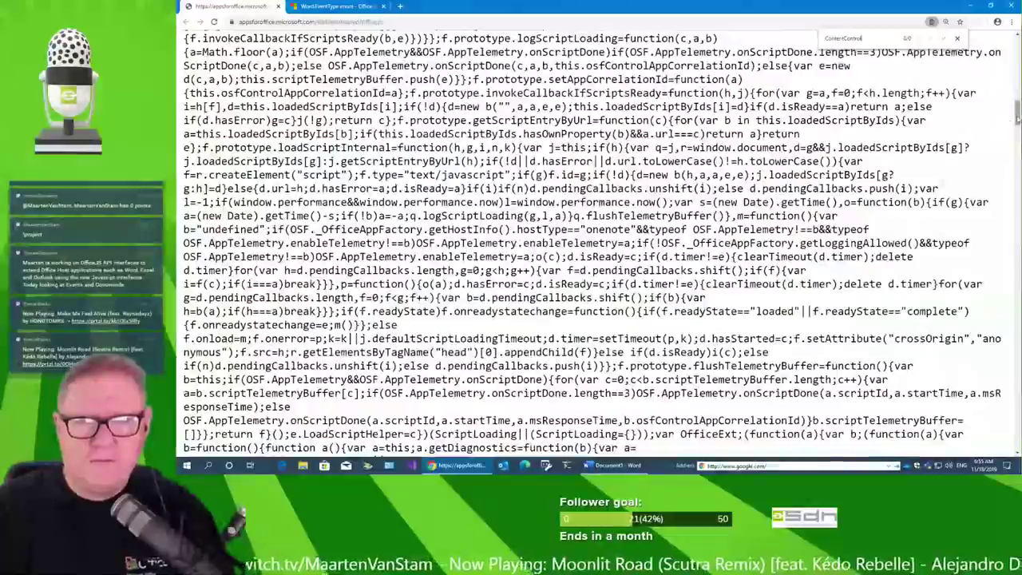
scroll(591, 240, "down", 5)
scroll(591, 240, "down", 5)
scroll(590, 240, "down", 5)
scroll(591, 240, "down", 5)
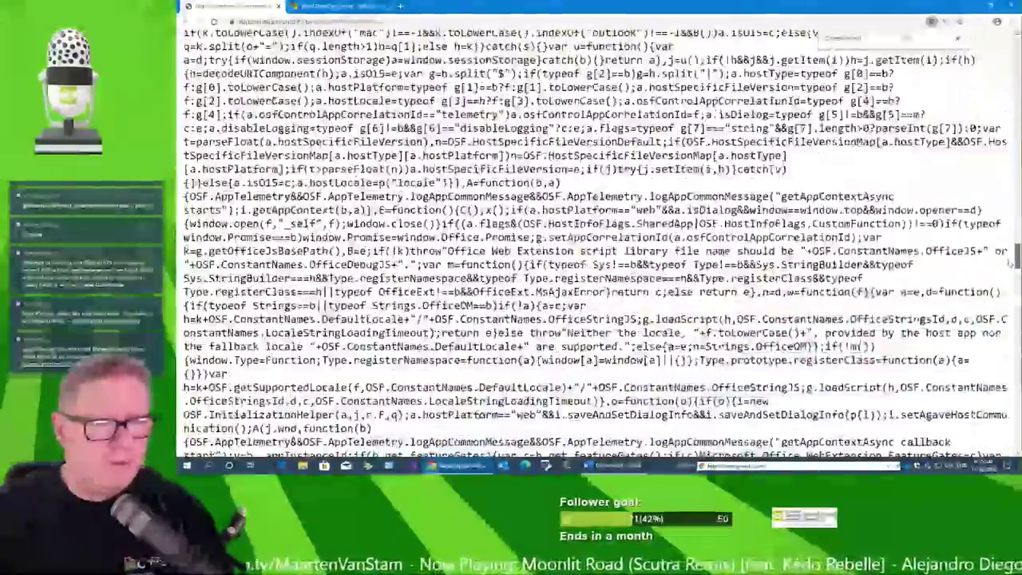
scroll(591, 240, "down", 5)
scroll(590, 239, "down", 5)
scroll(590, 240, "down", 5)
scroll(591, 240, "down", 5)
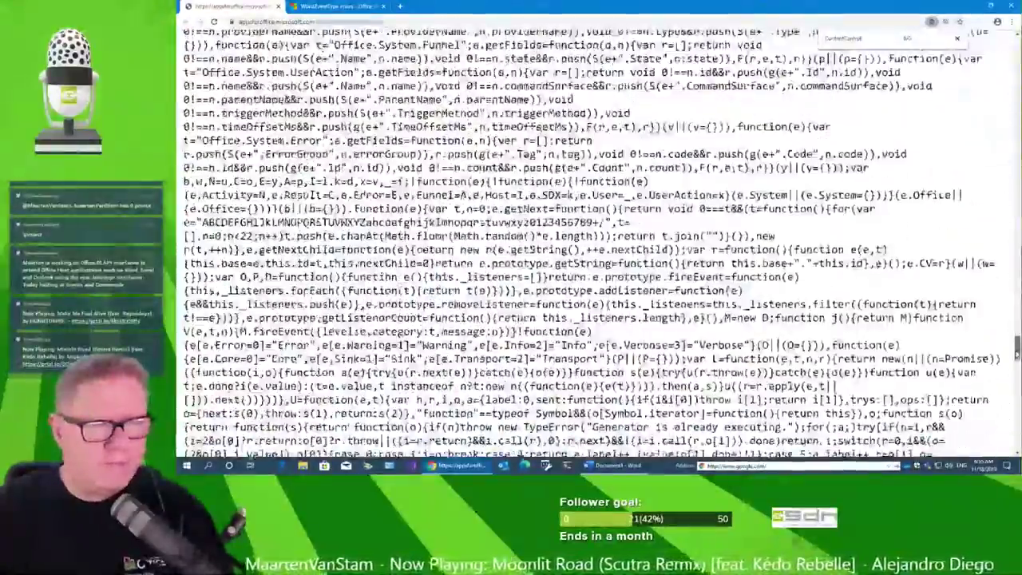
scroll(591, 239, "down", 5)
scroll(590, 239, "down", 5)
scroll(591, 240, "down", 5)
scroll(591, 239, "down", 5)
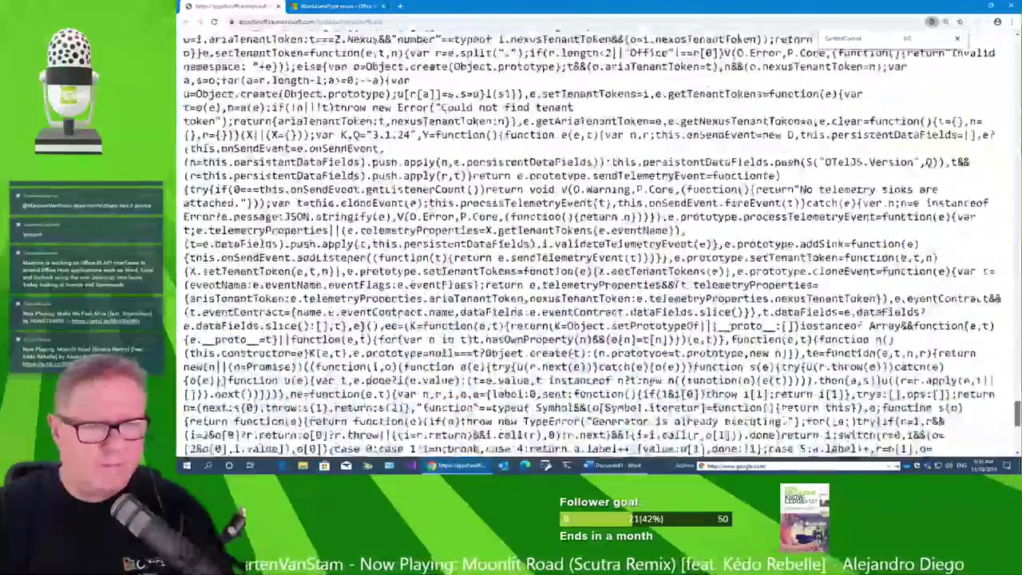
scroll(590, 239, "down", 5)
scroll(591, 239, "down", 5)
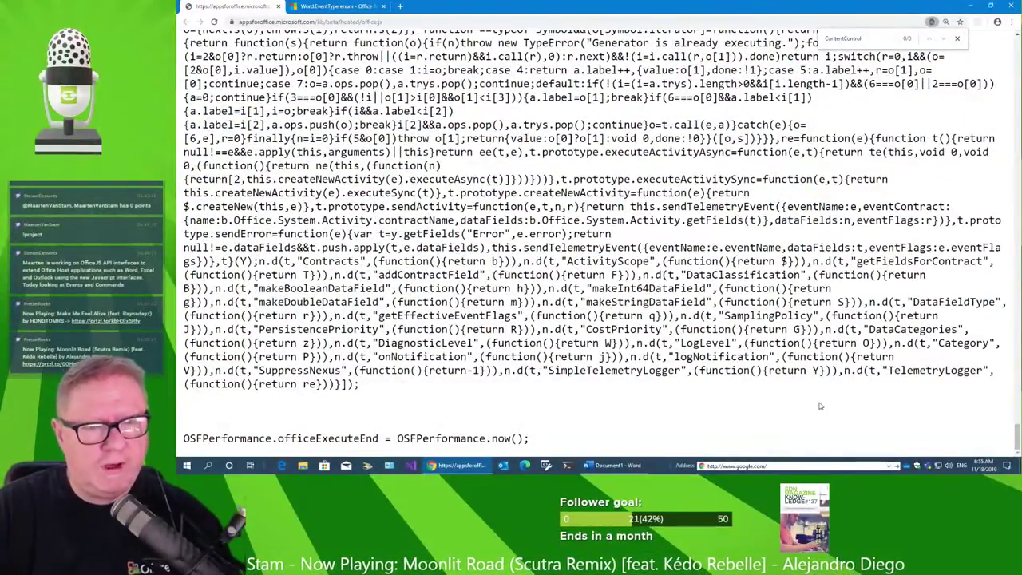
scroll(819, 407, "up", 10)
scroll(819, 406, "up", 10)
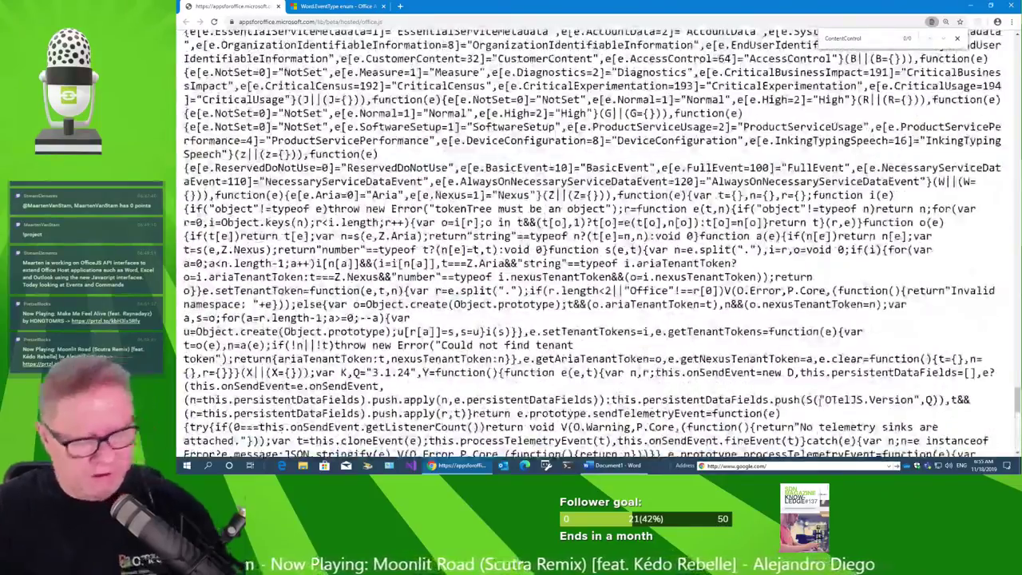
Open the snippet's lib/1 office.js library from Script Lab's Libraries list in Chrome.
key("alt+Tab")
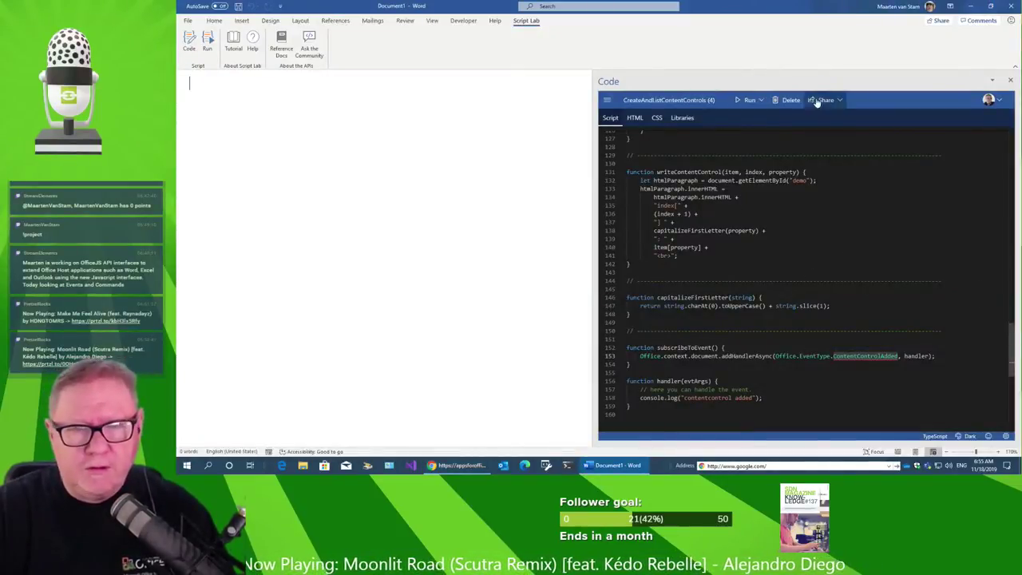
left_click(683, 117)
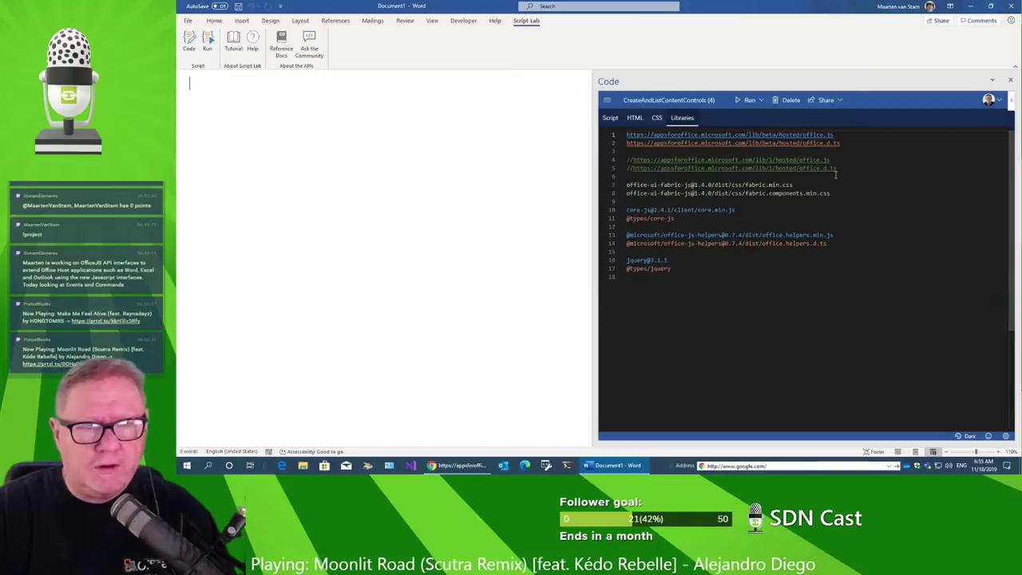
left_click(776, 160, "ctrl")
Read through the lib/1 office.js source, selecting hostType along the way.
scroll(766, 162, "down", 2)
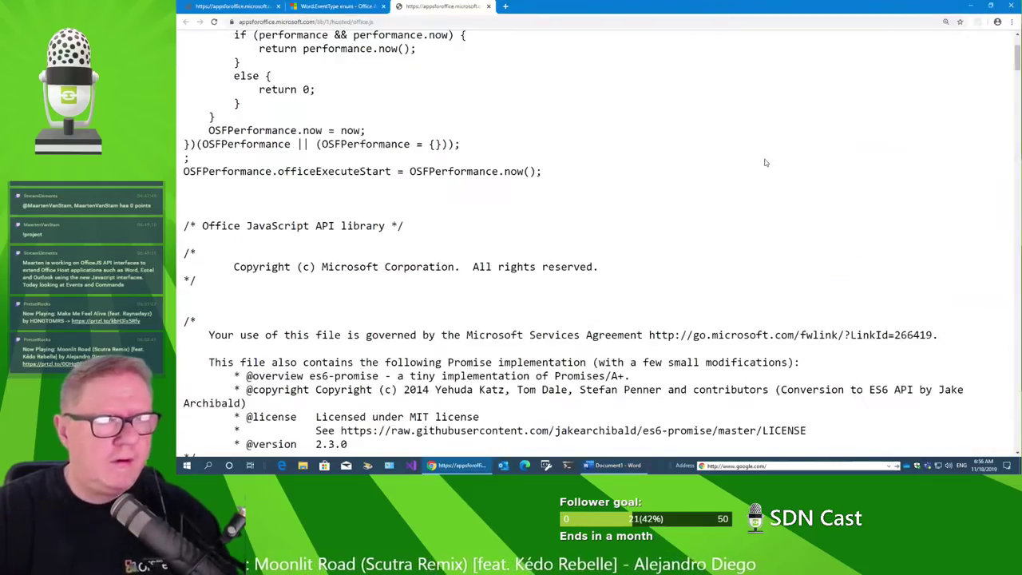
scroll(766, 161, "down", 2)
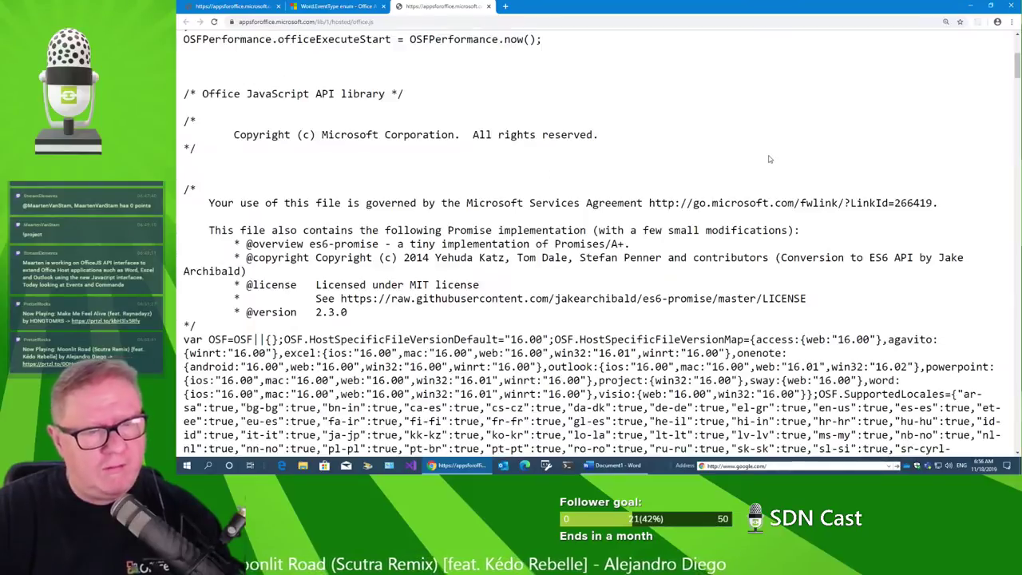
scroll(770, 159, "down", 1)
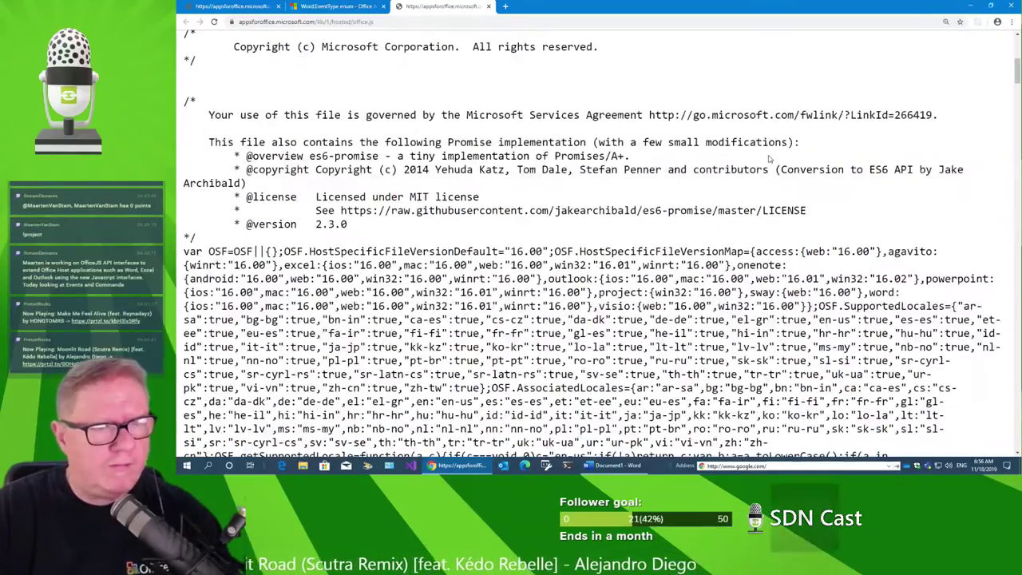
scroll(771, 157, "down", 1)
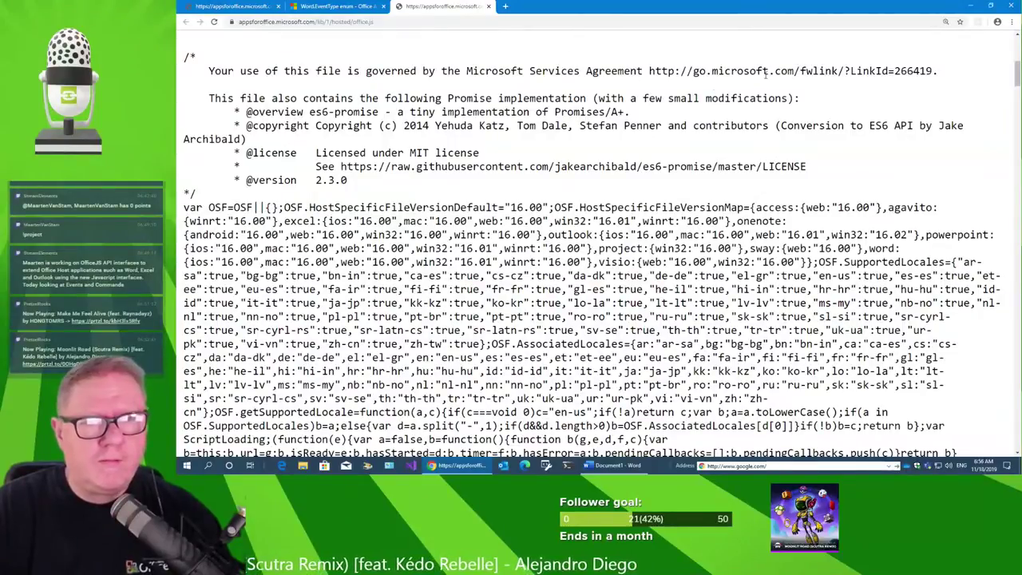
scroll(490, 100, "down", 2)
scroll(493, 105, "up", 1)
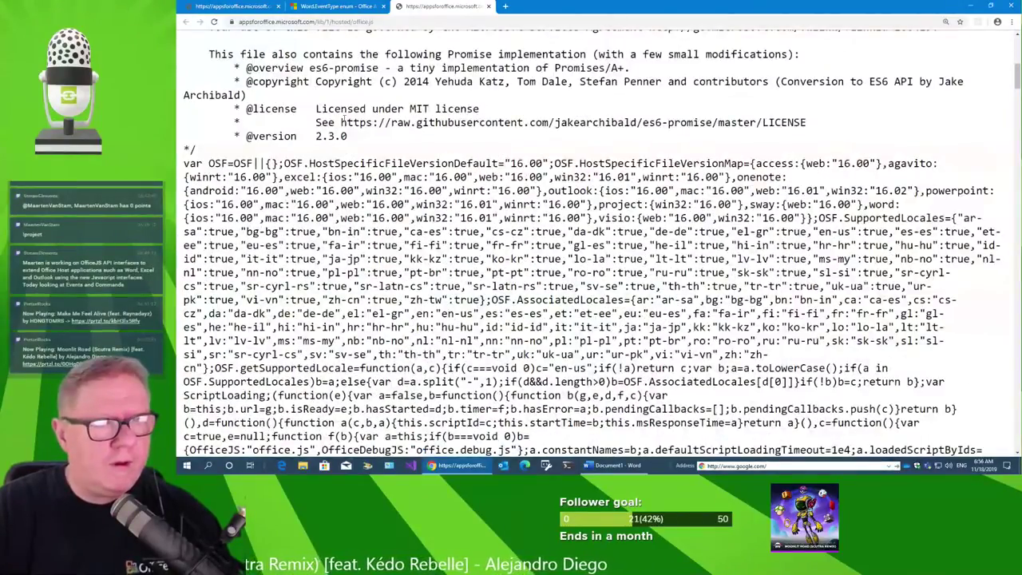
scroll(459, 160, "down", 1)
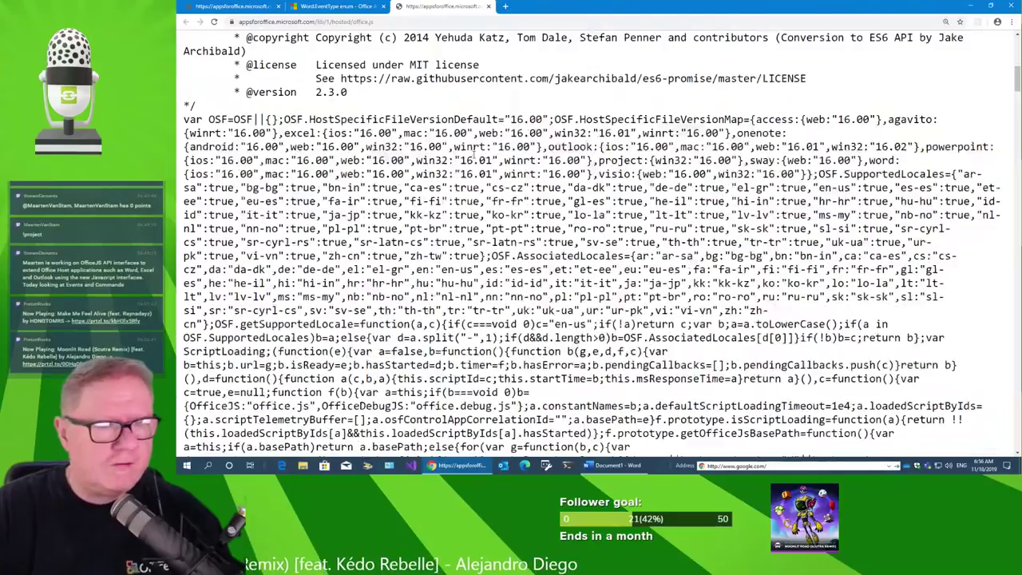
scroll(568, 173, "down", 1)
scroll(567, 170, "down", 1)
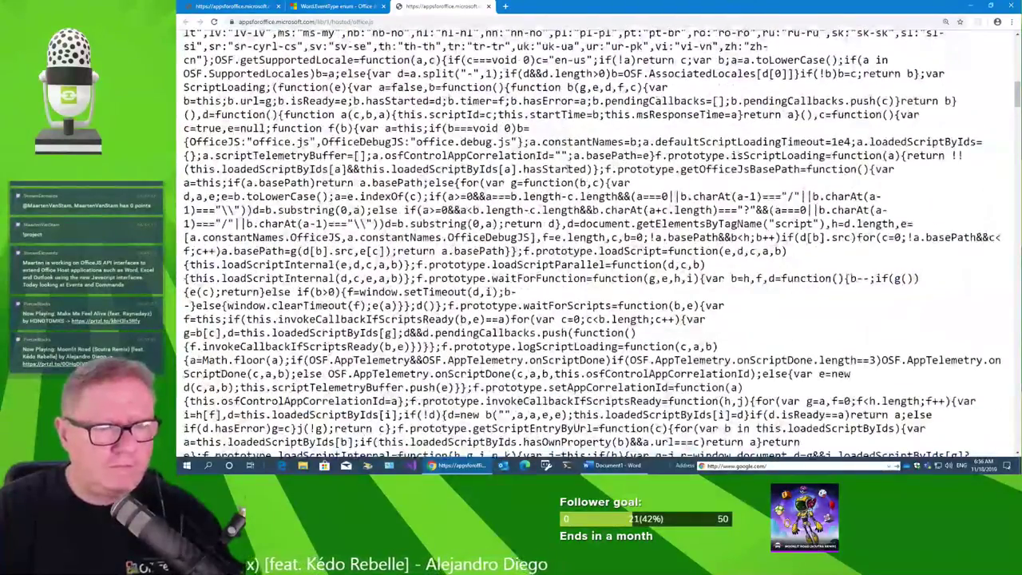
scroll(568, 170, "down", 2)
scroll(567, 170, "down", 3)
scroll(568, 170, "down", 1)
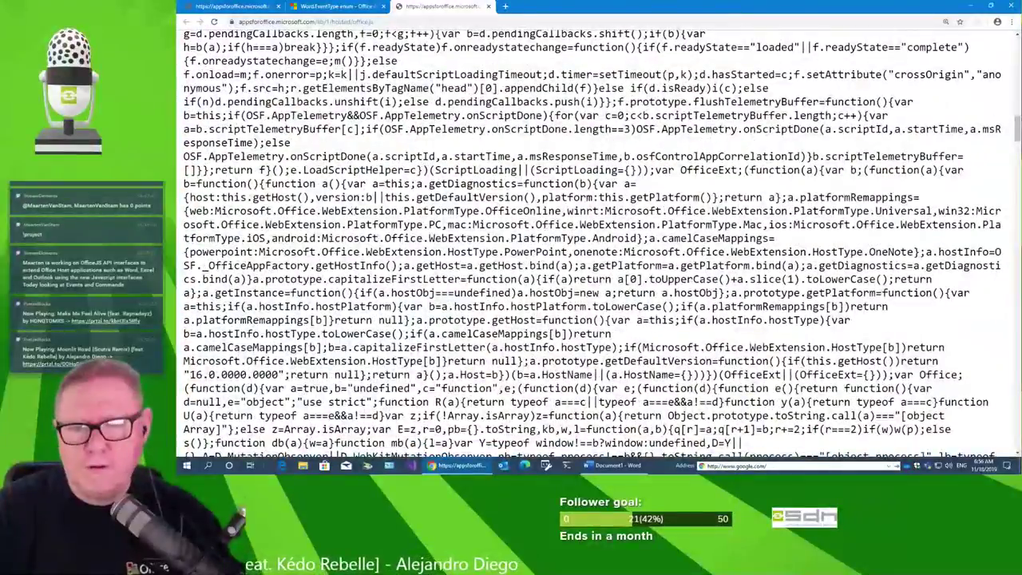
scroll(587, 243, "down", 3)
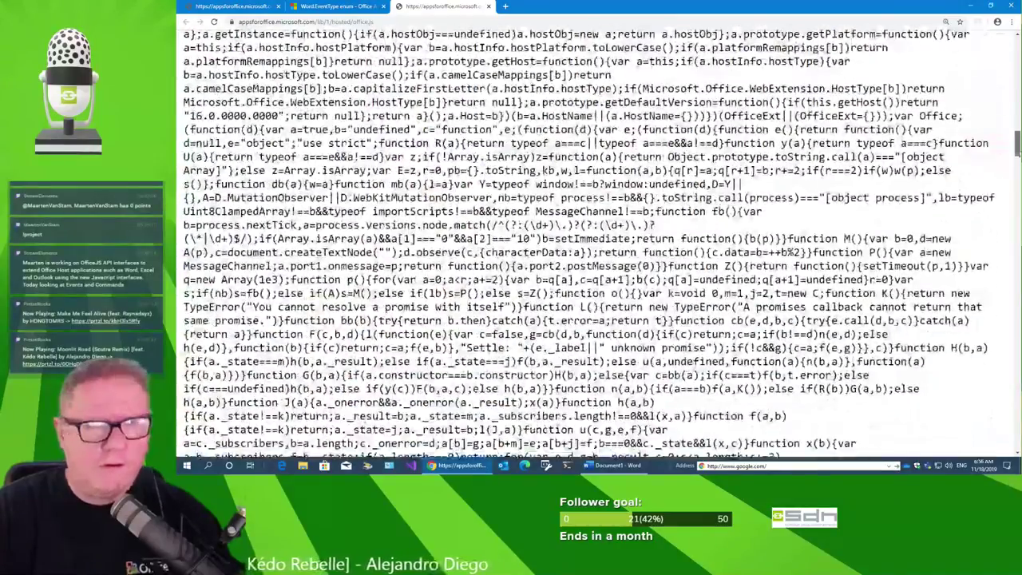
scroll(587, 244, "down", 2)
scroll(587, 243, "down", 3)
scroll(587, 243, "down", 3)
scroll(588, 243, "down", 3)
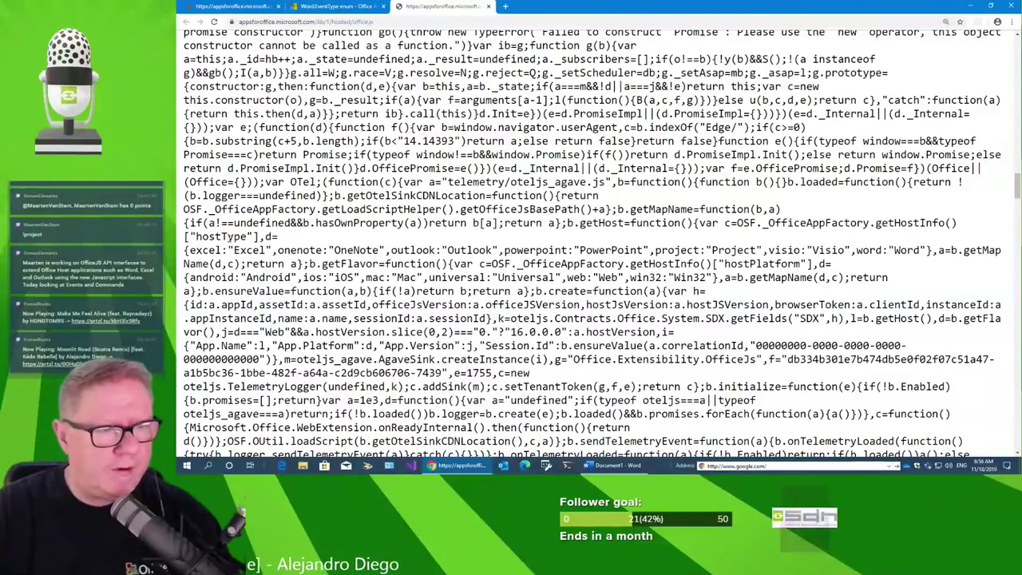
double_click(221, 236)
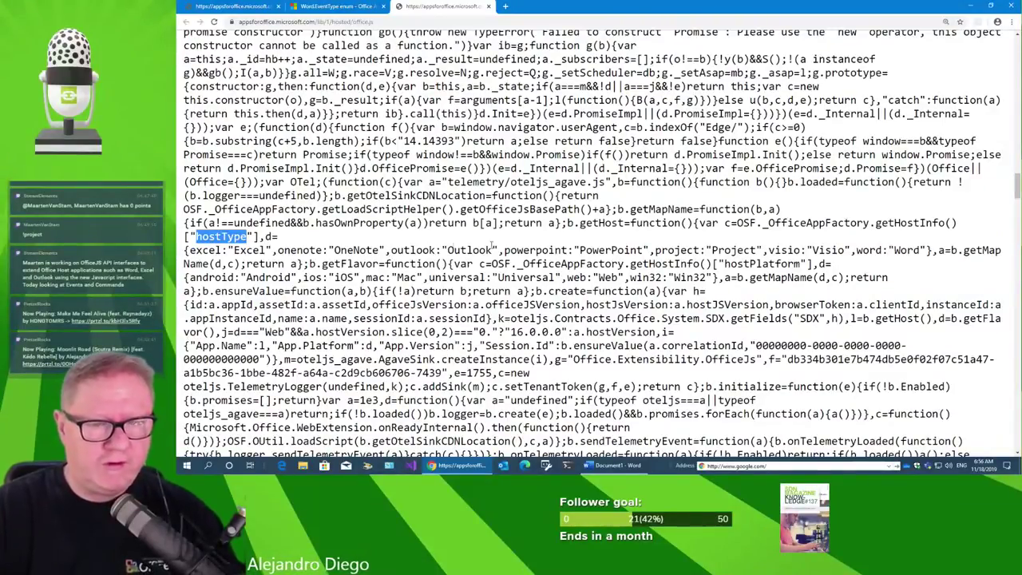
scroll(587, 243, "down", 2)
scroll(588, 244, "down", 3)
scroll(588, 243, "down", 2)
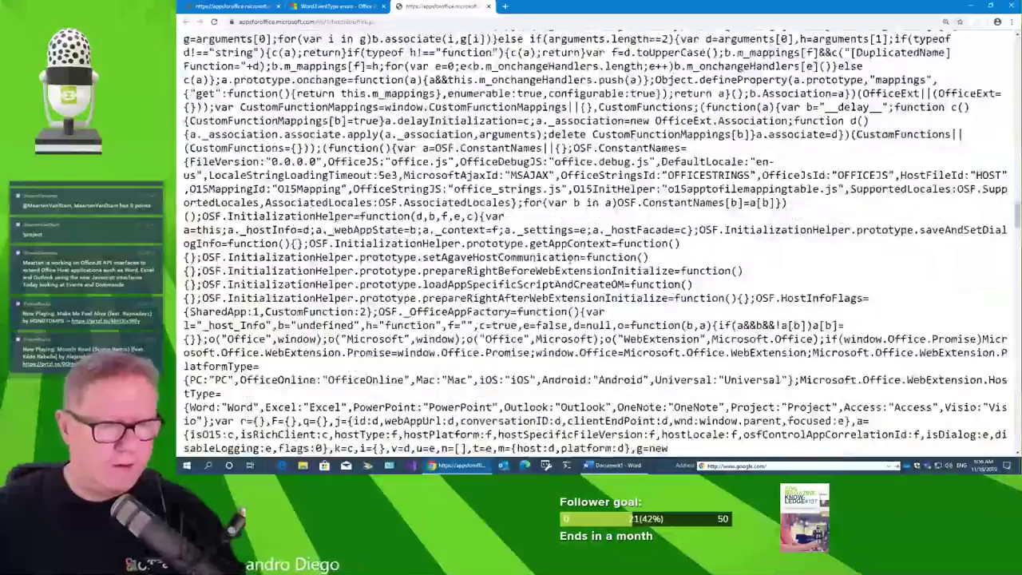
scroll(587, 244, "down", 3)
scroll(588, 243, "down", 2)
scroll(587, 243, "down", 2)
scroll(588, 243, "down", 3)
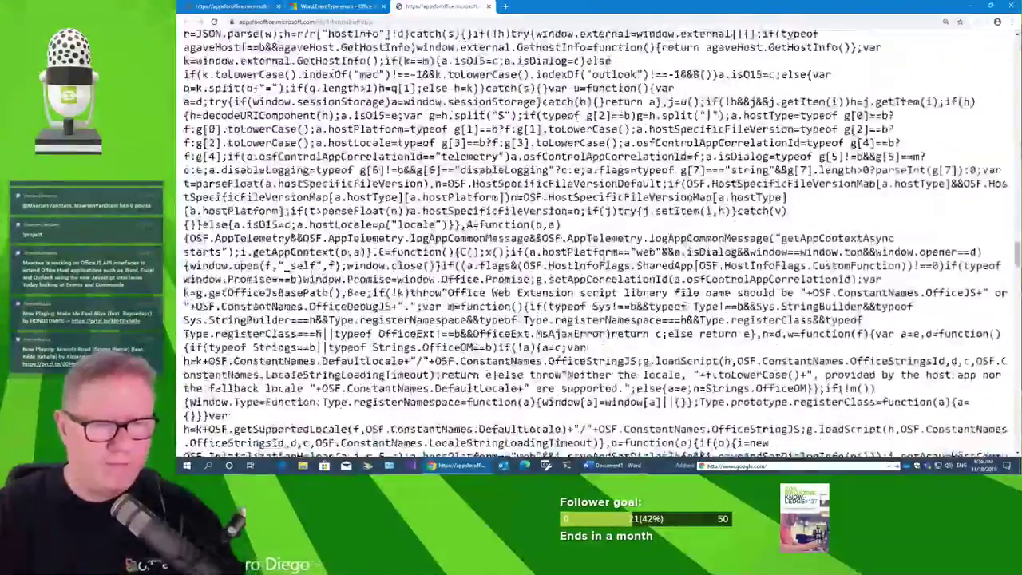
scroll(587, 243, "down", 3)
scroll(588, 244, "down", 3)
scroll(587, 243, "down", 3)
scroll(647, 260, "down", 2)
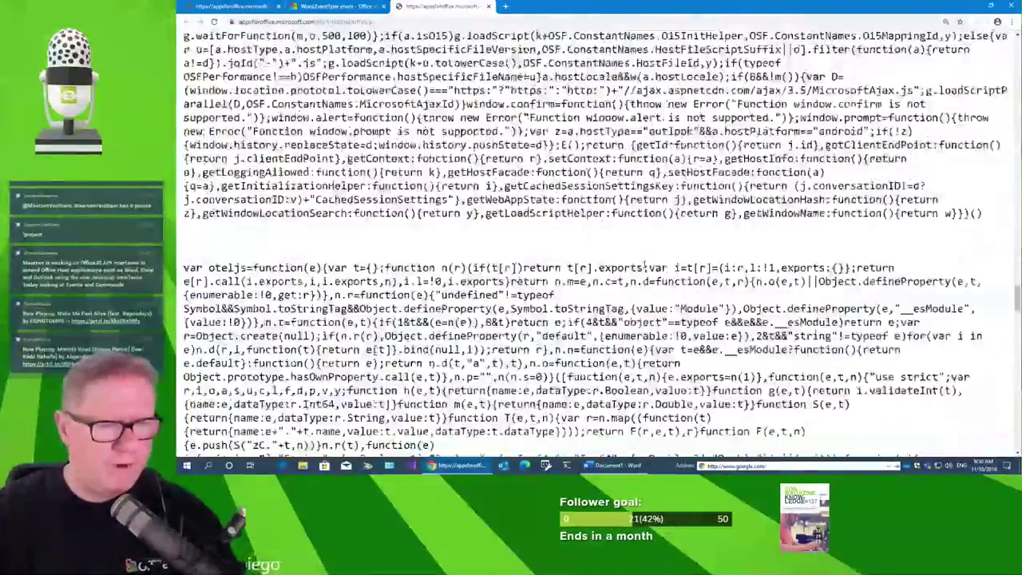
scroll(646, 259, "down", 1)
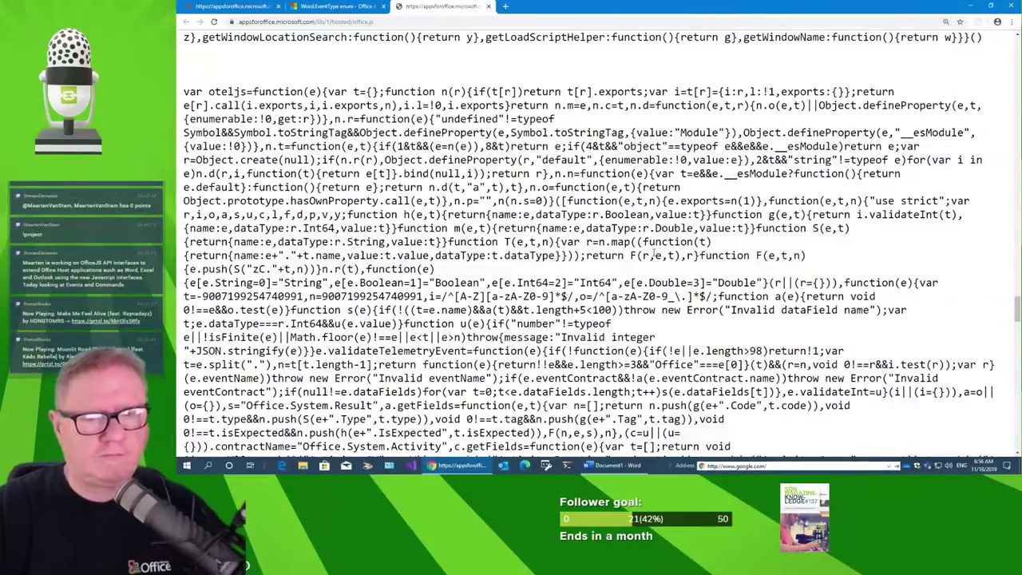
scroll(835, 250, "down", 3)
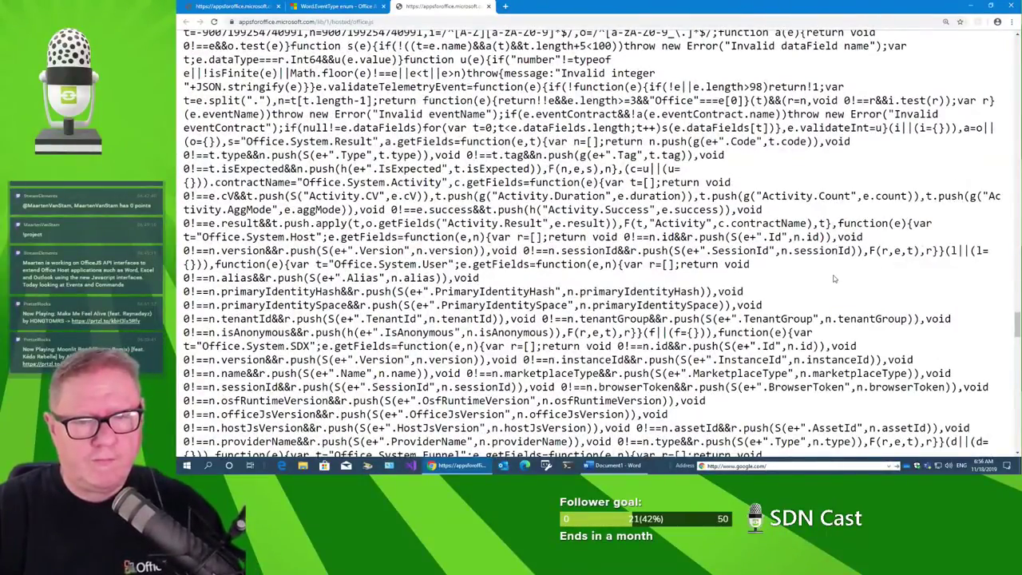
Show the snippet's script code in Word's Script Lab editor.
key("alt+Tab")
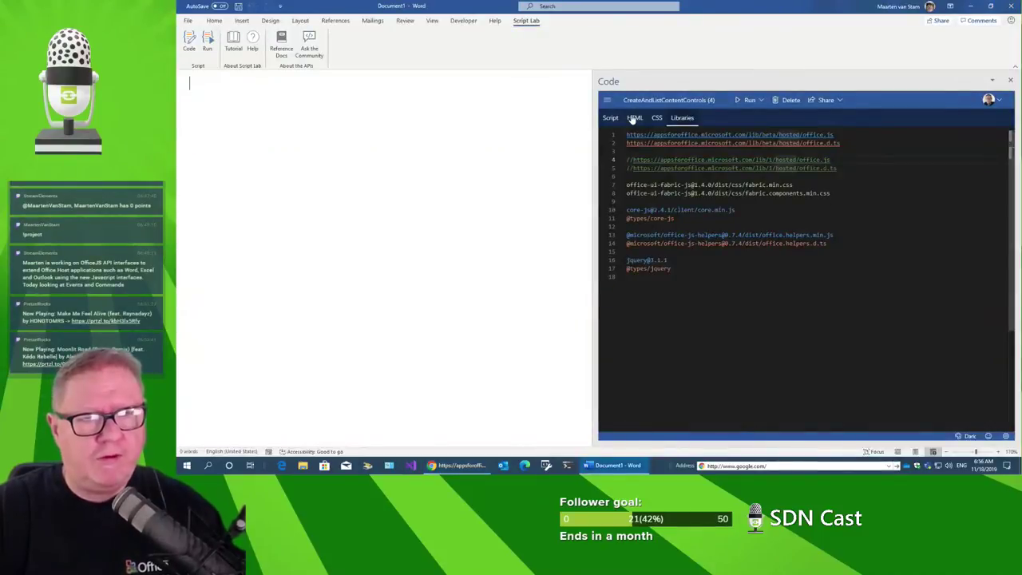
left_click(611, 119)
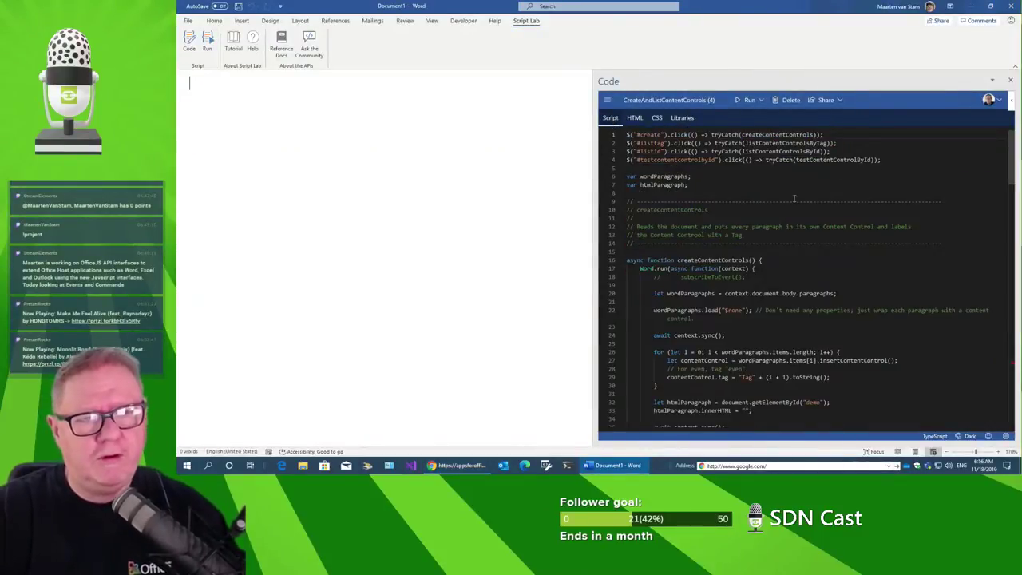
scroll(813, 209, "down", 3)
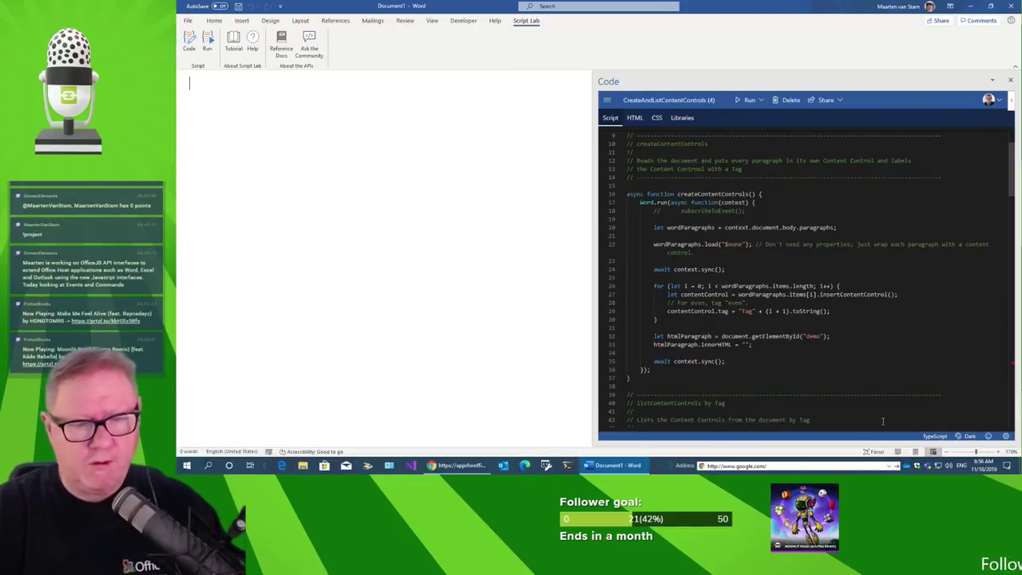
Google 'OfficeDev events OfficeJS' from the Google home page.
left_click(826, 467)
key("Return")
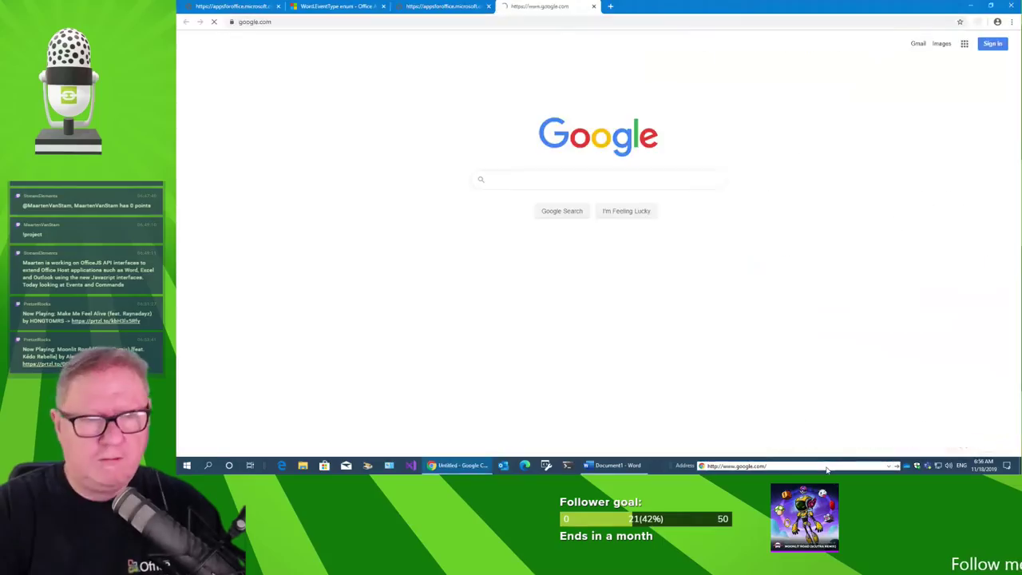
type("Of")
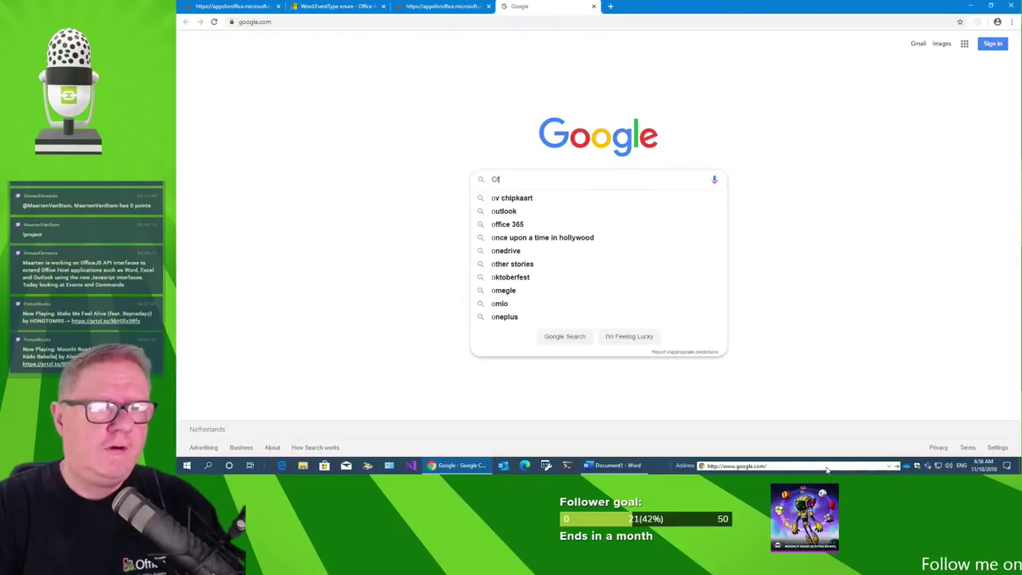
type("ficeDev ")
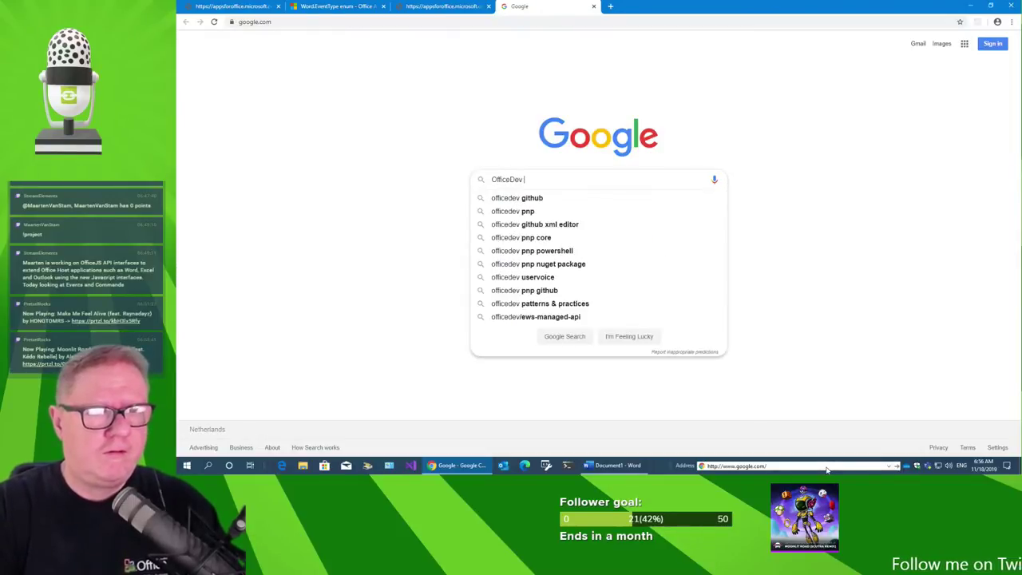
type("events O")
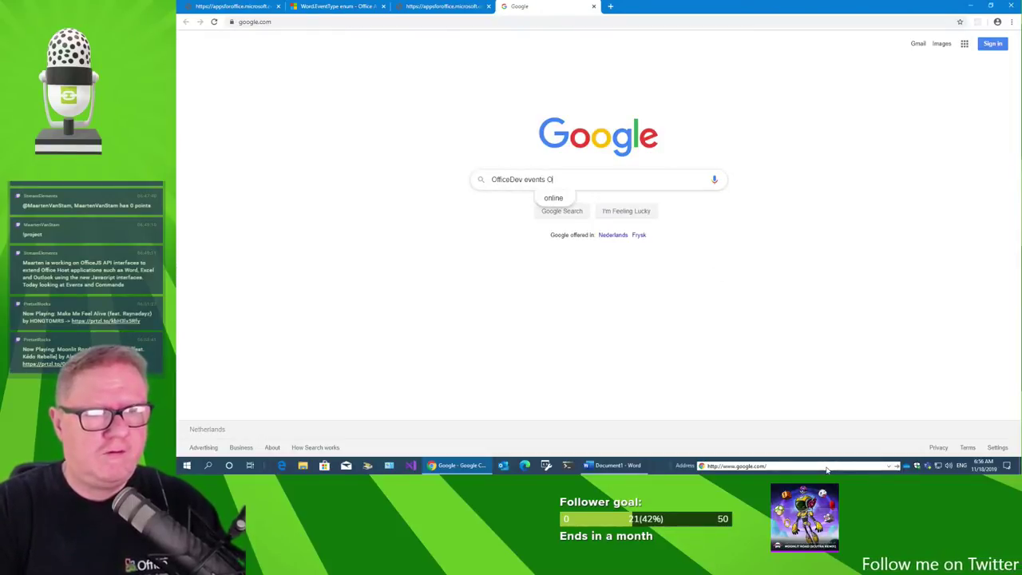
type("fficeJ")
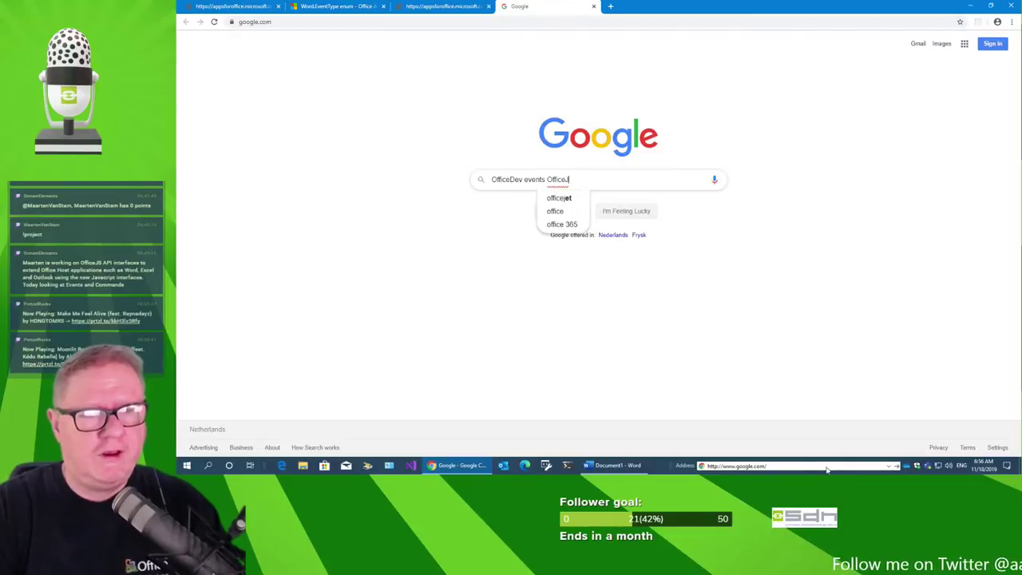
type("S")
key("Return")
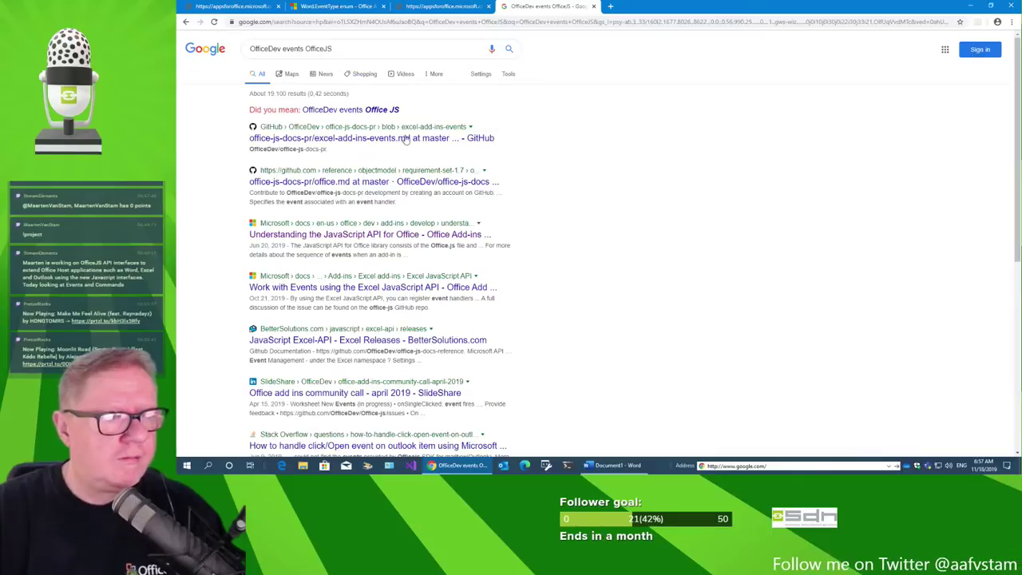
Refine the query to 'OfficeDev events OfficeJS word' and open the Stack Overflow text-selection question.
left_click(404, 50)
type("word")
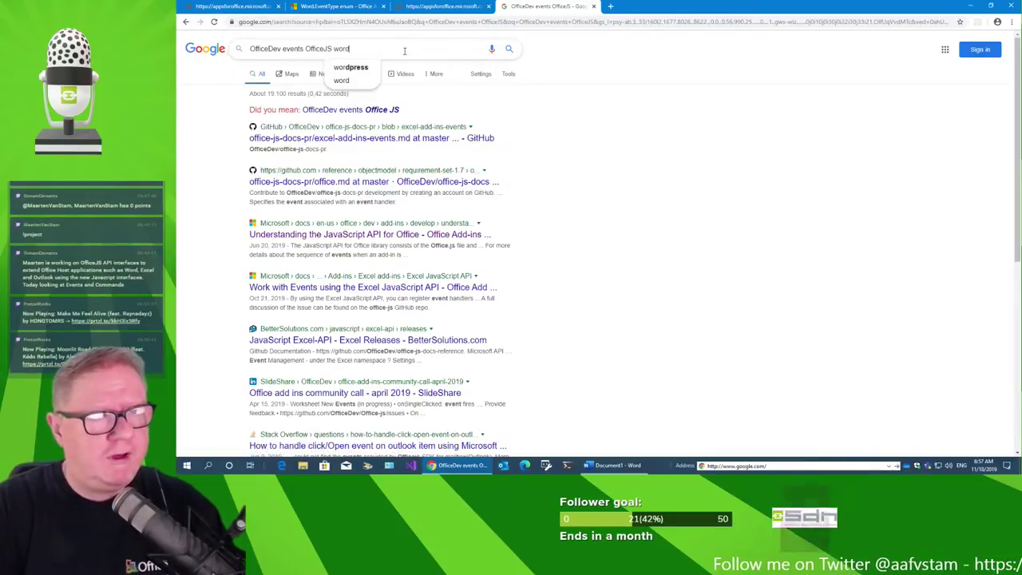
key("Return")
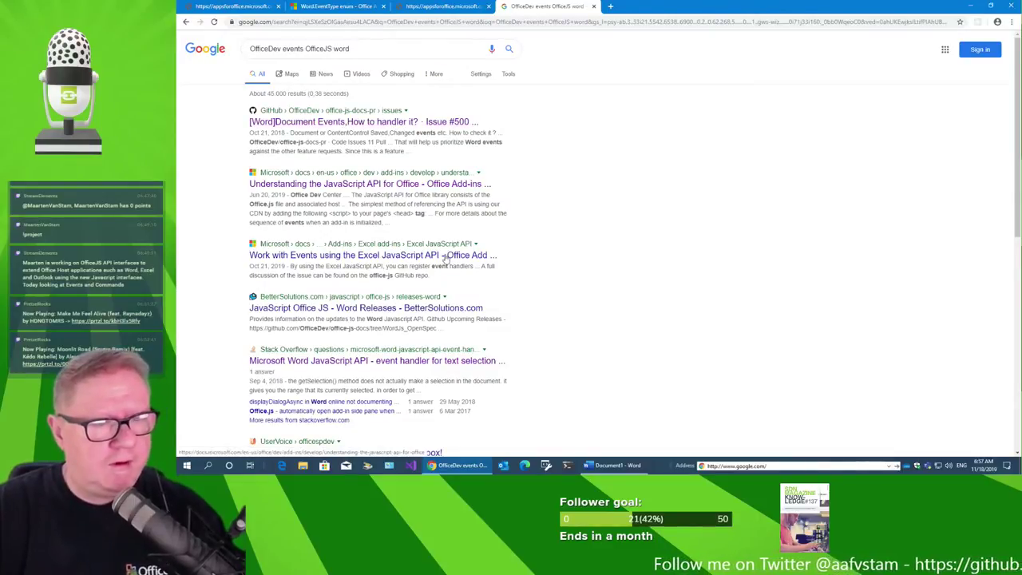
scroll(477, 275, "down", 2)
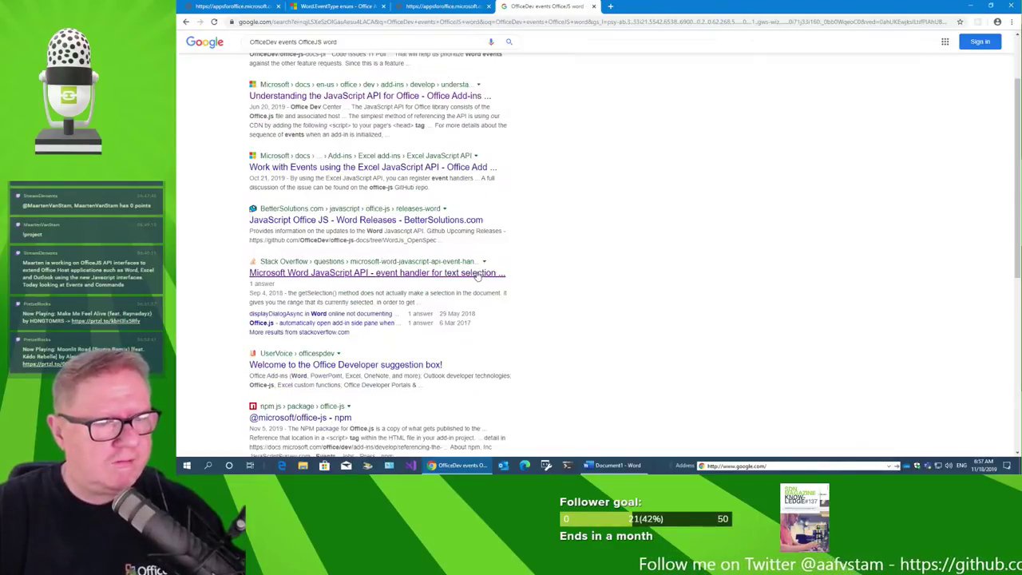
left_click(377, 273)
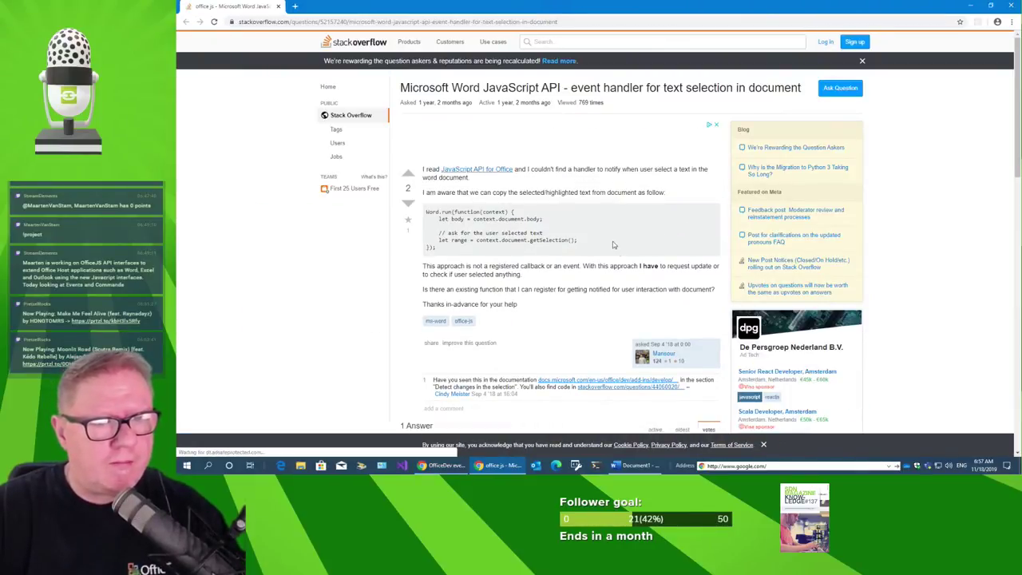
Read the Stack Overflow answer using addHandlerAsync to subscribe to DocumentSelectionChanged.
scroll(632, 229, "down", 2)
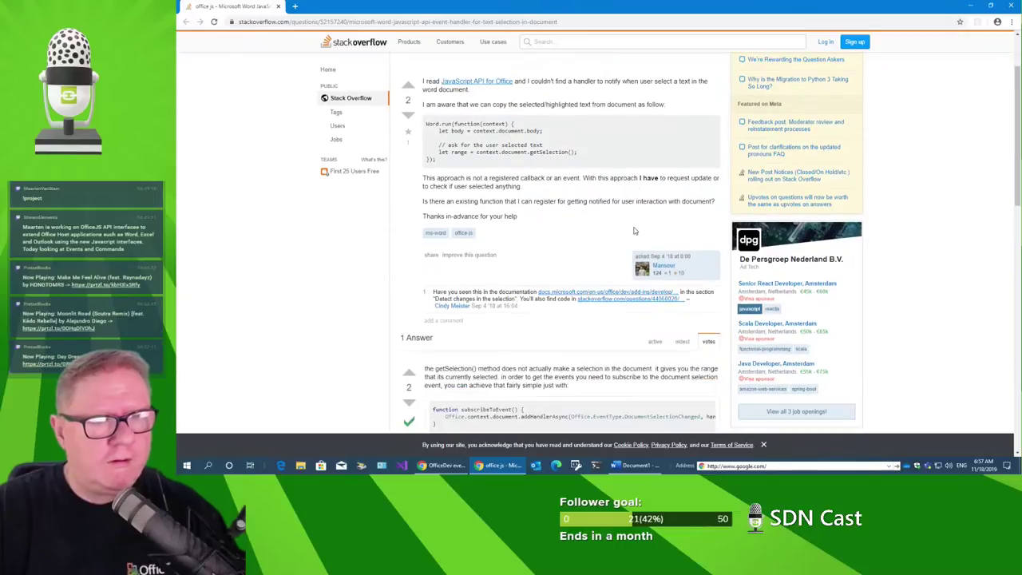
scroll(635, 231, "down", 2)
scroll(635, 231, "down", 3)
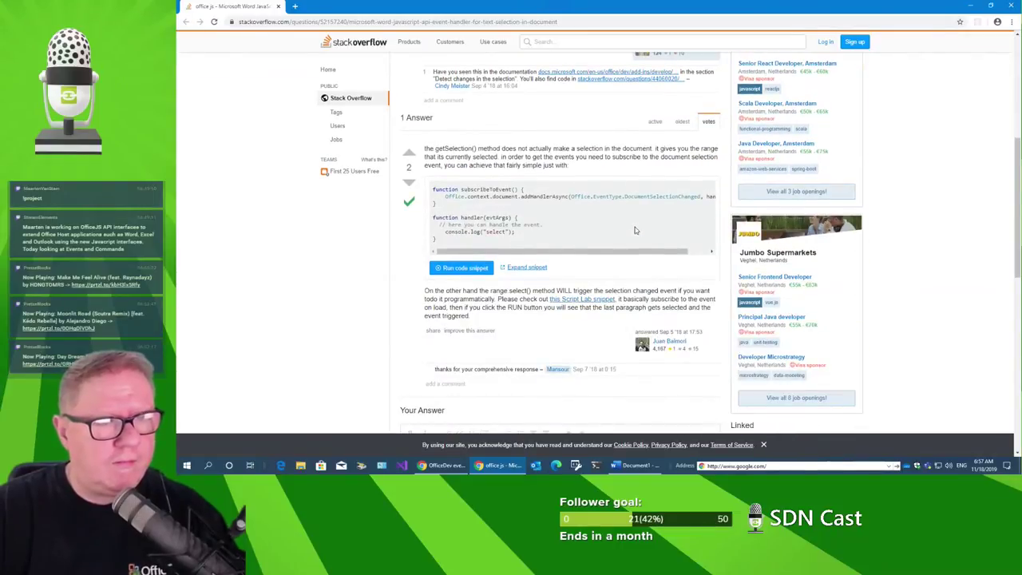
scroll(635, 230, "up", 5)
scroll(634, 230, "up", 2)
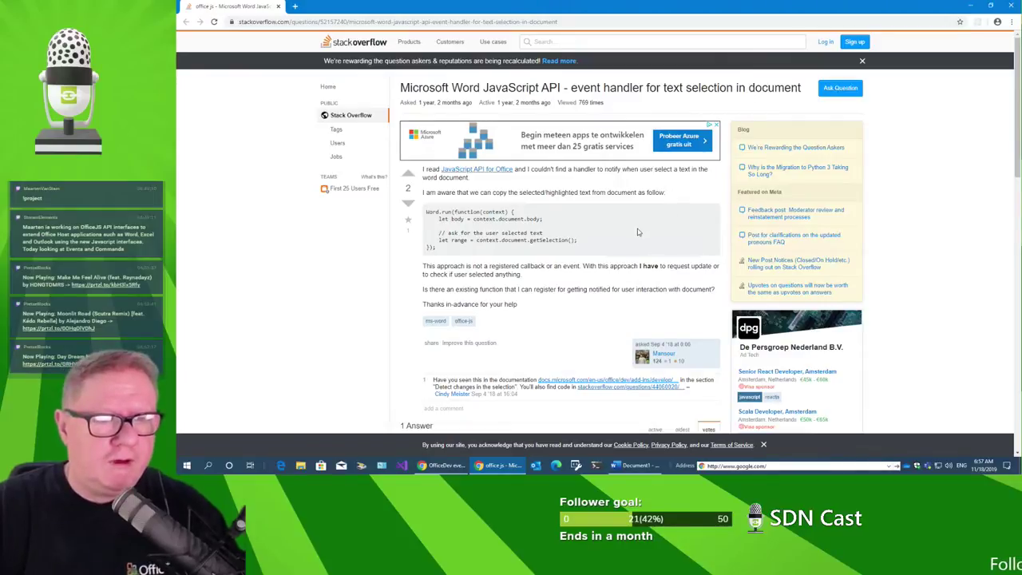
scroll(637, 231, "down", 2)
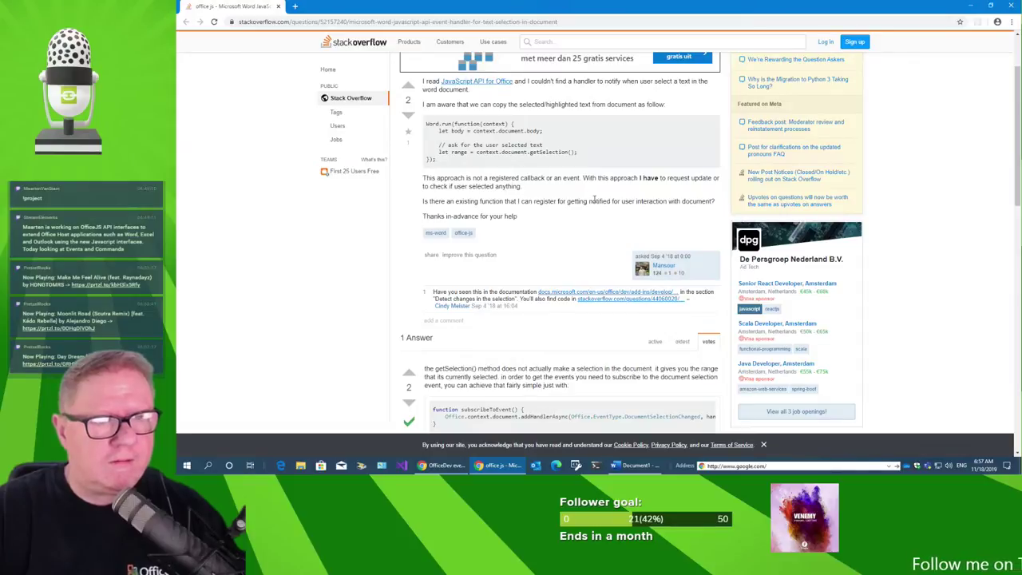
scroll(594, 199, "down", 5)
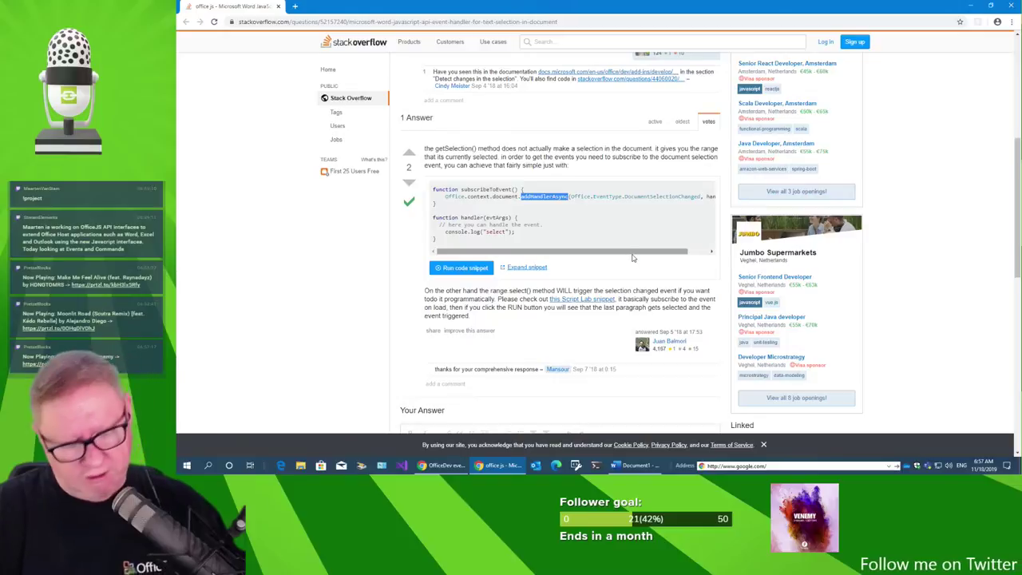
key("alt+Tab")
key("alt+Tab")
Add a '// addHandlerAsync' comment line inside createContentControls in the Script Lab editor.
key("Tab")
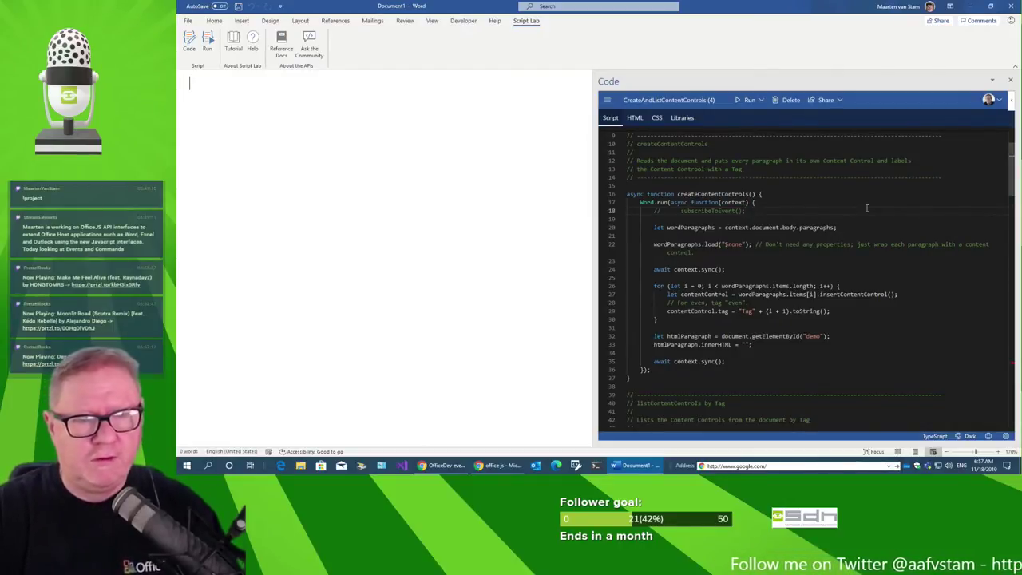
key("Return")
key("Return")
type("// addHandlerAsync")
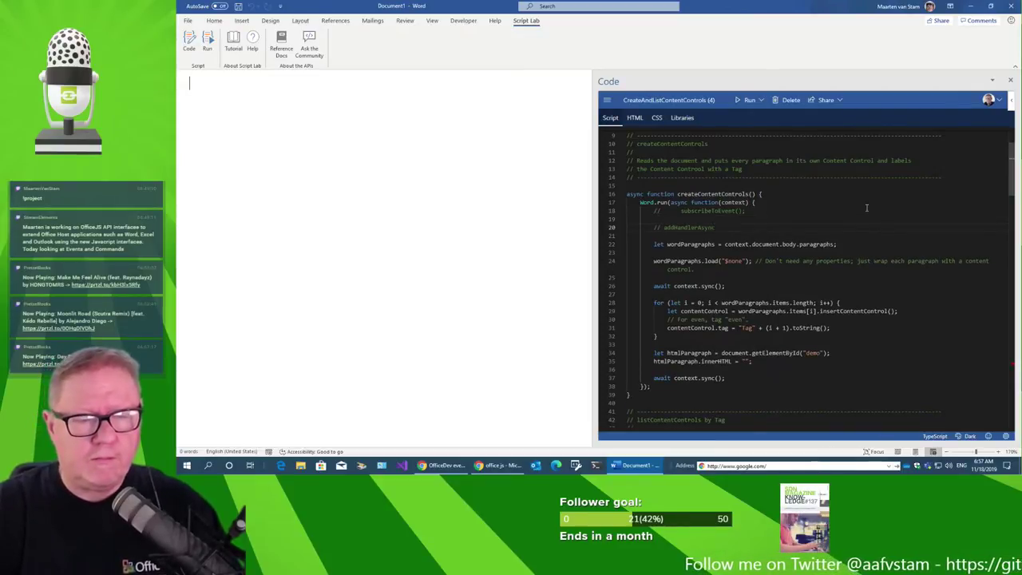
key("ctrl+shift+Left")
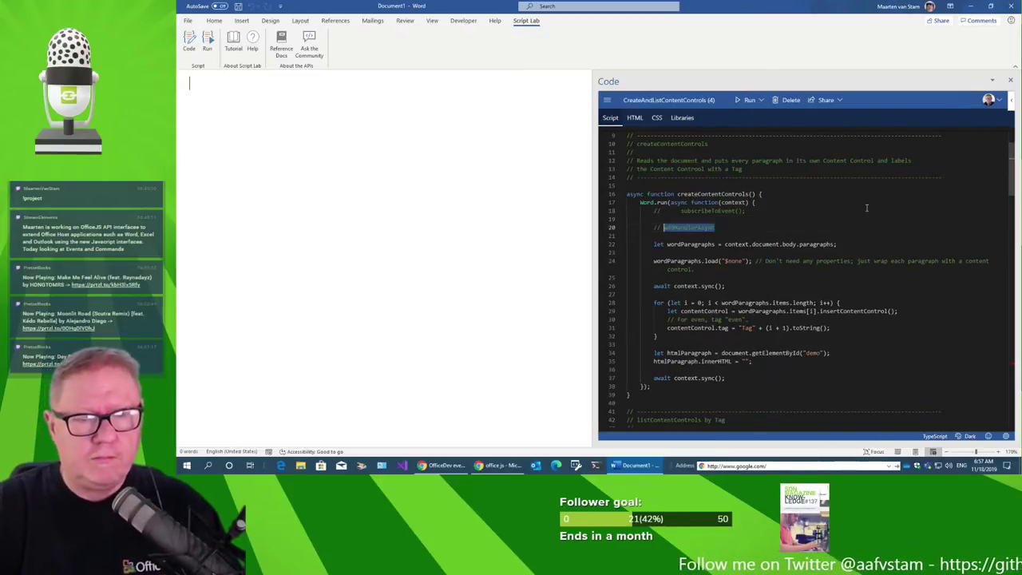
left_click(680, 228)
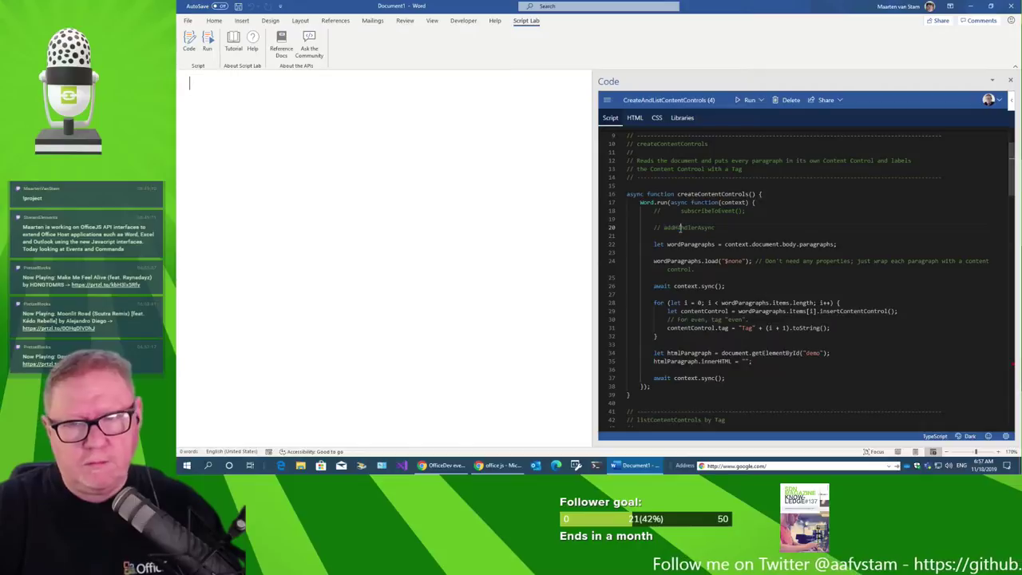
scroll(1014, 181, "down", 3)
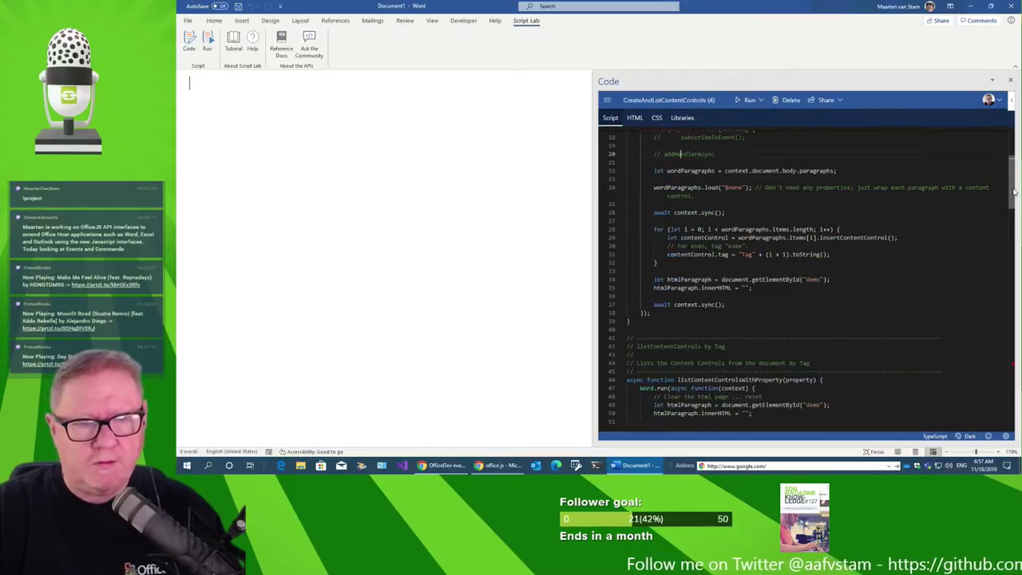
scroll(931, 197, "up", 3)
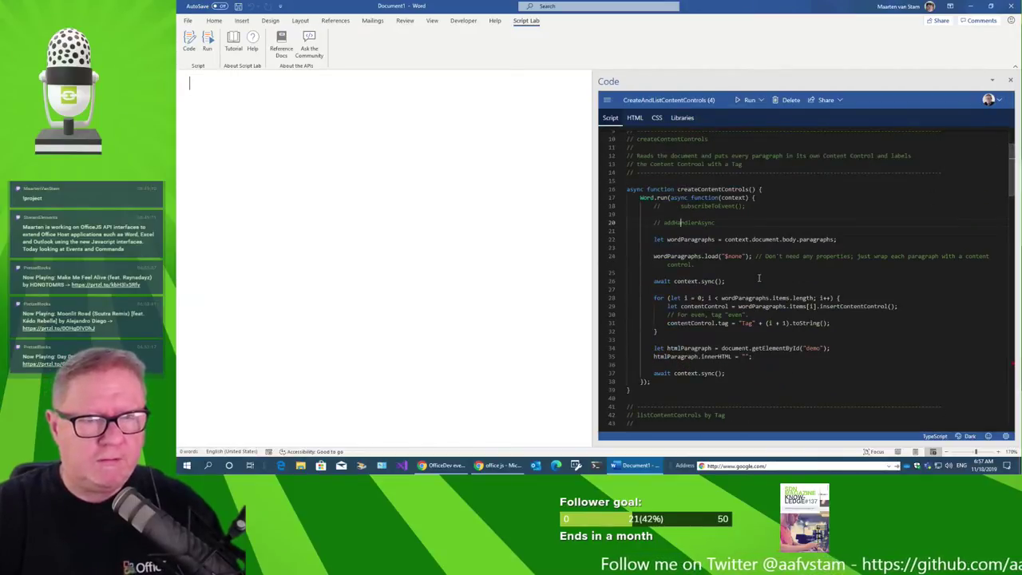
Bring Chrome's minified office.js script tab back to the front.
key("alt+Tab")
key("alt+Tab")
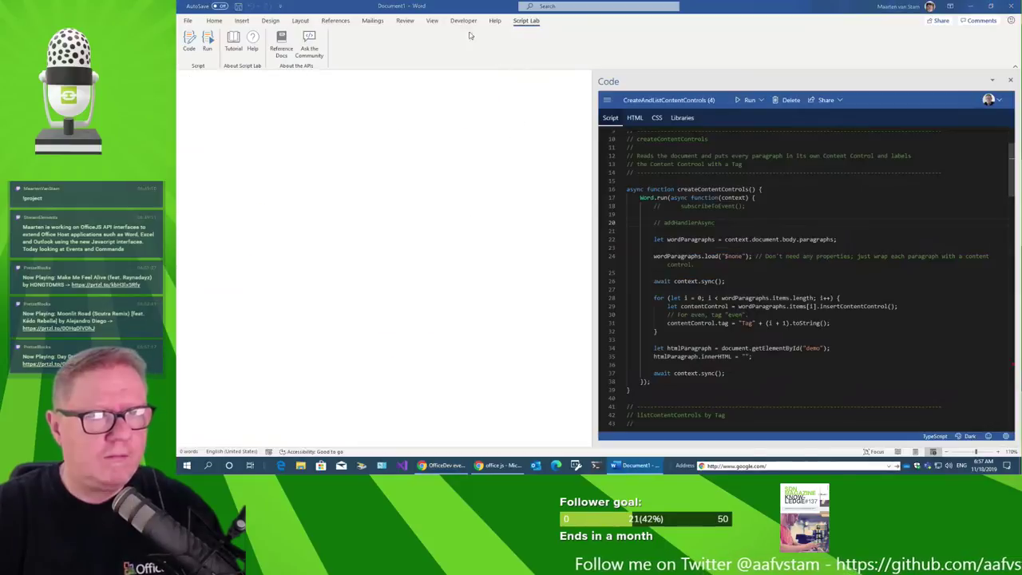
key("alt+Tab")
left_click(443, 6)
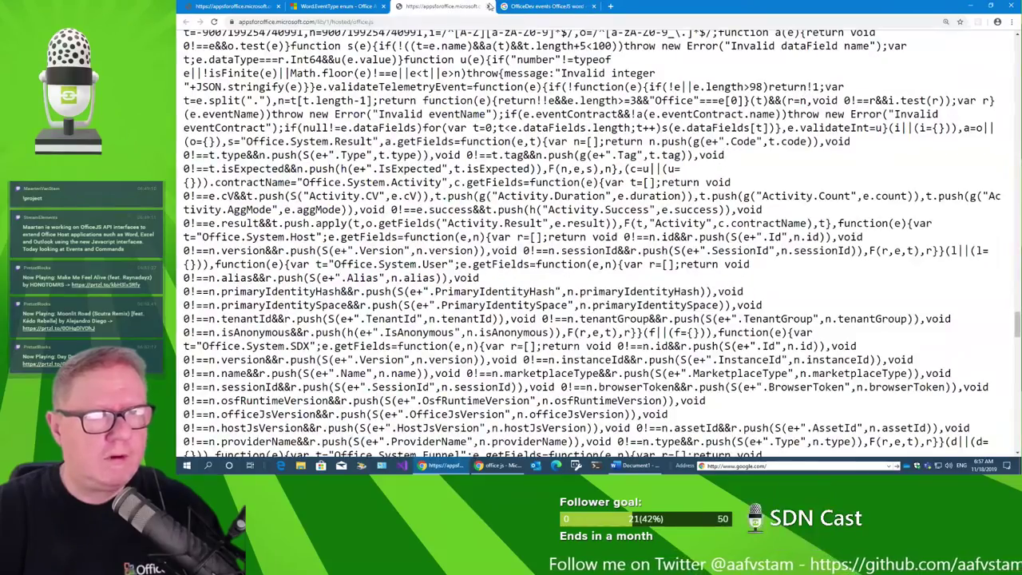
Close the minified script tab, recheck the Word.EventType docs and search results, then return to Word.
left_click(488, 6)
left_click(363, 7)
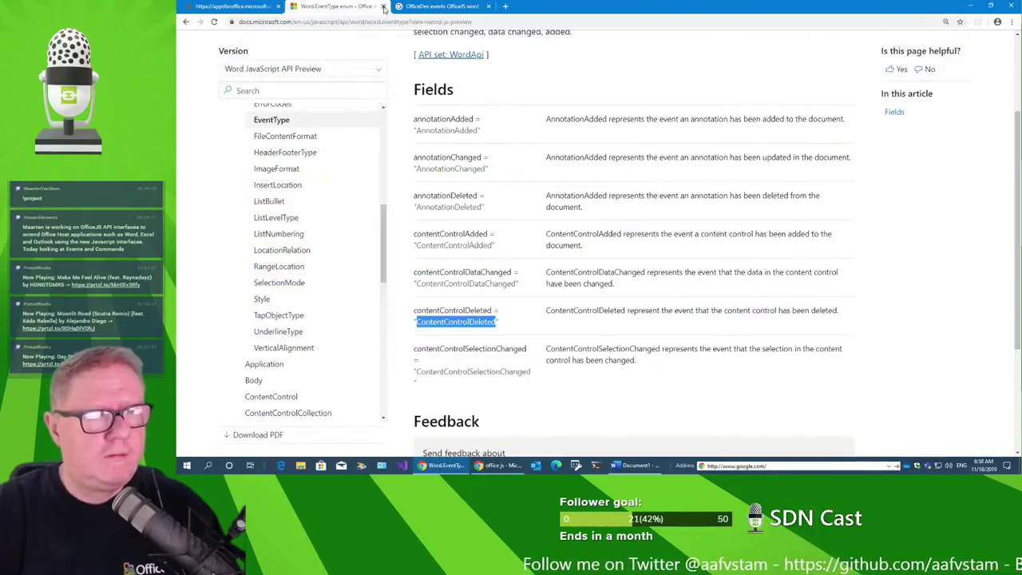
left_click(450, 7)
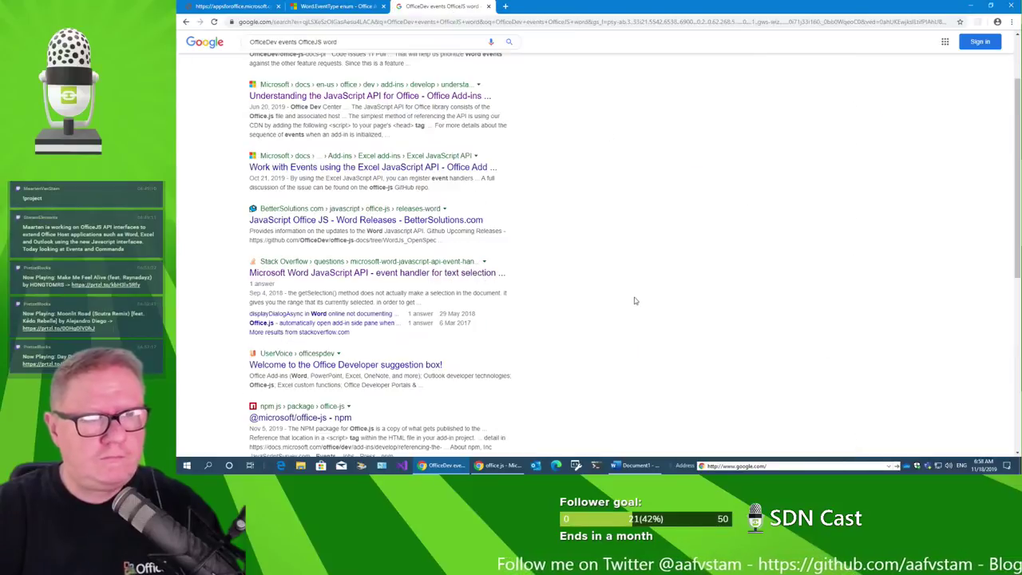
scroll(418, 306, "down", 1)
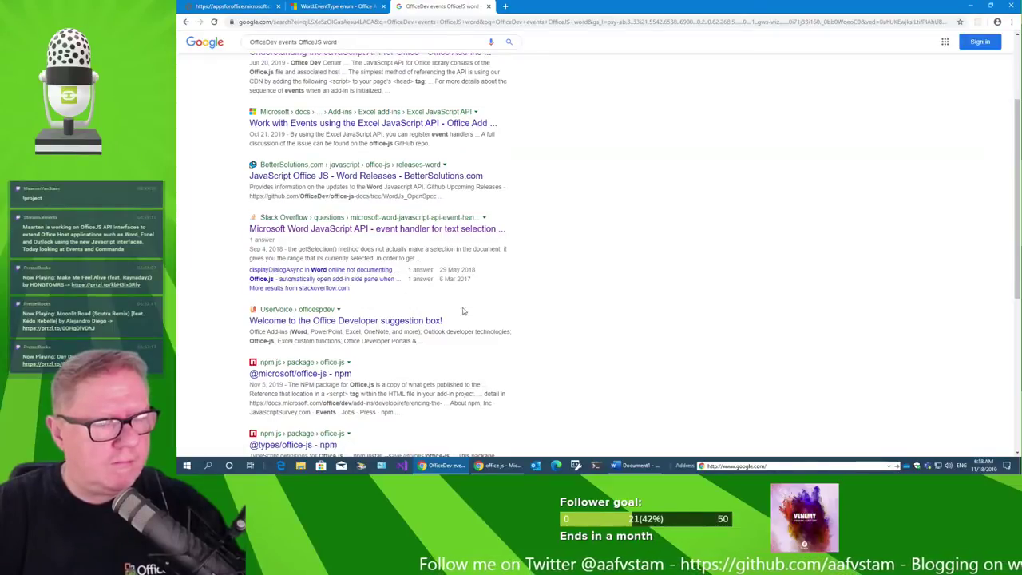
scroll(669, 350, "down", 3)
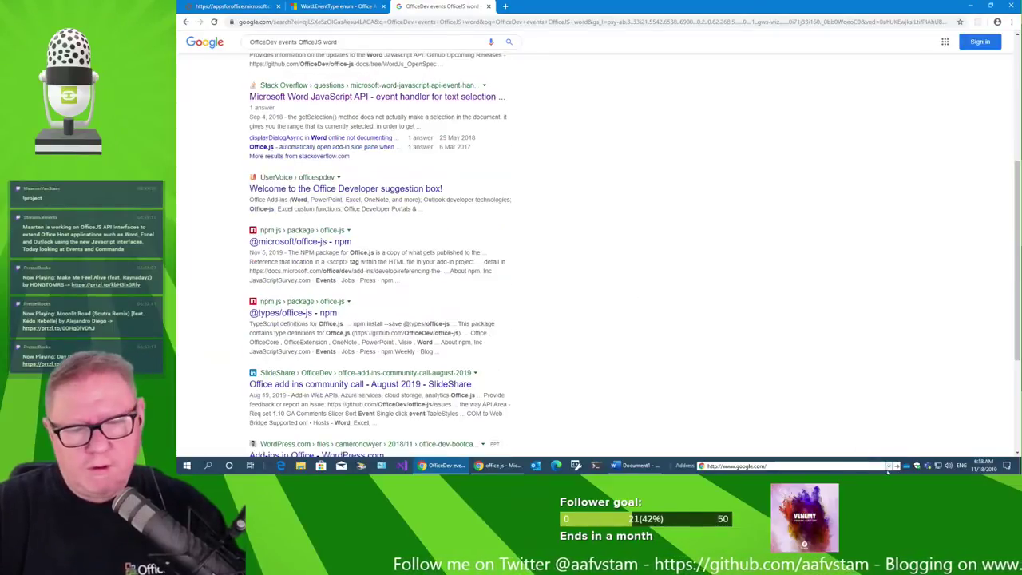
left_click(644, 465)
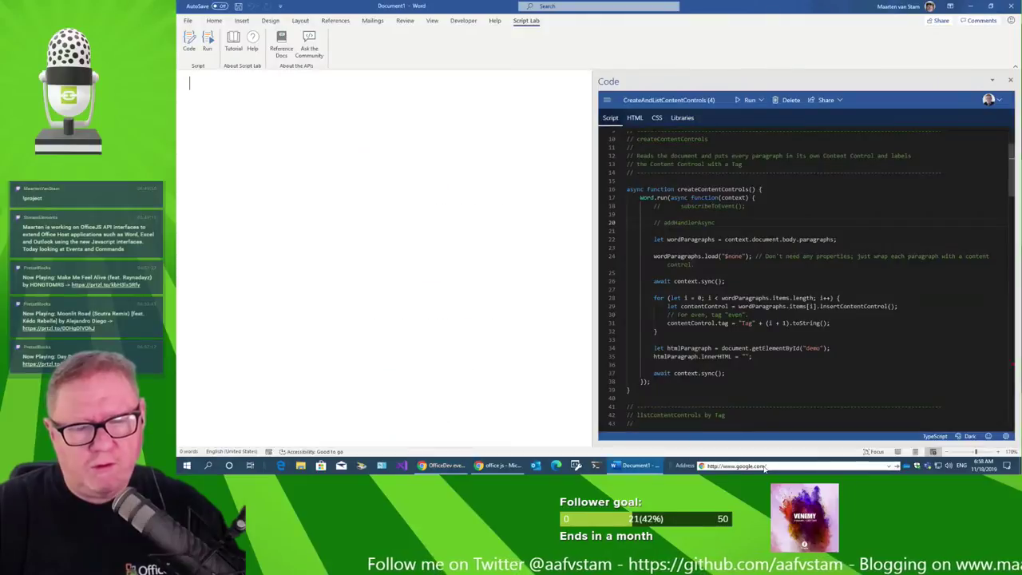
Launch a new Word instance with blank Document3 and open its Visual Basic editor.
type("winword")
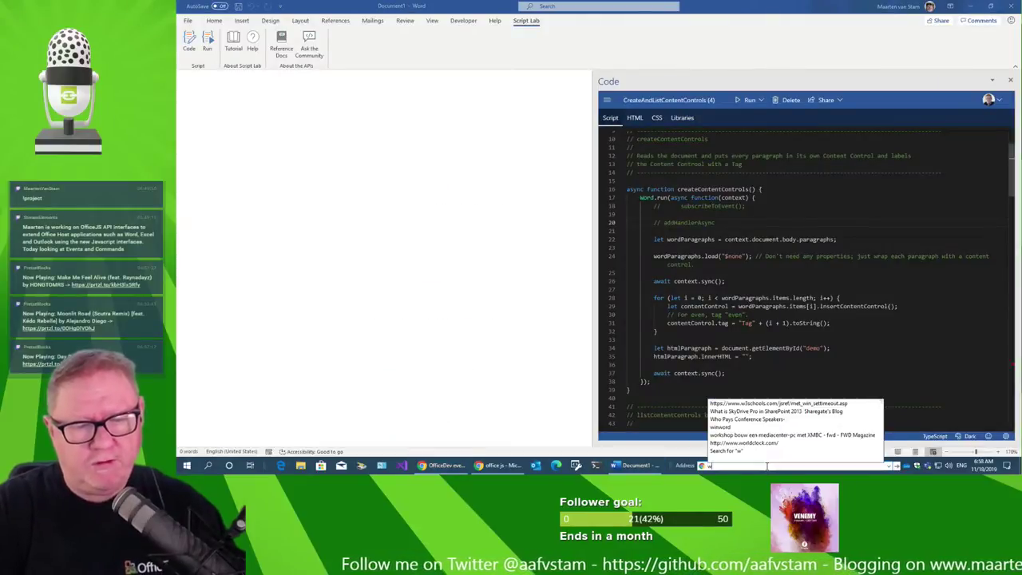
key("Return")
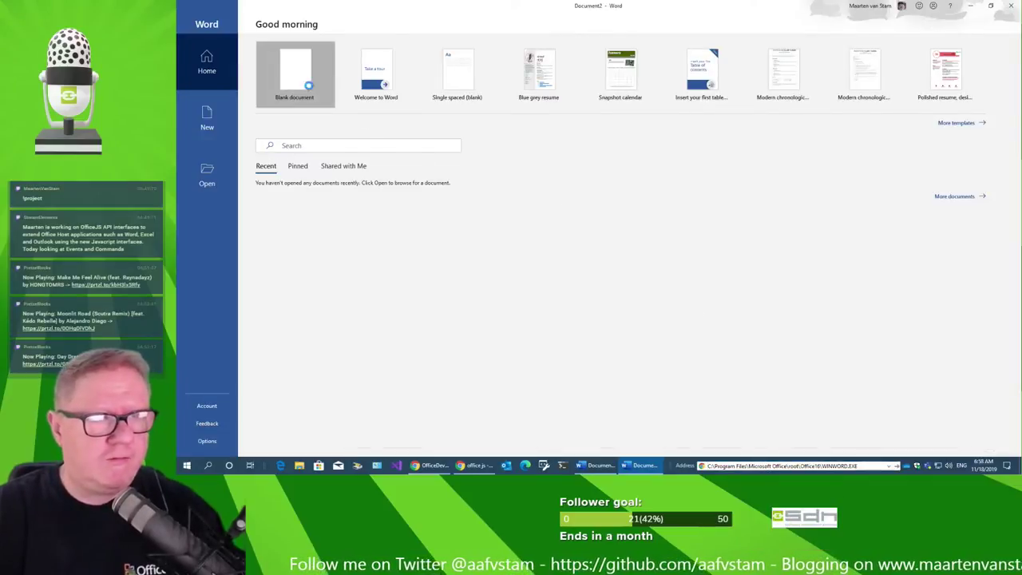
left_click(296, 74)
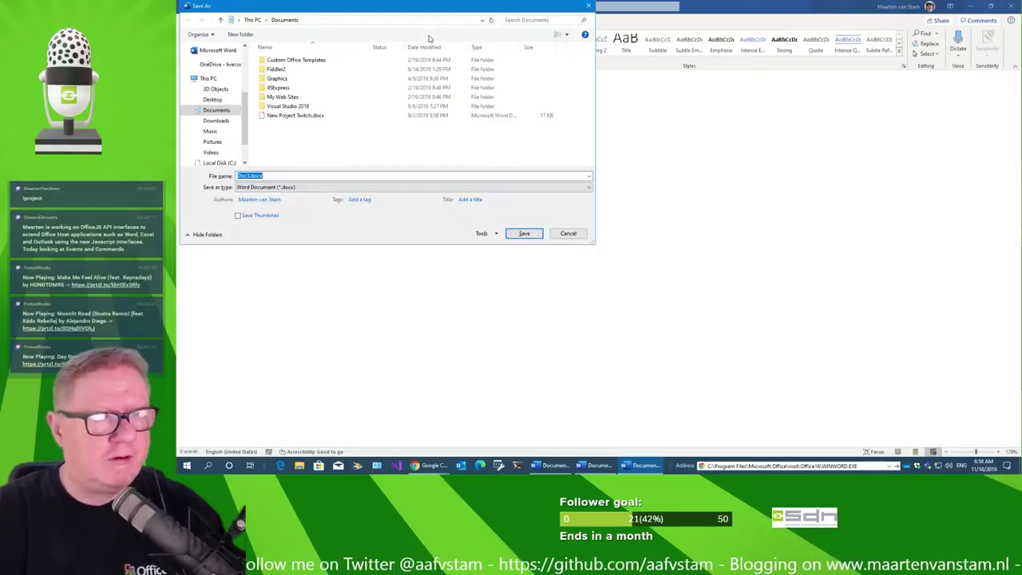
left_click(589, 7)
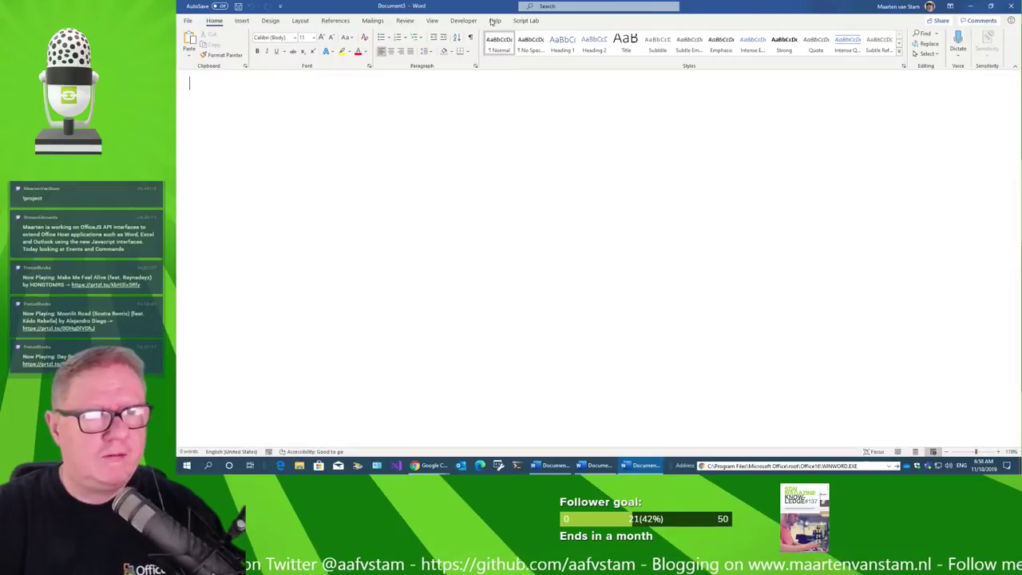
left_click(454, 23)
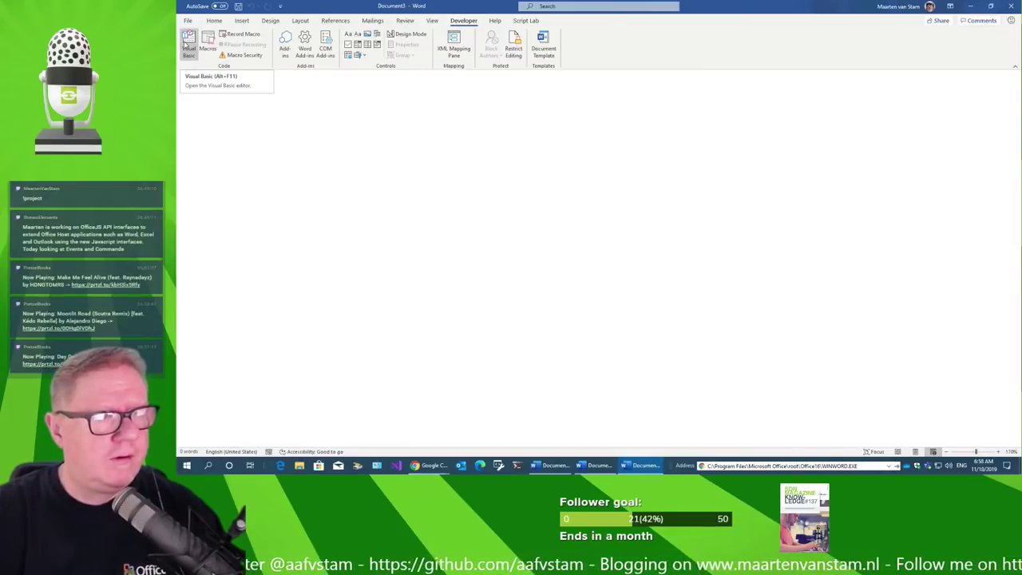
left_click(188, 44)
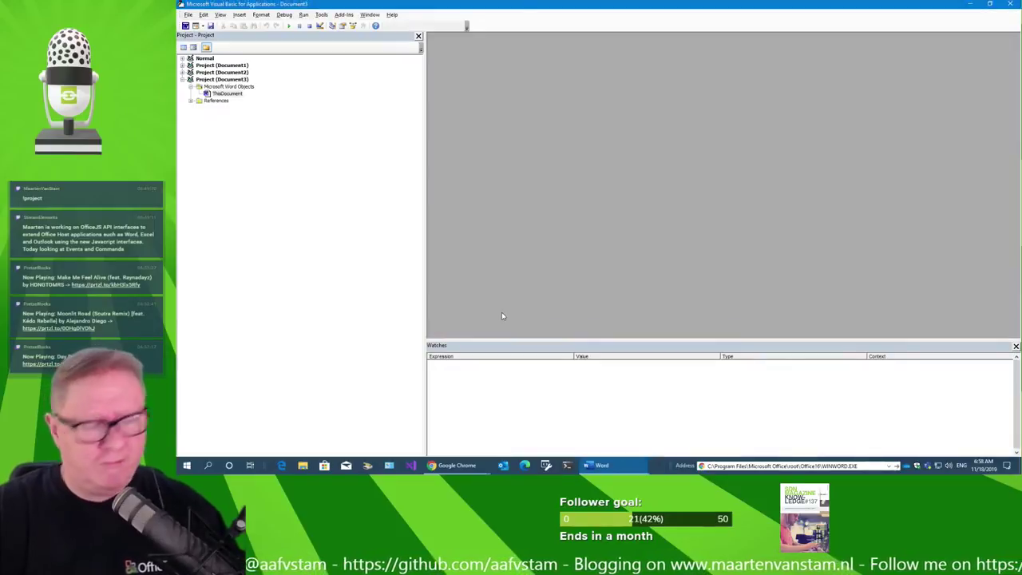
Open Document3's ThisDocument code window and the Object Browser, then browse its class list.
left_click(228, 94)
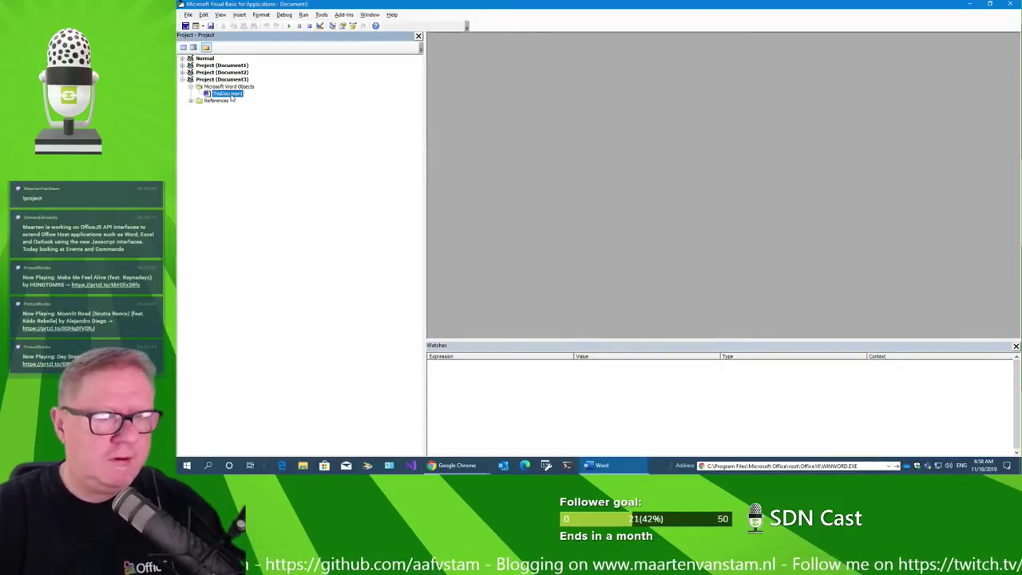
double_click(229, 94)
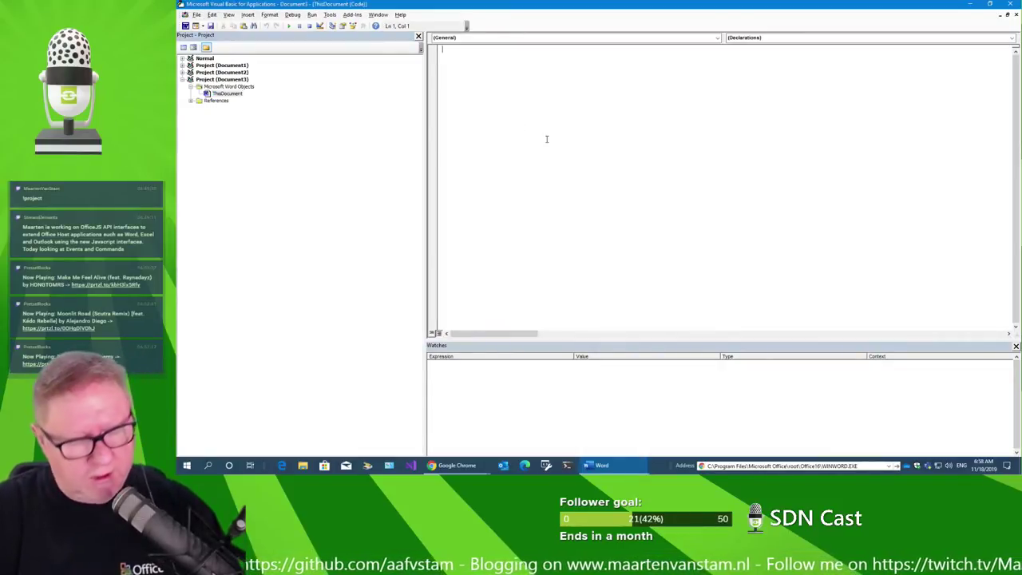
key("F2")
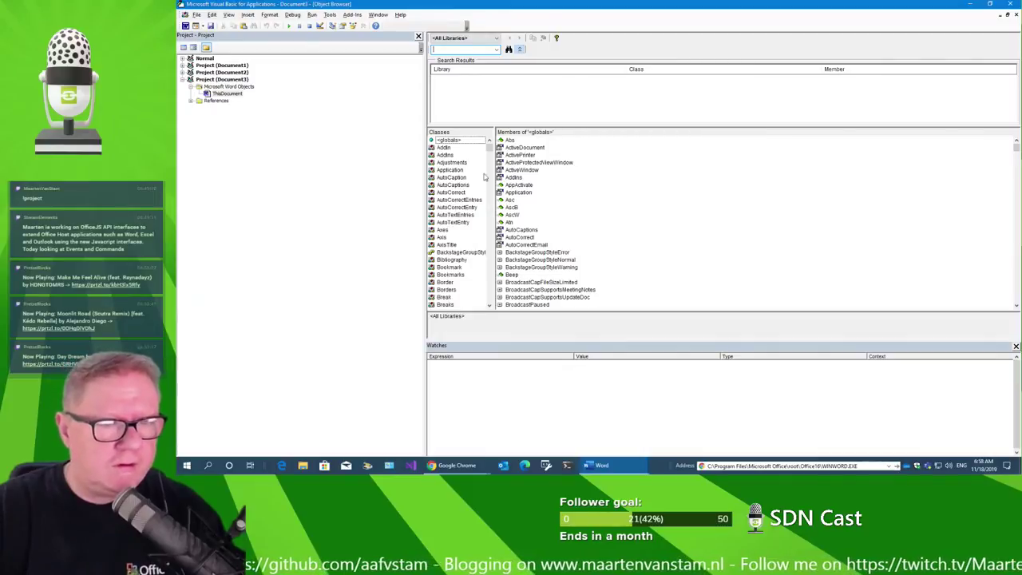
scroll(604, 204, "down", 2)
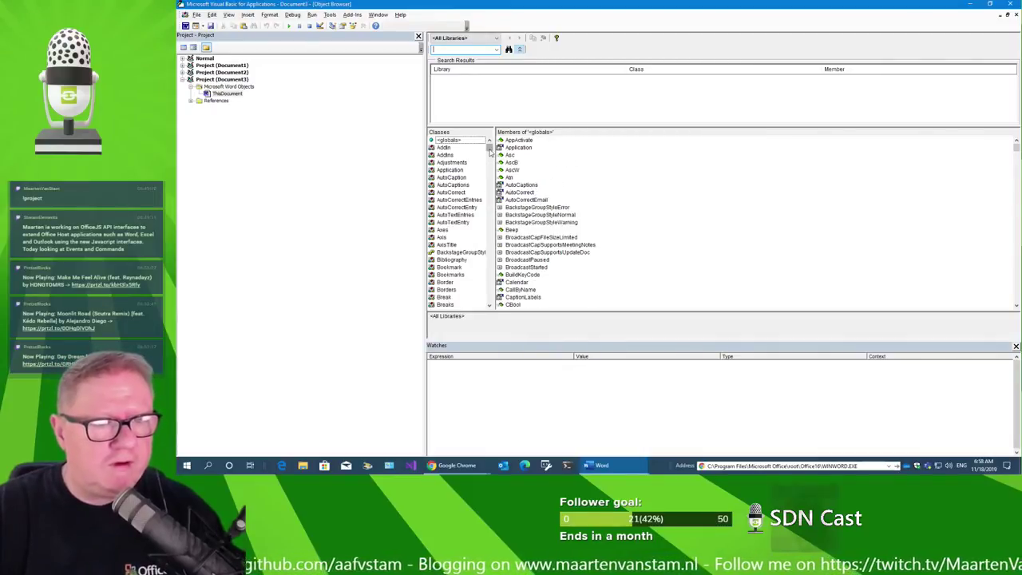
scroll(490, 262, "down", 10)
scroll(490, 262, "down", 8)
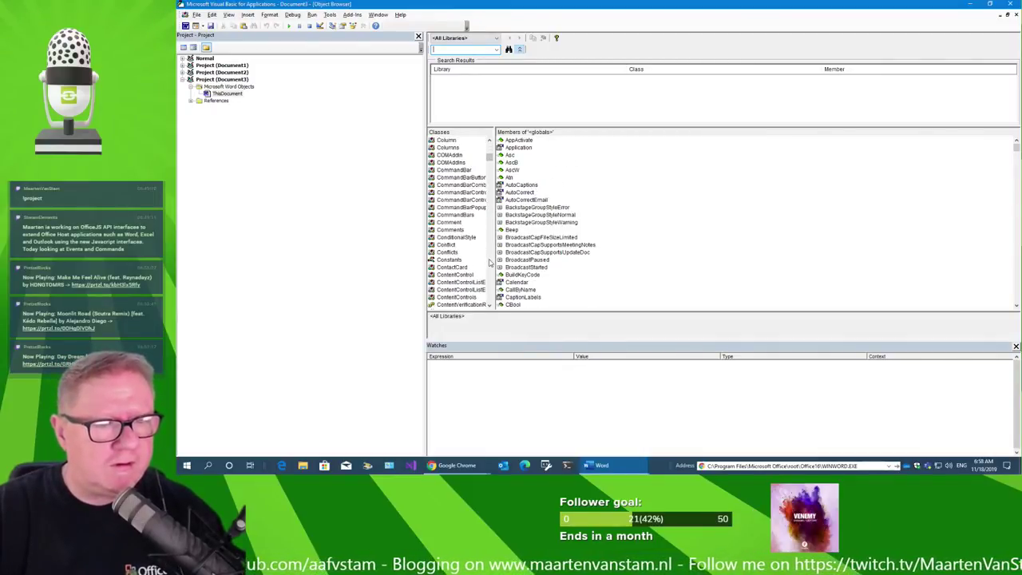
scroll(490, 262, "down", 7)
scroll(490, 257, "down", 6)
scroll(491, 252, "down", 7)
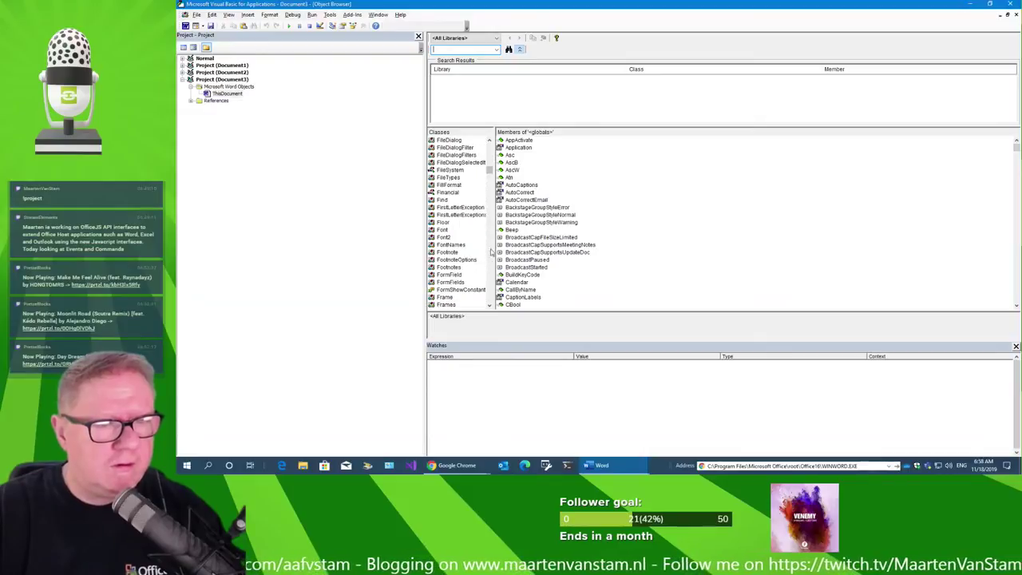
scroll(491, 154, "up", 6)
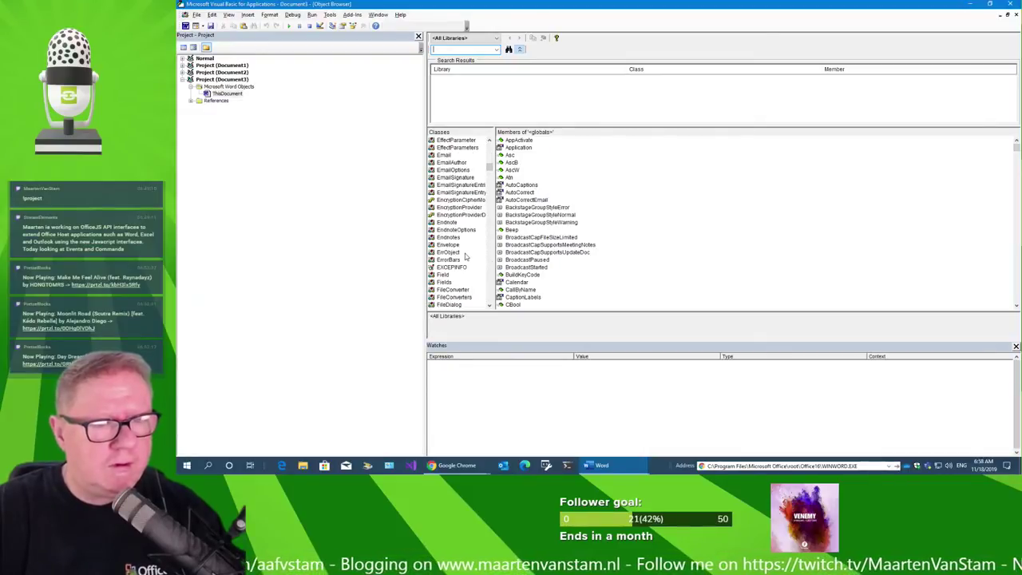
scroll(466, 255, "up", 2)
scroll(469, 253, "up", 4)
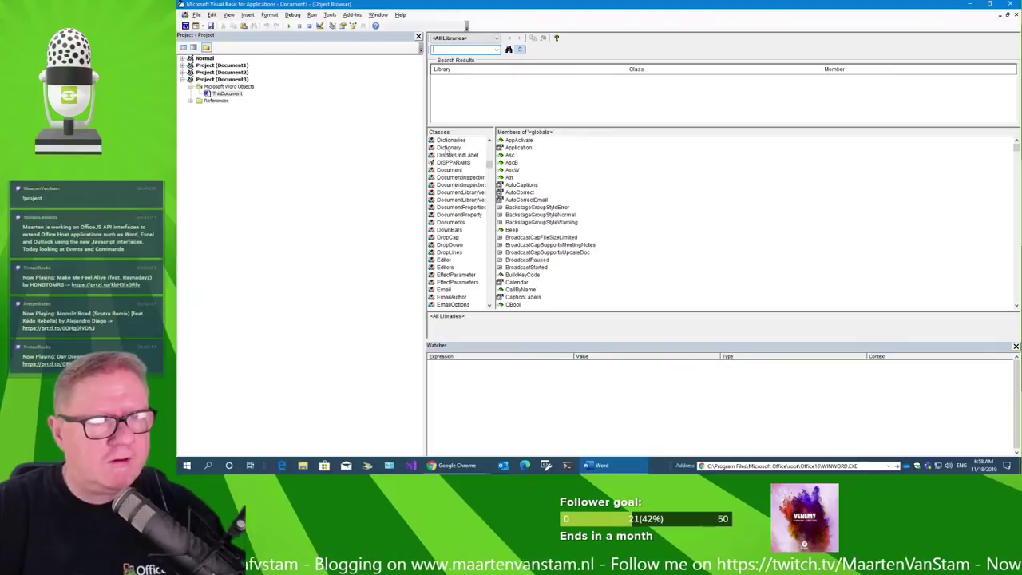
Show the Document class members in the Object Browser, grouped by kind.
left_click(461, 170)
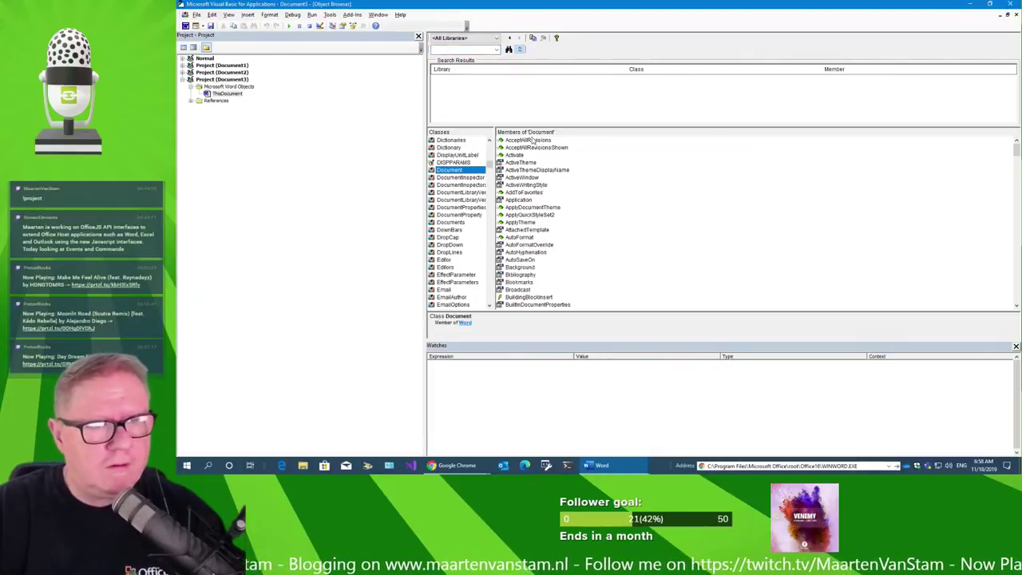
right_click(582, 171)
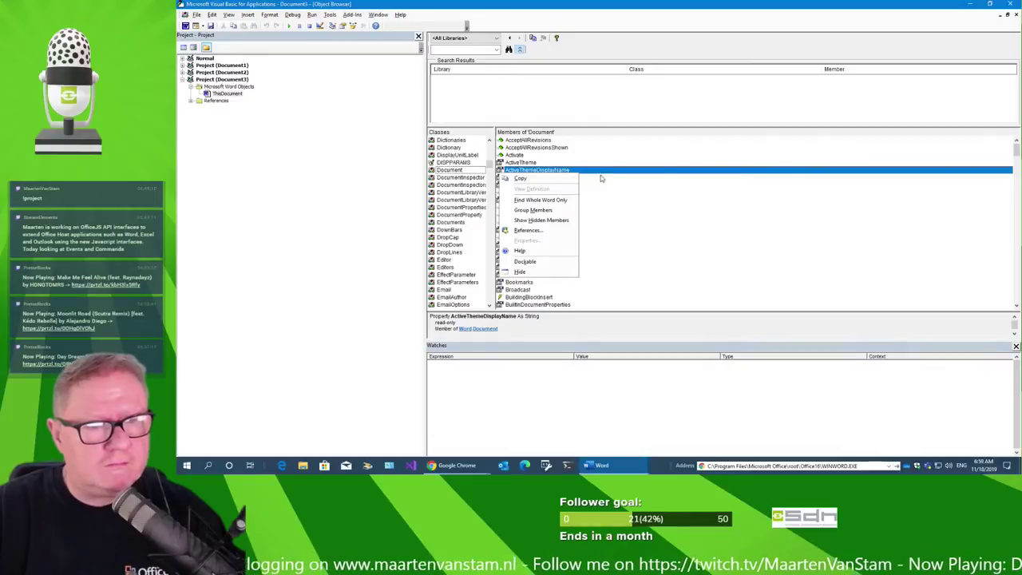
left_click(533, 210)
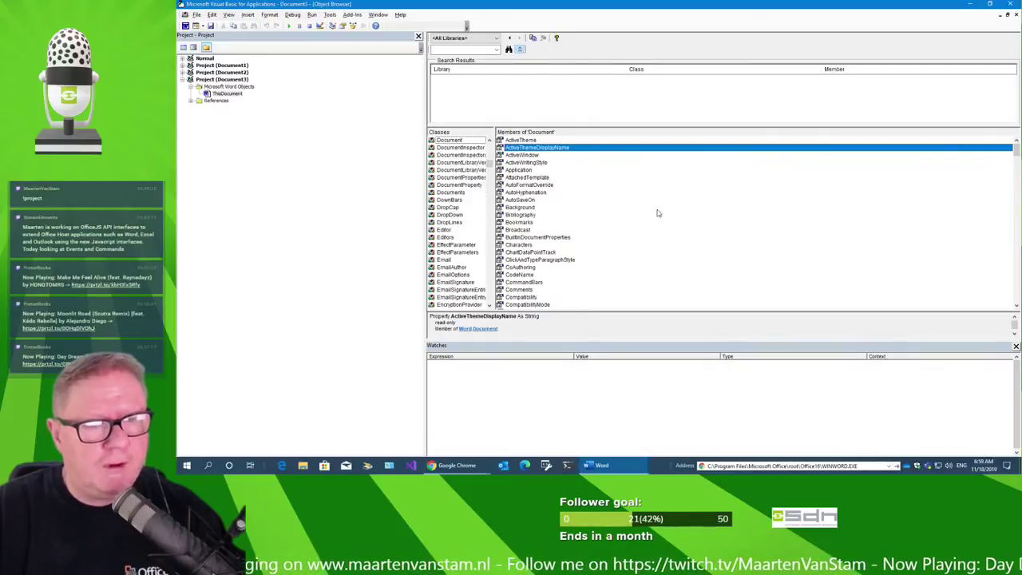
left_click_drag(1015, 160, 1016, 203)
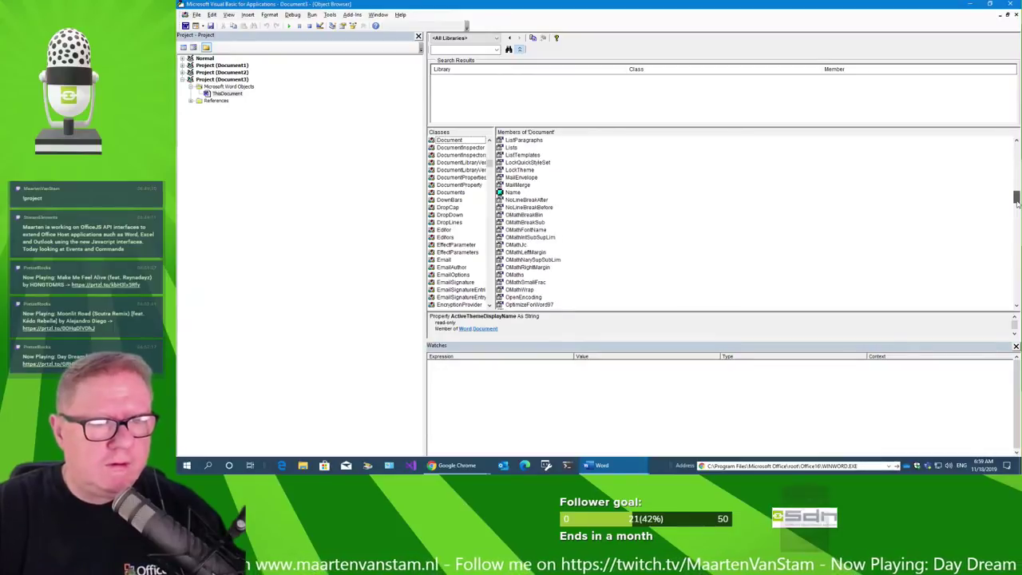
left_click_drag(1016, 203, 1016, 295)
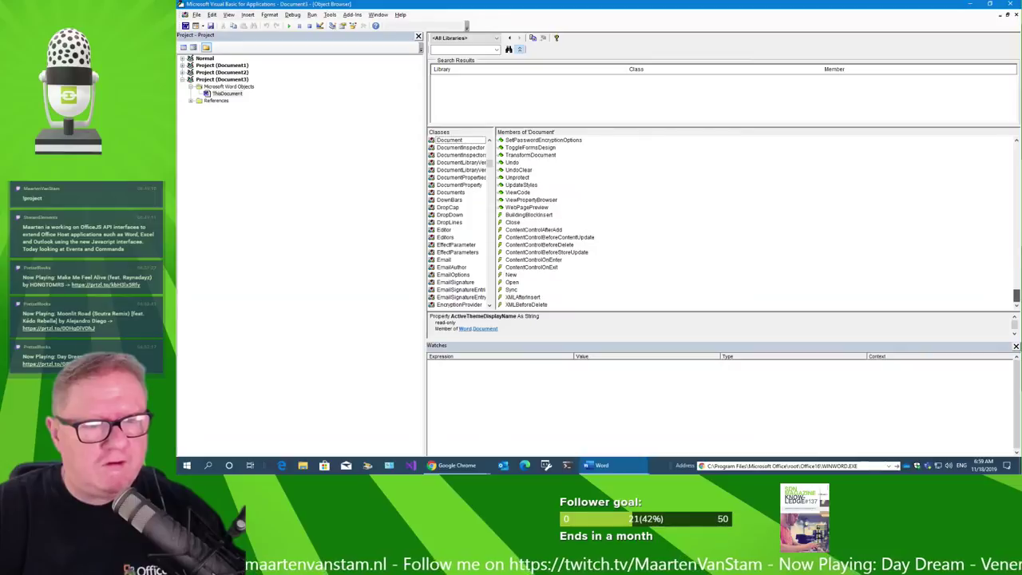
Look up the Document Close, Open and ContentControlAfterAdd events, ending on Open.
left_click(545, 224)
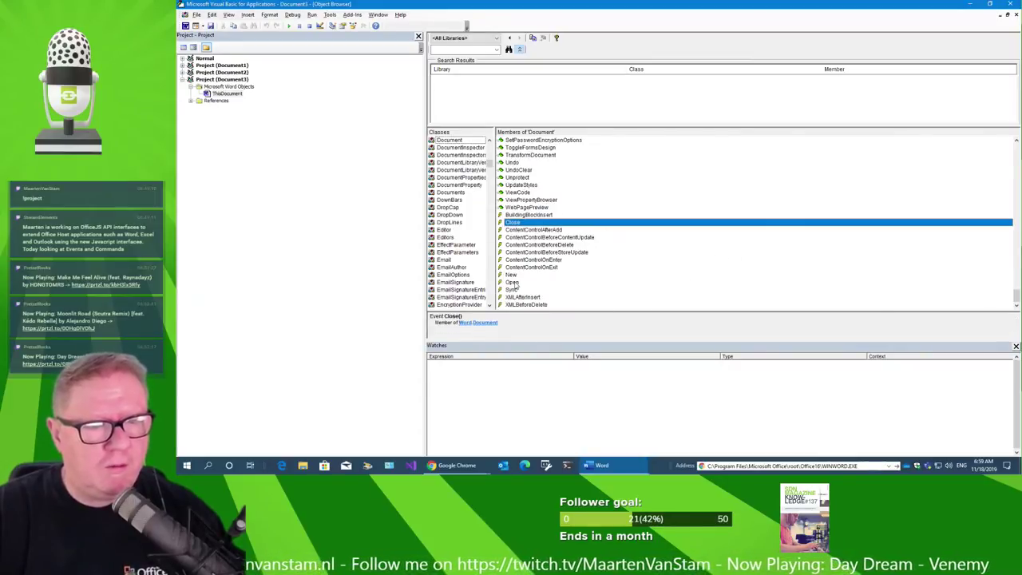
left_click(562, 283)
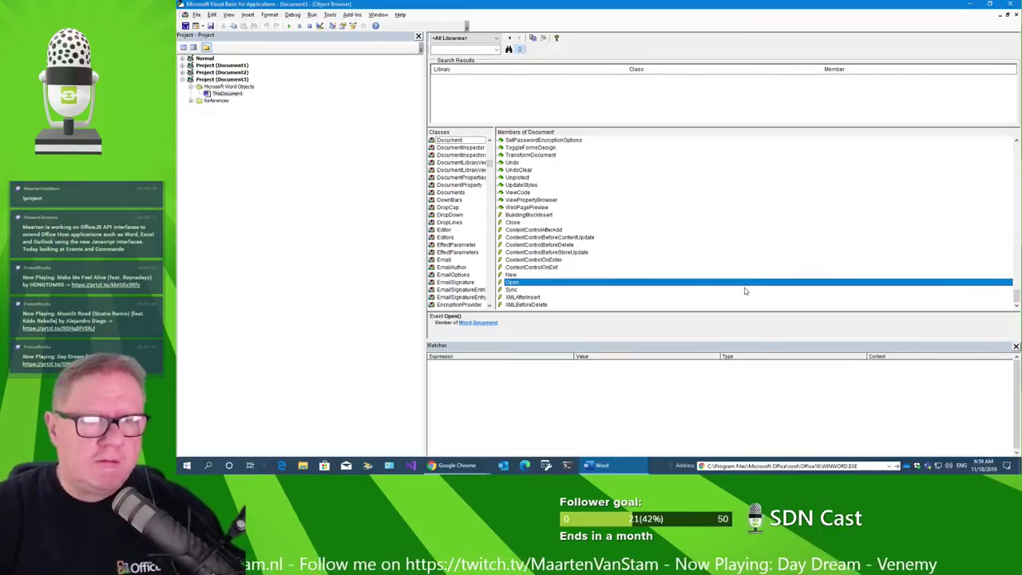
left_click(551, 230)
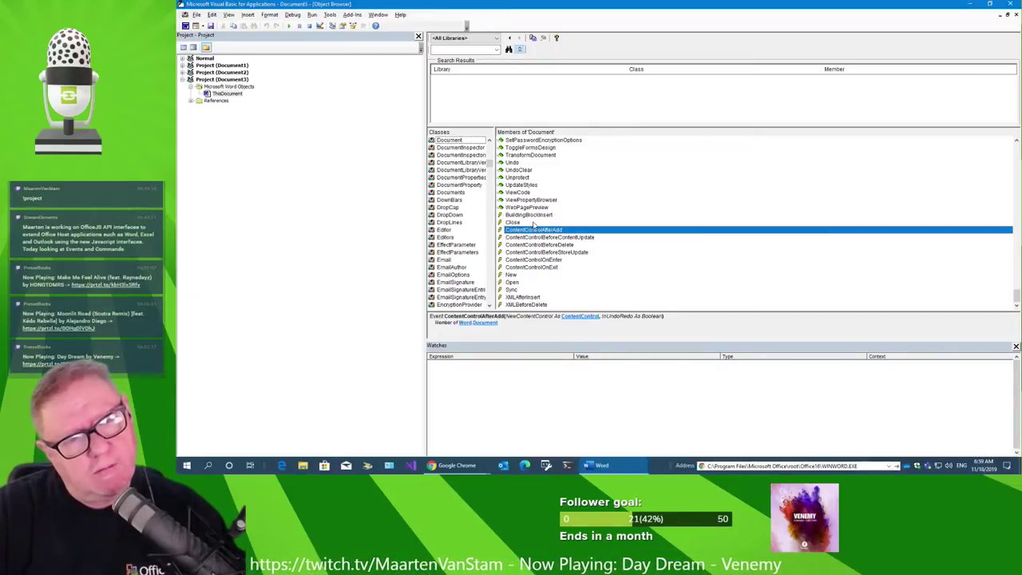
left_click(527, 284)
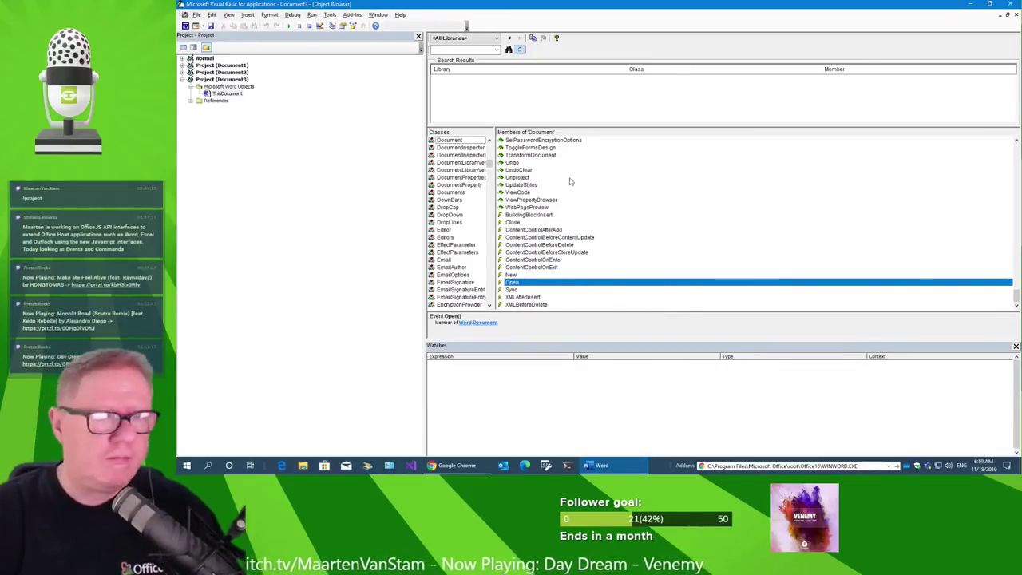
Minimize the VBA editor and Document2, then copy the Stack Overflow selection-changed handler code from Chrome.
left_click(972, 6)
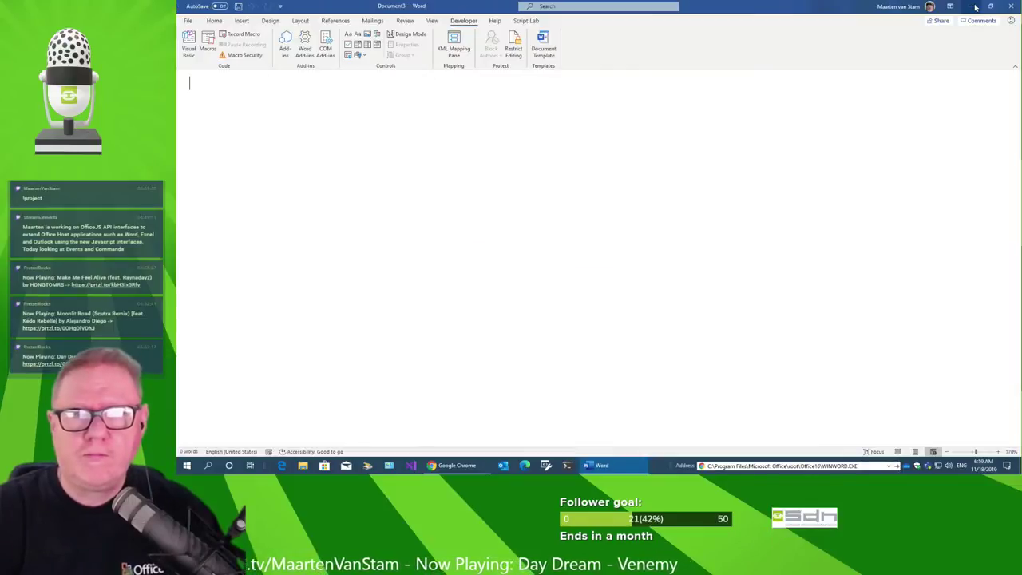
left_click(973, 6)
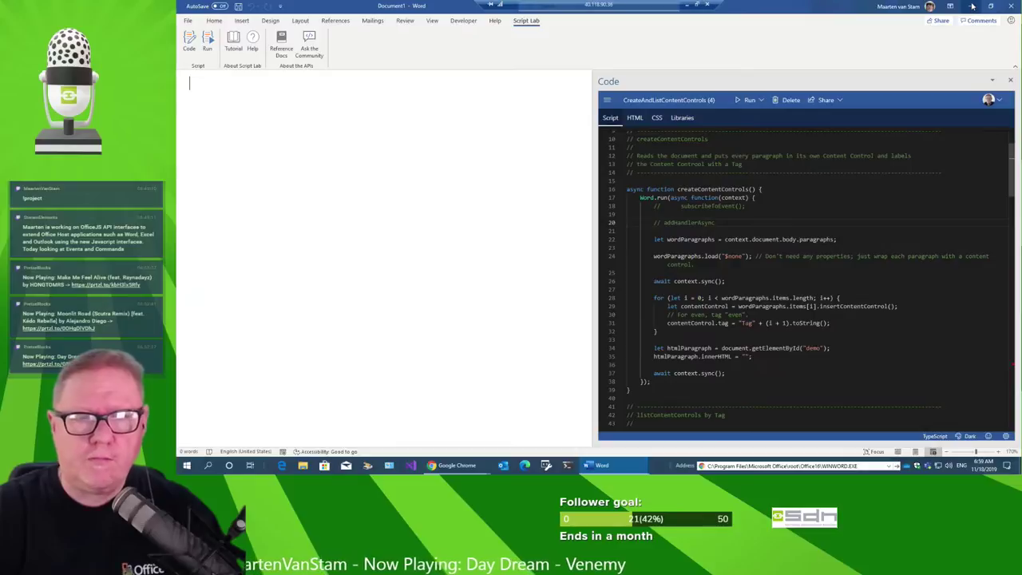
key("alt+Tab")
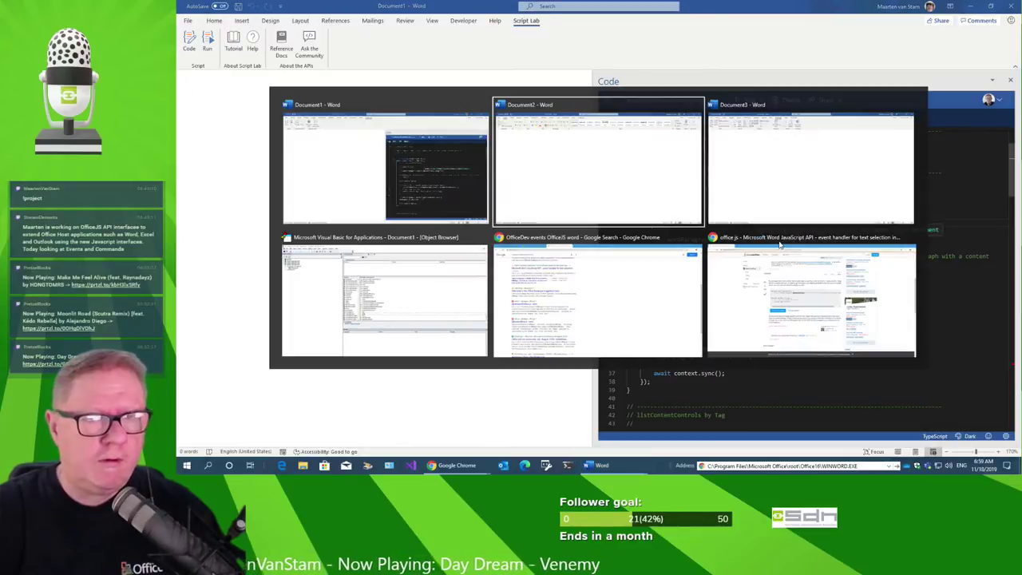
key("alt+Tab")
key("alt+Tab")
key("alt+Tab")
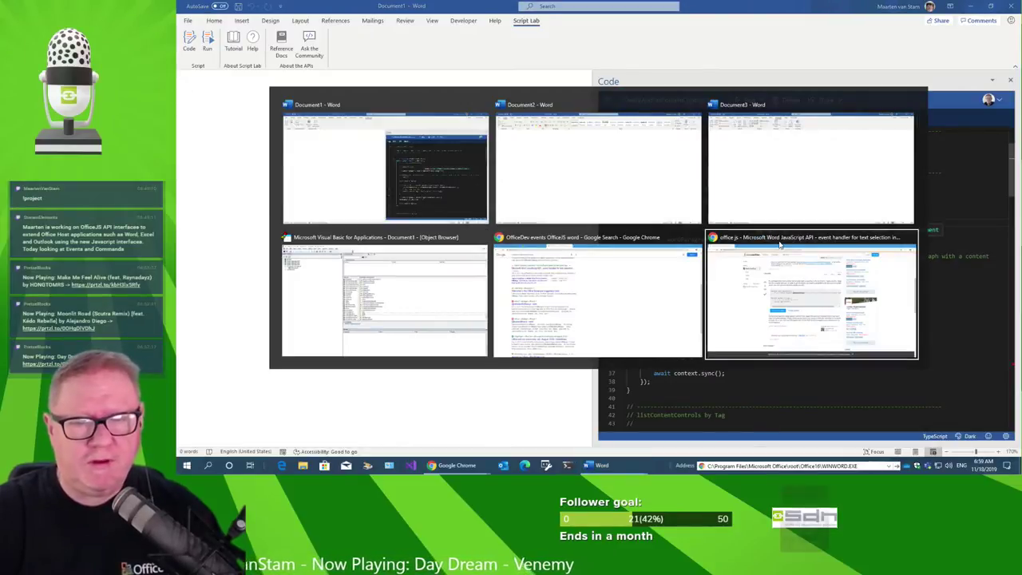
left_click(447, 242)
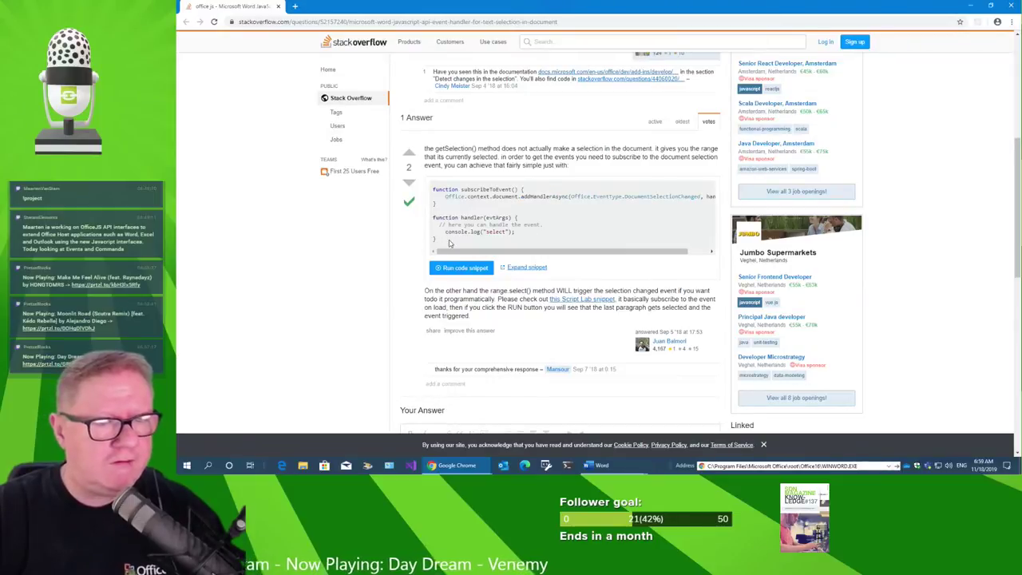
left_click_drag(437, 244, 431, 190)
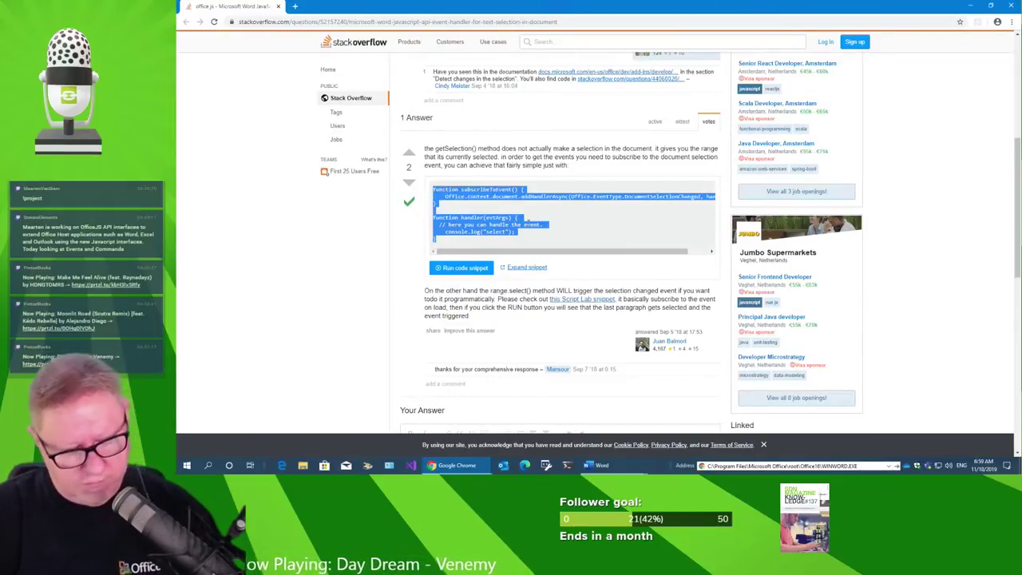
key("alt+Tab")
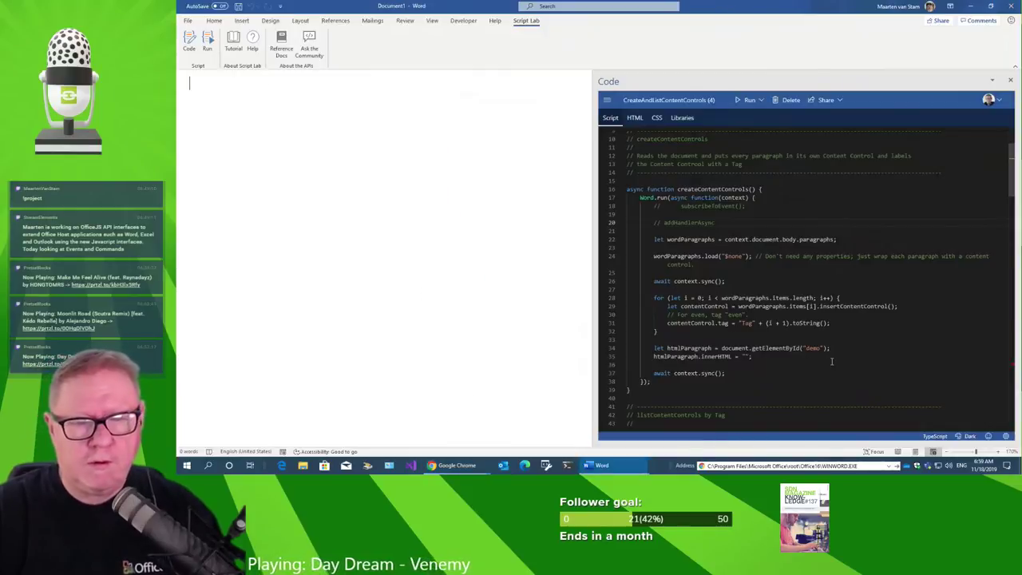
Paste the copied selection-changed snippet after blank lines at the end of the script.
key("ctrl+End")
key("Return")
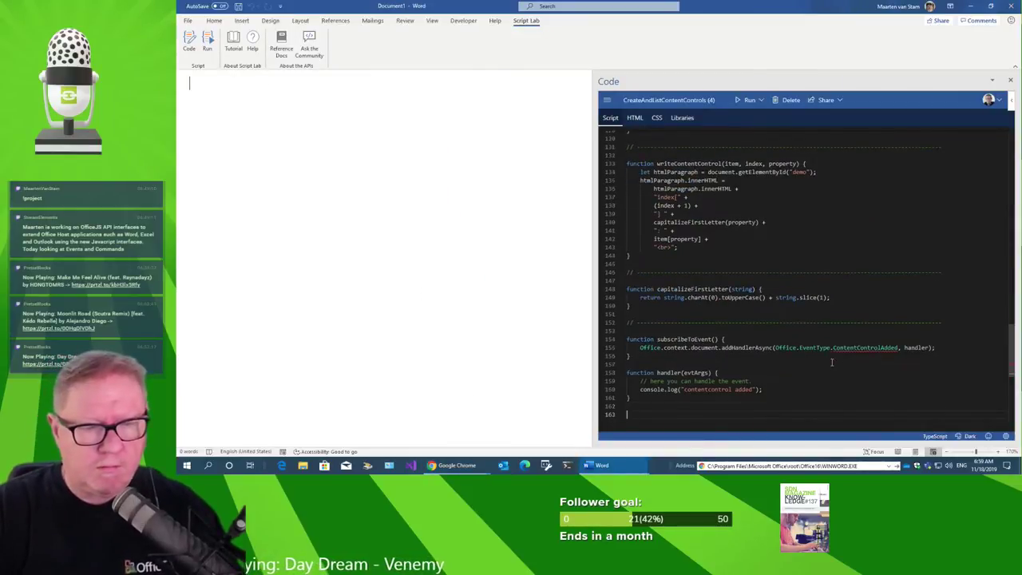
key("Return")
key("Return")
type("function subscribeToEvent() {     Office.context.document.addHandlerAsync(Office.EventType.DocumentSelectionChanged, handler); }  function handler(evtArgs) {   // here you can handle the event.     console.log(\"select\"); }")
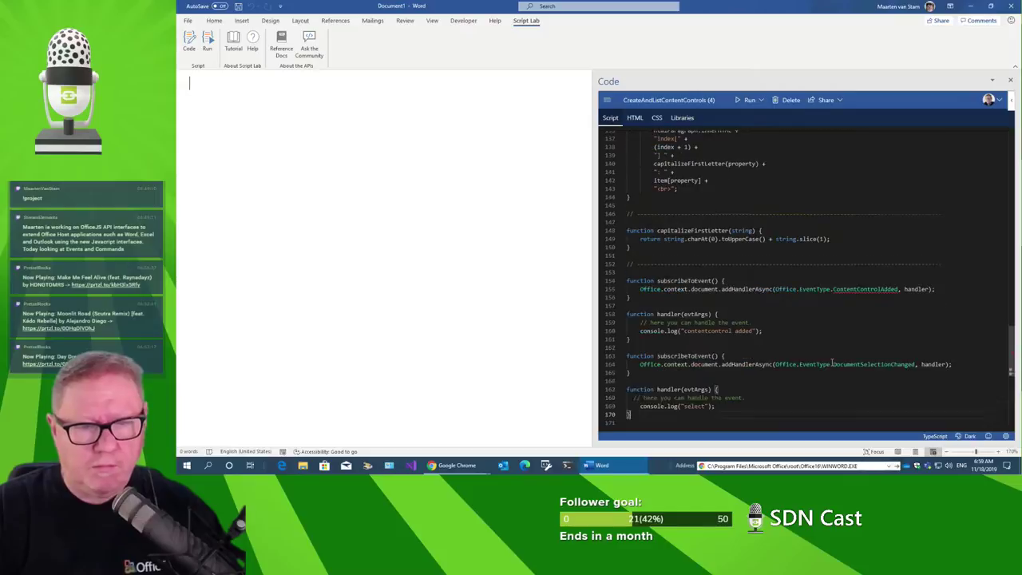
key("Return")
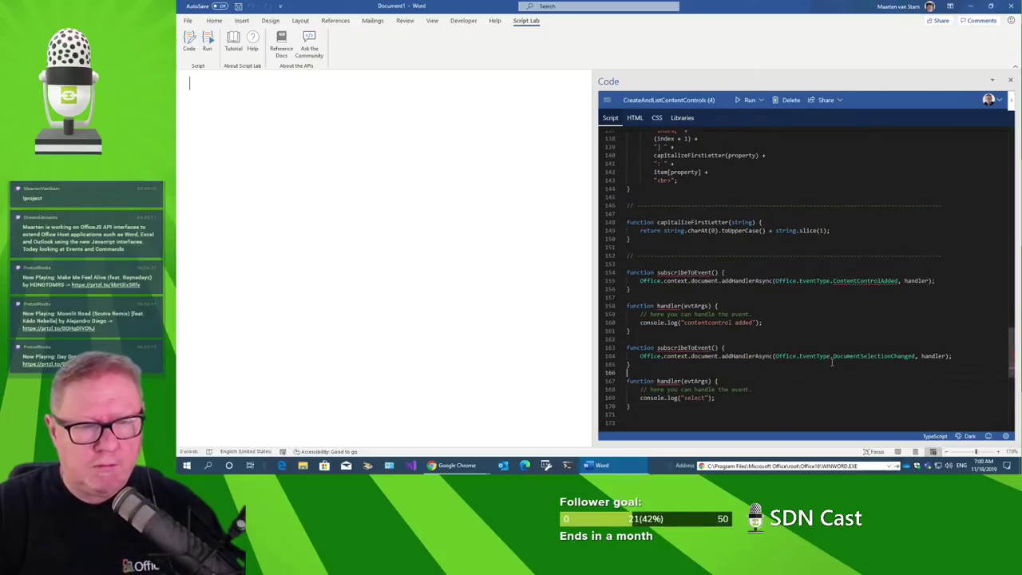
Rename the pasted functions to subscribeToEvent2 and handler2.
key("End")
key("Left")
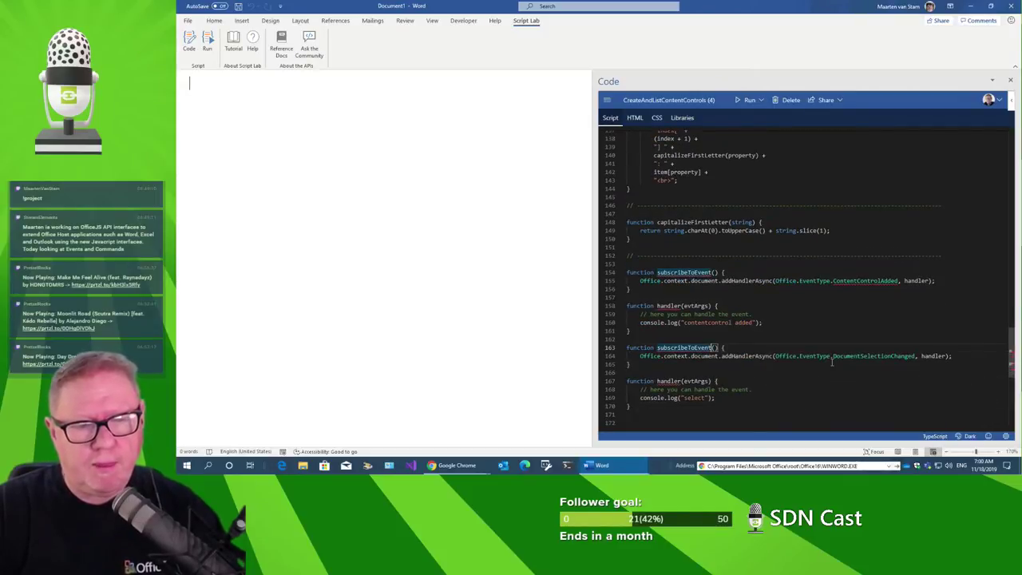
type("2")
key("Down")
key("Down")
key("Down")
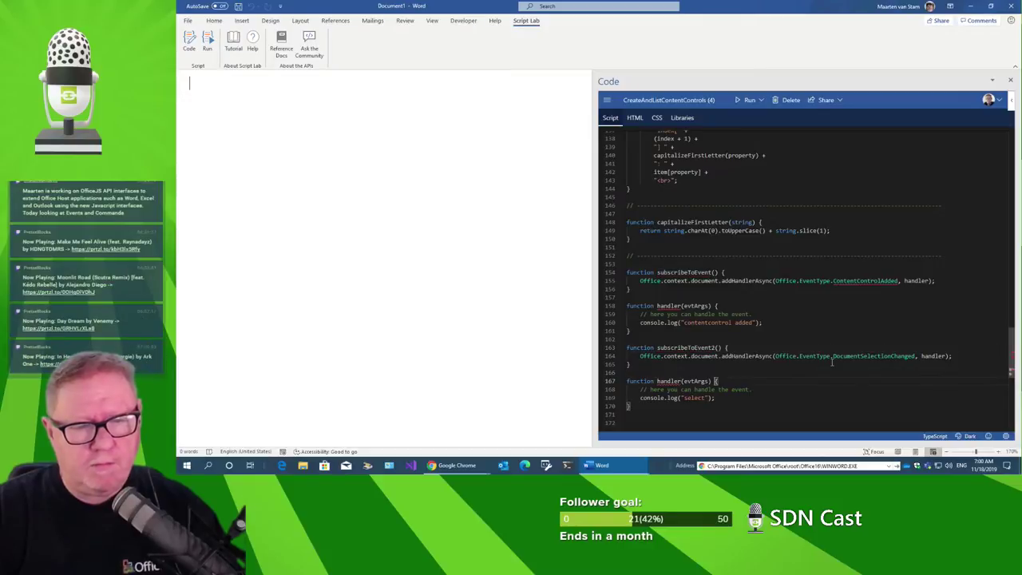
key("Right")
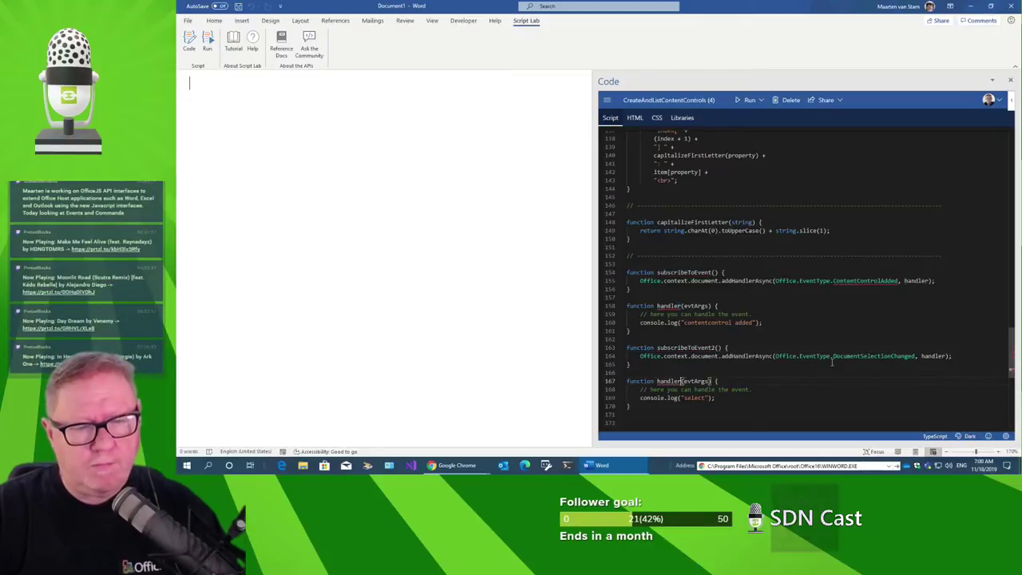
type("2")
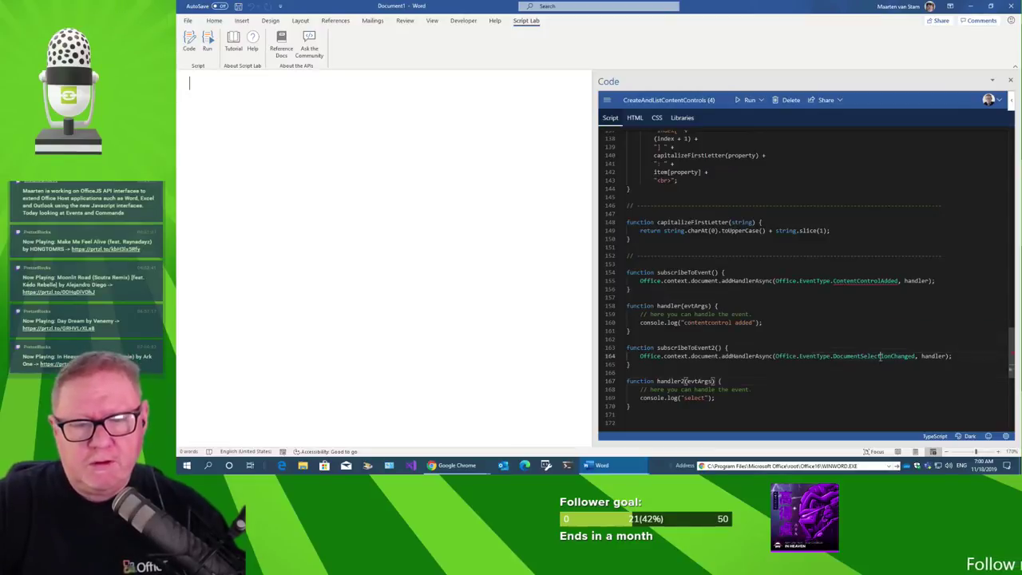
double_click(882, 356)
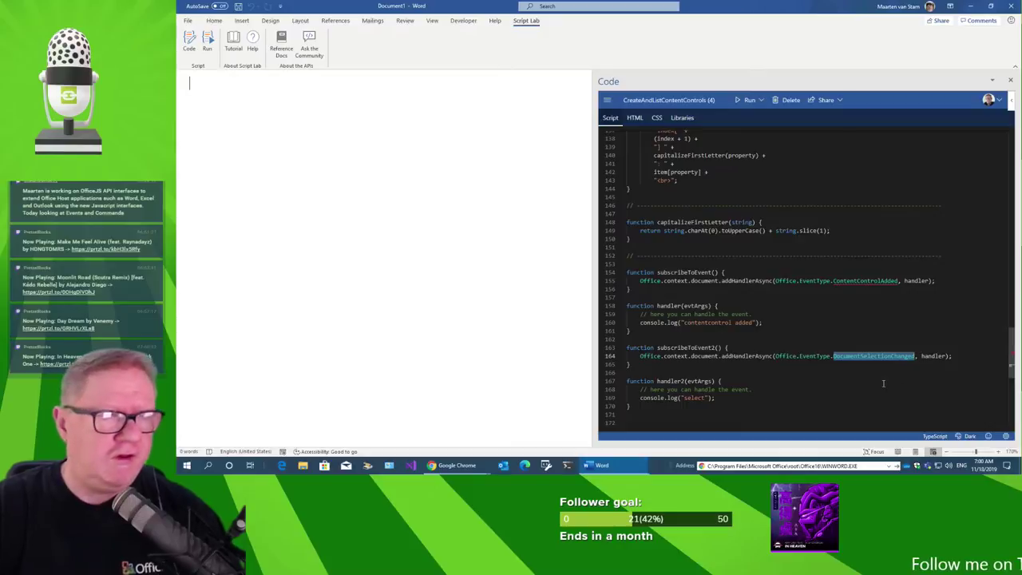
Fill the Word document with sample paragraphs using =rand().
left_click(362, 185)
type("=rand")
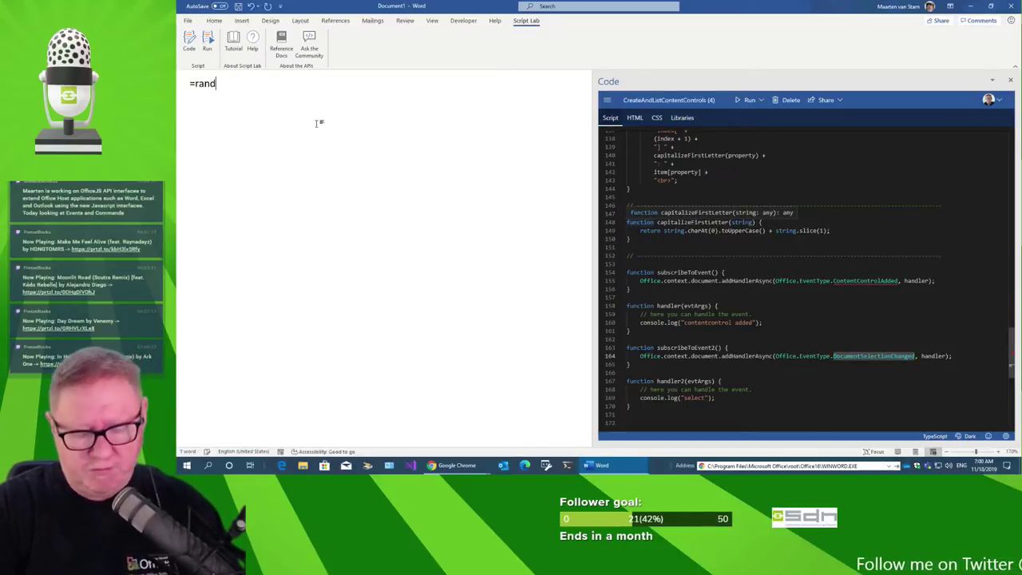
type("()")
key("Return")
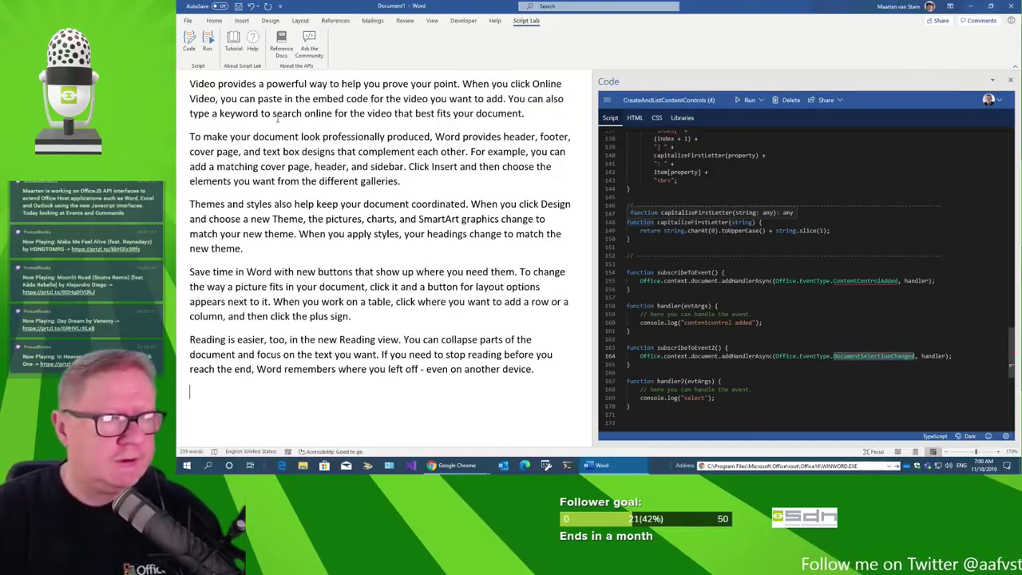
Remove the trailing empty paragraph and locate the subscribeToEvent2 function in the script.
key("BackSpace")
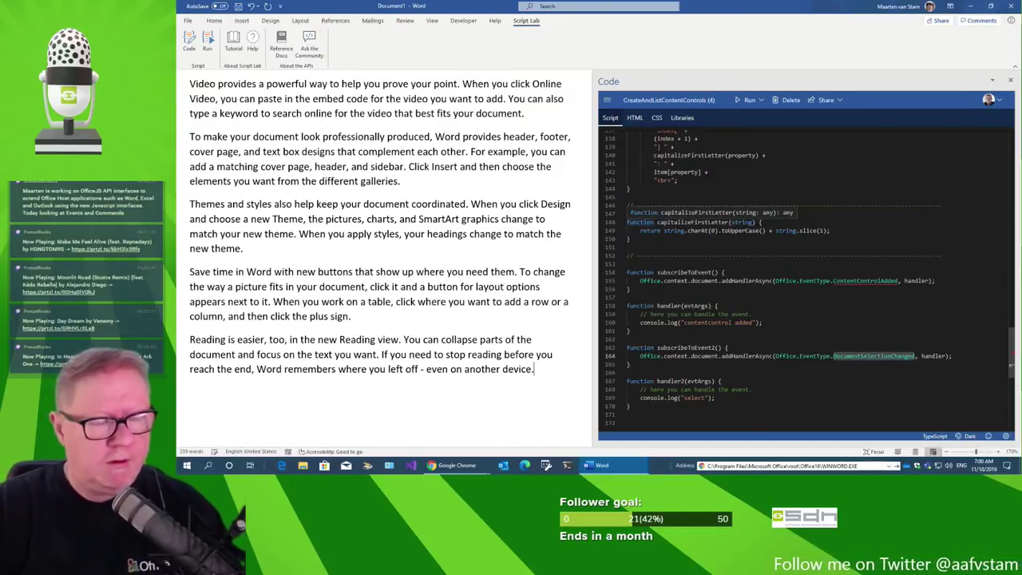
scroll(763, 306, "down", 2)
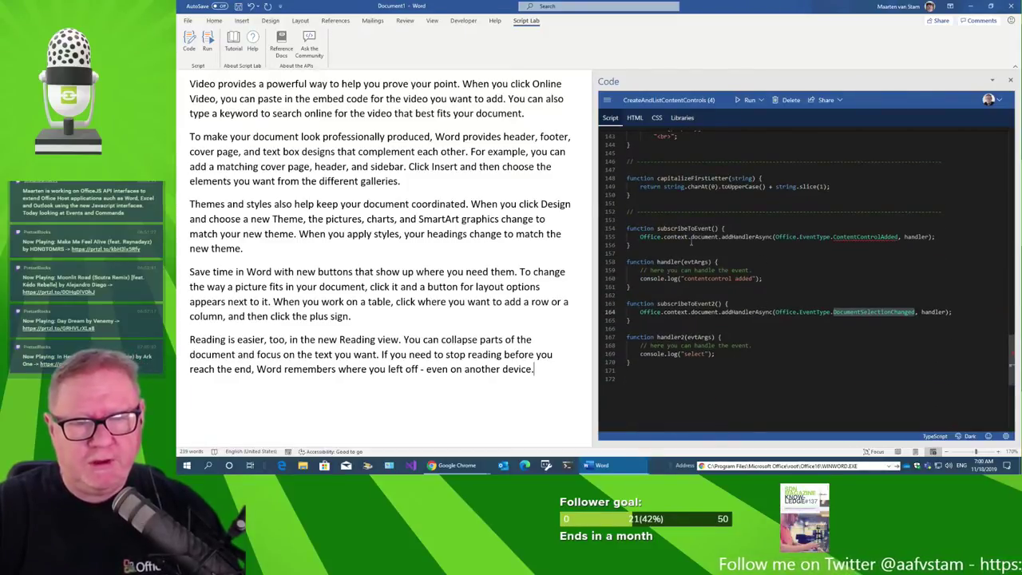
double_click(687, 304)
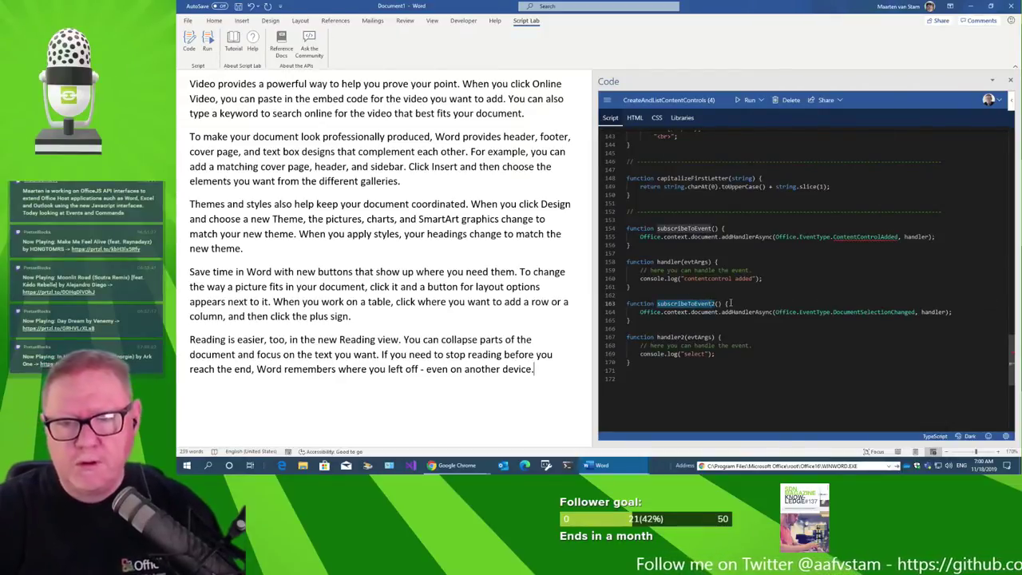
Change the subscribeToEvent() call near line 18 to subscribeToEvent2() and delete the addHandlerAsync comment line.
key("ctrl+Home")
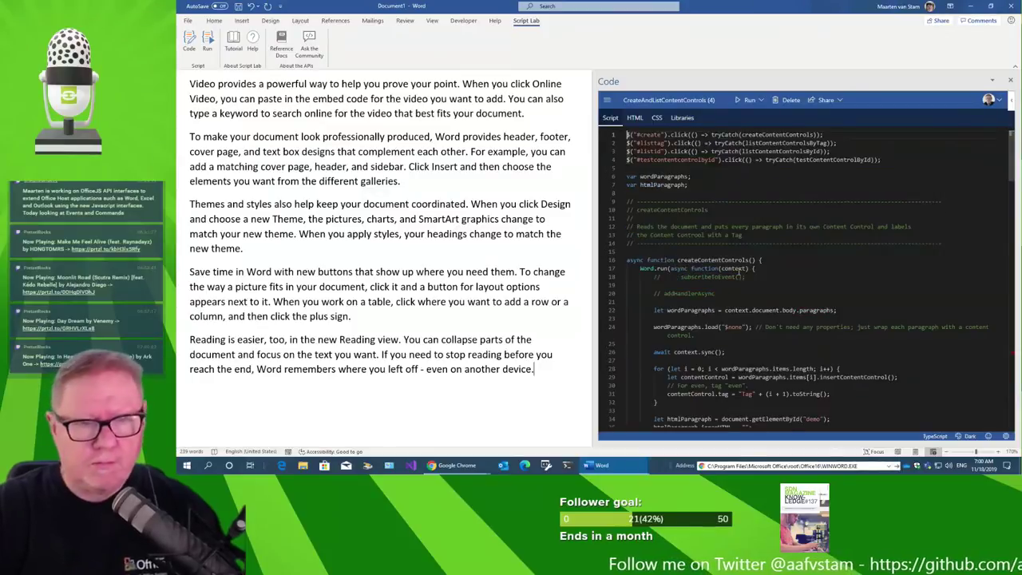
left_click(724, 278)
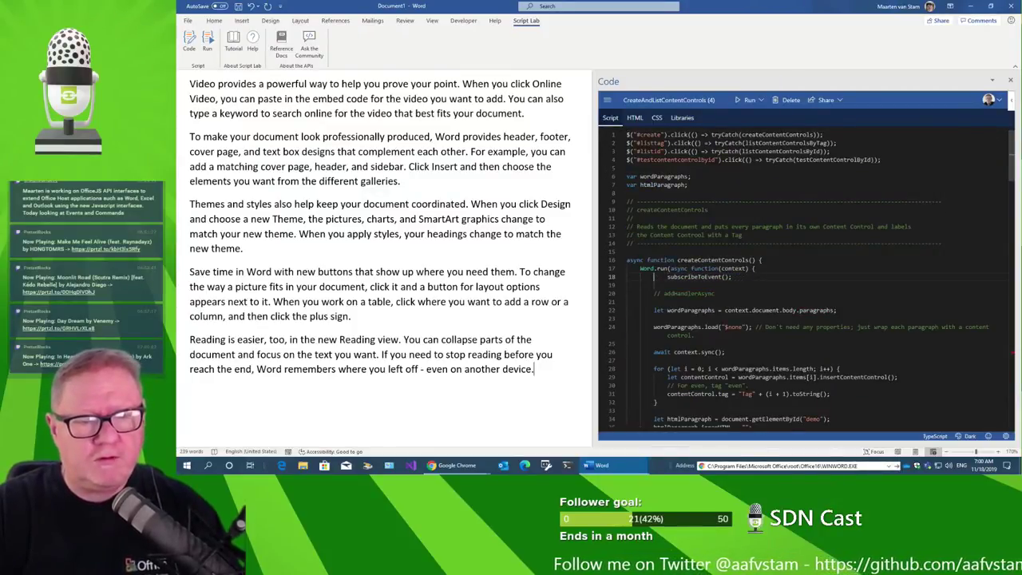
key("Delete")
key("Delete")
key("Delete")
key("Delete")
key("Return")
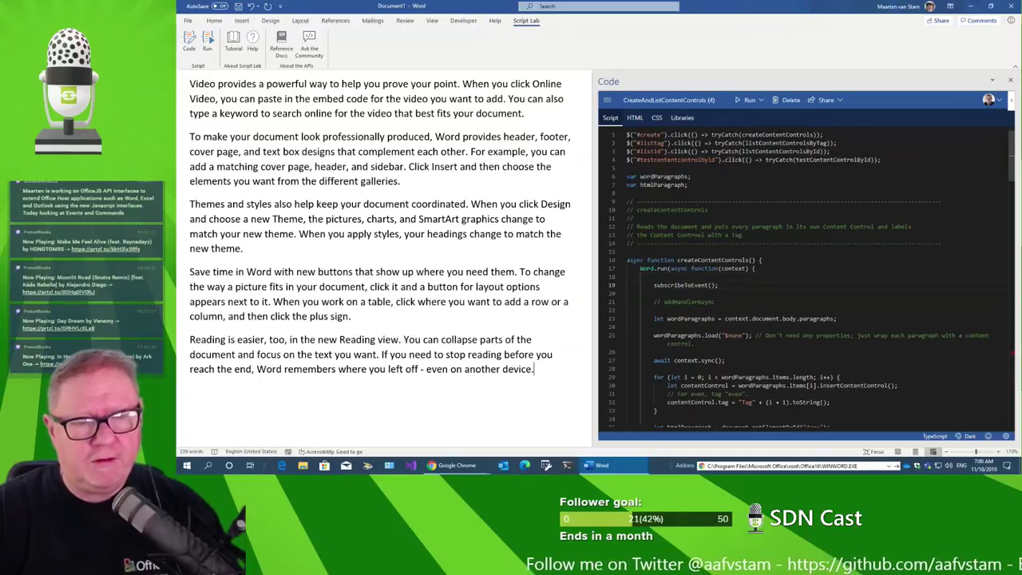
double_click(670, 285)
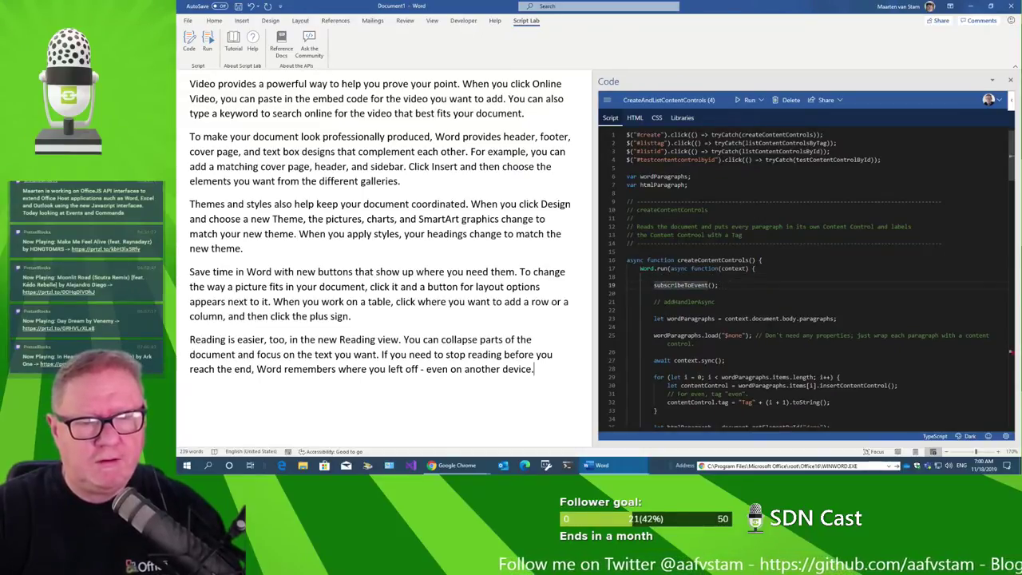
type("subscribeToEvent2")
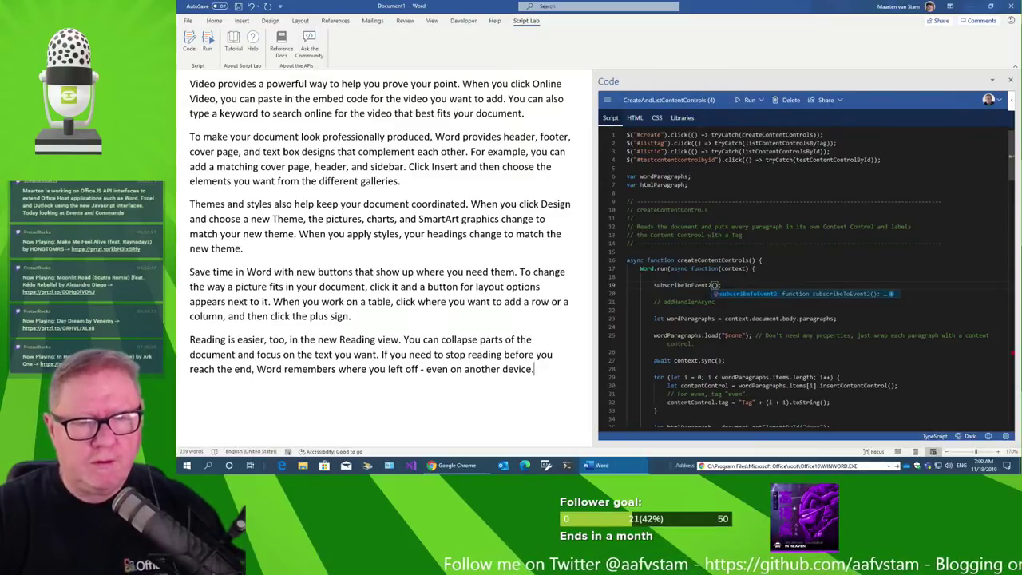
left_click(626, 293)
key("ctrl+shift+k")
key("ctrl+shift+k")
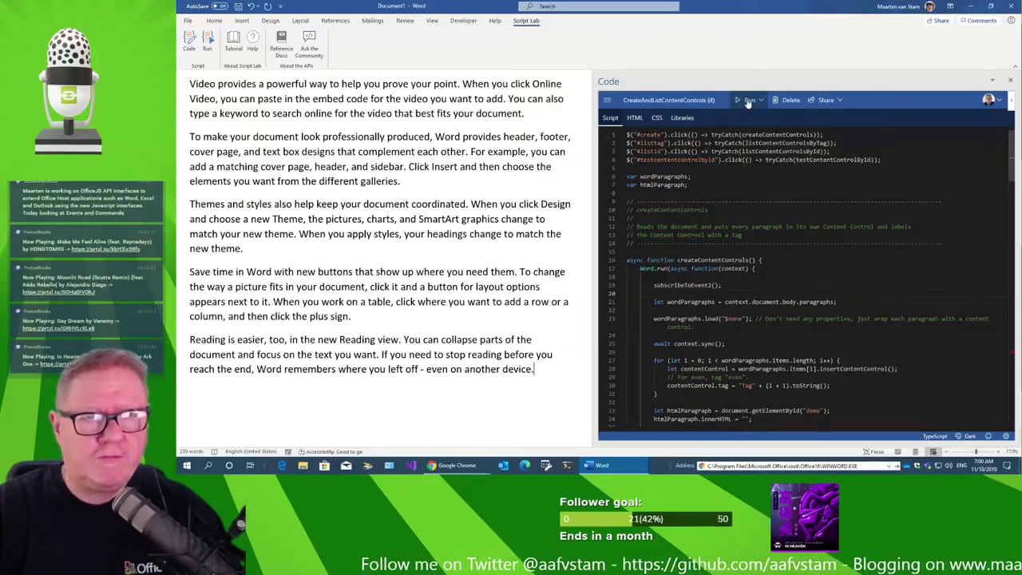
Run the updated snippet and wrap the document paragraphs in content controls.
double_click(704, 260)
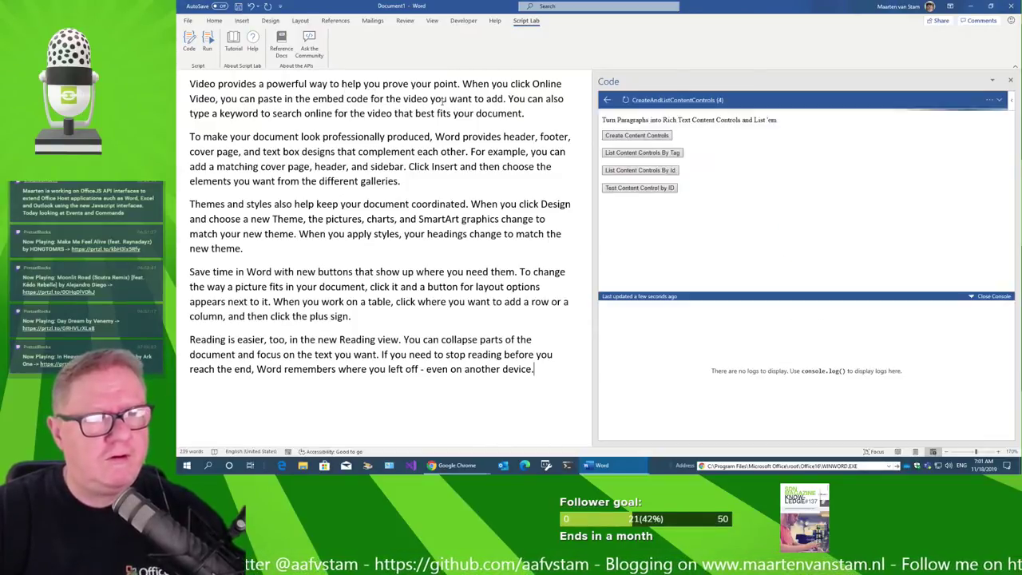
left_click_drag(524, 114, 272, 114)
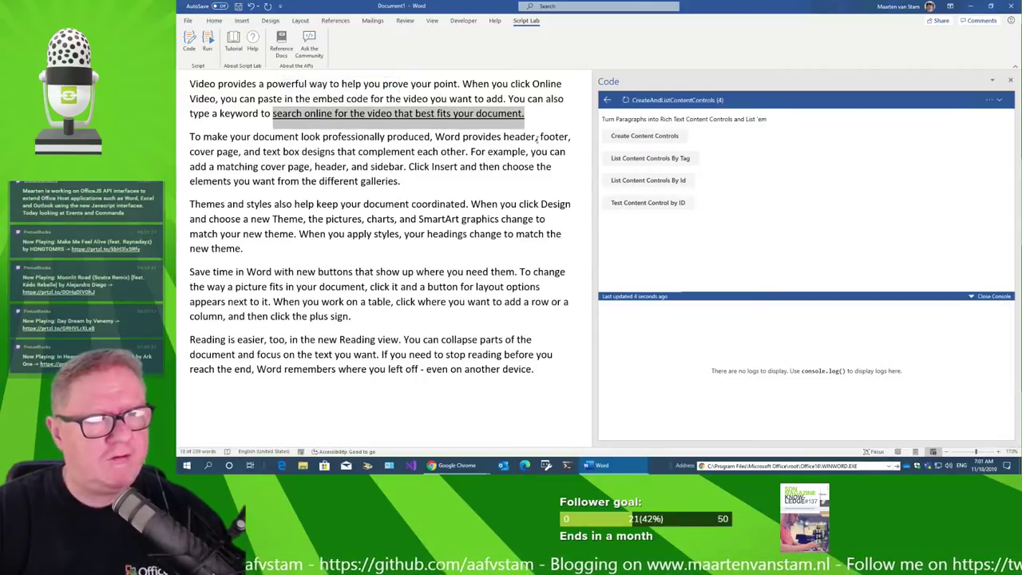
left_click(540, 116)
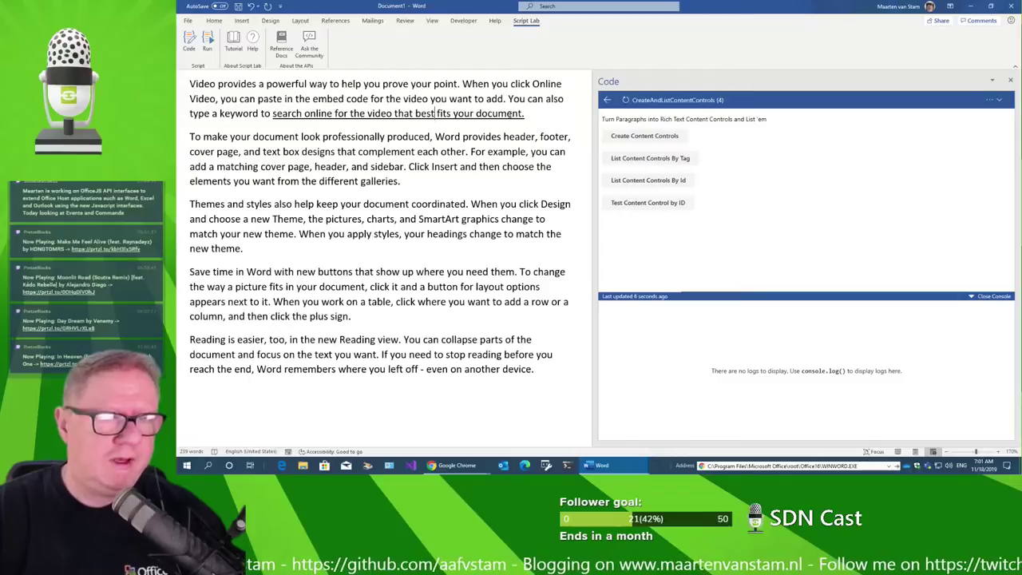
left_click_drag(524, 114, 273, 114)
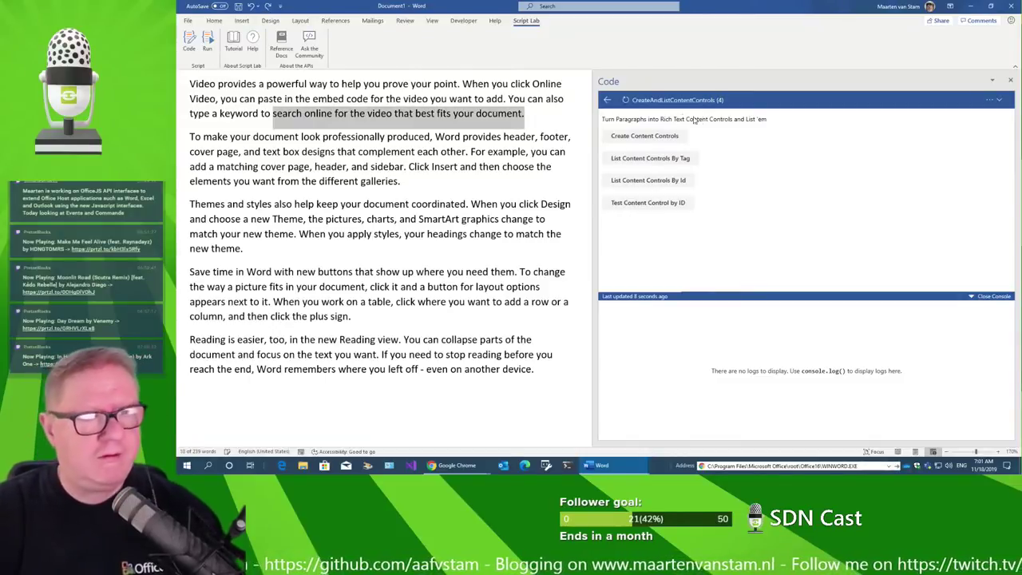
left_click(669, 137)
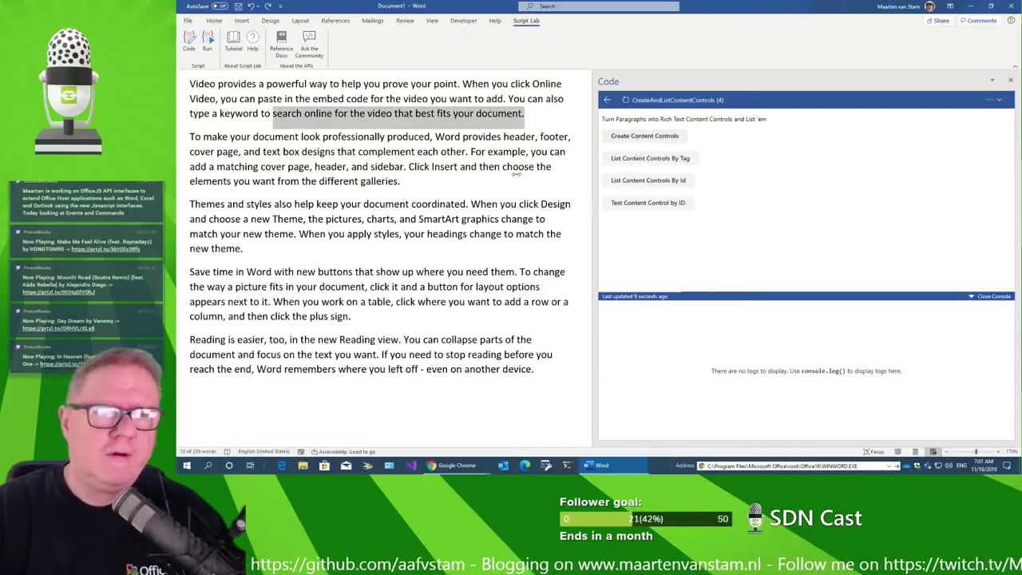
left_click(656, 141)
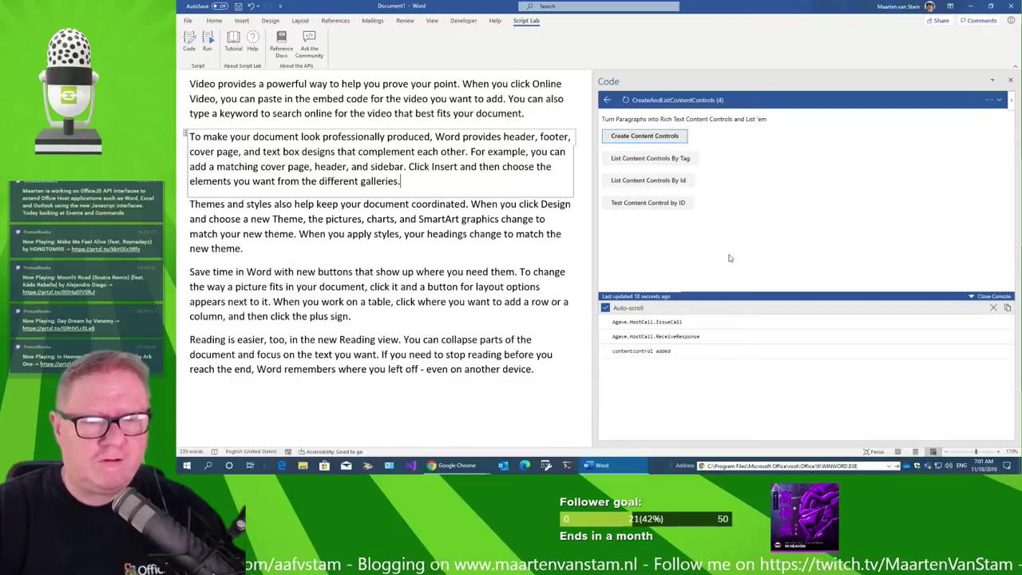
Click into the first, Themes and styles, and Save time paragraphs, then check the console log.
left_click(362, 98)
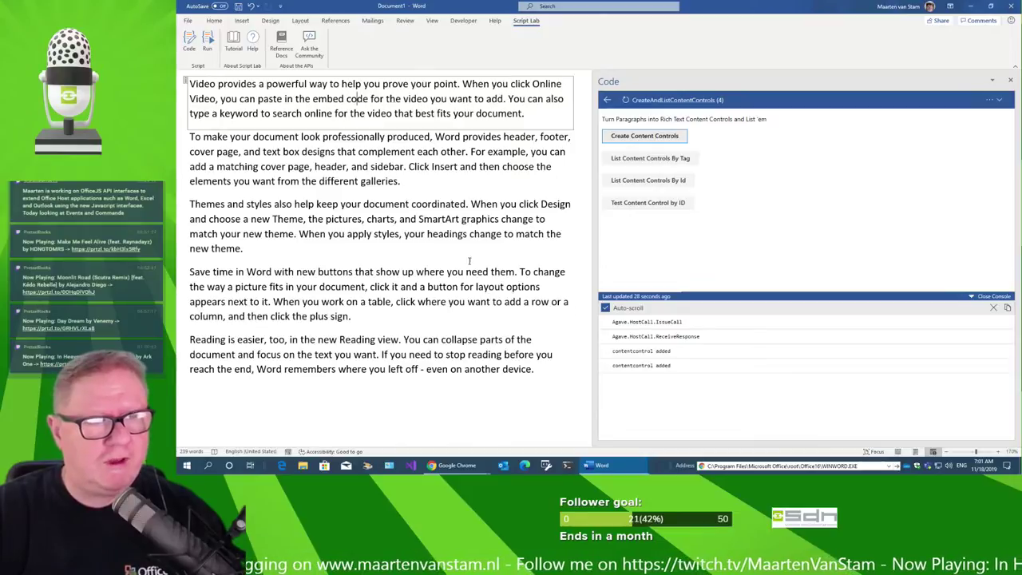
left_click(424, 234)
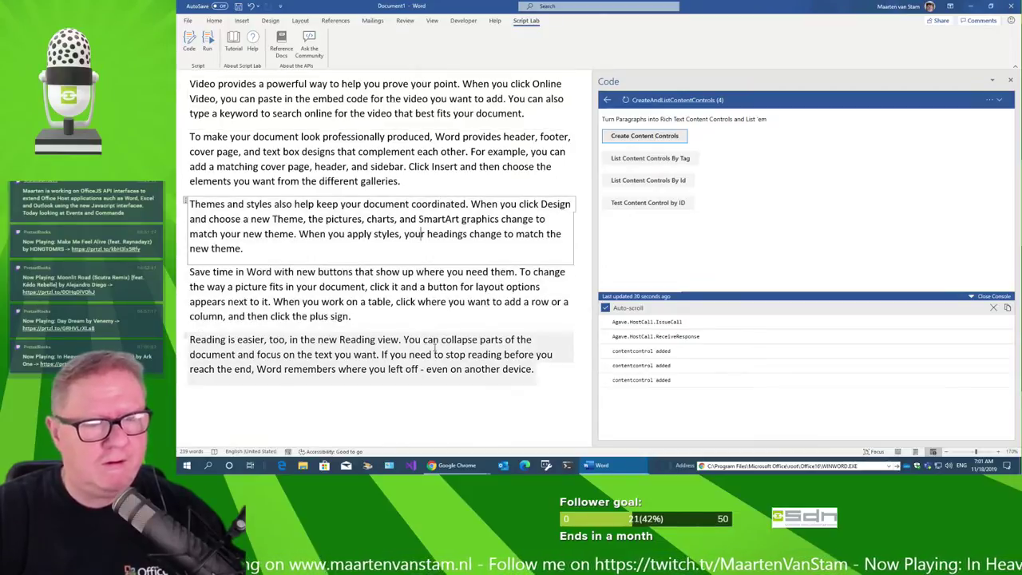
left_click(470, 291)
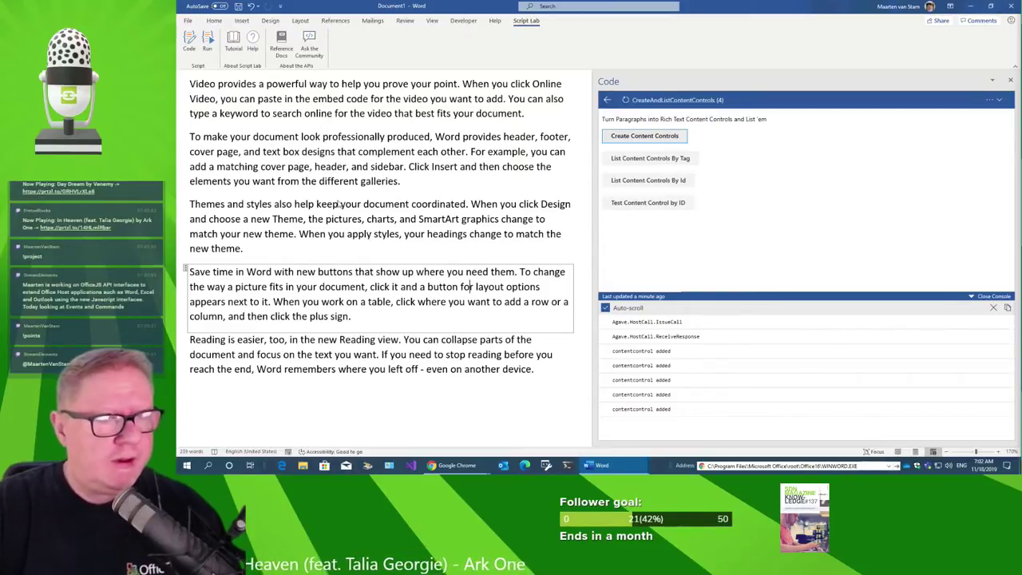
left_click(615, 351)
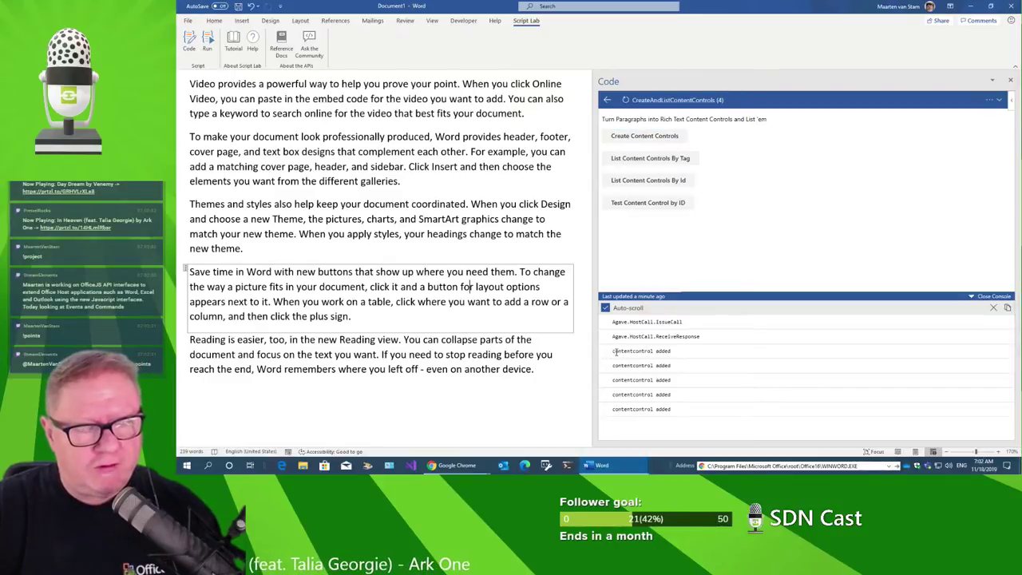
key("alt+Tab")
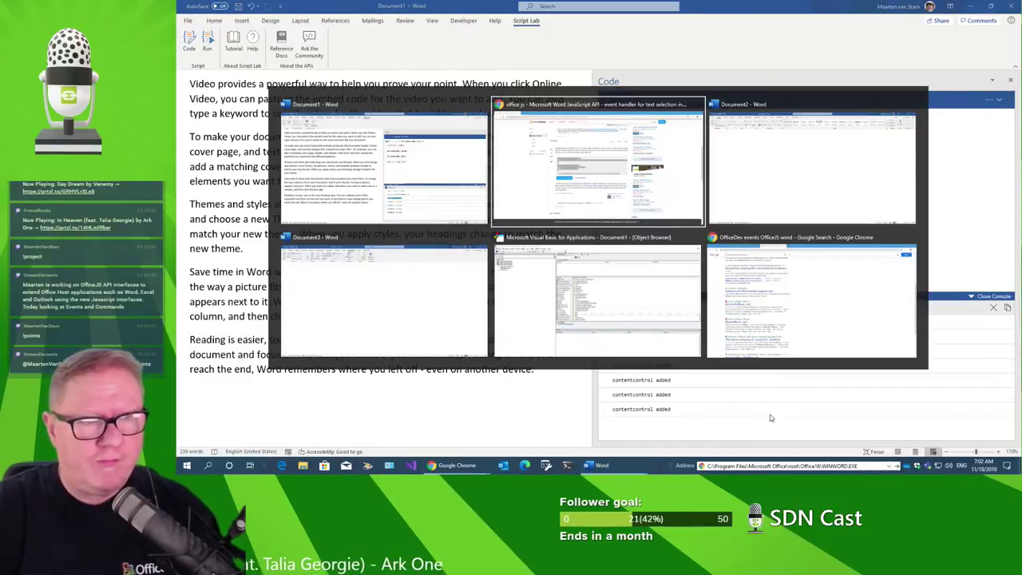
key("Escape")
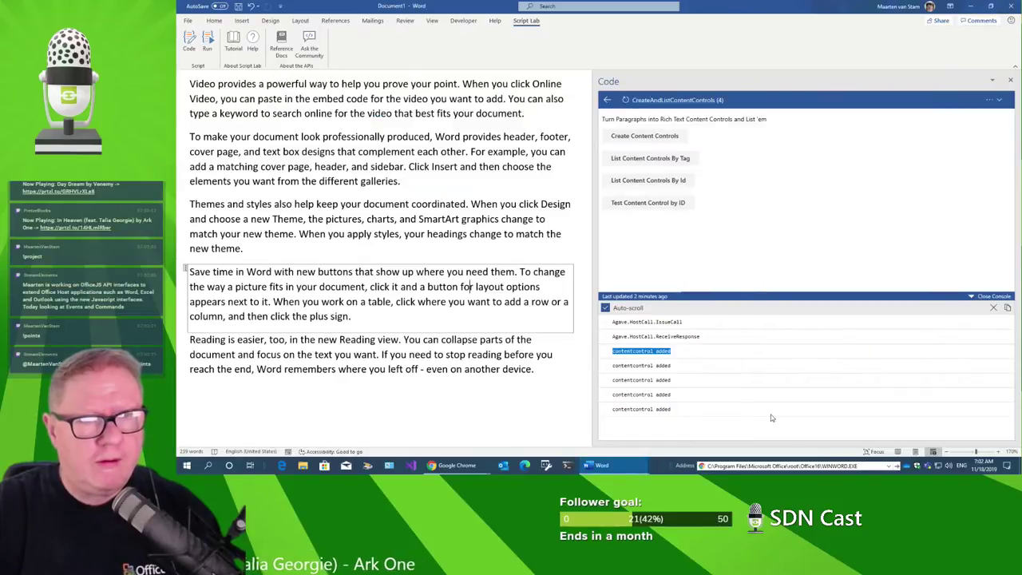
Return Script Lab to the snippet code, check StreamElements Bot Timers, then close that browser window.
left_click(609, 101)
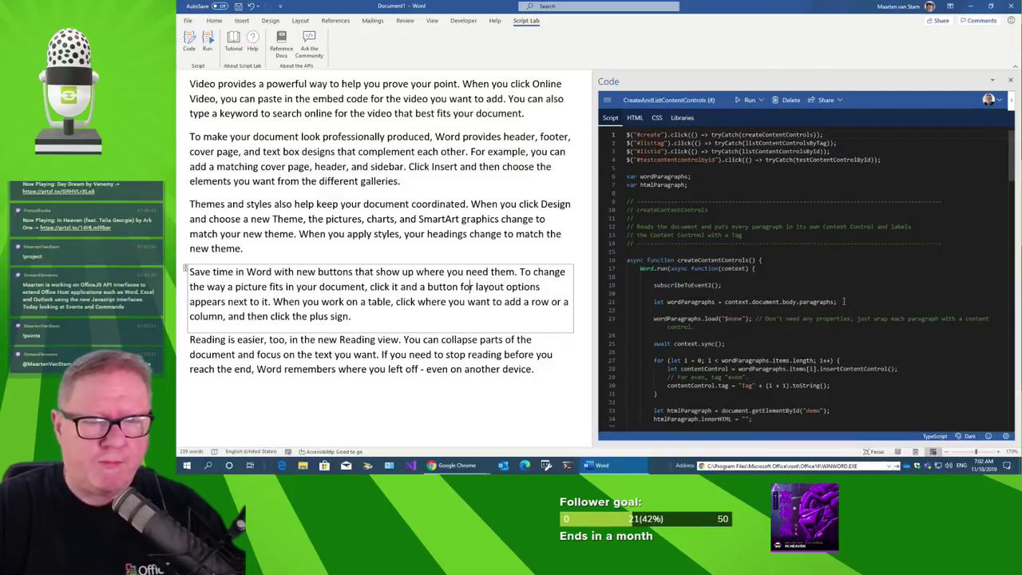
scroll(843, 301, "down", 1)
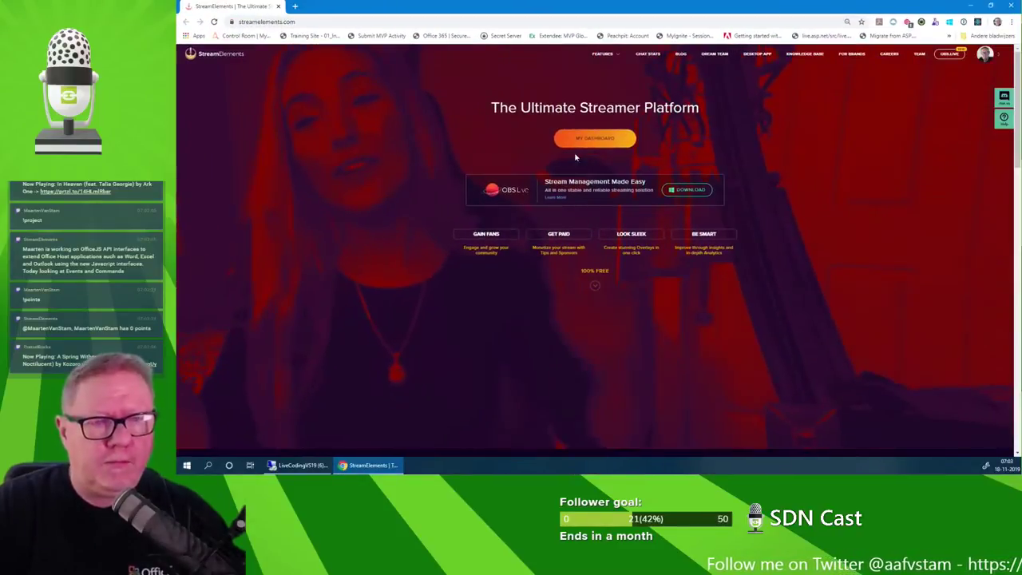
left_click(595, 142)
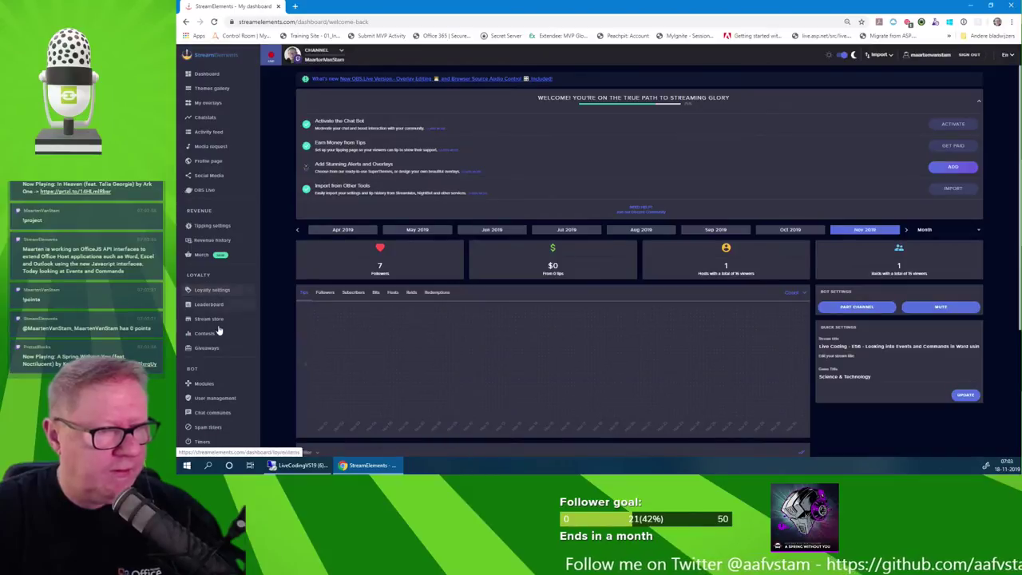
left_click(202, 441)
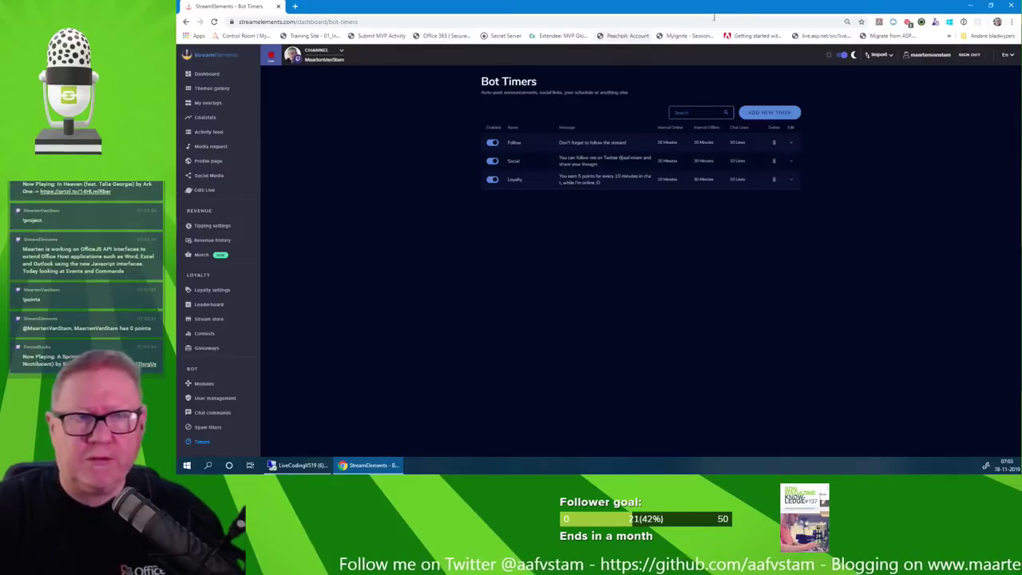
left_click(1010, 6)
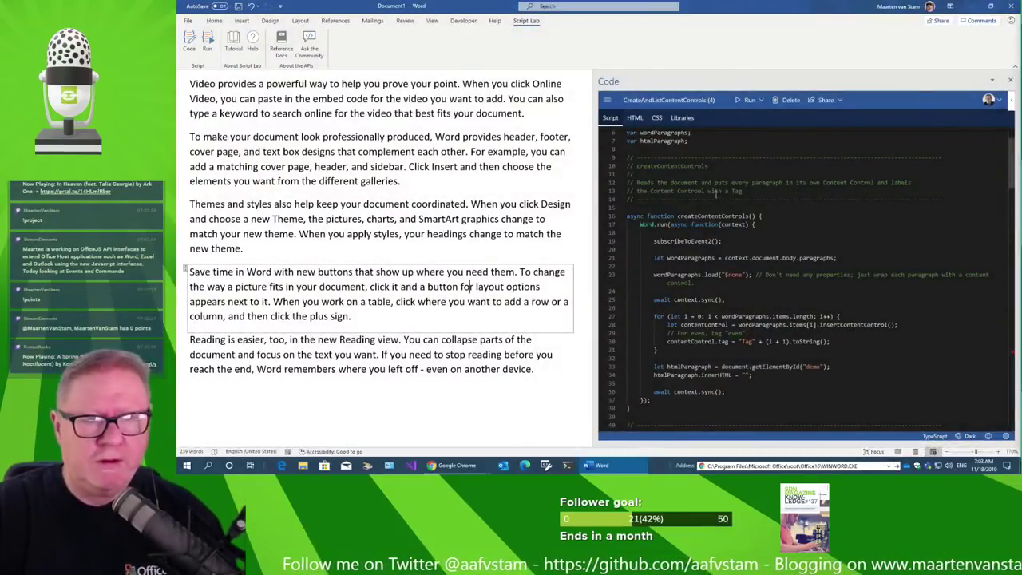
Scroll to the script's end to review the Word.run block and 'contentcontrol added' log message.
left_click(855, 230)
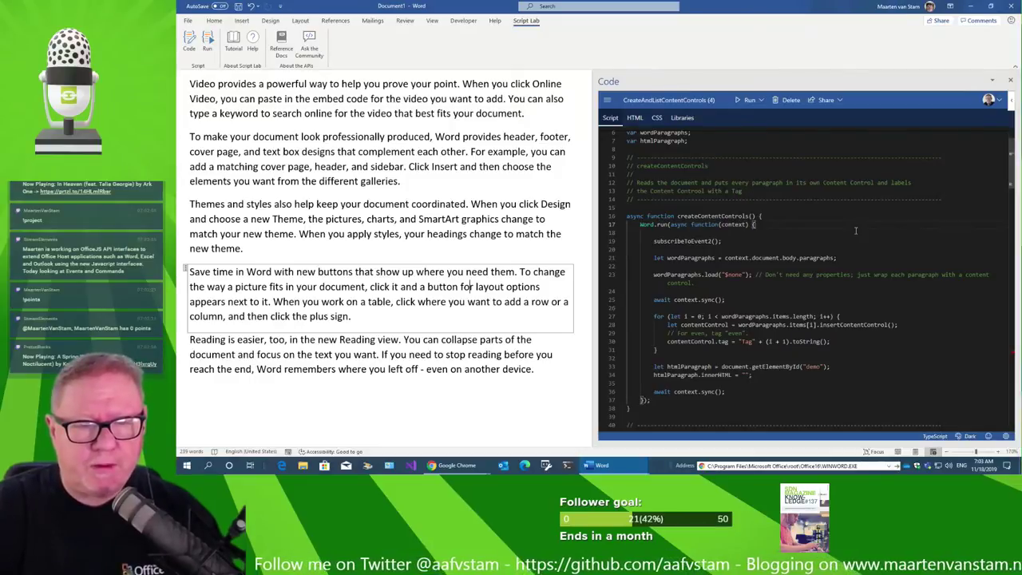
scroll(855, 231, "down", 3)
scroll(856, 231, "down", 2)
scroll(857, 231, "down", 3)
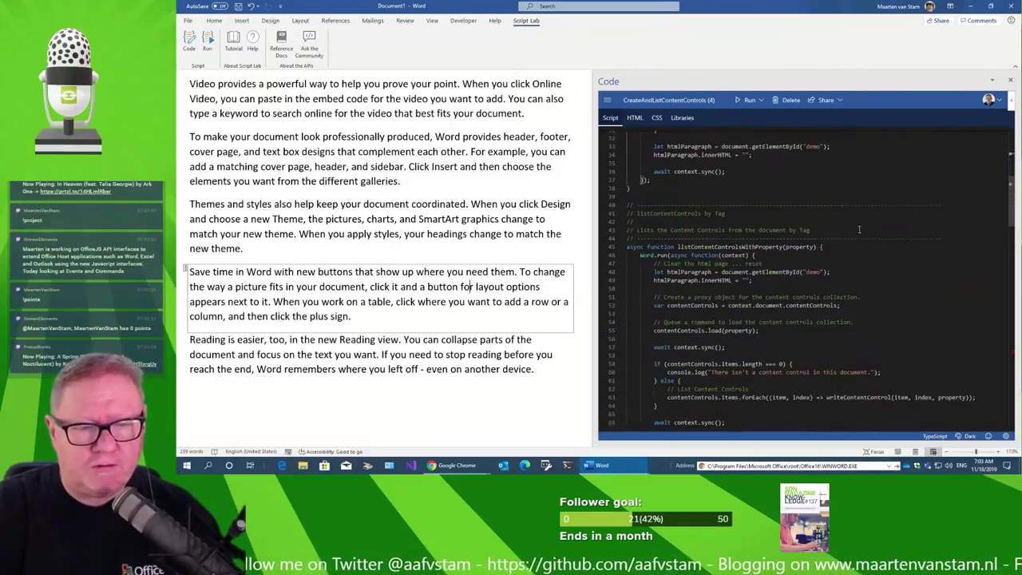
scroll(859, 231, "down", 2)
scroll(859, 231, "down", 3)
scroll(936, 234, "down", 2)
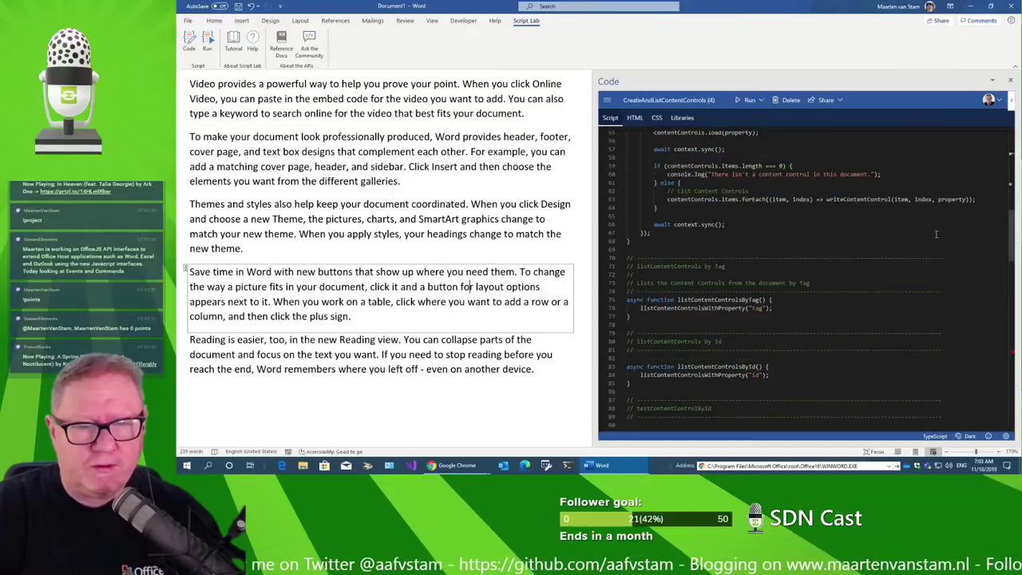
left_click_drag(1012, 253, 1012, 390)
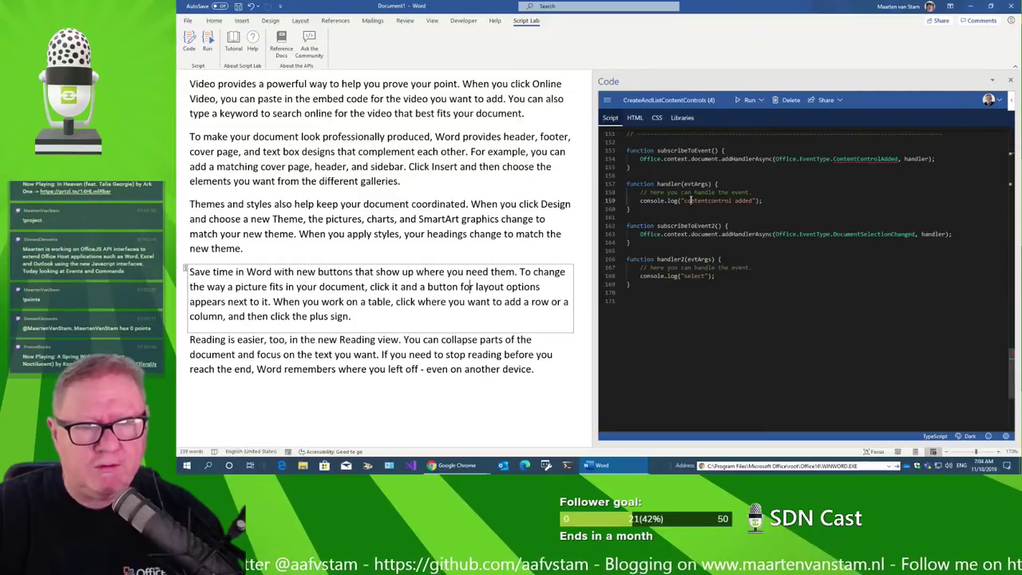
left_click_drag(691, 200, 756, 200)
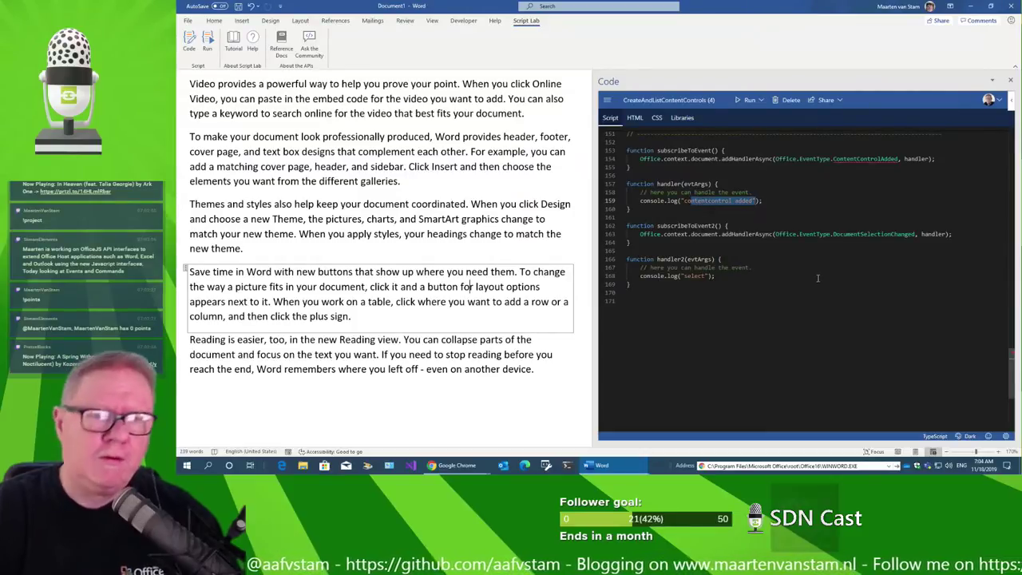
Change the DocumentSelectionChanged handler on line 163 from handler to handler2.
left_click(942, 233)
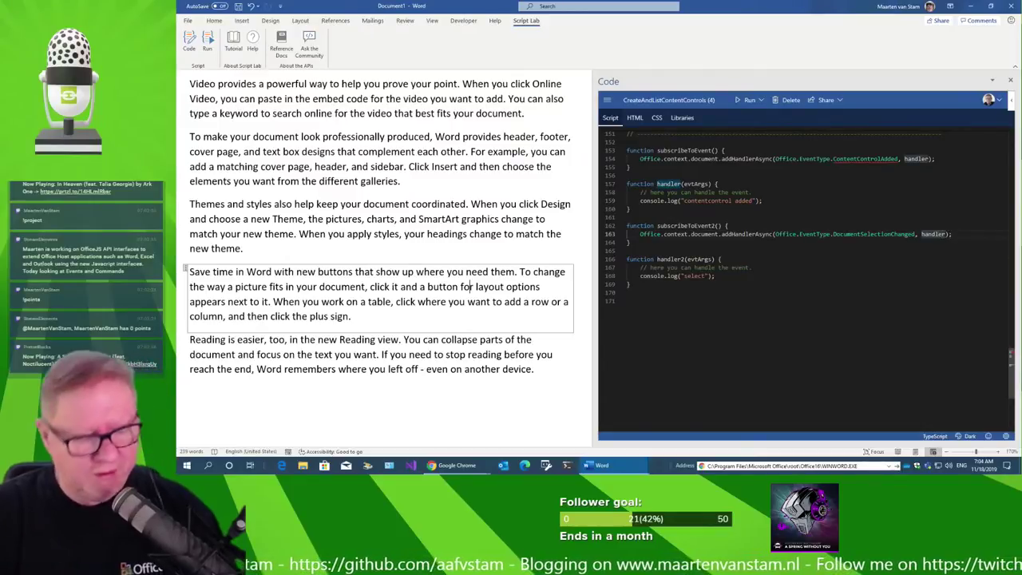
left_click(948, 233)
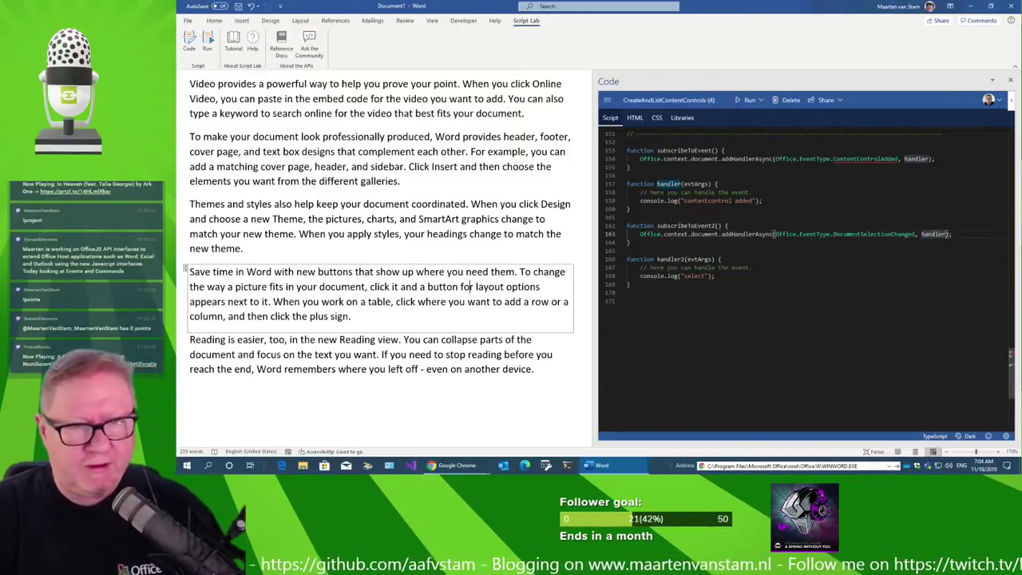
type("2")
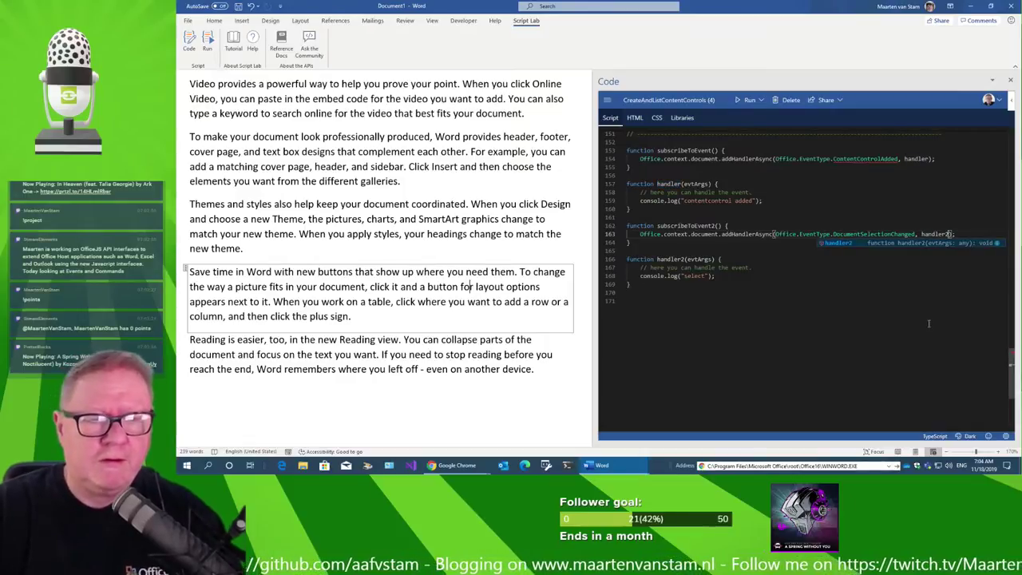
left_click(710, 248)
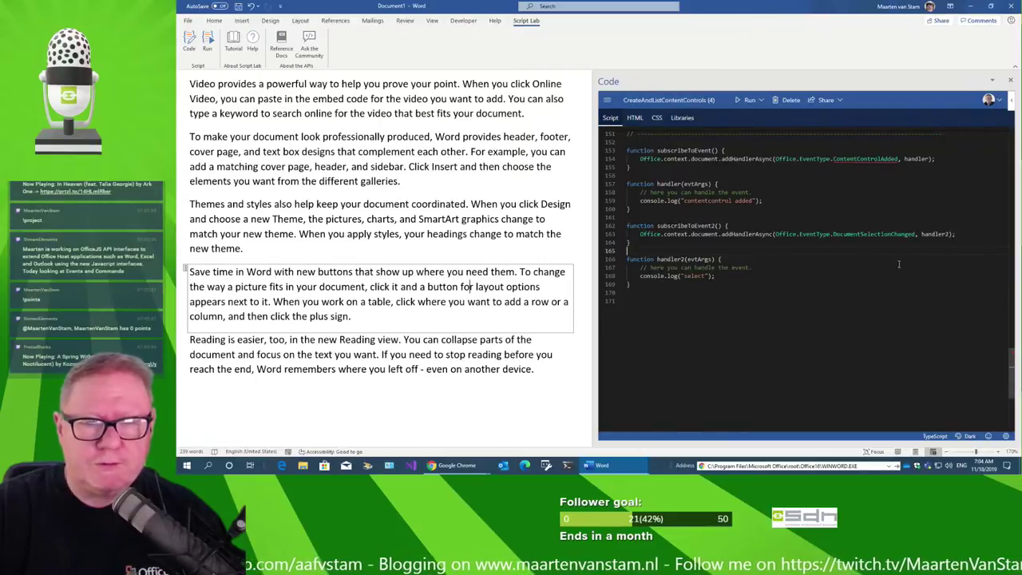
Review handler2's 'select' log message, then run the snippet in the Script Lab pane.
double_click(938, 234)
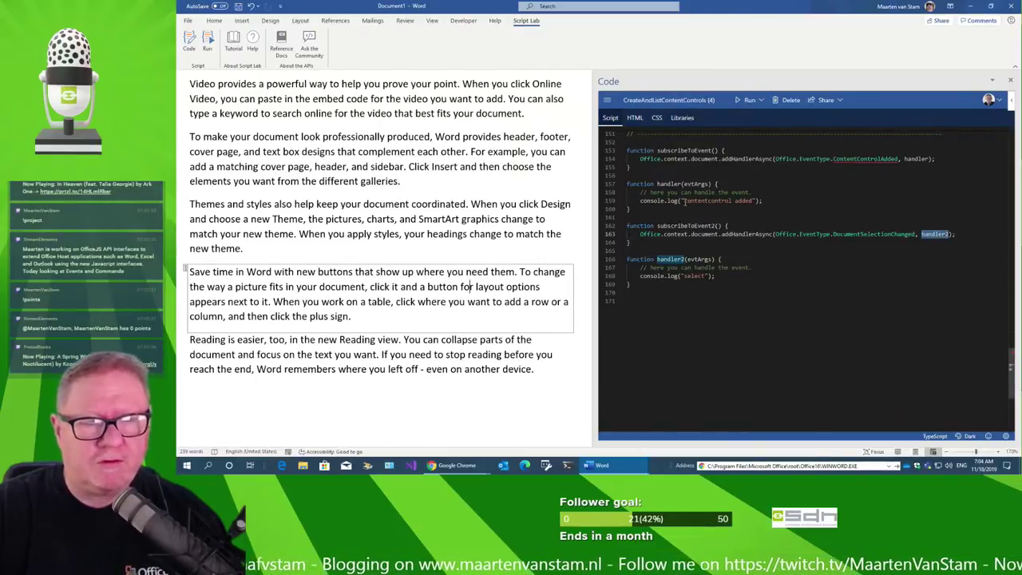
left_click_drag(684, 202, 754, 202)
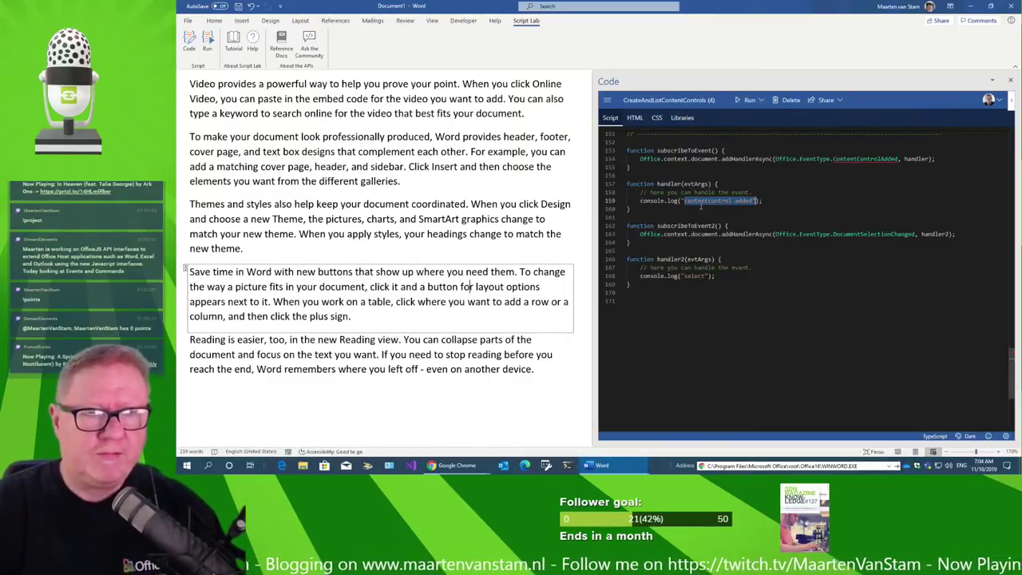
double_click(699, 276)
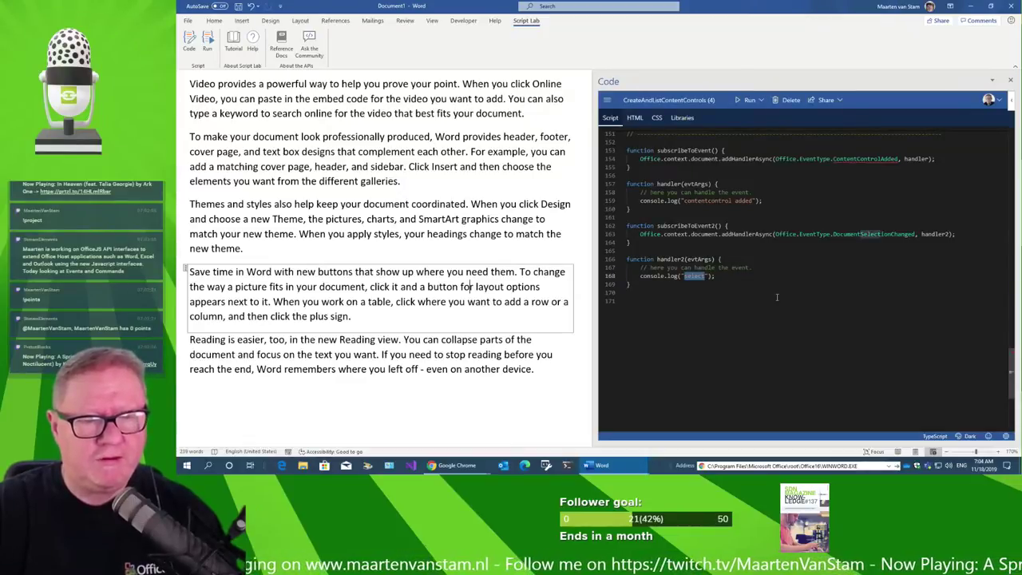
left_click(747, 100)
left_click(747, 119)
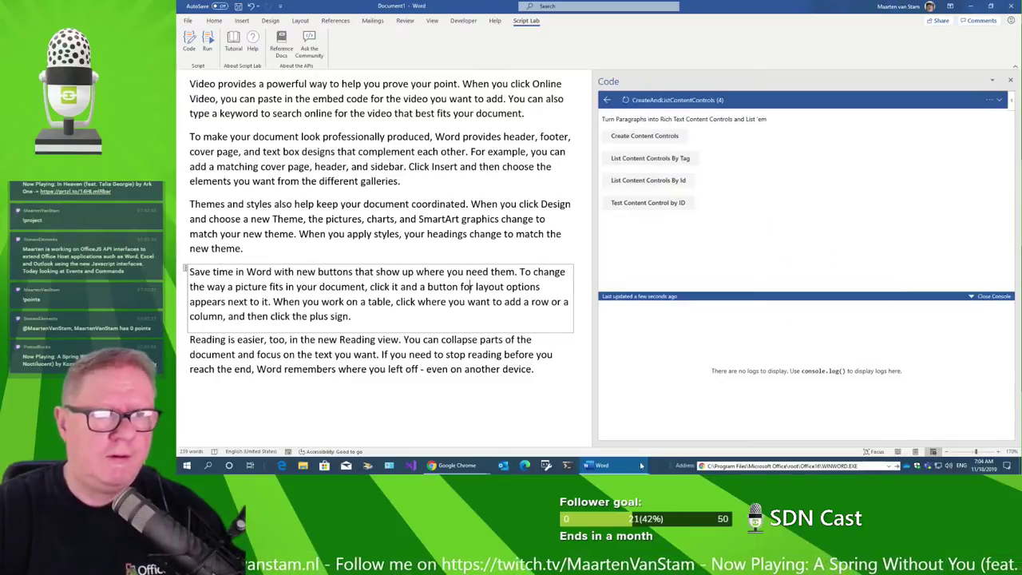
Clear the document and refill it with fresh =rand() sample paragraphs.
left_click(649, 137)
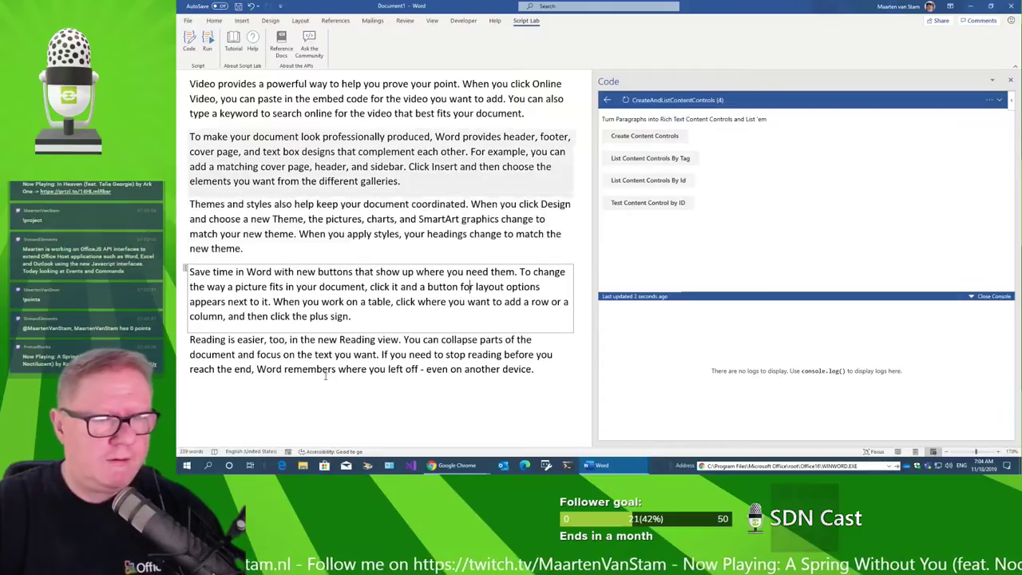
key("ctrl+a")
key("Delete")
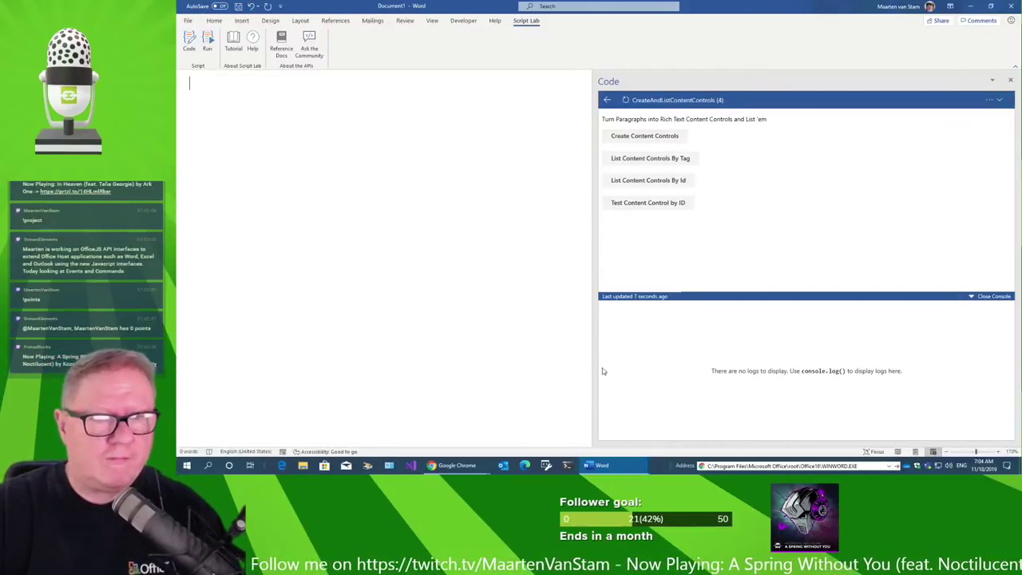
type("=rand")
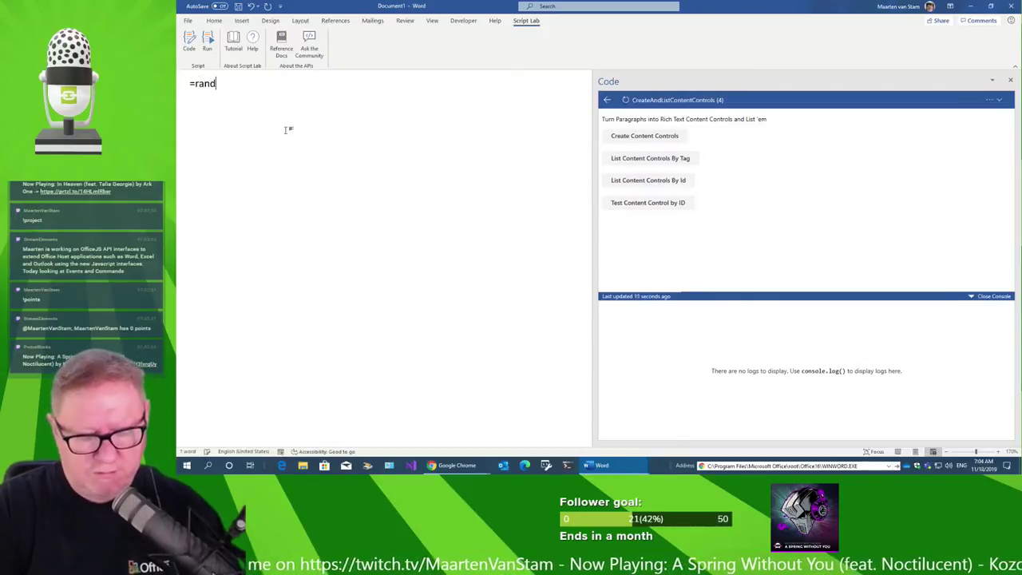
type("()")
key("Return")
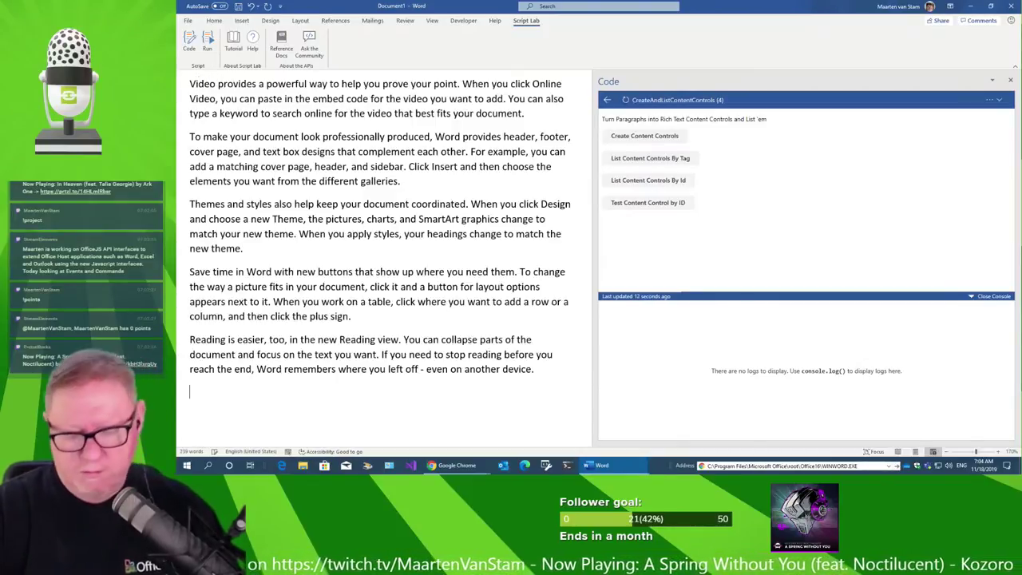
key("BackSpace")
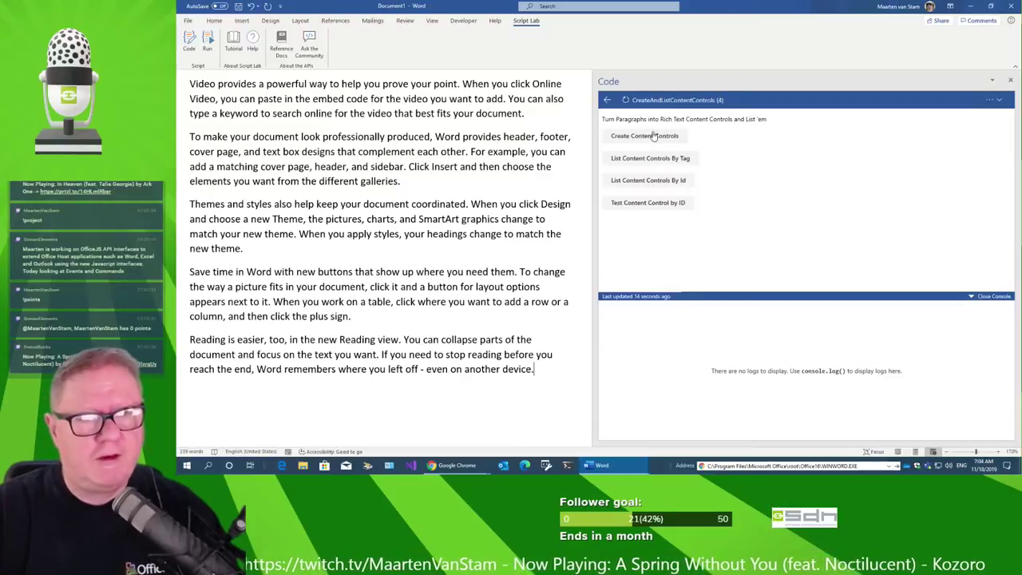
Wrap the paragraphs in content controls, click through five paragraphs, then bring up the VBA Object Browser.
left_click(652, 136)
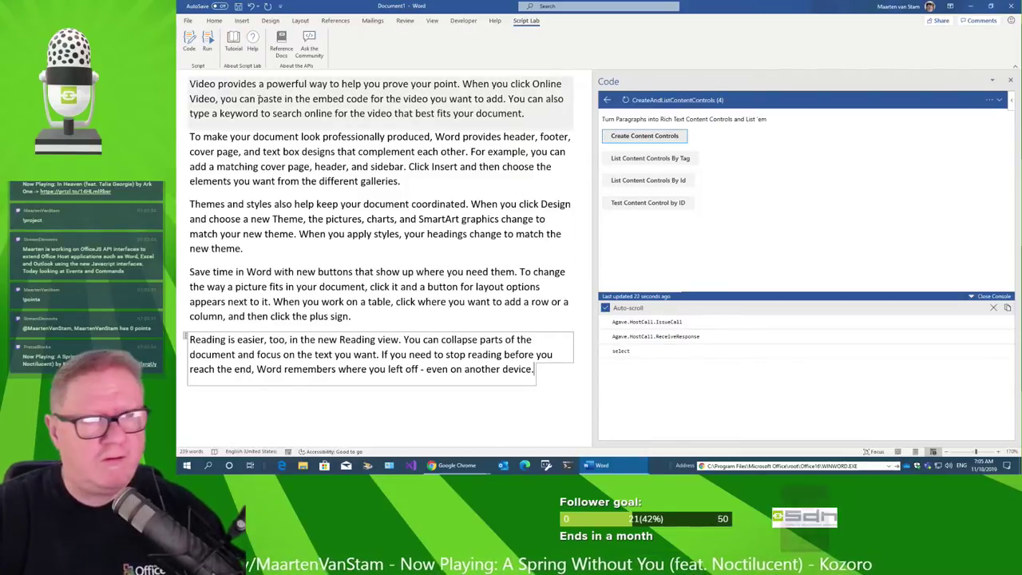
left_click(284, 98)
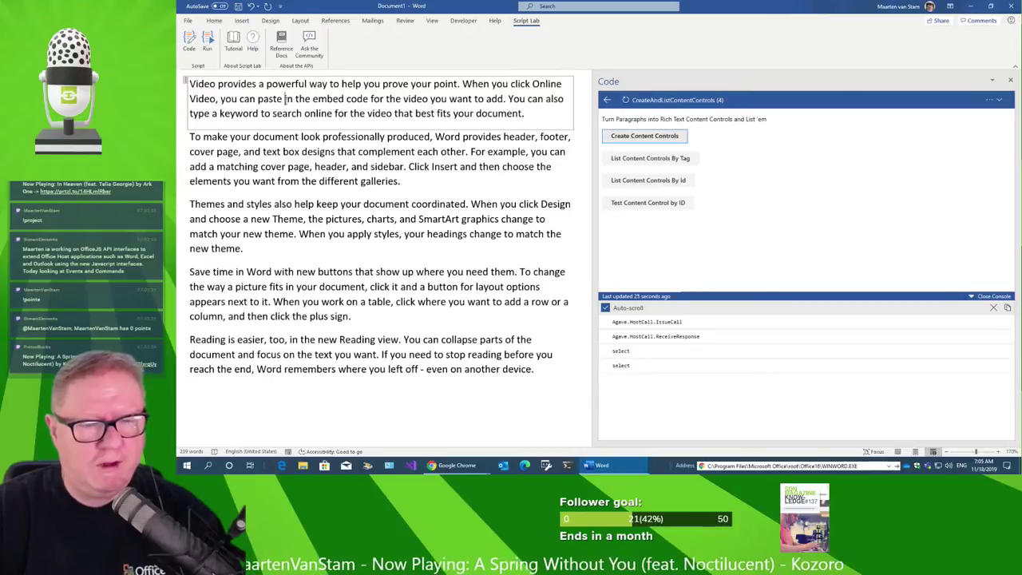
left_click(314, 166)
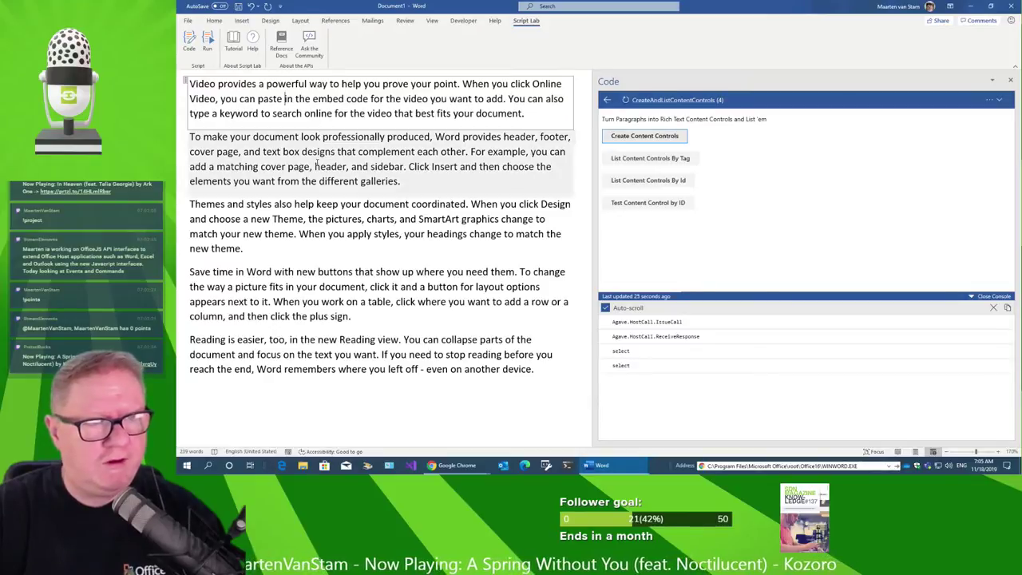
left_click(367, 227)
left_click(392, 286)
left_click(391, 355)
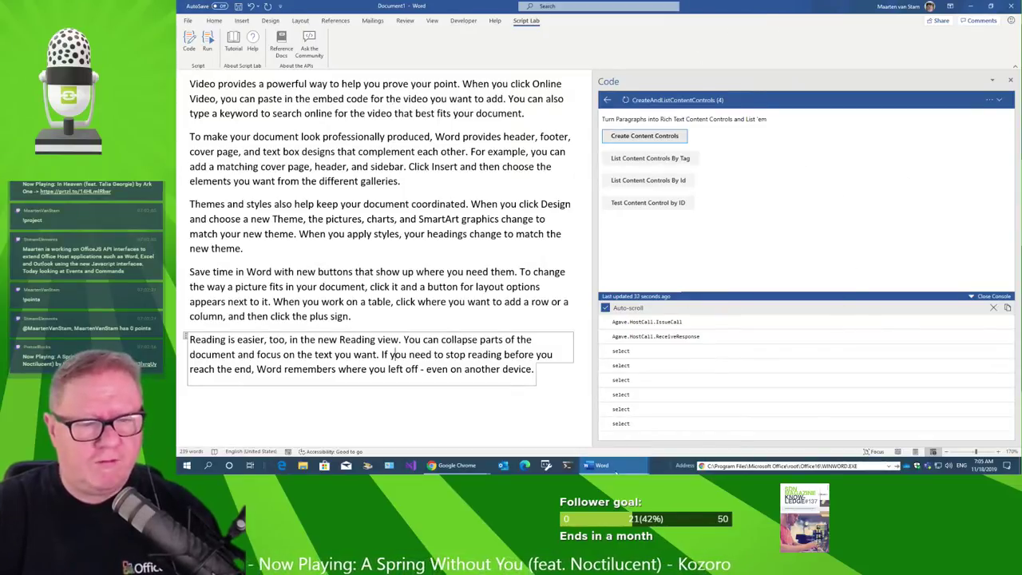
mouse_move(607, 465)
left_click(762, 452)
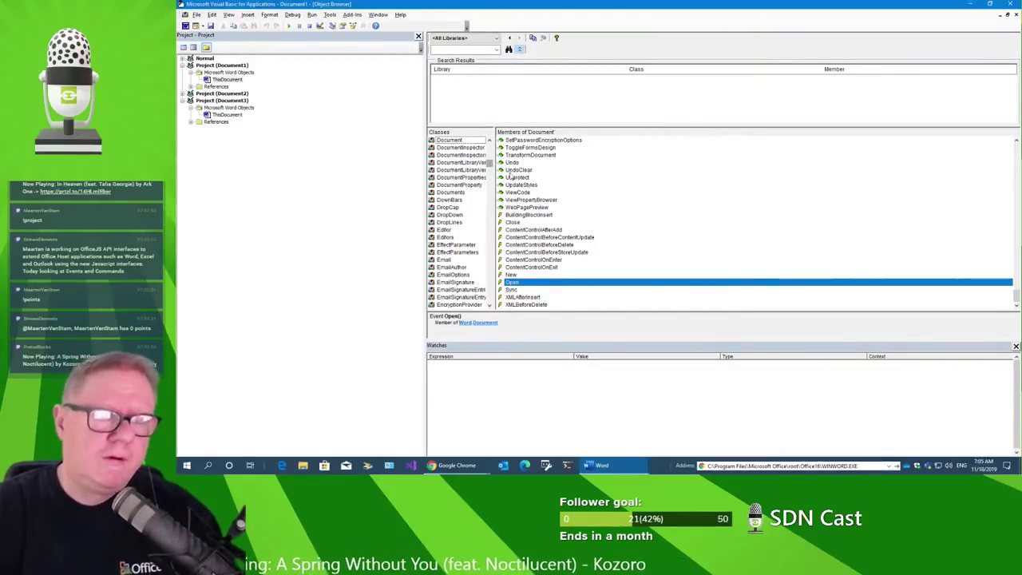
Minimize Document3 and the VBA editor to get back to Document1 with Script Lab.
key("alt+Tab")
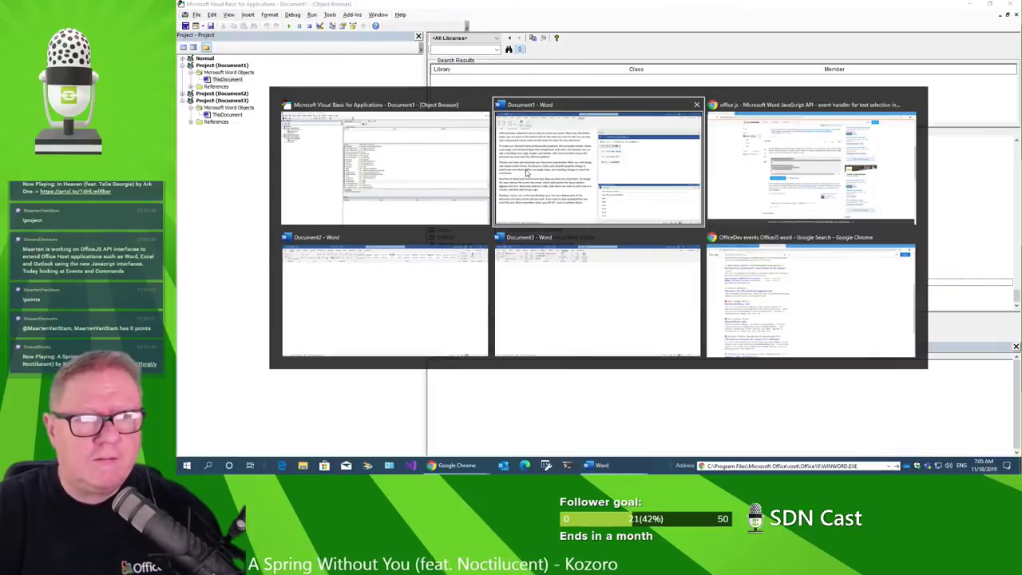
key("Escape")
key("alt+Tab")
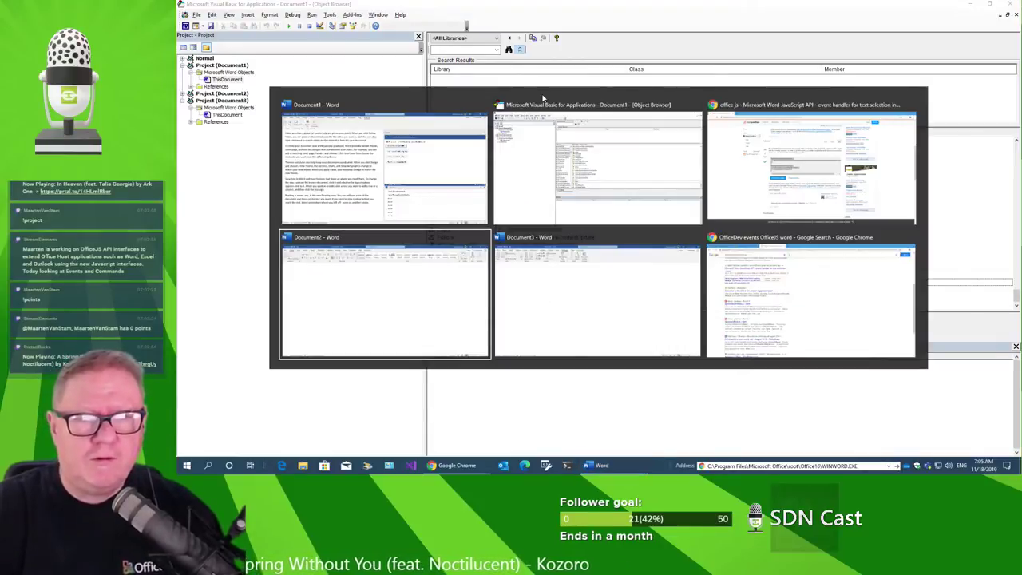
key("Tab")
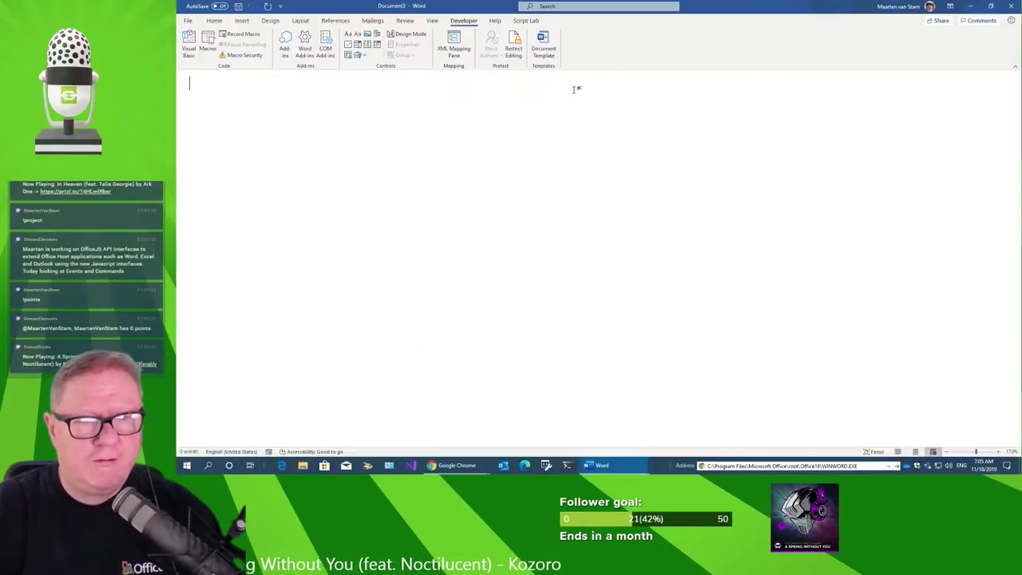
left_click(970, 6)
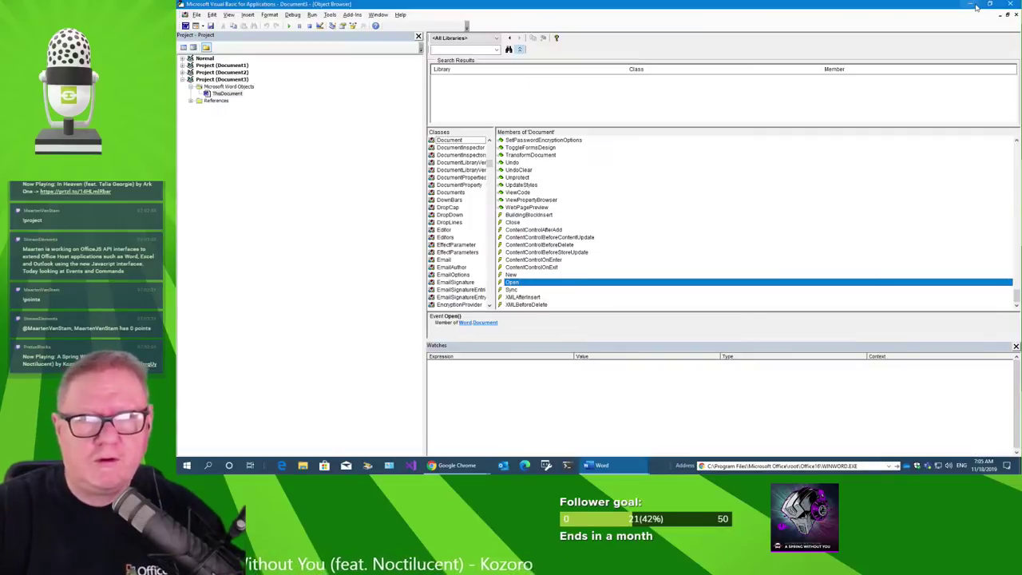
left_click(970, 7)
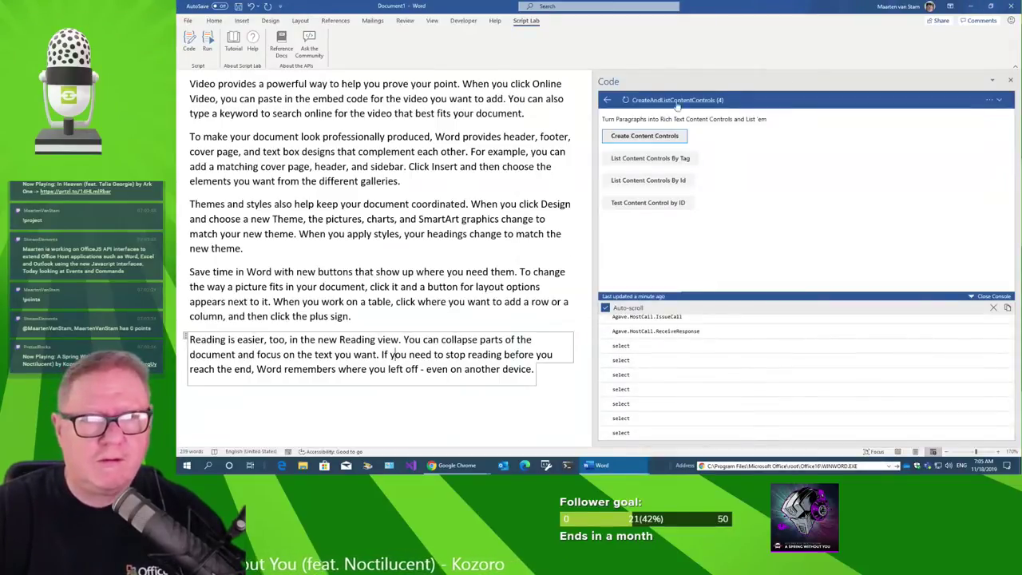
Return Script Lab to the code and highlight addHandlerAsync and DocumentSelectionChanged on line 163.
left_click(609, 100)
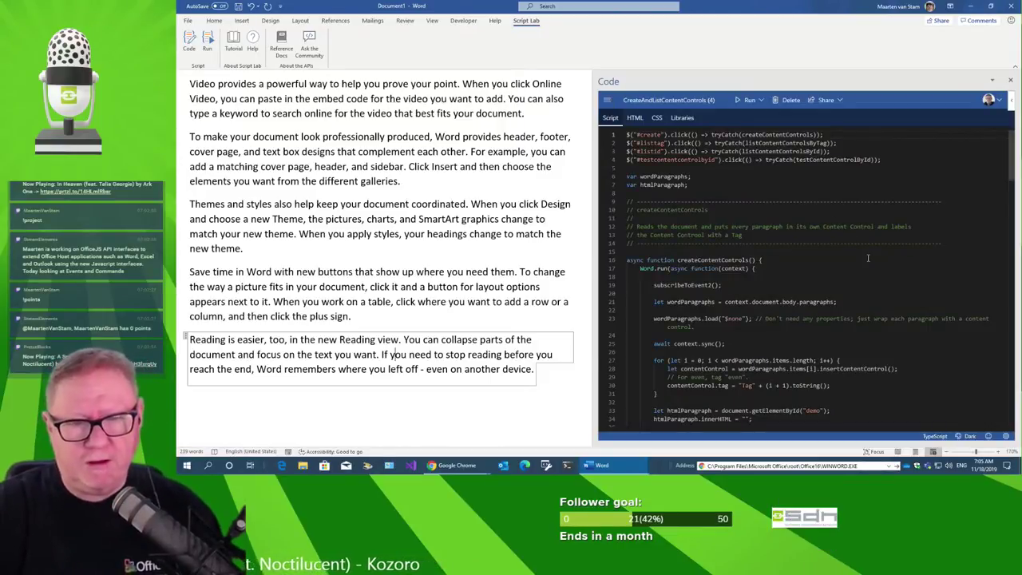
key("ctrl+End")
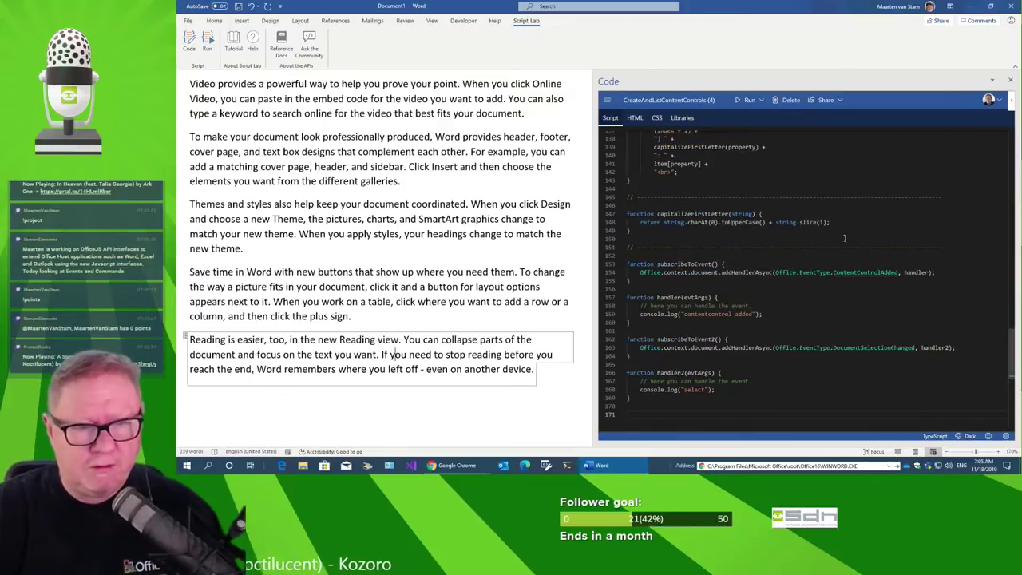
double_click(755, 349)
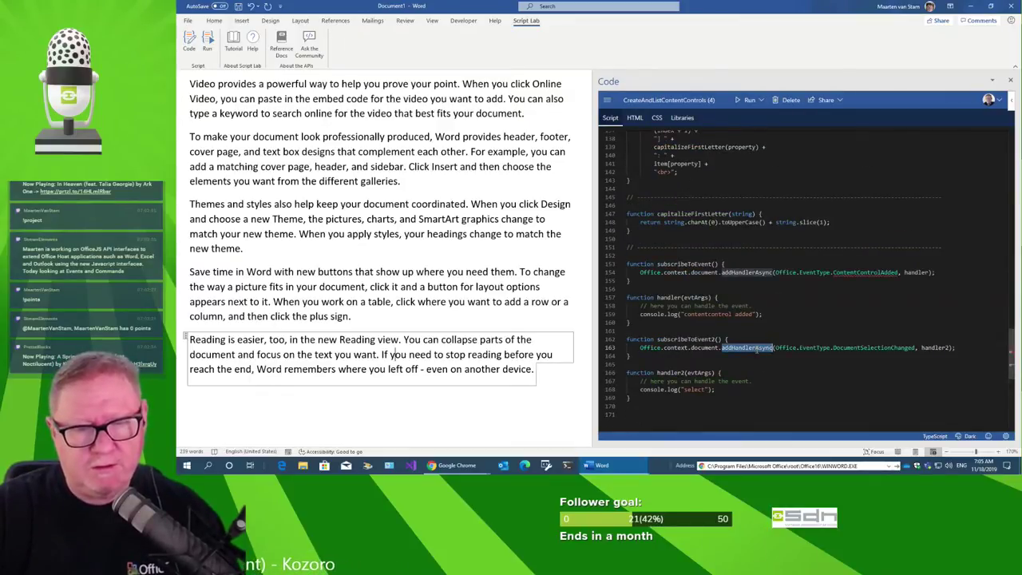
double_click(874, 348)
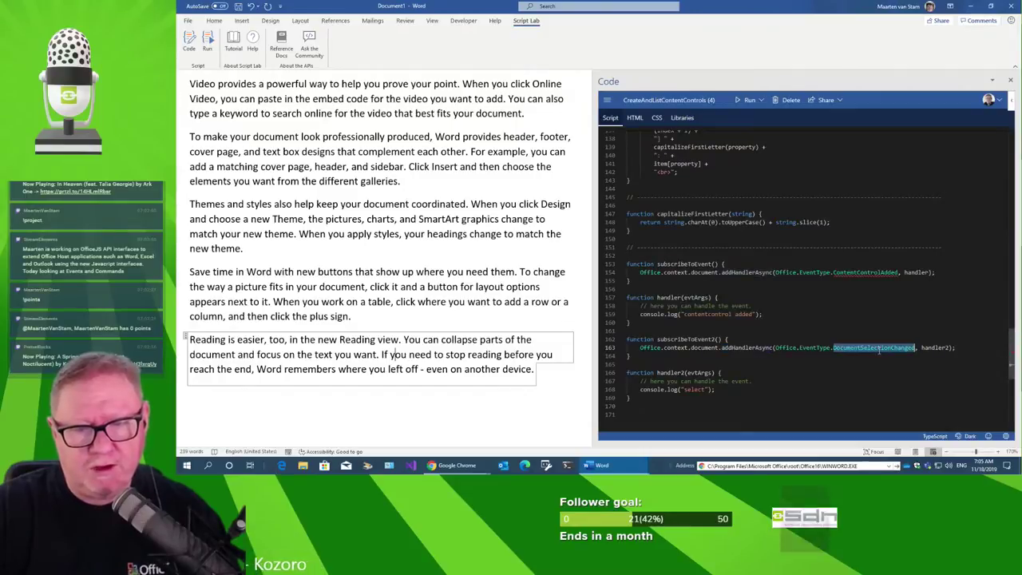
Return to the VBA Object Browser and scroll the class list down to Selection.
key("alt+Tab")
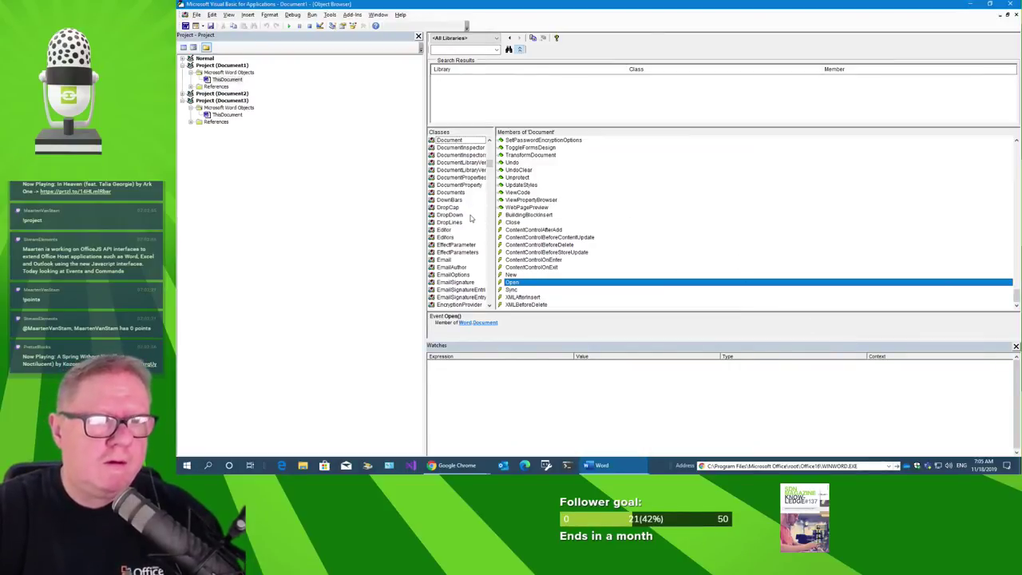
scroll(471, 218, "down", 2)
scroll(471, 218, "down", 2)
scroll(471, 218, "down", 2)
scroll(473, 217, "down", 1)
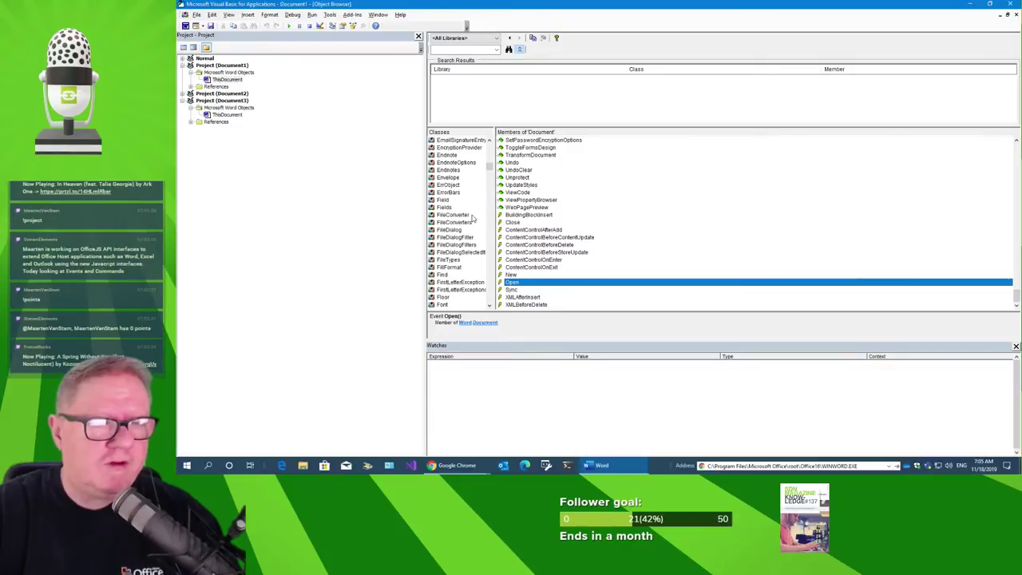
scroll(472, 218, "down", 5)
scroll(473, 218, "down", 3)
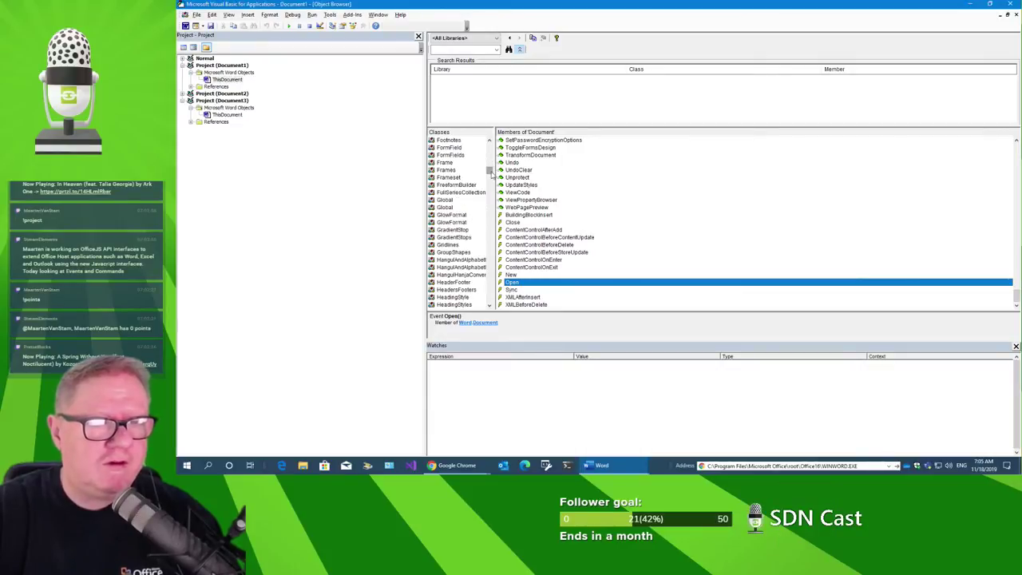
left_click_drag(491, 173, 506, 201)
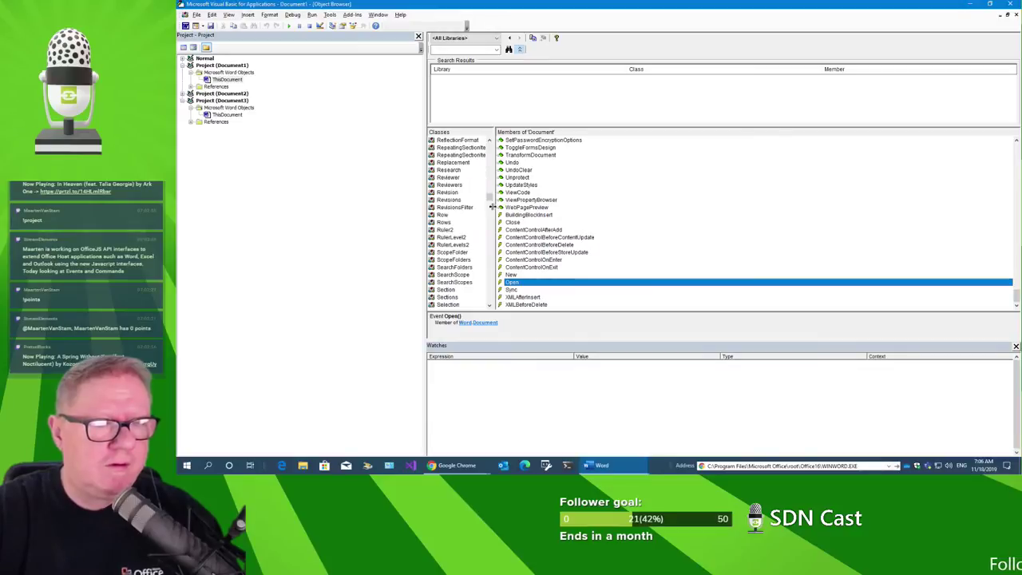
scroll(457, 301, "down", 1)
Show the Selection class members, jump to WholeStory, then scroll back up the list.
left_click(458, 283)
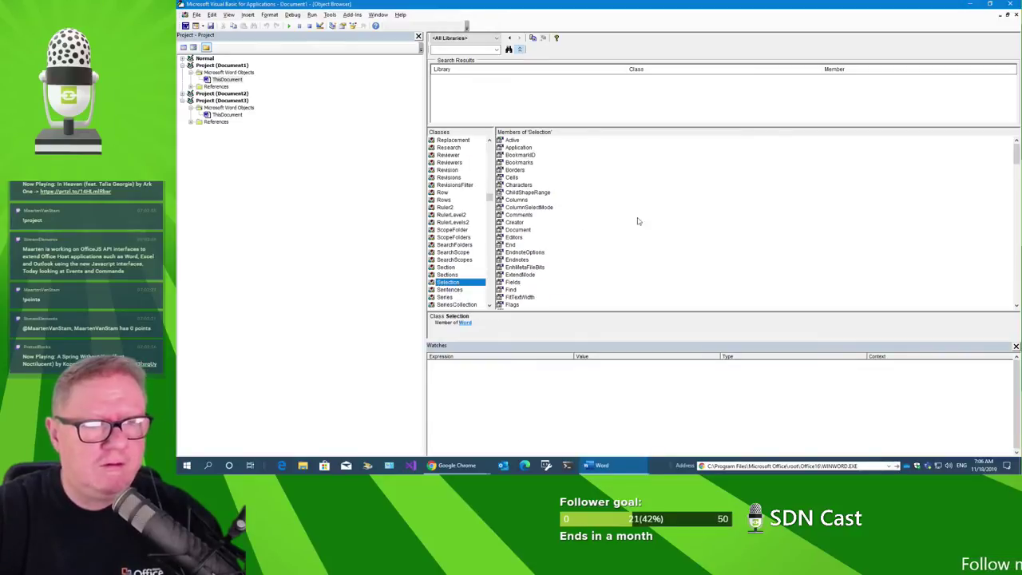
left_click(686, 201)
key("End")
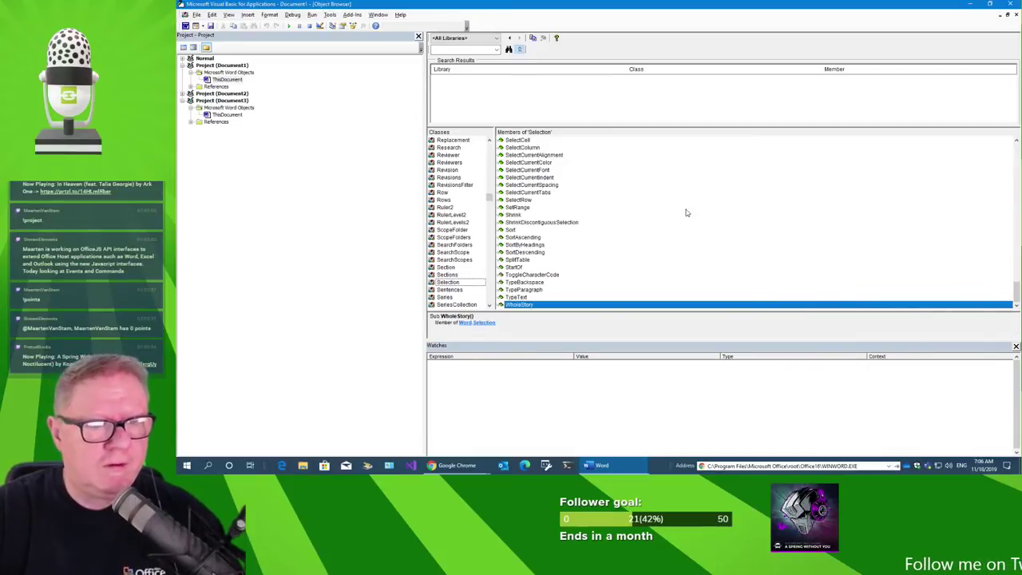
scroll(686, 213, "up", 5)
scroll(686, 215, "up", 5)
scroll(685, 216, "up", 5)
scroll(685, 219, "up", 5)
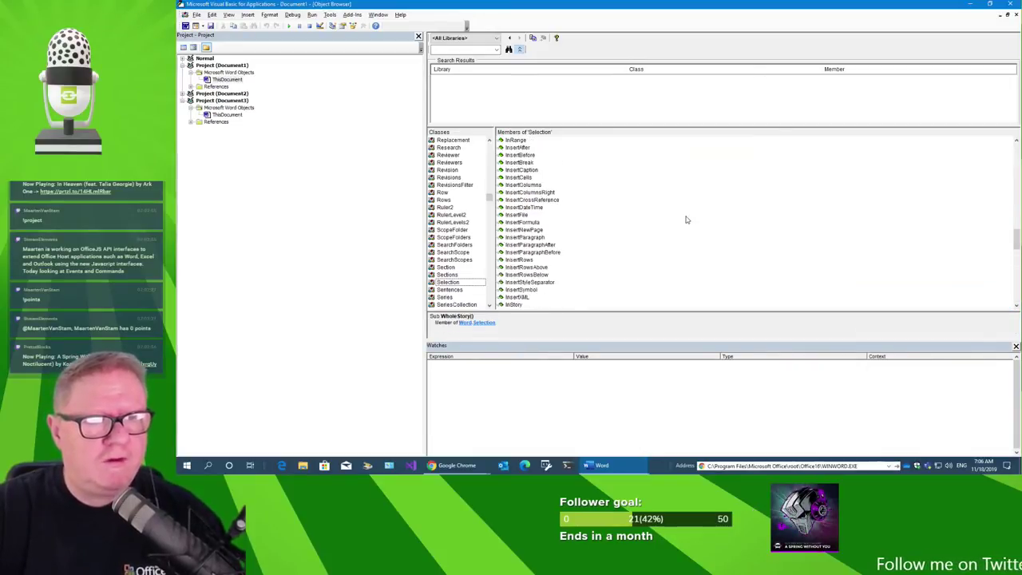
scroll(686, 219, "up", 10)
scroll(686, 220, "up", 8)
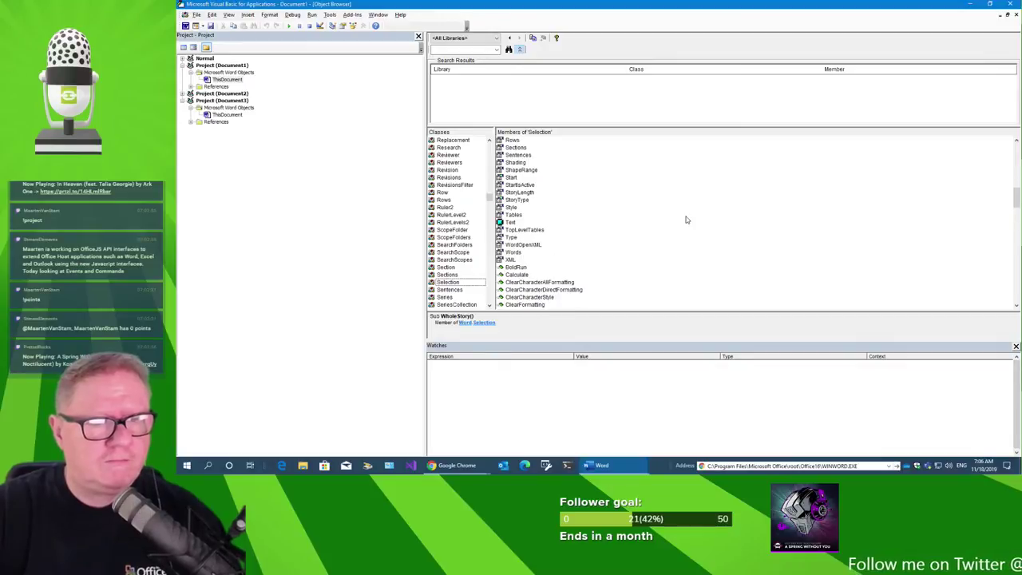
scroll(686, 216, "up", 4)
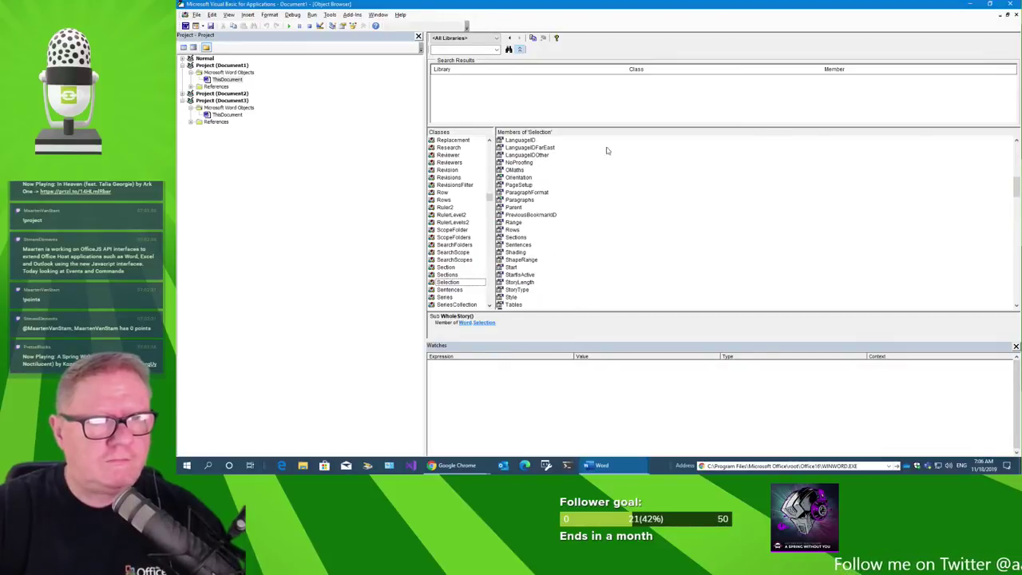
Search the object libraries for 'selectionchanged', then for 'changed'.
left_click(457, 49)
type("selectio")
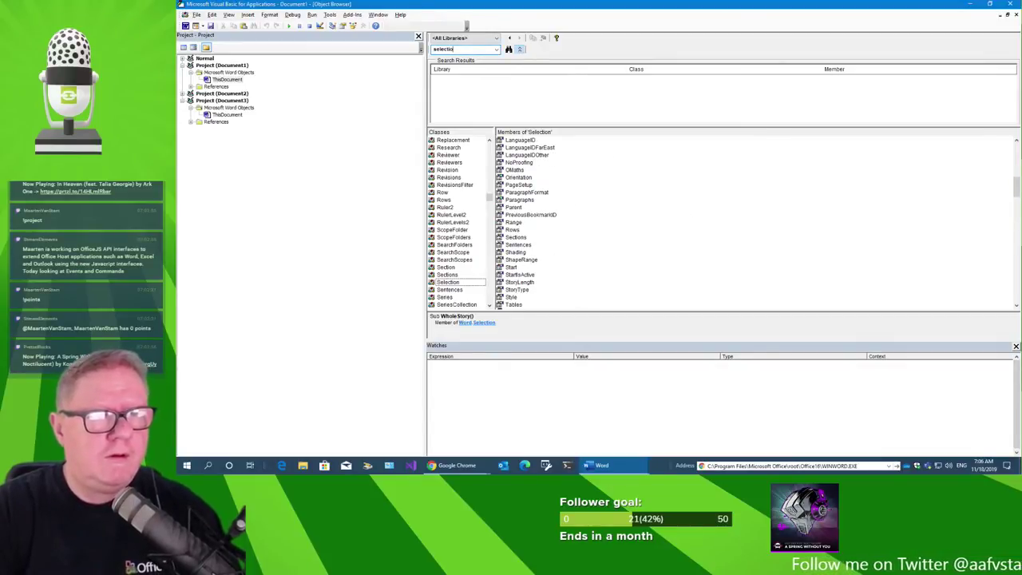
type("nchanged")
key("Return")
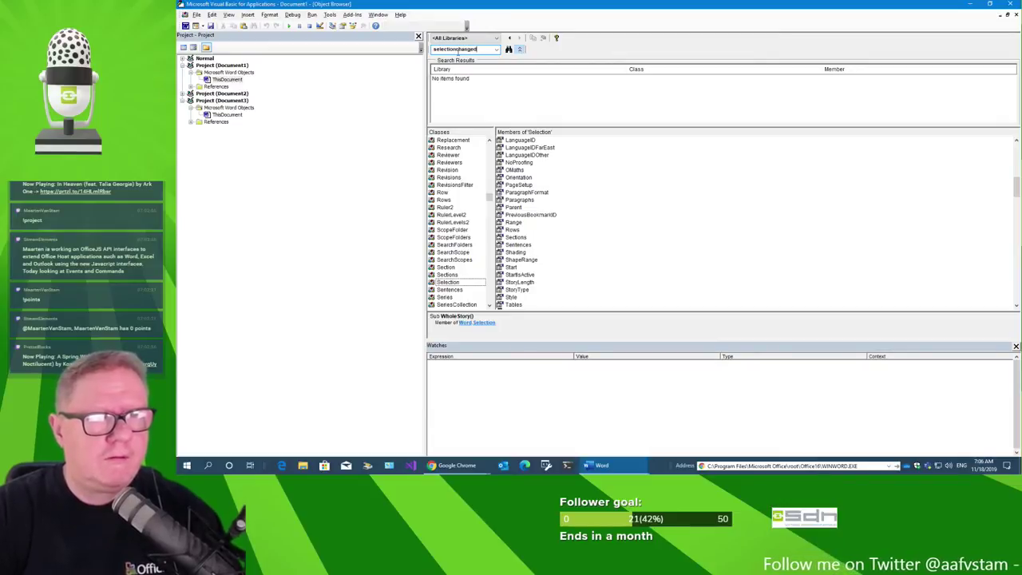
double_click(459, 50)
type("c")
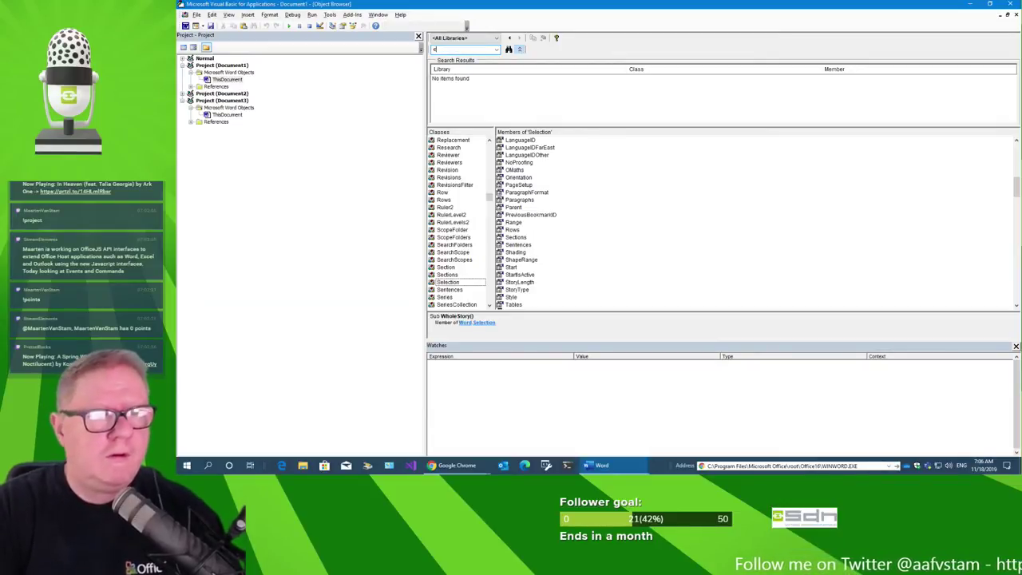
type("hanged")
key("Return")
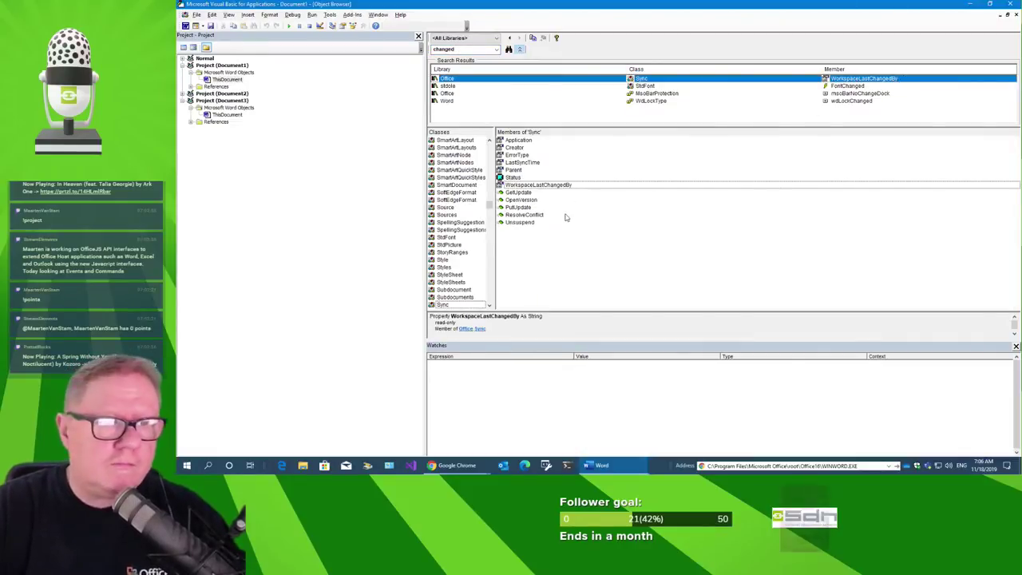
Change the search term to 'selection' and run it.
double_click(486, 49)
type("select")
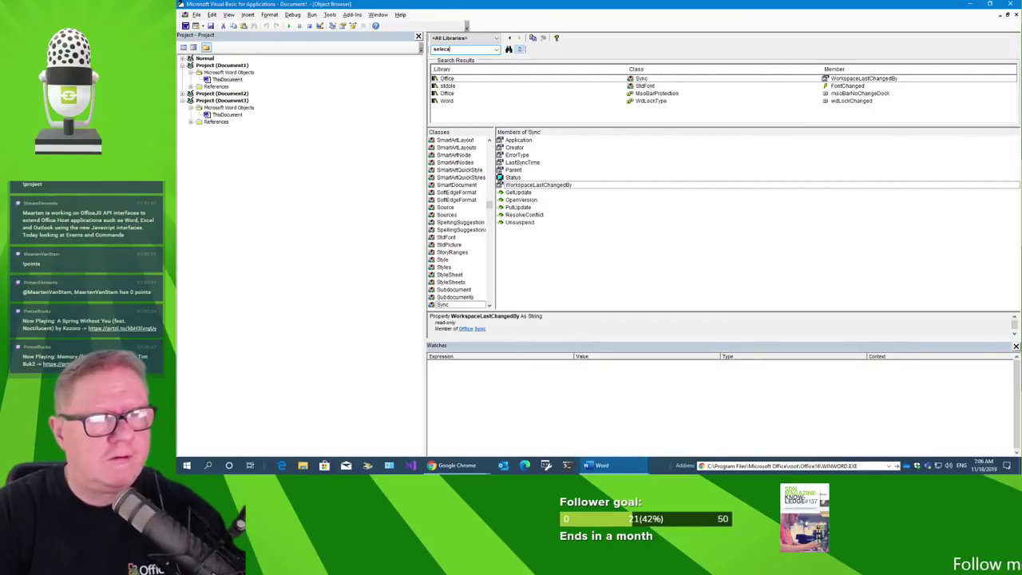
type("ion")
key("Return")
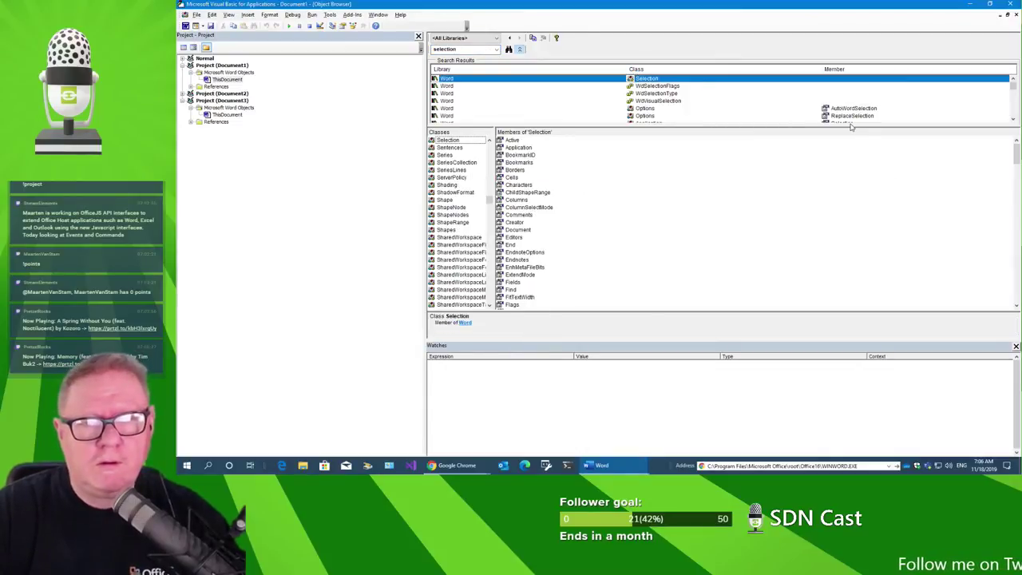
Enlarge the search results pane and inspect the WindowSelectionChange and XMLSelectionChange events.
left_click_drag(850, 125, 862, 183)
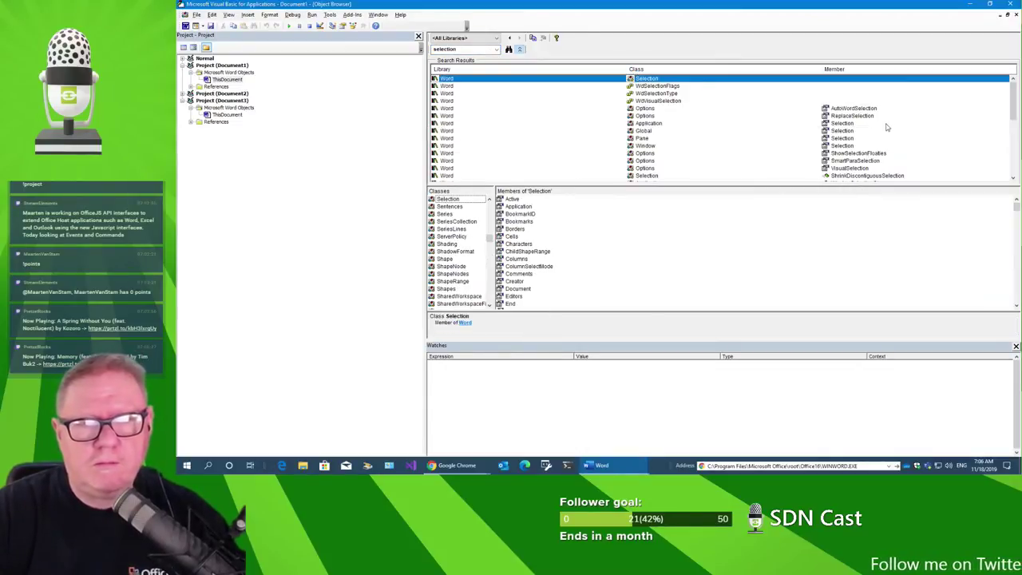
scroll(888, 126, "down", 2)
scroll(890, 124, "down", 1)
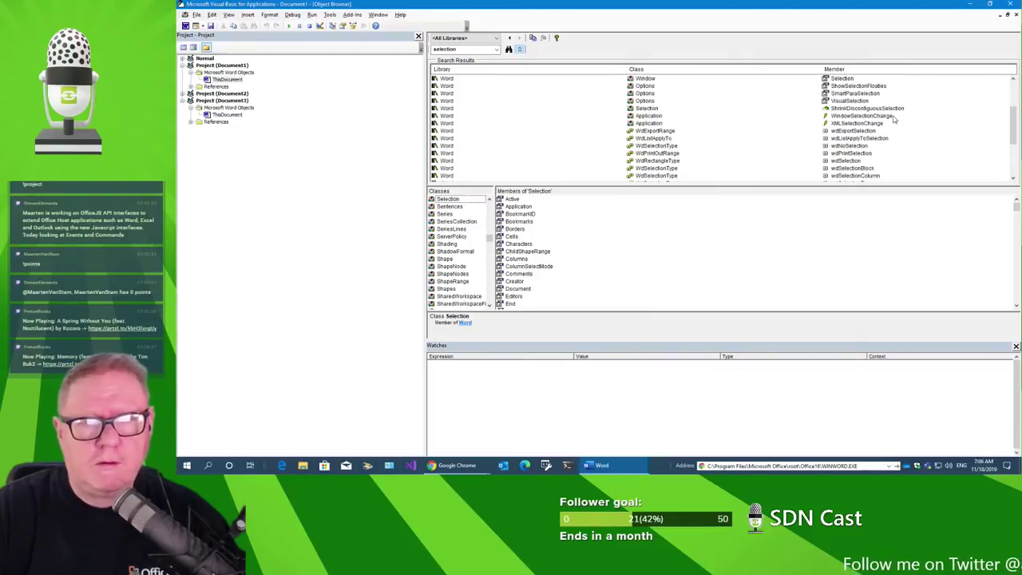
left_click(860, 117)
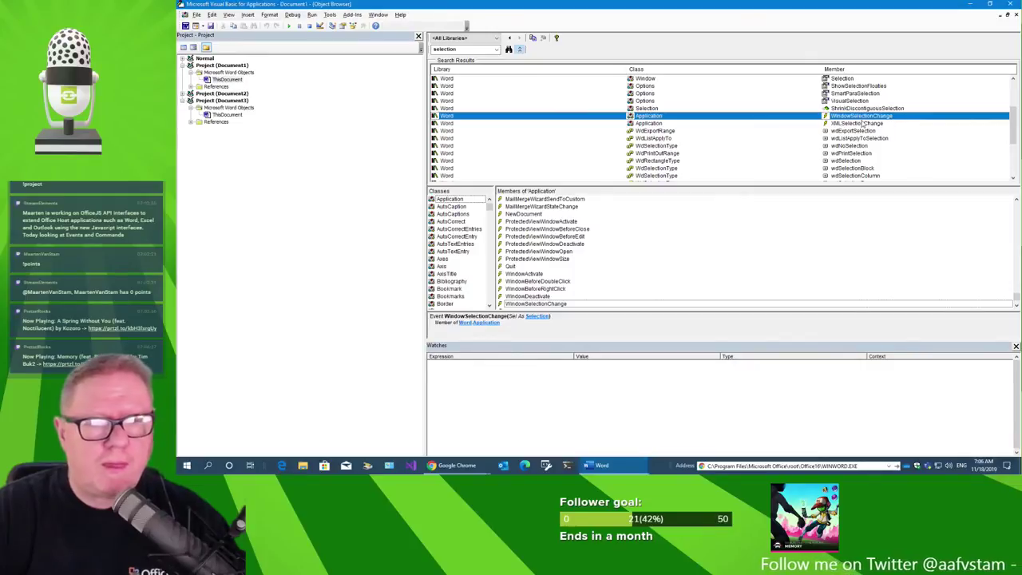
scroll(620, 258, "down", 1)
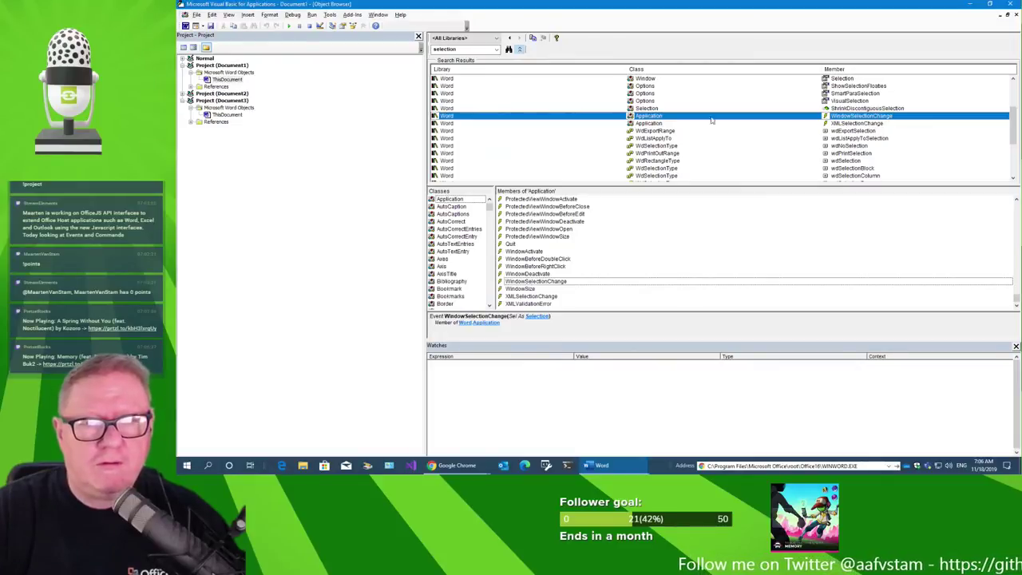
left_click(862, 124)
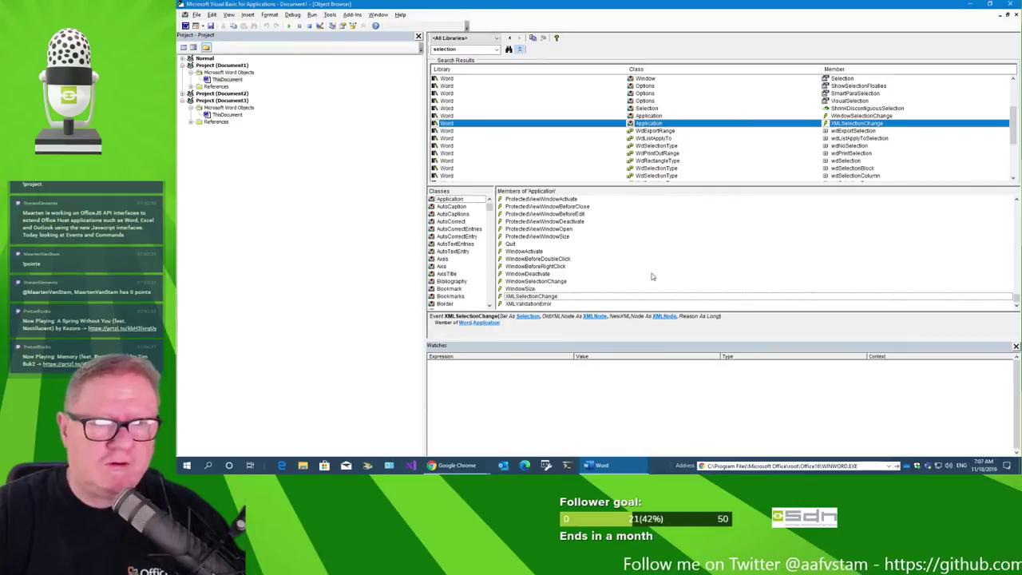
Browse the search results and class list down to the Document class.
scroll(882, 122, "down", 3)
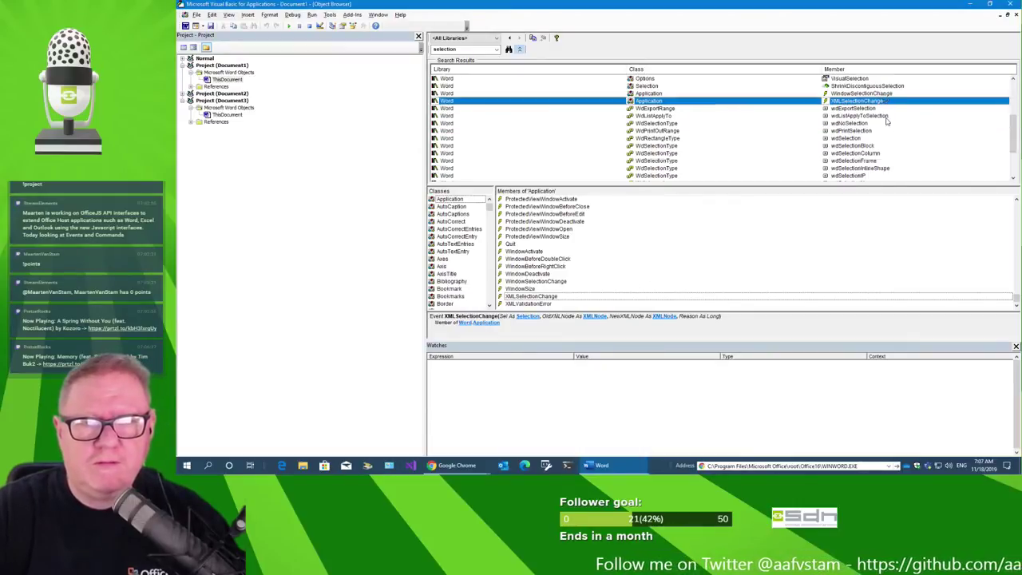
scroll(884, 119, "down", 2)
scroll(887, 118, "up", 3)
scroll(888, 120, "up", 4)
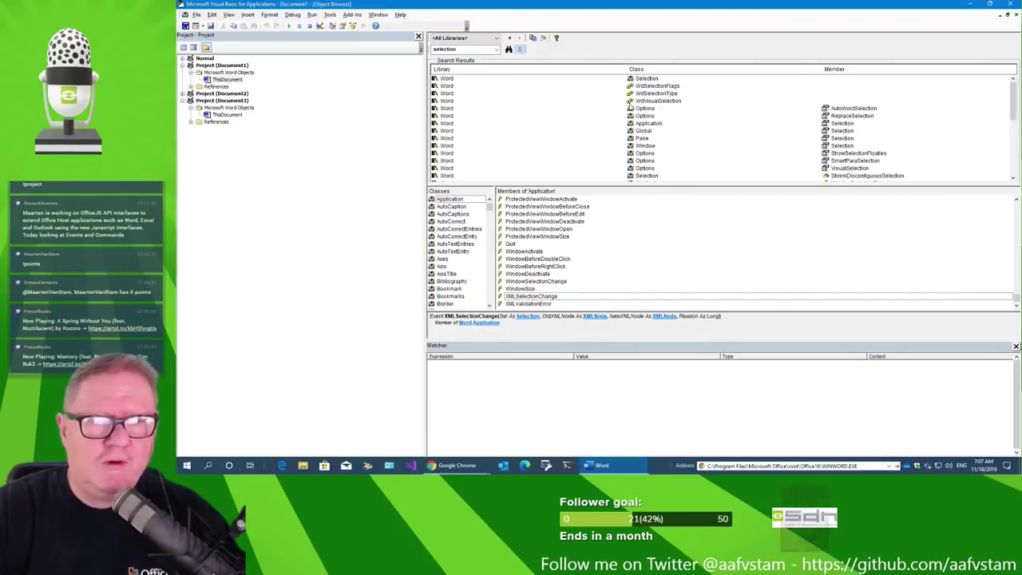
scroll(965, 129, "down", 2)
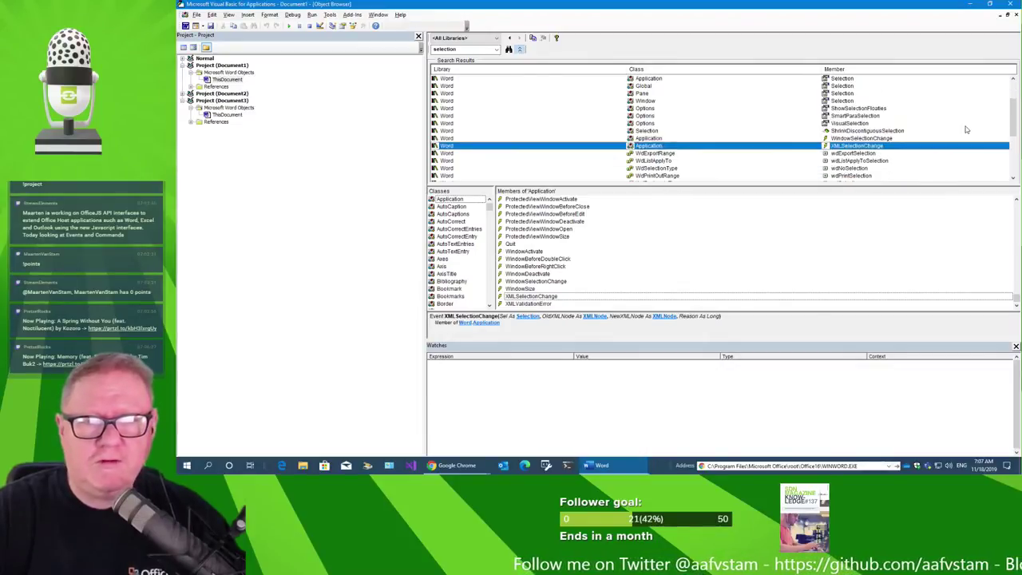
left_click(670, 139)
left_click(670, 147)
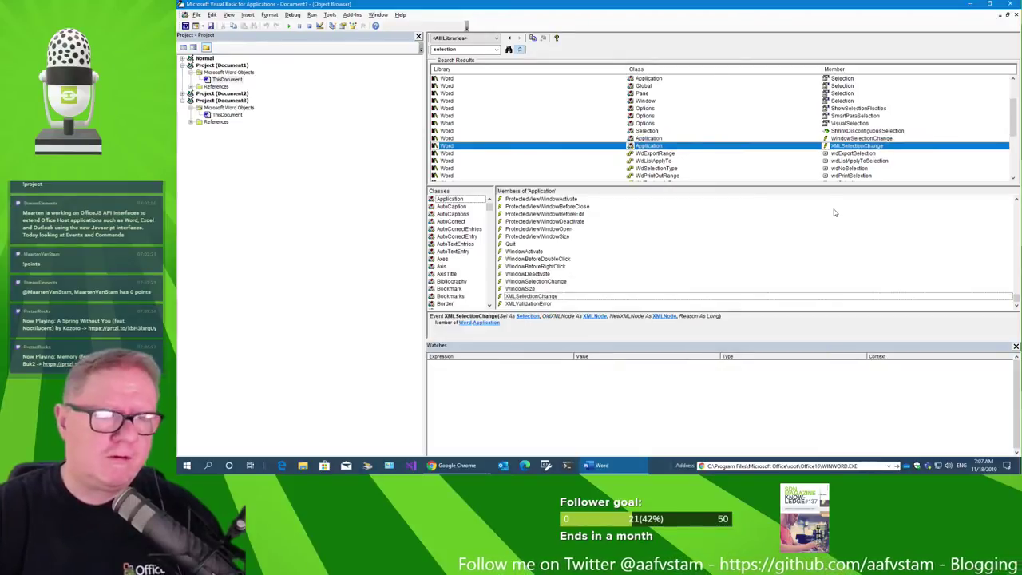
scroll(476, 224, "down", 2)
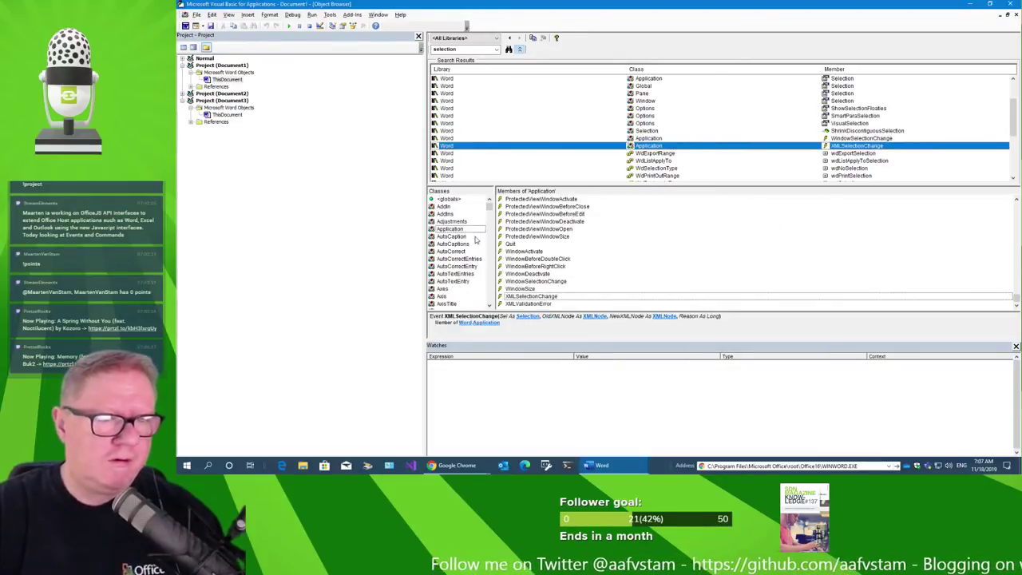
scroll(477, 239, "down", 3)
scroll(478, 241, "down", 4)
scroll(477, 241, "down", 3)
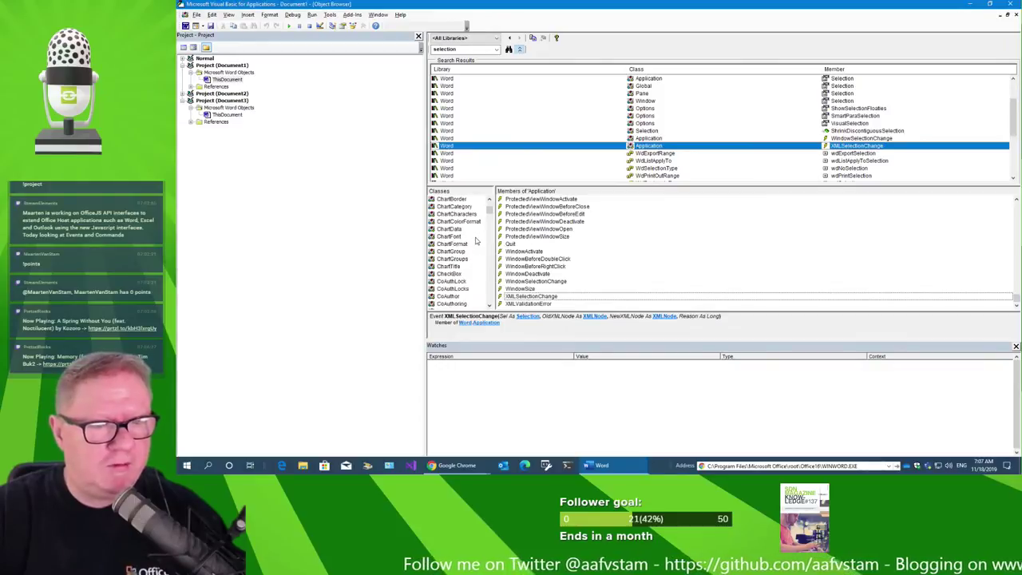
scroll(477, 241, "down", 4)
scroll(477, 241, "down", 3)
scroll(477, 241, "down", 3)
scroll(477, 241, "down", 3)
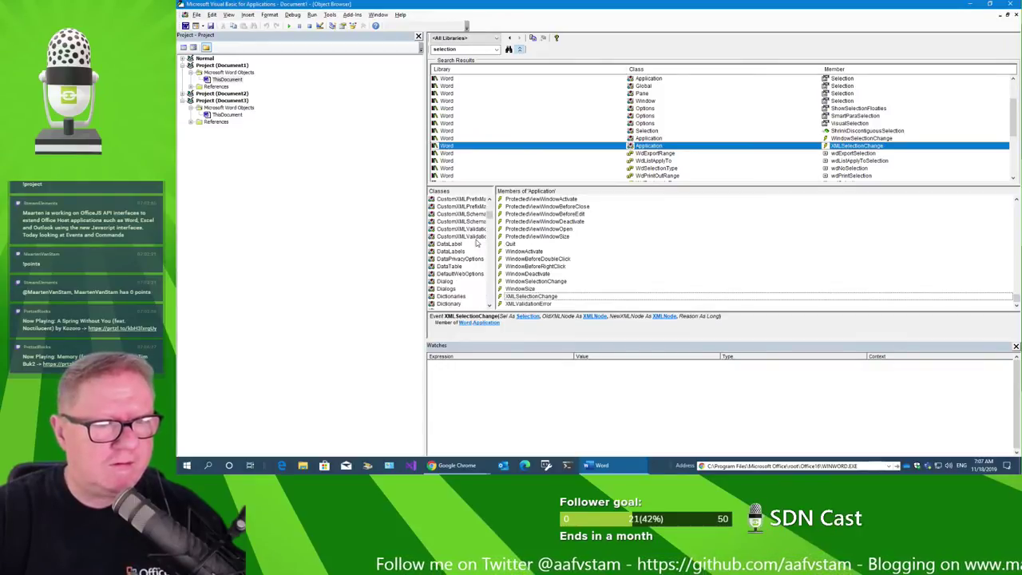
scroll(478, 241, "down", 2)
scroll(477, 241, "down", 2)
scroll(477, 242, "up", 2)
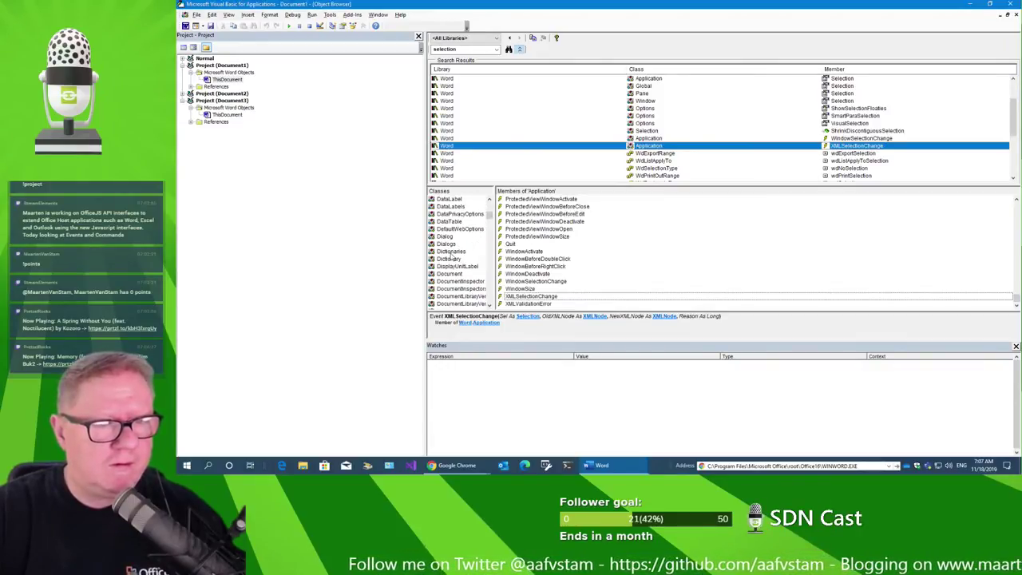
scroll(452, 271, "down", 1)
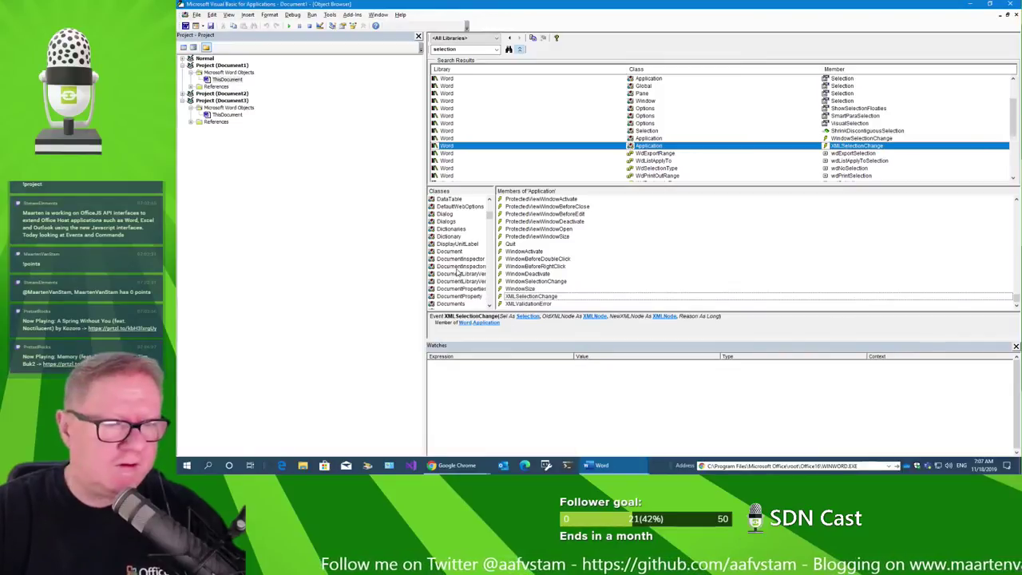
Show the Document class members and view its read-only Application property details.
left_click(458, 252)
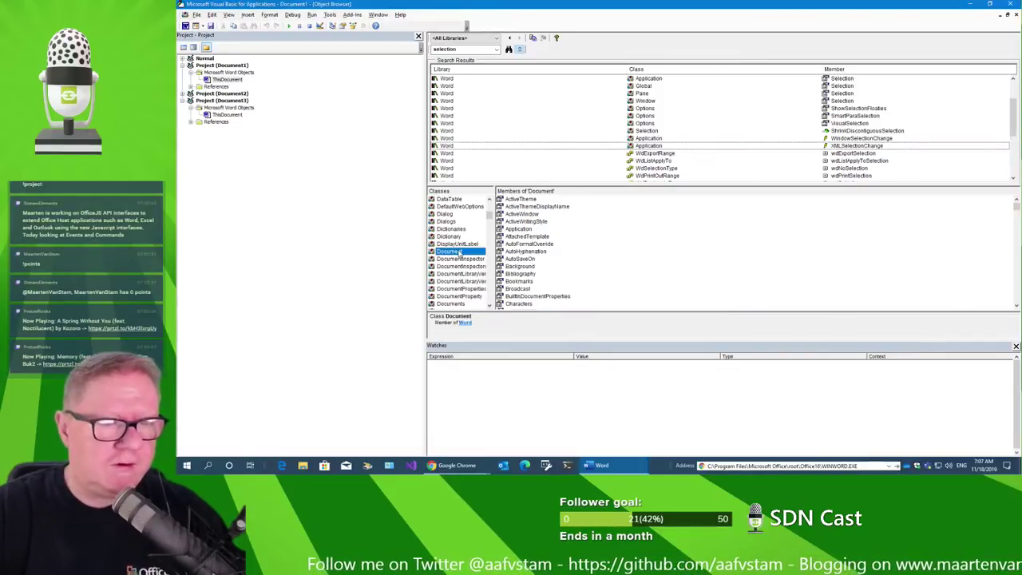
left_click(624, 230)
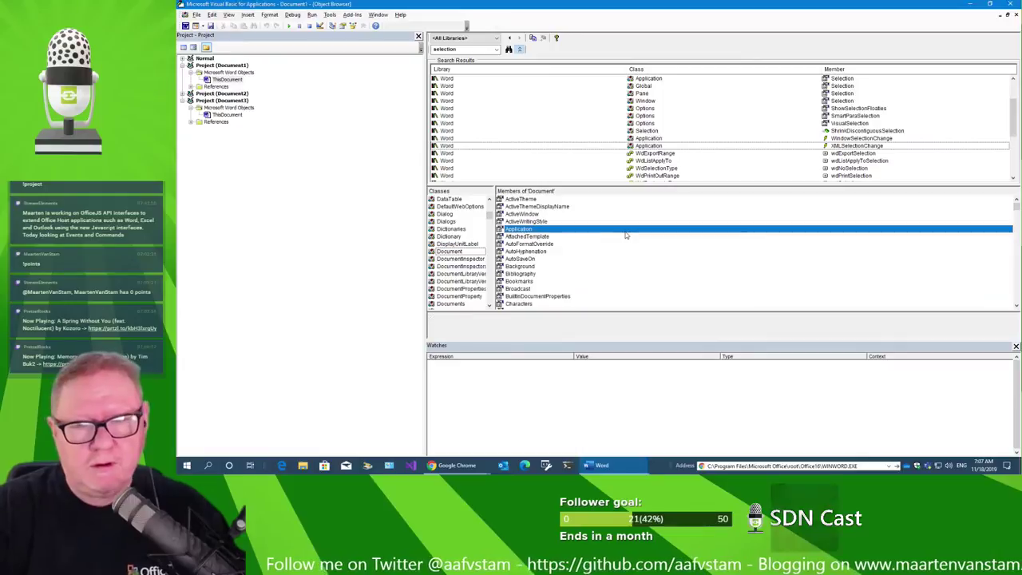
left_click_drag(1017, 207, 1016, 299)
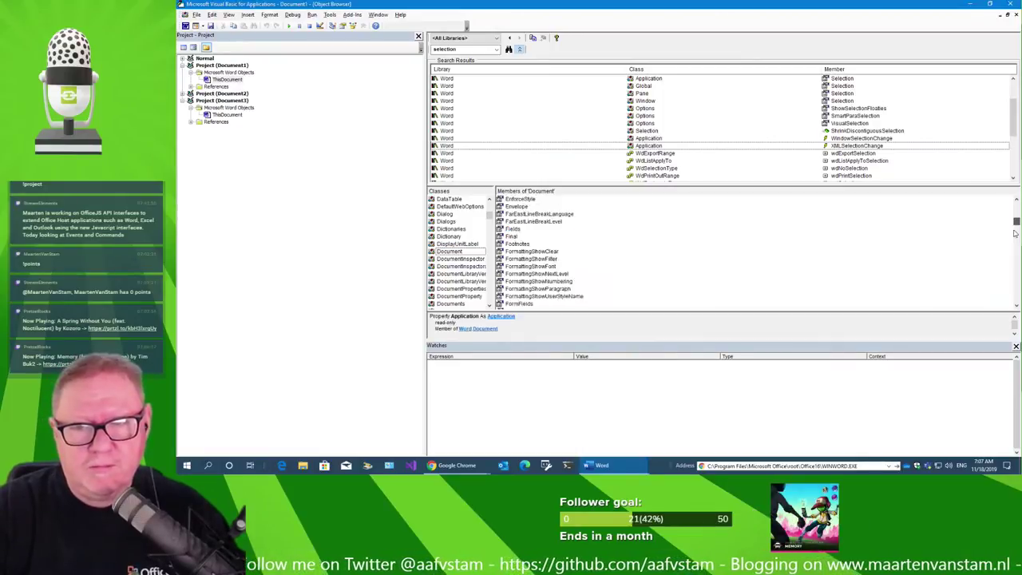
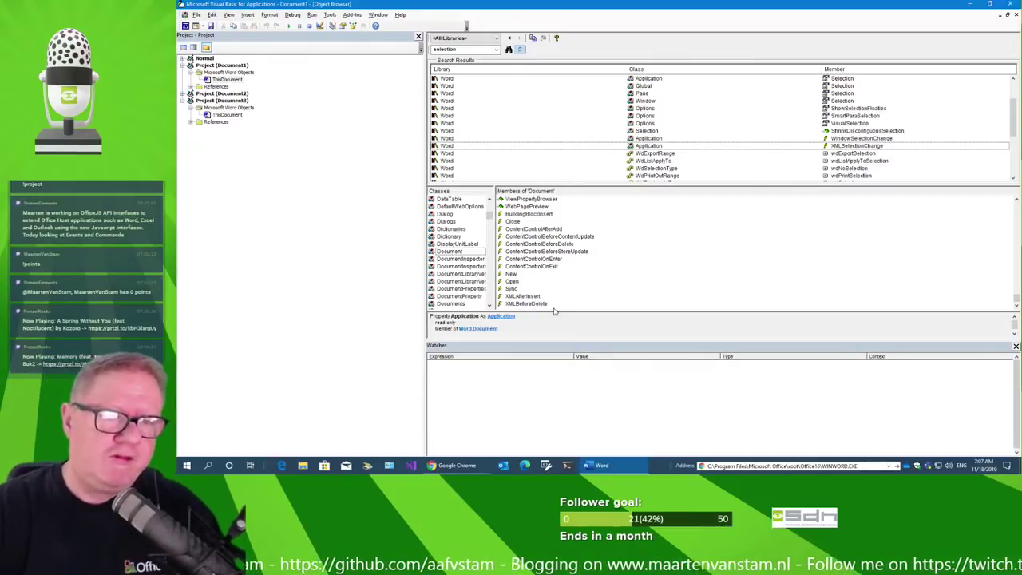
Review the Document class's Sync, Open and New events in the Object Browser.
left_click(513, 289)
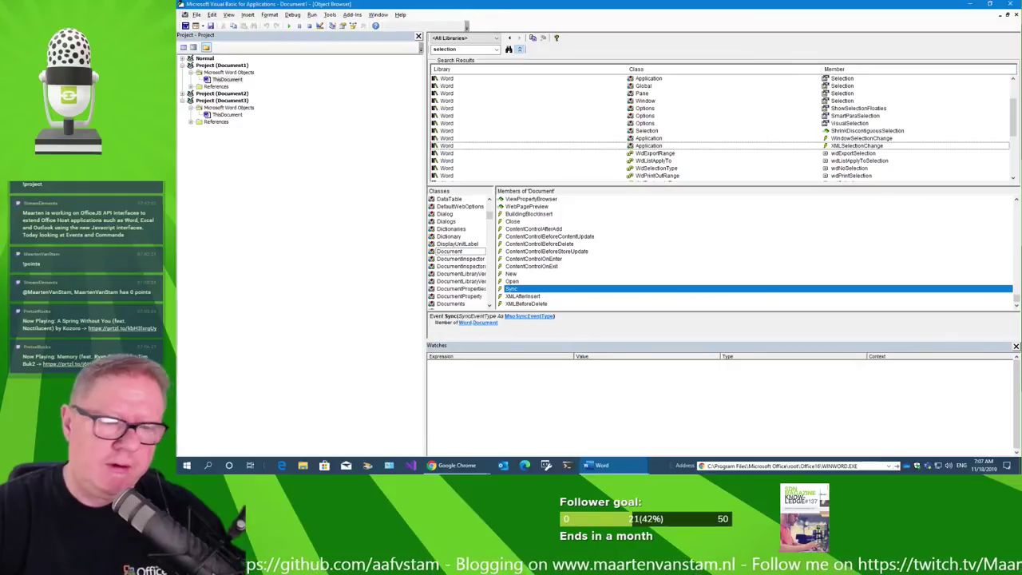
left_click(794, 465)
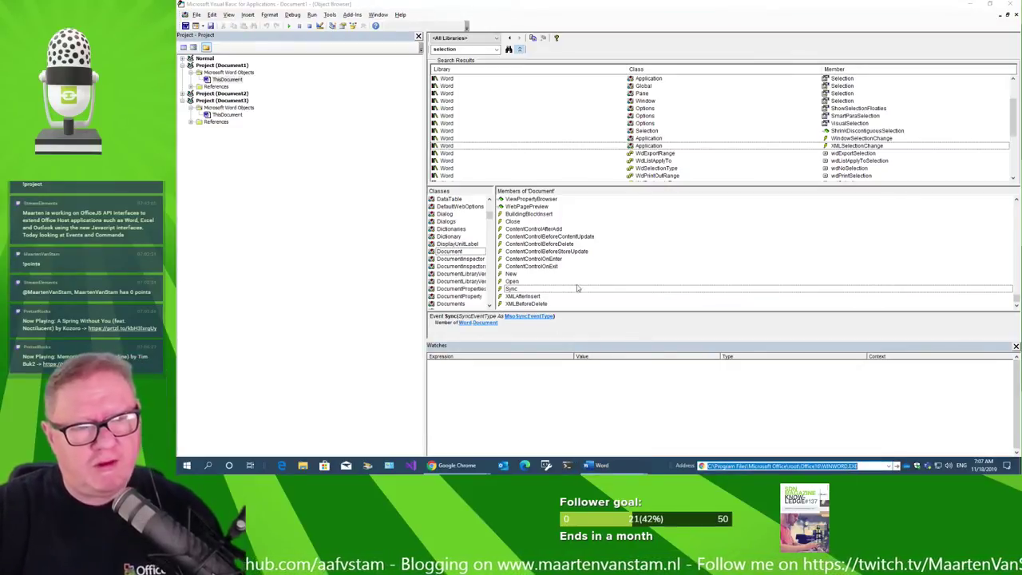
left_click(537, 282)
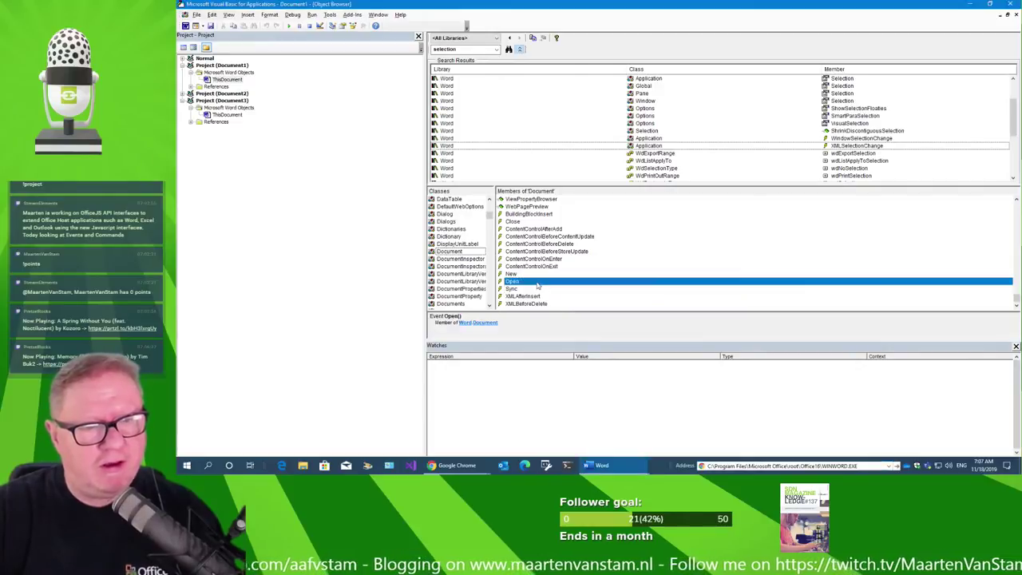
left_click(539, 274)
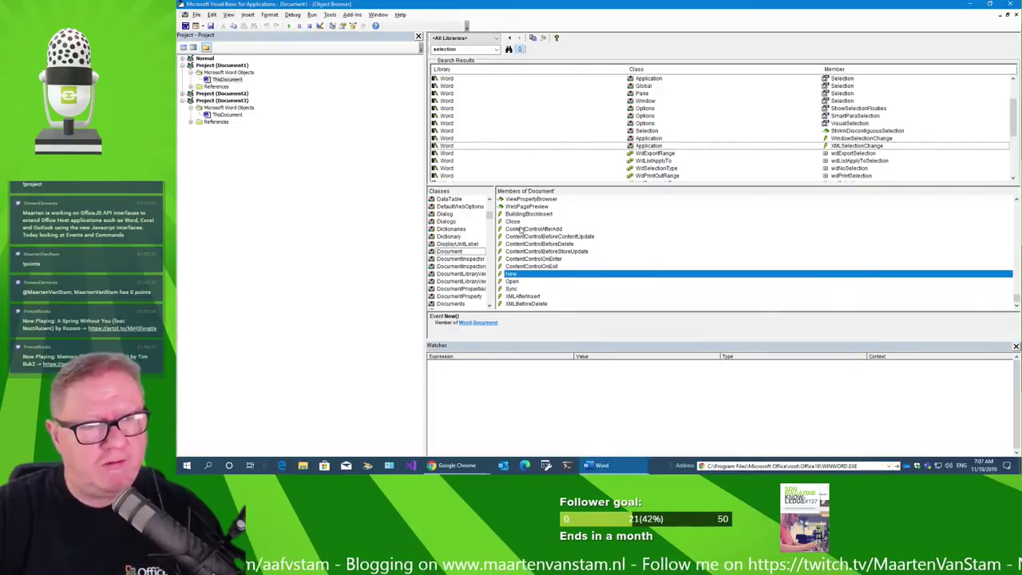
Glance back at the Stack Overflow answer's code, then bring blank Document3 forward.
key("alt+Tab")
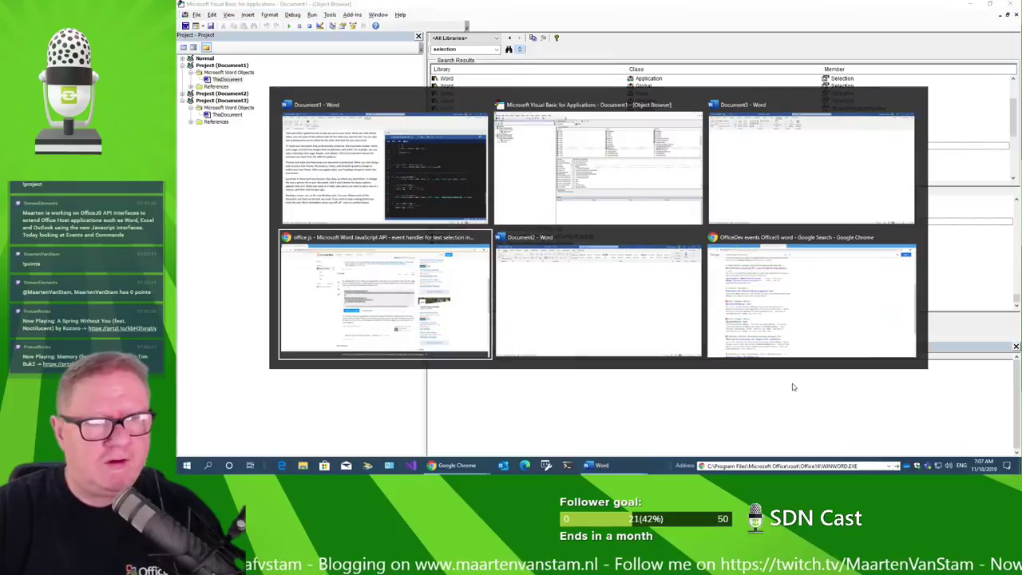
key("alt+Tab")
key("alt+shift+Tab")
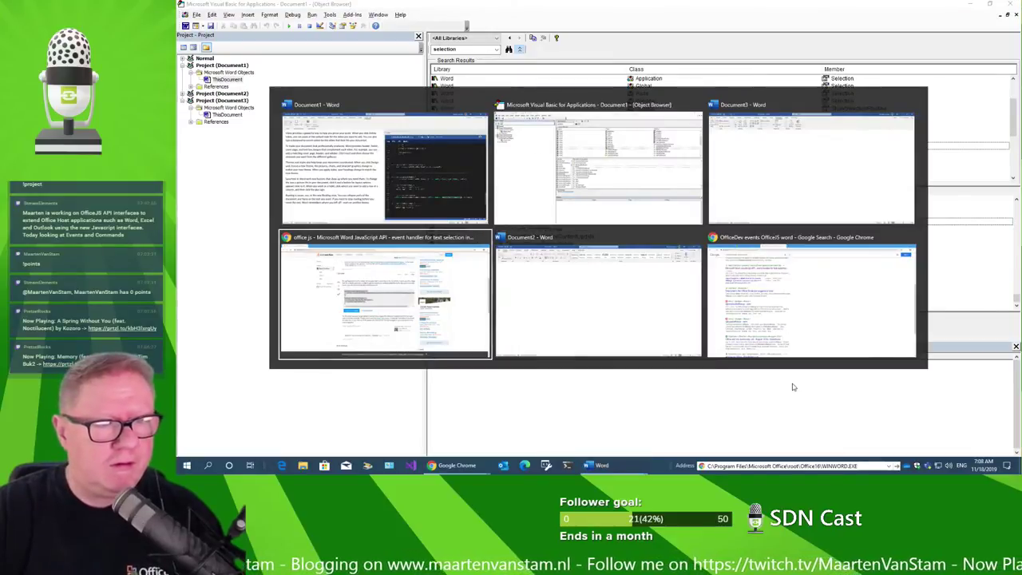
left_click(622, 222)
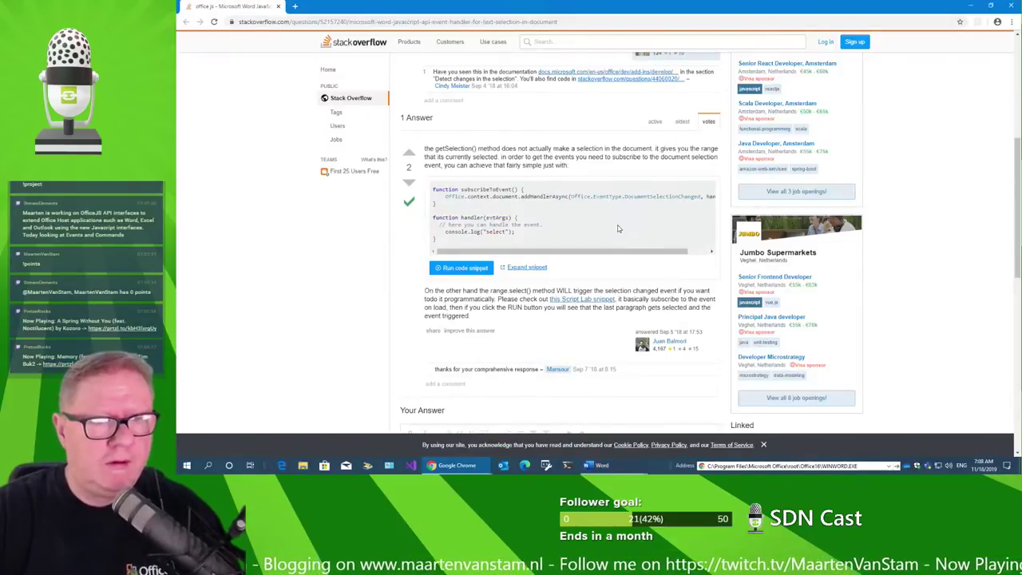
scroll(617, 230, "up", 1)
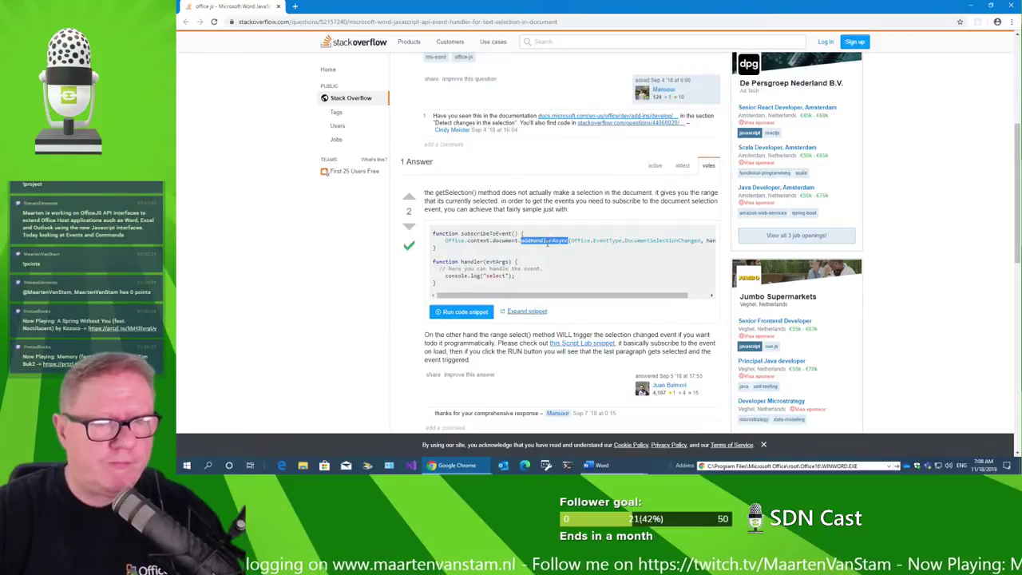
key("alt+Tab")
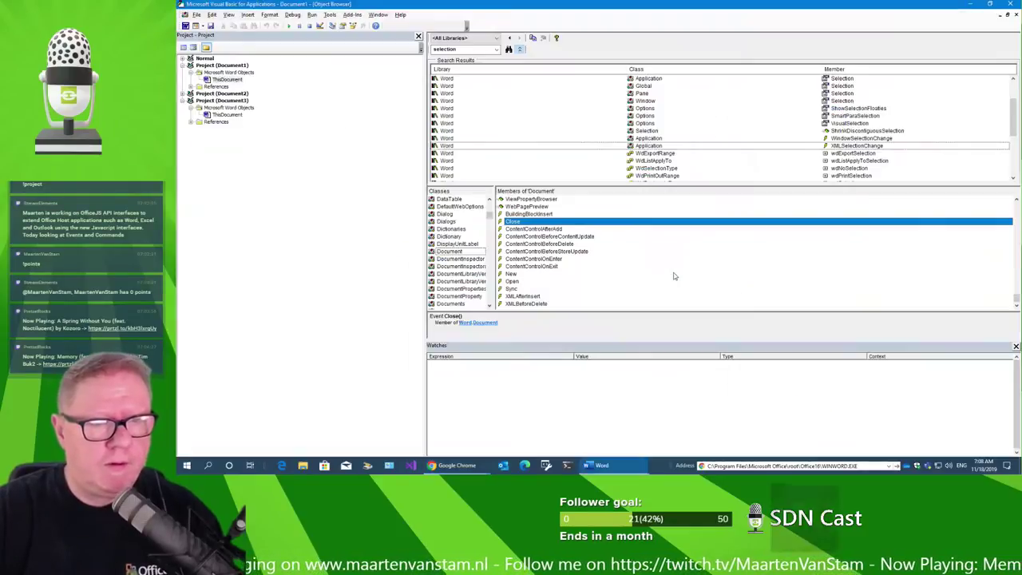
key("alt+Tab")
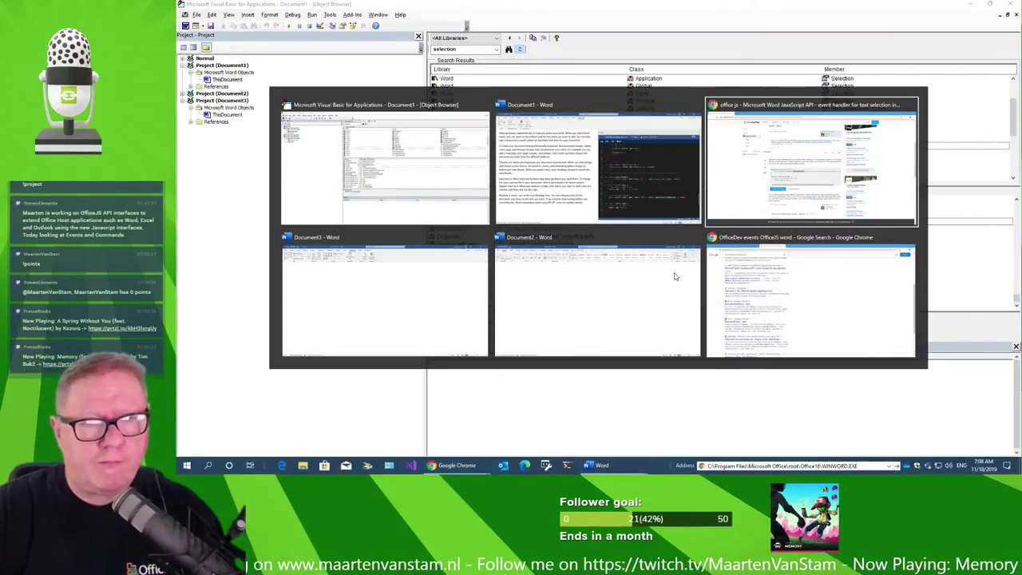
key("alt+Tab")
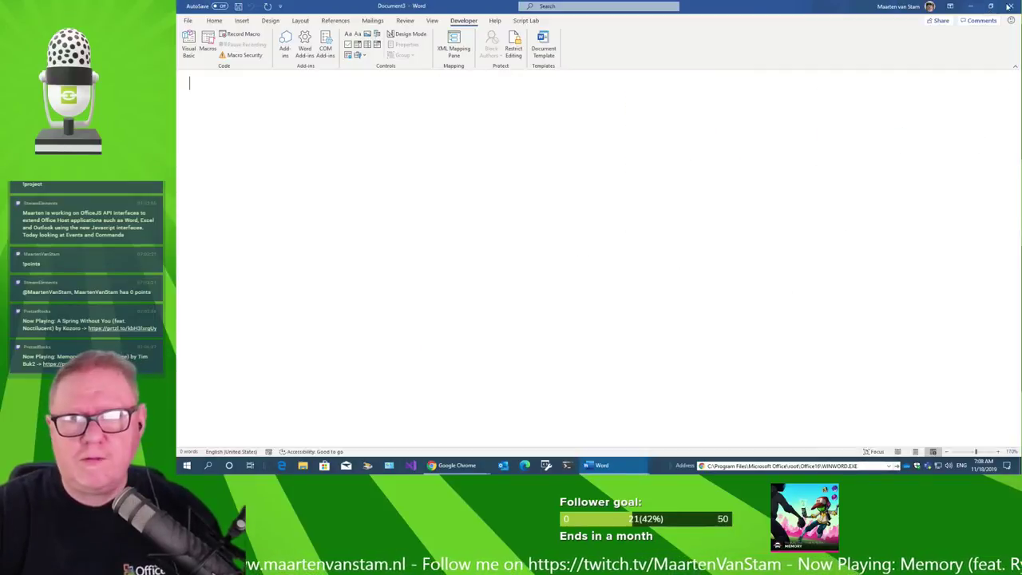
In Document1's Script Lab code, highlight ContentControlAdded and the EventType occurrences on line 154.
key("alt+Tab")
key("alt+Tab")
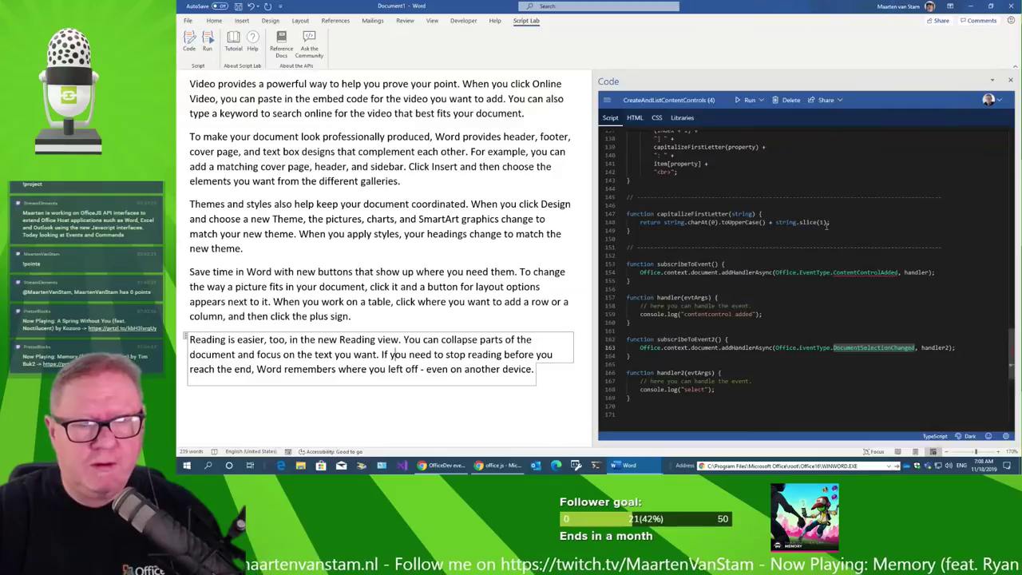
left_click(894, 239)
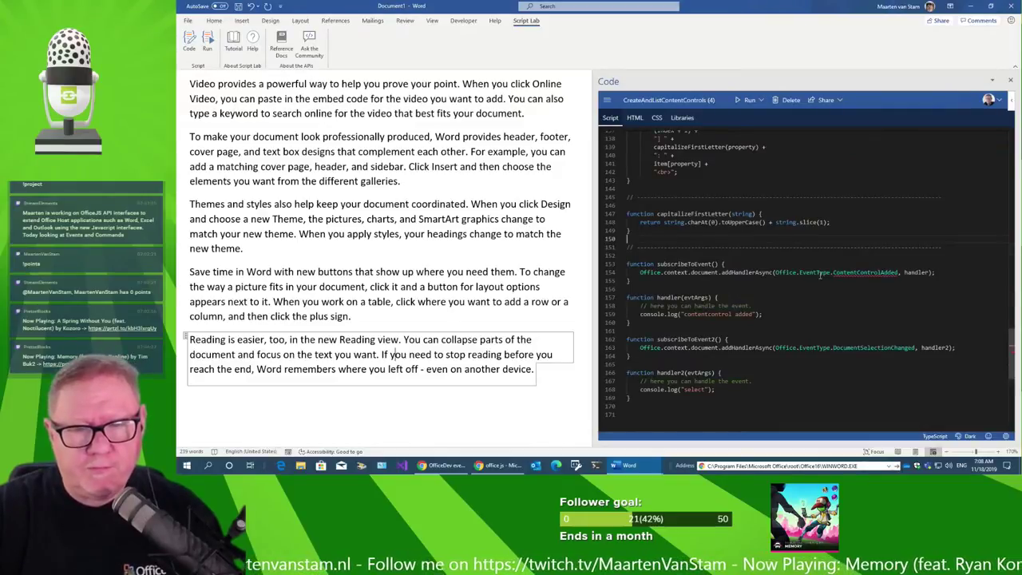
double_click(863, 272)
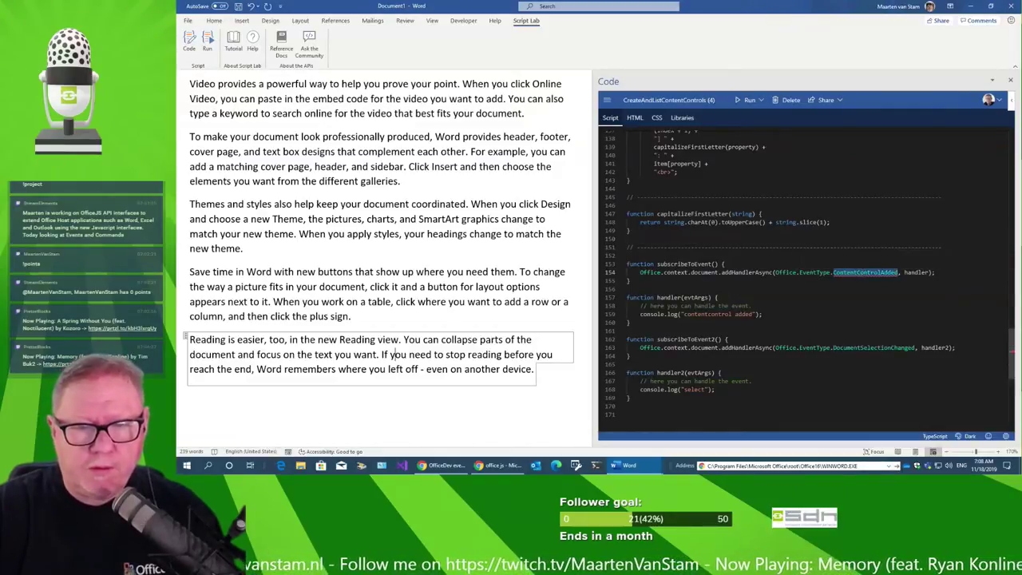
left_click(834, 272)
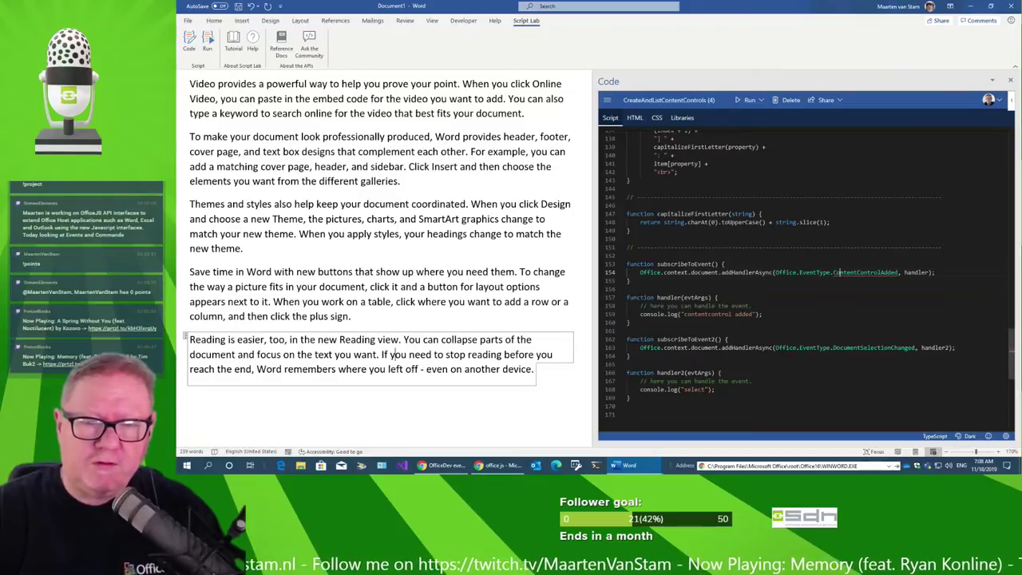
left_click(830, 273)
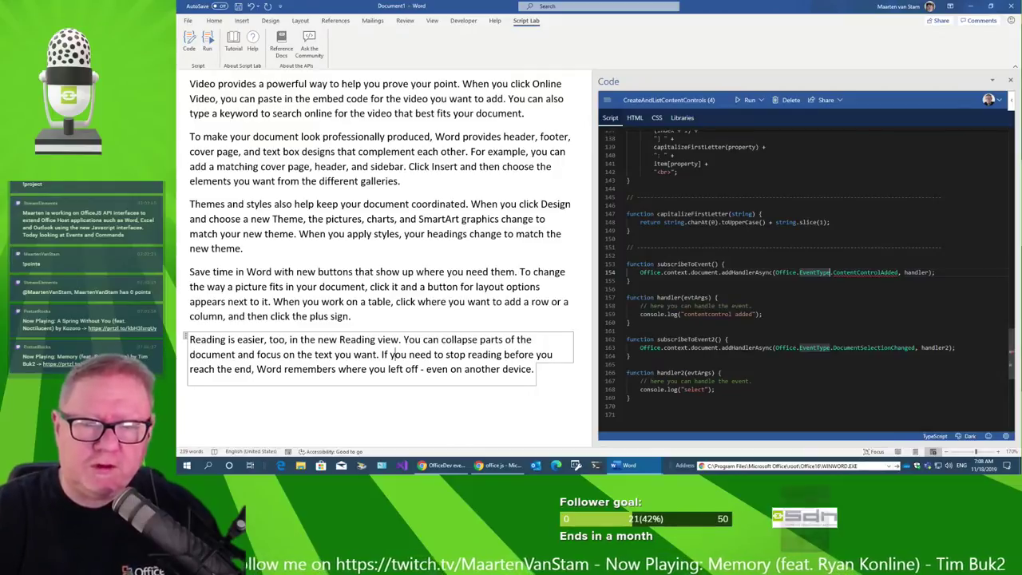
Select the Office.EventType.ContentControlAdded reference on line 154 and focus the taskbar Address bar.
double_click(877, 272)
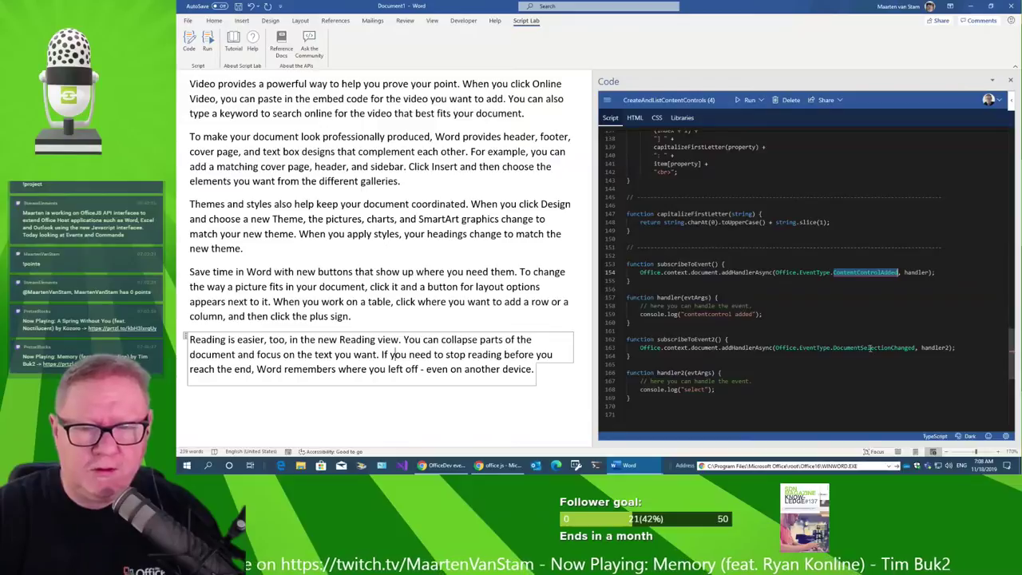
mouse_move(870, 348)
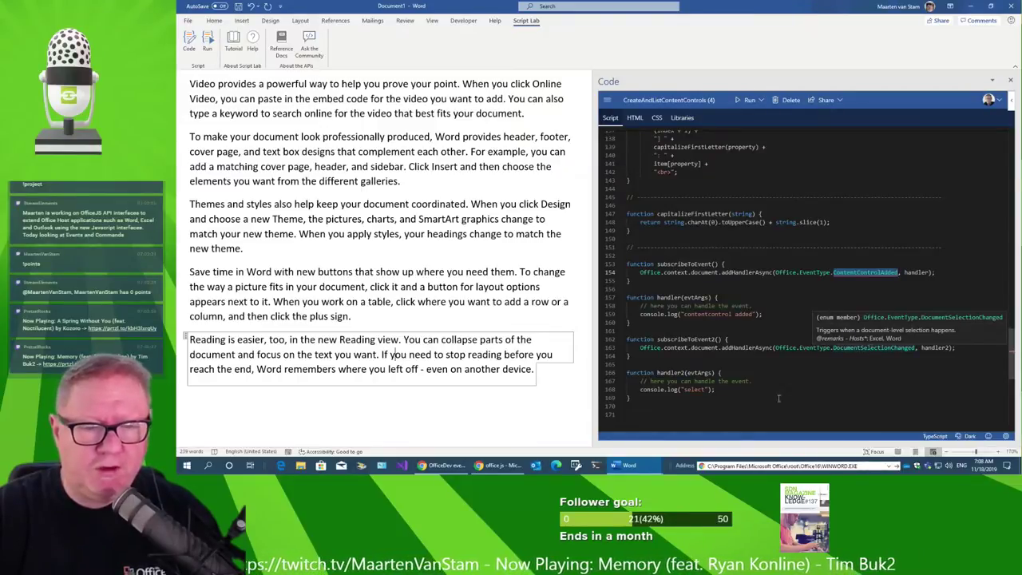
left_click(866, 307)
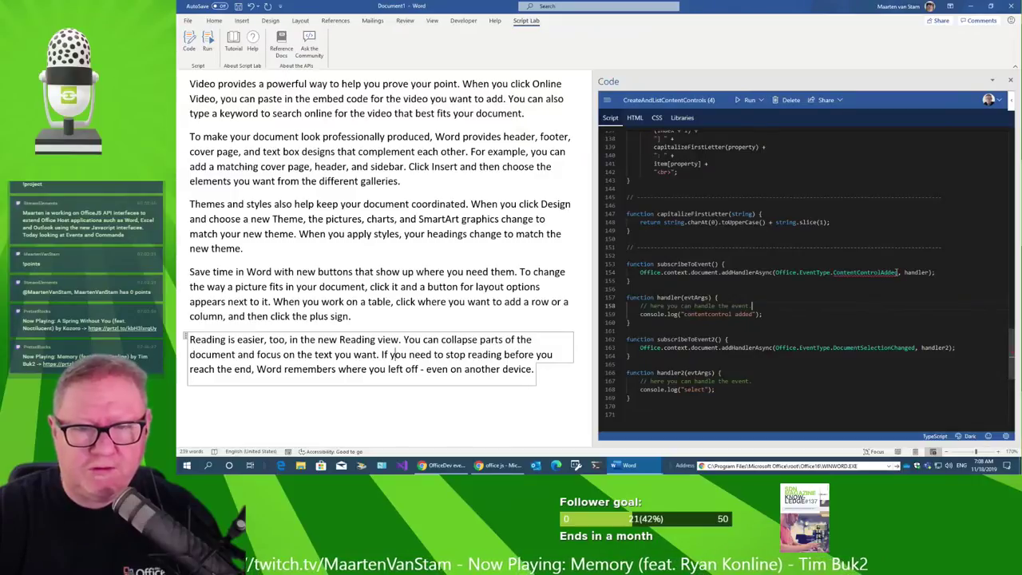
left_click_drag(897, 272, 812, 272)
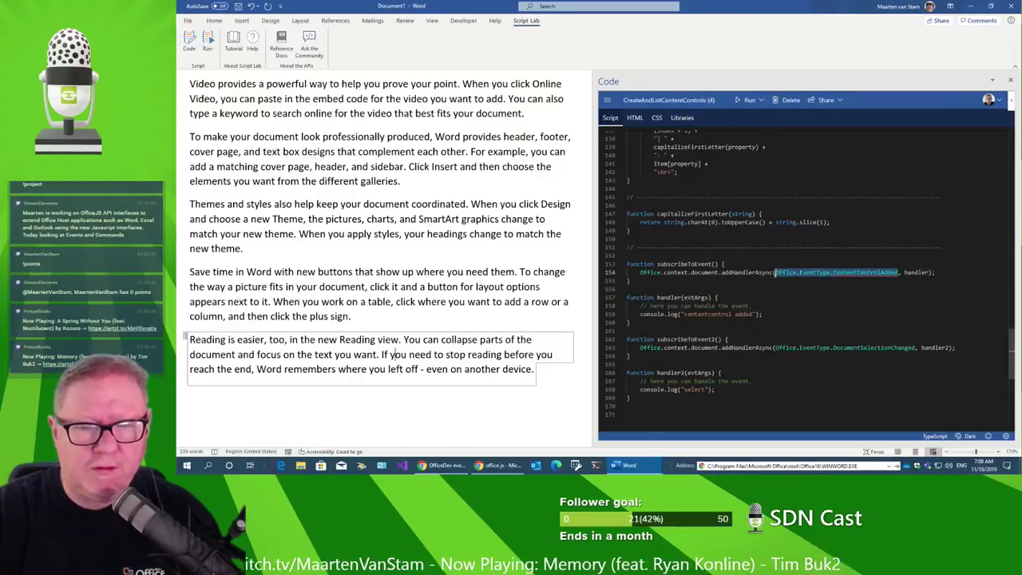
left_click(830, 465)
type("http://www.google.com/")
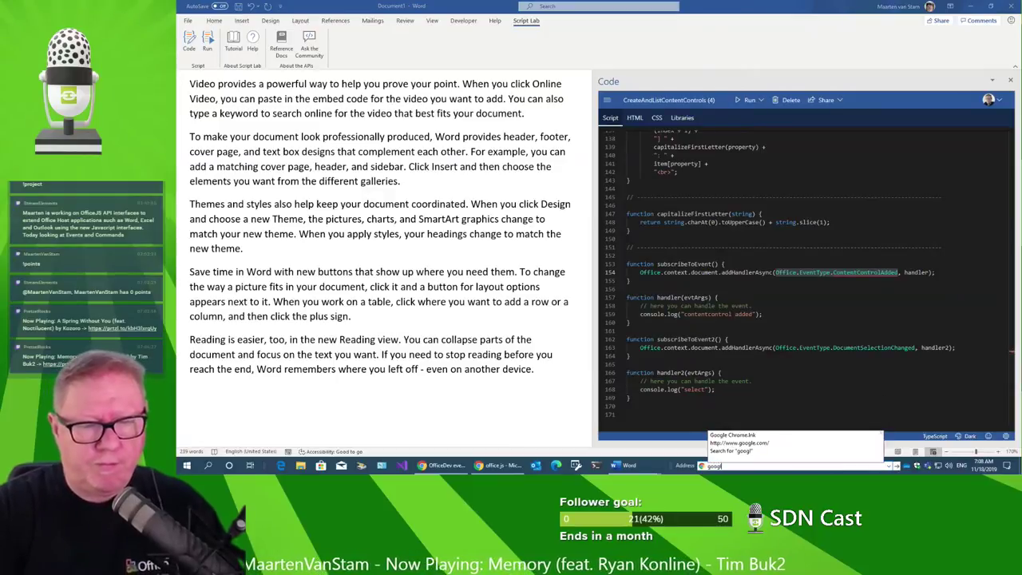
key("Return")
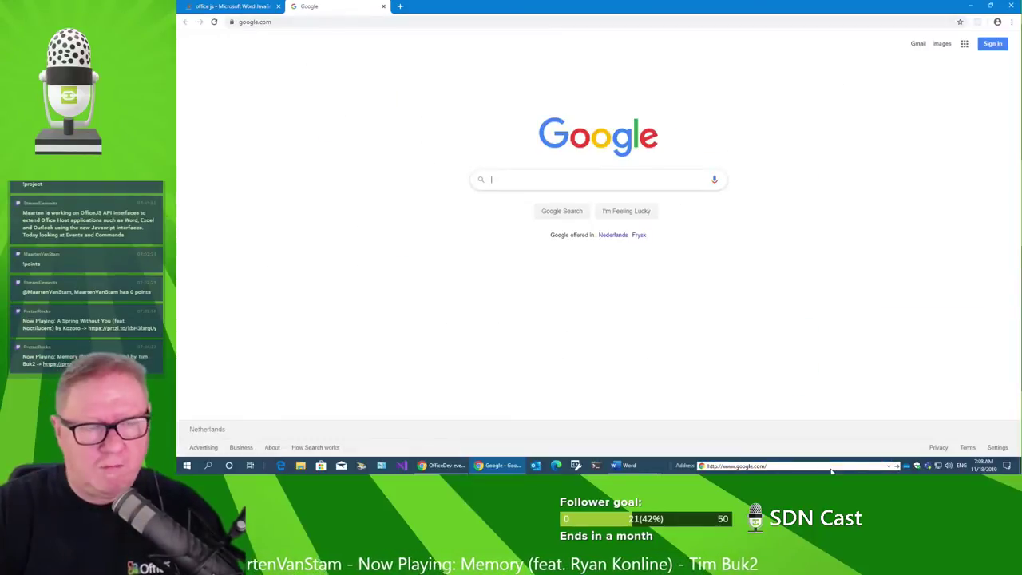
type("Office.EventType.ContentControlAdded")
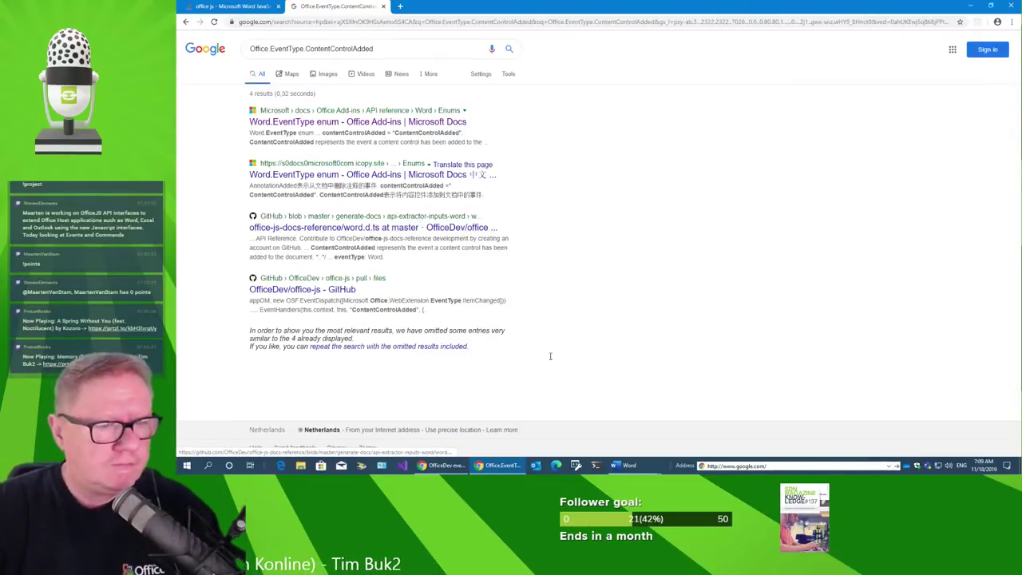
Open the OfficeDev office-js GitHub result and note its Nov 17 2017 date.
left_click(334, 291, "shift")
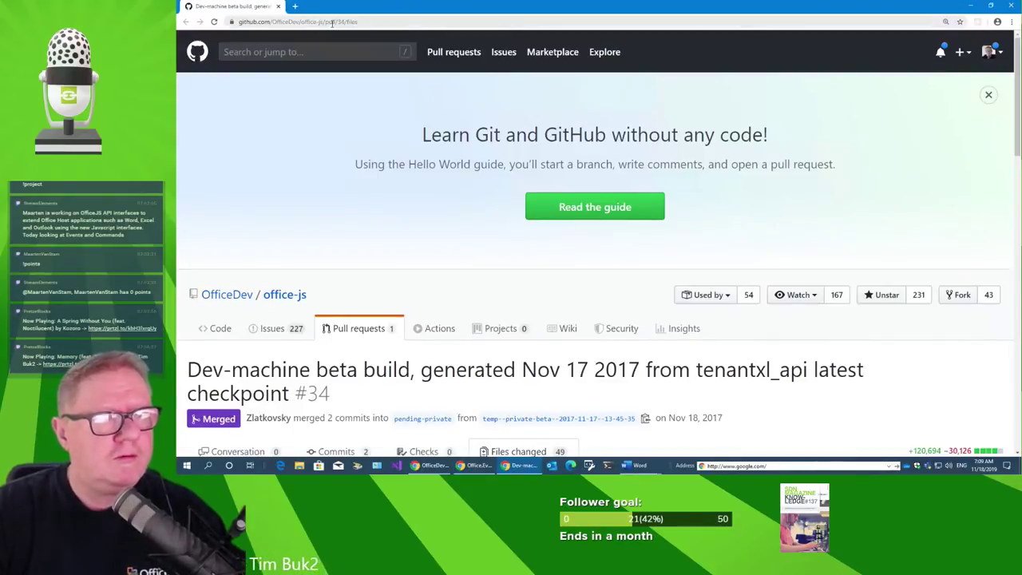
scroll(538, 246, "down", 3)
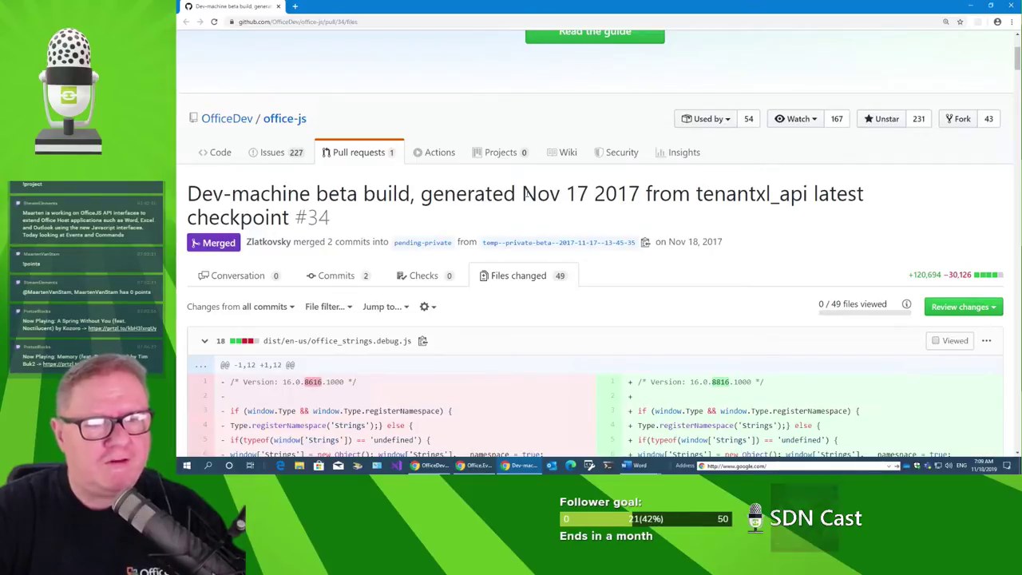
left_click_drag(522, 193, 641, 199)
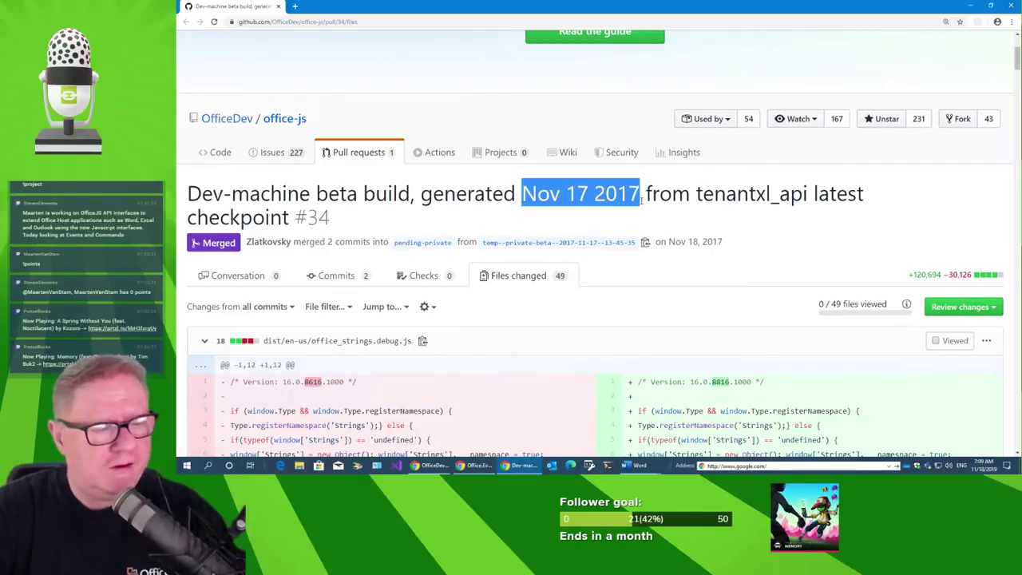
left_click(721, 215)
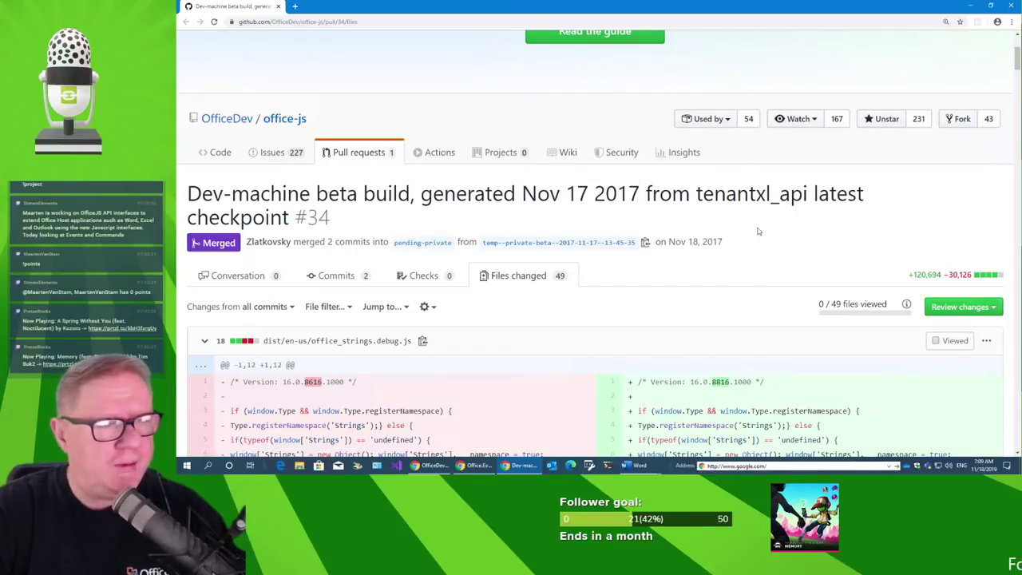
Browse the pull request's file diffs down to the outlook strings files, then bring up the VBA editor.
scroll(743, 234, "down", 2)
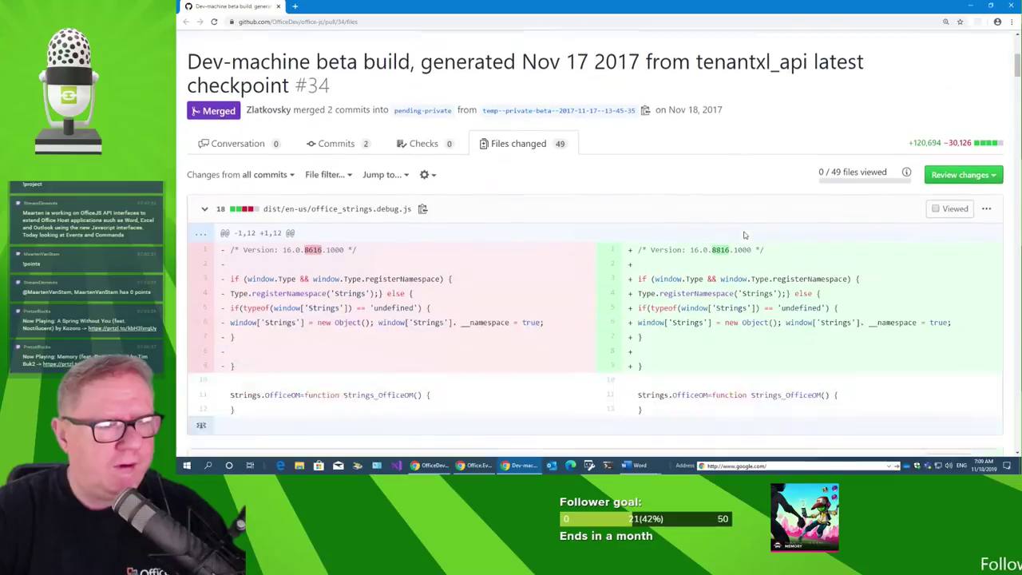
scroll(744, 233, "down", 1)
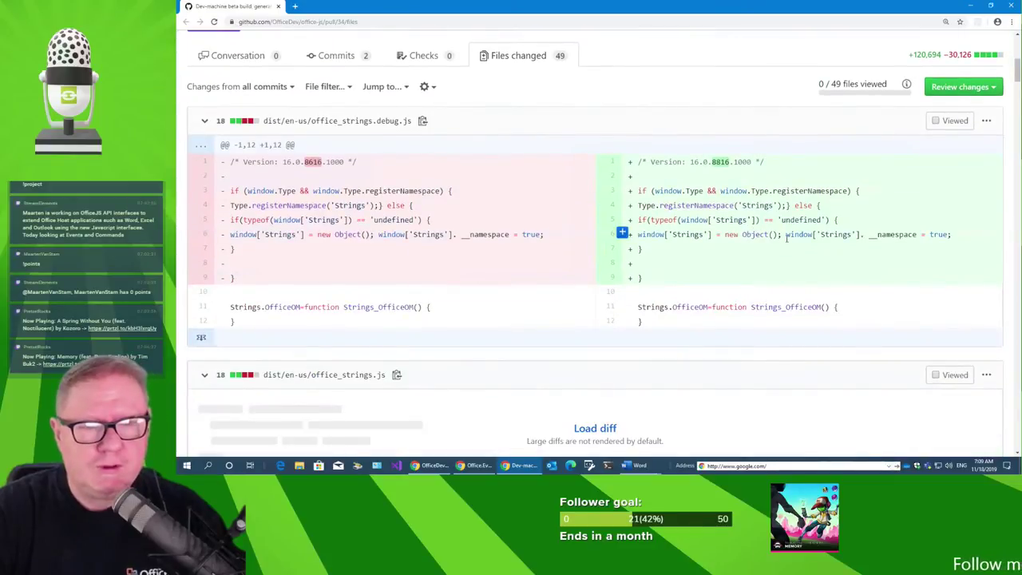
scroll(787, 242, "down", 2)
scroll(786, 238, "up", 2)
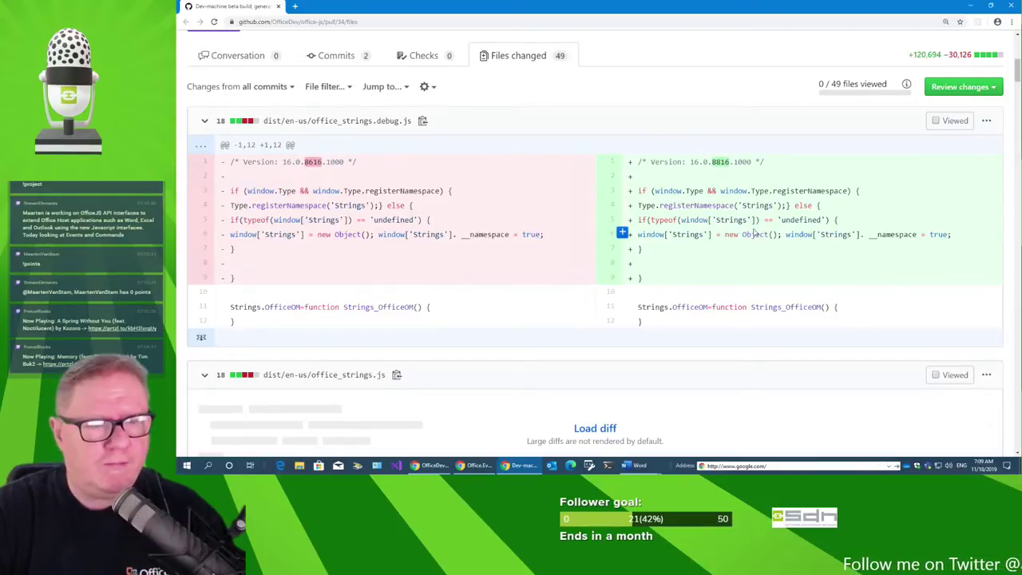
scroll(753, 233, "down", 2)
scroll(754, 231, "down", 2)
scroll(755, 229, "down", 2)
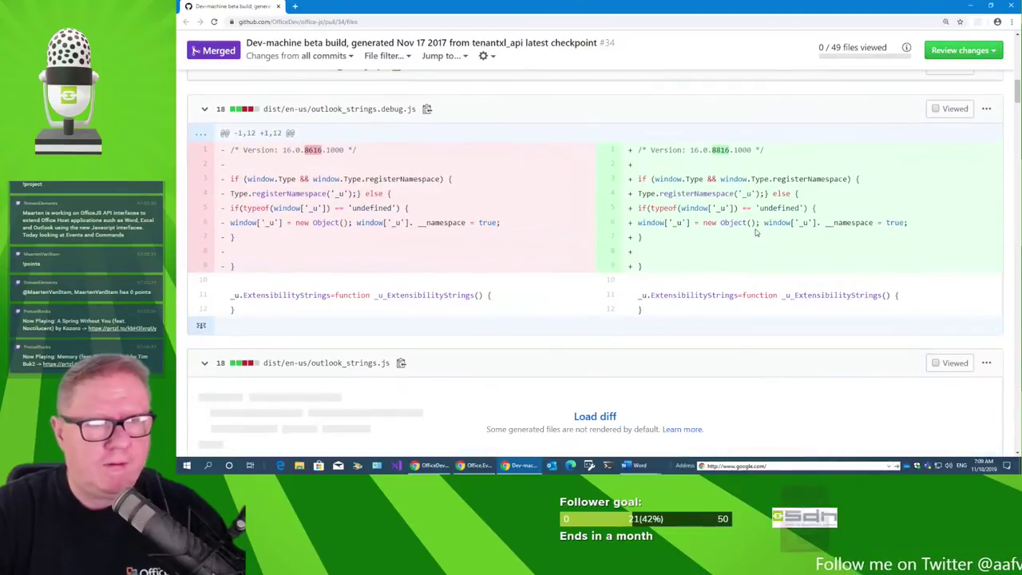
scroll(755, 229, "down", 1)
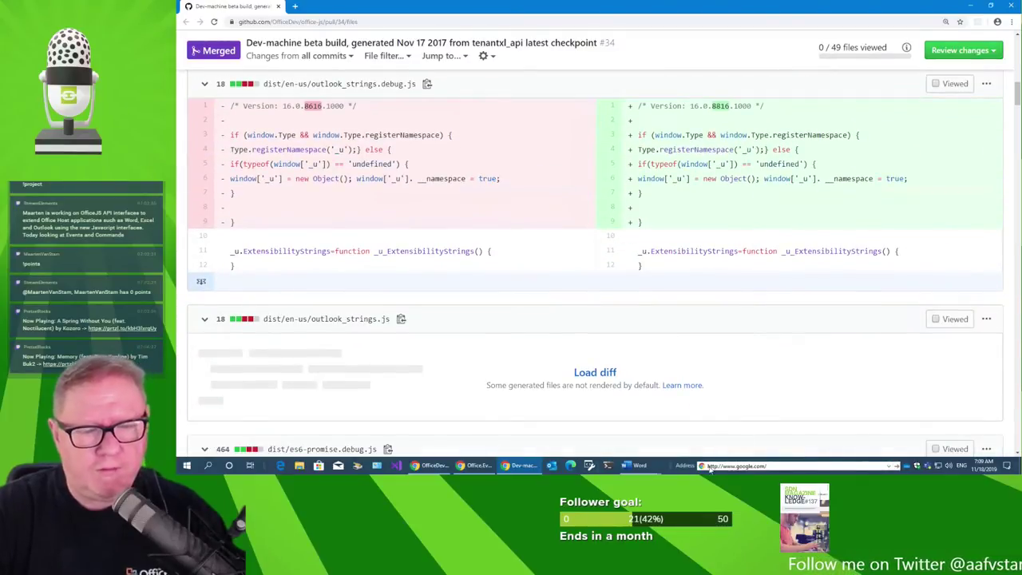
mouse_move(639, 465)
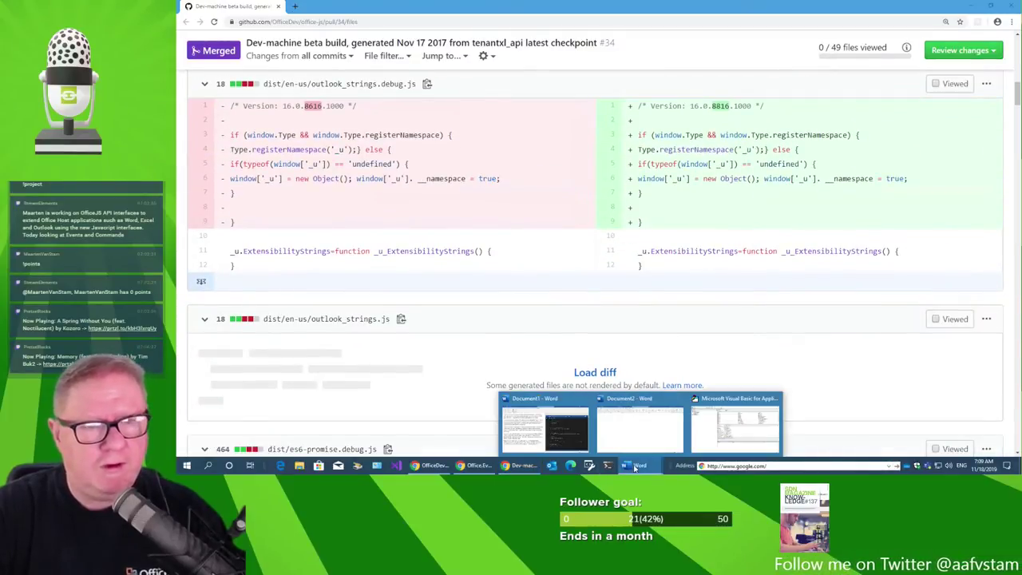
left_click(564, 432)
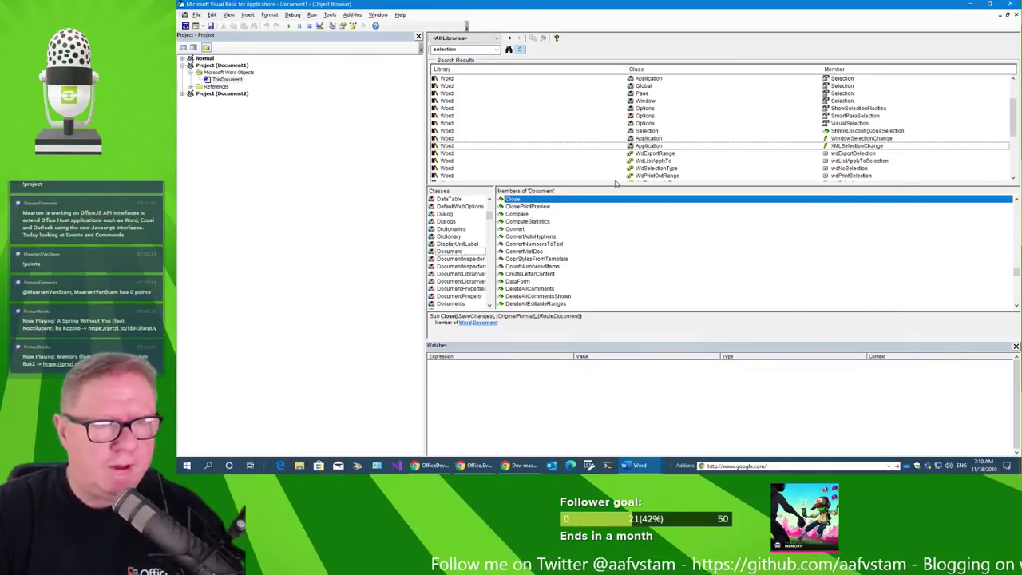
Minimize the VBA editor and check Word's Account page: version 1912, Office Insider.
left_click(971, 5)
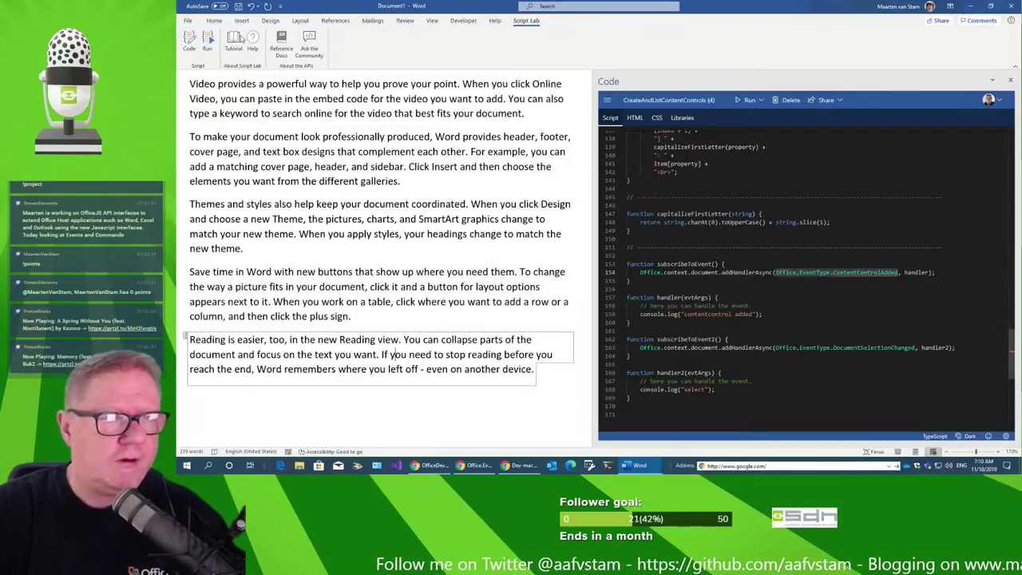
left_click(188, 22)
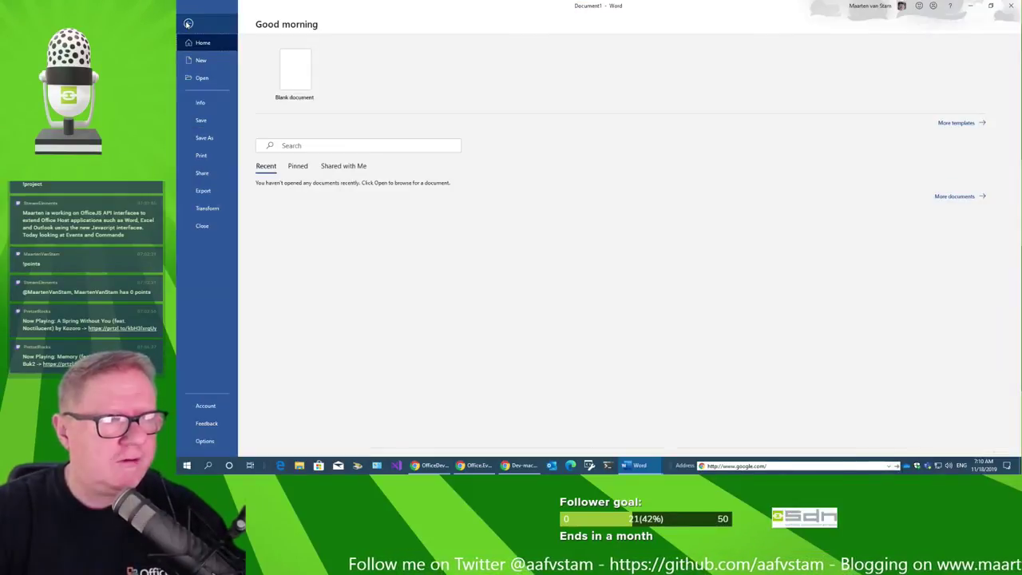
left_click(205, 406)
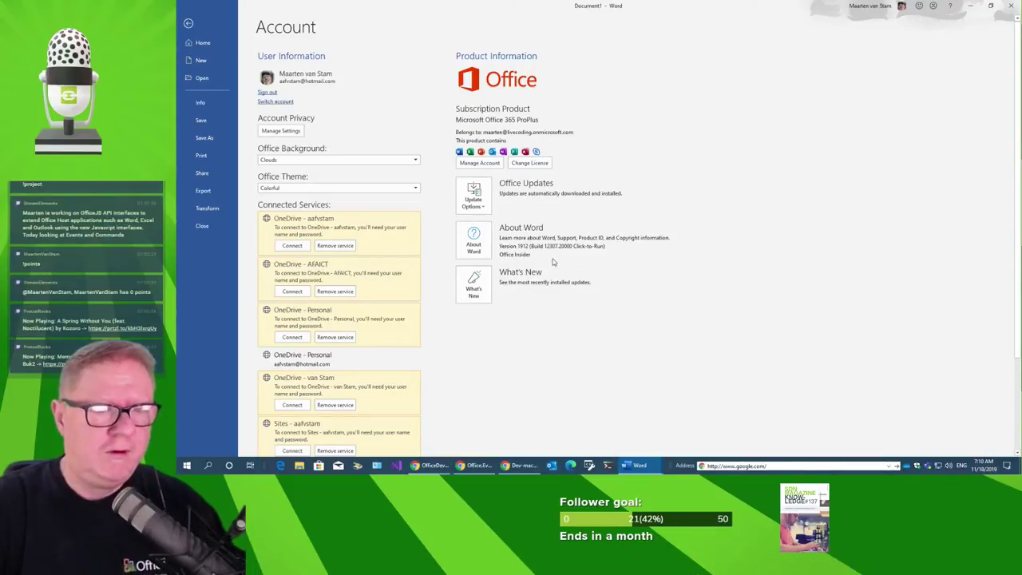
Cycle through the open windows and return from the Account page to the document.
key("alt+F11")
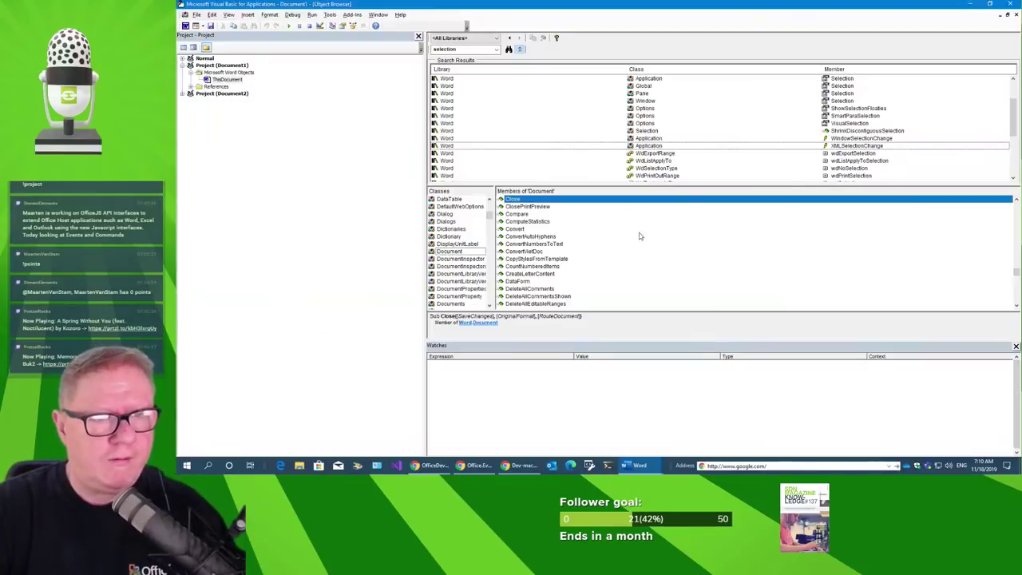
key("alt+Tab")
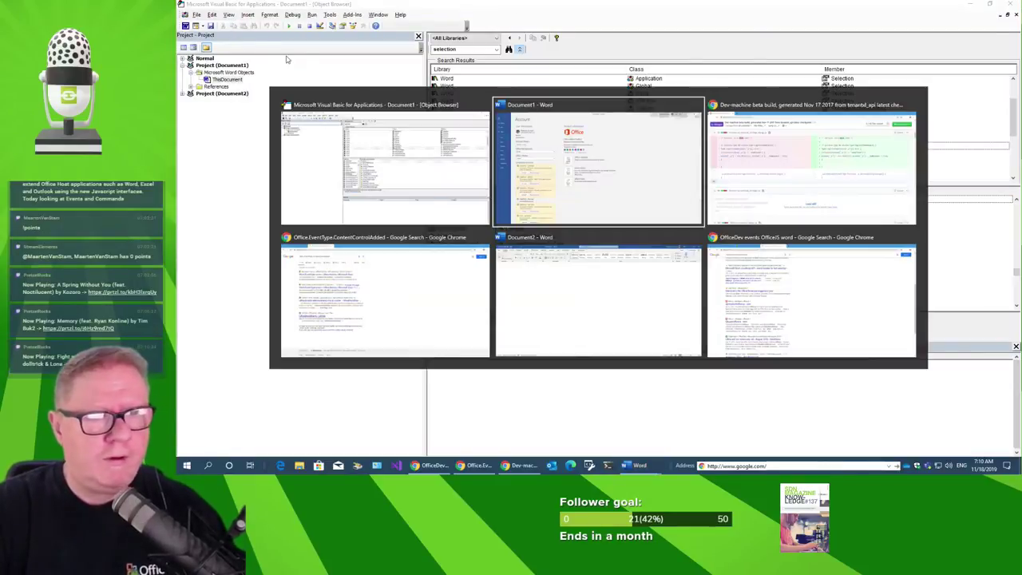
key("alt+Tab")
key("Tab")
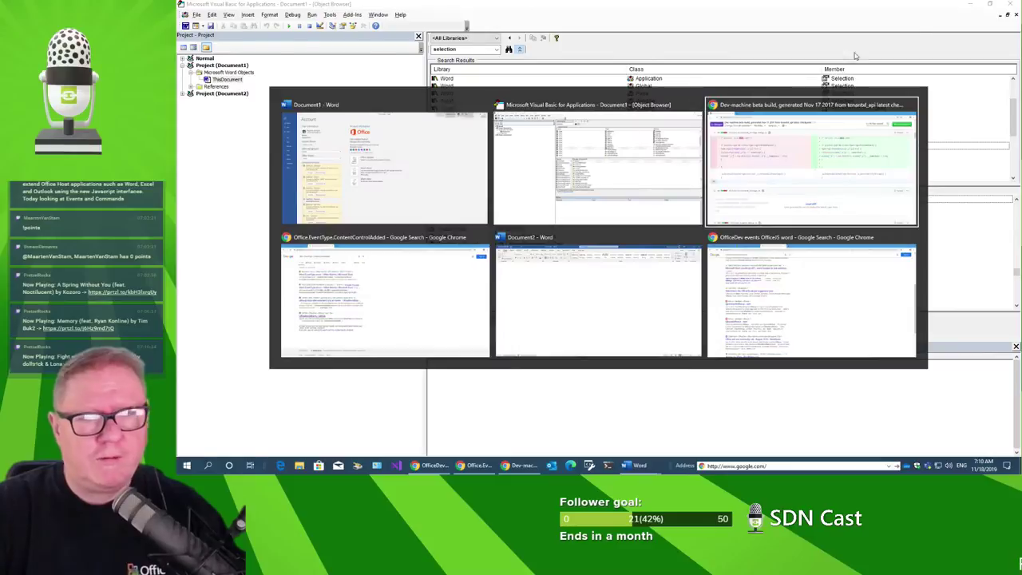
left_click(968, 8)
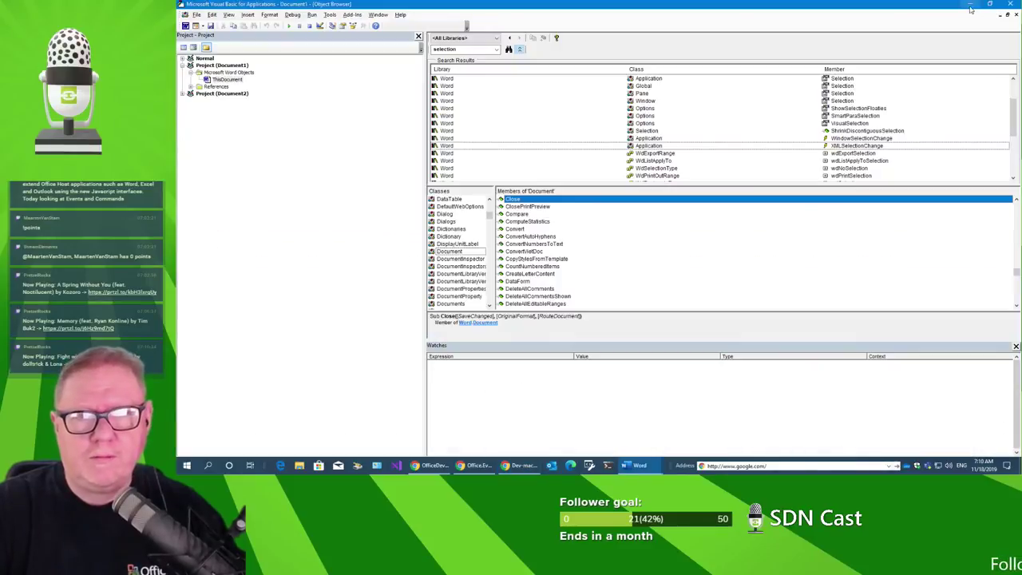
left_click(970, 8)
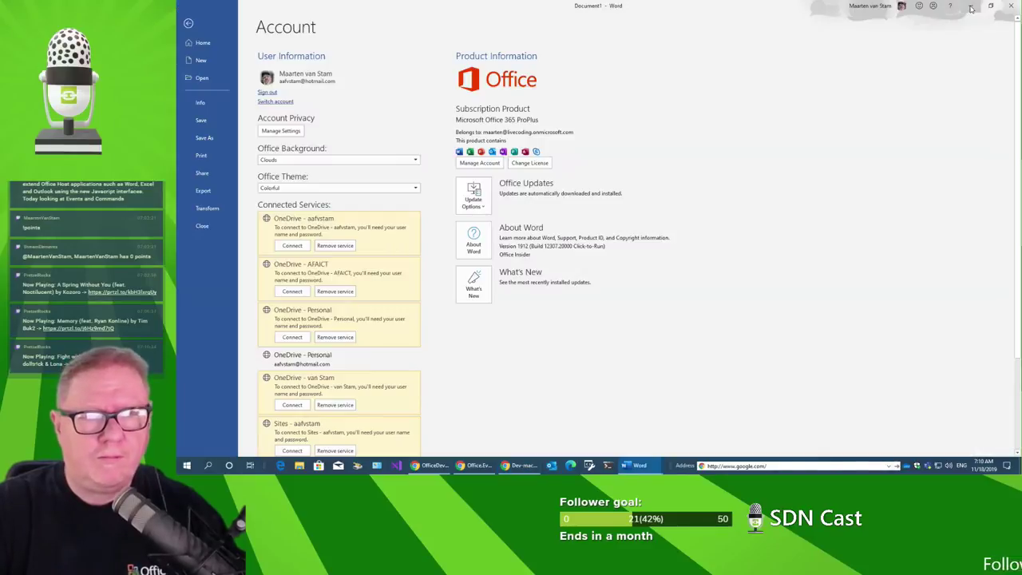
left_click(188, 25)
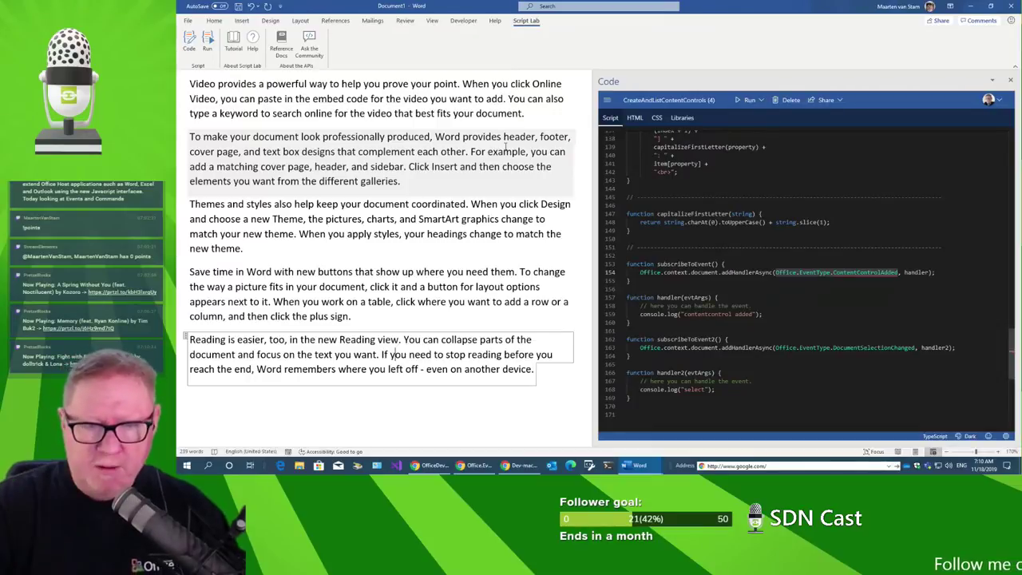
Switch to the GitHub pull request and scroll to the dist/excel-web-16.00 and excel-win32-16.01 diffs.
key("alt+Tab")
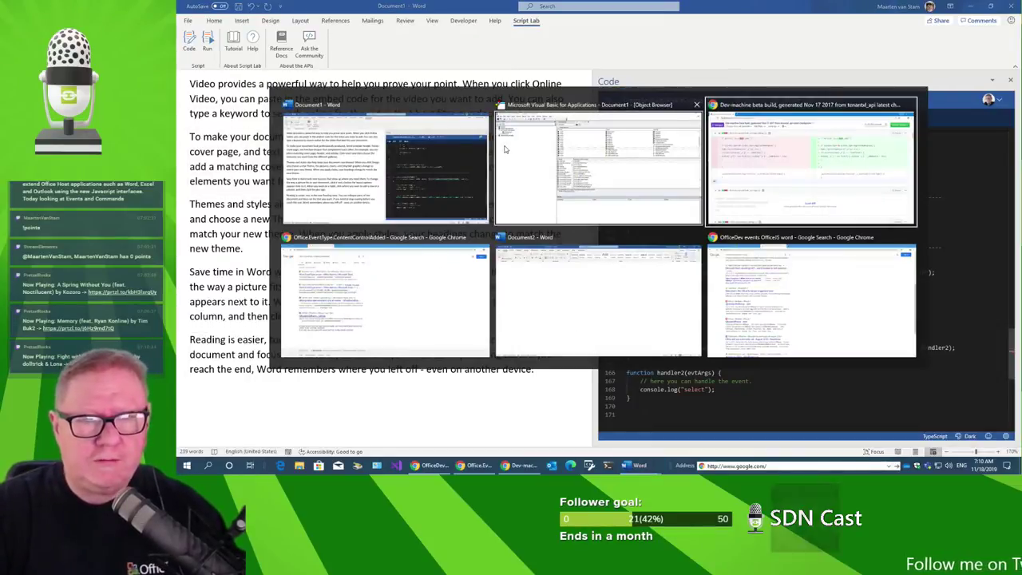
scroll(673, 210, "down", 5)
scroll(684, 213, "down", 3)
scroll(685, 213, "down", 2)
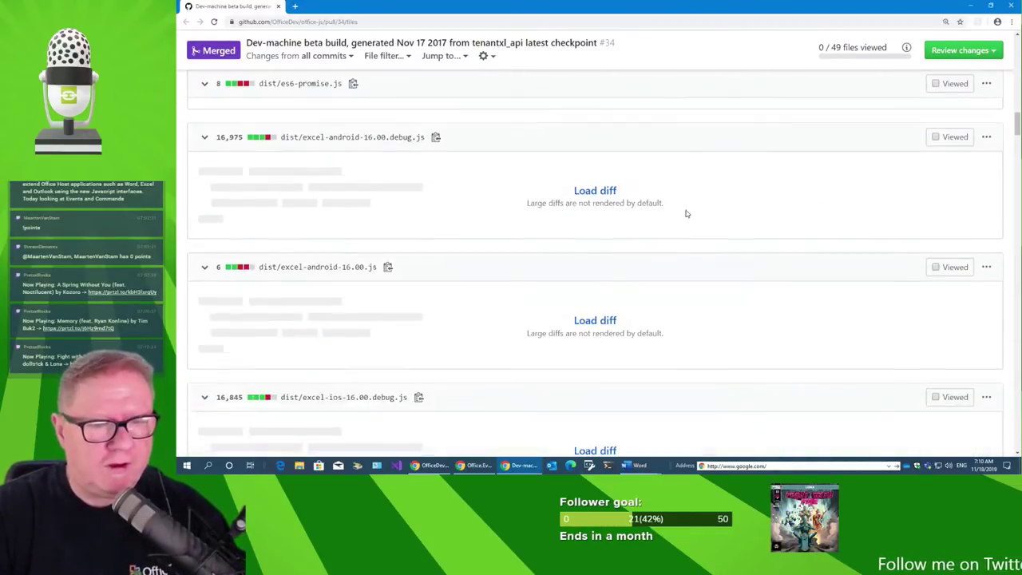
scroll(685, 214, "down", 3)
scroll(686, 216, "down", 2)
scroll(688, 213, "down", 2)
Scroll to the bottom of the pull request's file diff.
scroll(691, 210, "down", 1)
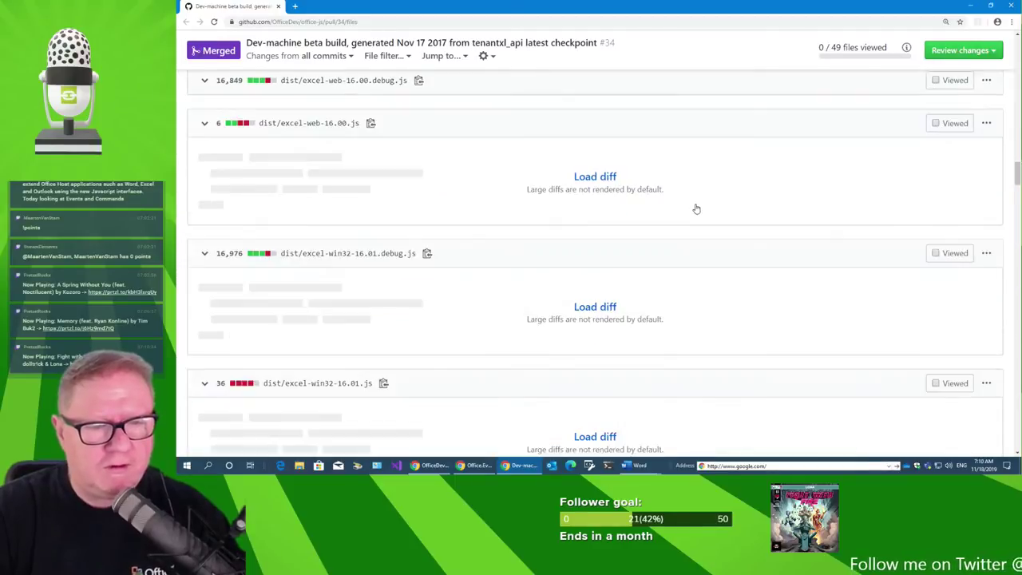
scroll(695, 209, "down", 3)
scroll(714, 201, "down", 2)
scroll(720, 200, "down", 2)
scroll(721, 200, "down", 2)
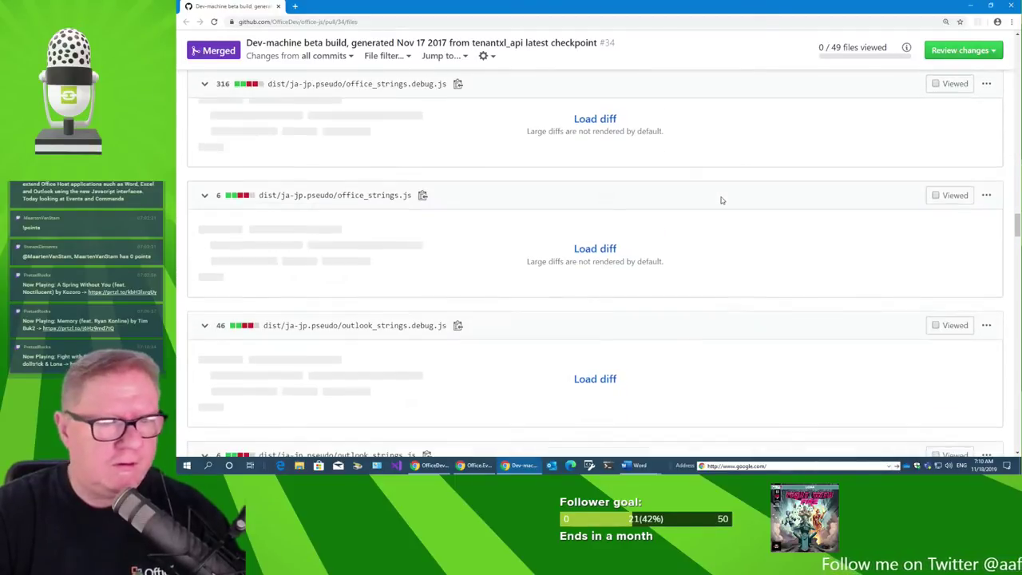
scroll(721, 201, "down", 2)
scroll(721, 200, "down", 2)
scroll(721, 201, "down", 2)
scroll(721, 200, "down", 4)
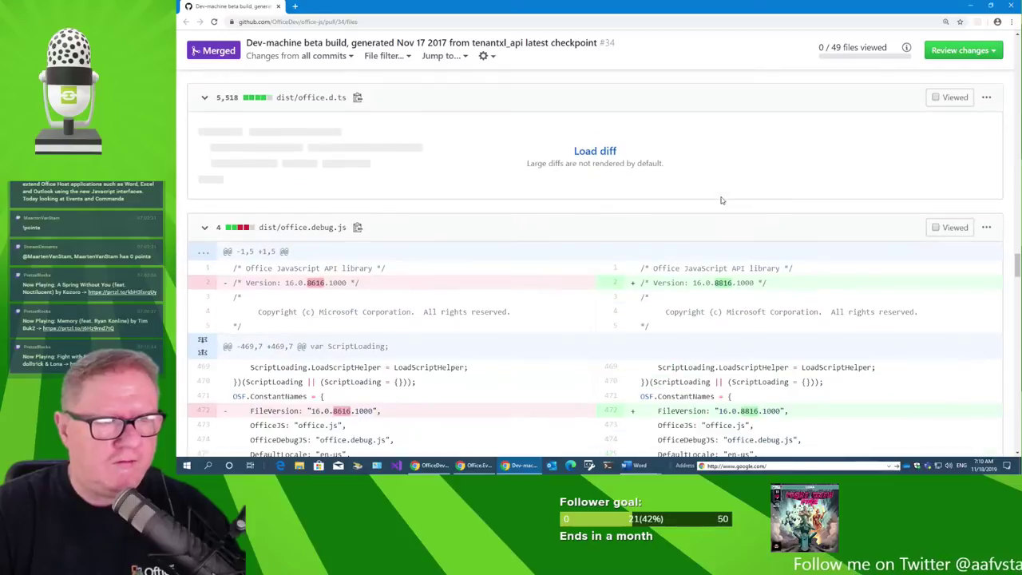
scroll(721, 200, "down", 2)
scroll(722, 201, "down", 2)
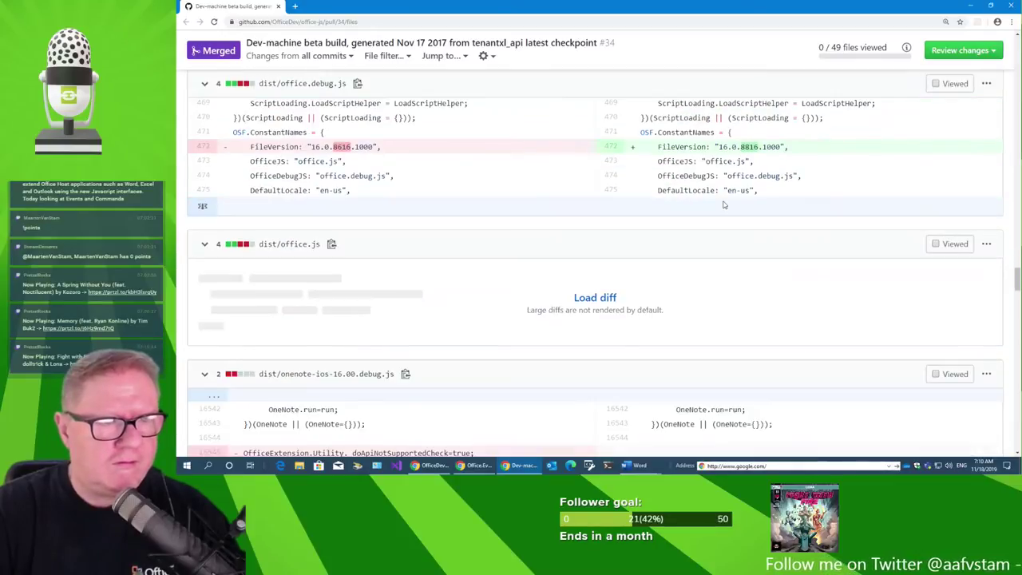
scroll(728, 206, "down", 2)
scroll(728, 209, "down", 3)
scroll(729, 209, "down", 2)
scroll(730, 210, "down", 2)
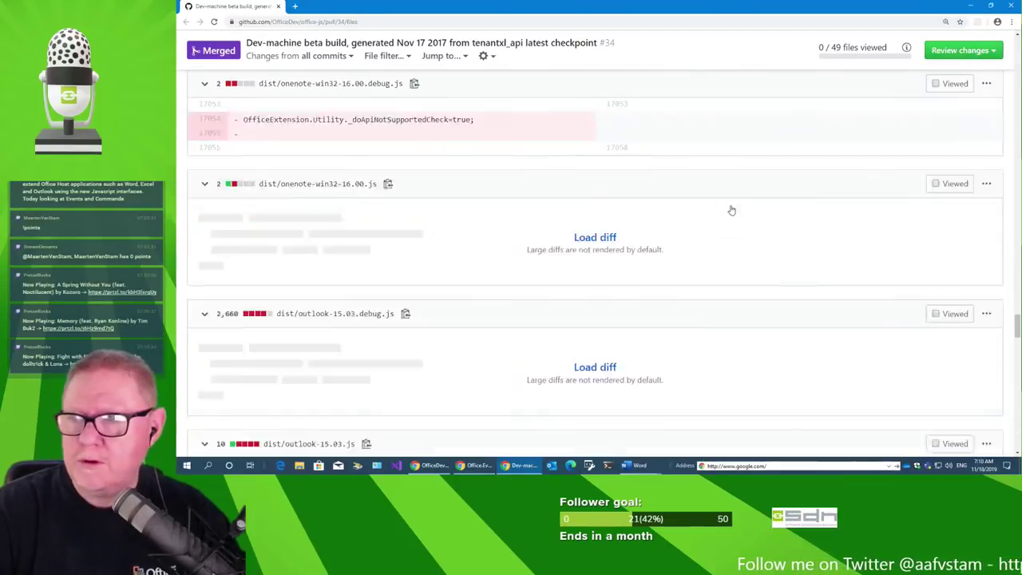
scroll(730, 210, "down", 2)
scroll(731, 209, "down", 2)
scroll(731, 209, "down", 2)
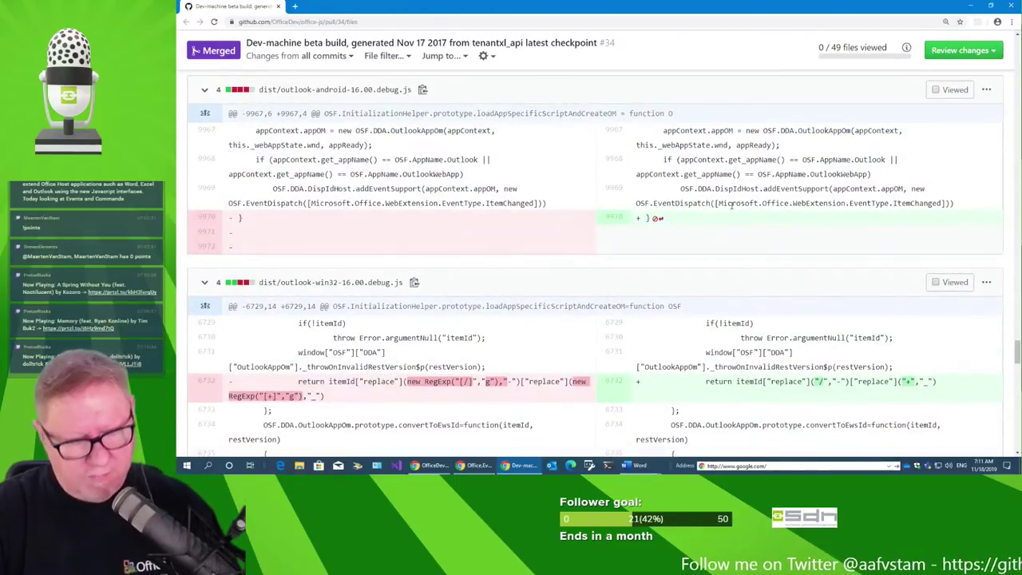
Search the diff for ContentControl, find no matches, and return to the Google results.
key("ctrl+f")
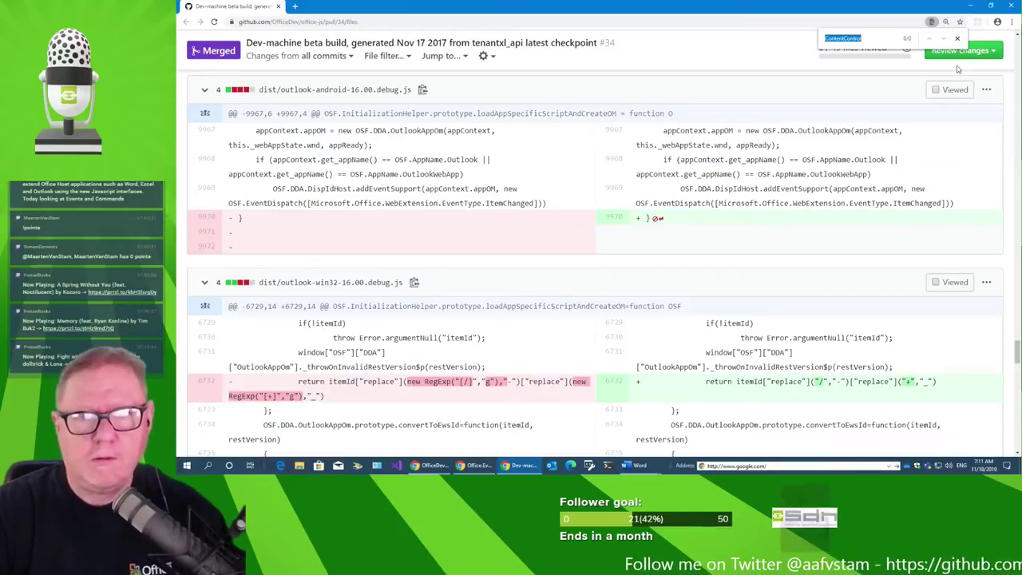
scroll(788, 291, "down", 3)
scroll(798, 288, "down", 3)
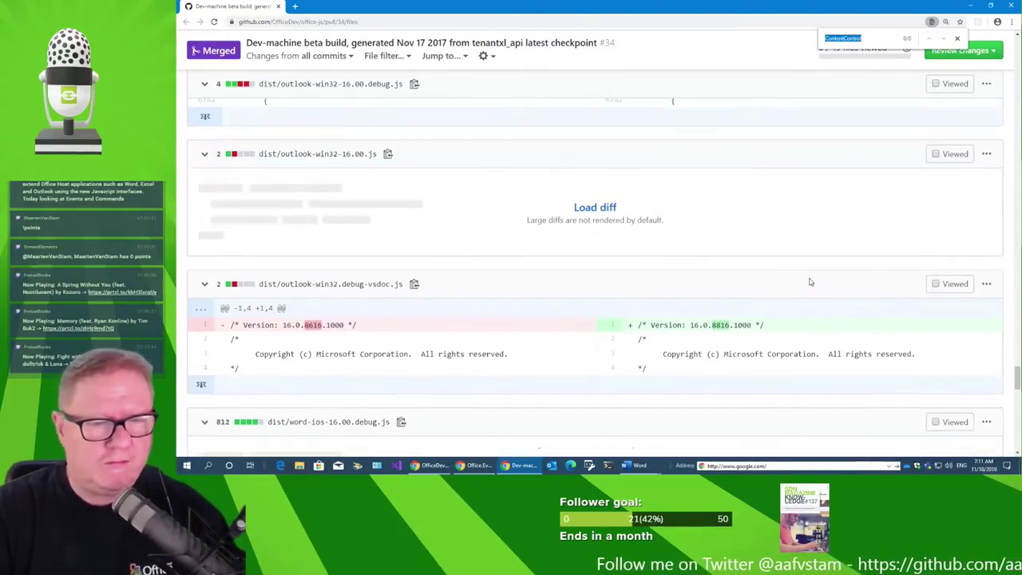
scroll(809, 281, "down", 2)
scroll(810, 282, "down", 1)
scroll(809, 281, "down", 2)
scroll(810, 282, "down", 2)
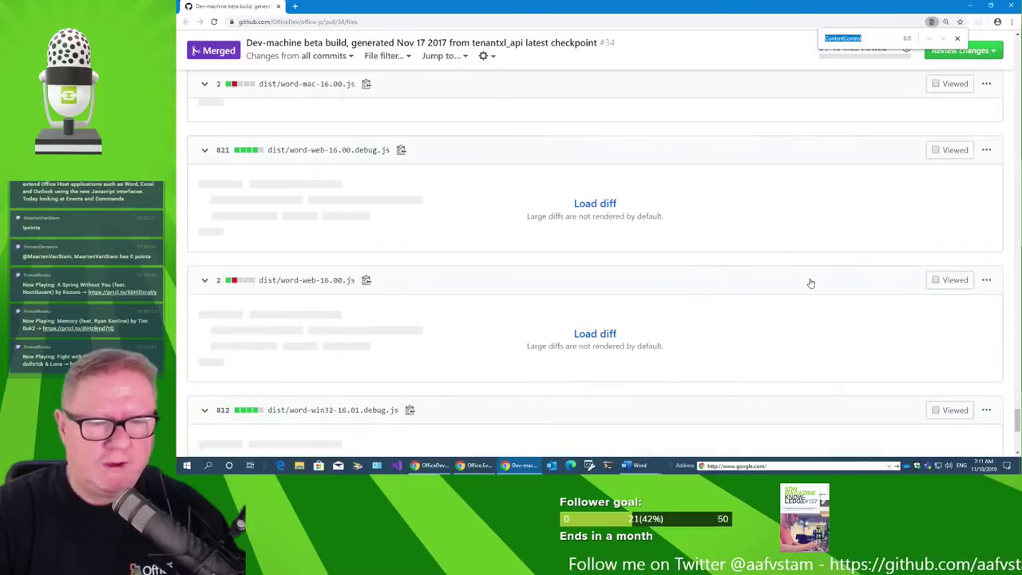
scroll(809, 282, "down", 2)
scroll(810, 284, "down", 1)
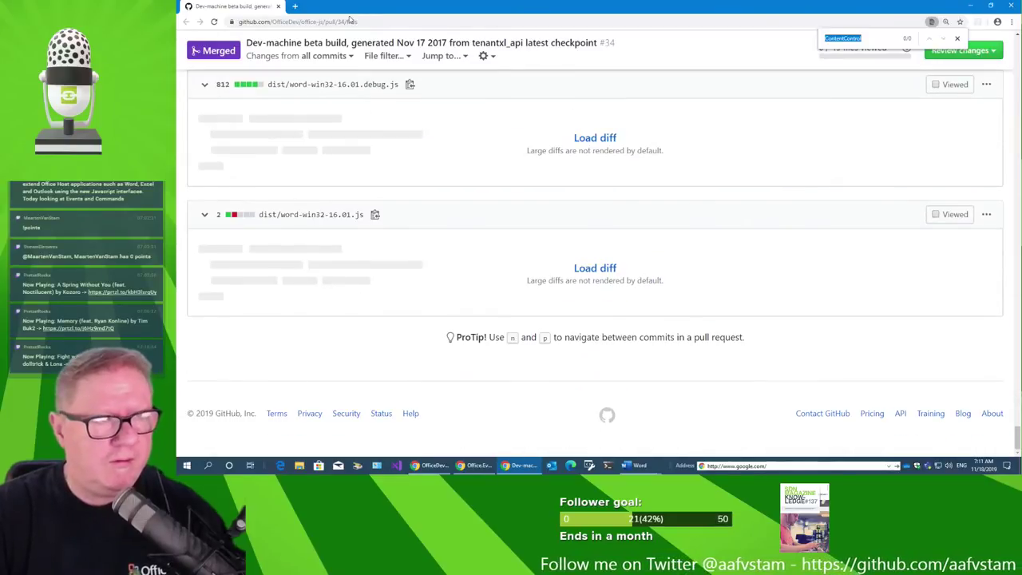
key("alt+Tab")
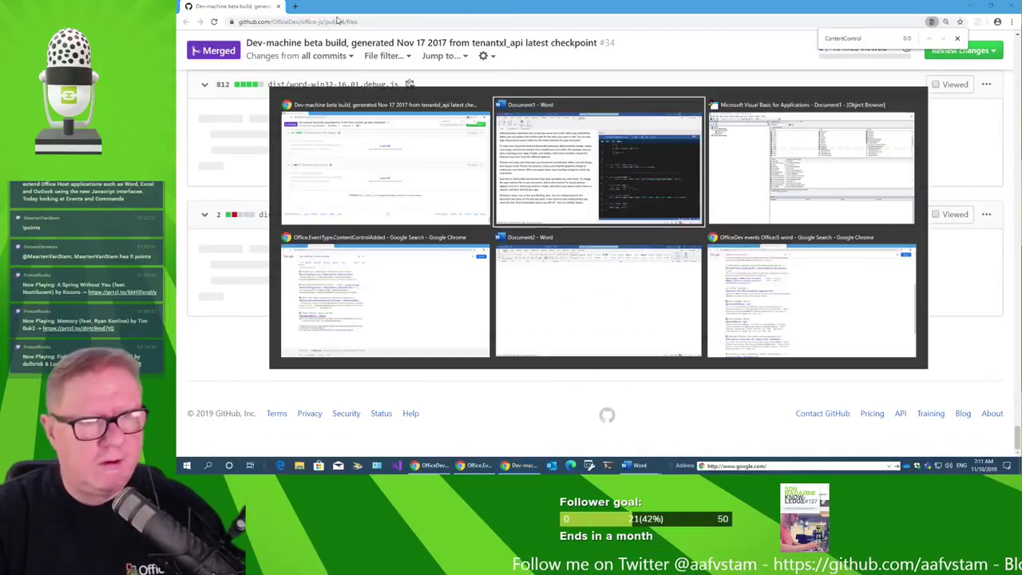
key("alt+Tab")
key("alt+Tab")
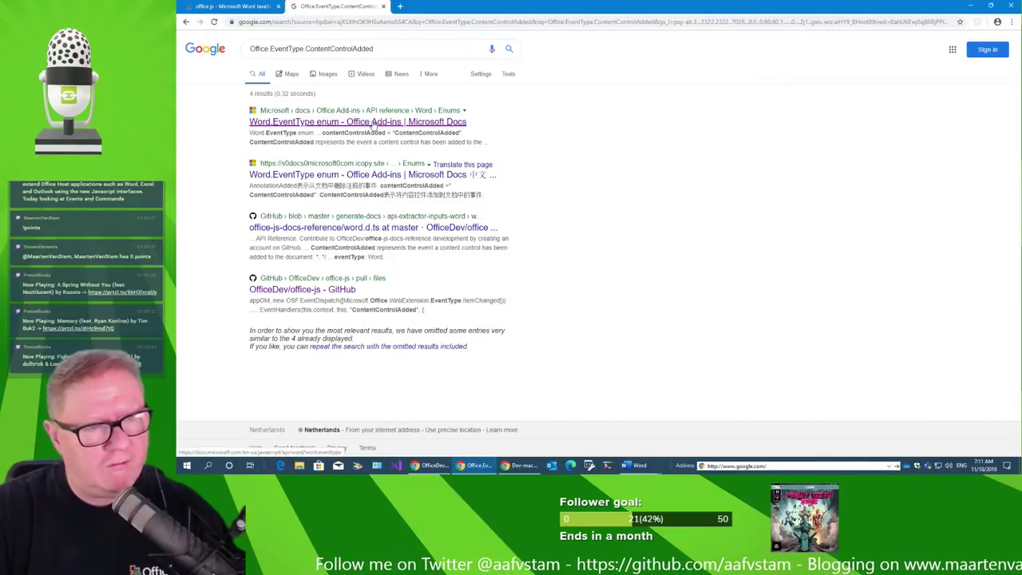
Open the Word.EventType enum docs page and read through its Fields table.
left_click(372, 123)
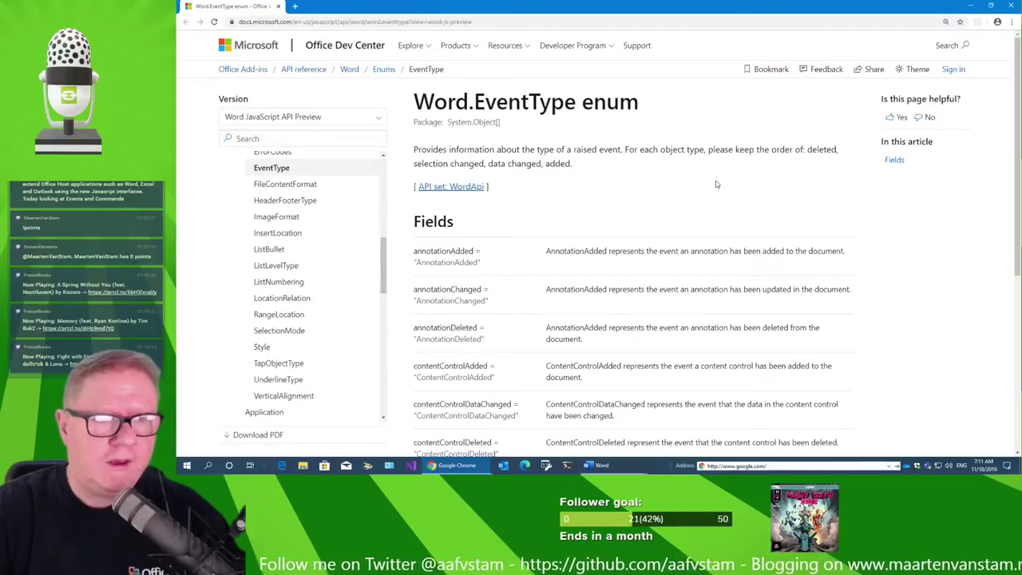
scroll(715, 184, "down", 2)
scroll(717, 184, "down", 1)
scroll(717, 184, "down", 1)
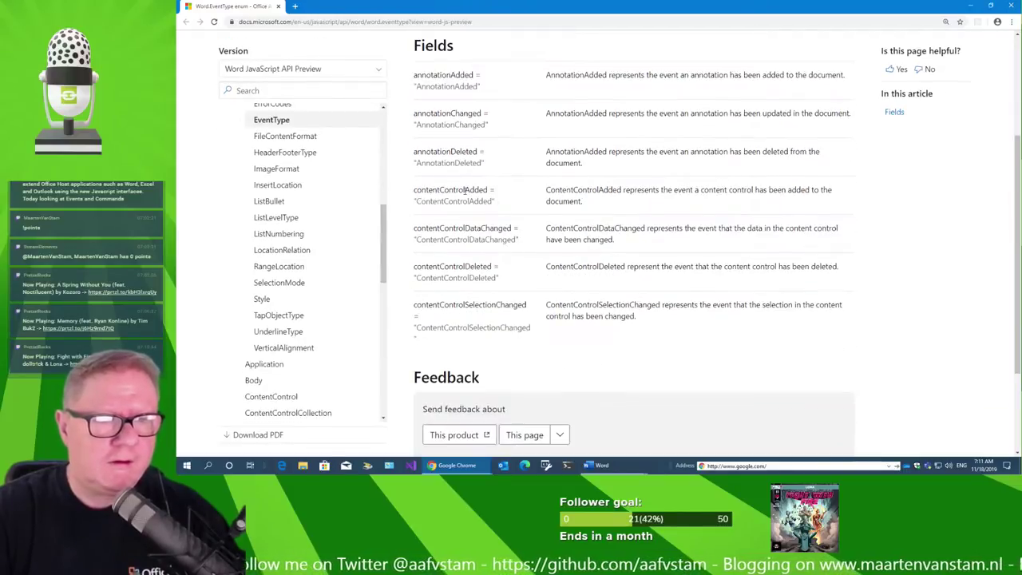
scroll(579, 243, "down", 3)
scroll(586, 233, "up", 5)
scroll(587, 233, "up", 2)
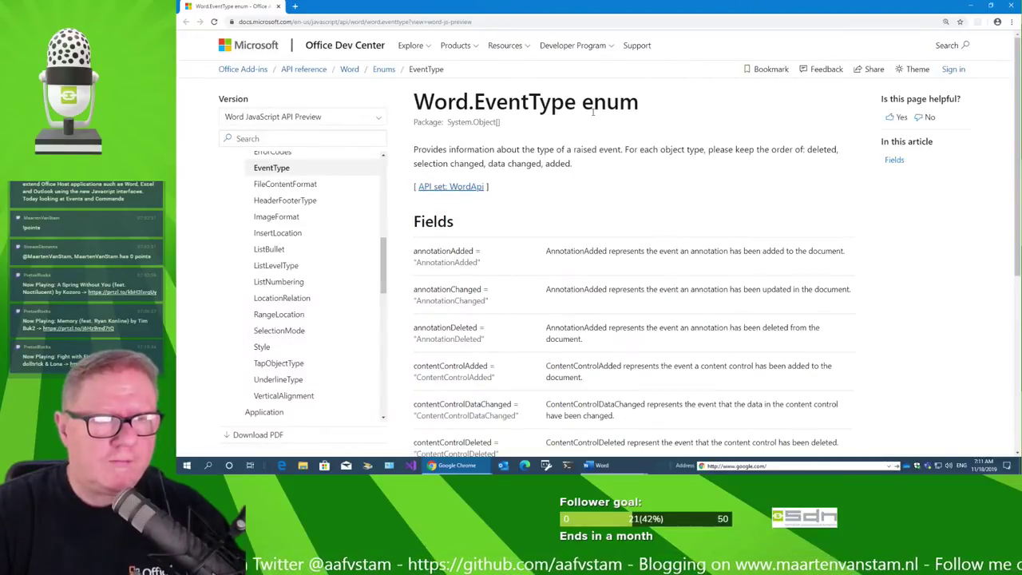
scroll(658, 213, "down", 3)
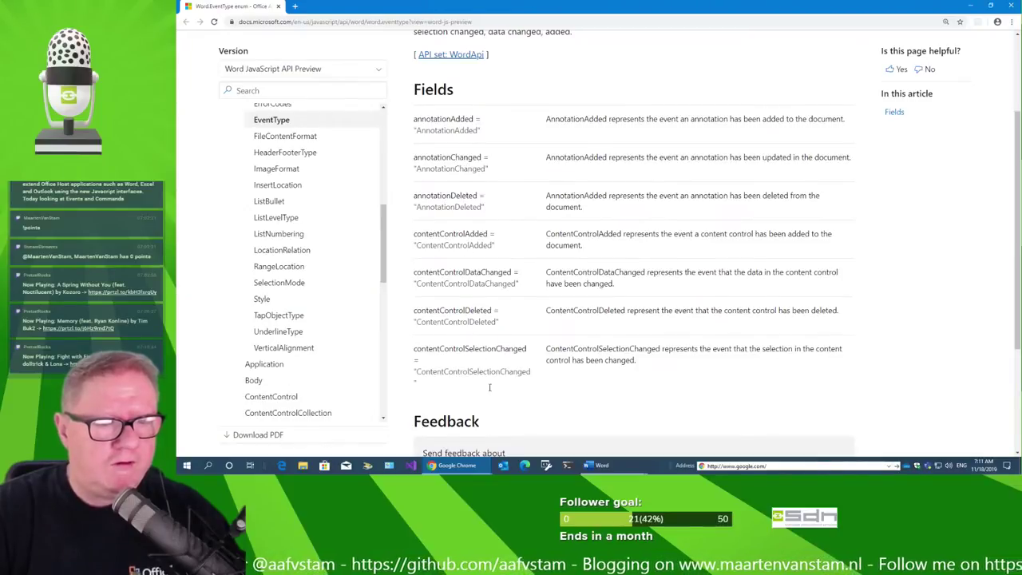
scroll(489, 387, "down", 1)
scroll(540, 380, "up", 3)
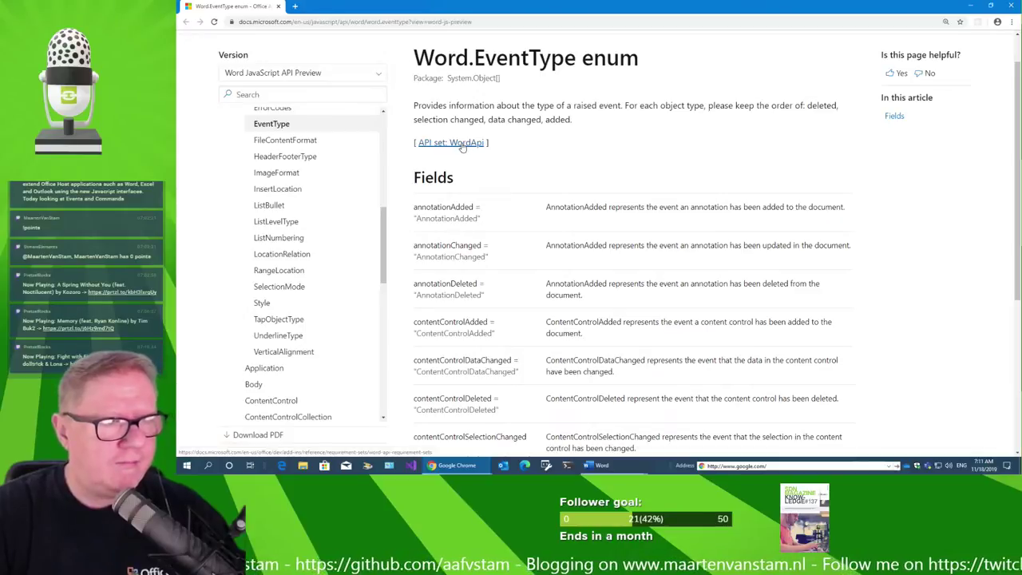
scroll(309, 187, "up", 1)
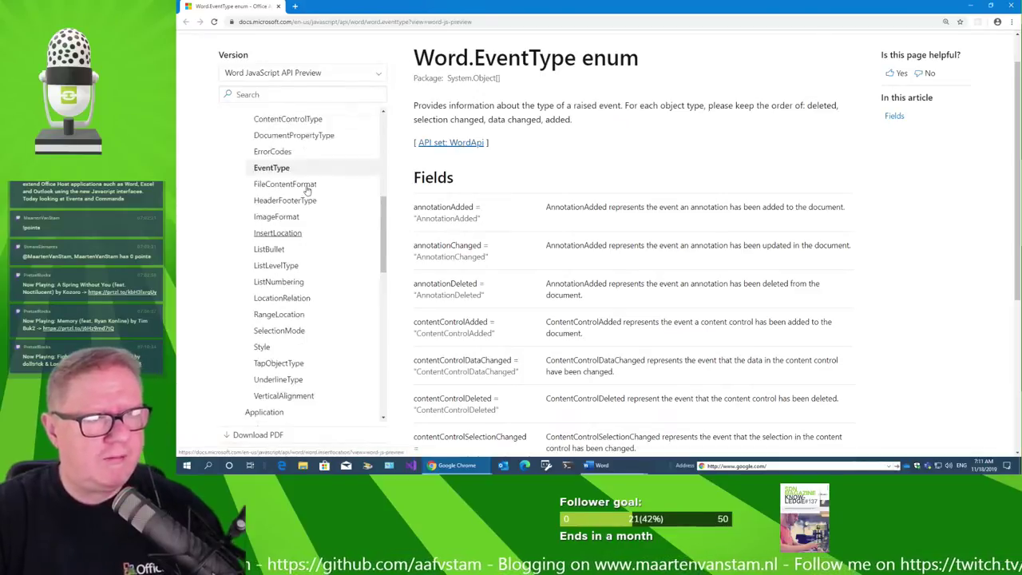
scroll(307, 190, "up", 1)
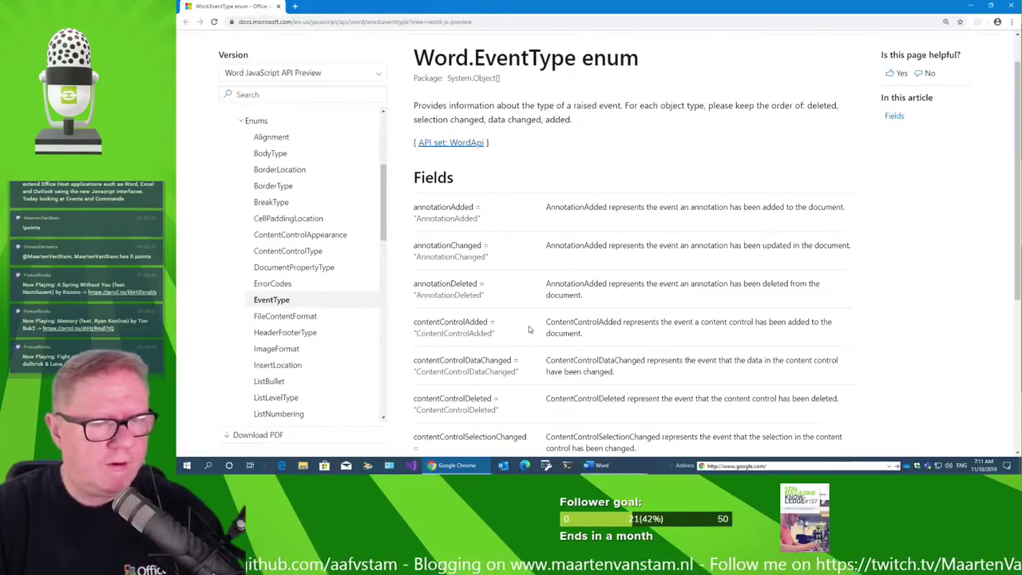
scroll(530, 327, "down", 1)
scroll(535, 320, "down", 1)
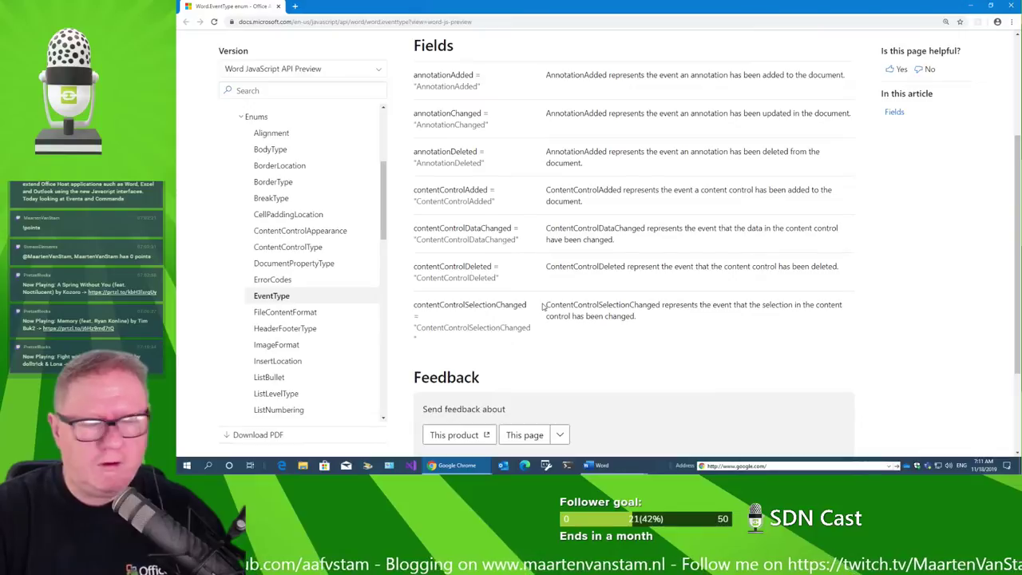
Switch back to the Document1 Word window with the Script Lab code.
key("alt+Tab")
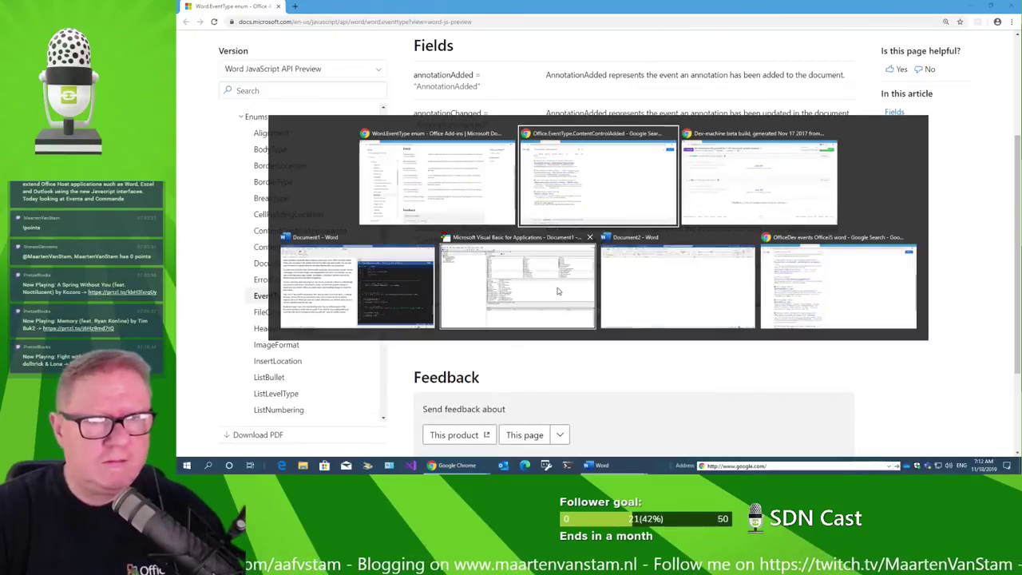
key("Tab")
key("Tab")
key("Tab")
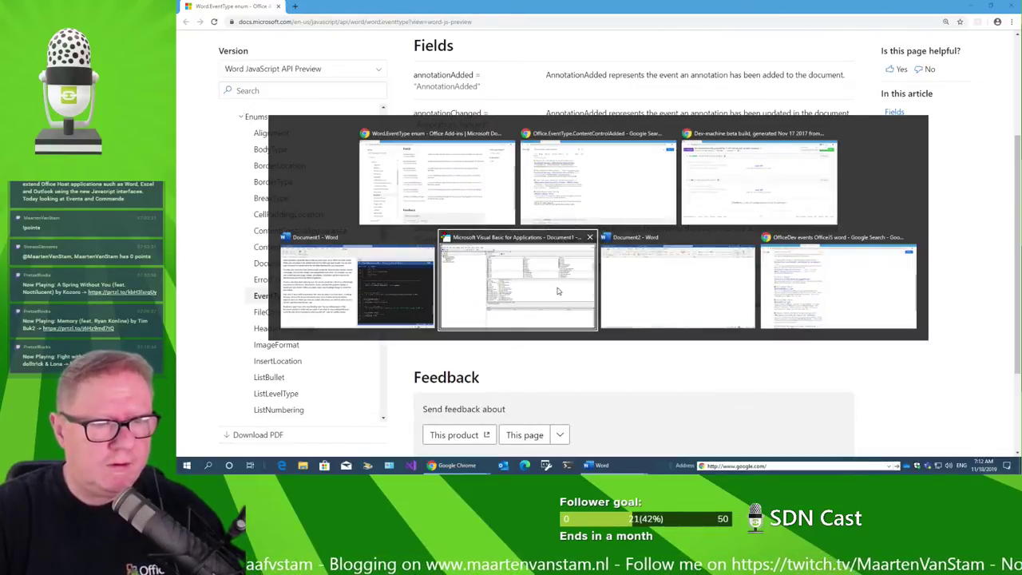
key("shift+Tab")
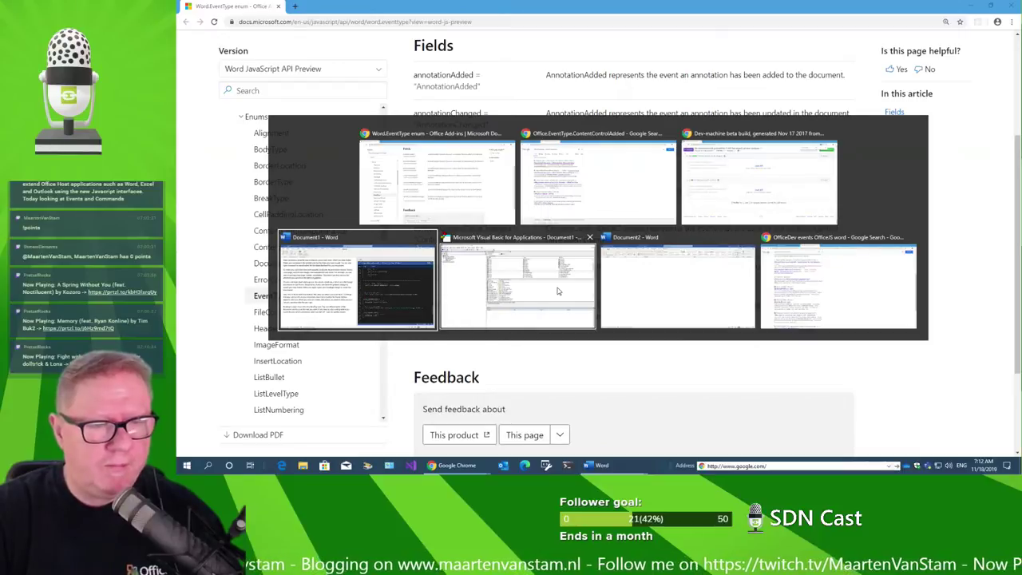
key("Return")
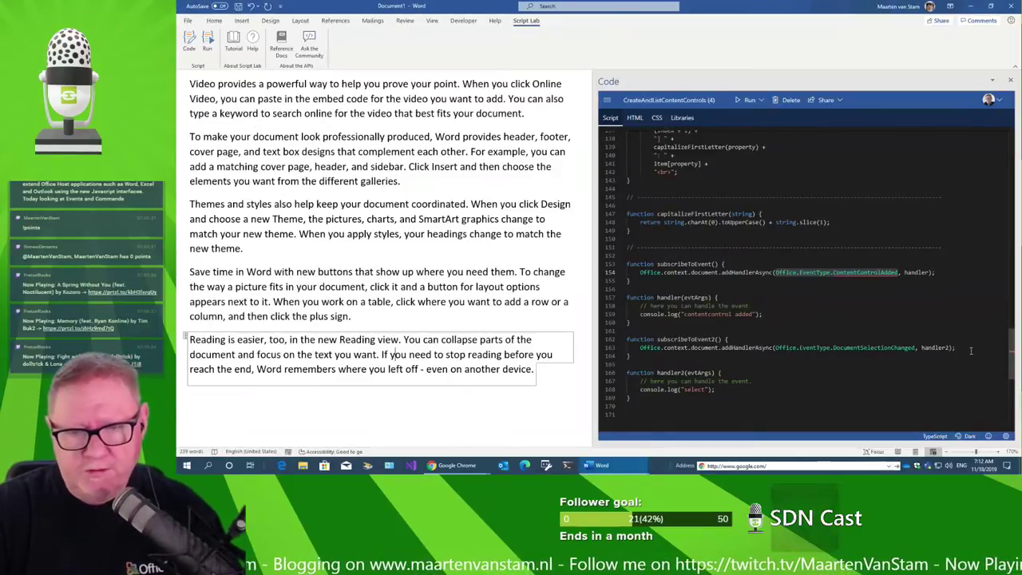
Add a new line after line 163 and type Office.EventType. using IntelliSense.
left_click(967, 348)
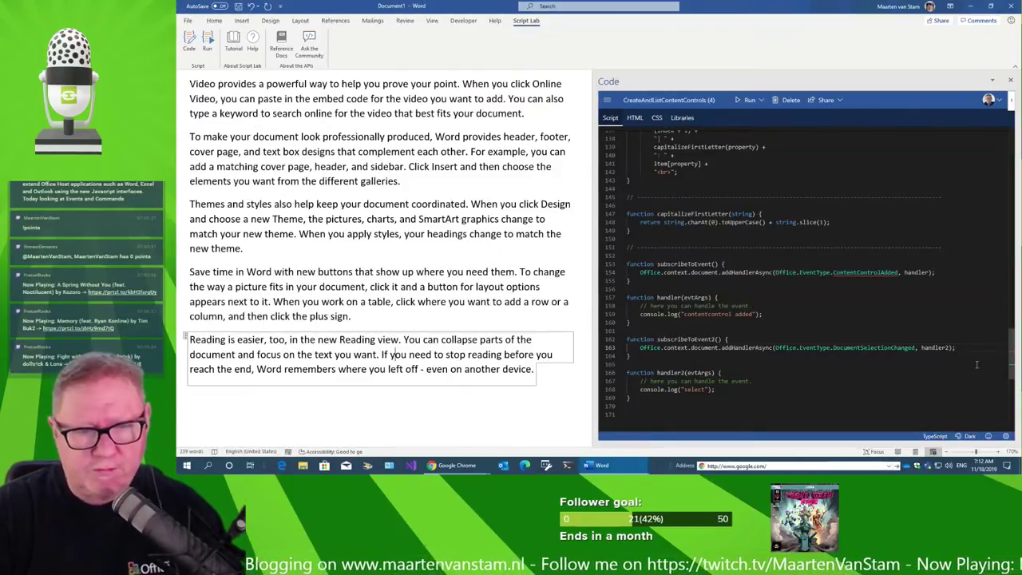
key("Return")
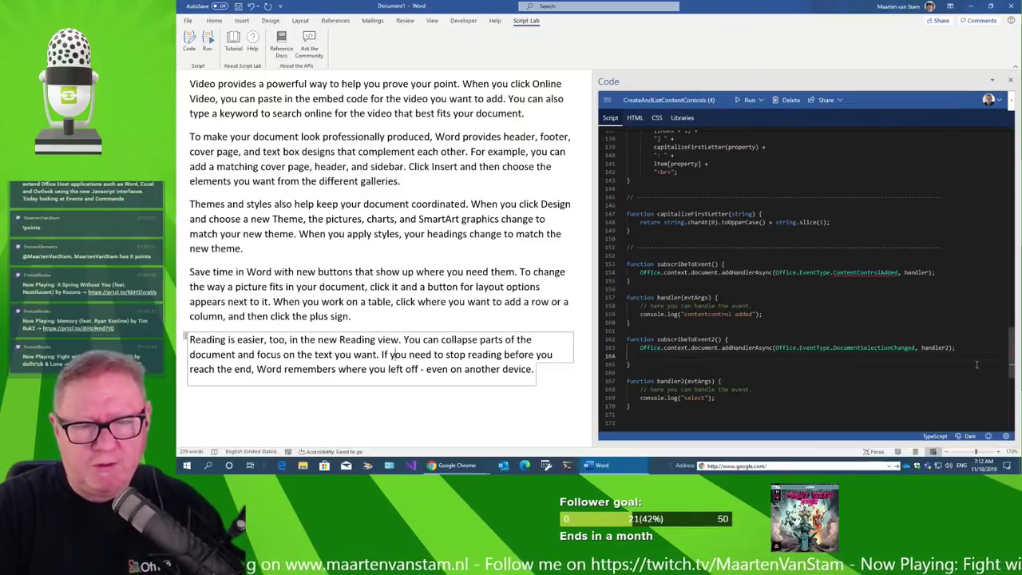
type("Ofice")
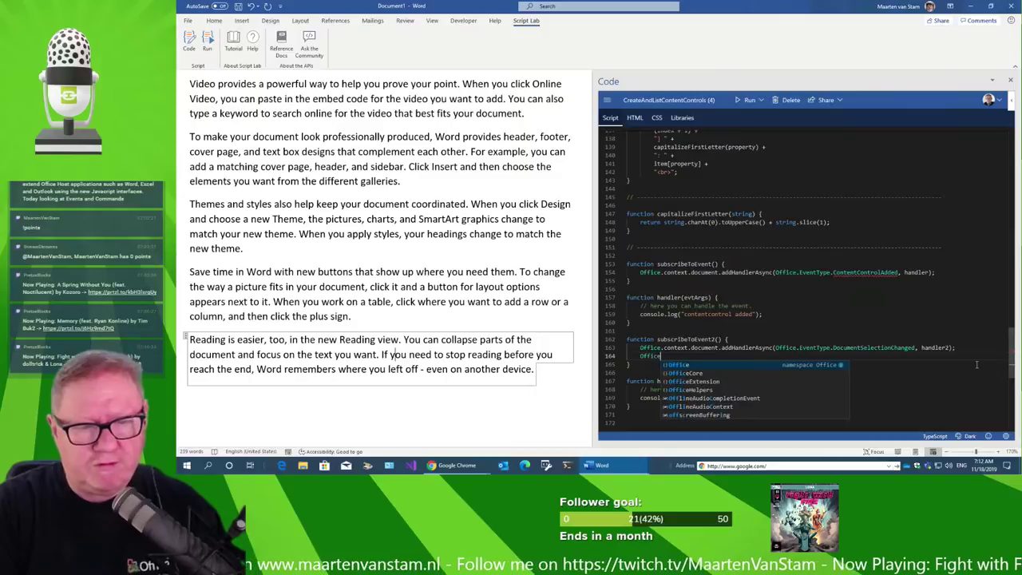
type(".")
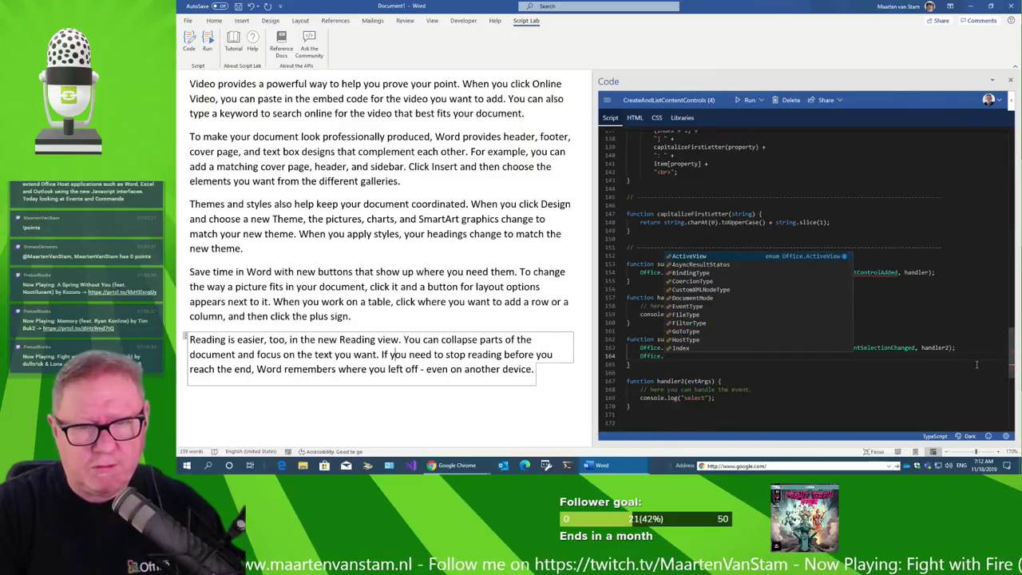
type("Do")
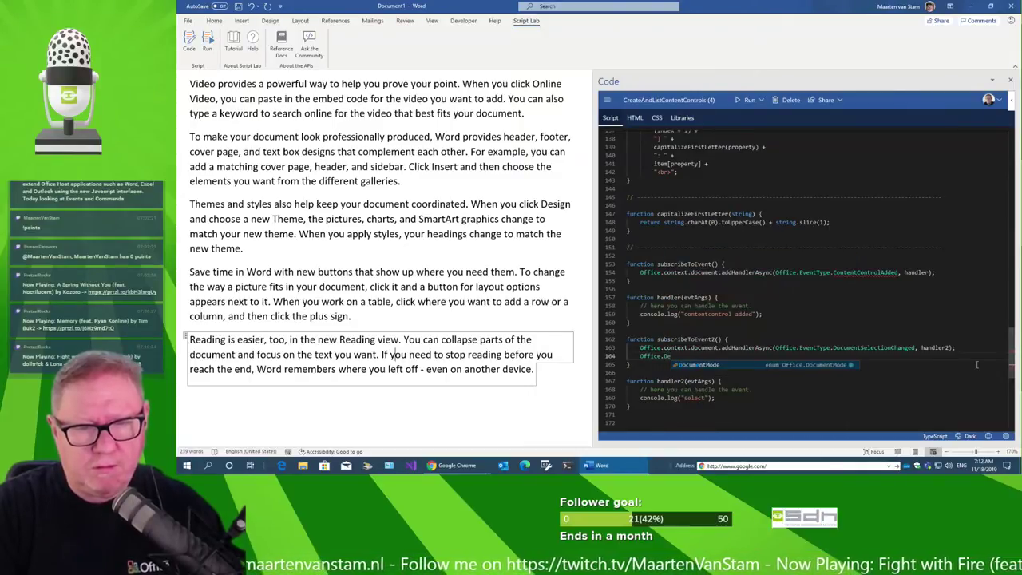
key("BackSpace")
key("BackSpace")
type("E")
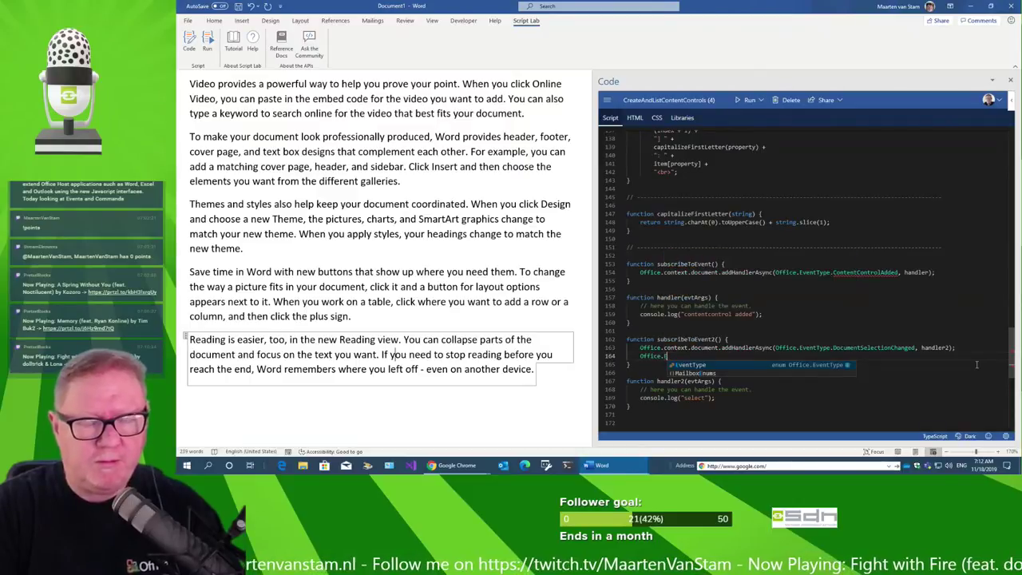
key("Tab")
type(".")
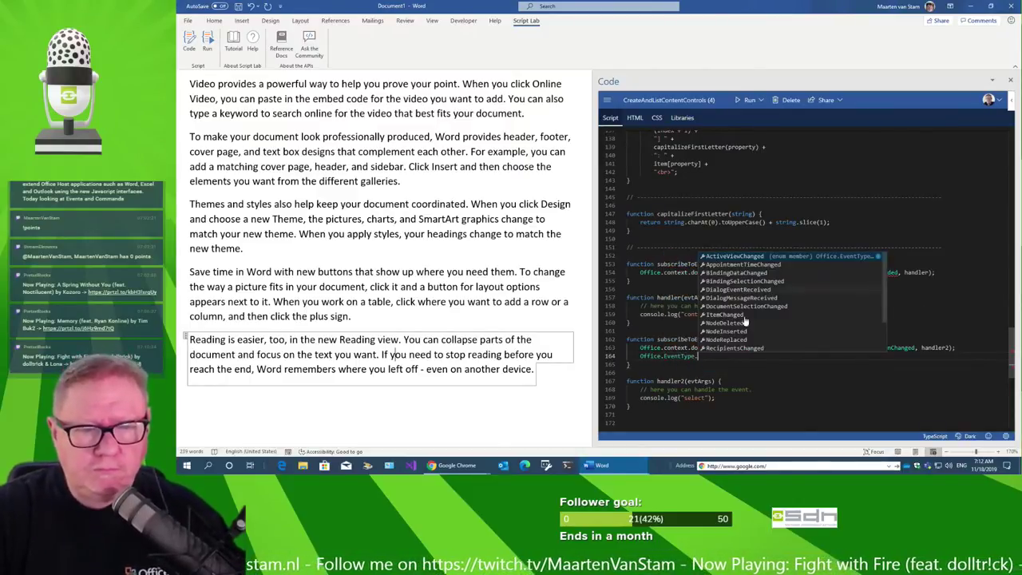
Extend it to Office.EventType.Do, check the DocumentSelectionChanged suggestion, and select that reference on line 163.
left_click_drag(885, 307, 884, 336)
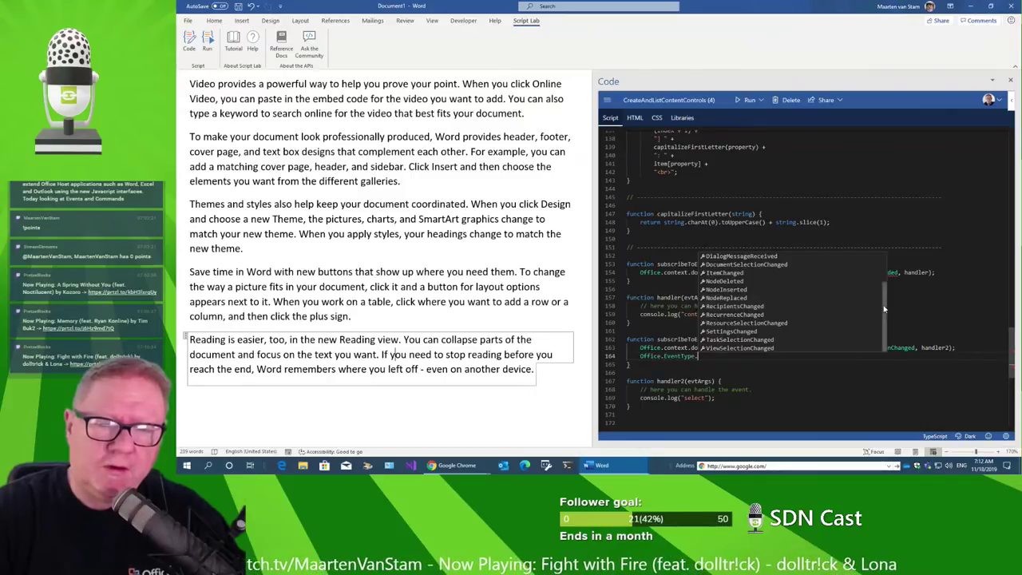
left_click_drag(884, 308, 882, 274)
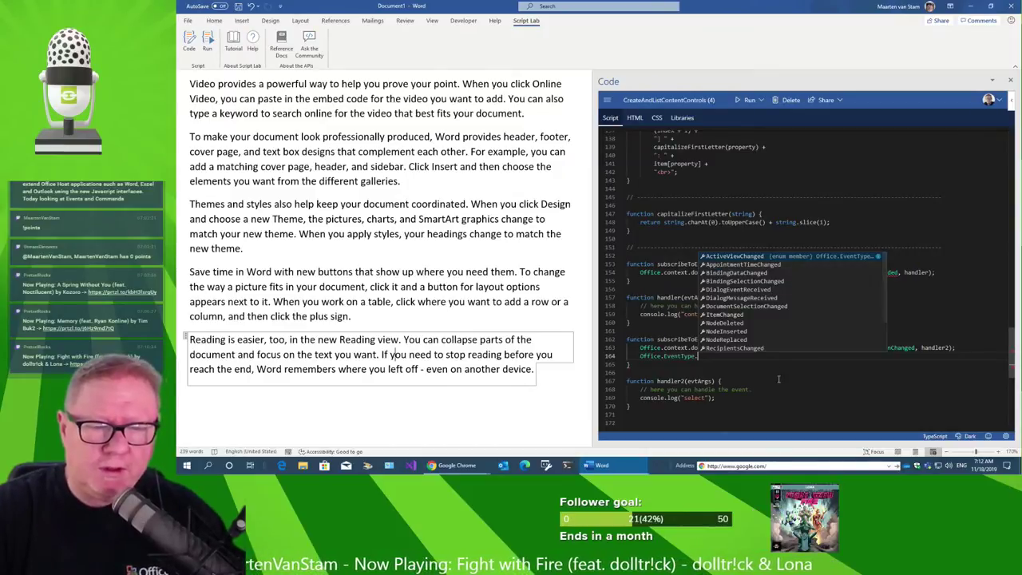
left_click(782, 377)
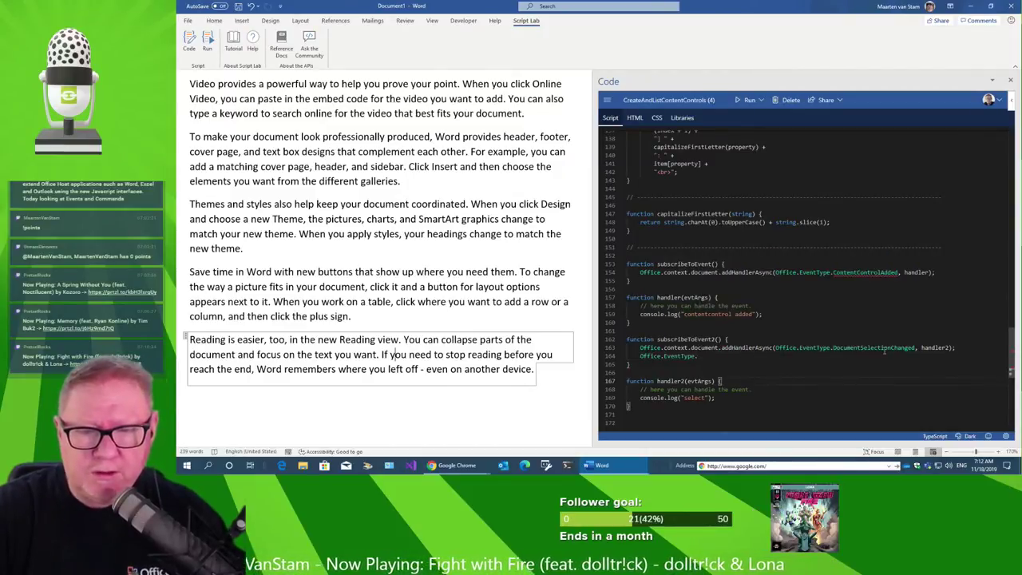
mouse_move(883, 349)
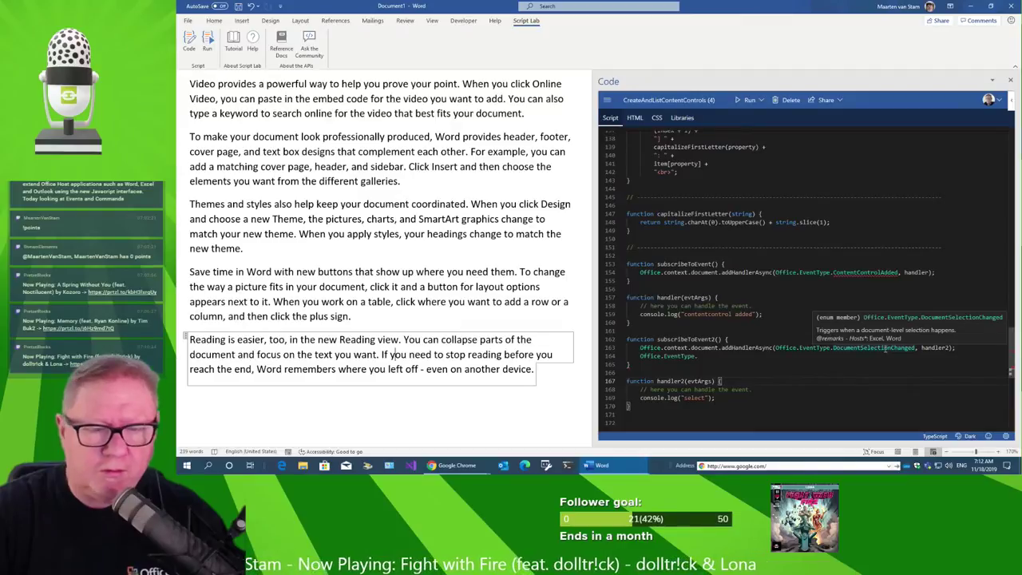
left_click(722, 356)
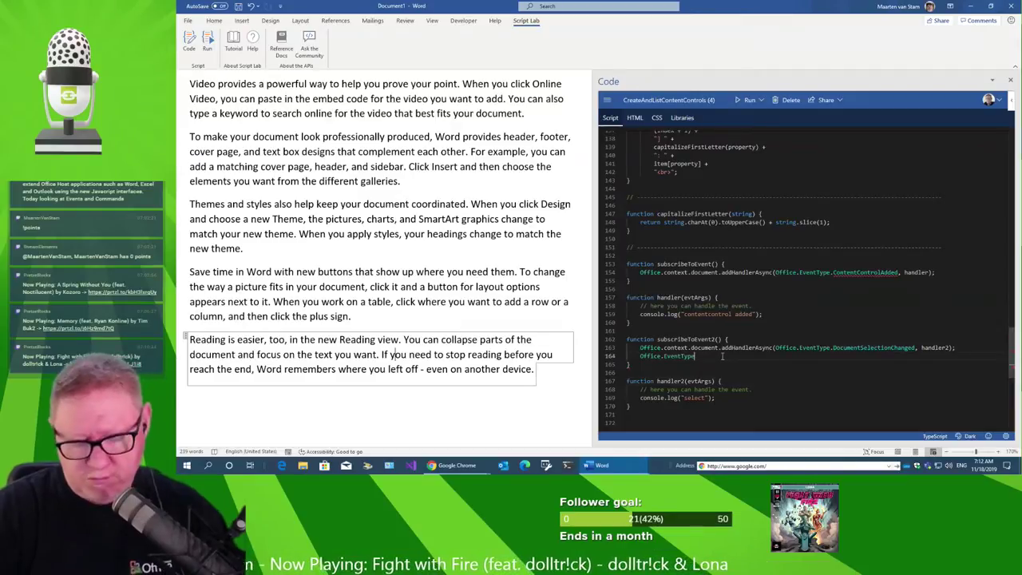
key("ctrl+space")
type("Do")
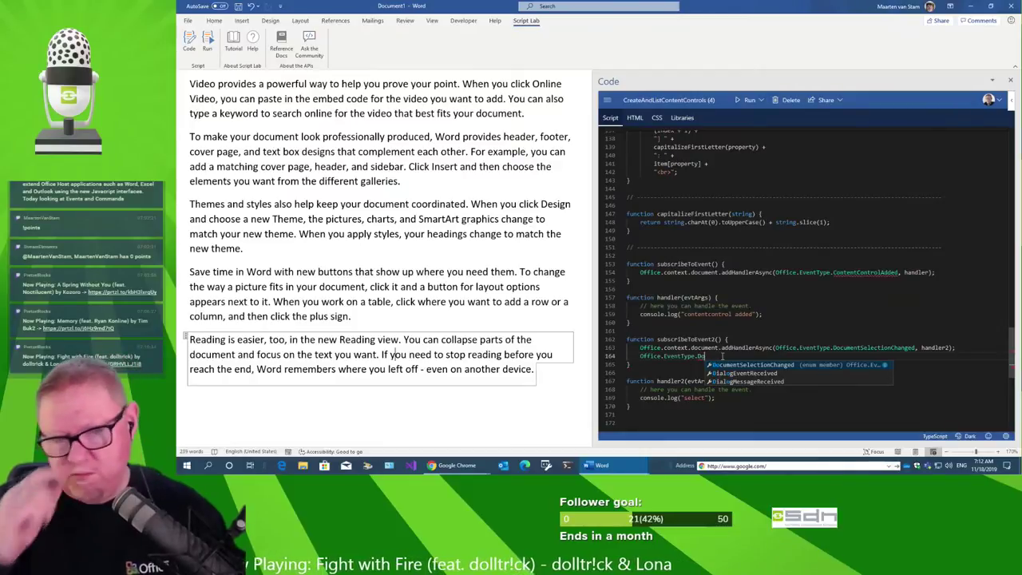
left_click(884, 365)
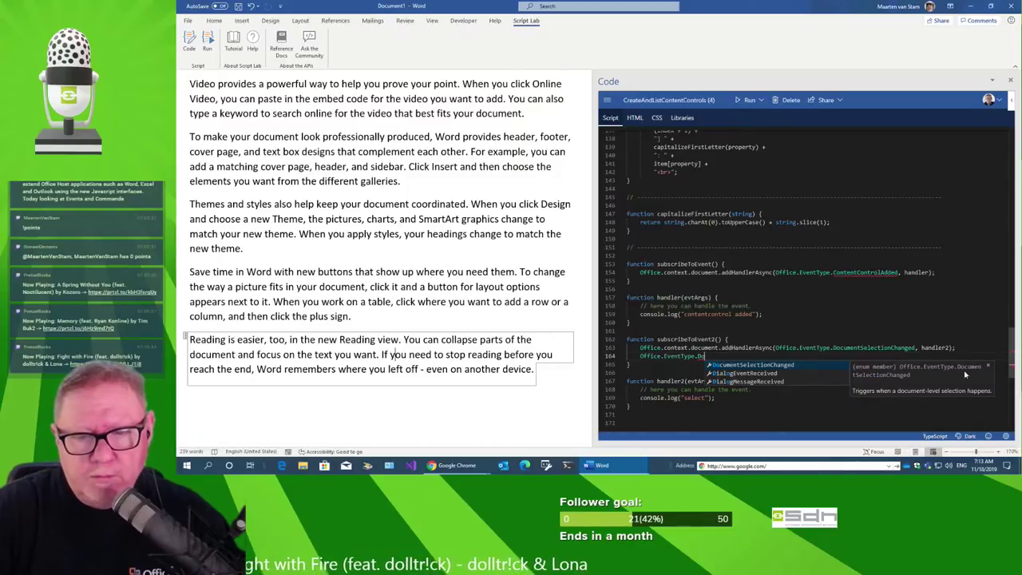
key("Escape")
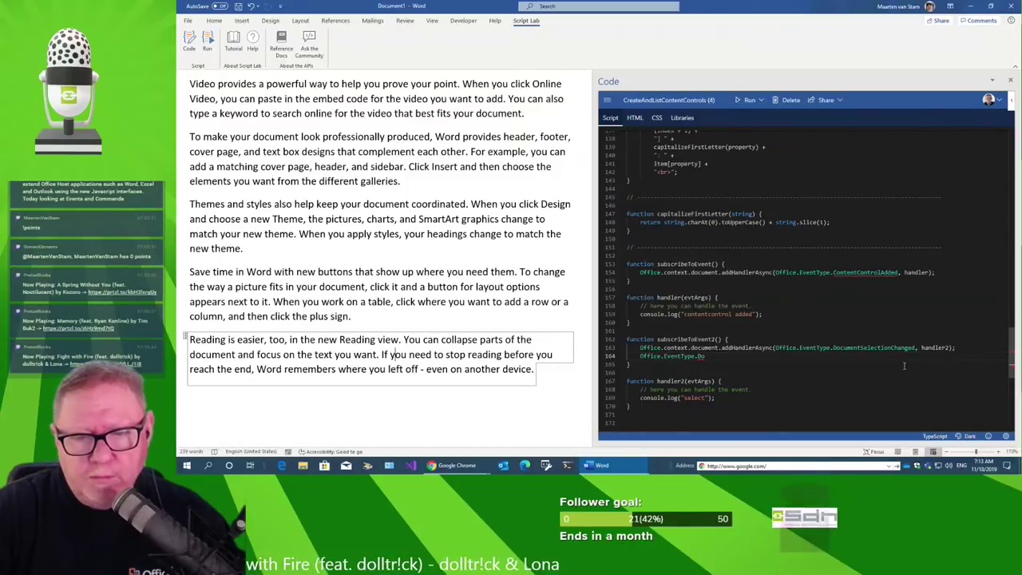
left_click_drag(775, 347, 874, 348)
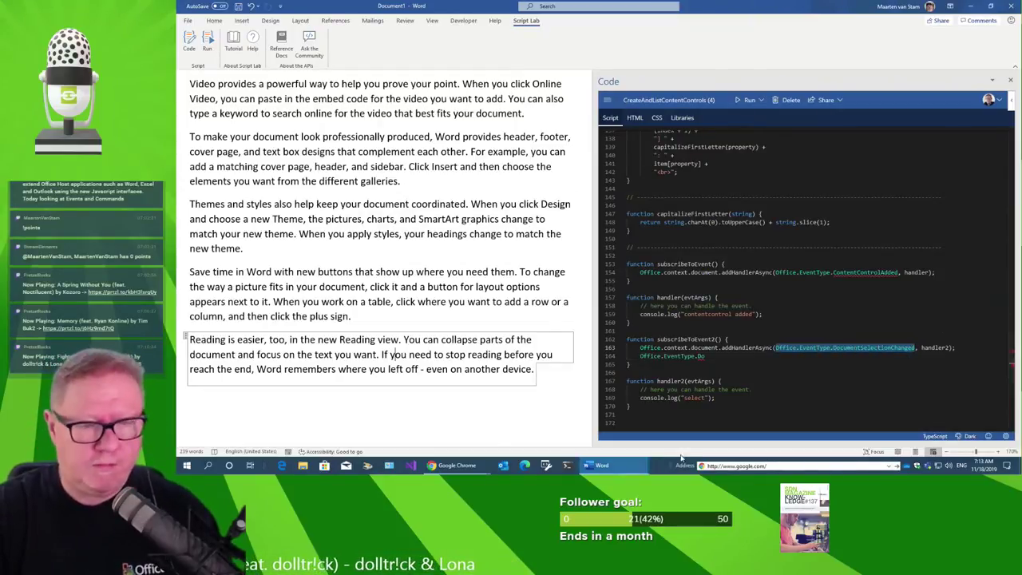
Search Google for the DocumentSelectionChanged event.
left_click(763, 466)
key("Return")
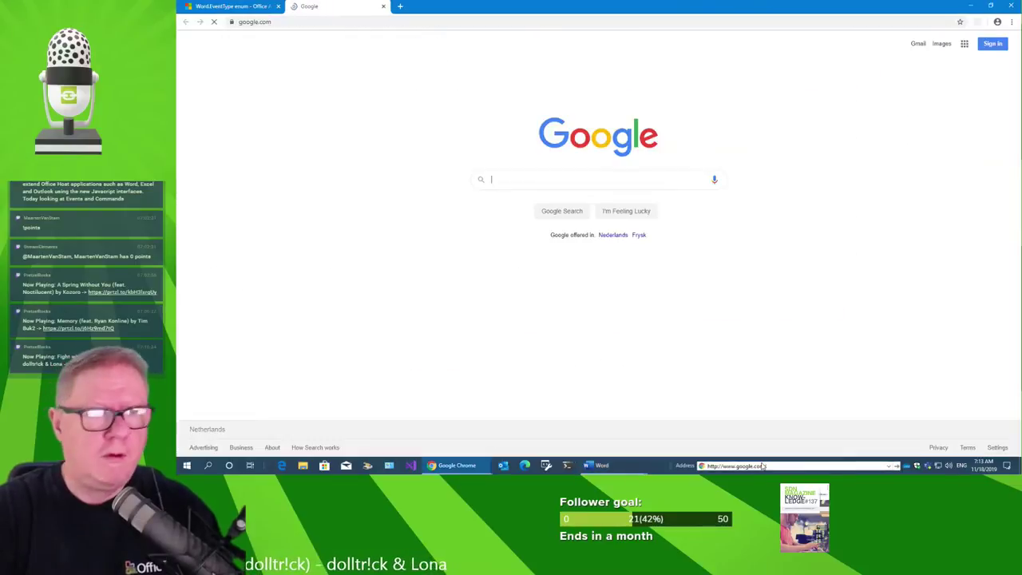
type("Office.EventType.DocumentSelectionChanged")
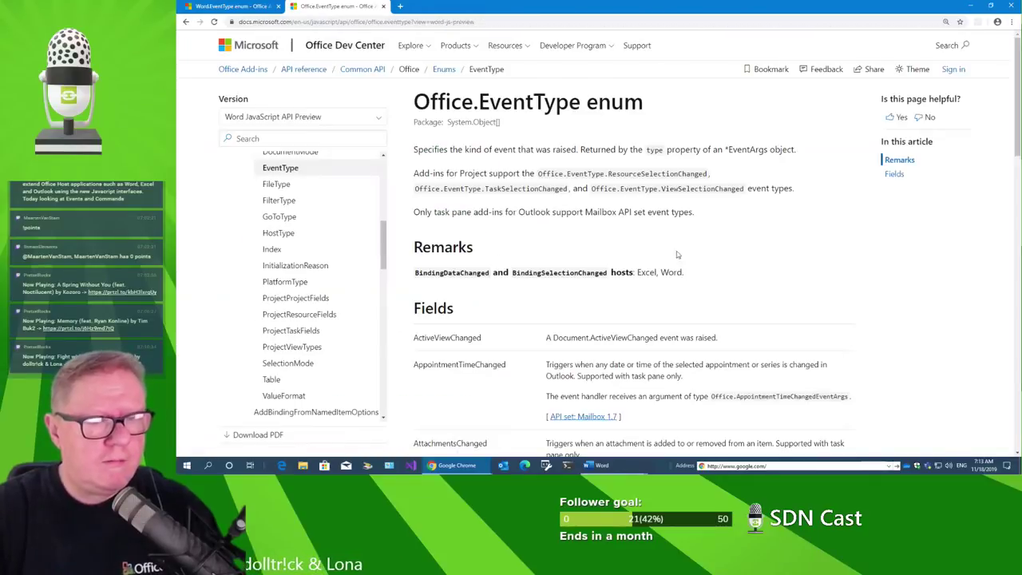
Scroll the Office.EventType Fields table, selecting ResourceSelectionChanged and the word Project in its row.
scroll(723, 274, "down", 3)
scroll(723, 275, "down", 2)
scroll(731, 272, "down", 2)
scroll(742, 267, "down", 2)
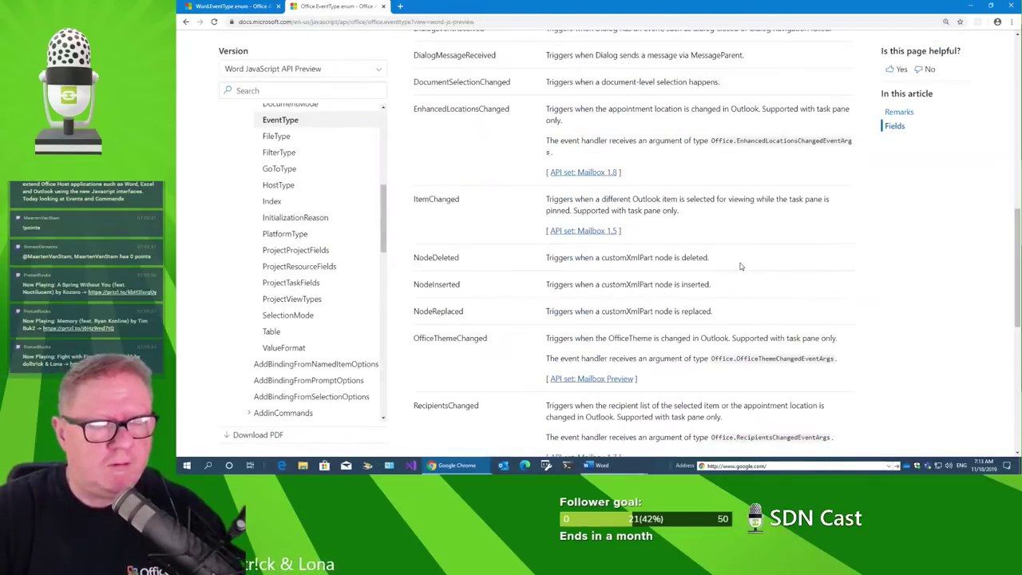
scroll(749, 264, "down", 2)
scroll(754, 261, "down", 2)
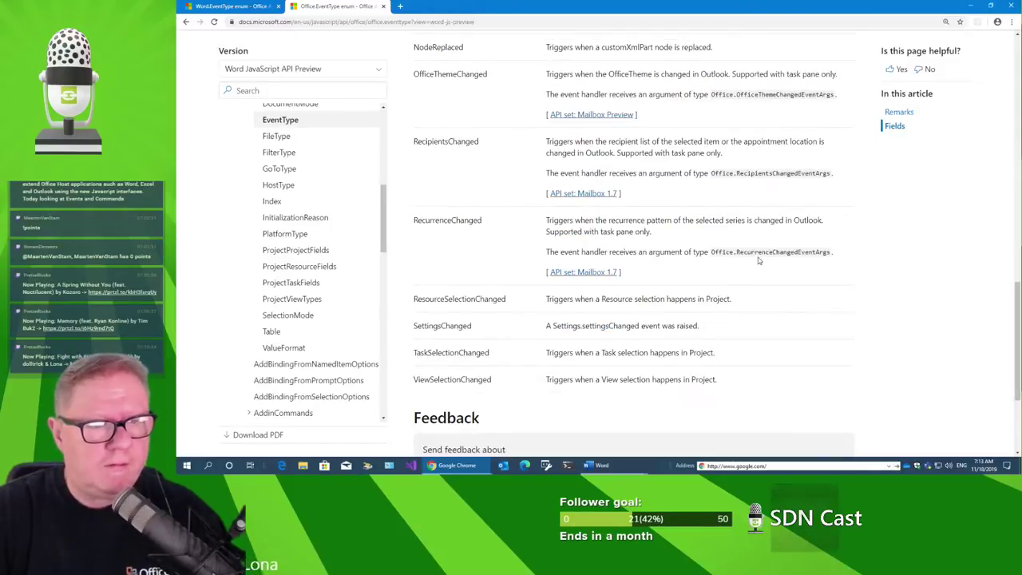
double_click(483, 299)
scroll(638, 323, "up", 2)
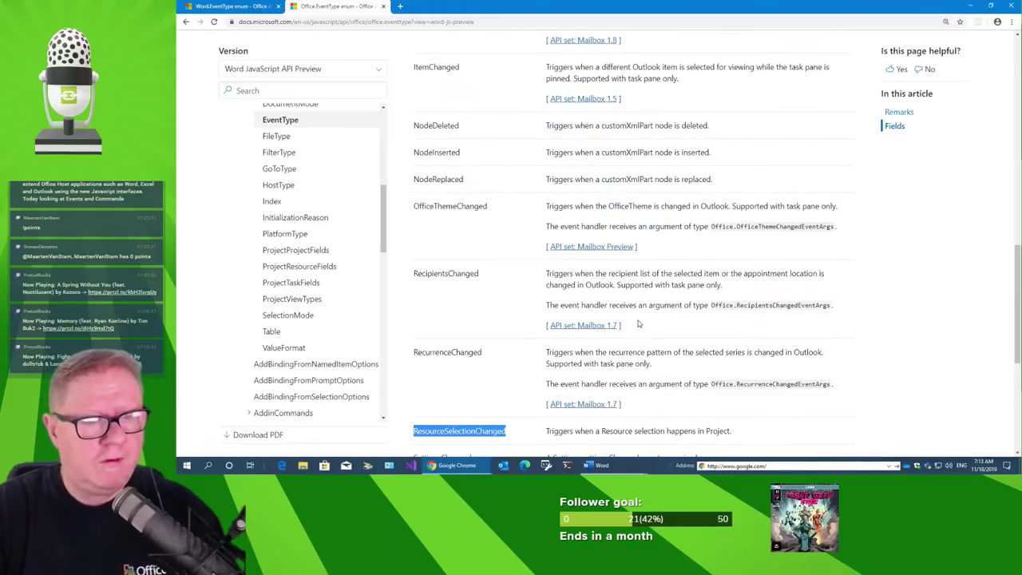
scroll(638, 322, "down", 2)
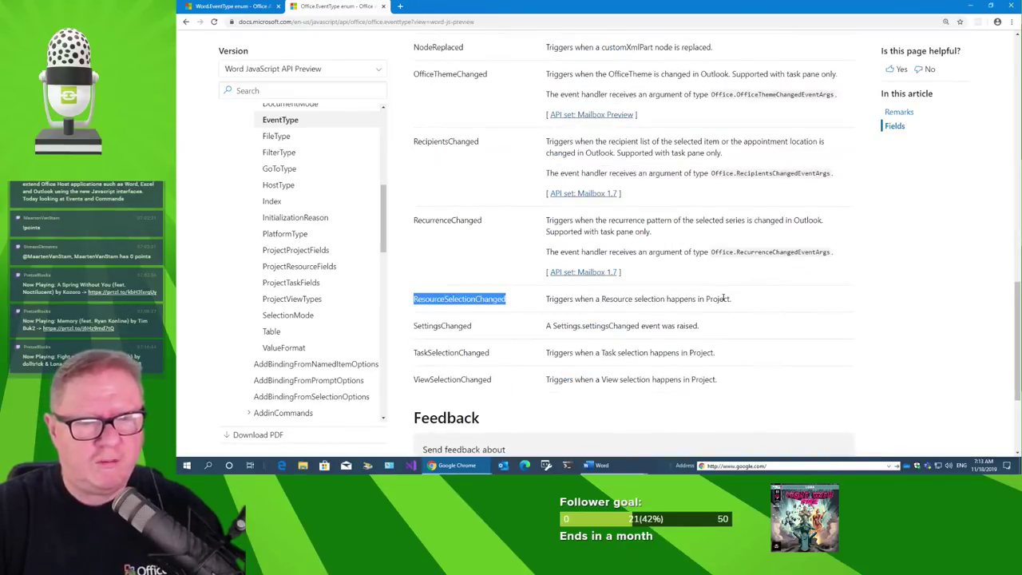
double_click(724, 298)
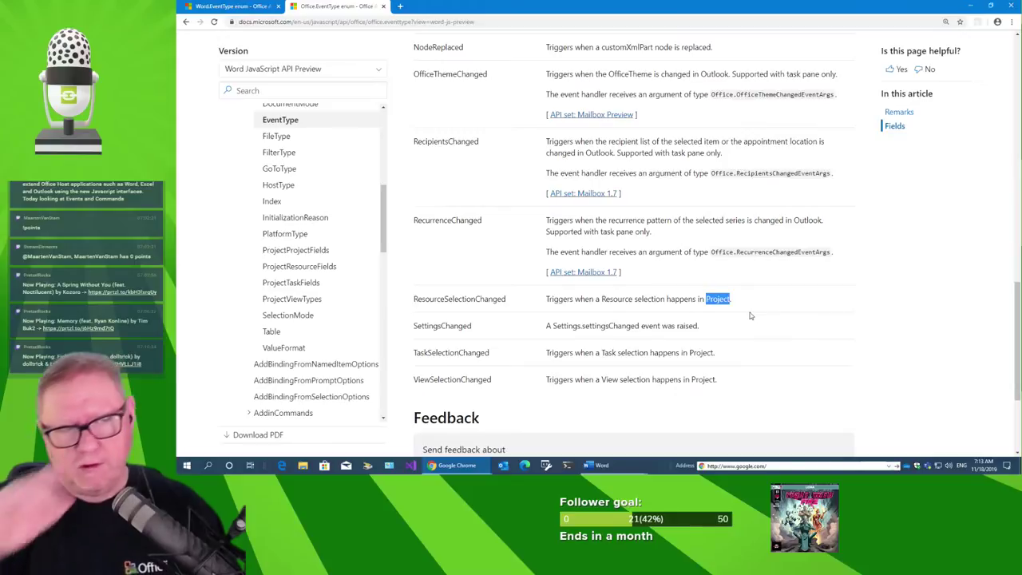
Read back through the Fields list down to ViewSelectionChanged, then return to Word.
scroll(753, 314, "up", 2)
scroll(759, 306, "up", 2)
scroll(758, 306, "up", 3)
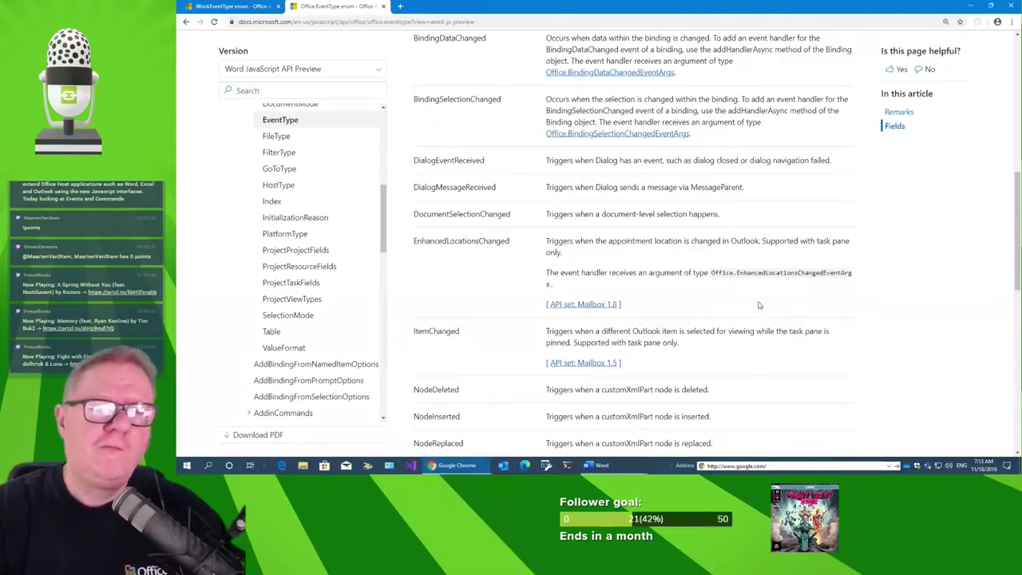
scroll(758, 304, "up", 4)
scroll(758, 302, "up", 2)
scroll(756, 303, "up", 1)
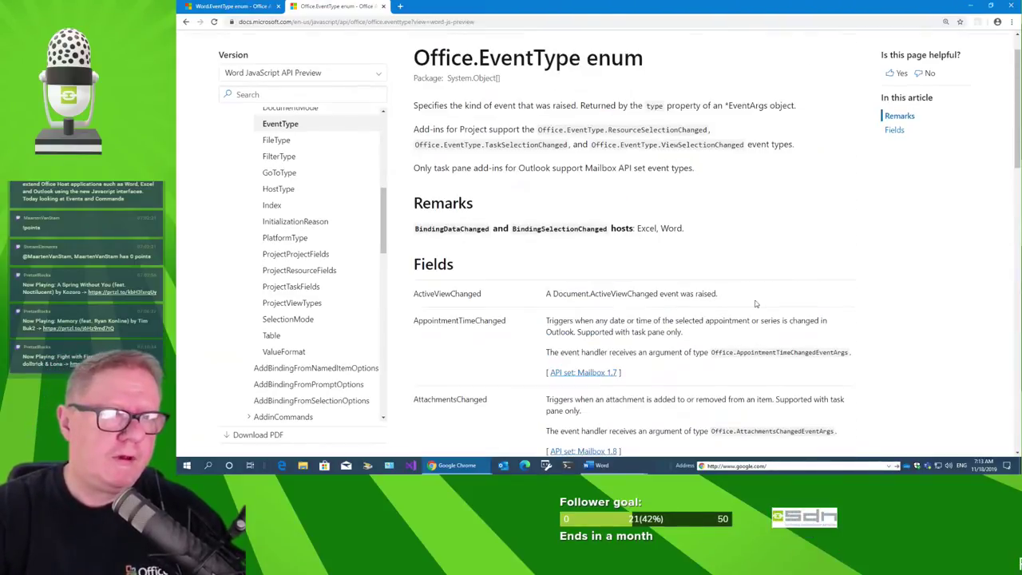
scroll(364, 271, "up", 1)
scroll(248, 249, "up", 1)
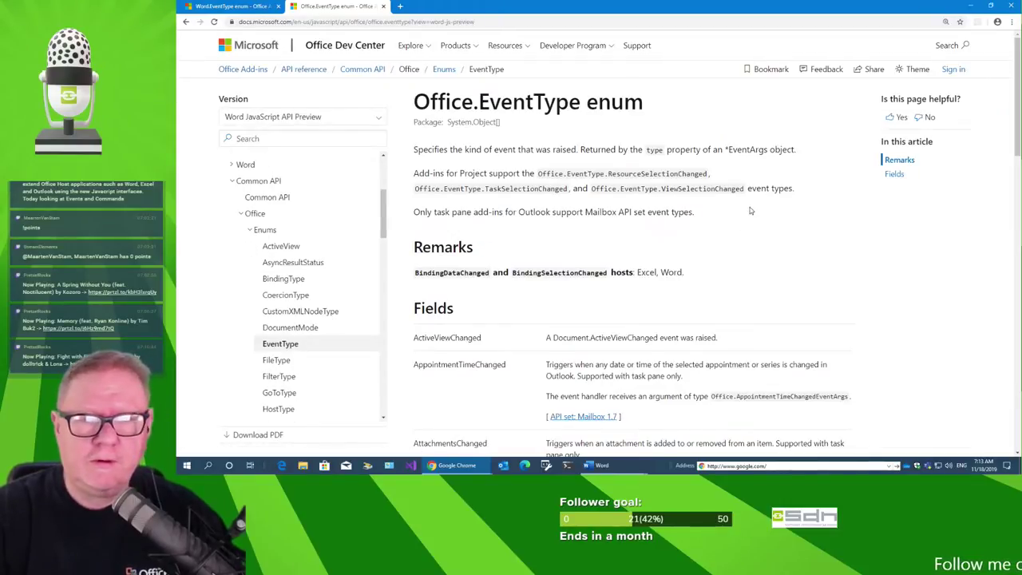
scroll(750, 210, "down", 2)
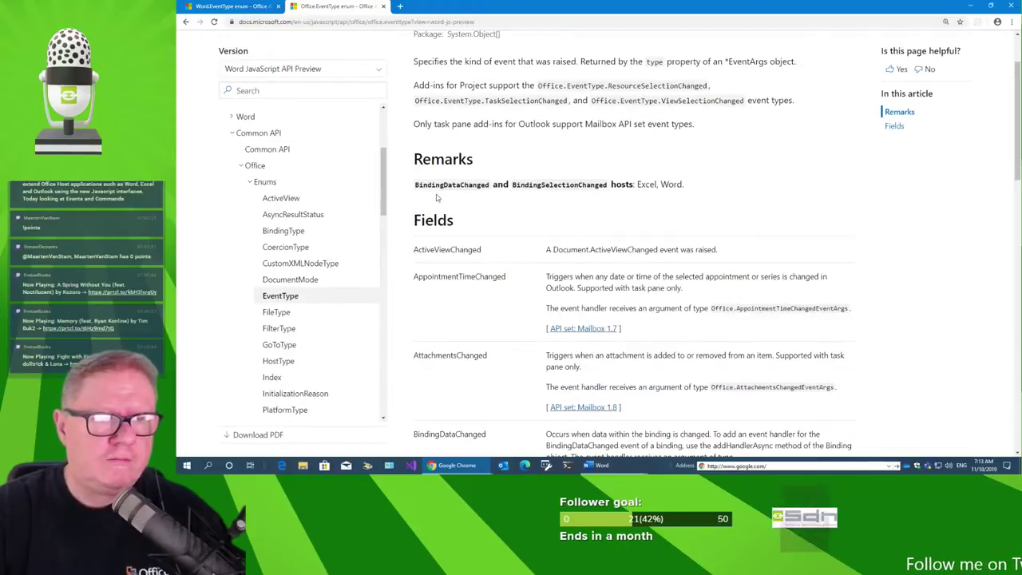
scroll(436, 198, "down", 2)
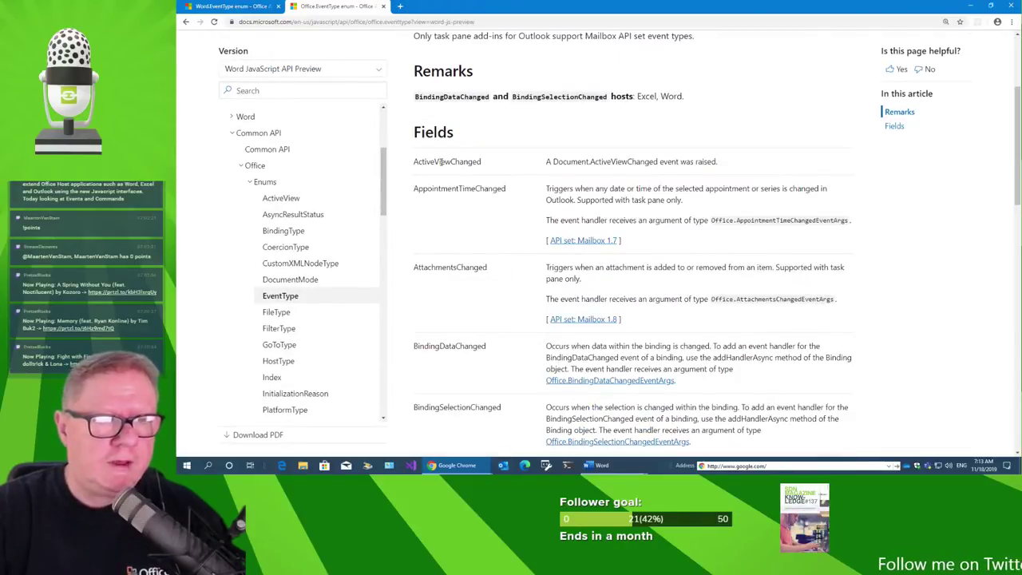
scroll(442, 172, "down", 2)
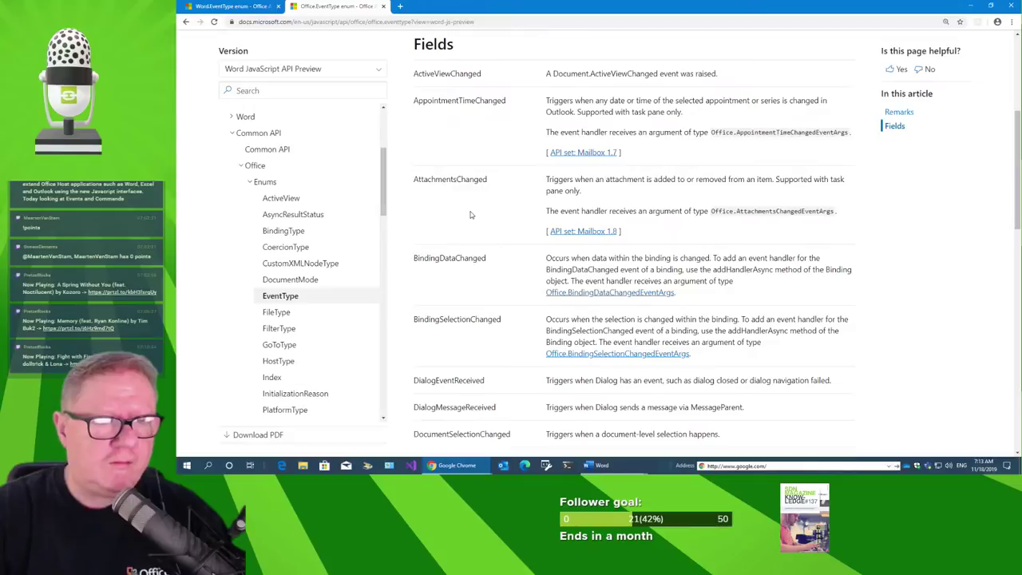
scroll(471, 214, "down", 1)
scroll(478, 324, "down", 1)
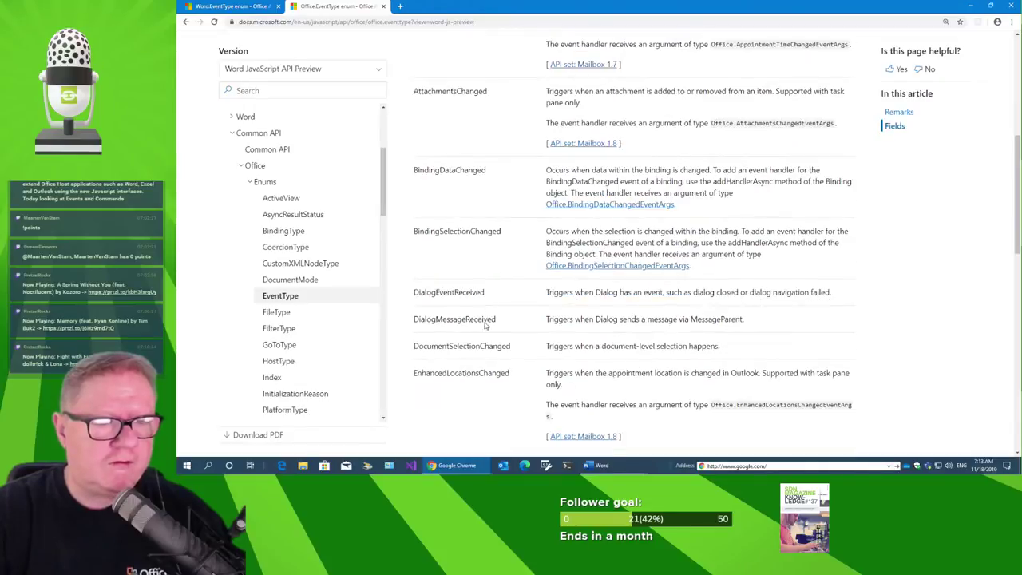
scroll(485, 316, "down", 3)
scroll(495, 303, "down", 2)
scroll(496, 303, "down", 3)
scroll(498, 298, "down", 3)
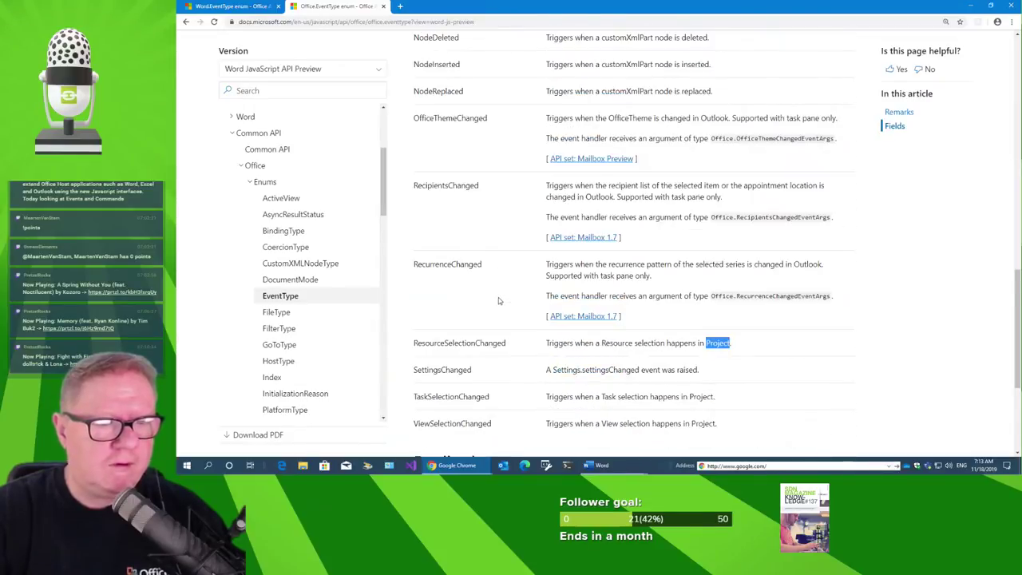
scroll(498, 297, "down", 5)
scroll(537, 290, "up", 1)
scroll(536, 290, "up", 1)
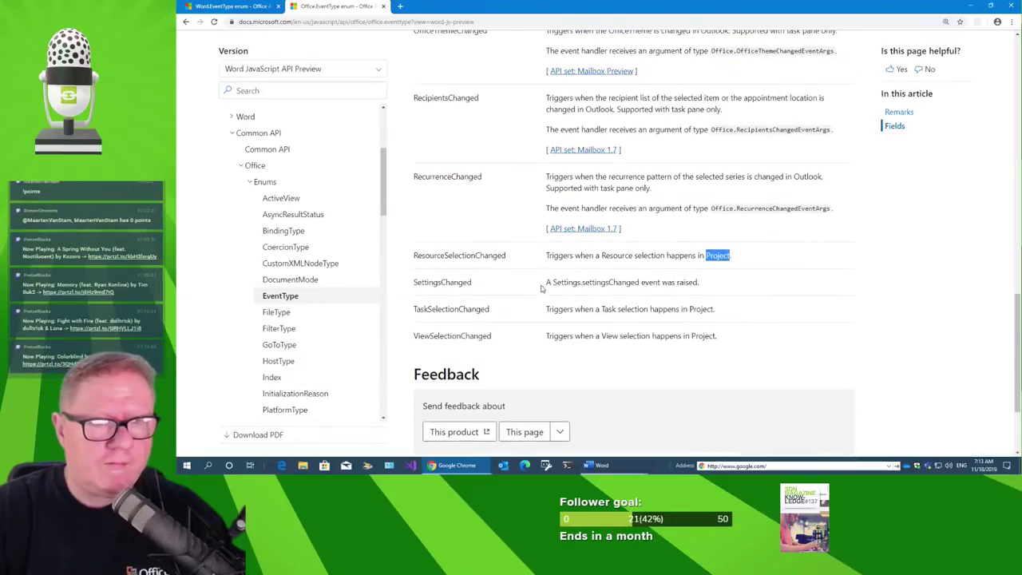
key("alt+Tab")
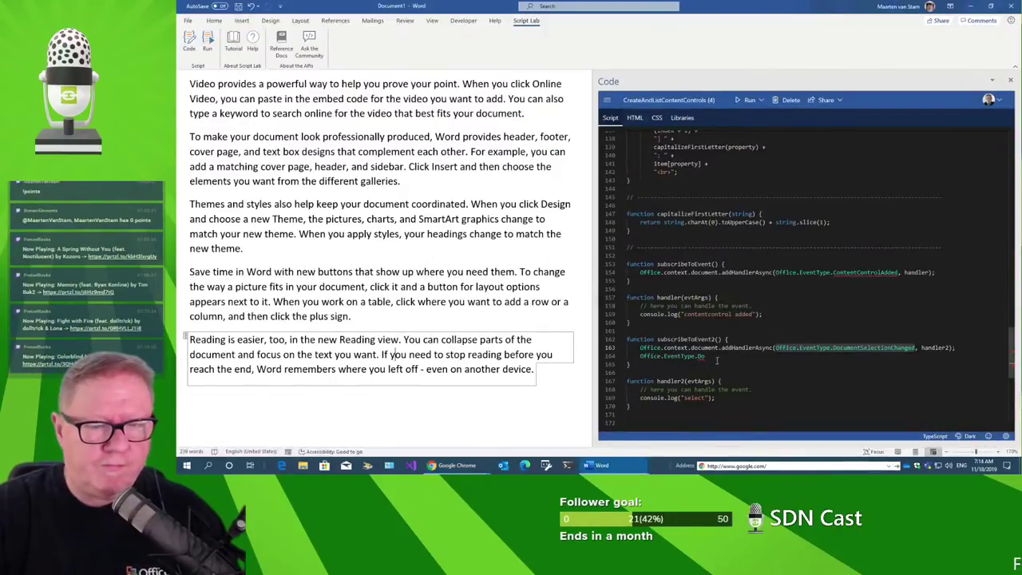
Replace 'Do' on line 164 so the line ends with Office.EventType.
key("alt+Tab")
key("alt+Tab")
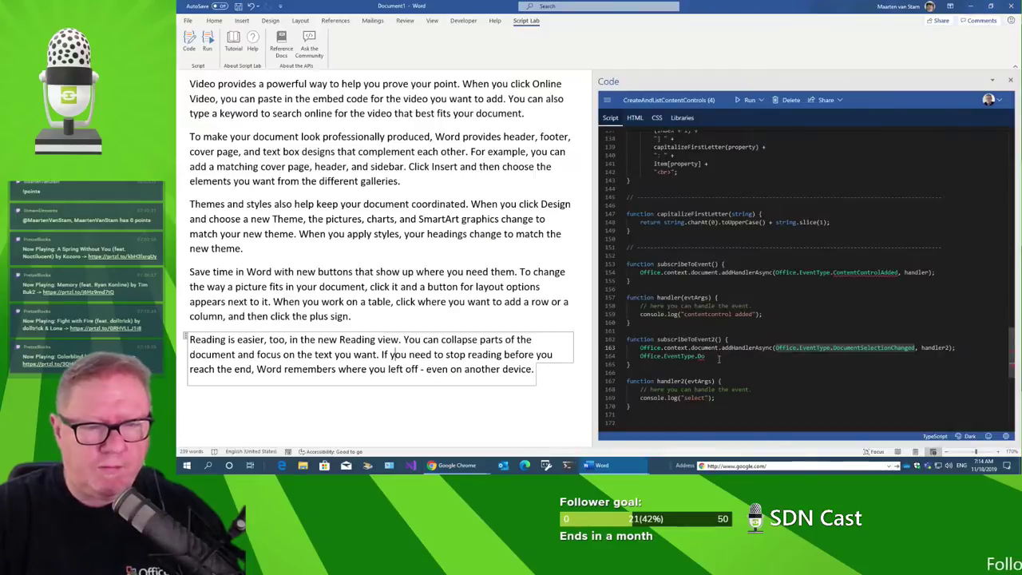
key("BackSpace")
key("BackSpace")
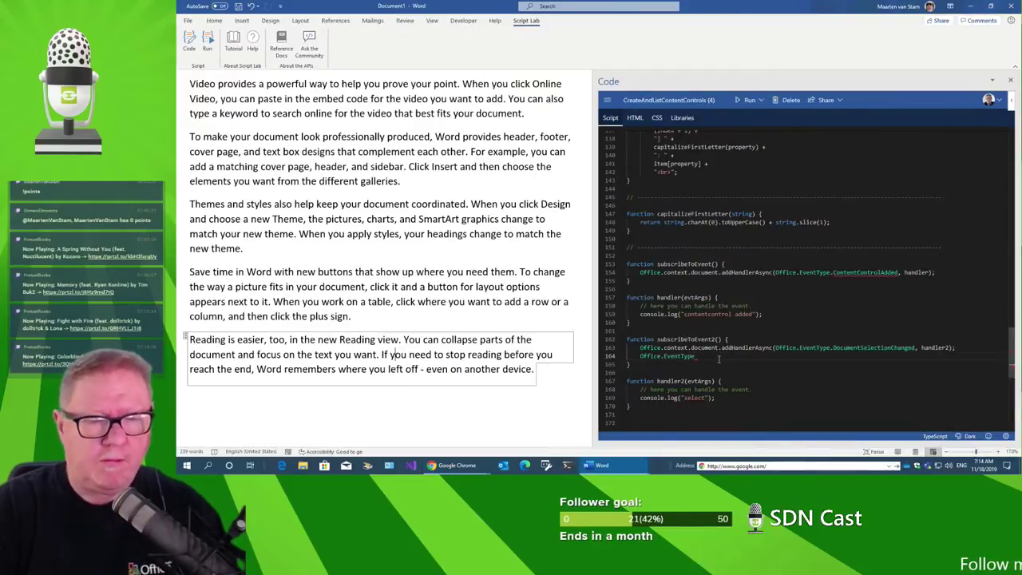
type(".")
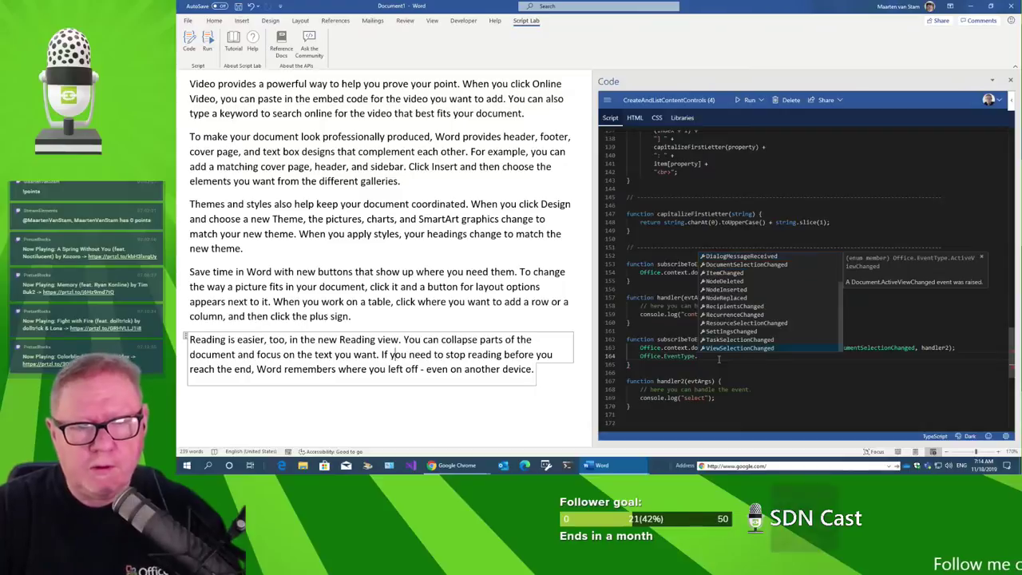
Browse the event-type suggestions, comparing DocumentSelectionChanged, ItemChanged and NodeDeleted.
key("Down")
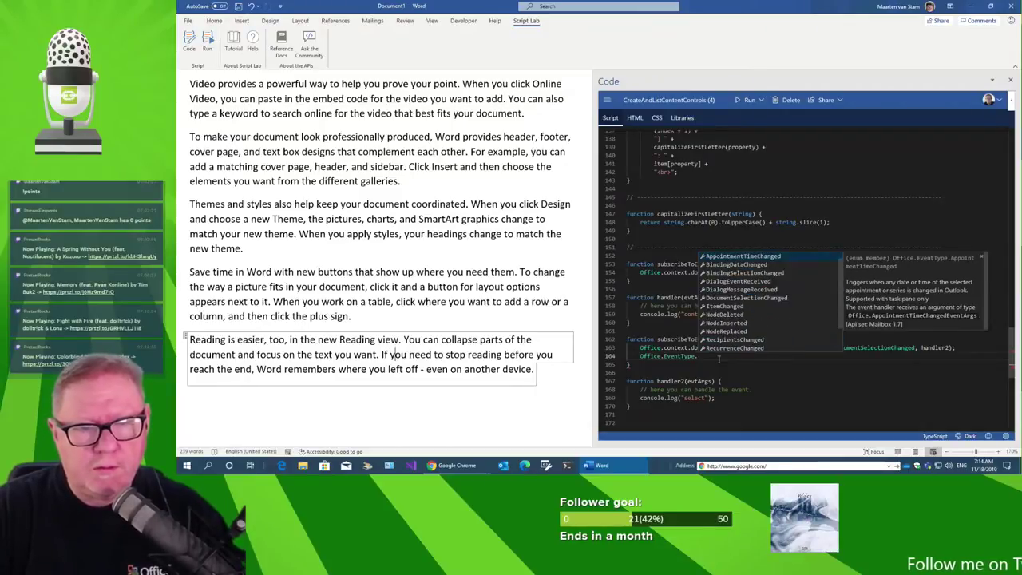
key("Down")
key("Down")
key("Down")
key("Down")
key("Down")
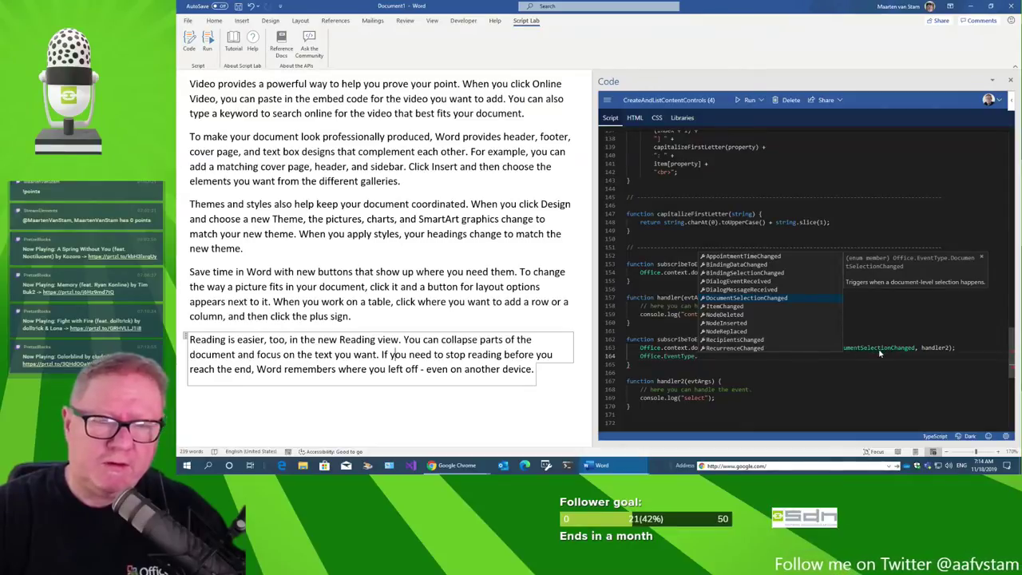
key("Down")
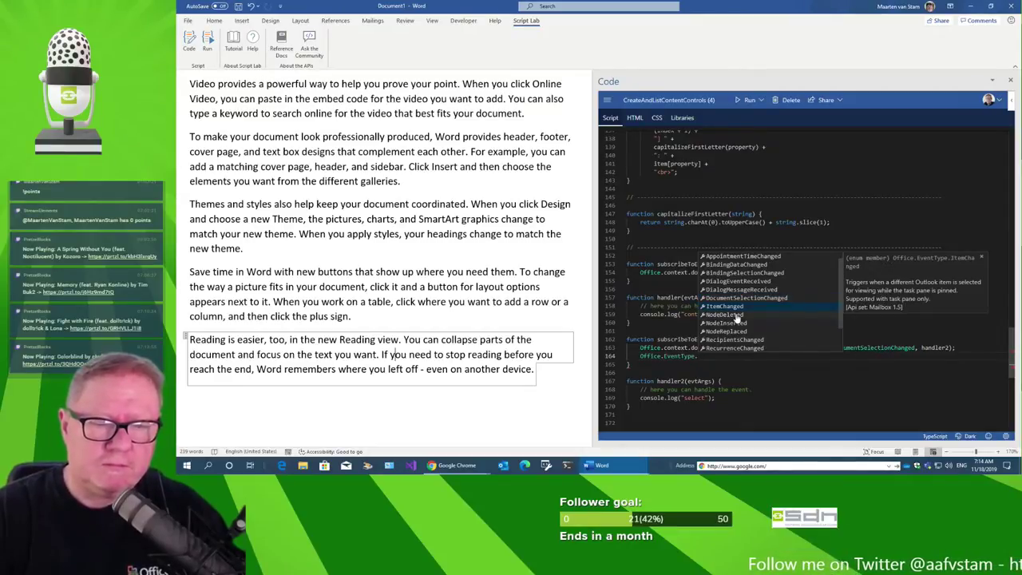
key("Up")
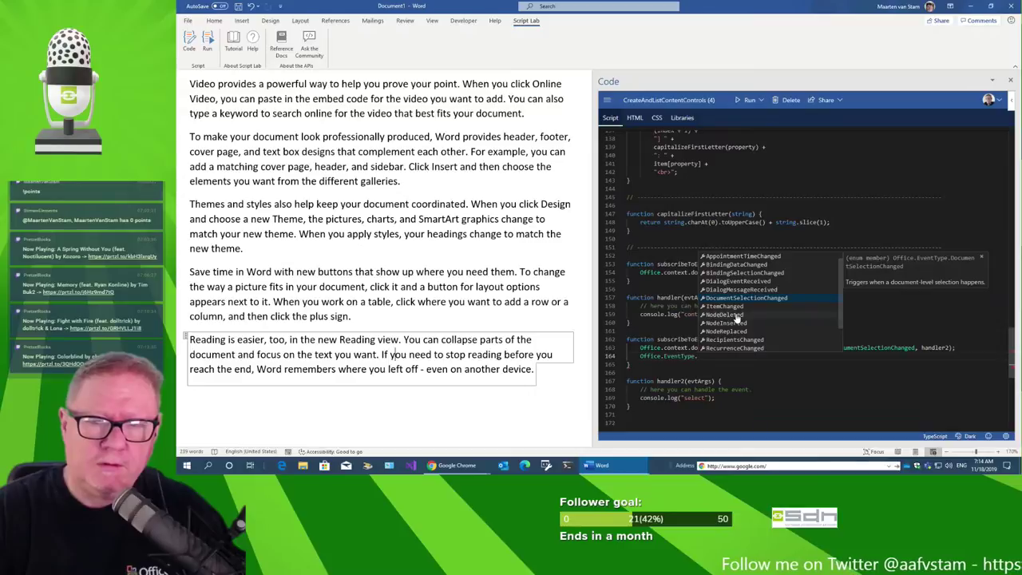
key("Down")
key("Down")
key("Down")
key("Down")
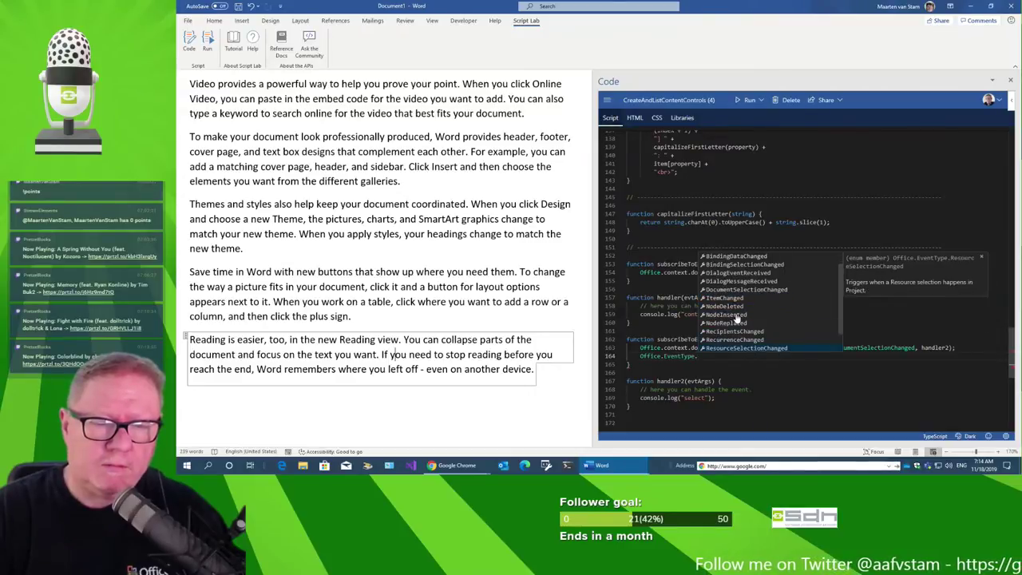
key("Down")
key("Down")
key("Down")
key("Down")
key("Down")
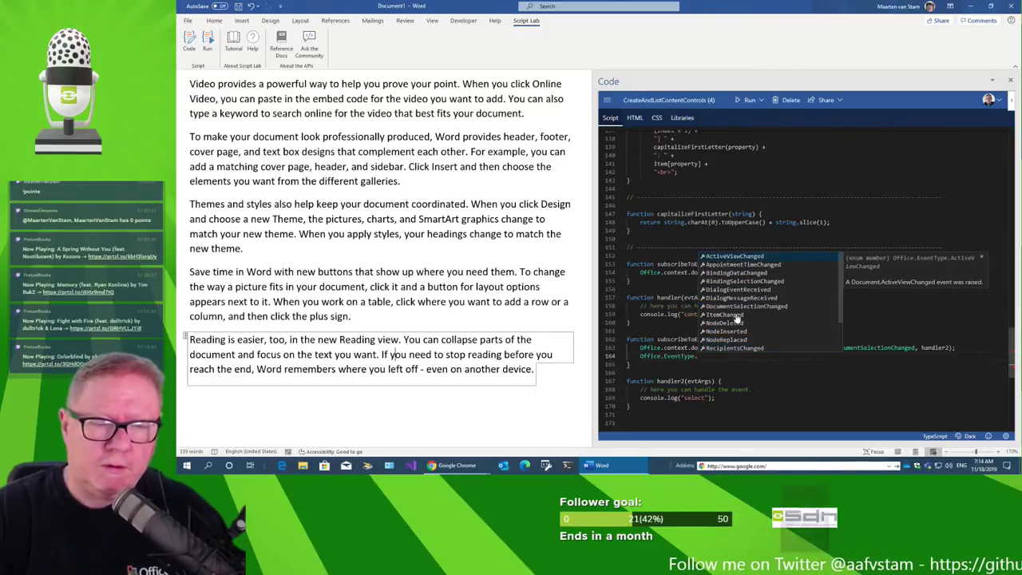
key("Down")
key("Down")
key("Down")
key("Down")
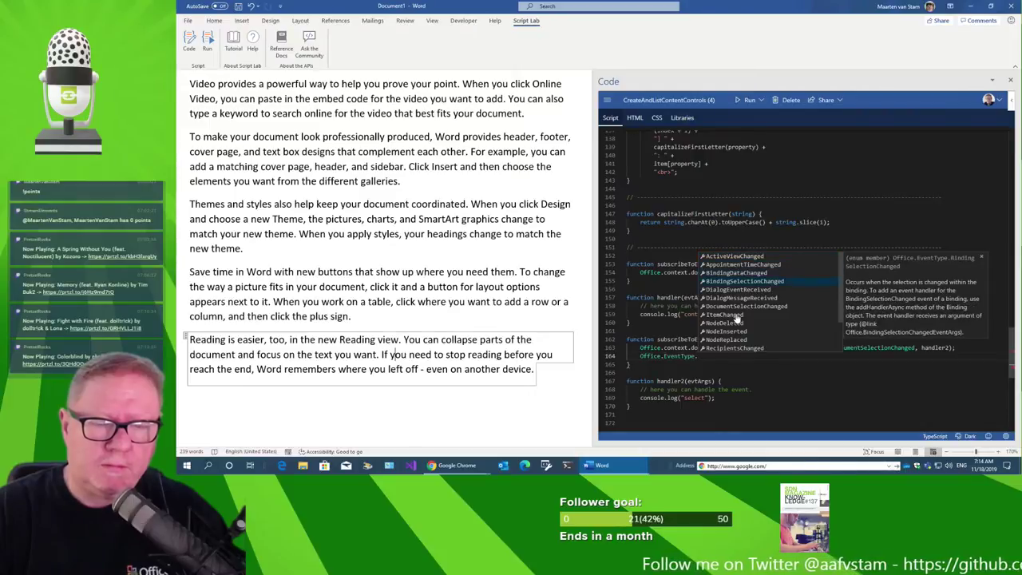
key("Down")
key("Down")
key("Down")
key("Down")
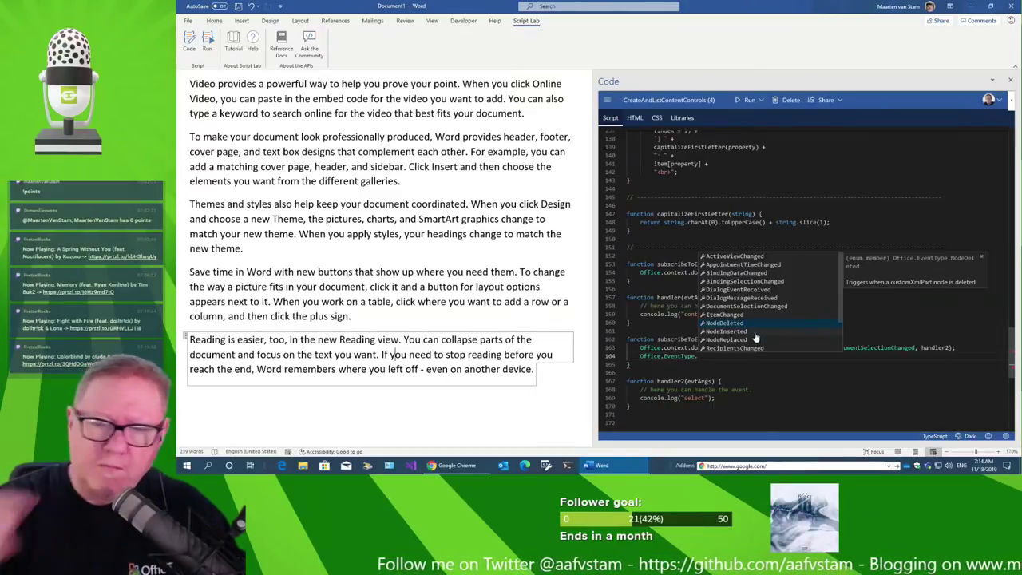
Dismiss the suggestion list and open the GitHub gists page by entering 'gist' as the address.
left_click(476, 369)
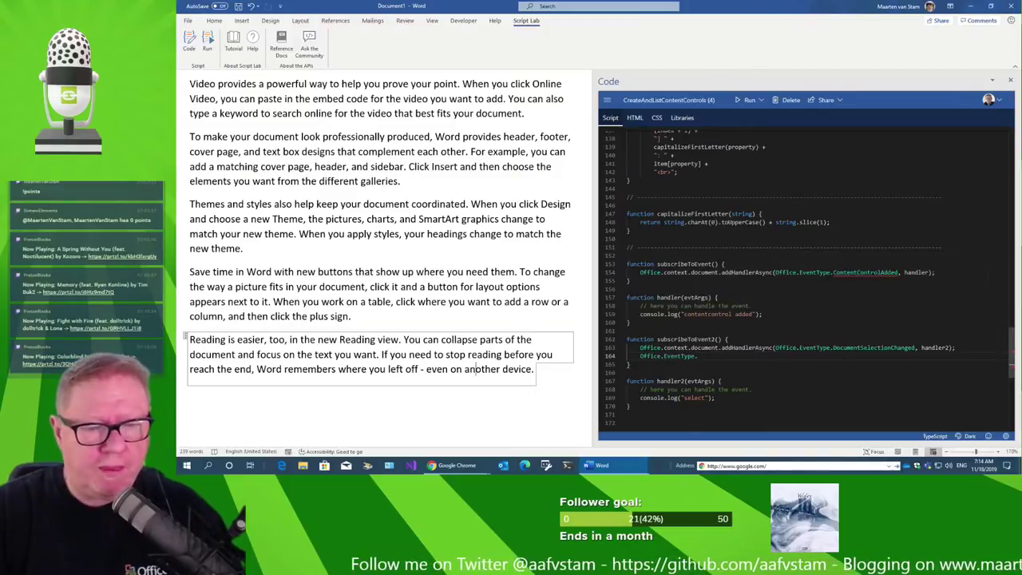
left_click(830, 467)
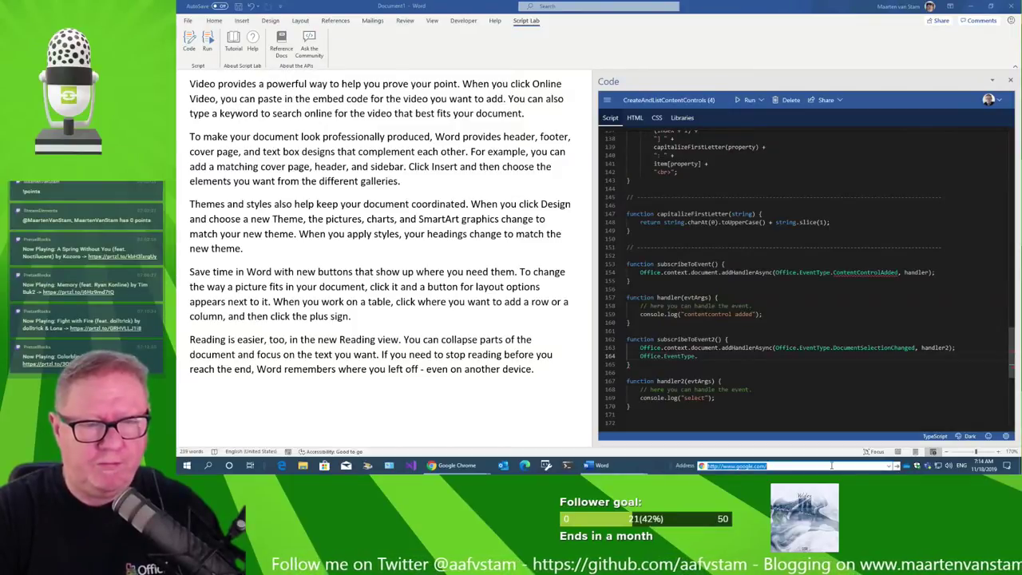
type("gist.")
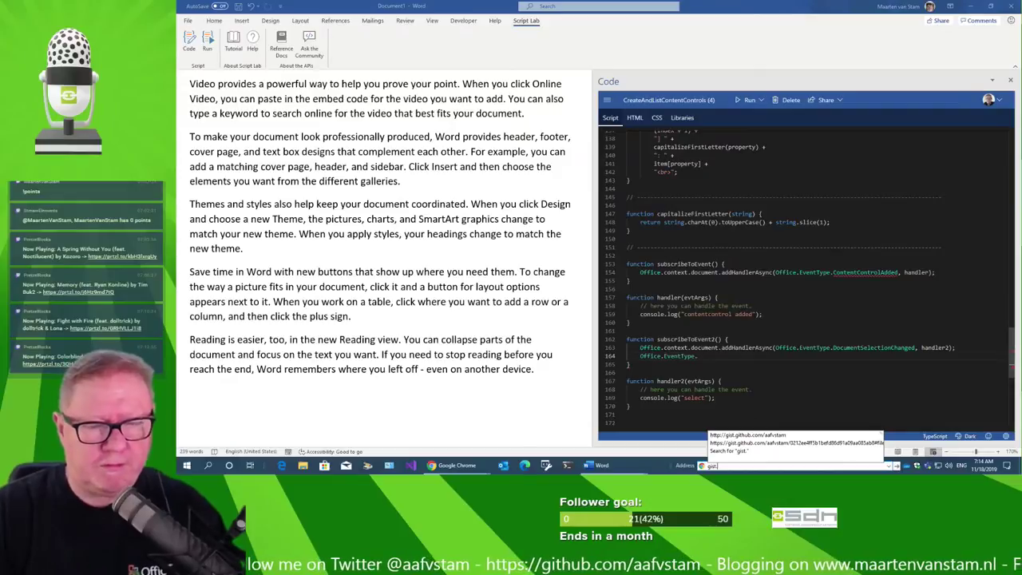
key("Down")
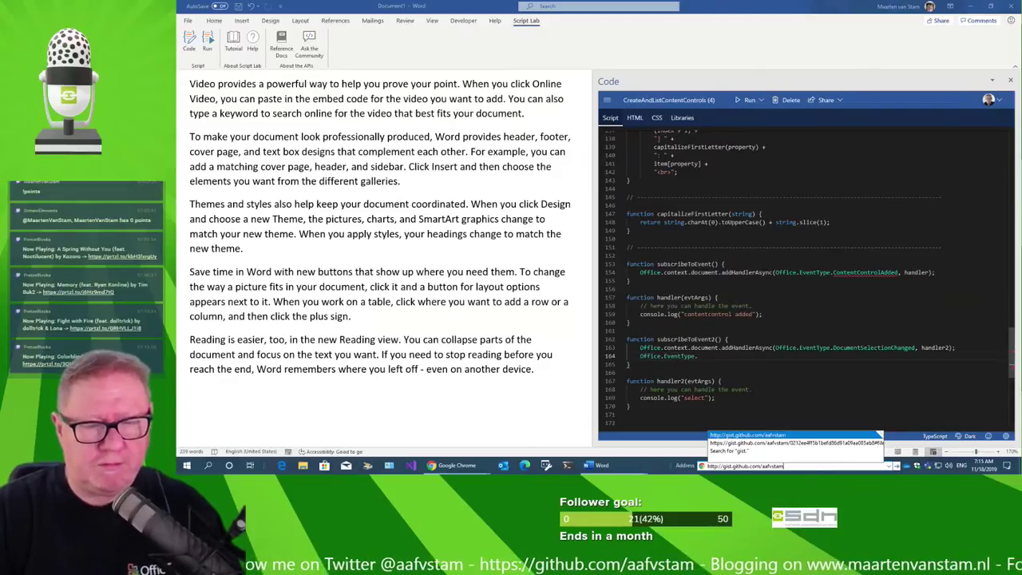
key("Return")
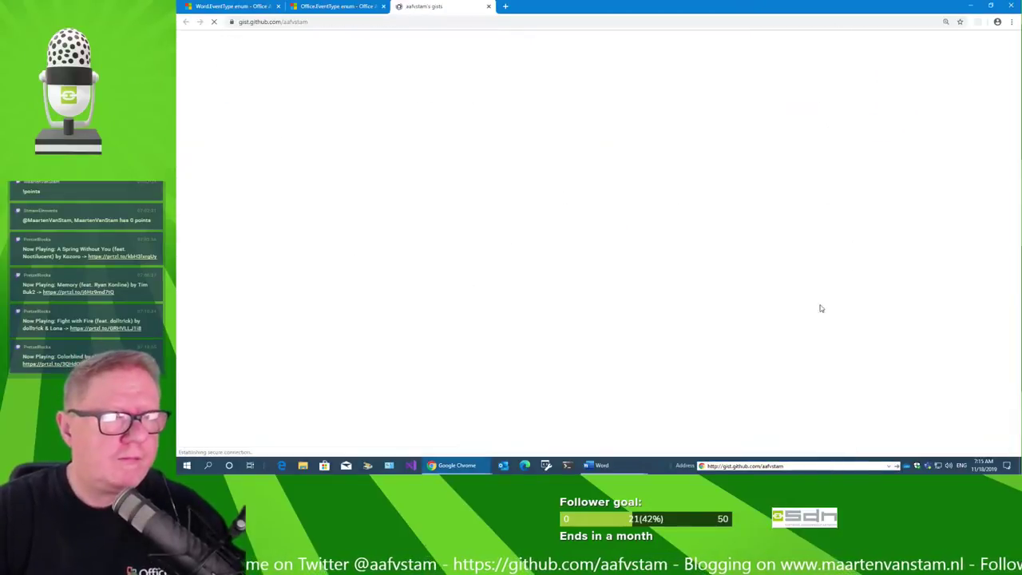
Look through the author's gist list, then return to Word.
scroll(707, 272, "down", 3)
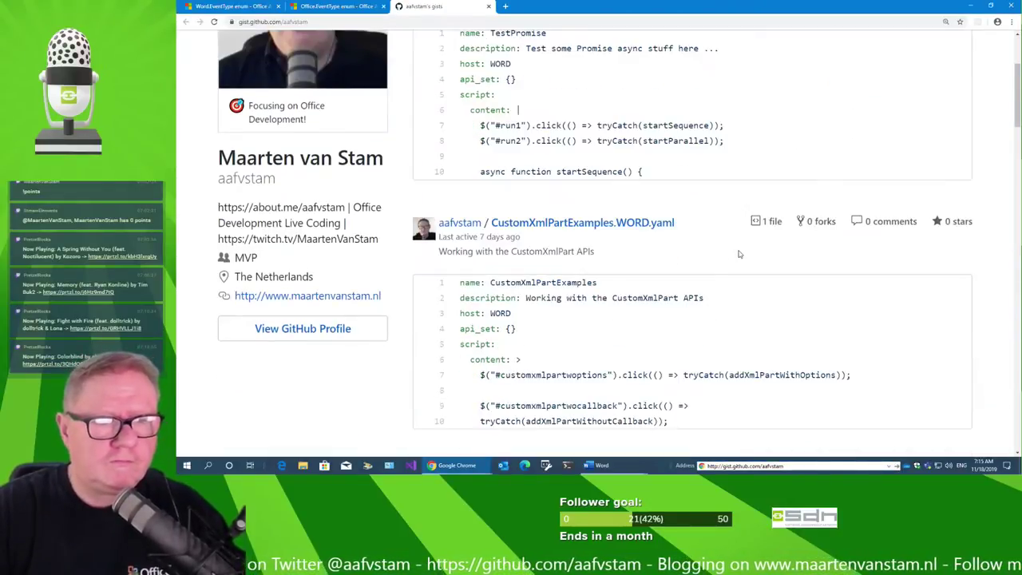
scroll(743, 256, "down", 2)
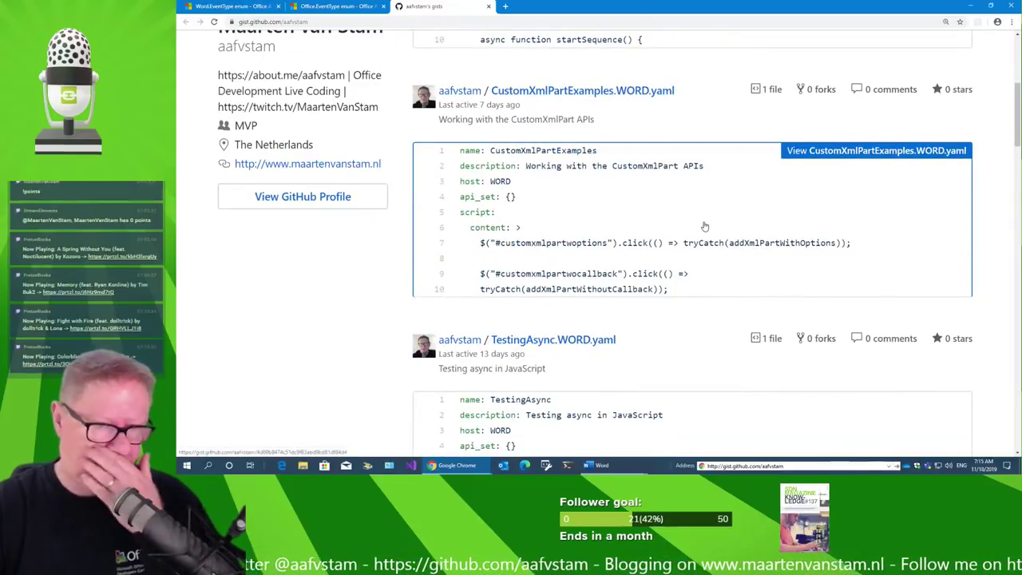
scroll(702, 224, "down", 2)
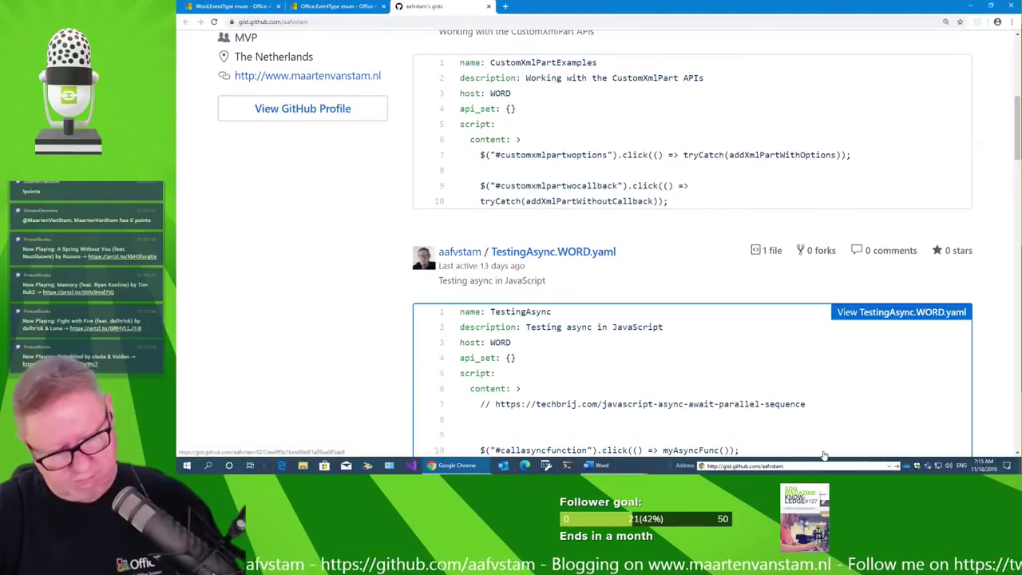
key("alt+Tab")
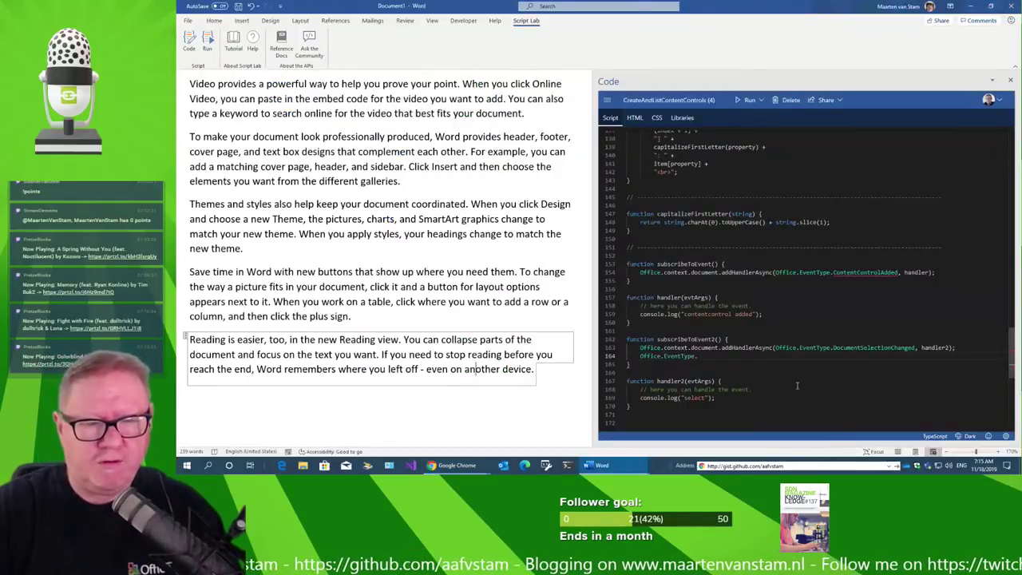
Paste the subscribeToEvent2 and handler2 code (lines 162–170) into a new Notepad note.
left_click_drag(641, 408, 623, 341)
key("ctrl+c")
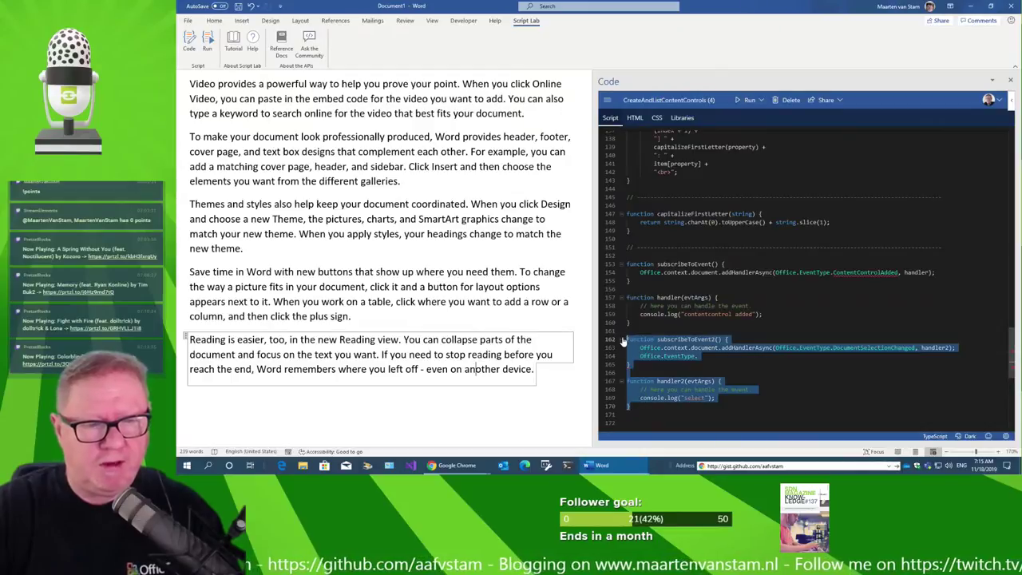
left_click(798, 466)
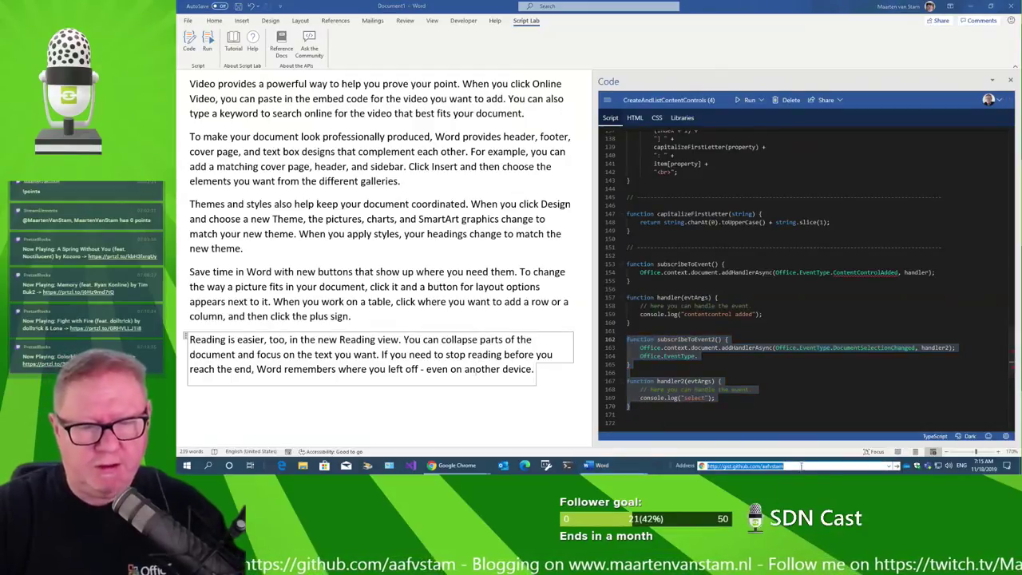
type("n")
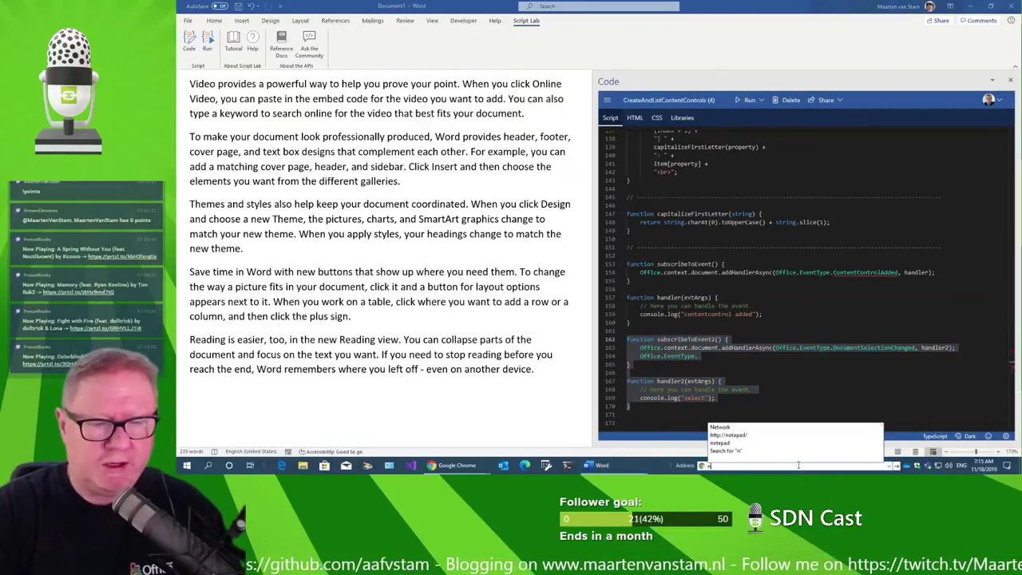
type("otepad")
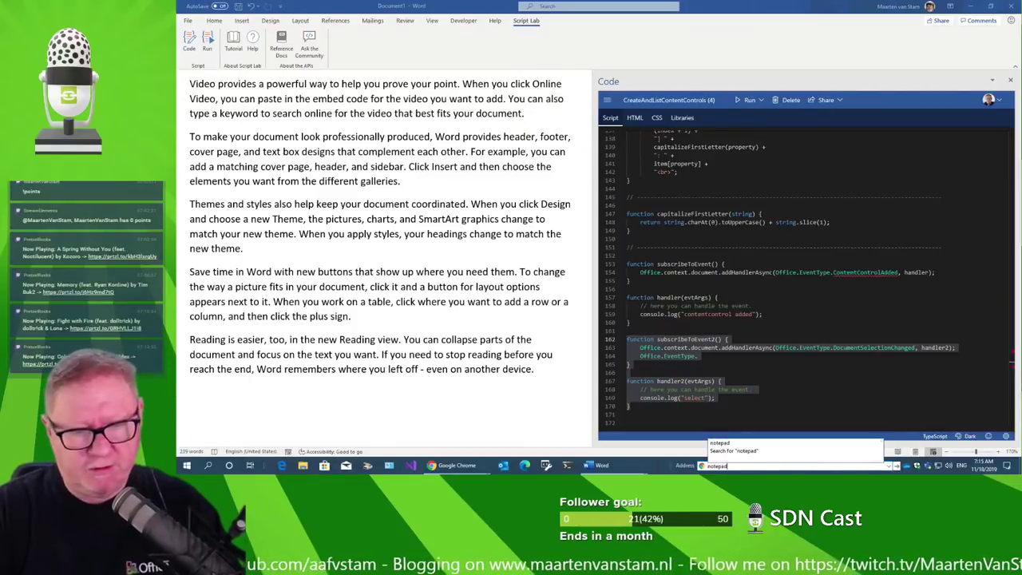
key("Return")
key("ctrl+v")
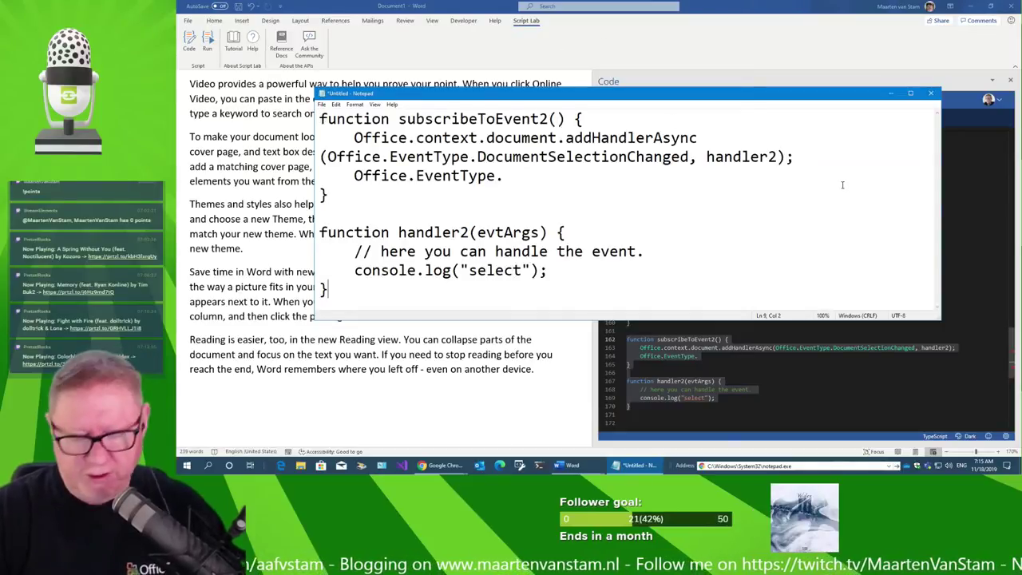
Zoom the Notepad text in and back out, then return to Word.
key("ctrl+plus")
key("ctrl+plus")
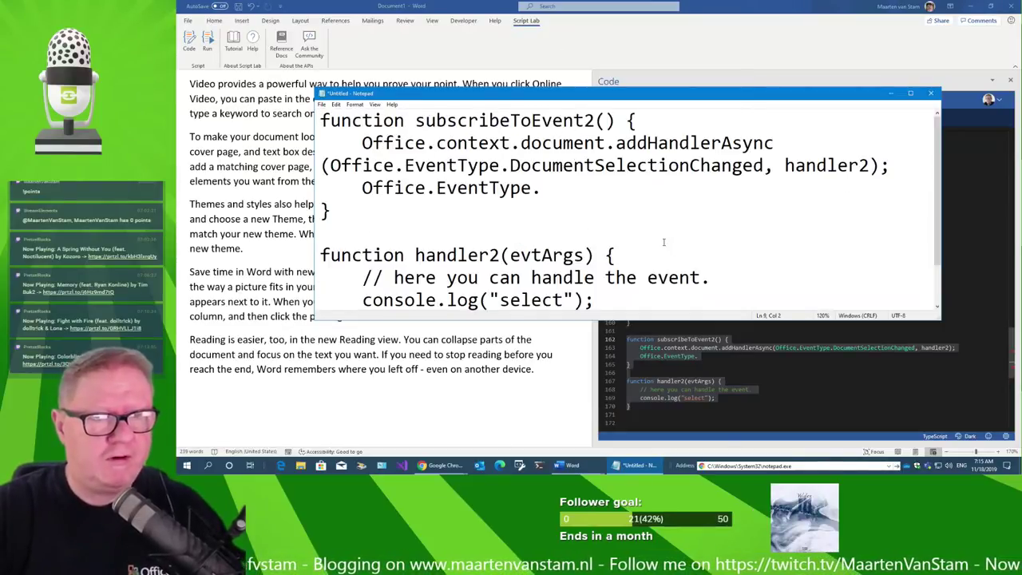
key("ctrl+minus")
key("ctrl+minus")
key("ctrl+minus")
key("alt+Tab")
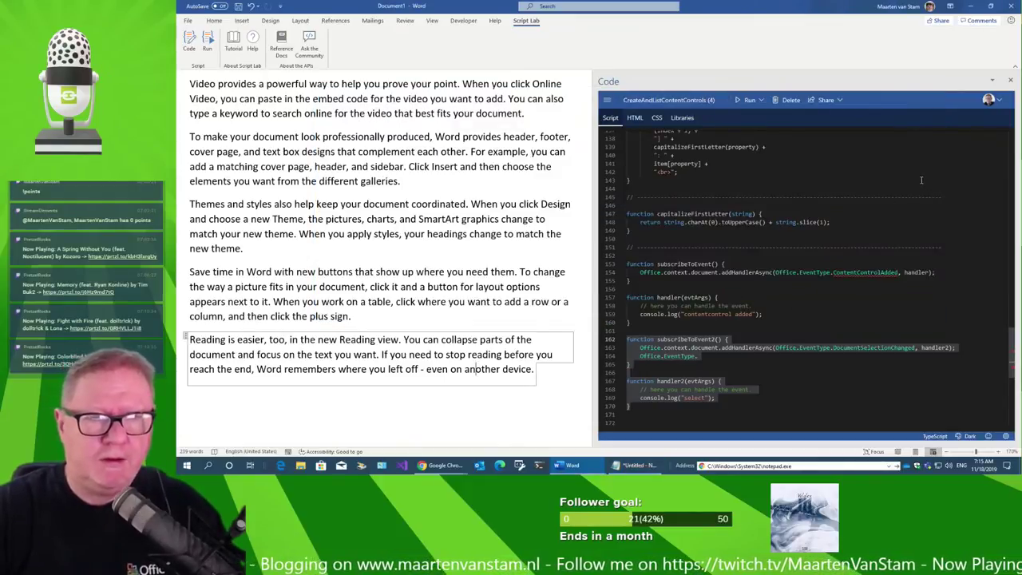
Open My Snippets, check the Chrome gists page, and open the CustomXmlPartExamples snippet.
left_click(608, 103)
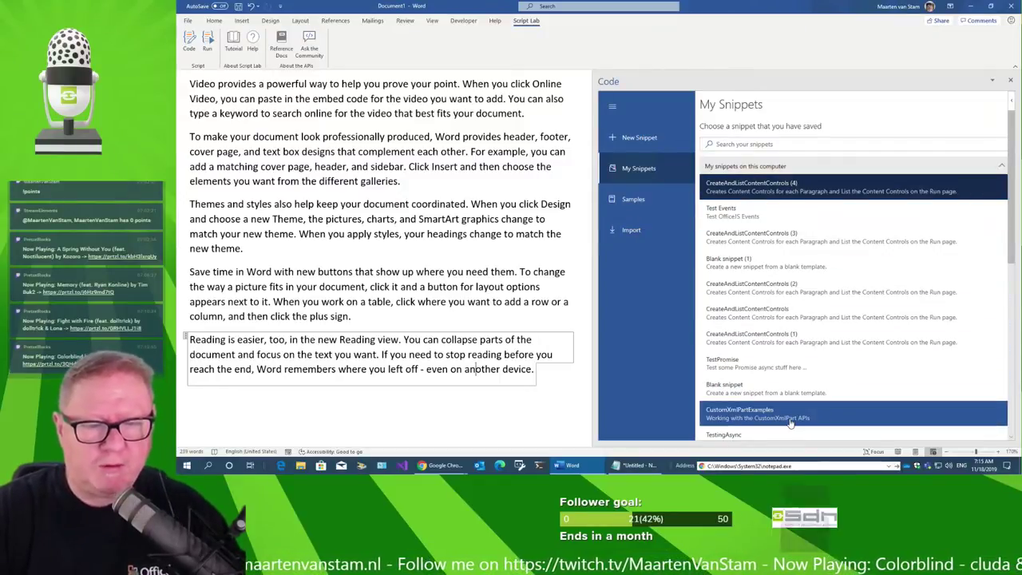
key("alt+Tab")
key("Tab")
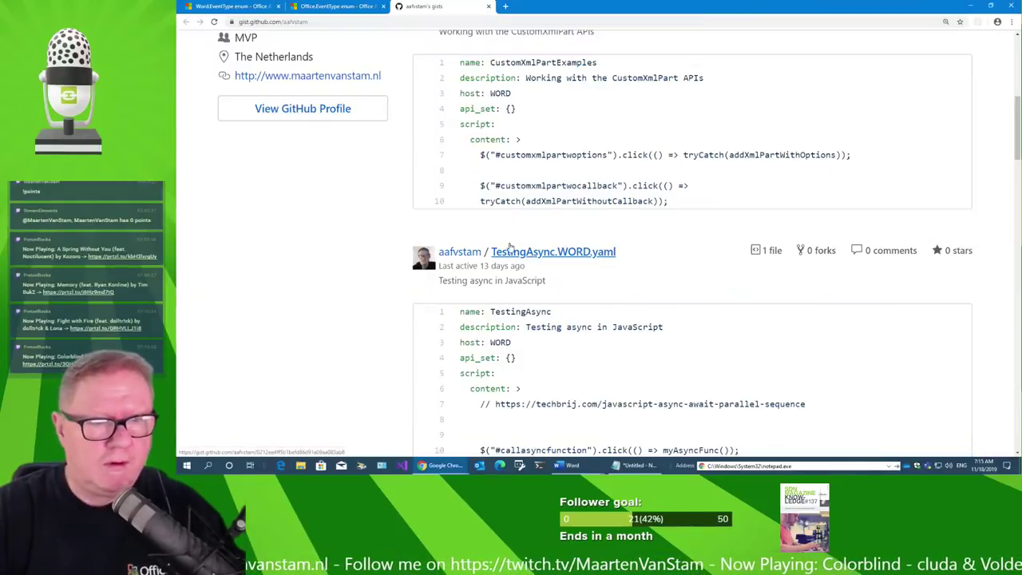
scroll(598, 305, "up", 2)
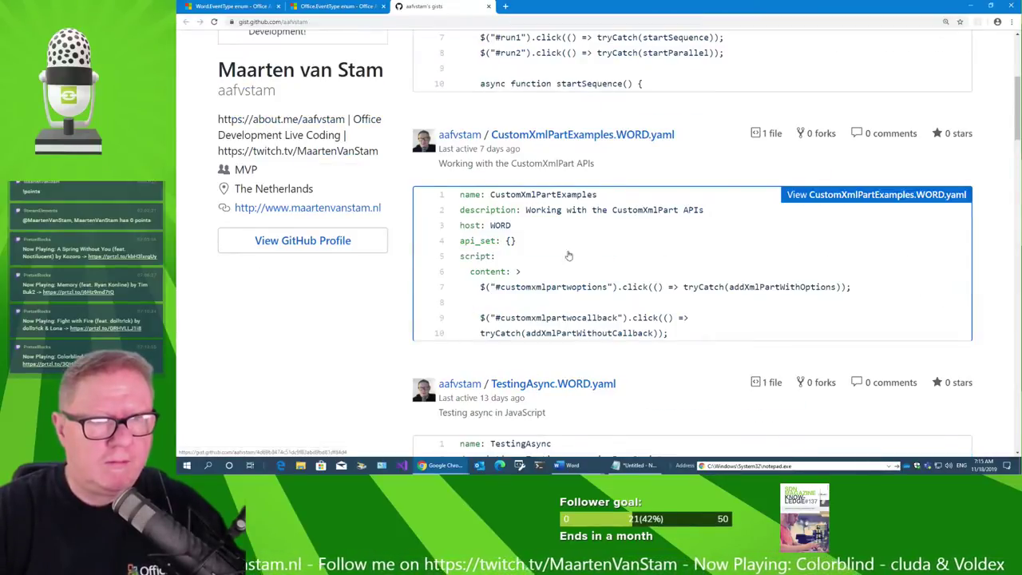
key("alt+Tab")
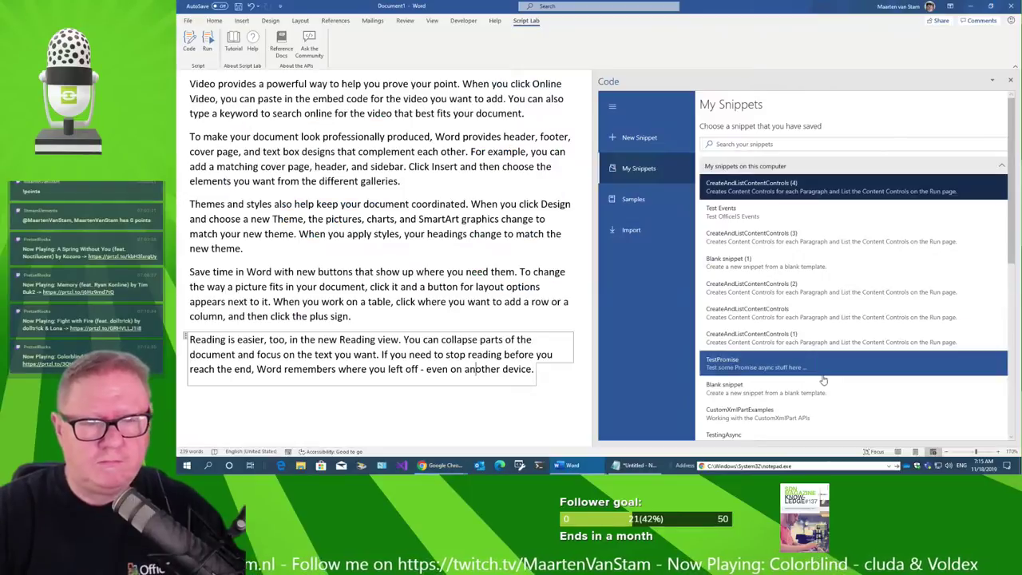
left_click(788, 413)
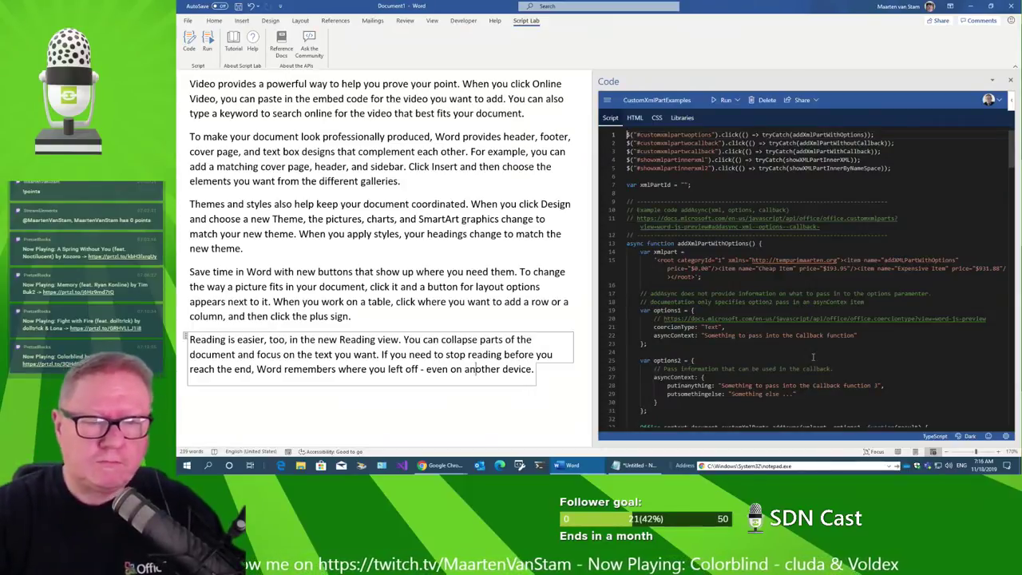
Scroll the CustomXmlPartExamples code and select the addAsync call on line 33.
scroll(813, 358, "down", 5)
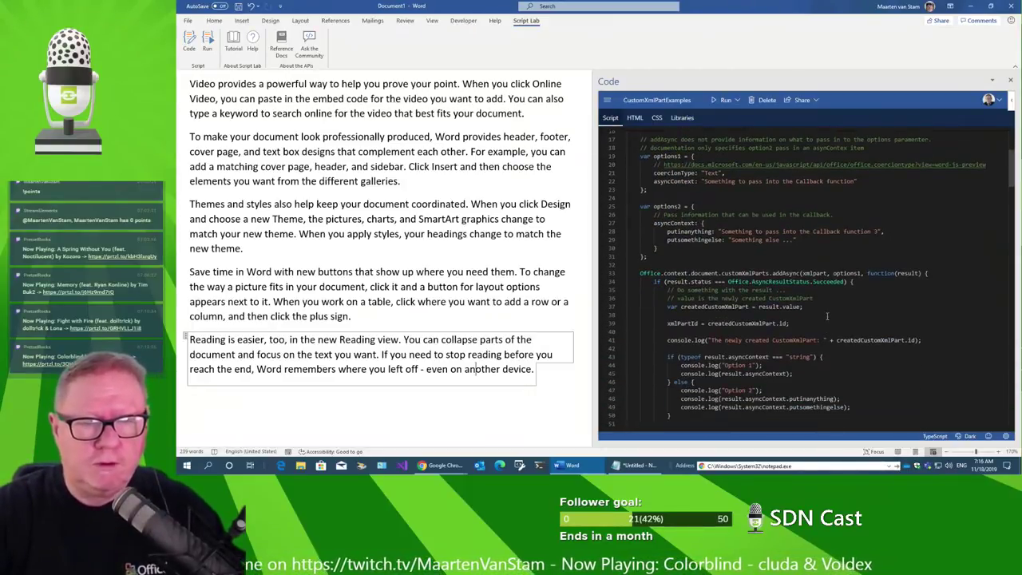
scroll(827, 313, "down", 2)
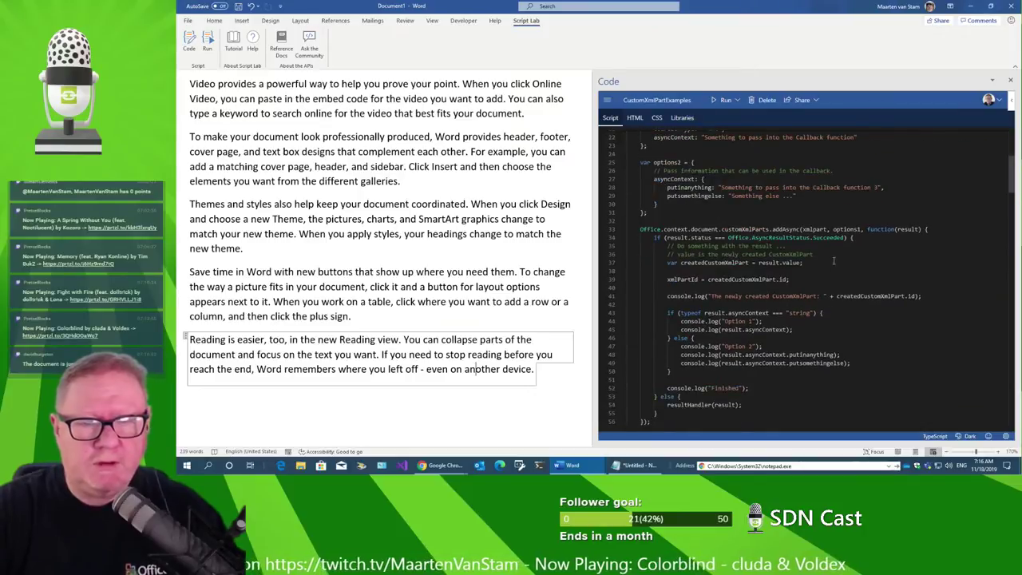
double_click(787, 230)
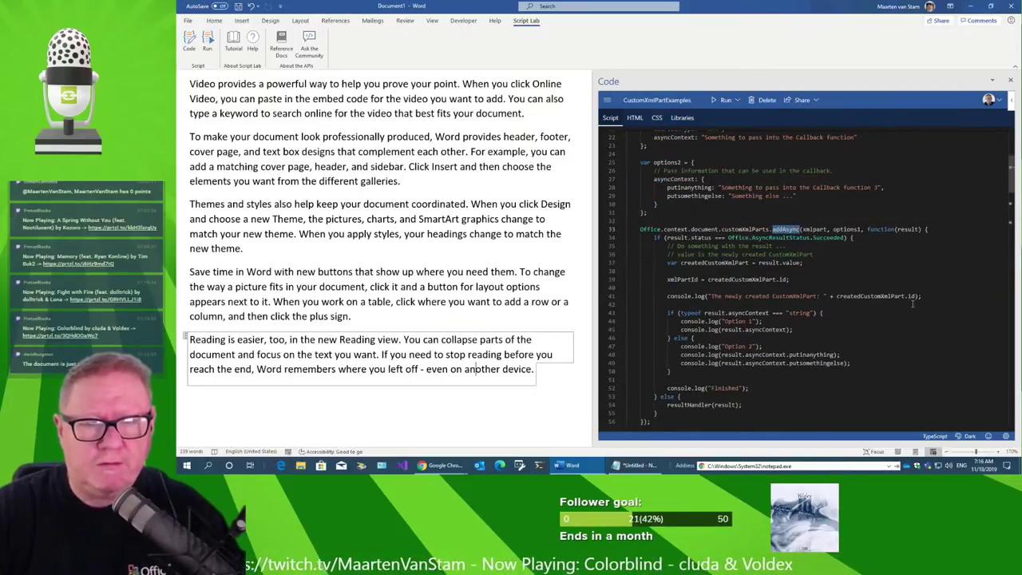
scroll(912, 303, "down", 5)
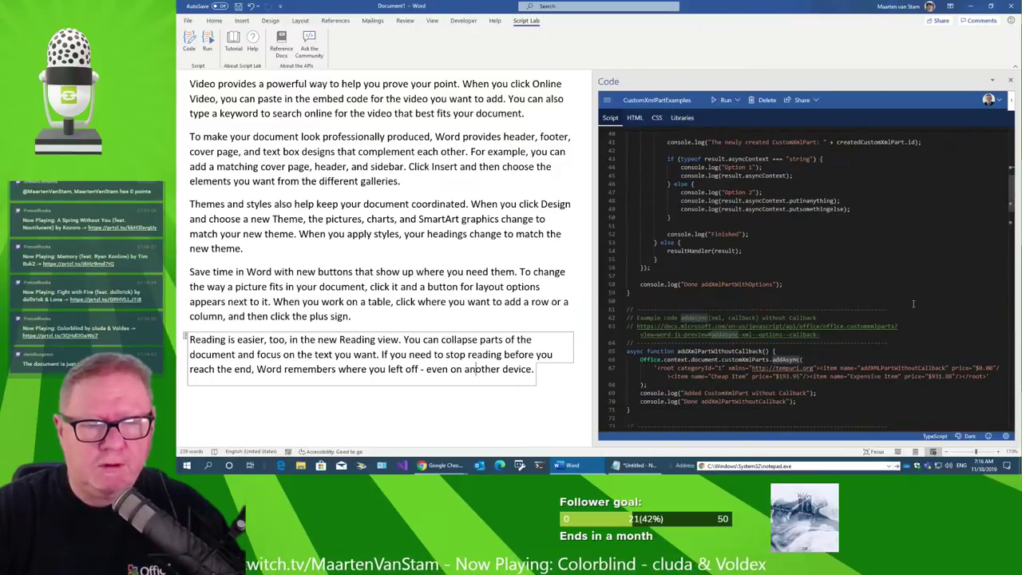
Paste subscribeToEvent2 and handler2 at the script's end, with a blank line above them.
scroll(902, 295, "down", 3)
scroll(890, 287, "down", 4)
scroll(877, 280, "down", 3)
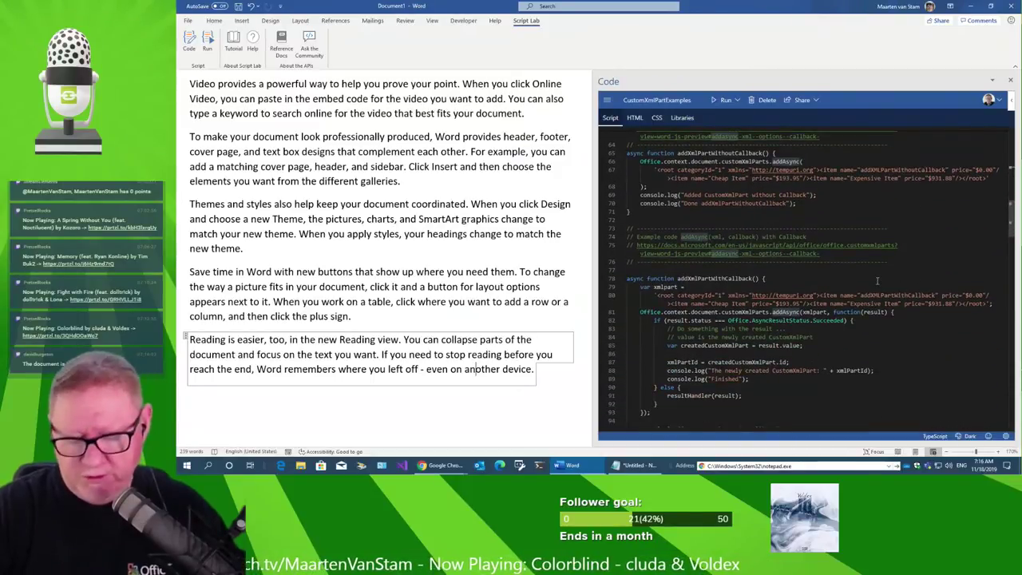
key("ctrl+End")
key("ctrl+v")
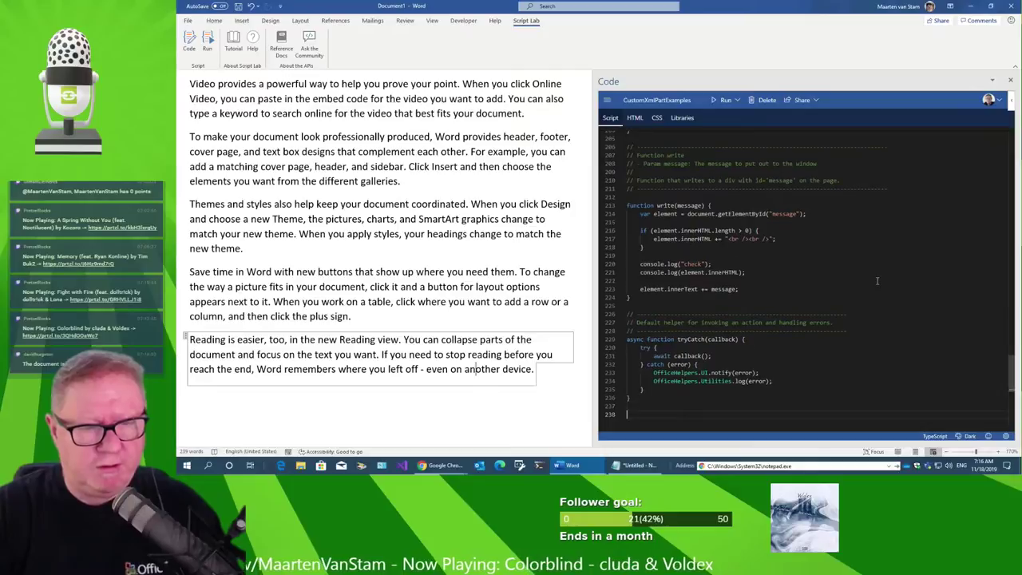
key("Up")
key("Up")
key("Up")
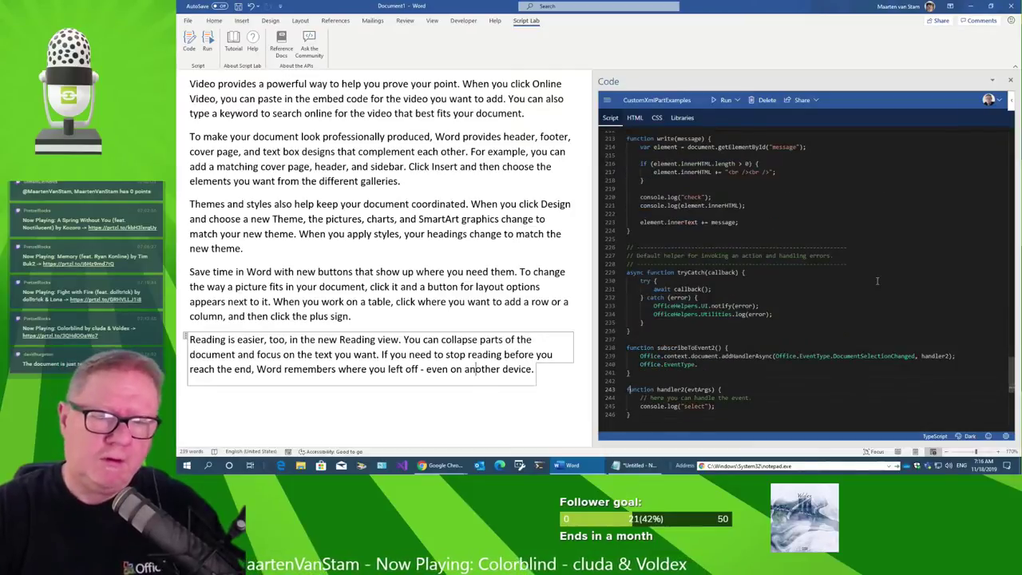
key("Return")
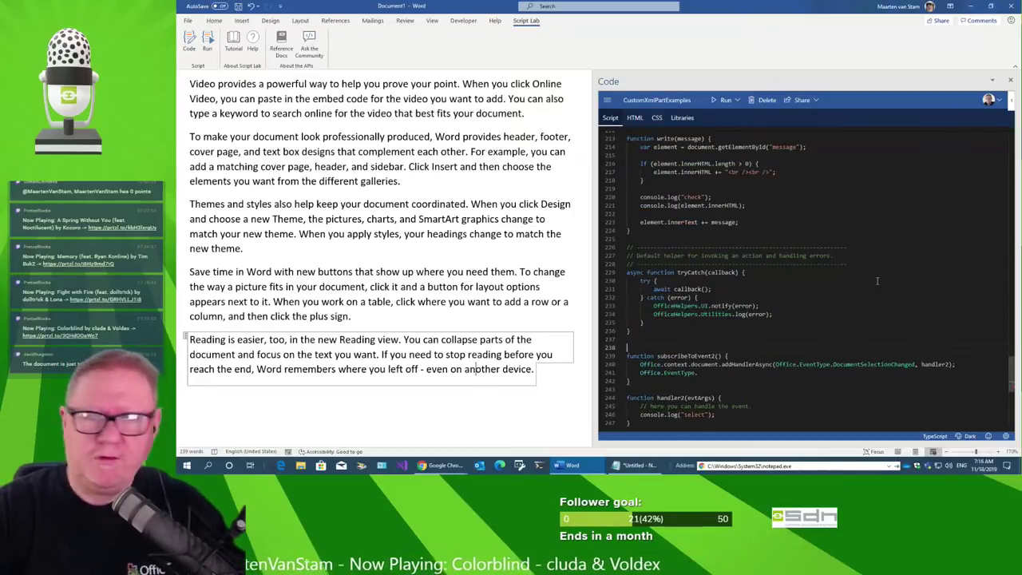
Change the event type on line 240 from DocumentSelectionChanged to NodeInserted.
double_click(894, 364)
key("BackSpace")
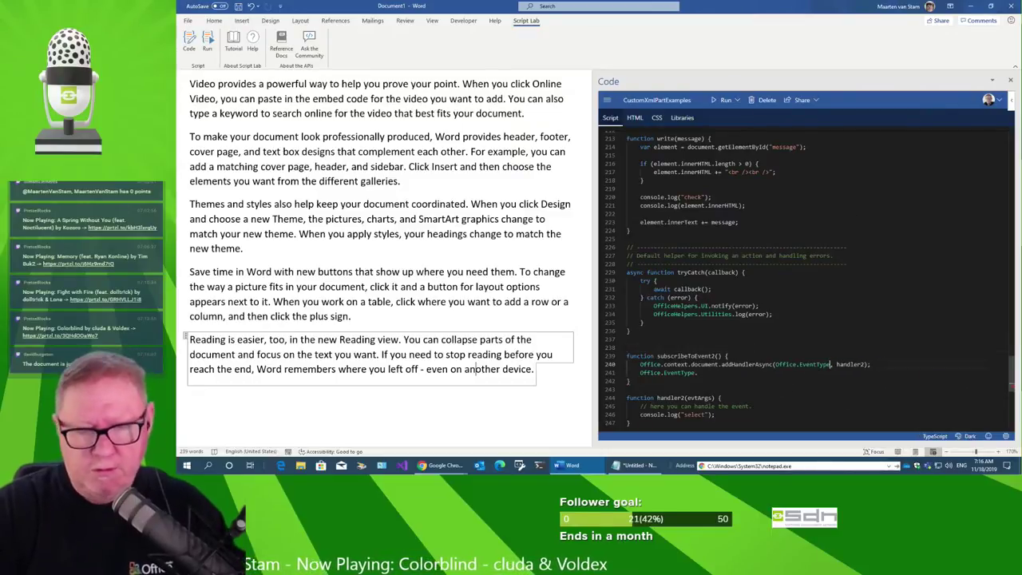
type(".N")
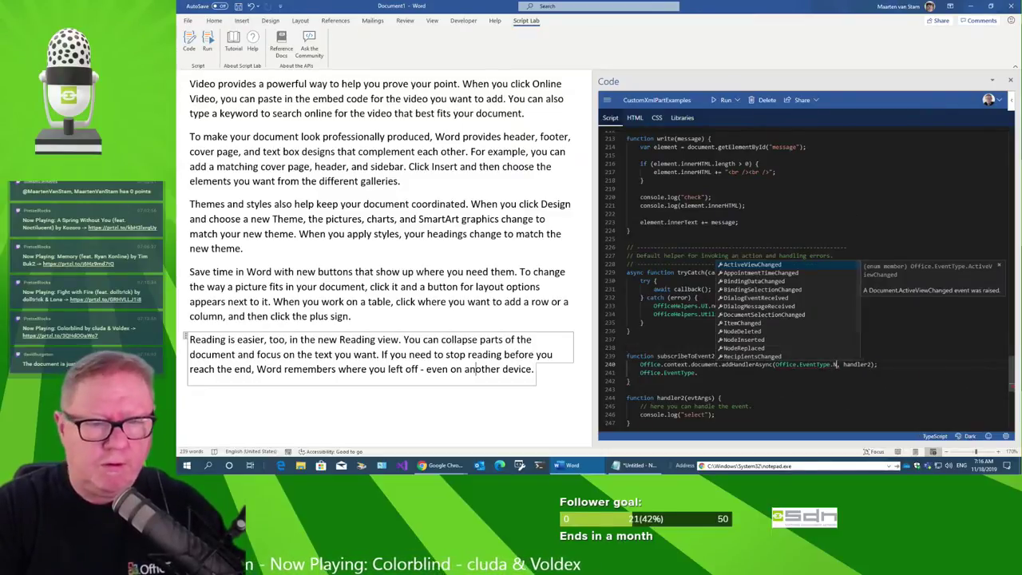
type("od")
key("Up")
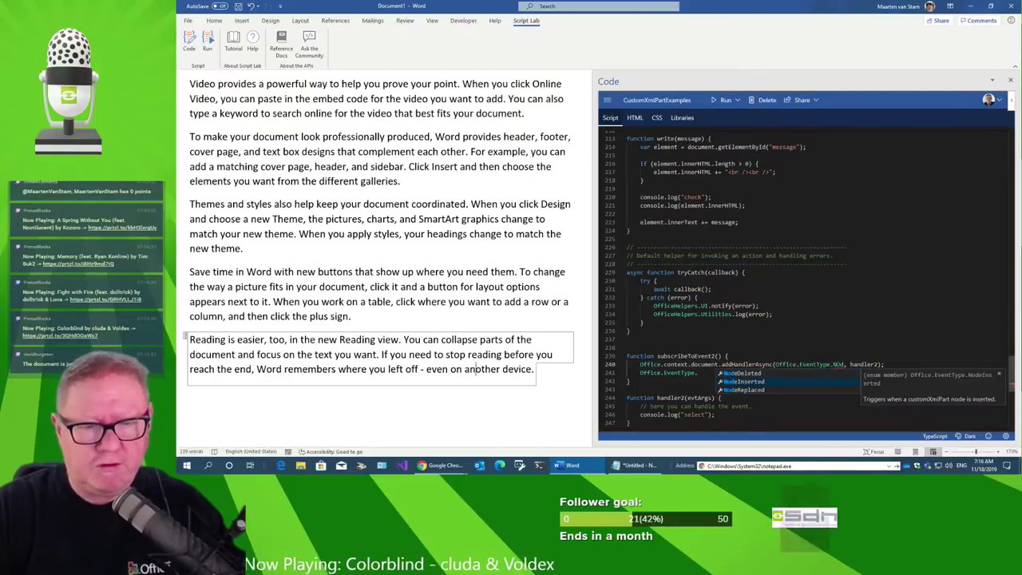
key("Return")
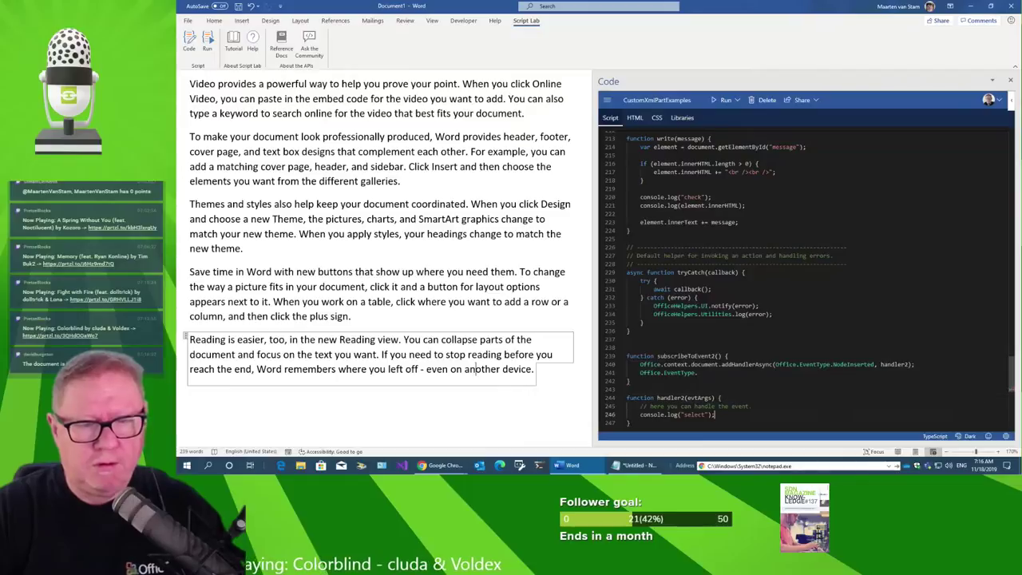
key("ctrl+shift+Left")
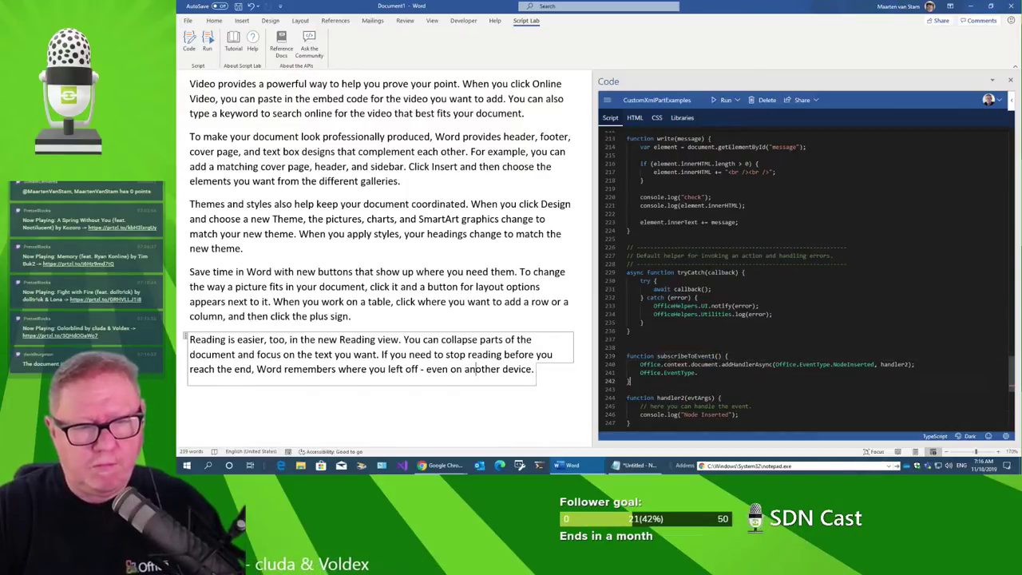
Rename subscribeToEvent2 and handler2 to subscribeToEvent and handler.
left_click(712, 356)
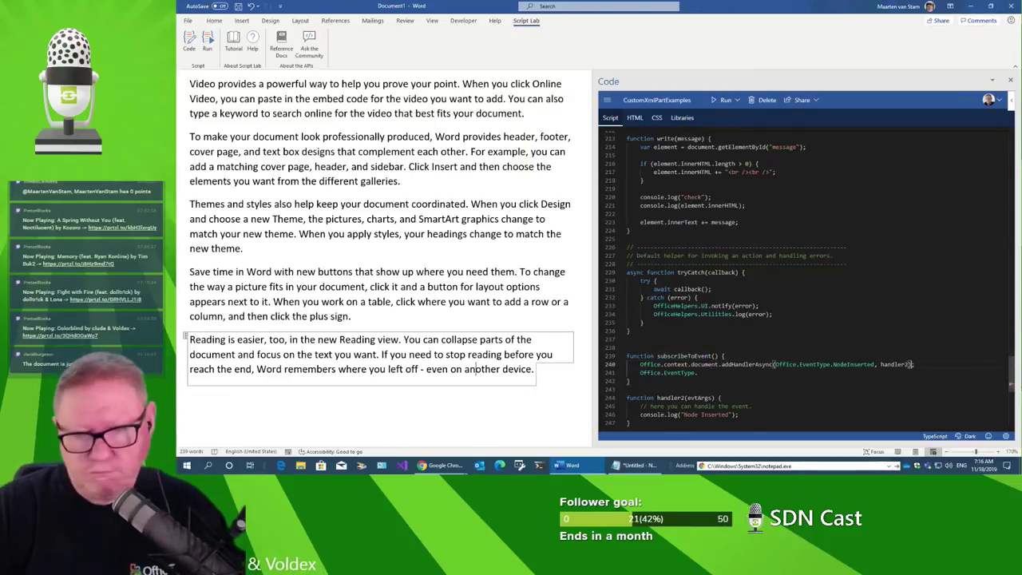
key("BackSpace")
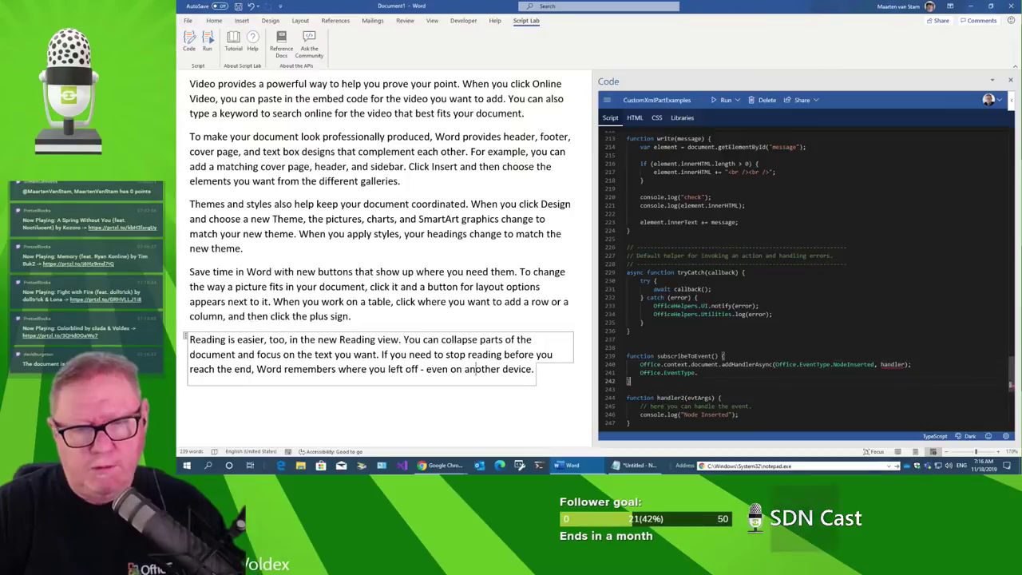
left_click(627, 388)
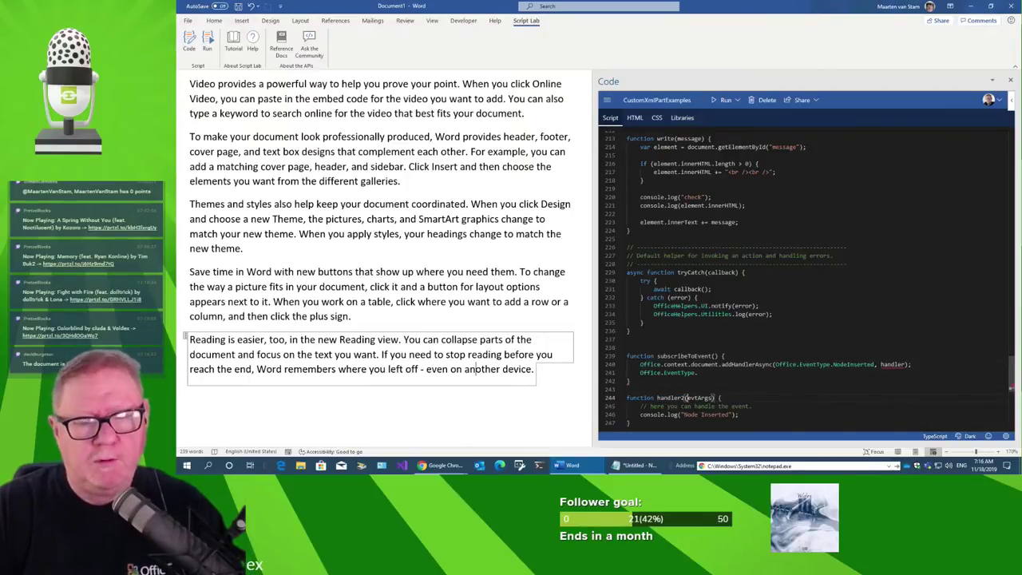
key("BackSpace")
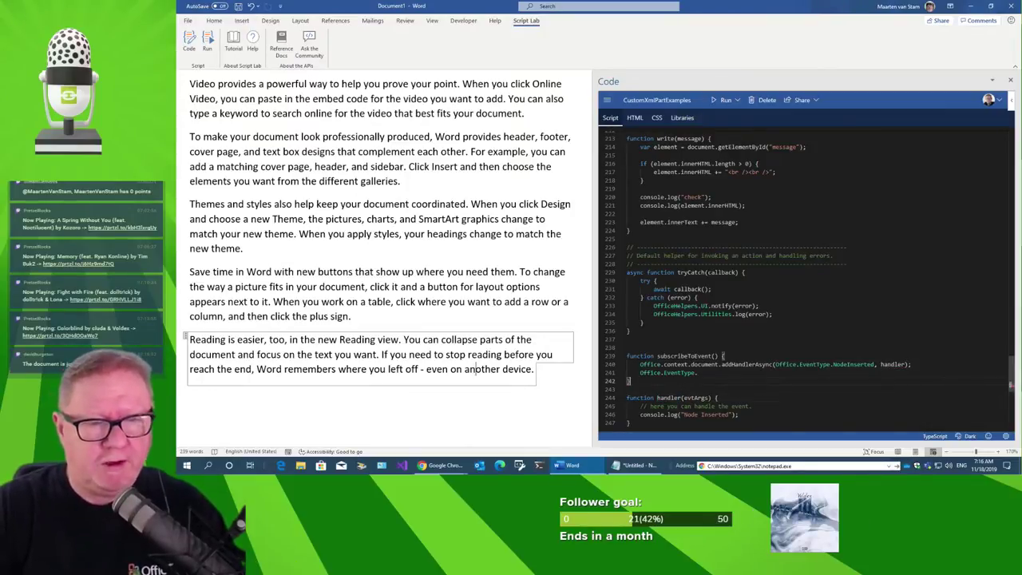
Add Handler comment separators above subscribeToEvent and show the Share options.
left_click(627, 289)
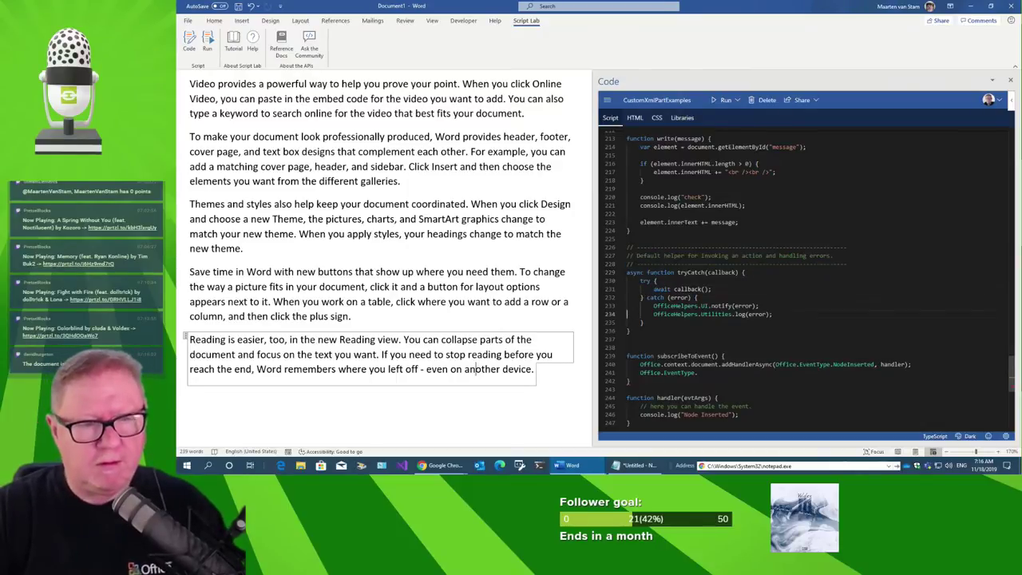
key("ctrl+v")
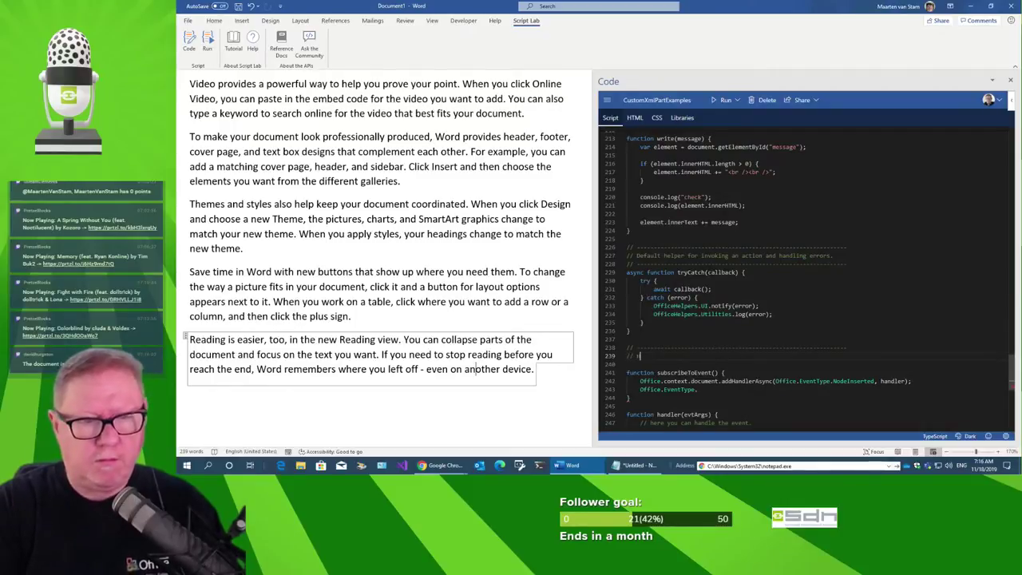
key("ctrl+v")
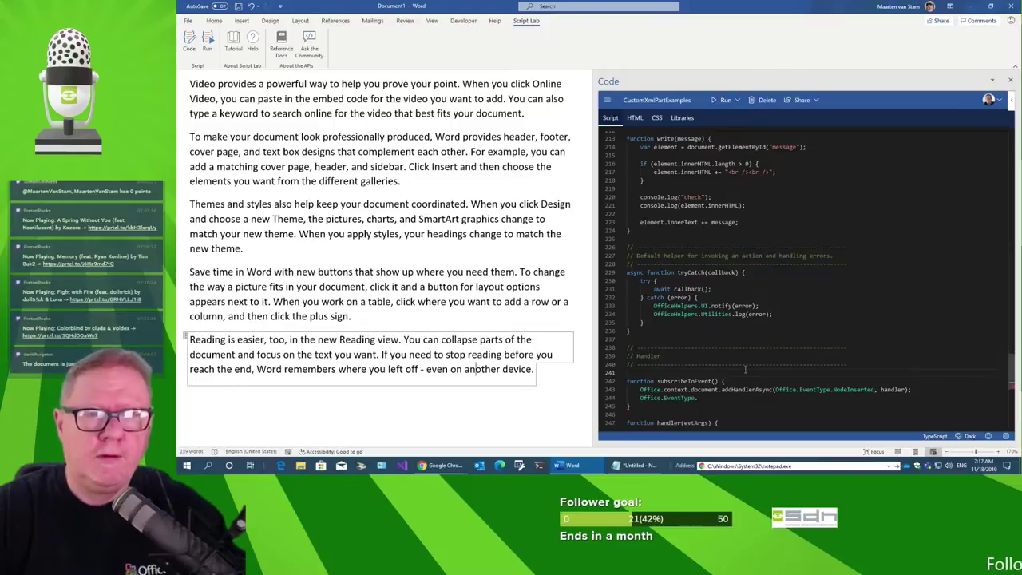
left_click(802, 100)
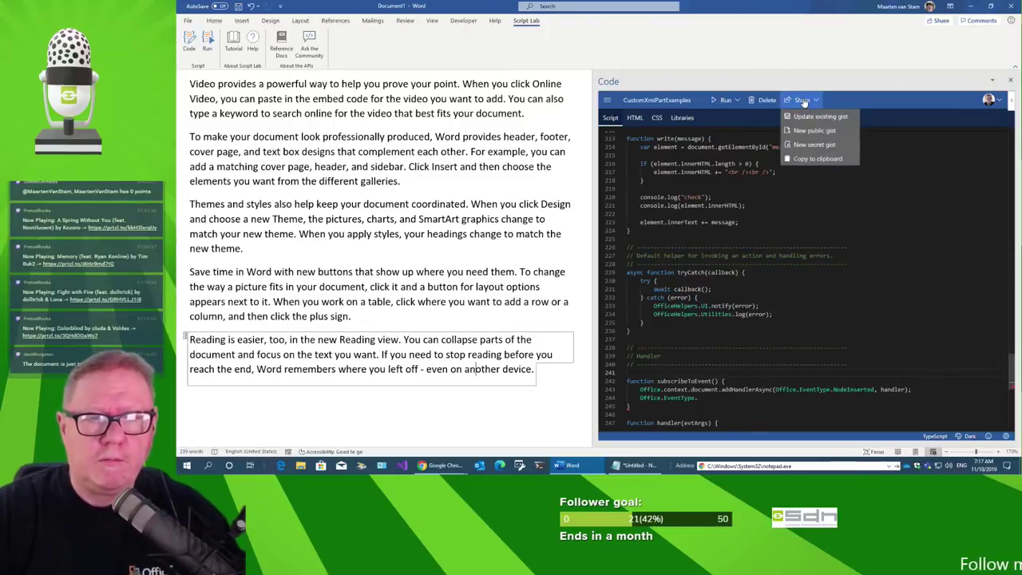
Close the Share menu and delete the unfinished Office.EventType. line in subscribeToEvent.
left_click(949, 212)
scroll(938, 256, "down", 2)
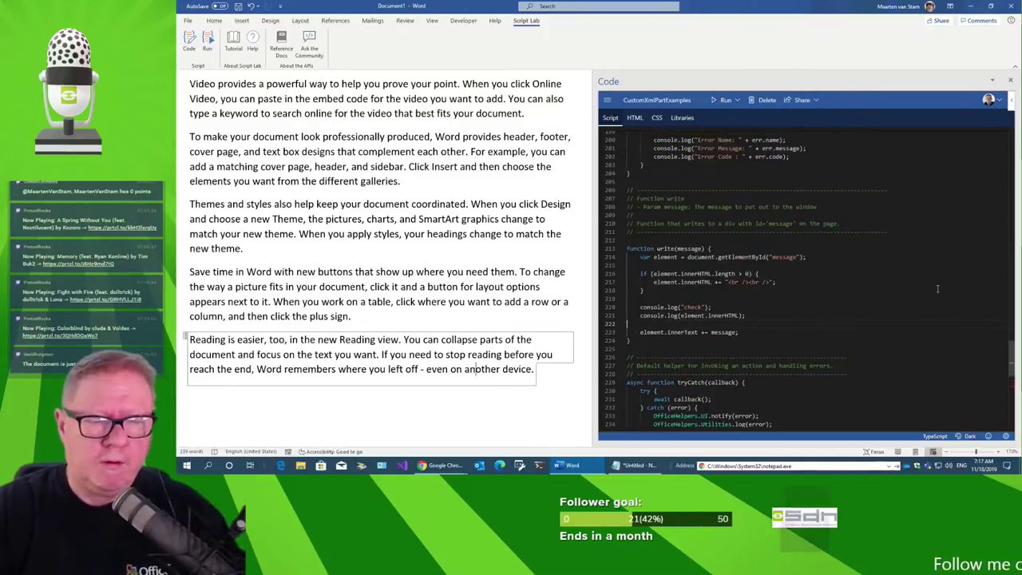
scroll(934, 281, "down", 2)
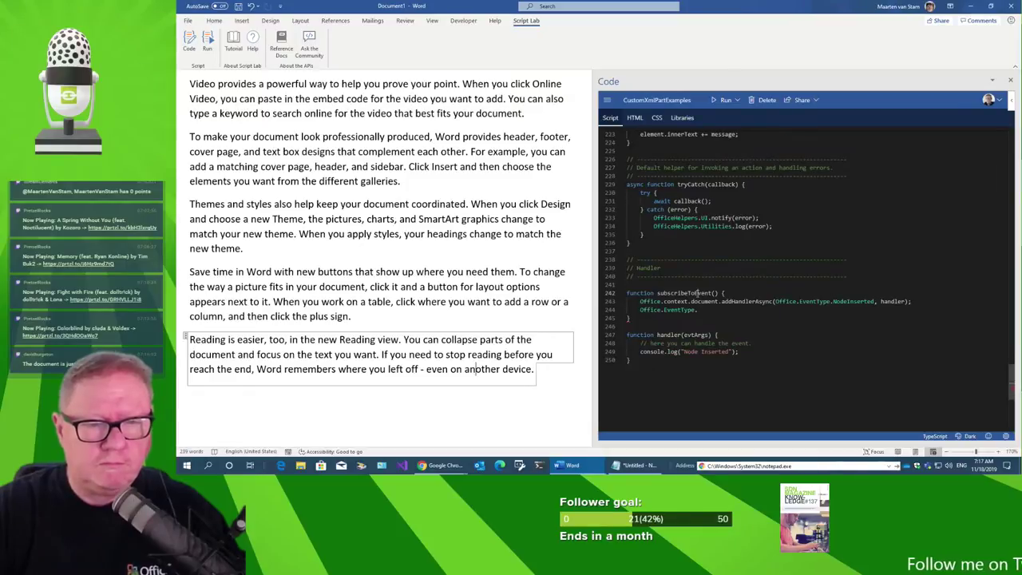
double_click(696, 293)
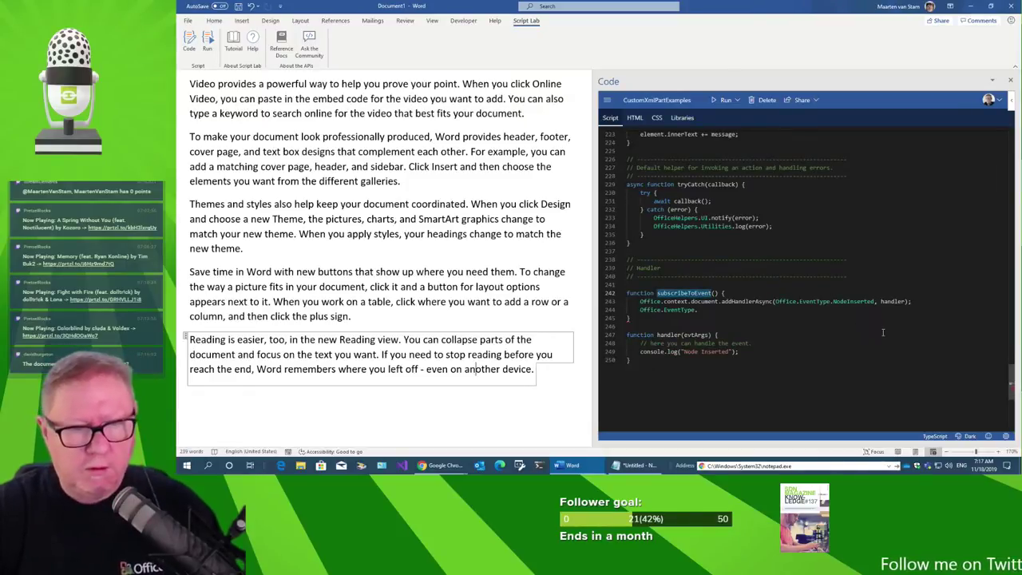
left_click(704, 312)
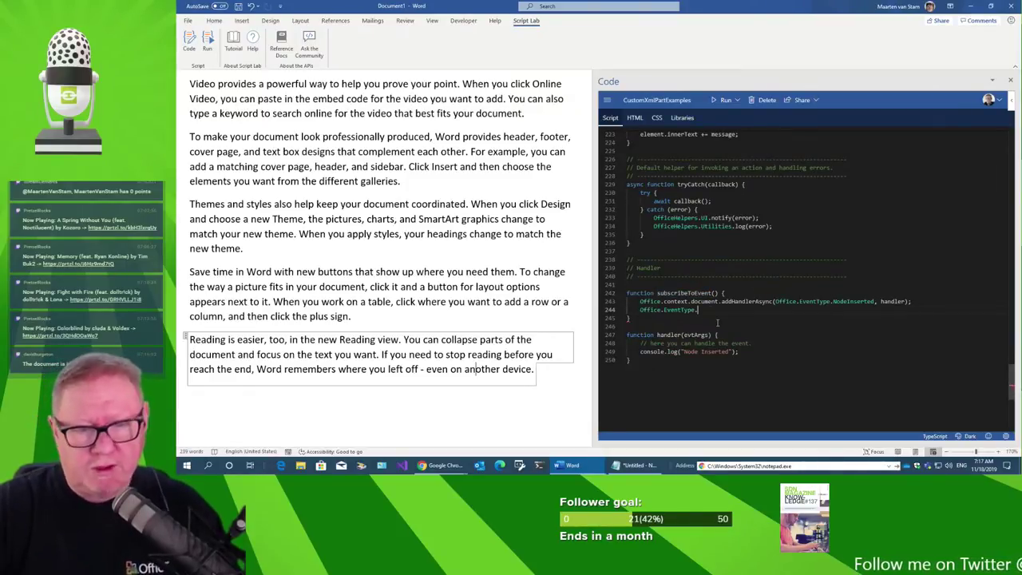
key("ctrl+x")
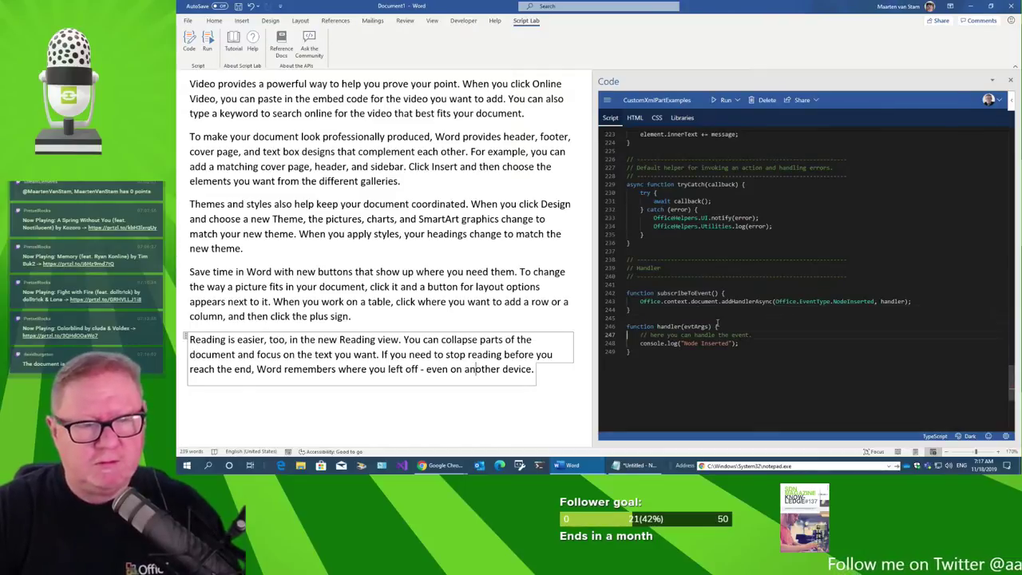
Go back to the top of the script and select addXmlPartWithoutCallback.
key("ctrl+Home")
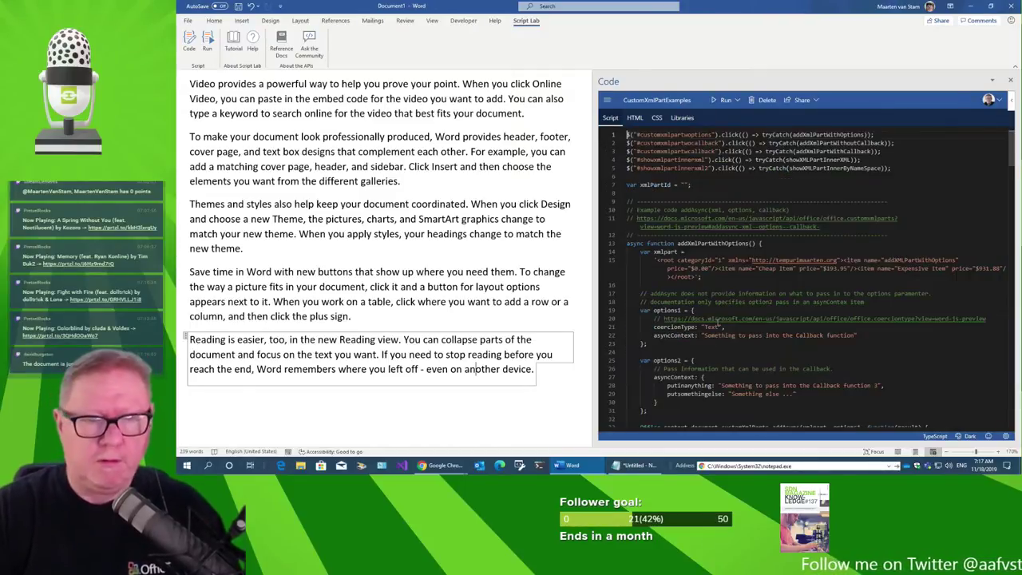
scroll(798, 256, "down", 3)
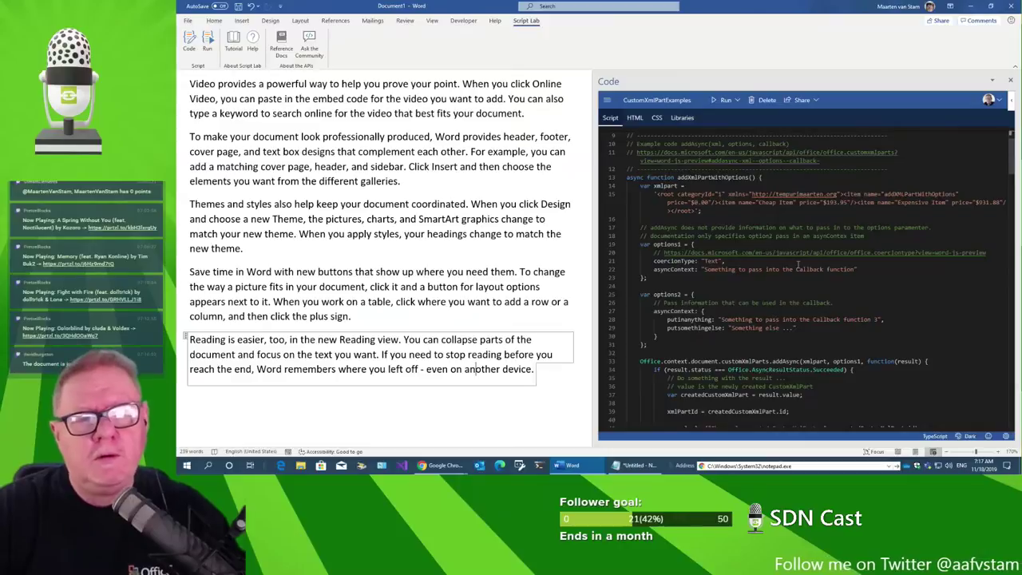
scroll(798, 257, "up", 3)
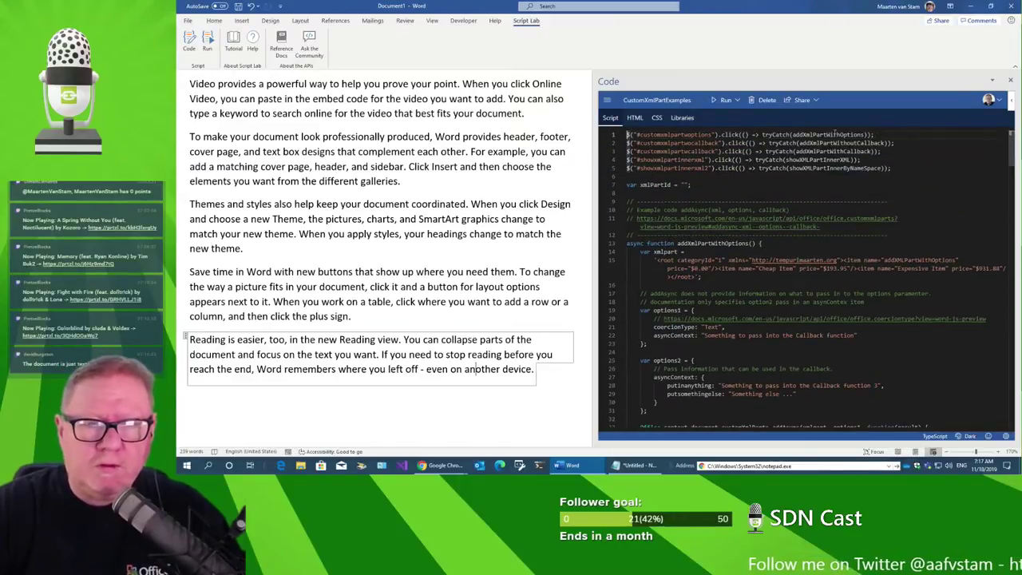
mouse_move(798, 134)
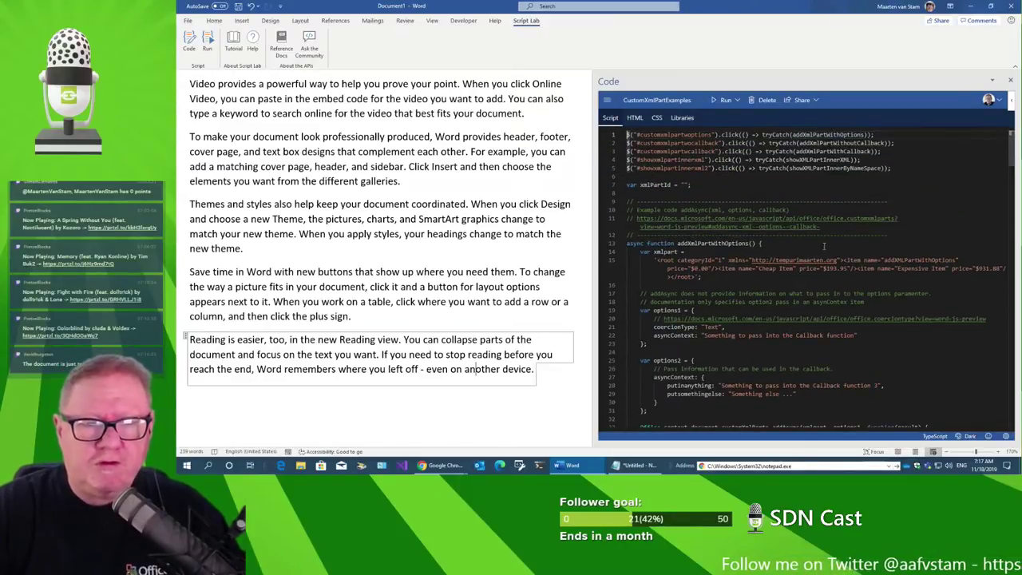
scroll(822, 224, "down", 1)
scroll(830, 237, "up", 1)
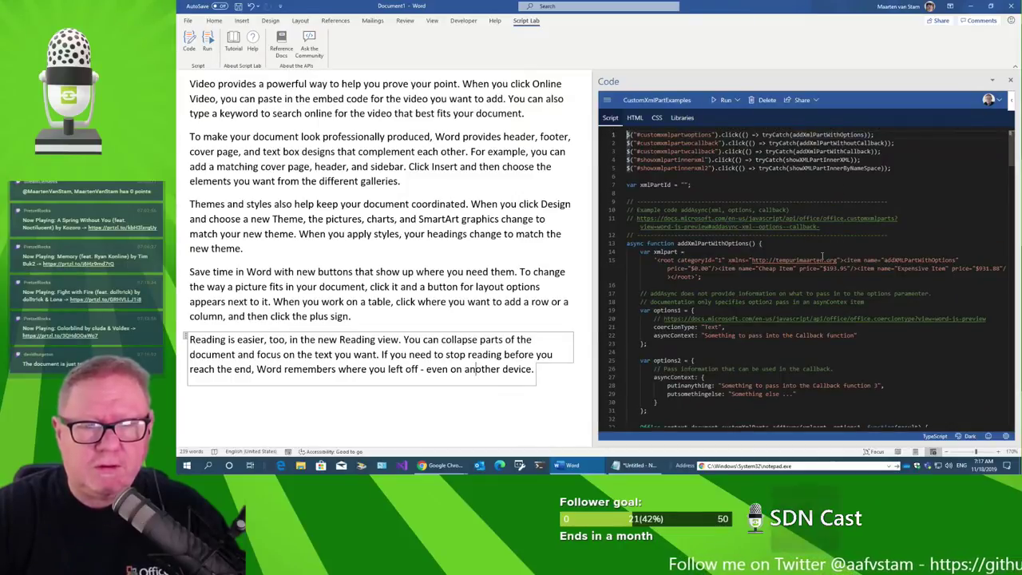
scroll(824, 257, "down", 3)
scroll(824, 258, "down", 4)
scroll(830, 254, "down", 4)
scroll(834, 249, "down", 4)
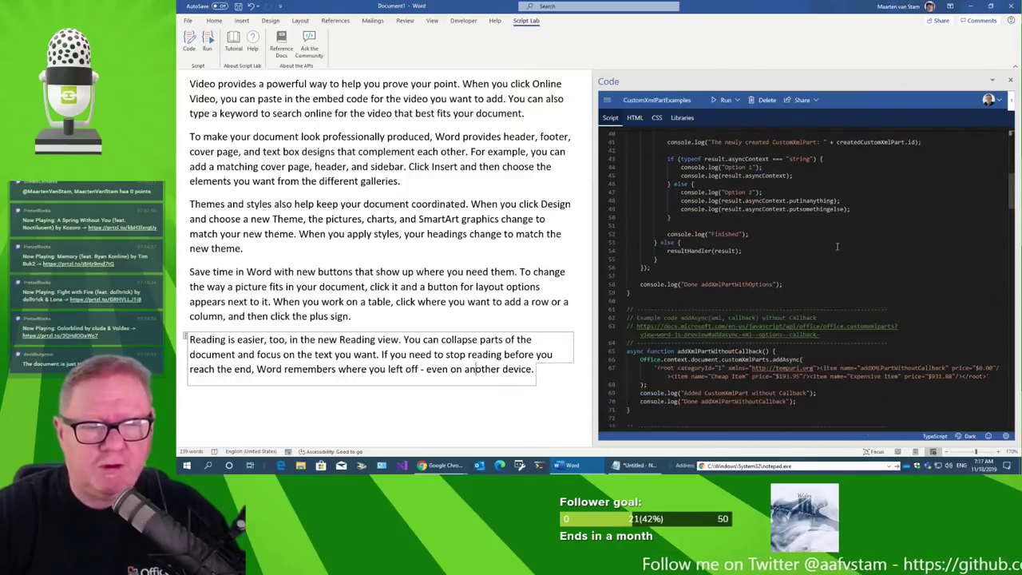
scroll(838, 245, "down", 3)
double_click(732, 241)
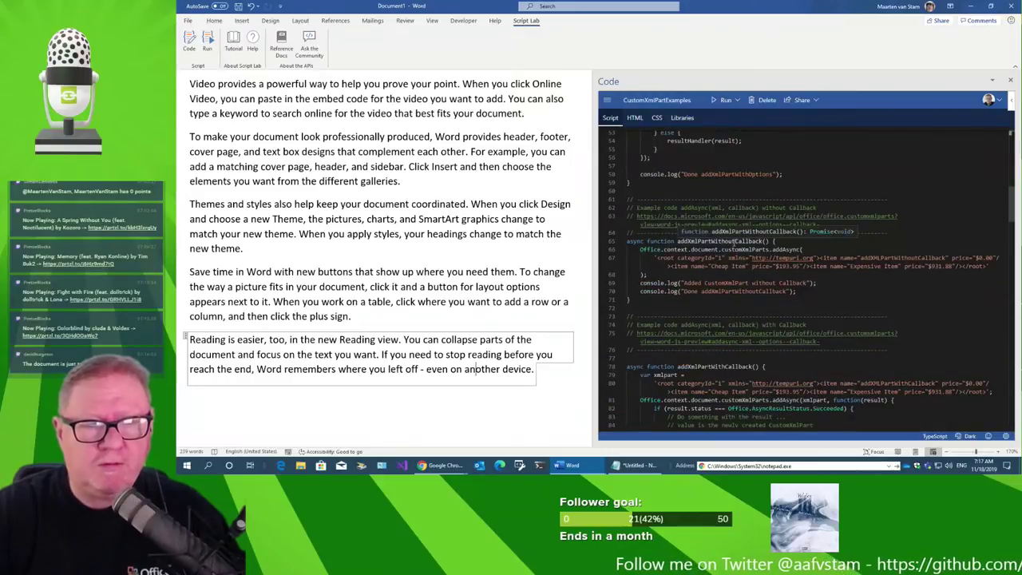
Scroll through the script to trace where addXmlPartWithoutCallback is used.
scroll(870, 319, "up", 4)
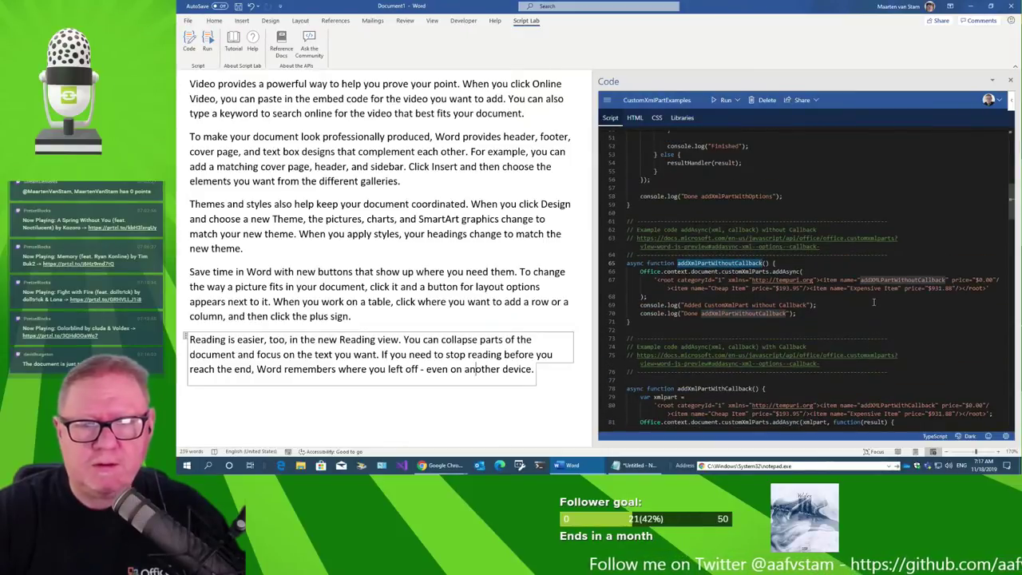
scroll(871, 314, "up", 5)
scroll(871, 309, "up", 4)
scroll(873, 301, "up", 4)
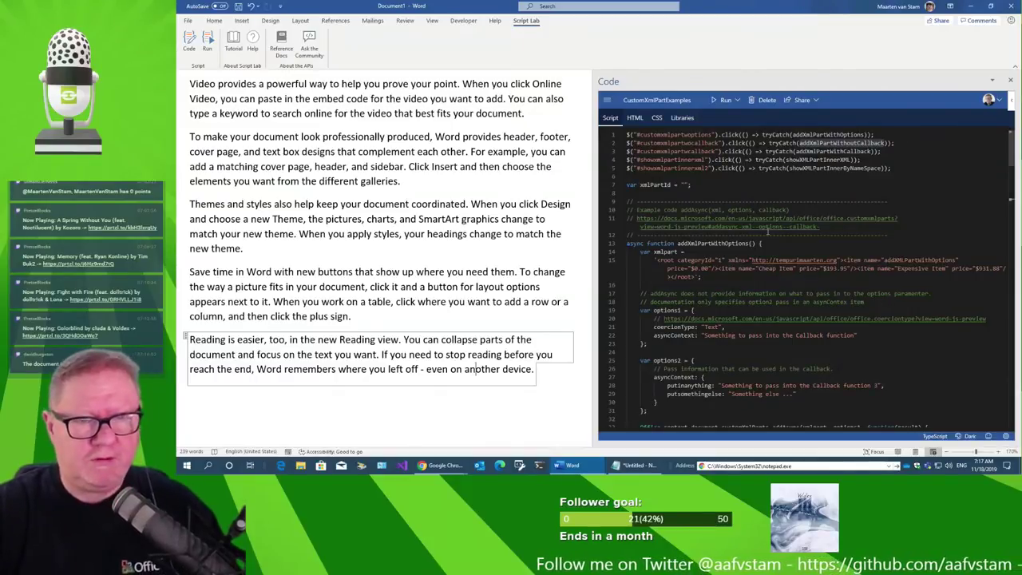
scroll(797, 261, "down", 4)
scroll(800, 264, "down", 3)
scroll(804, 270, "down", 3)
scroll(809, 274, "down", 3)
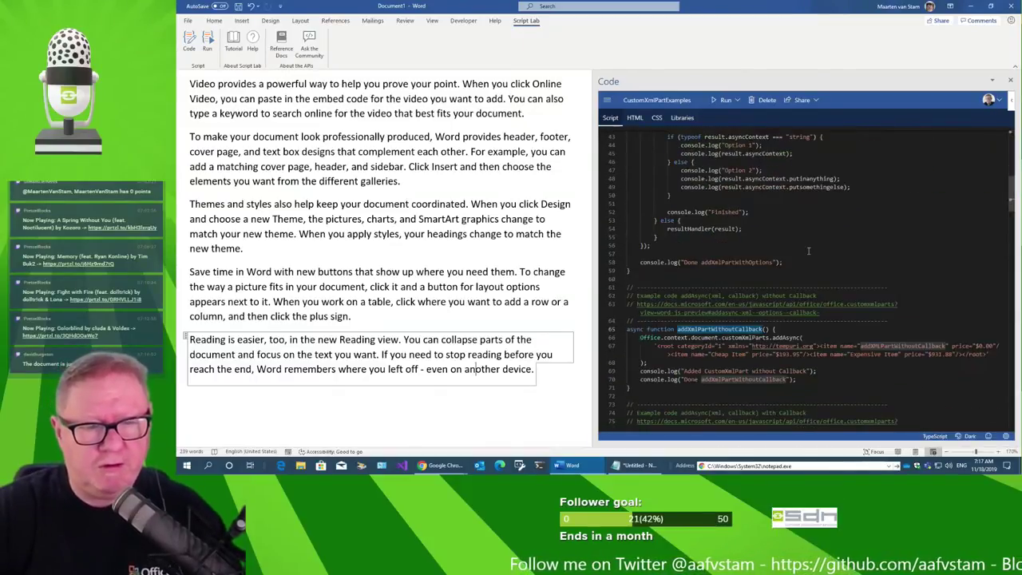
scroll(814, 279, "down", 3)
scroll(813, 302, "down", 1)
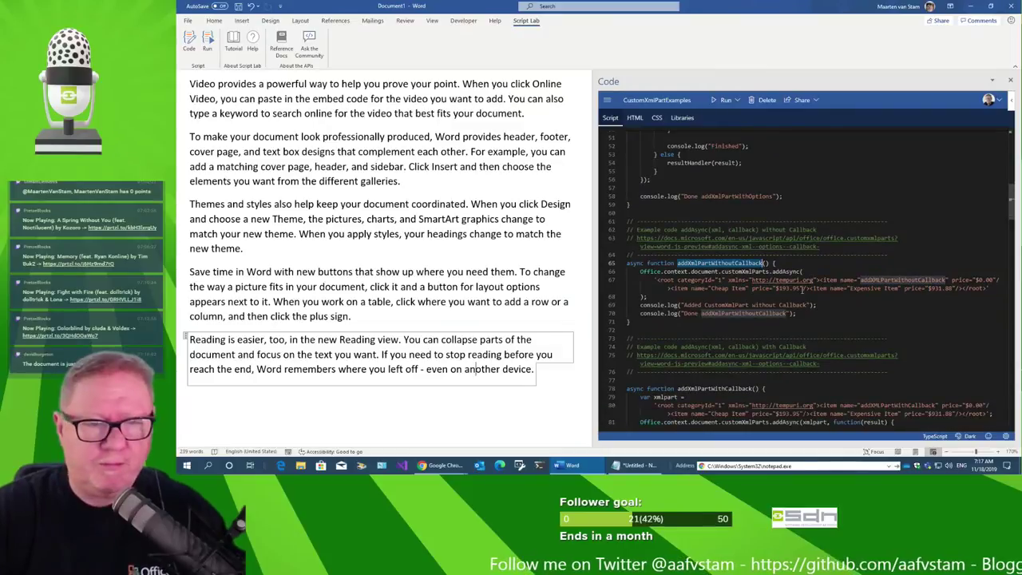
Open a blank line at the start of addXmlPartWithoutCallback and copy the subscribeToEvent name.
left_click(792, 263)
key("Return")
key("Return")
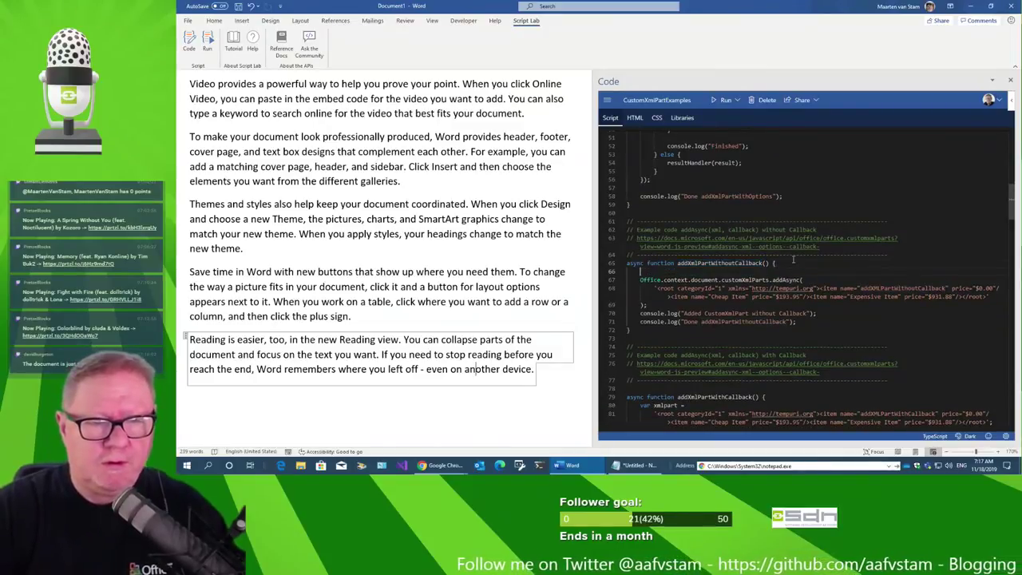
type("Office.EventType.")
key("Return")
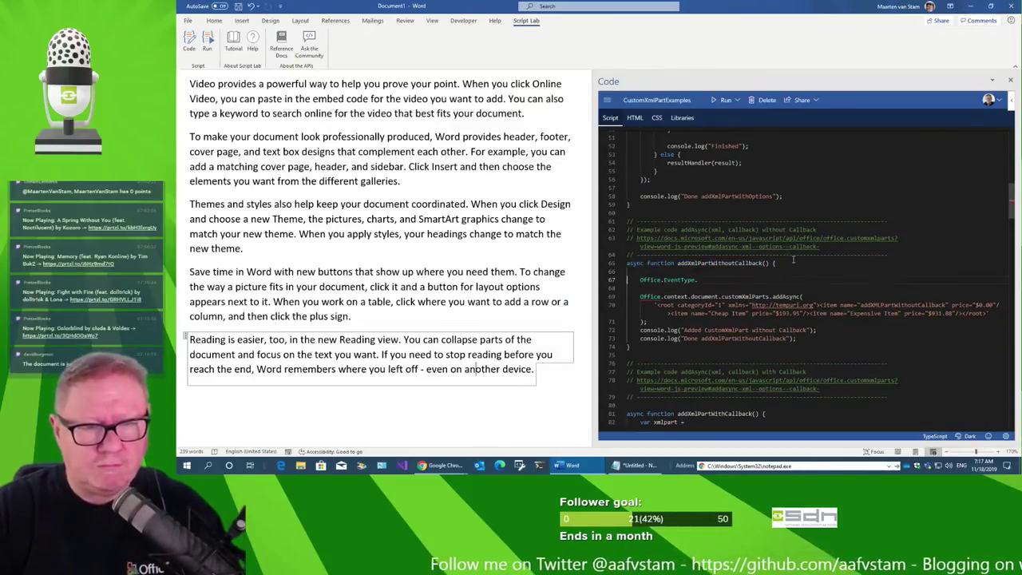
key("ctrl+End")
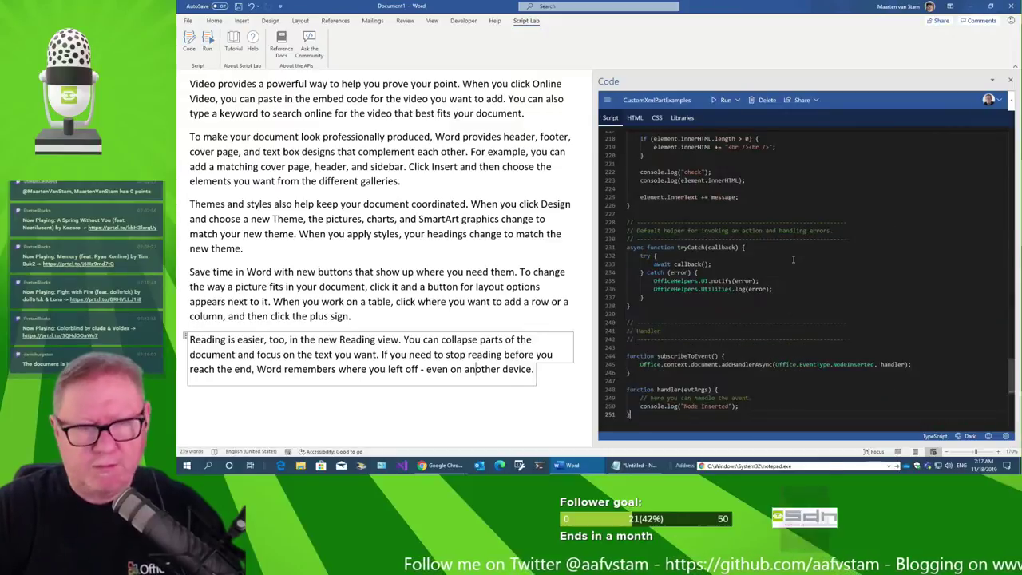
double_click(680, 357)
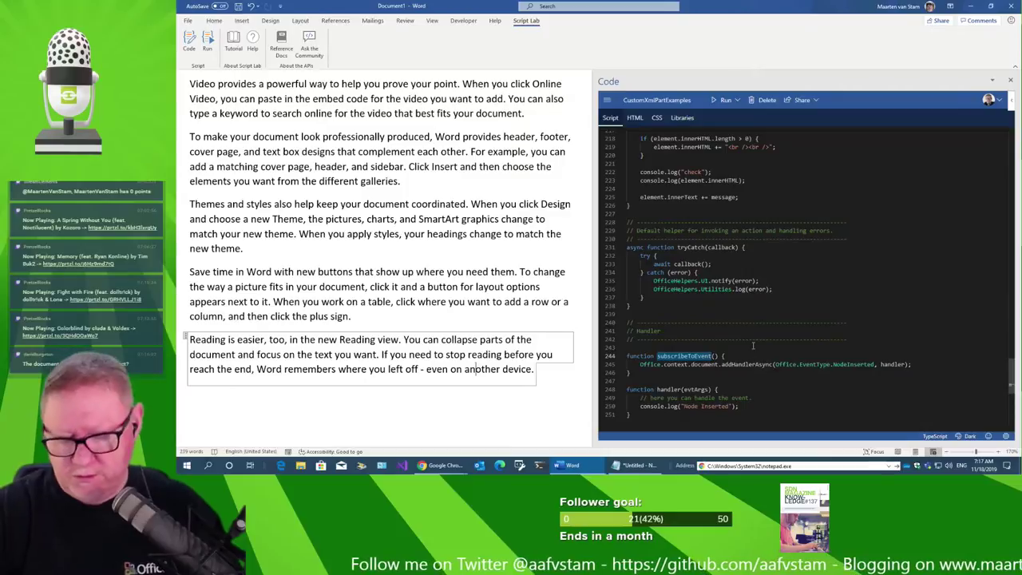
key("ctrl+Home")
Paste it as the function's first line and complete it as subscribeToEvent();.
scroll(762, 295, "down", 5)
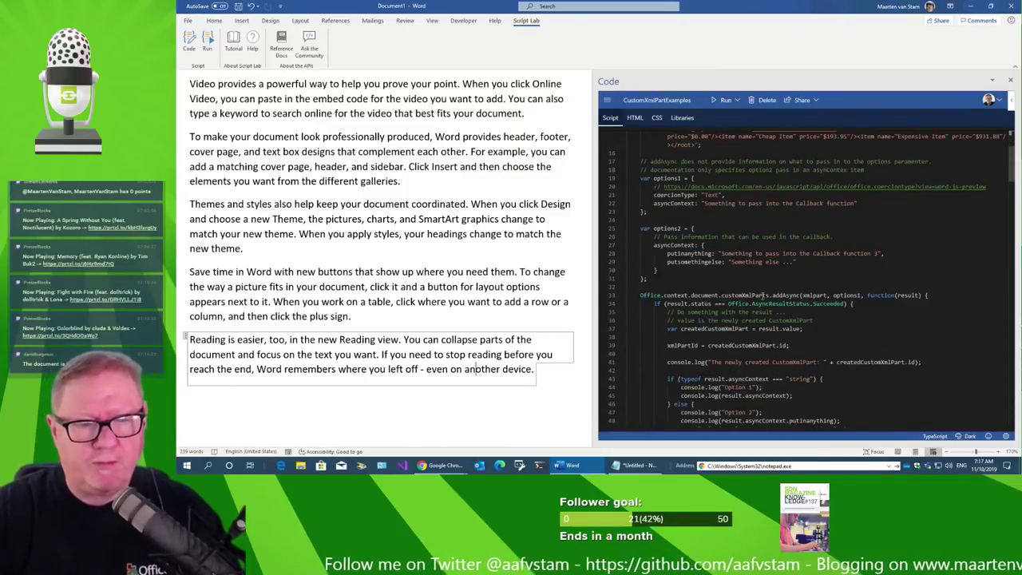
scroll(762, 295, "down", 3)
scroll(719, 308, "down", 3)
scroll(662, 325, "down", 4)
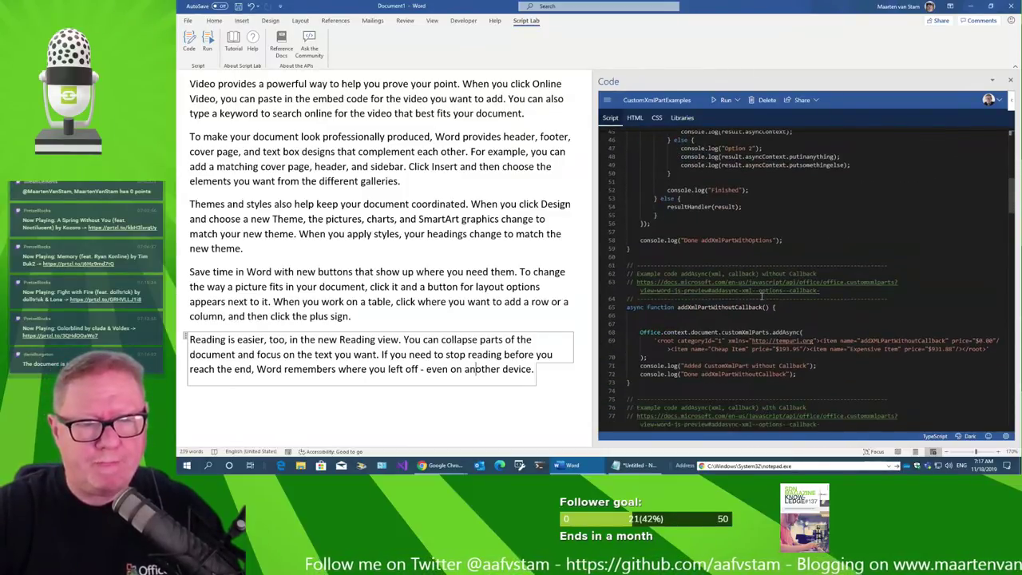
left_click(662, 325)
key("ctrl+v")
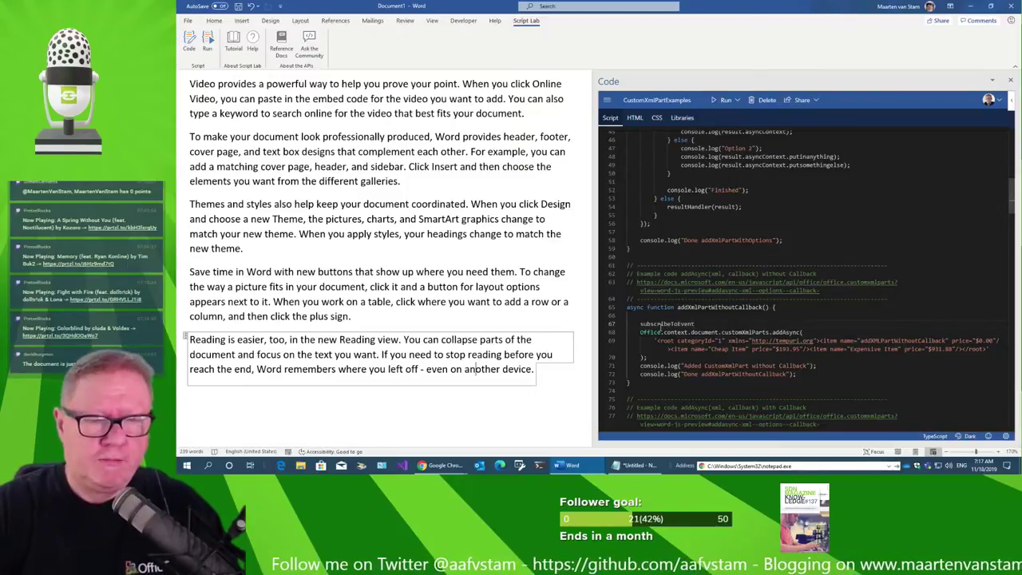
key("Return")
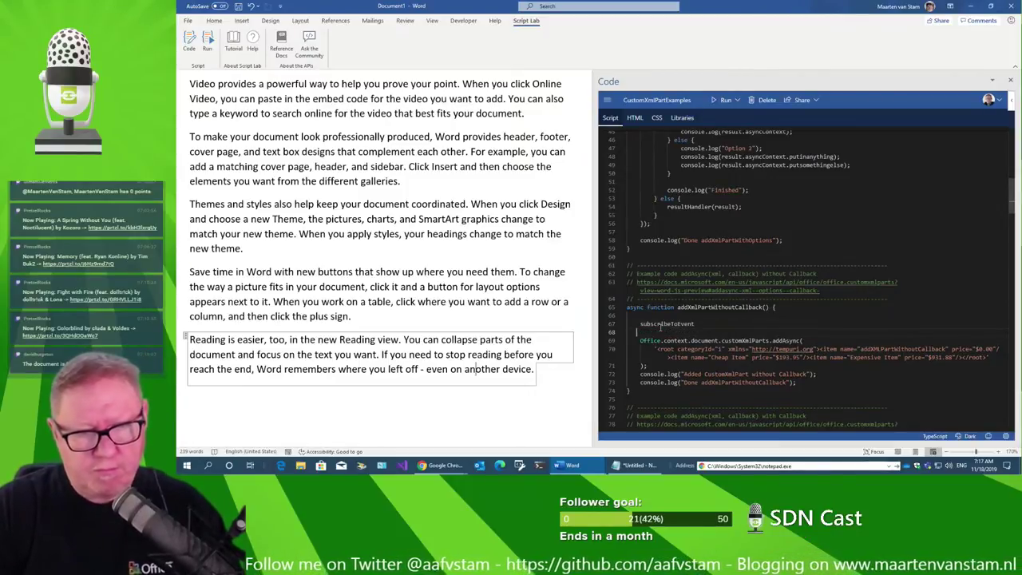
double_click(661, 324)
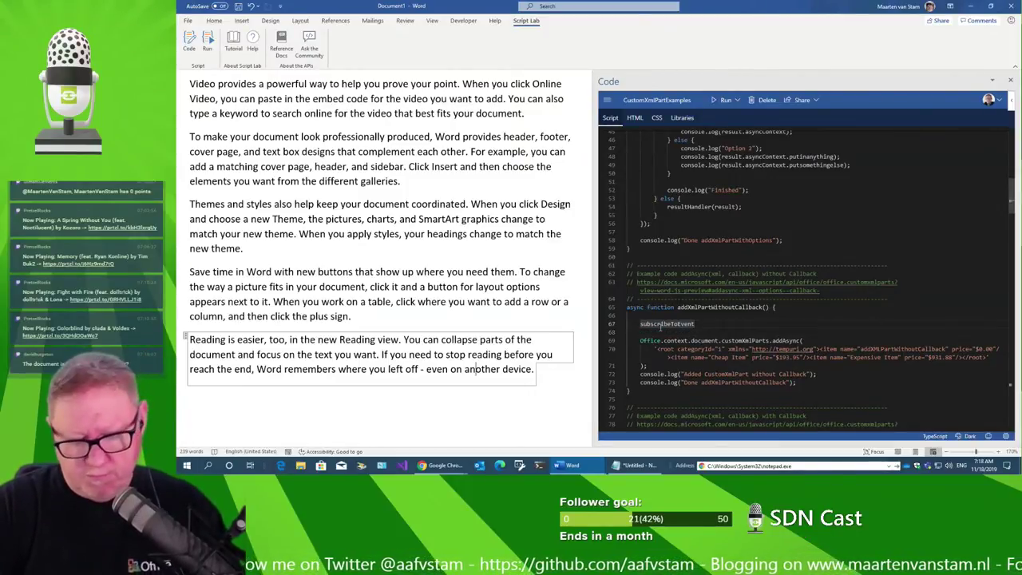
type("();")
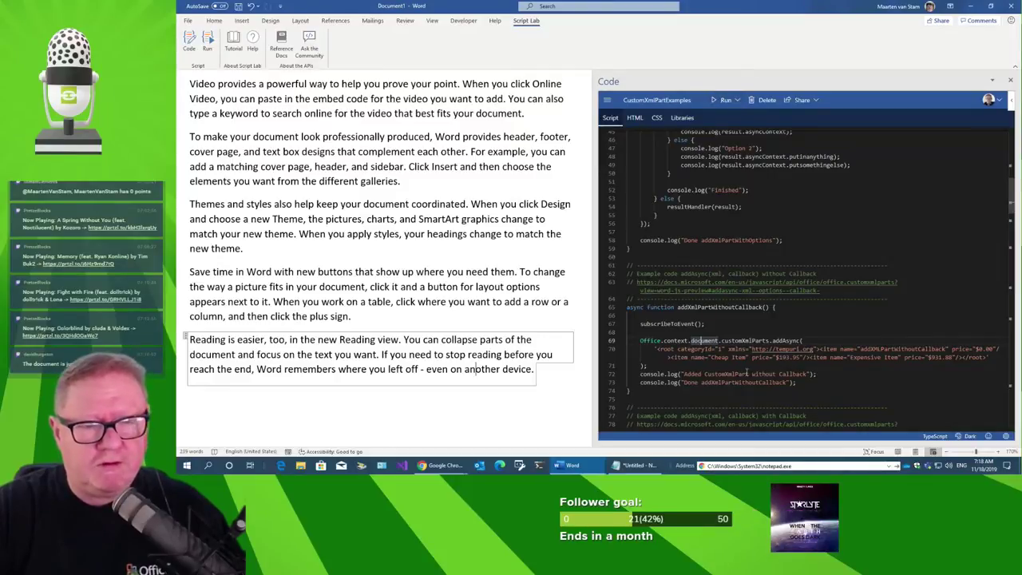
Return to the top of the script and show the snippet's Run options.
mouse_move(787, 340)
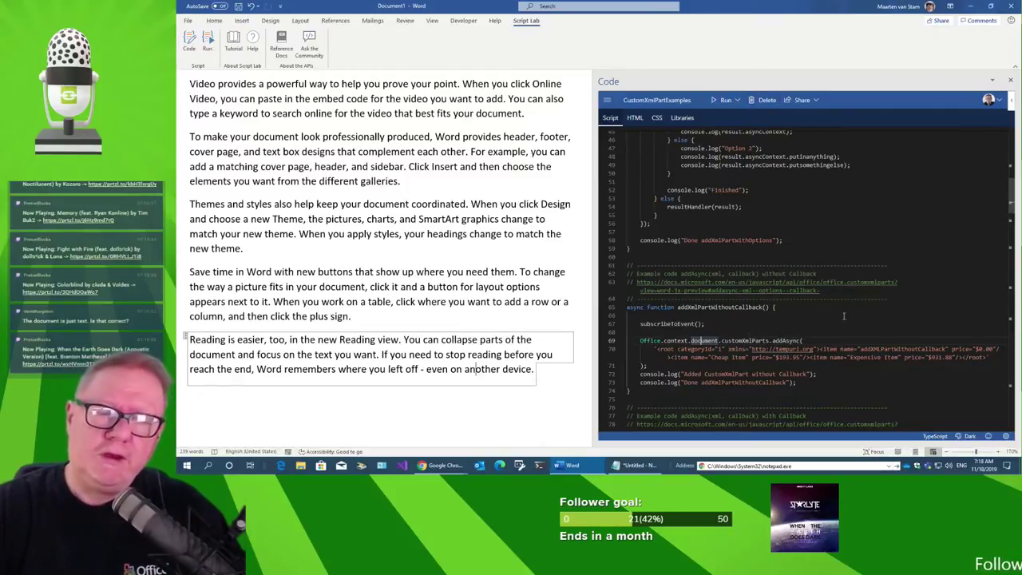
key("ctrl+End")
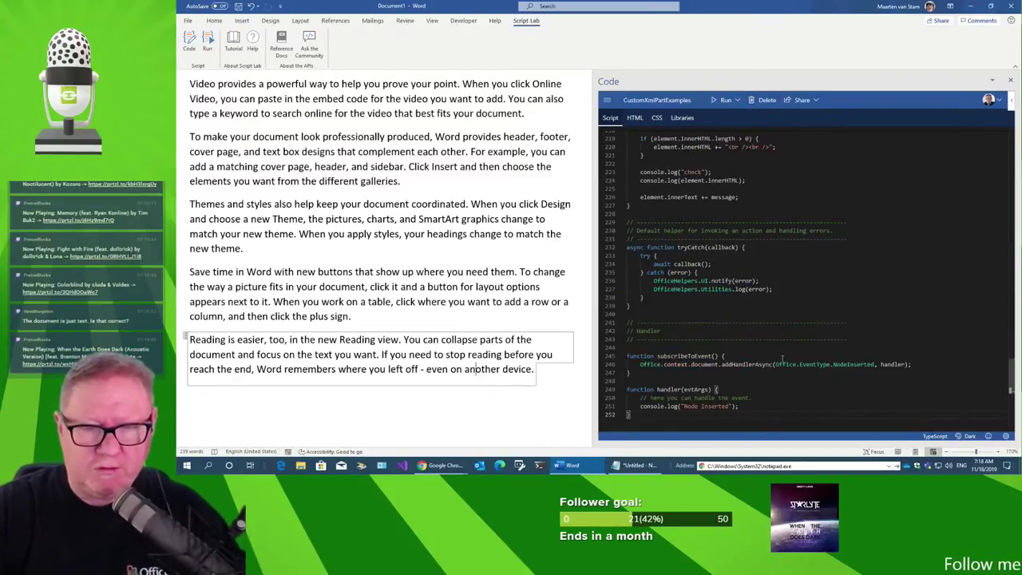
key("ctrl+Home")
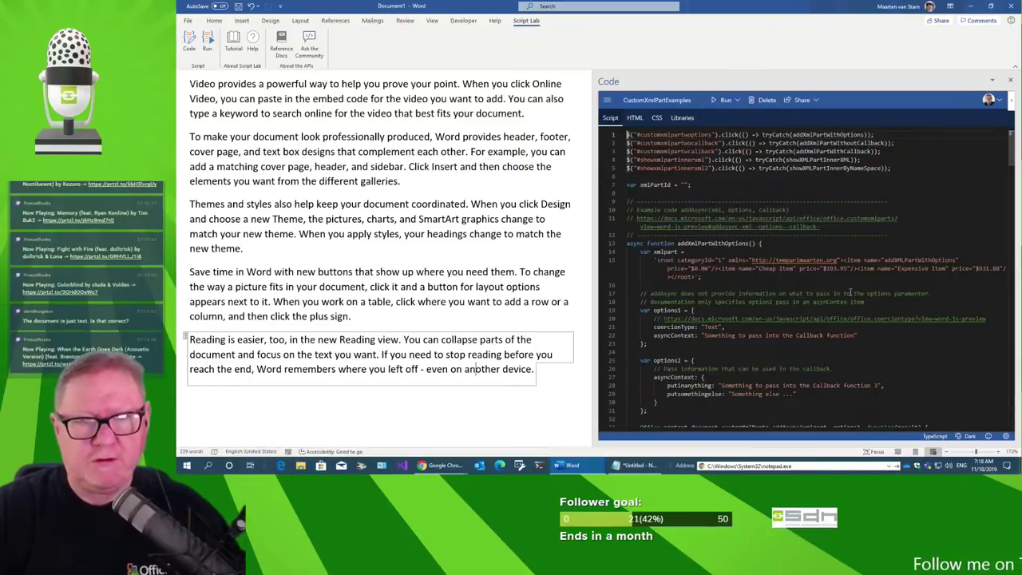
left_click(725, 101)
left_click(728, 120)
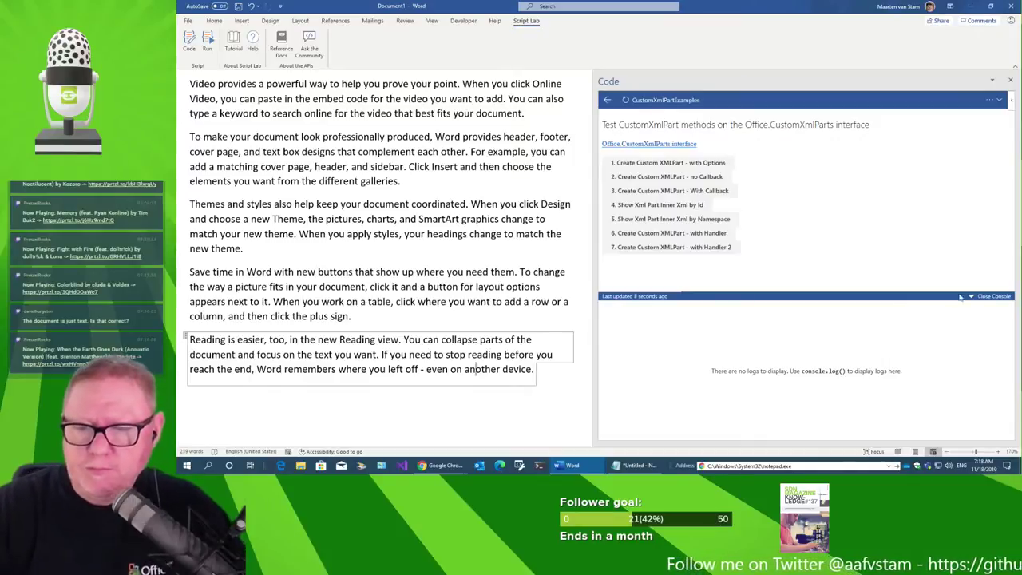
left_click(384, 152)
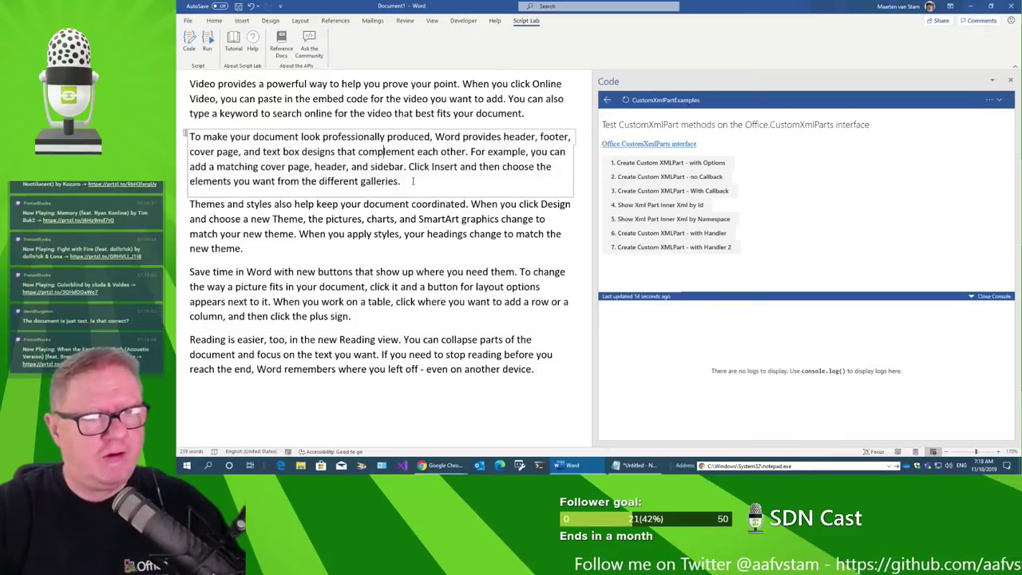
left_click_drag(414, 179, 188, 124)
left_click(289, 166)
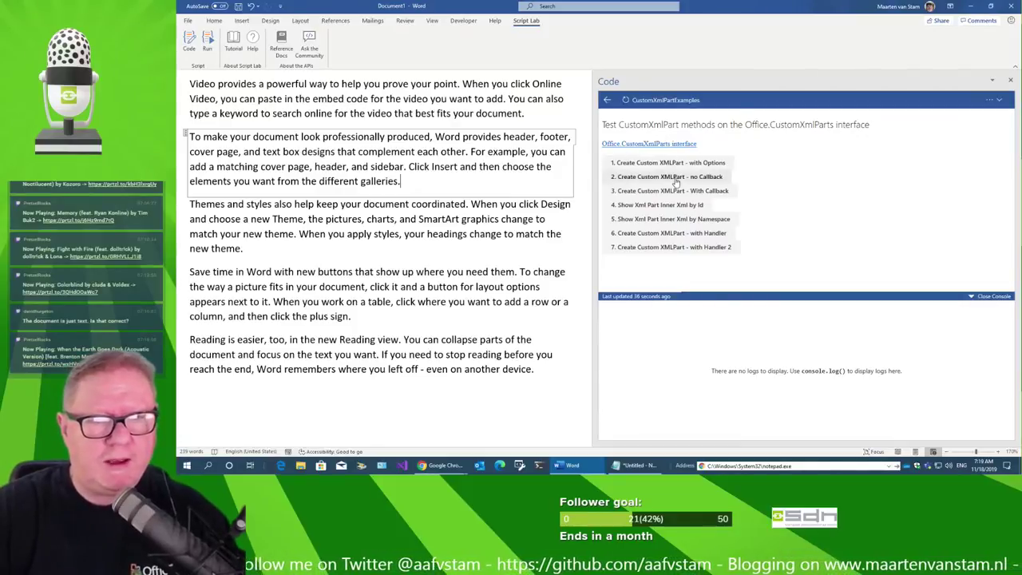
Run the '2. Create Custom XMLPart - no Callback' test and come back to its console in Word.
left_click(676, 176)
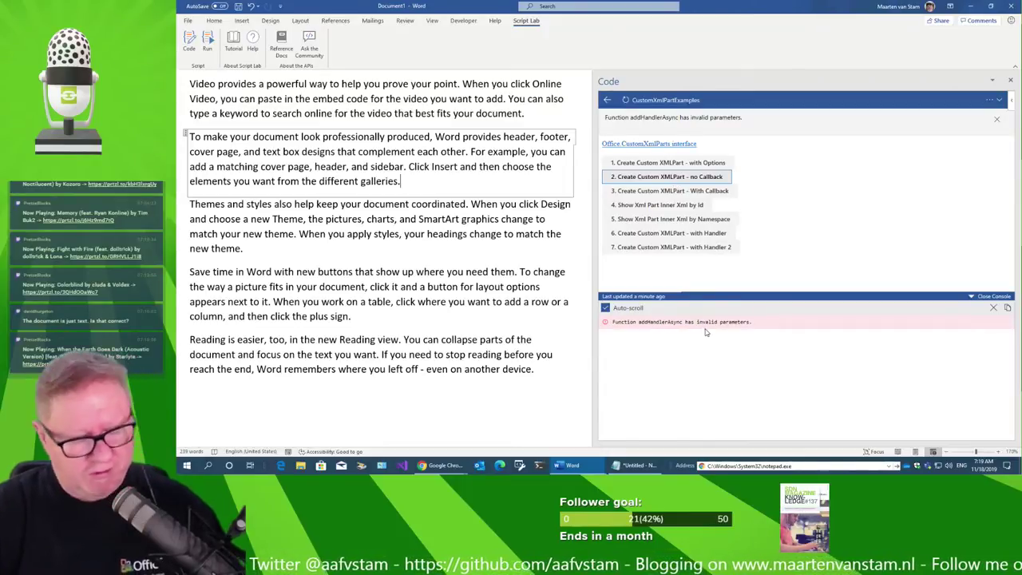
key("alt+Tab")
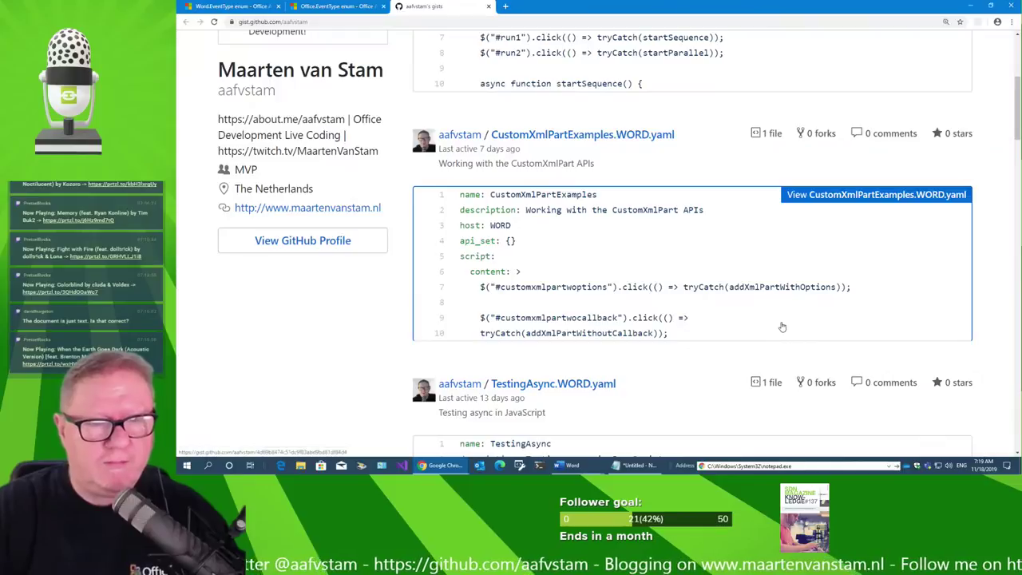
key("alt+Tab")
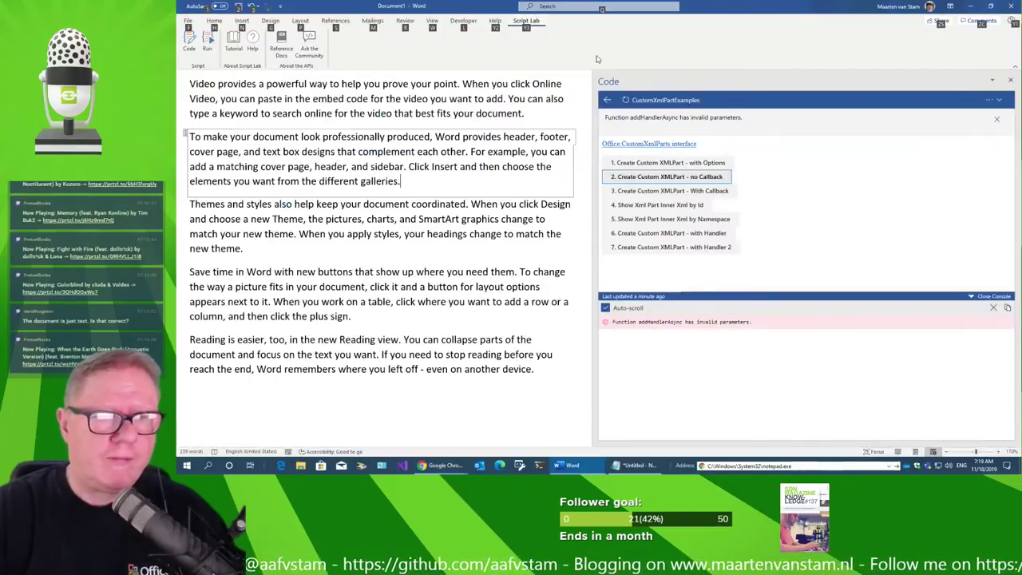
key("alt+Tab")
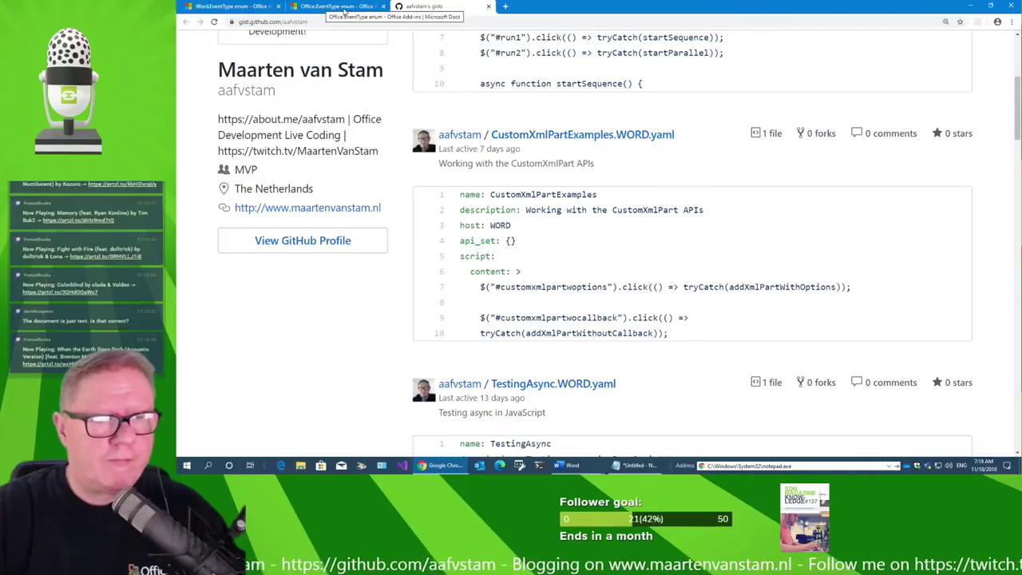
key("alt+Tab")
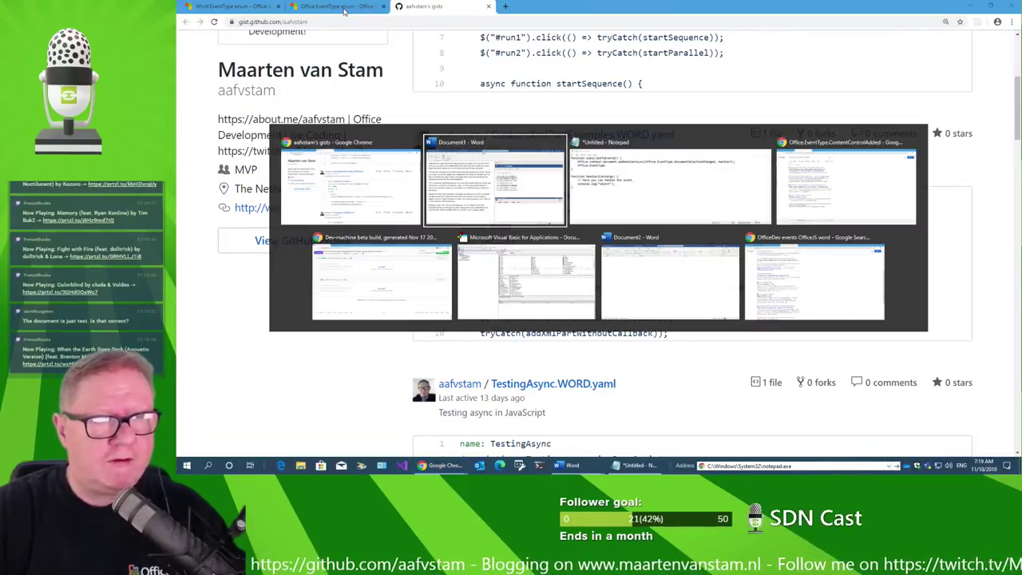
key("alt+Tab")
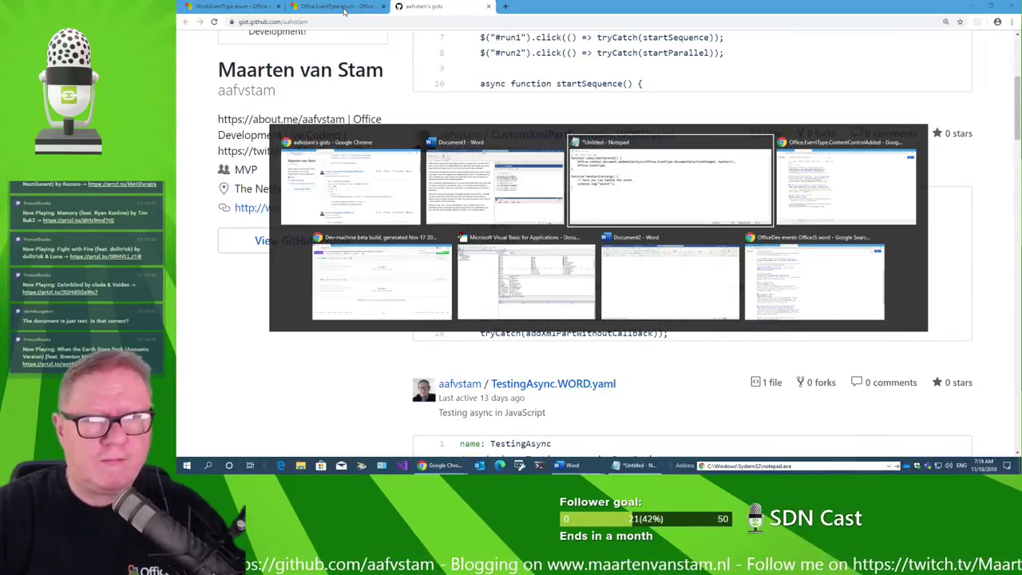
key("alt+Tab")
key("alt+Tab")
key("alt+Tab")
key("alt+Tab")
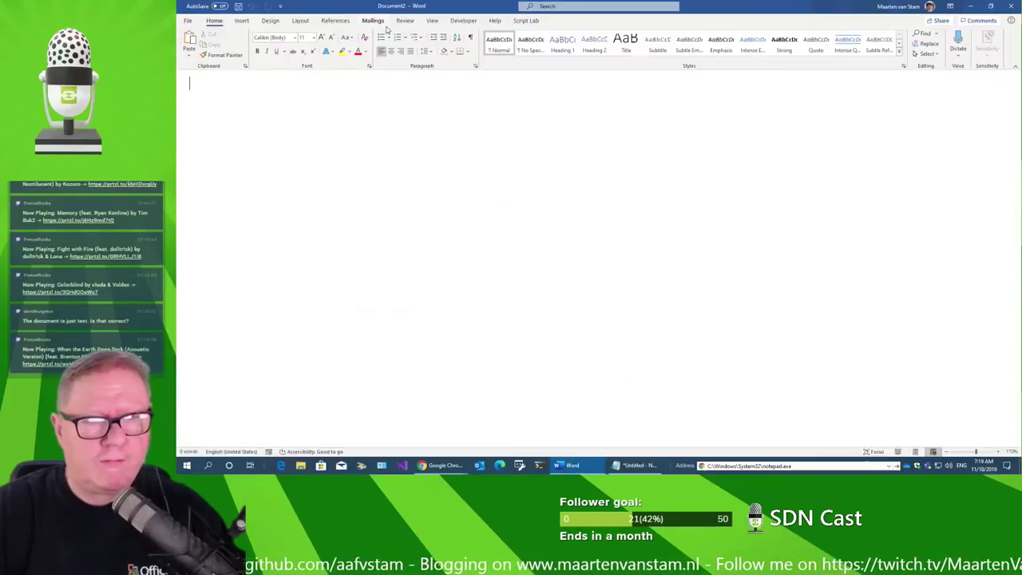
key("alt+Tab")
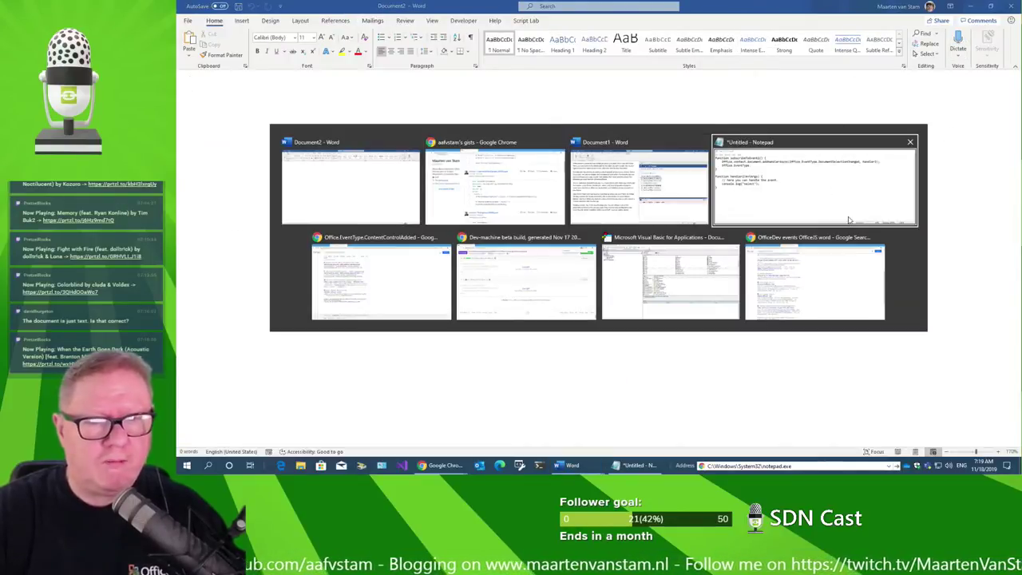
key("alt+shift+Tab")
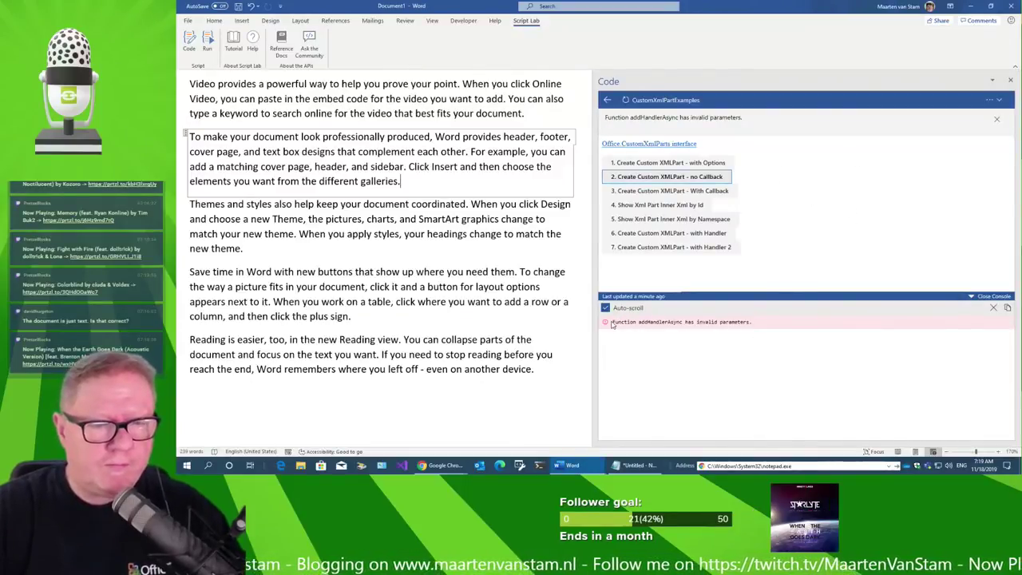
Save the 'Function addHandlerAsync has invalid parameters.' error in the Notepad notes, then return to Word.
left_click_drag(612, 321, 745, 323)
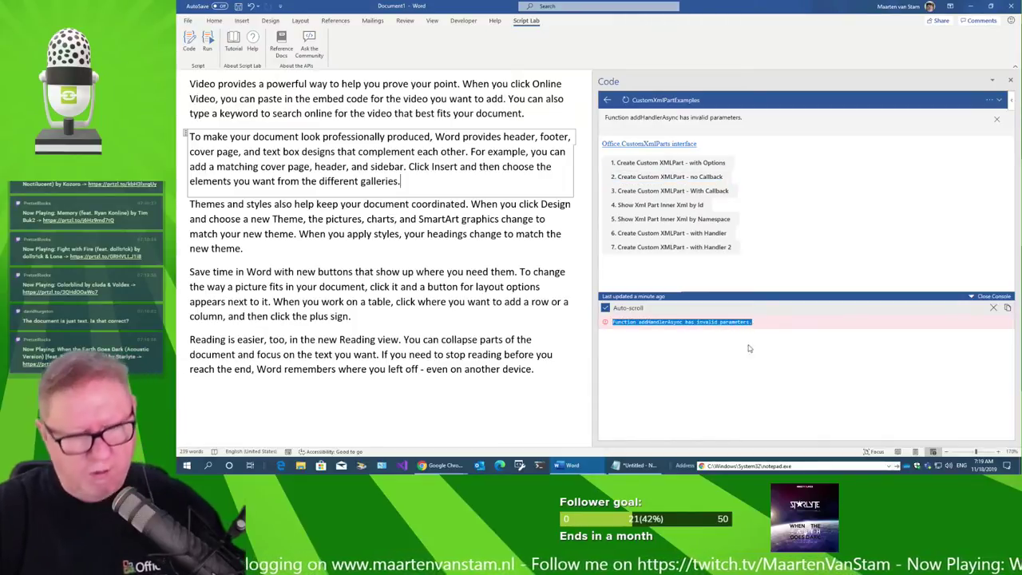
left_click(627, 463)
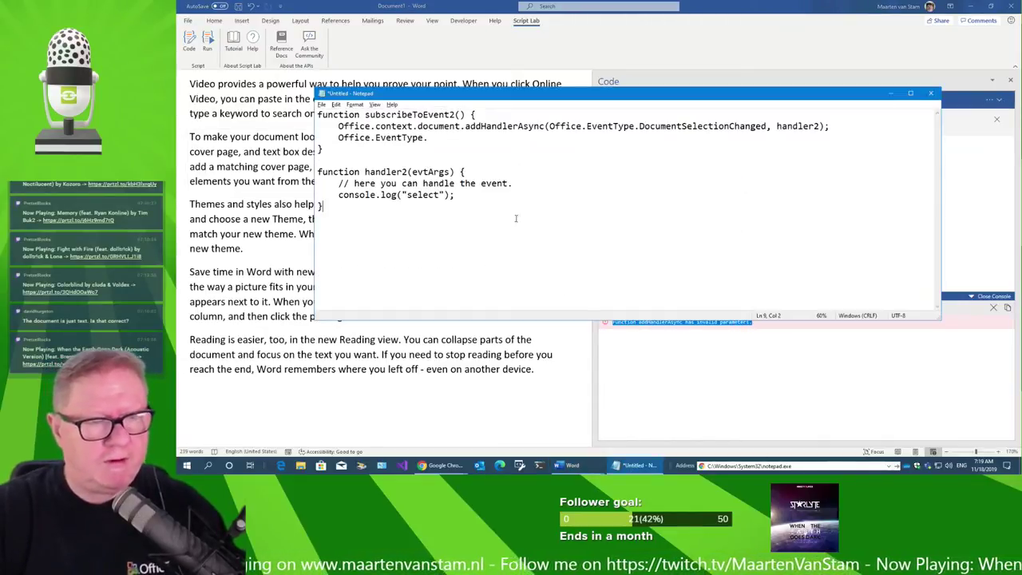
key("Return")
key("Return")
type("Function addHandlerAsync has invalid parameters.")
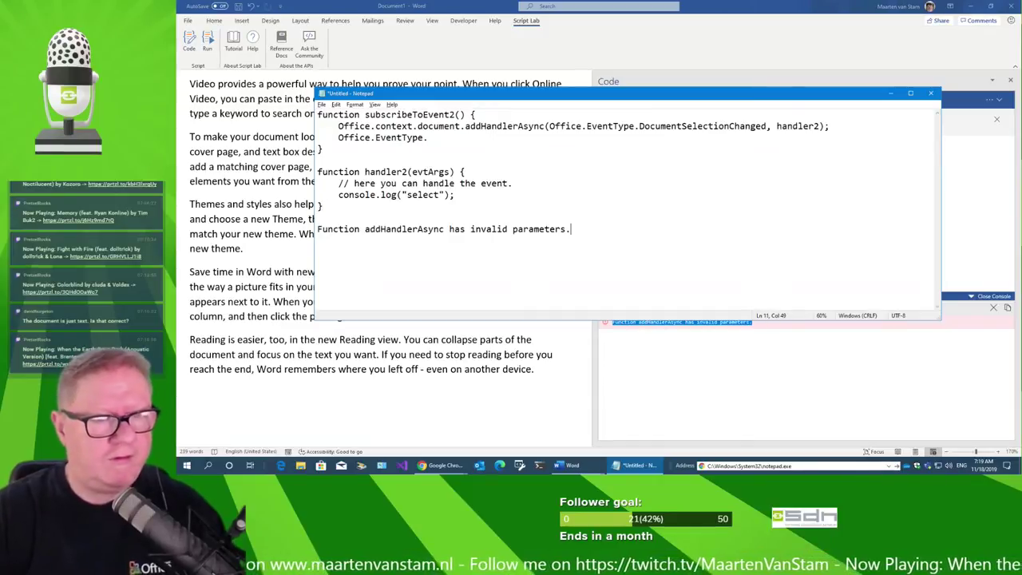
left_click(736, 11)
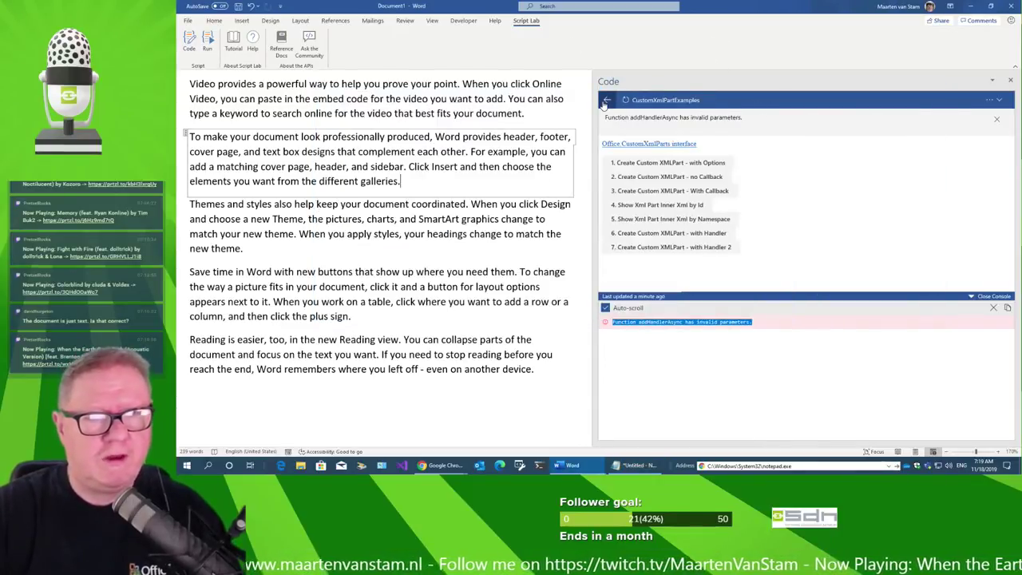
Return to the snippet's code editor and scroll to addXmlPartWithoutCallback.
left_click(606, 102)
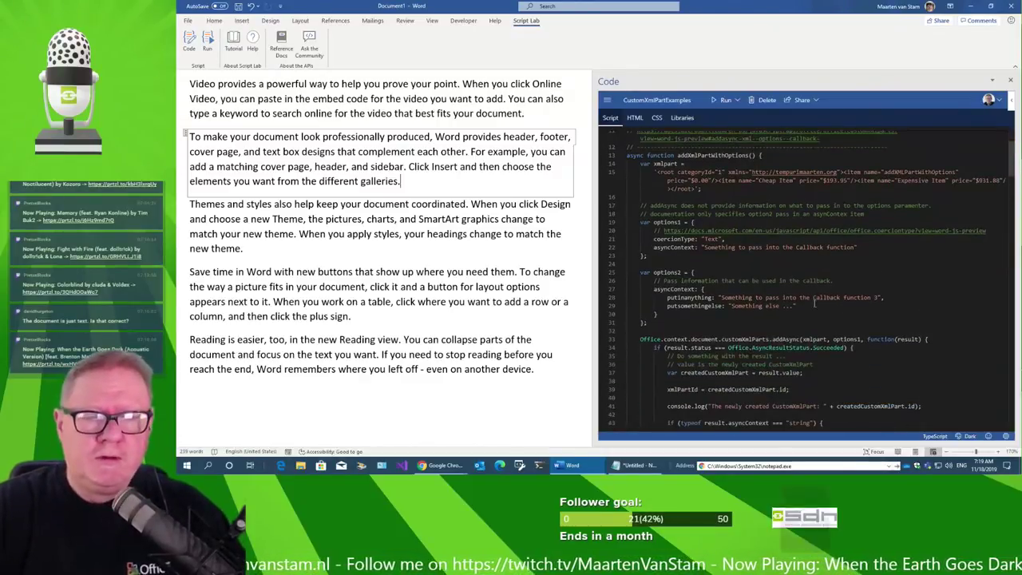
scroll(826, 316, "down", 3)
scroll(828, 314, "down", 3)
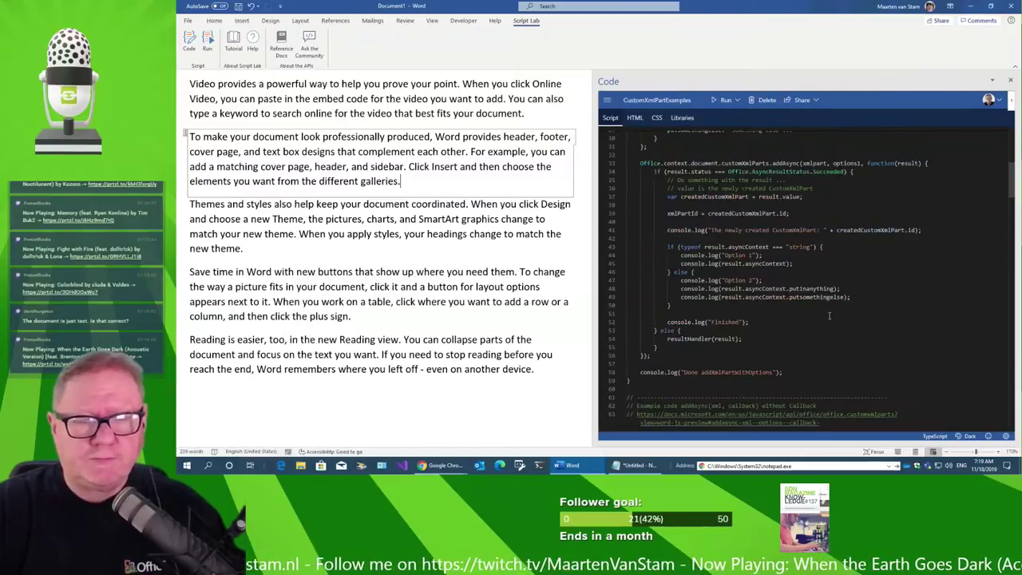
scroll(832, 313, "down", 3)
scroll(835, 311, "down", 3)
scroll(835, 311, "up", 3)
scroll(835, 311, "up", 3)
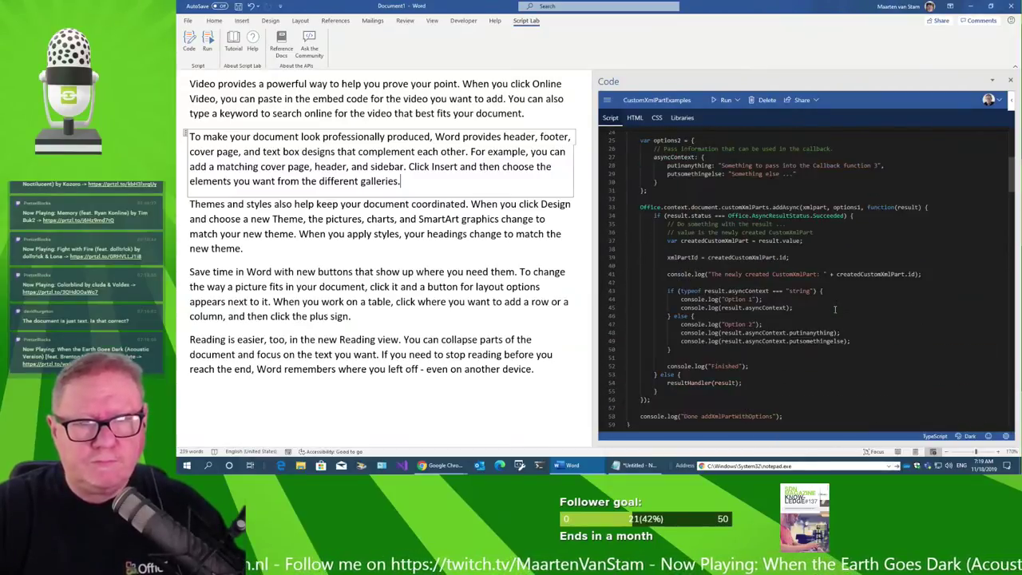
scroll(835, 311, "up", 1)
scroll(835, 311, "up", 1)
scroll(835, 309, "up", 1)
scroll(835, 309, "up", 1)
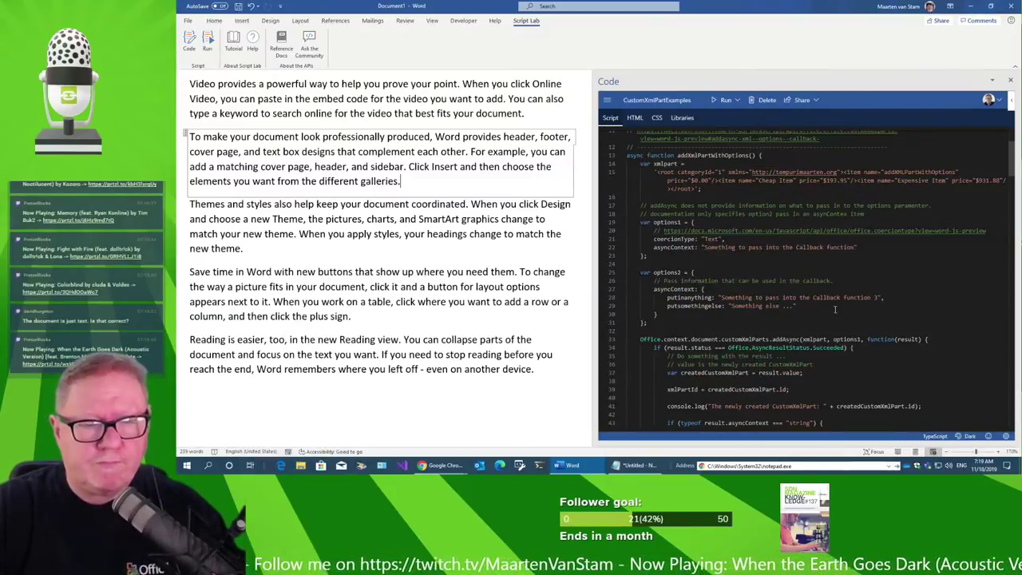
scroll(835, 309, "down", 3)
scroll(835, 307, "down", 3)
scroll(837, 304, "down", 3)
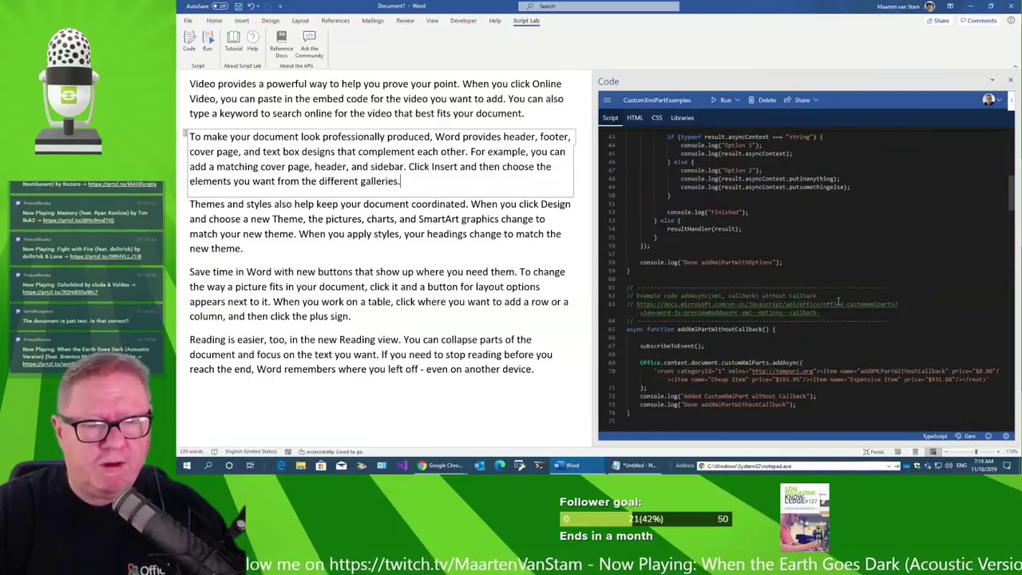
scroll(838, 301, "down", 3)
scroll(838, 300, "down", 3)
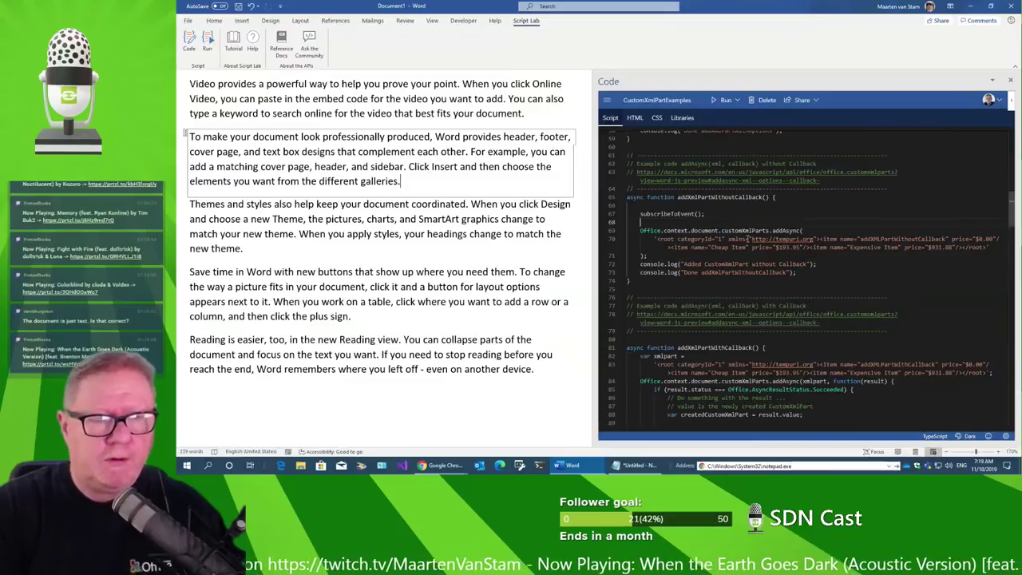
Add an Office.context.document. line below subscribeToEvent() and browse its IntelliSense members.
type("Office.")
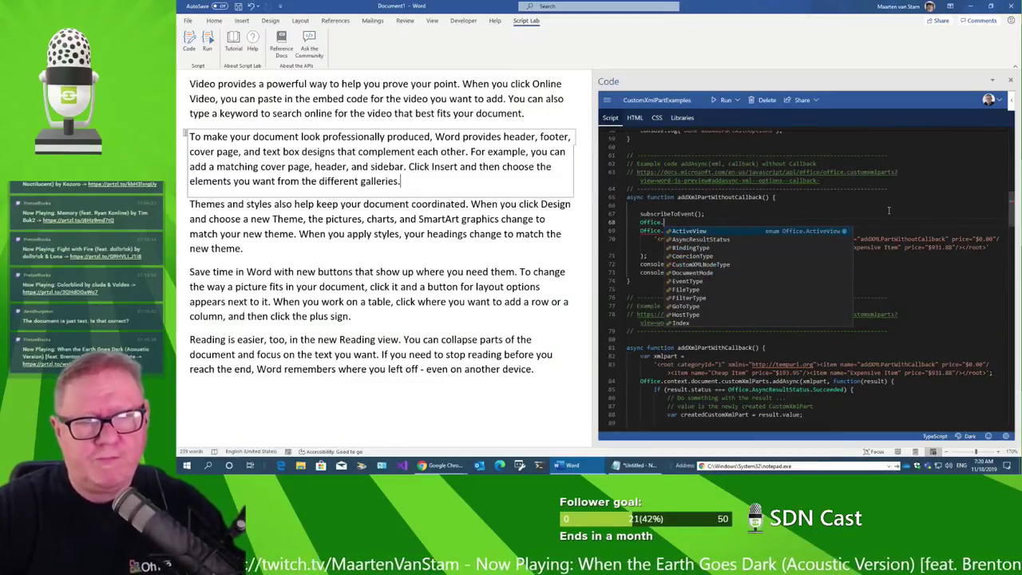
left_click(758, 214)
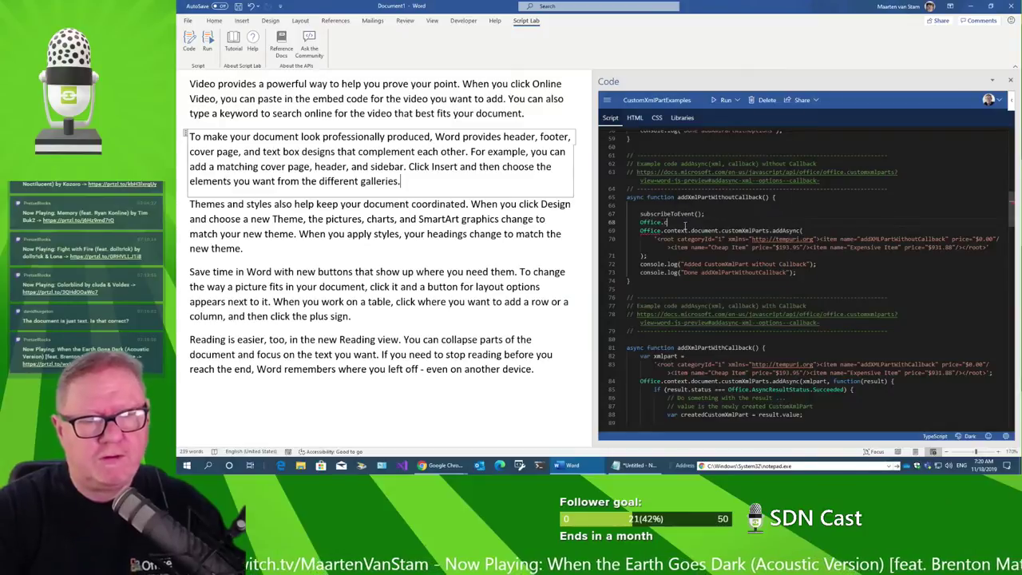
type("context")
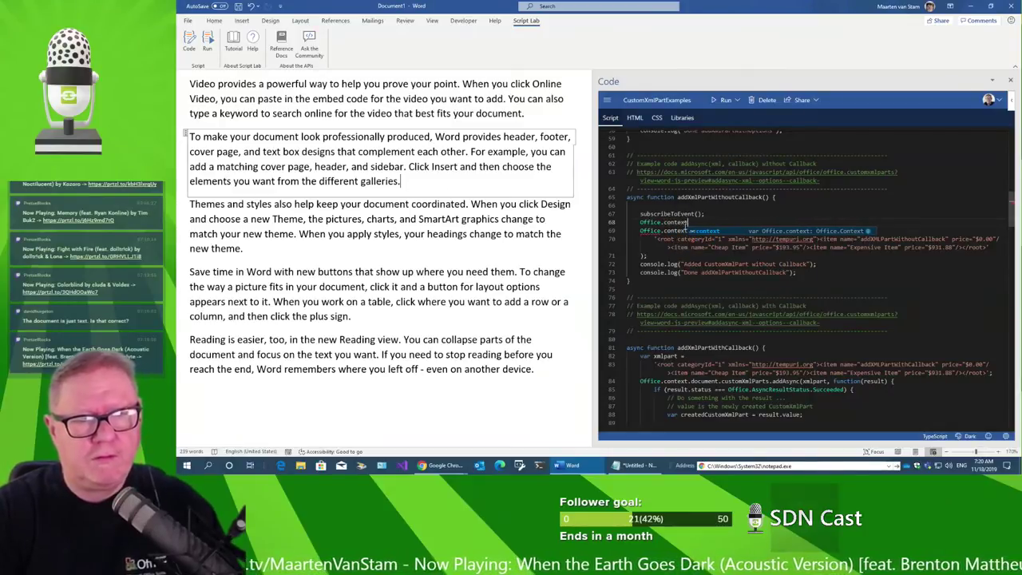
type(".document.text")
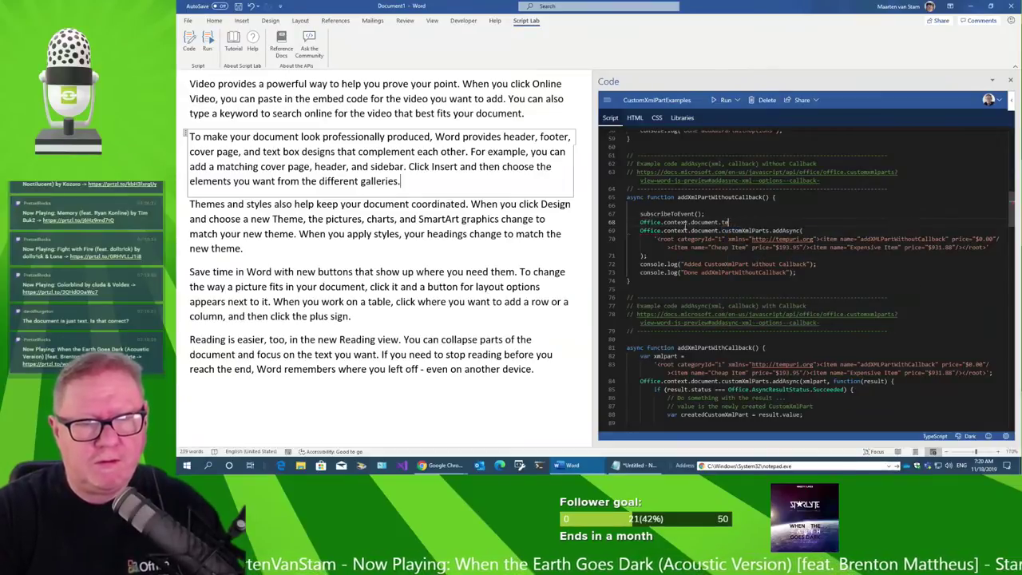
key("ctrl+space")
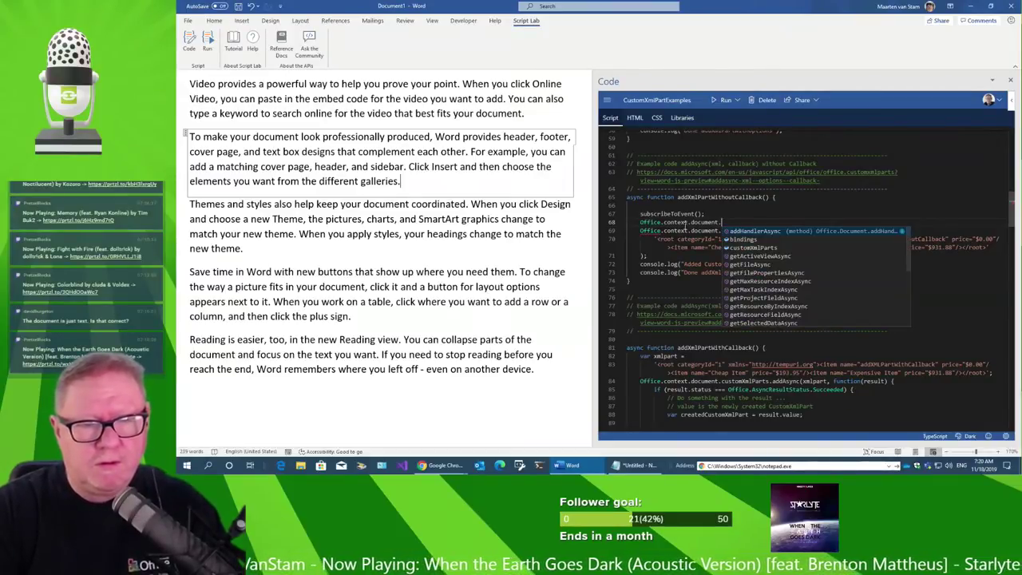
key("Down")
key("Down")
key("Down")
key("Down")
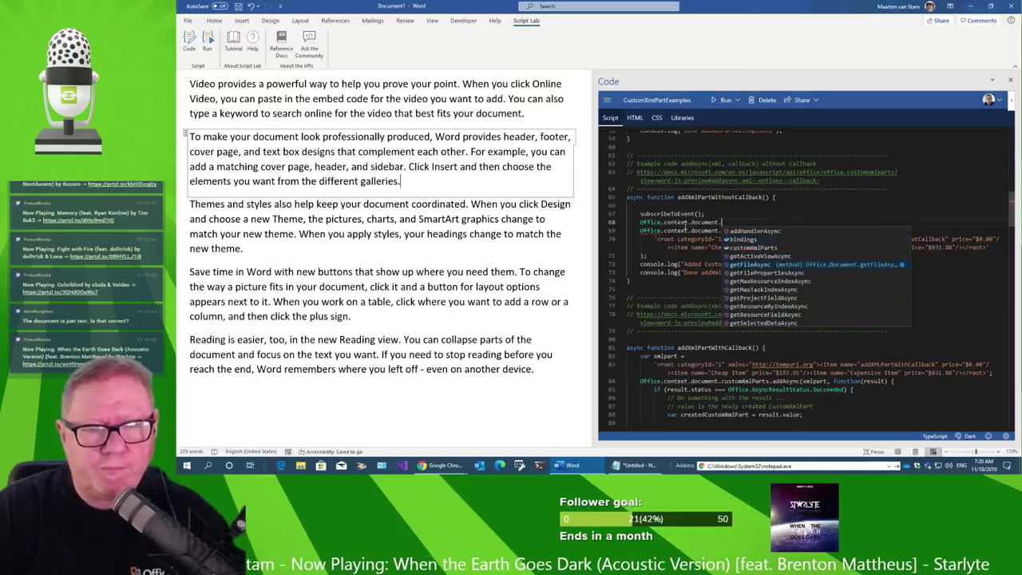
key("Down")
key("Down")
key("Down")
key("Down")
key("Down")
key("Down")
key("Down")
key("Down")
key("Down")
key("Down")
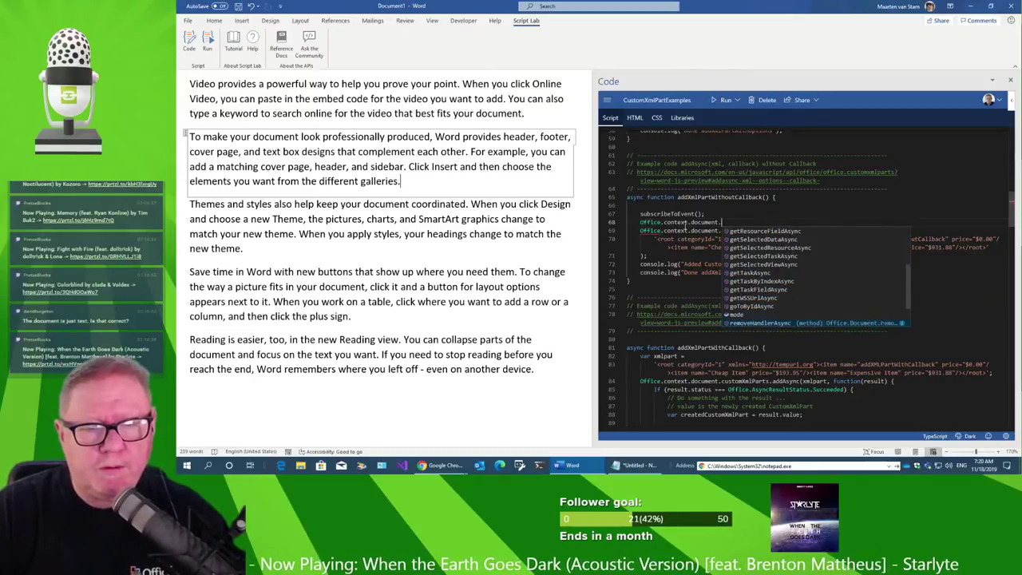
key("Down")
key("Down")
key("Down")
key("Down")
key("Down")
key("Down")
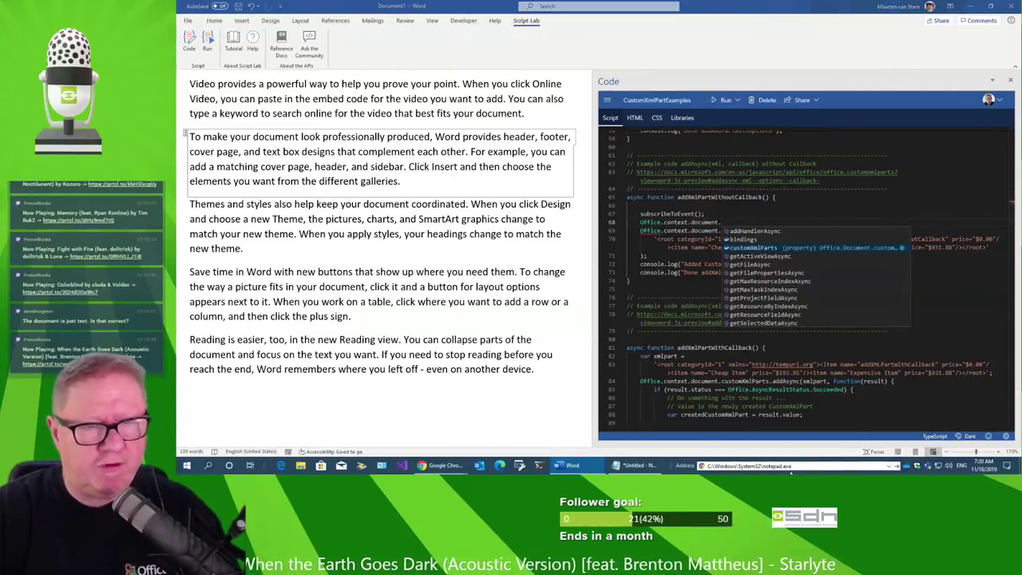
key("alt+Tab")
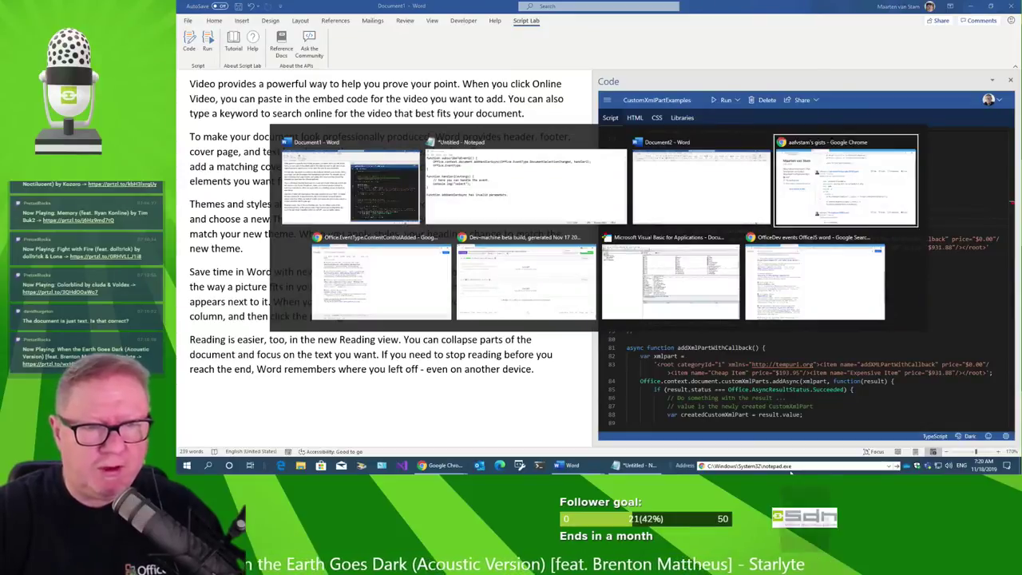
In the VBA Object Browser, list the Document class members and view SetCompatibilityMode.
left_click(671, 275)
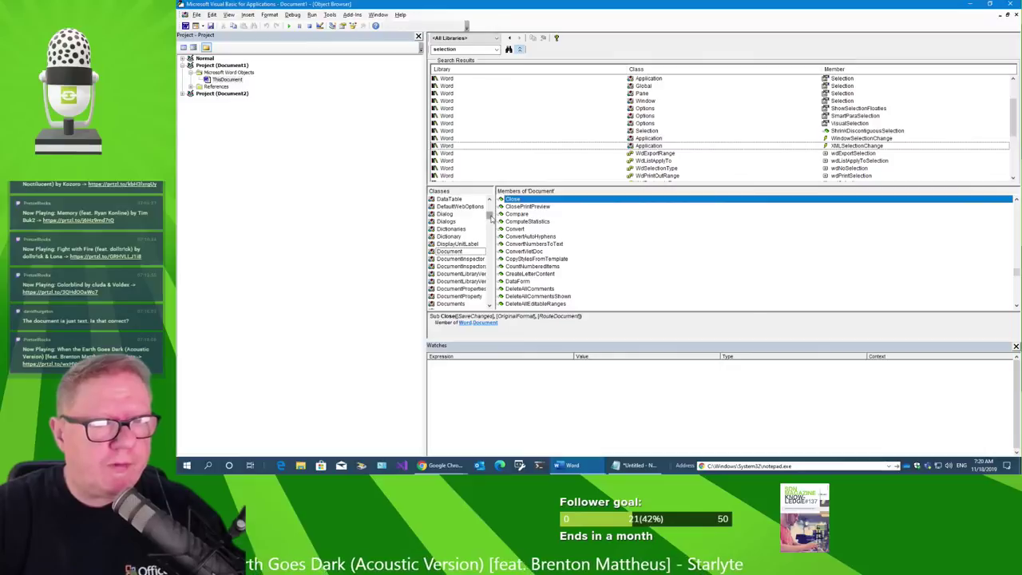
left_click(467, 253)
scroll(634, 254, "down", 9)
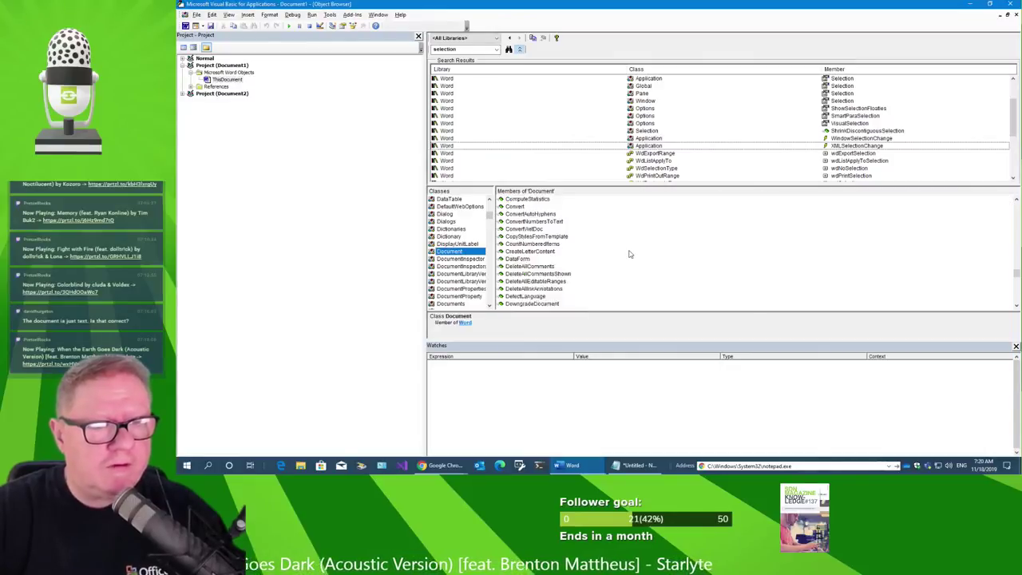
scroll(640, 258, "down", 3)
scroll(641, 258, "down", 3)
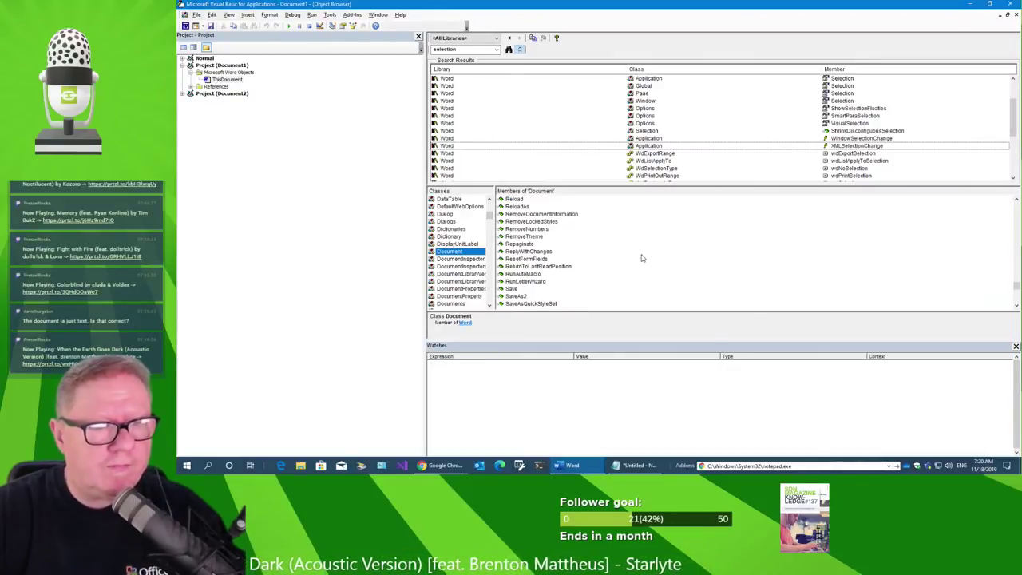
scroll(642, 258, "down", 2)
scroll(650, 255, "down", 3)
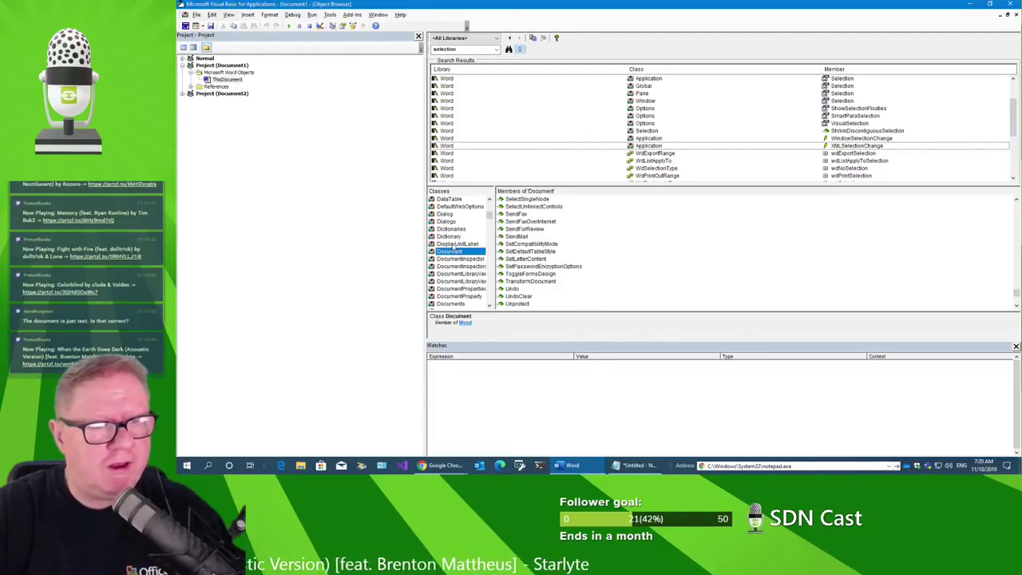
scroll(465, 208, "up", 3)
scroll(463, 217, "up", 2)
scroll(460, 228, "up", 2)
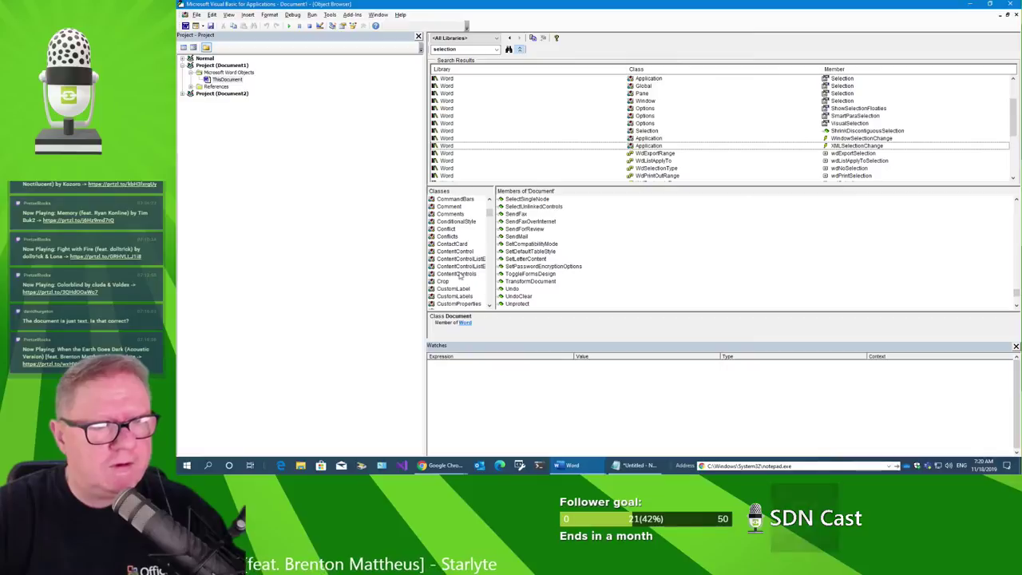
scroll(470, 297, "down", 2)
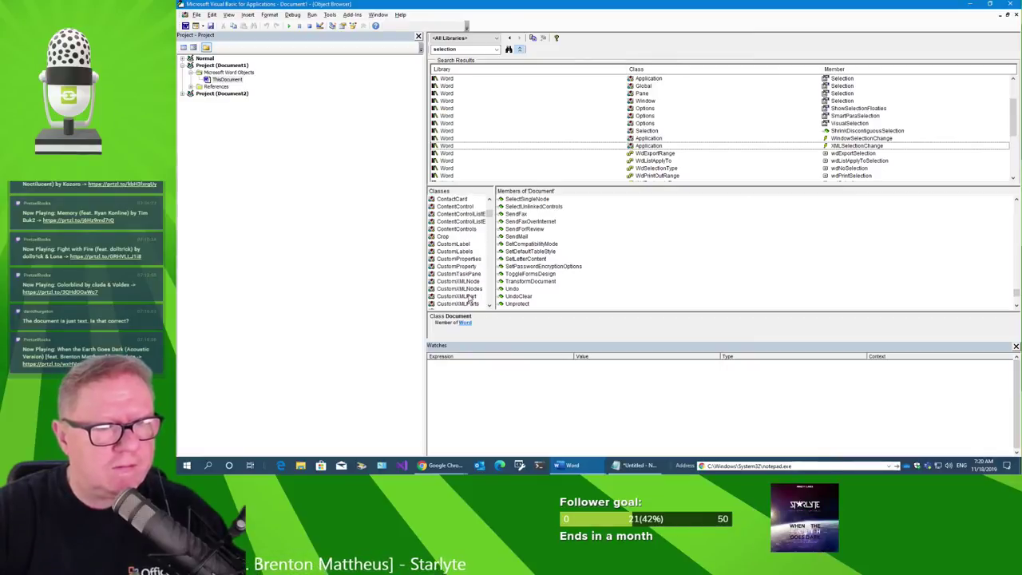
scroll(469, 297, "down", 1)
scroll(470, 296, "down", 2)
scroll(470, 296, "down", 1)
scroll(470, 296, "down", 1)
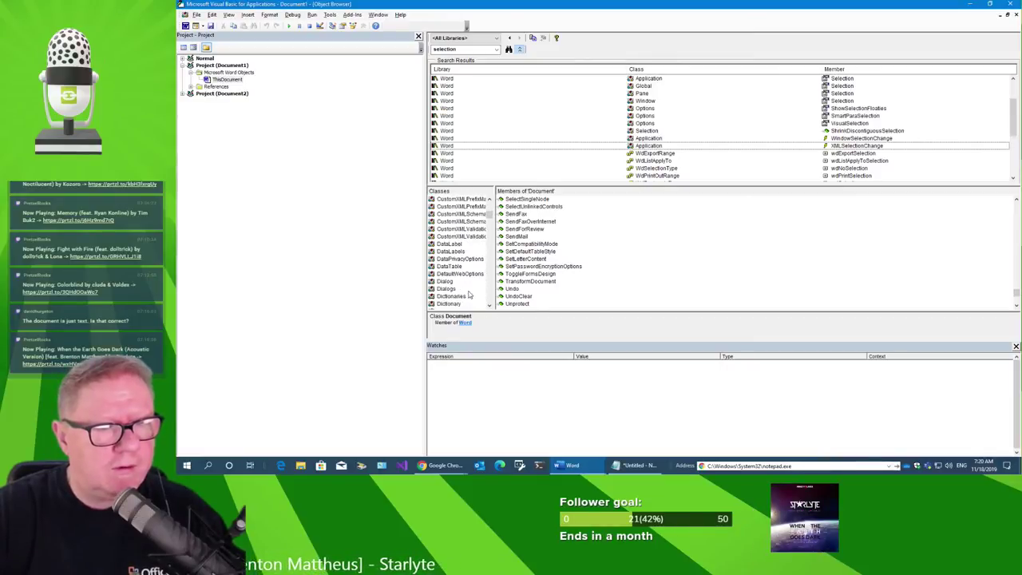
scroll(470, 296, "down", 2)
left_click(543, 243)
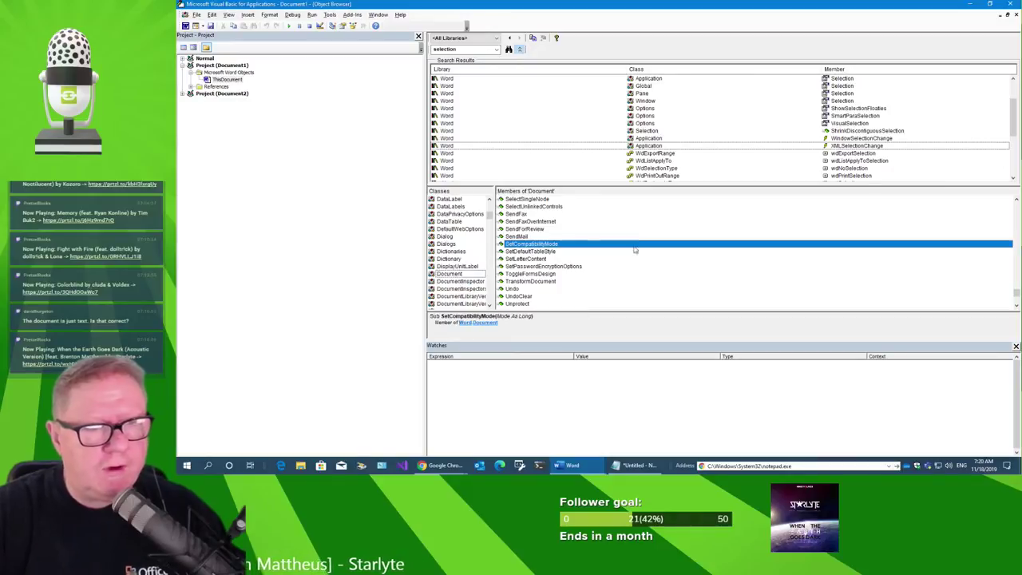
Check Document's Content property, a read-only Range, then minimize the VBA editor.
scroll(636, 237, "up", 3)
scroll(636, 237, "up", 3)
scroll(637, 237, "up", 3)
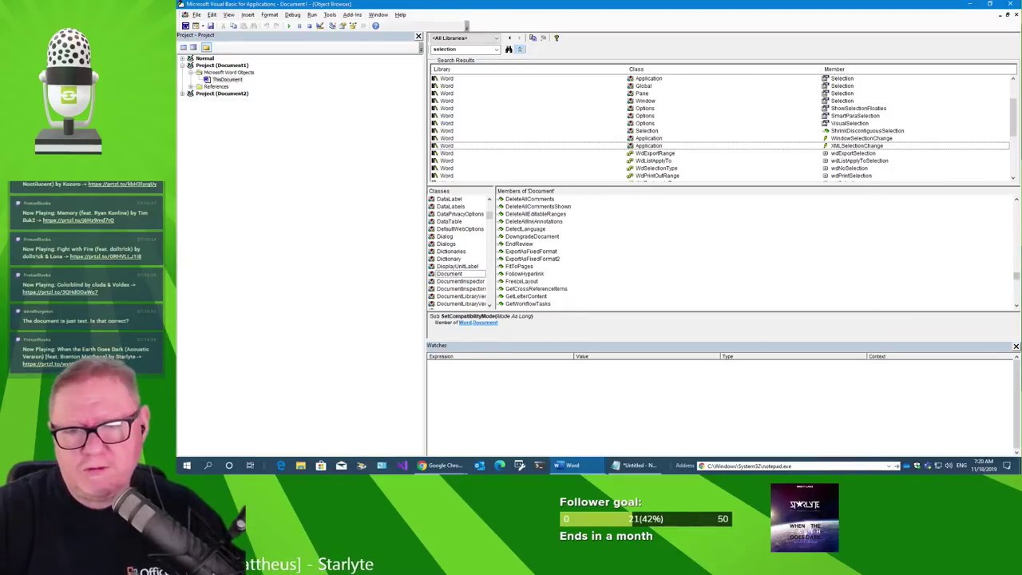
scroll(1016, 277, "up", 3)
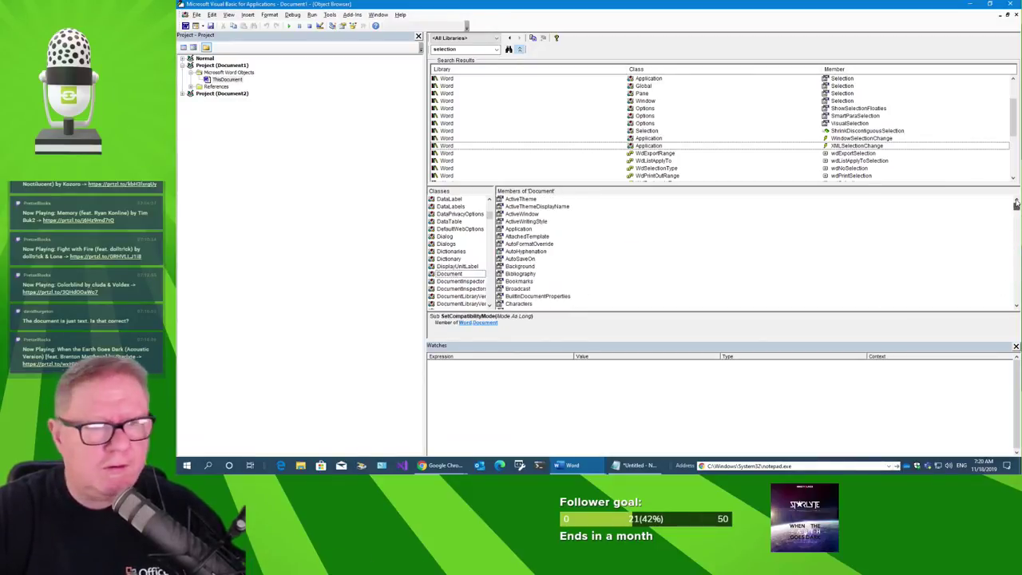
scroll(716, 228, "up", 3)
scroll(710, 229, "down", 1)
scroll(674, 234, "down", 1)
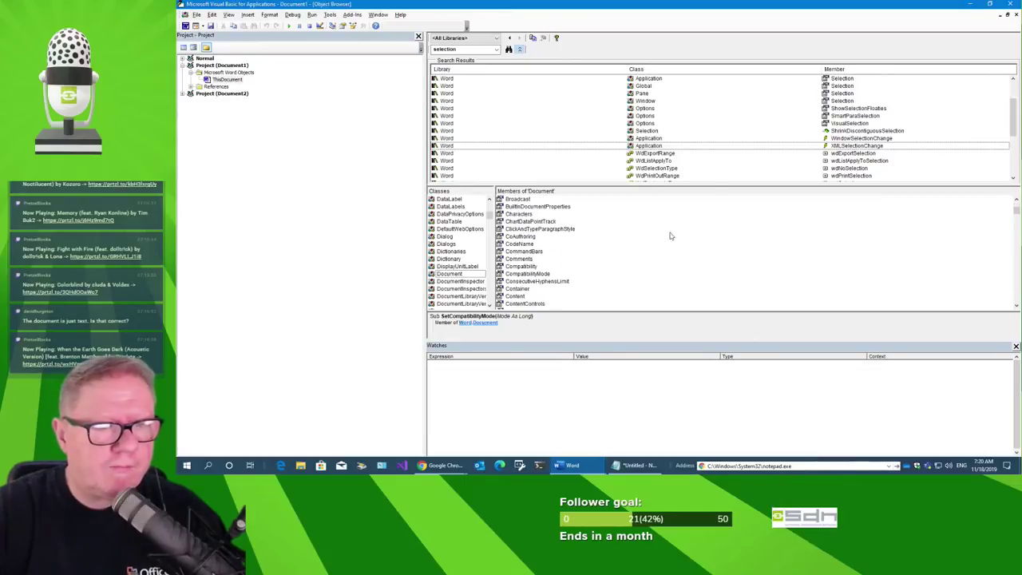
scroll(540, 226, "down", 2)
left_click(525, 251)
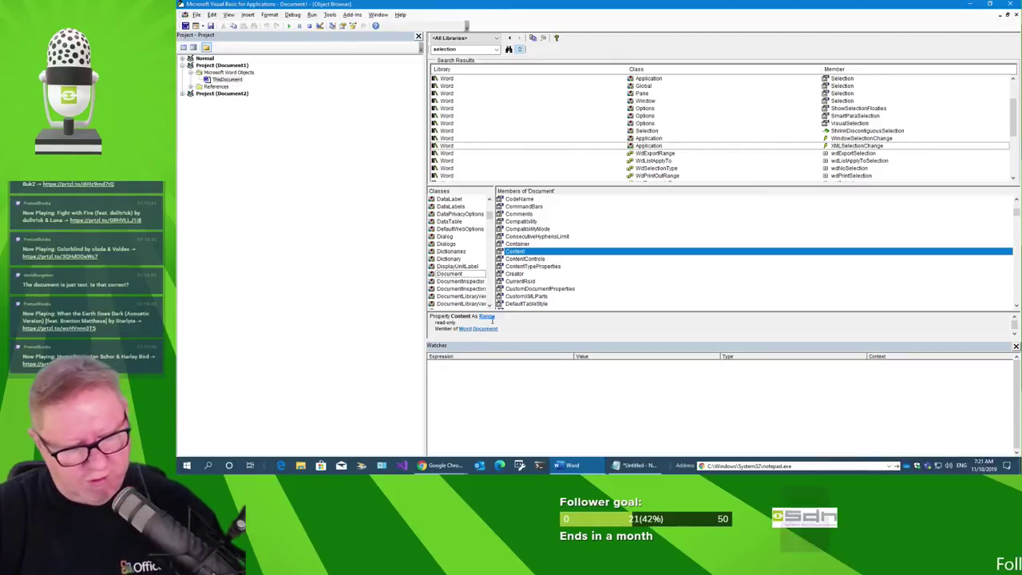
key("alt+Tab")
key("alt+Tab")
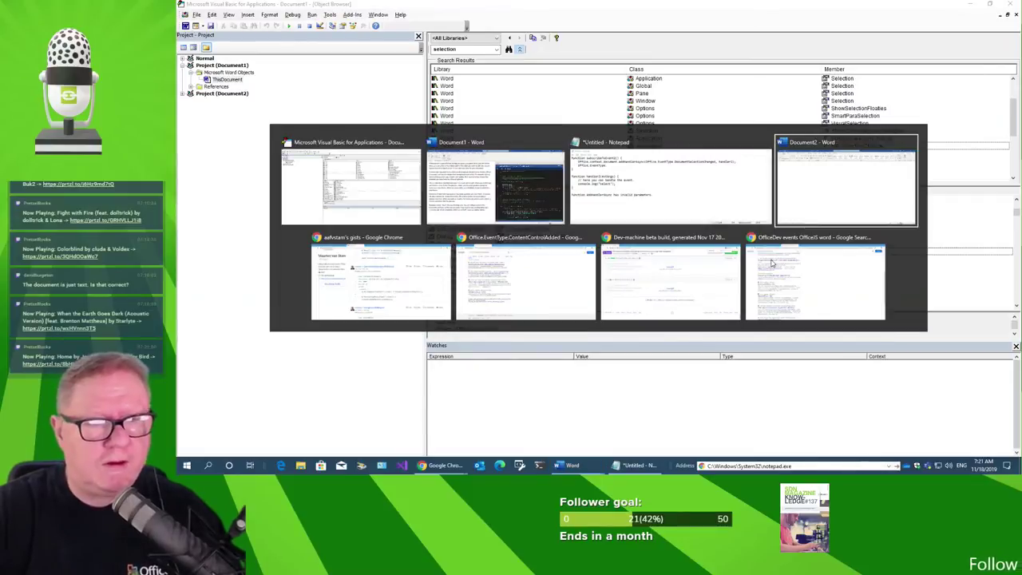
key("alt+shift+Tab")
key("alt+shift+Tab")
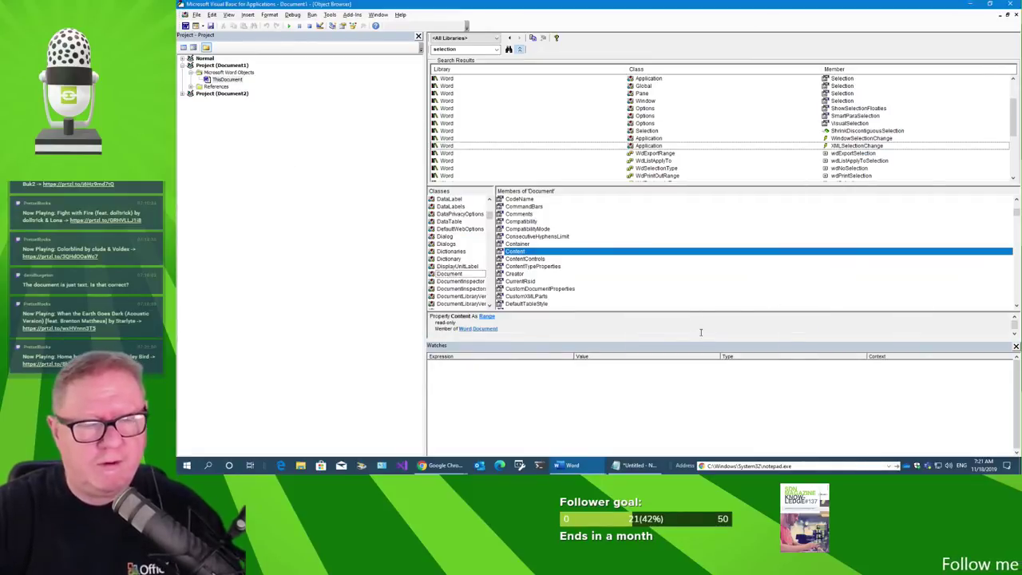
left_click(969, 4)
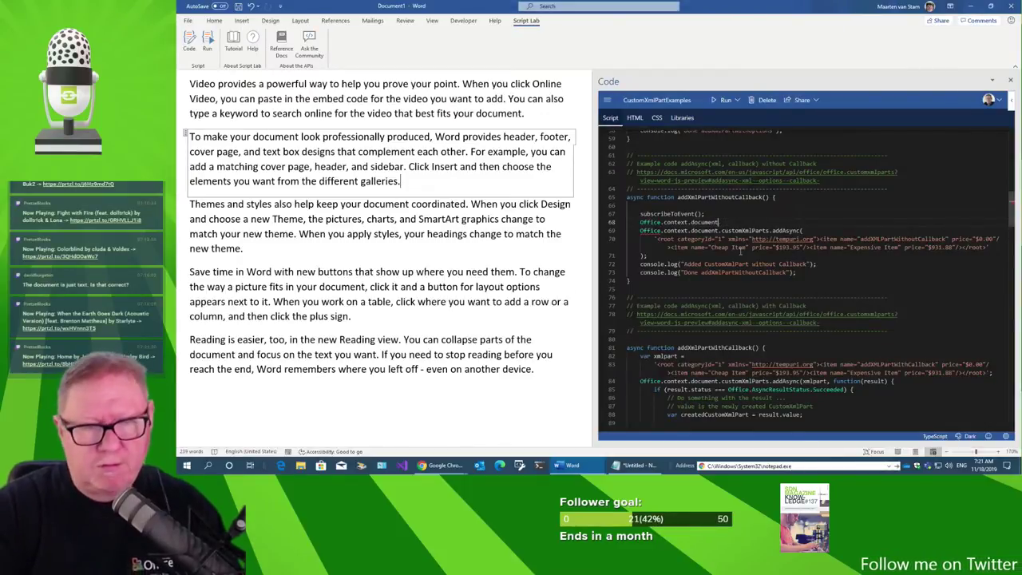
Try IntelliSense completions on line 68, leaving it as Office.context.document.sel.
key("ctrl+space")
type("conet")
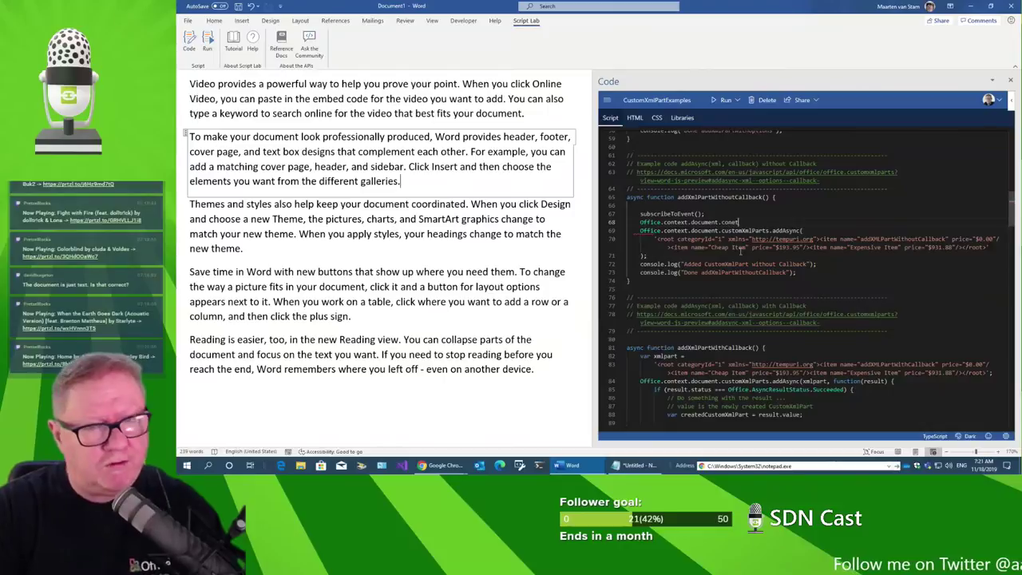
key("BackSpace")
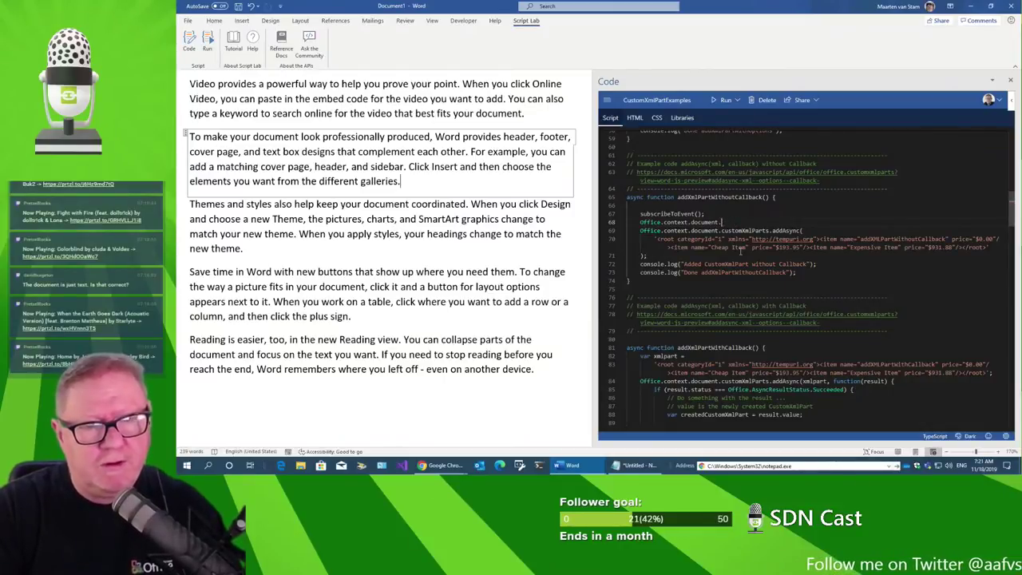
type(".r")
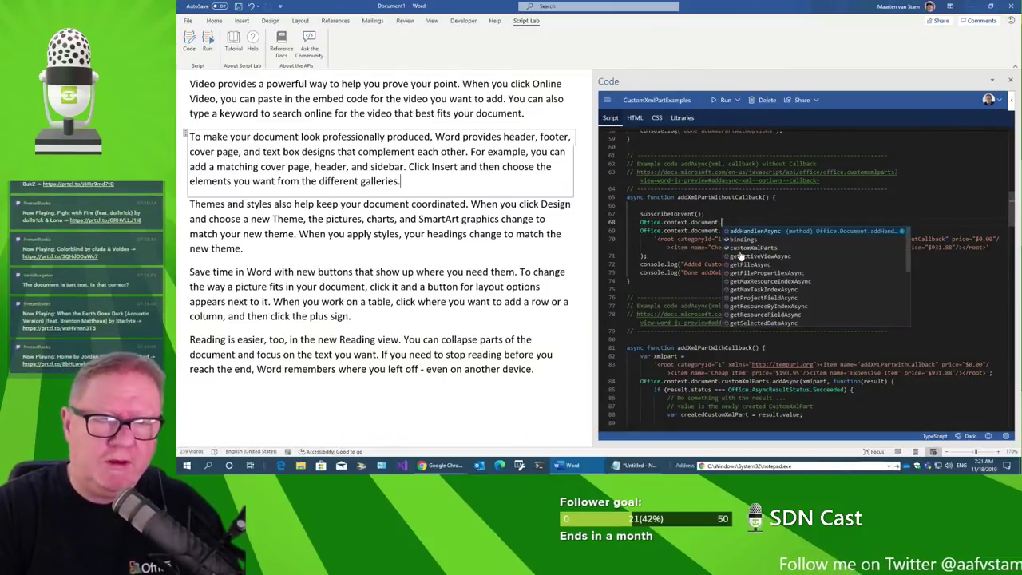
type("a")
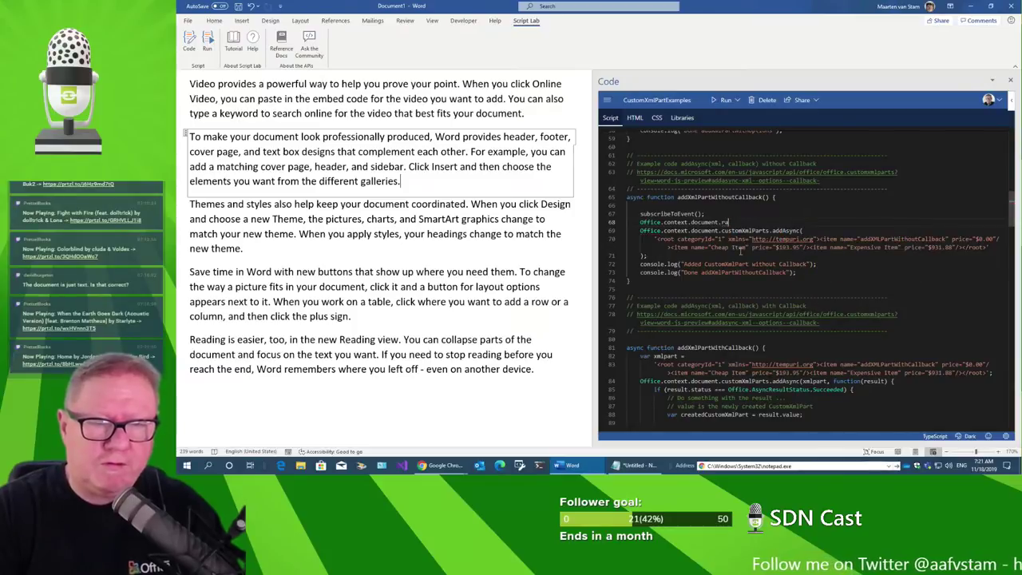
type("ngget")
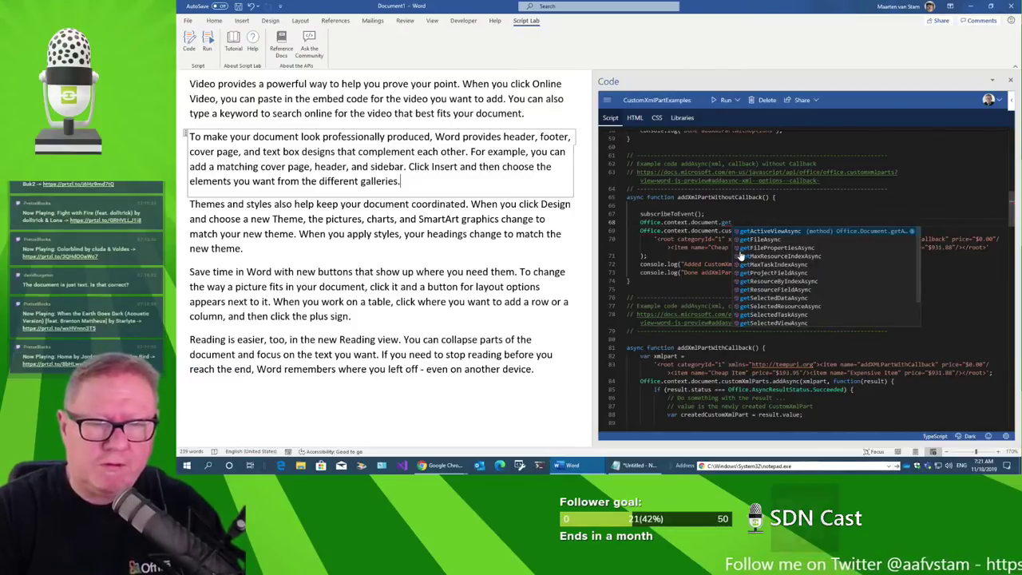
type("R")
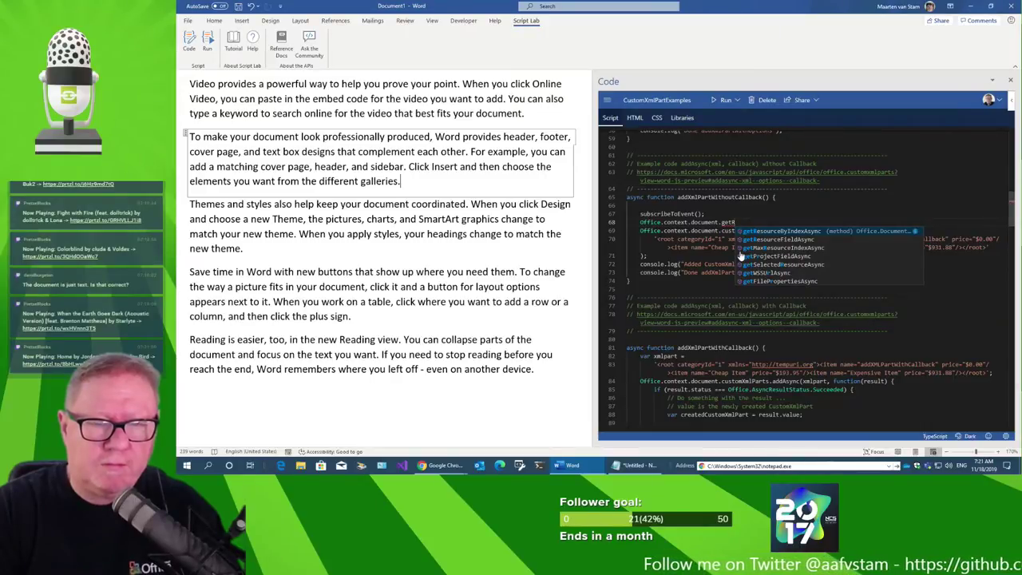
key("BackSpace")
key("BackSpace")
key("BackSpace")
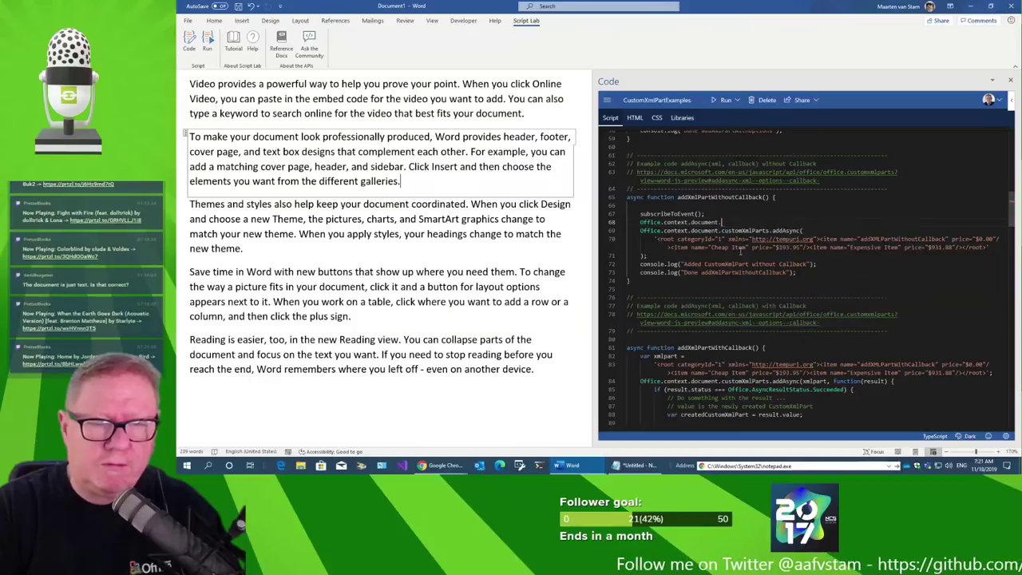
type("Re")
key("BackSpace")
key("BackSpace")
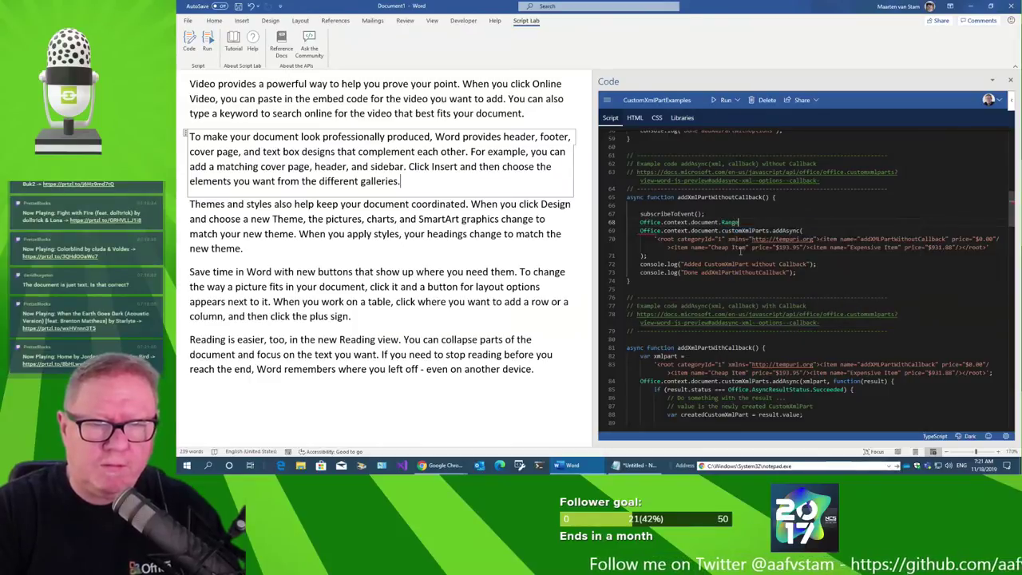
type("select")
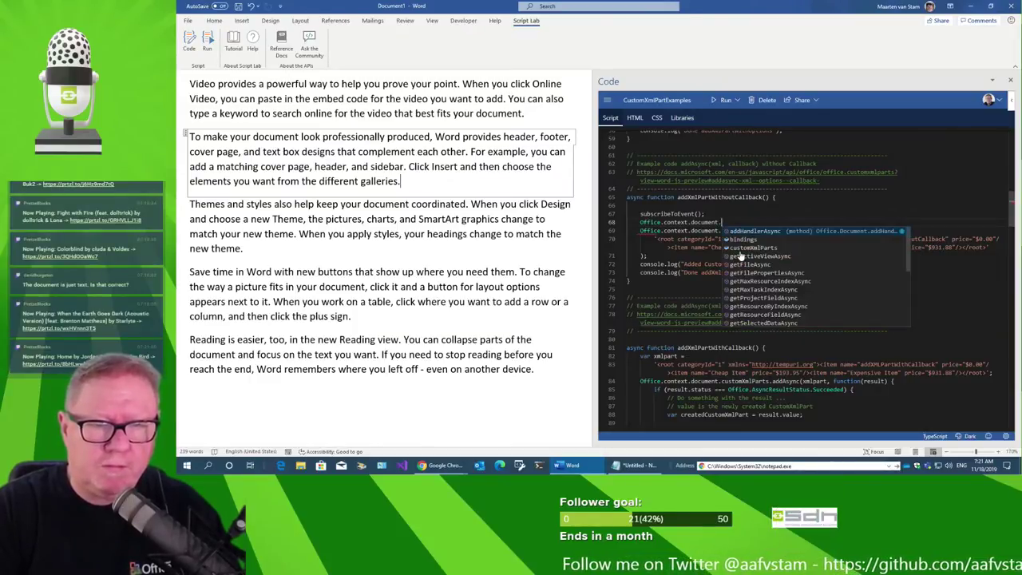
key("BackSpace")
key("BackSpace")
key("BackSpace")
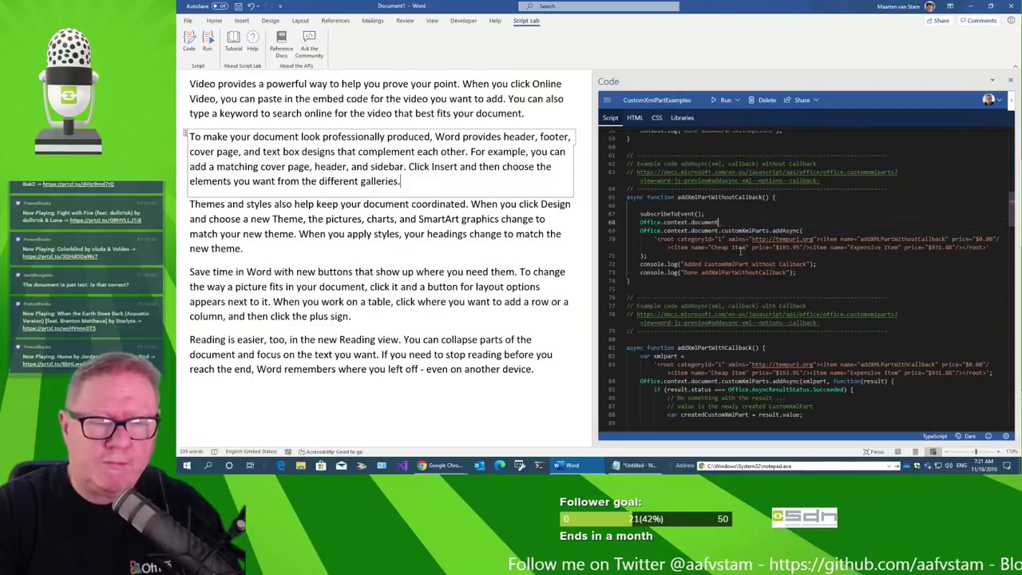
type(".s")
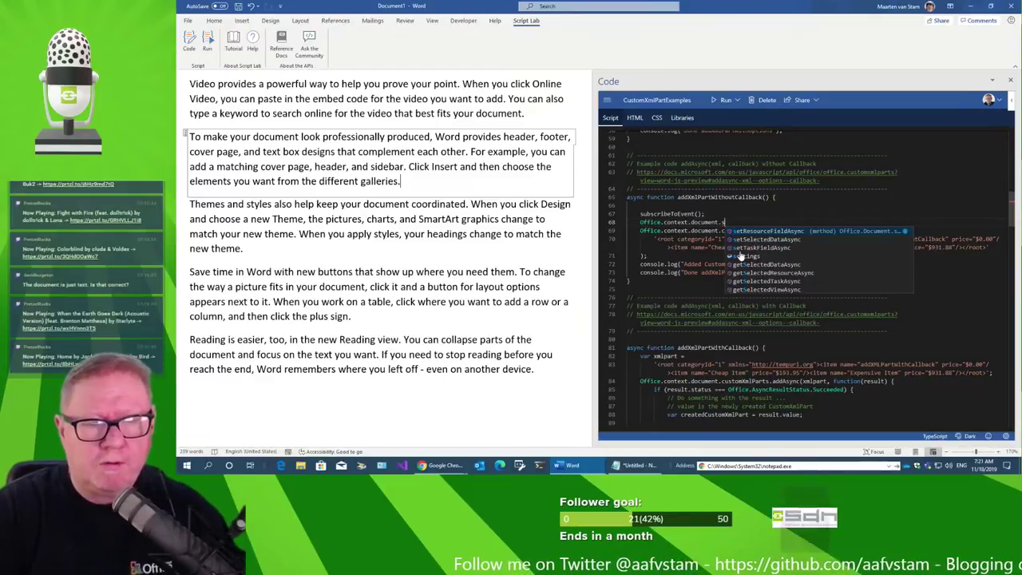
type("el")
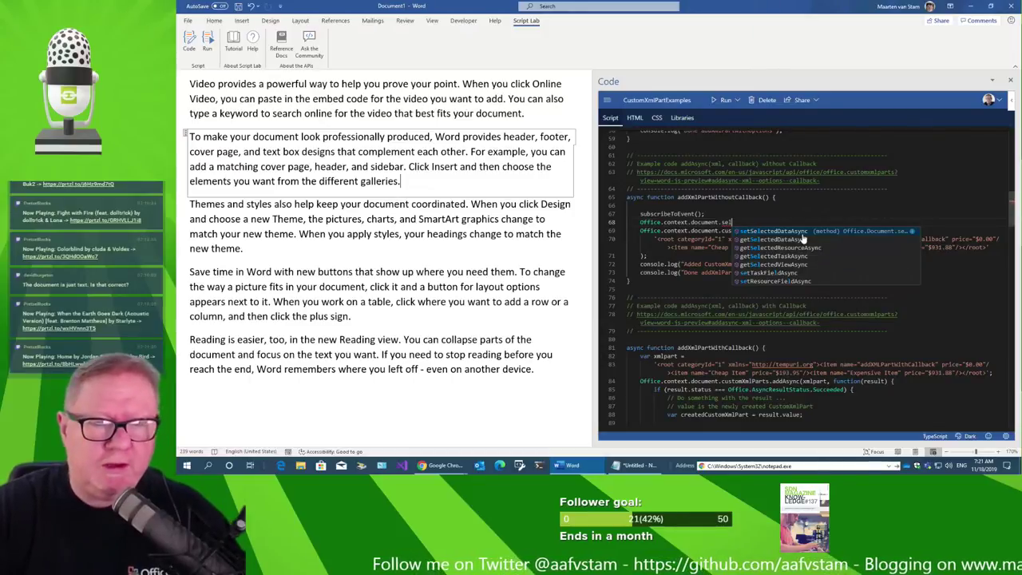
left_click(425, 369)
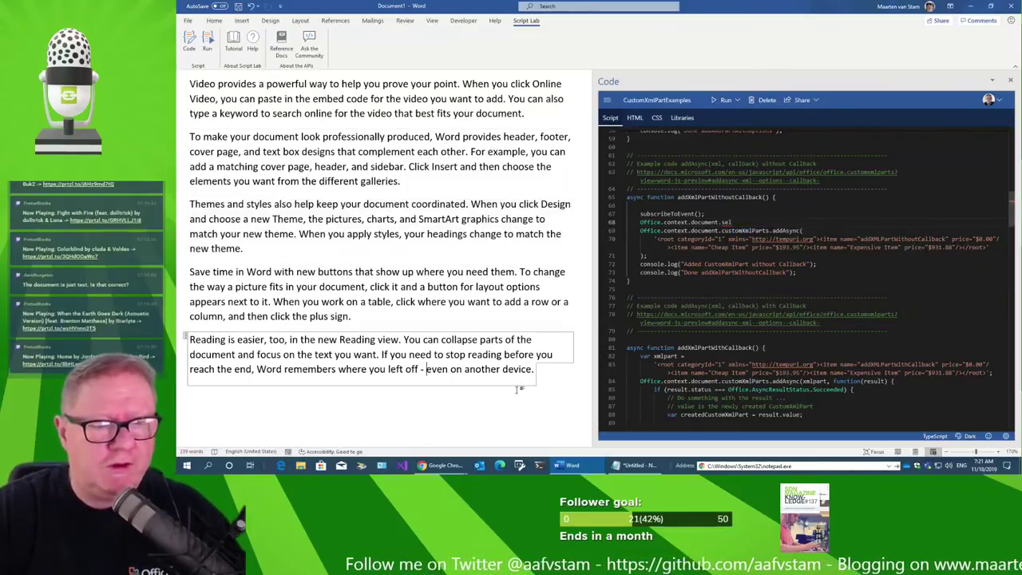
left_click(558, 382)
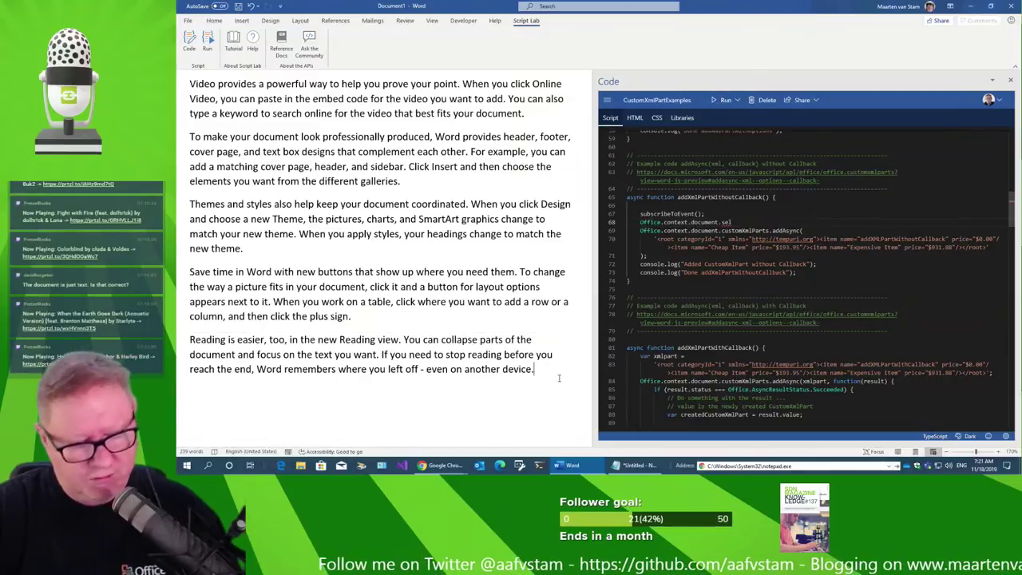
Open google.com from the taskbar Address bar.
key("alt+F11")
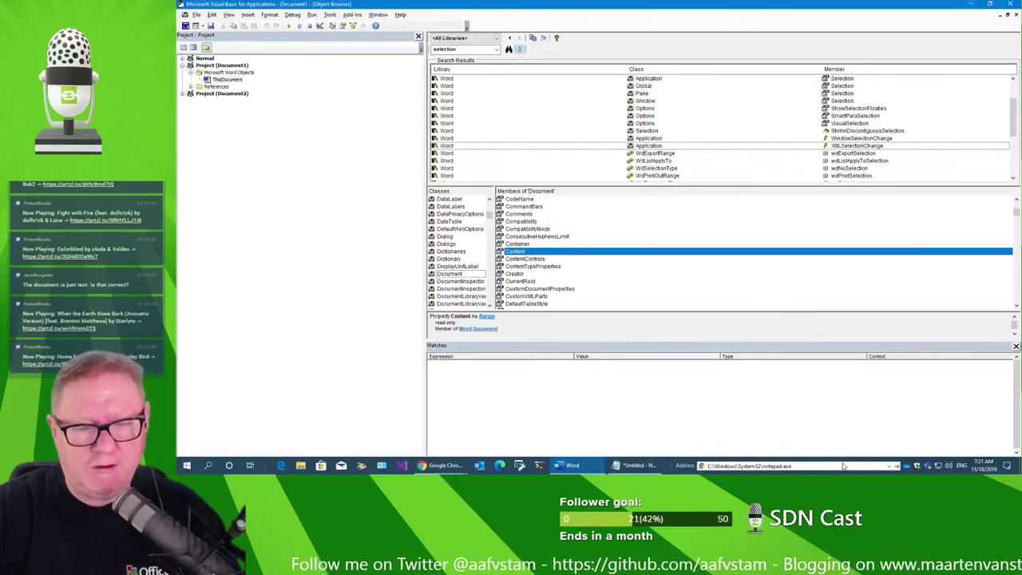
left_click(843, 466)
type("google.com")
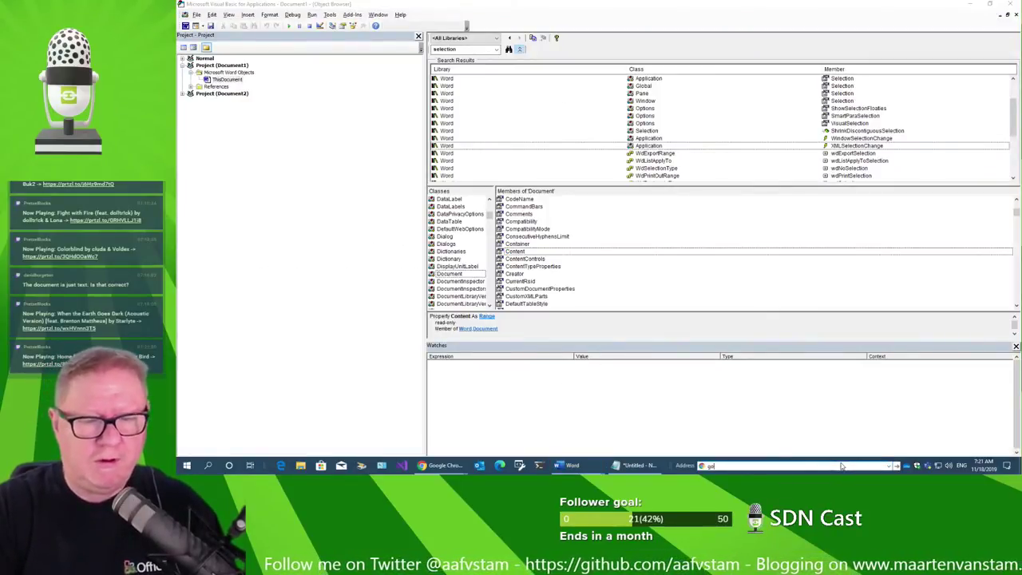
key("Return")
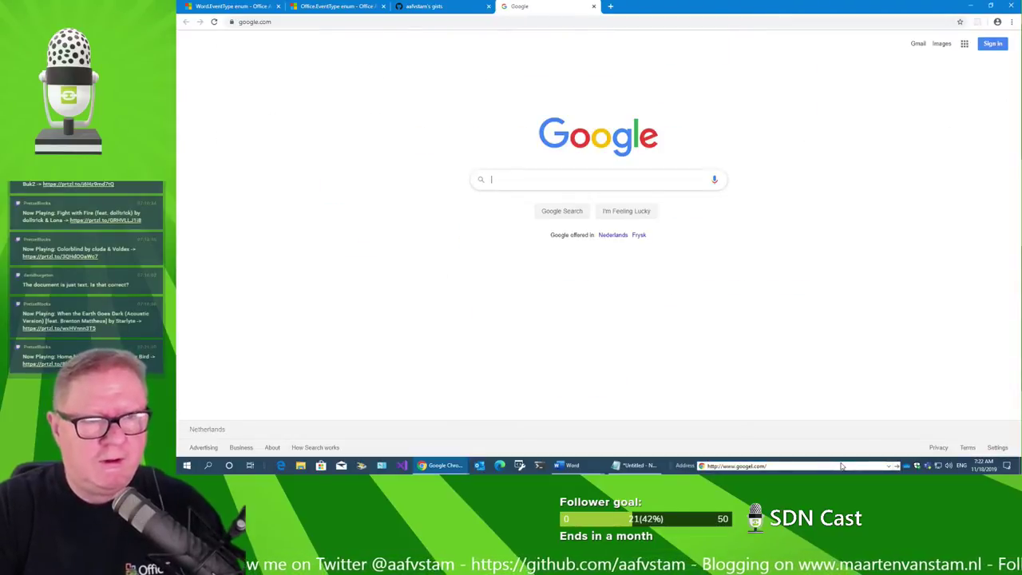
Search Google for 'get document content javascript officeJS'.
type("get doc")
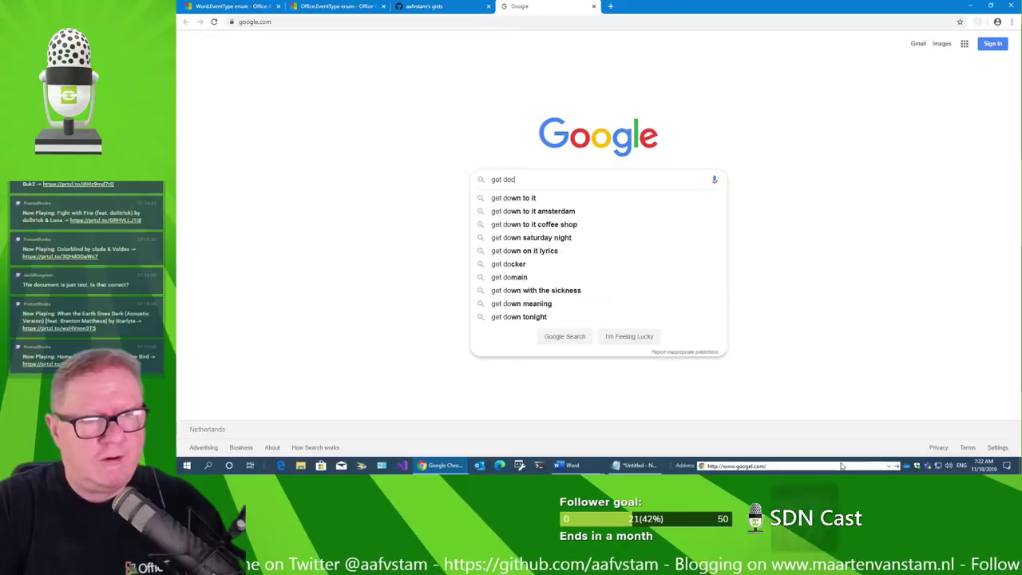
type("ument cone")
key("BackSpace")
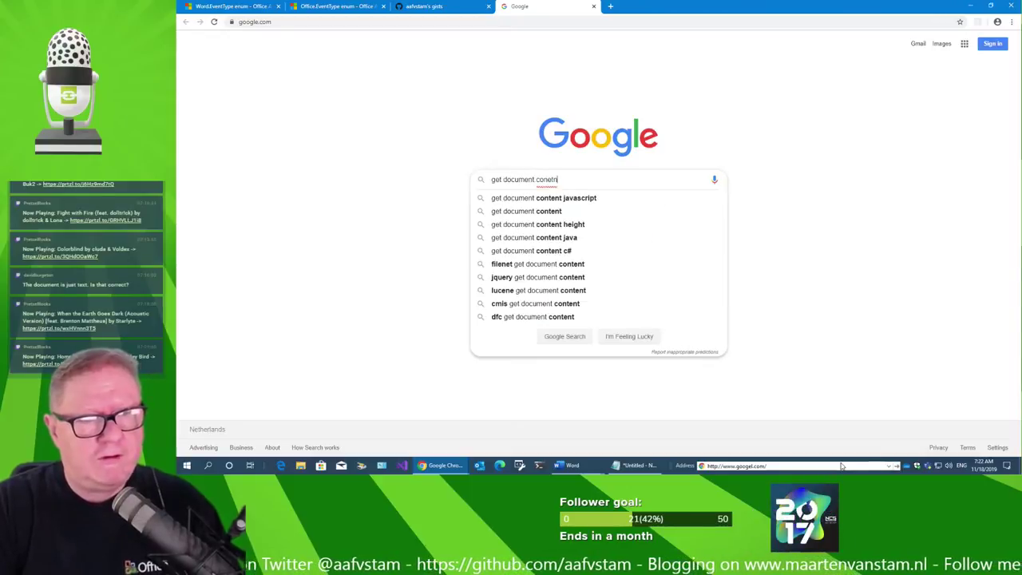
type("tent ja")
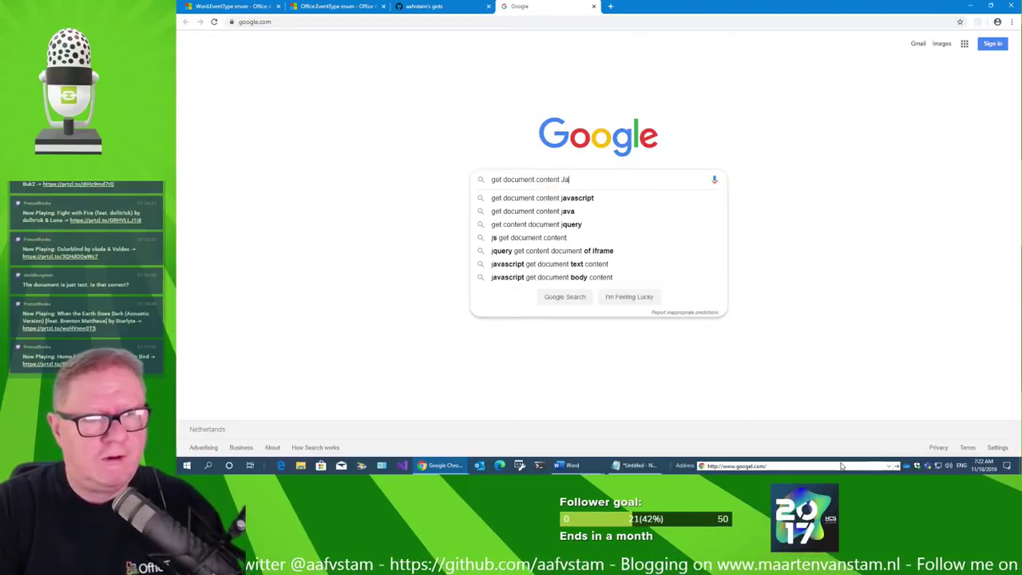
type("vascript")
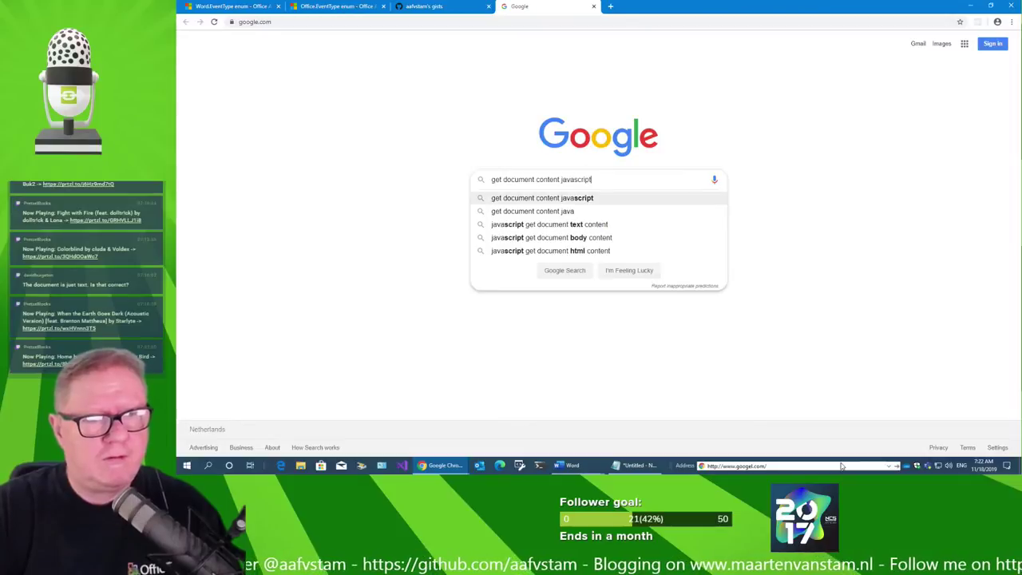
type(" office")
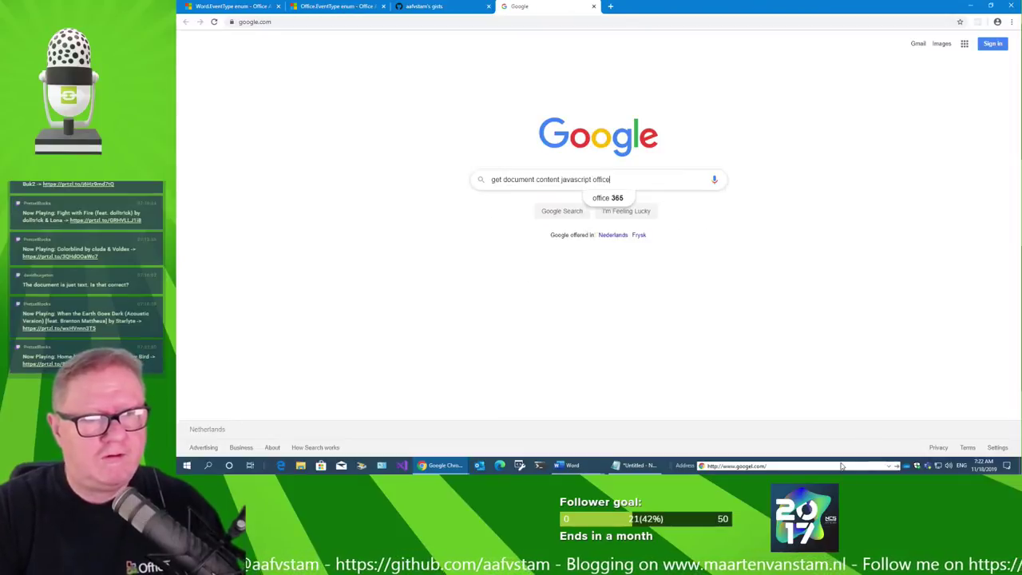
type("JS")
key("Return")
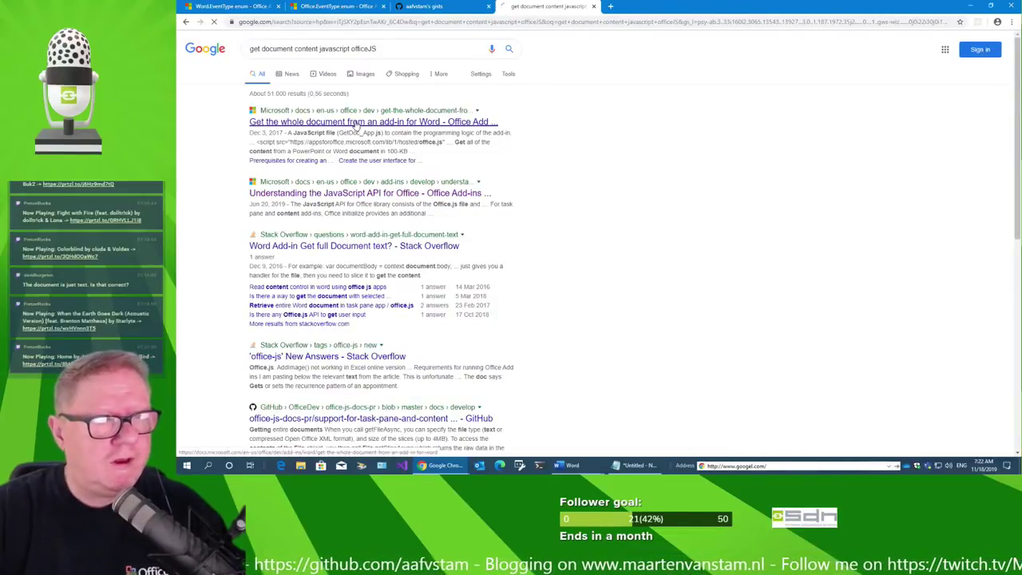
Open the 'Get the whole document from an add-in' Docs article and read its code samples.
left_click(356, 124)
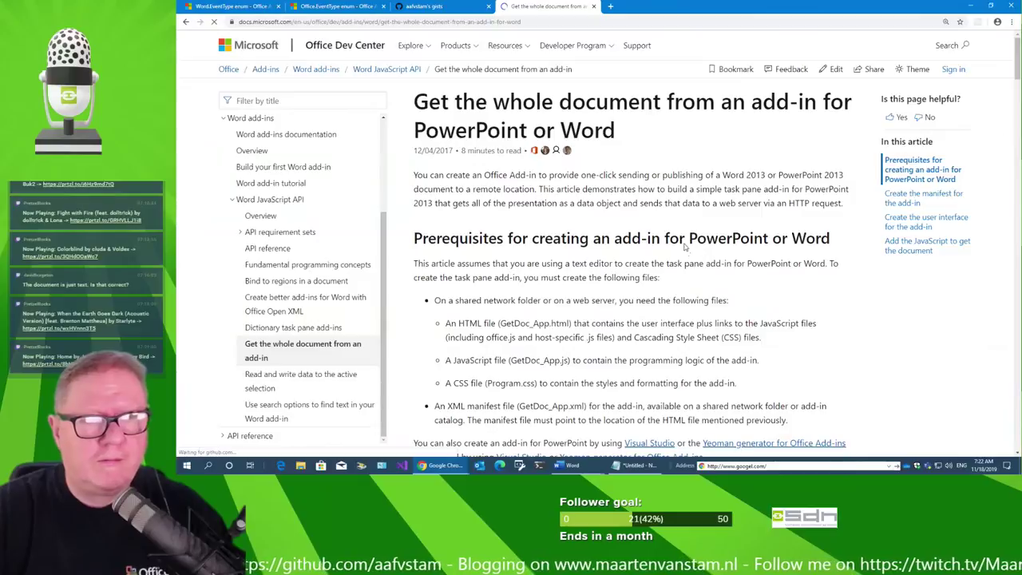
scroll(713, 184, "down", 4)
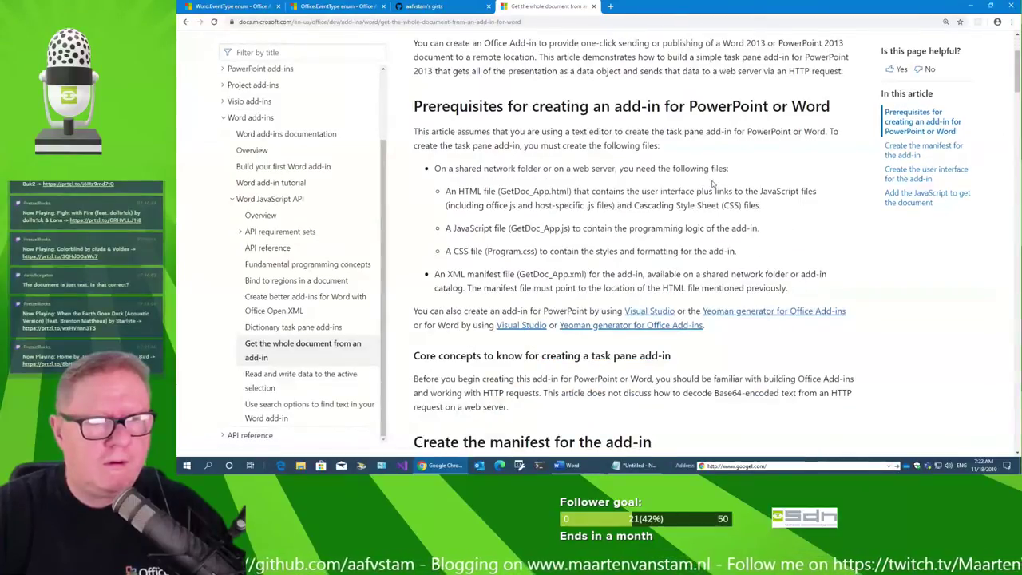
scroll(713, 184, "down", 1)
scroll(714, 179, "down", 3)
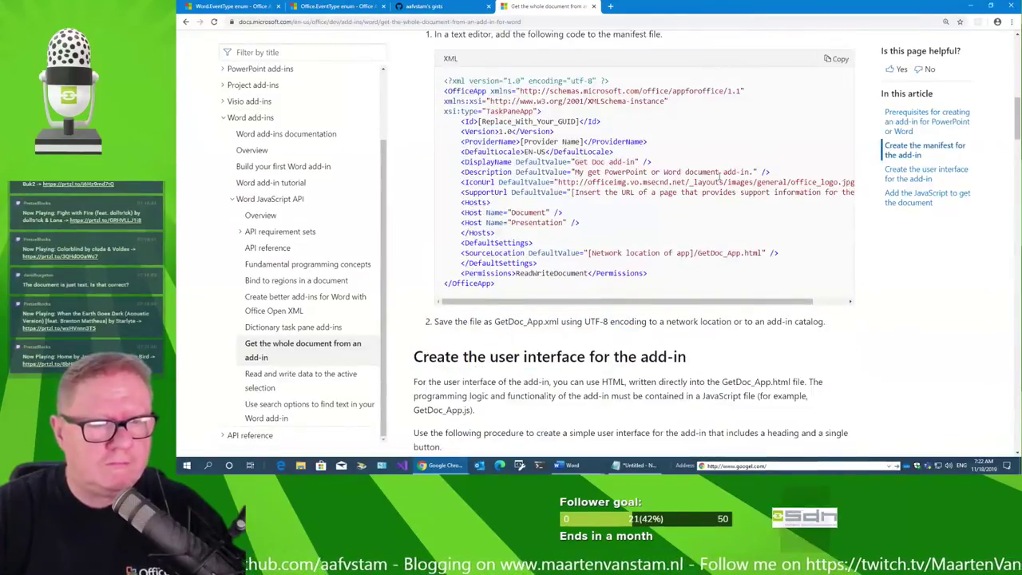
scroll(715, 184, "up", 2)
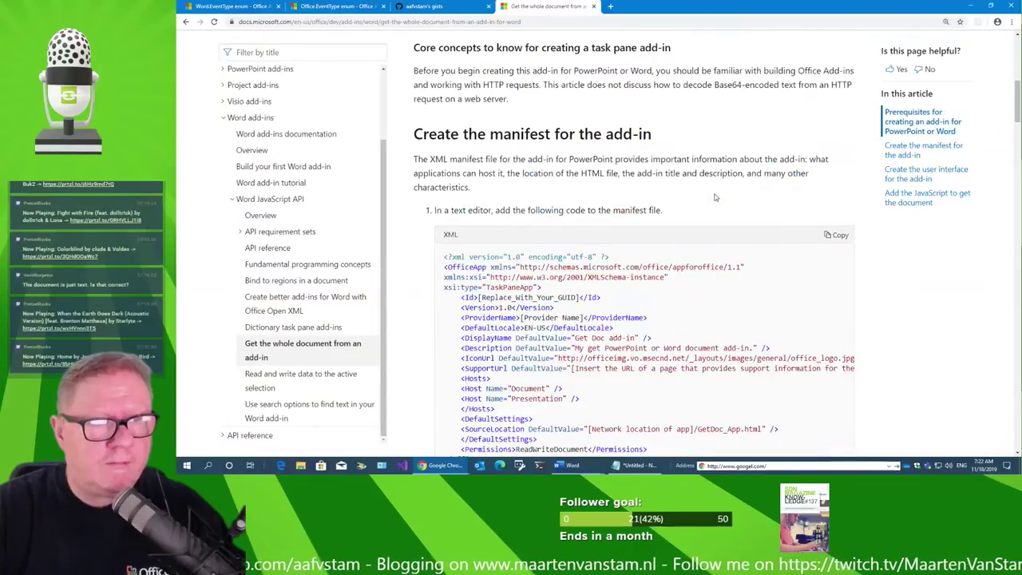
scroll(716, 195, "down", 4)
scroll(715, 193, "down", 2)
scroll(714, 192, "down", 3)
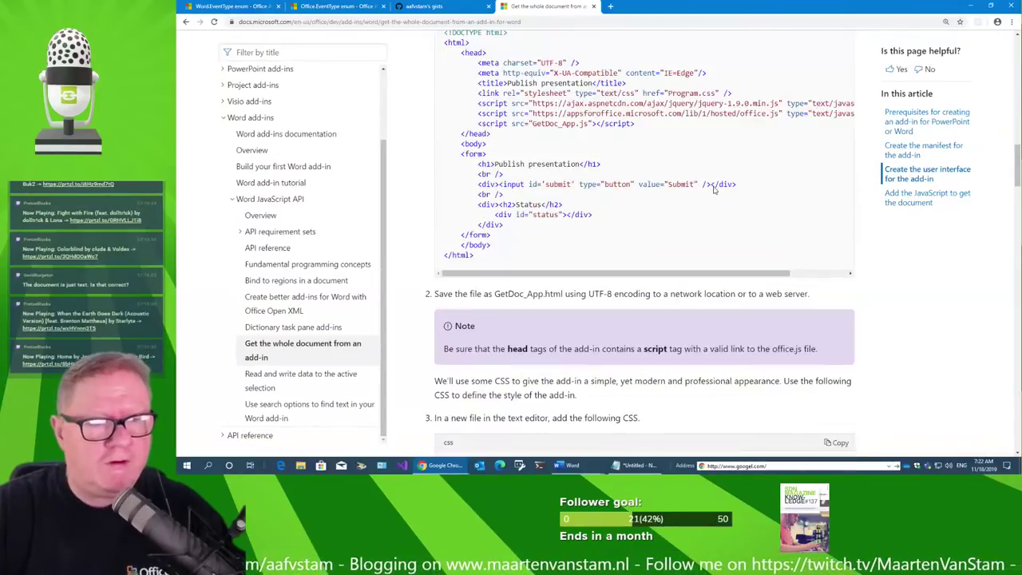
scroll(714, 189, "down", 2)
scroll(714, 189, "down", 3)
scroll(715, 189, "down", 1)
scroll(716, 189, "down", 5)
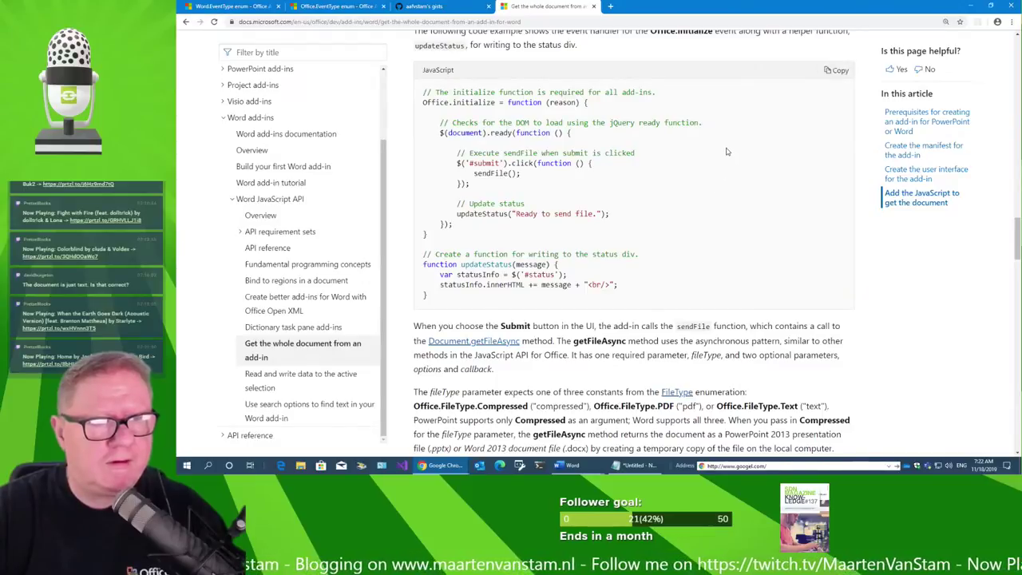
scroll(727, 150, "up", 1)
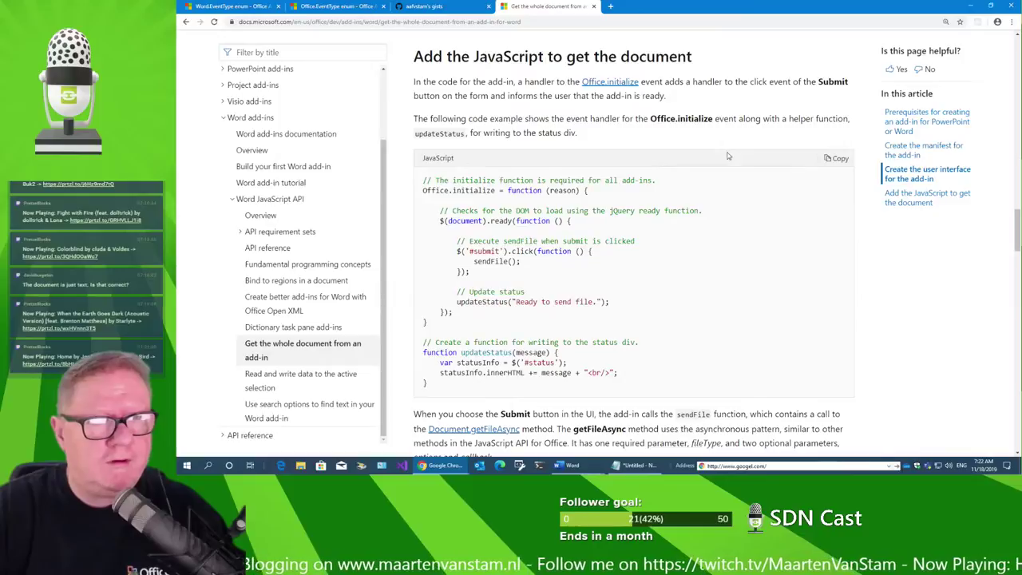
scroll(683, 253, "down", 2)
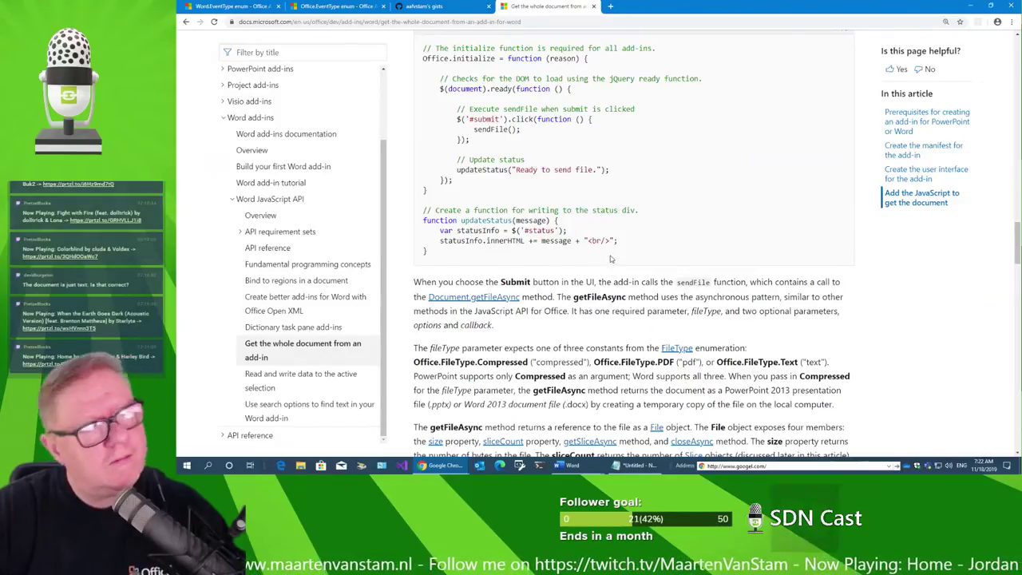
scroll(656, 254, "down", 1)
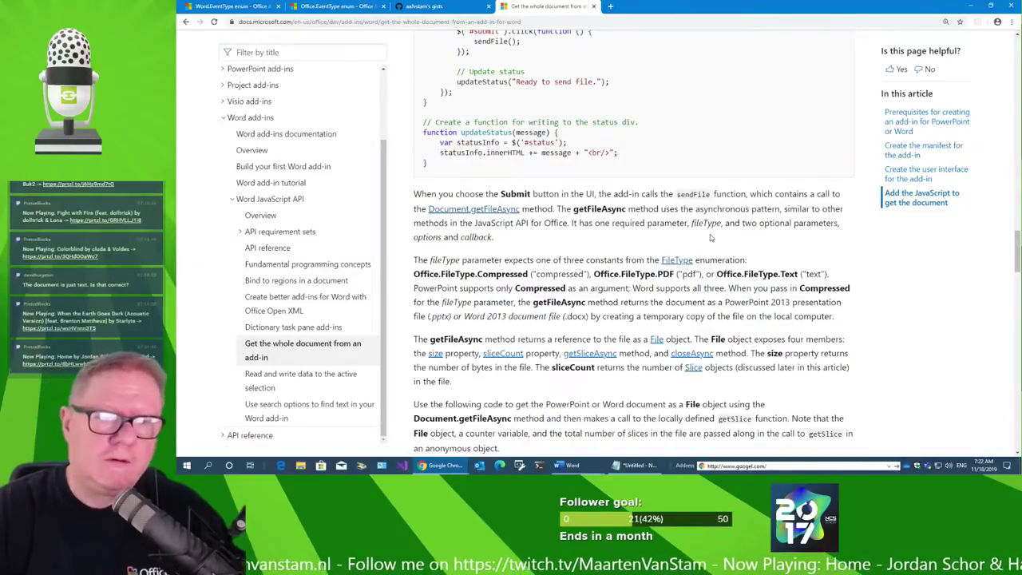
scroll(710, 237, "down", 1)
scroll(710, 237, "down", 2)
scroll(710, 237, "down", 1)
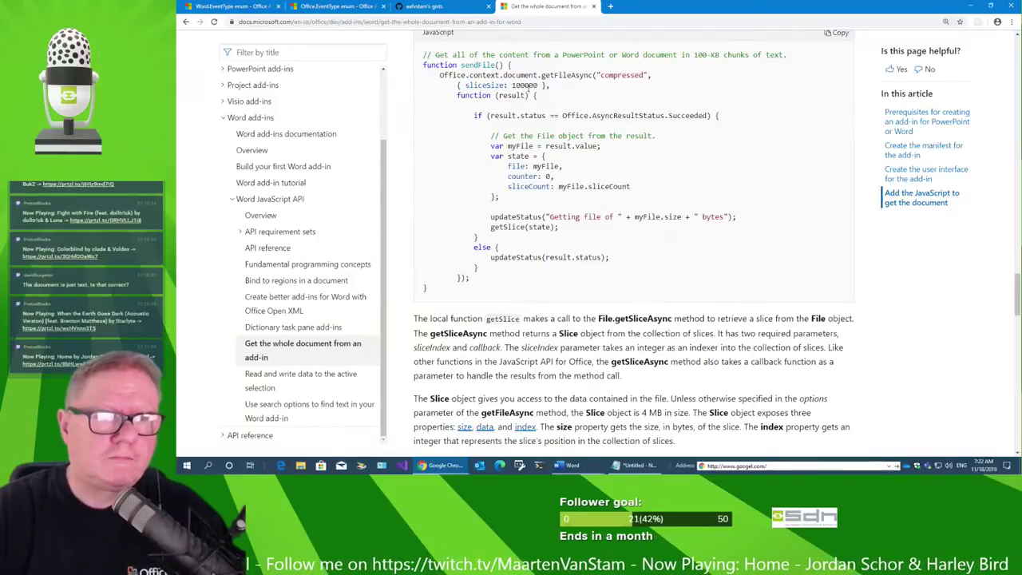
scroll(538, 276, "down", 3)
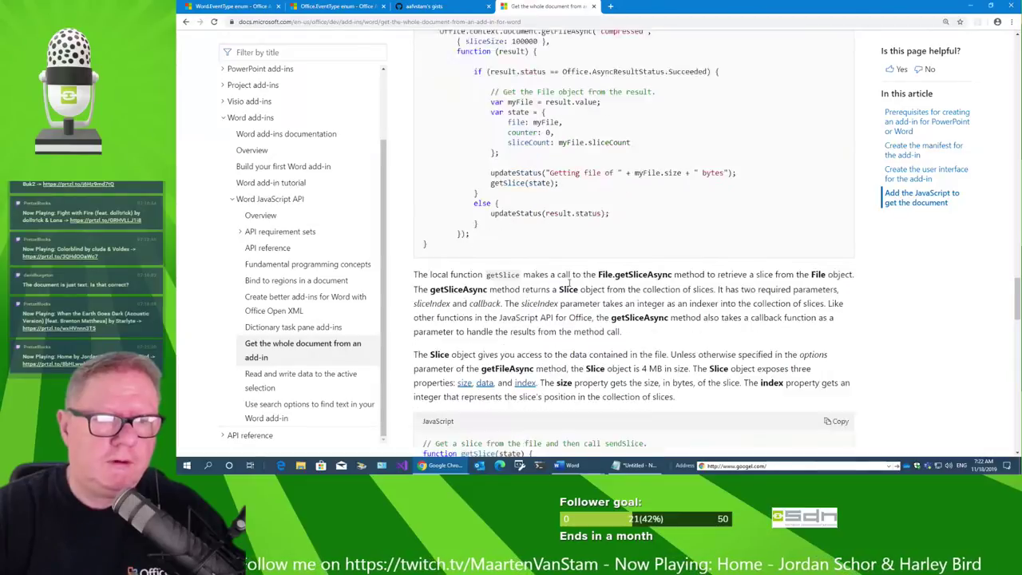
scroll(640, 281, "down", 2)
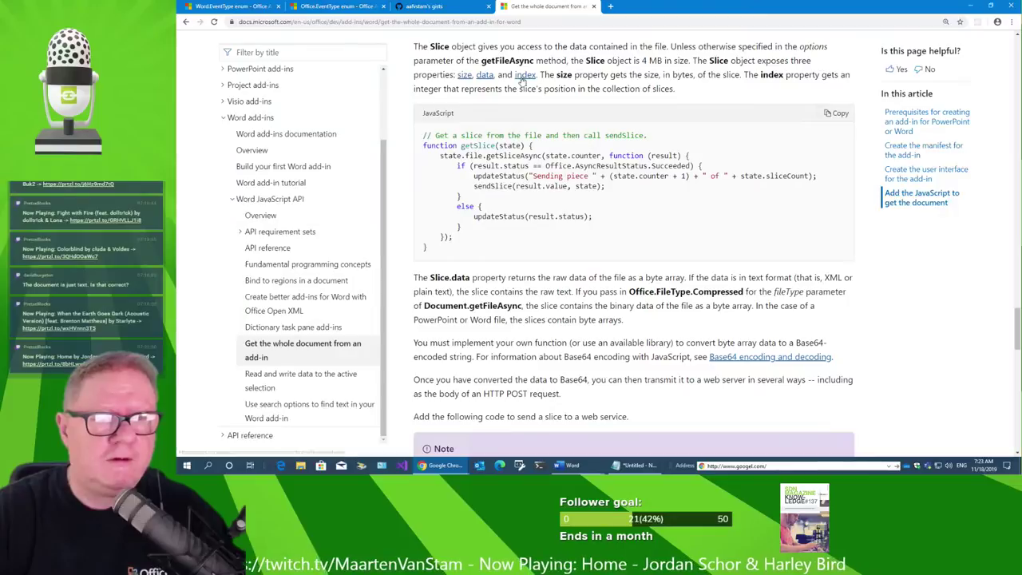
scroll(587, 104, "down", 1)
scroll(568, 151, "down", 2)
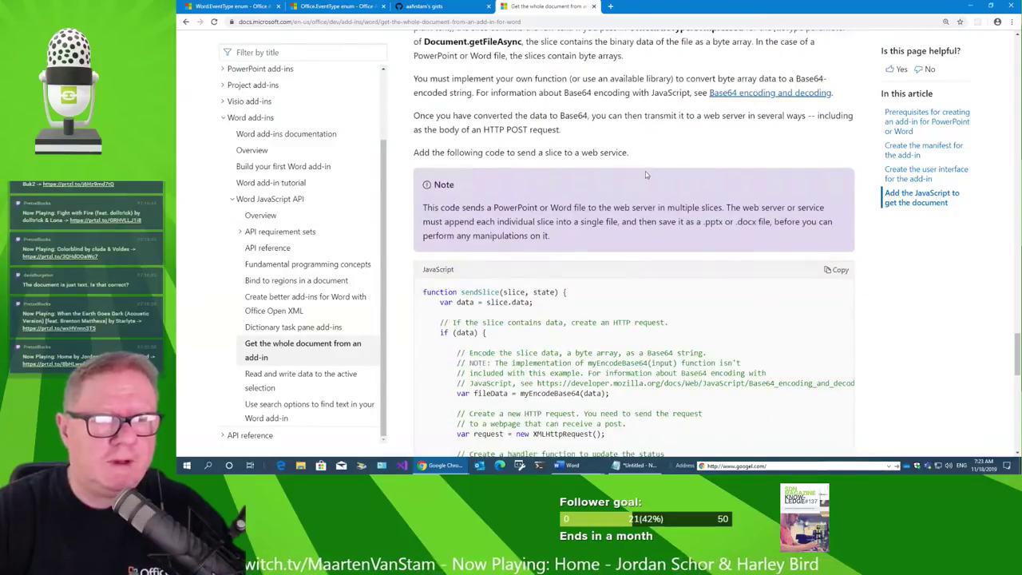
scroll(655, 179, "down", 2)
scroll(657, 184, "down", 2)
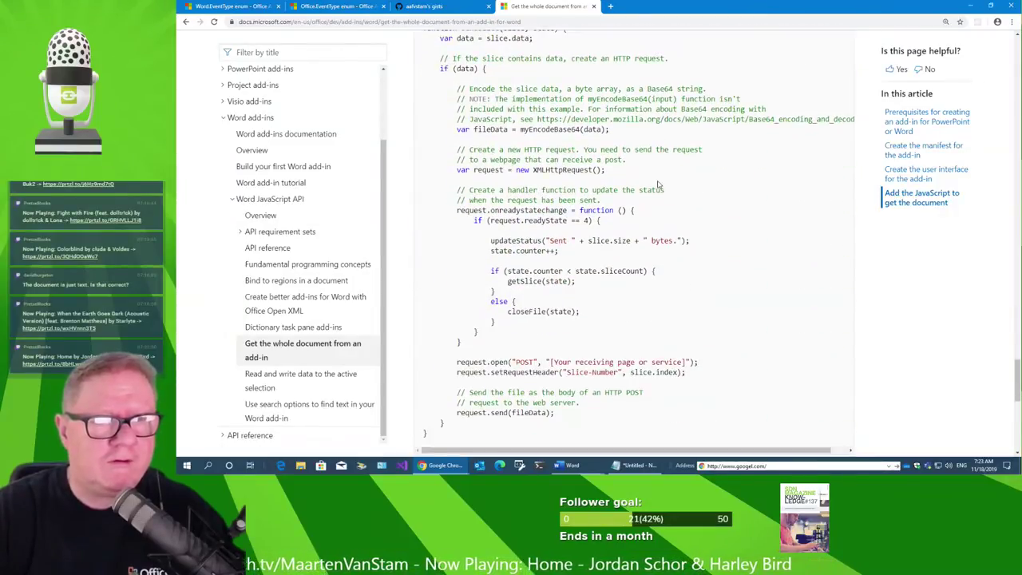
double_click(555, 129)
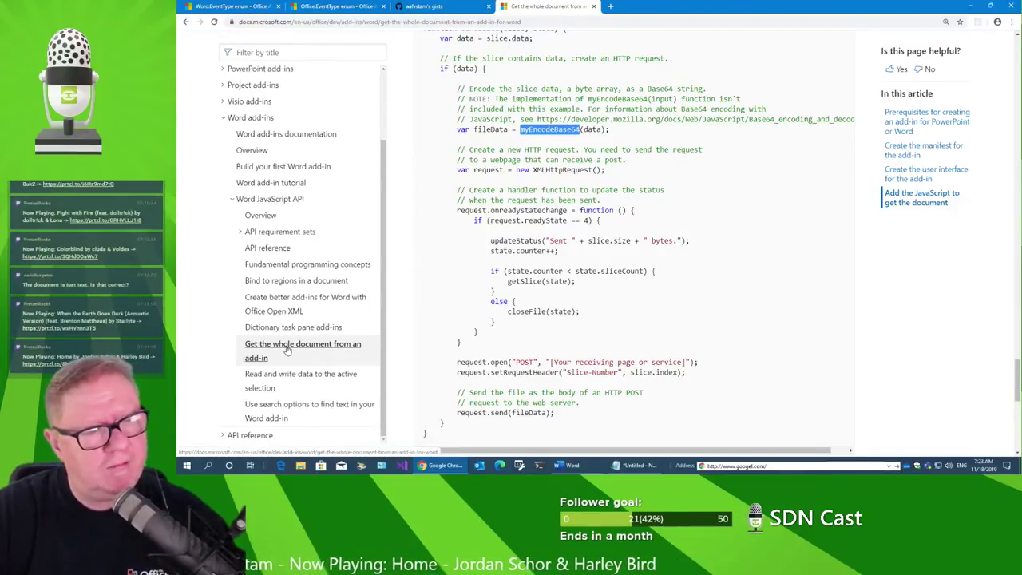
Go back to the article's top to view its introduction and prerequisites.
left_click(288, 351)
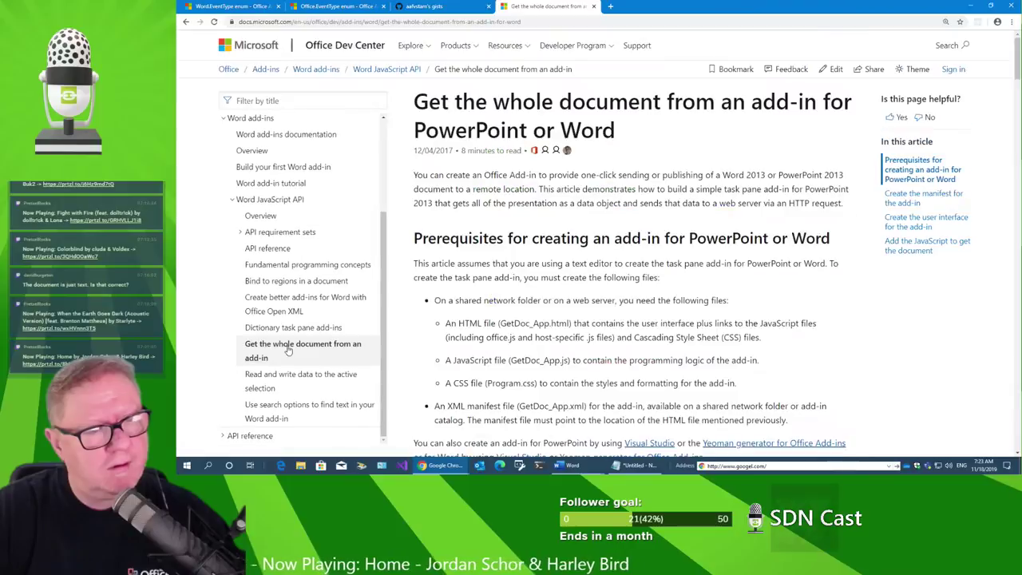
scroll(601, 307, "down", 3)
scroll(600, 307, "down", 2)
scroll(604, 308, "down", 3)
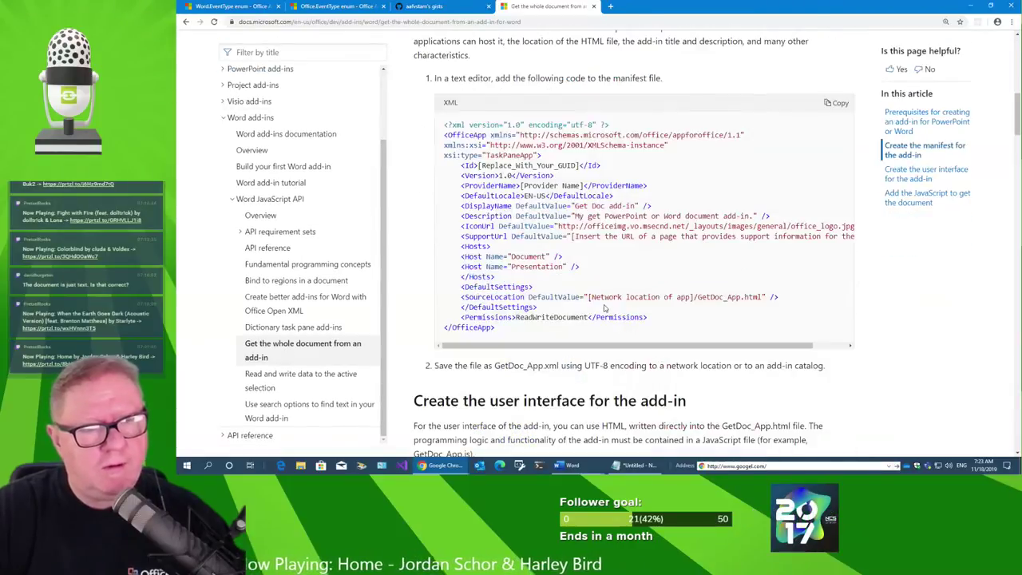
scroll(604, 306, "up", 3)
scroll(604, 306, "up", 3)
scroll(603, 202, "up", 2)
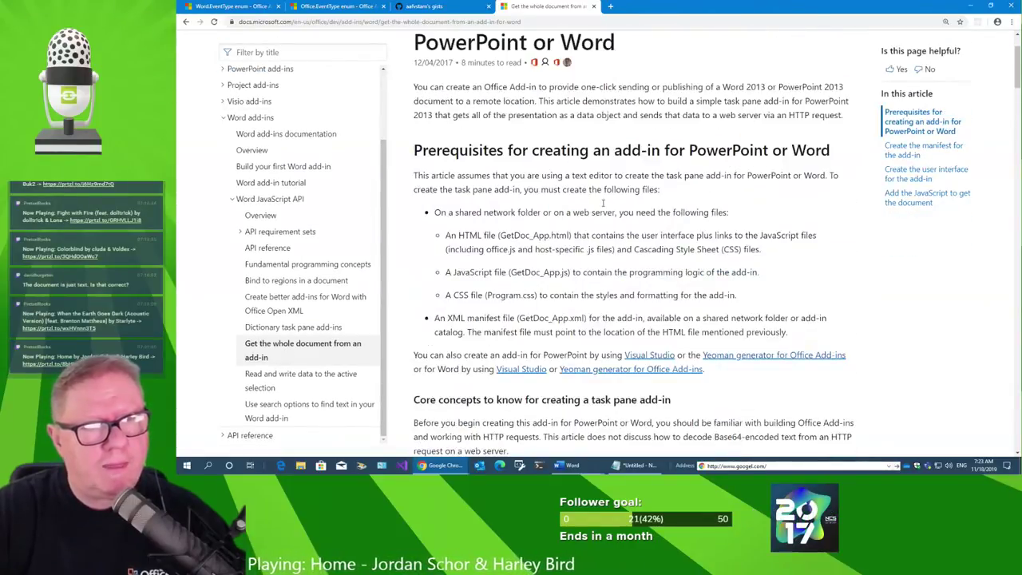
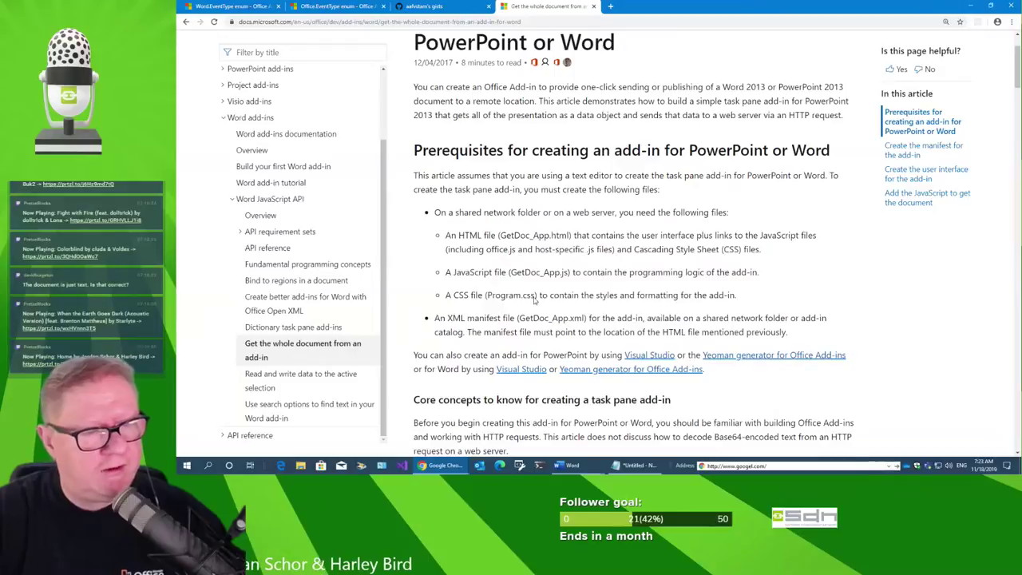
Open 'Read and write data to the active selection' and read its read, write and detect-changes sections.
left_click(327, 379)
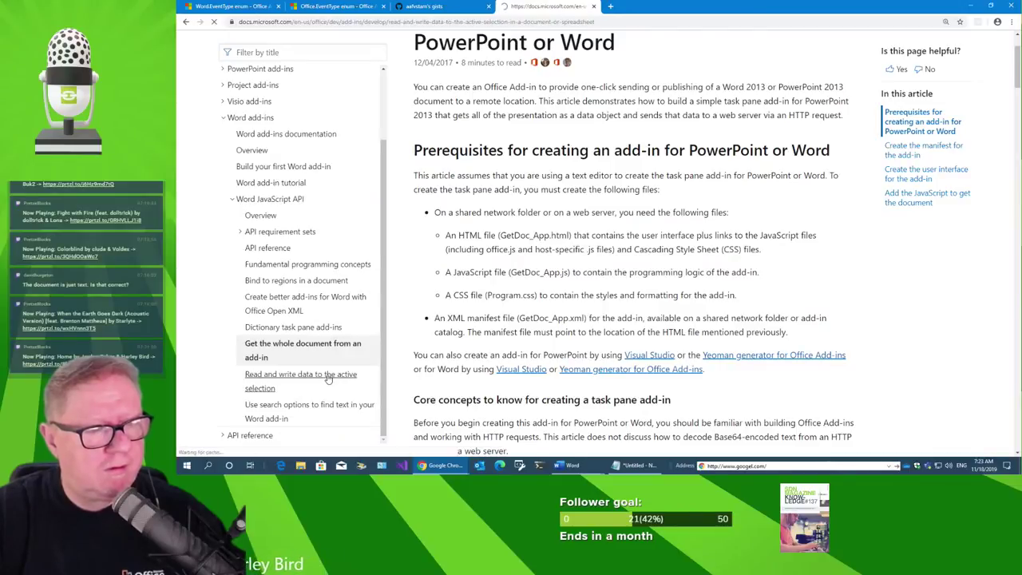
scroll(721, 352, "down", 3)
scroll(810, 226, "down", 1)
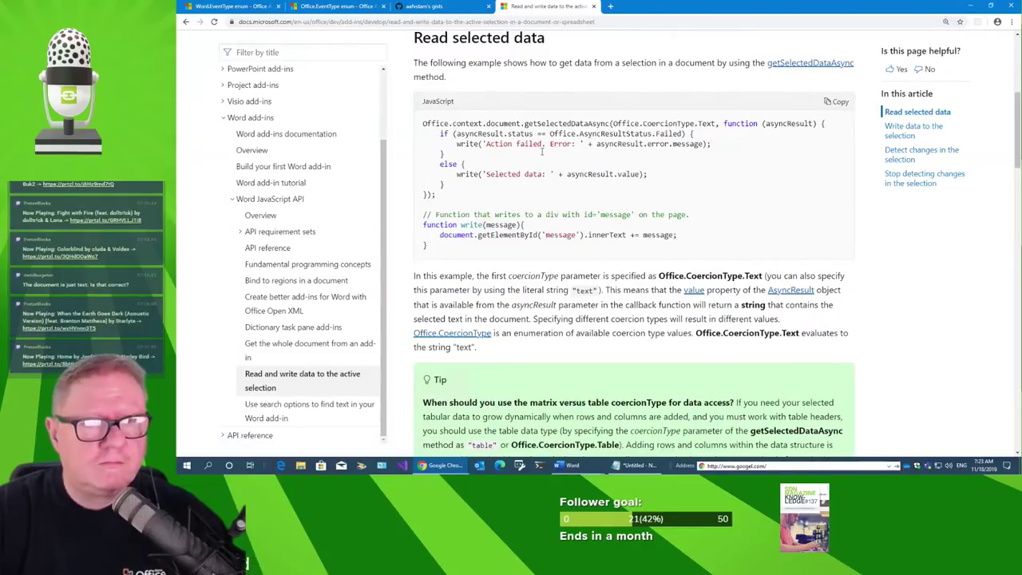
double_click(574, 123)
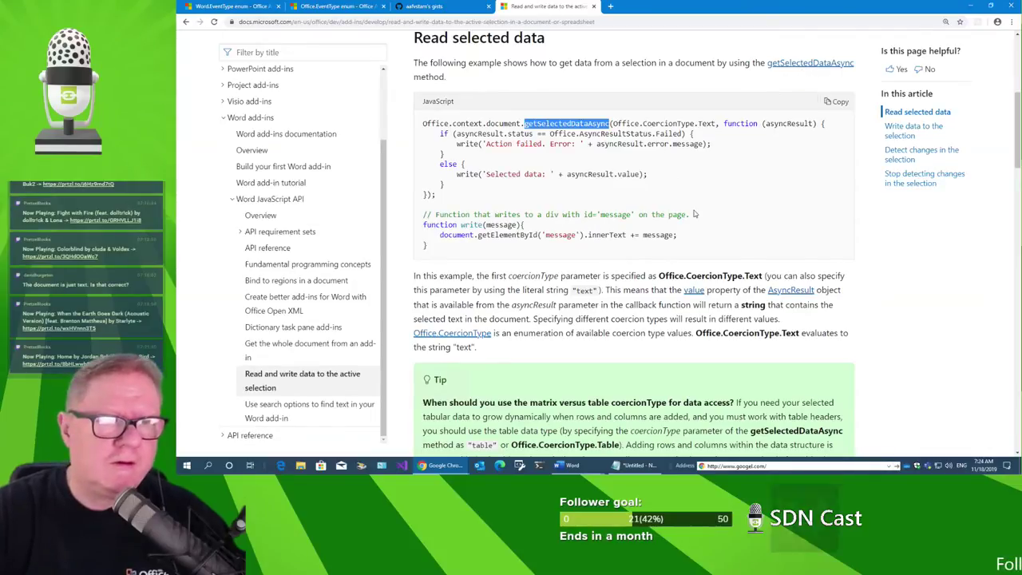
scroll(691, 214, "down", 1)
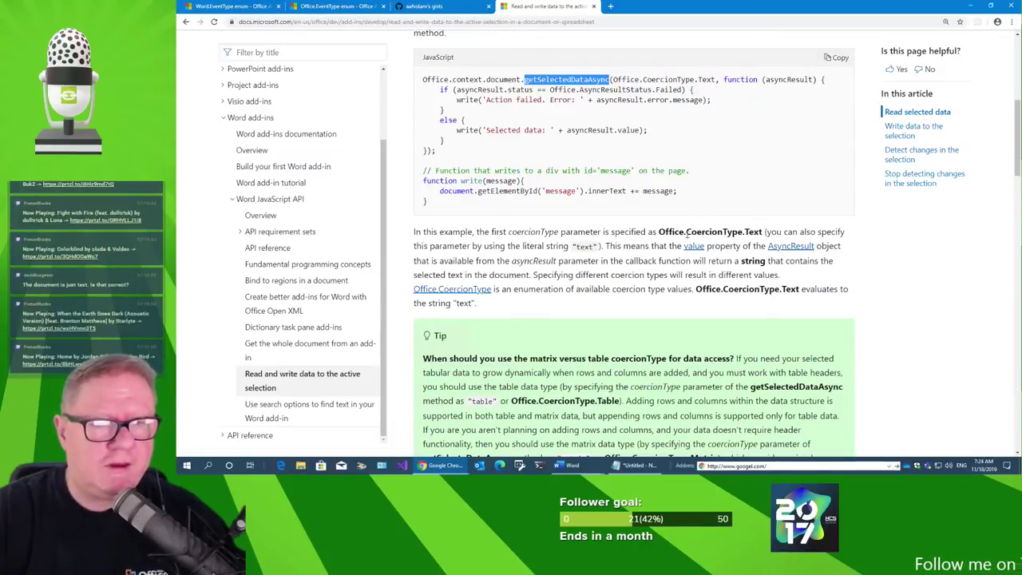
scroll(543, 242, "down", 1)
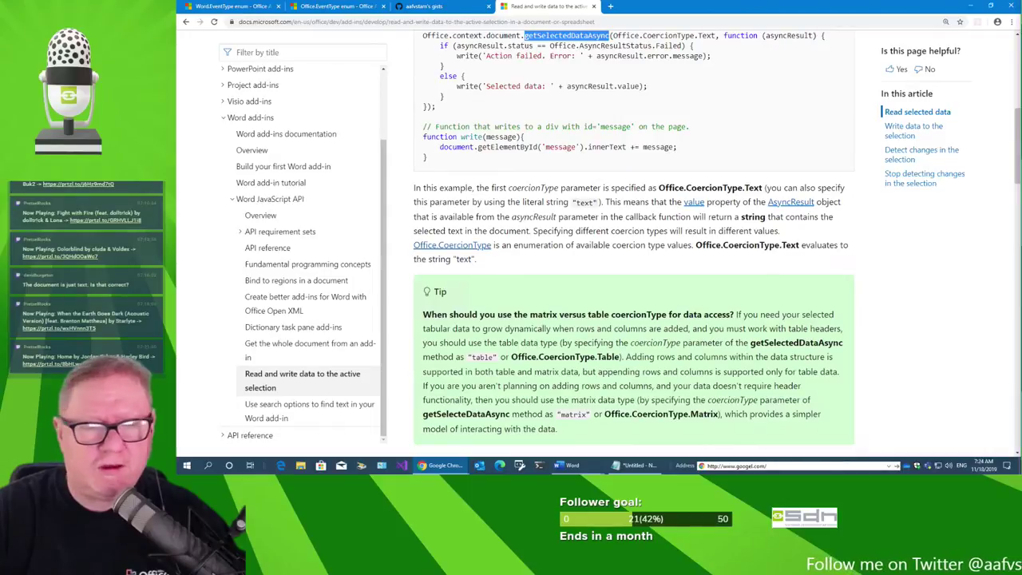
scroll(637, 247, "down", 2)
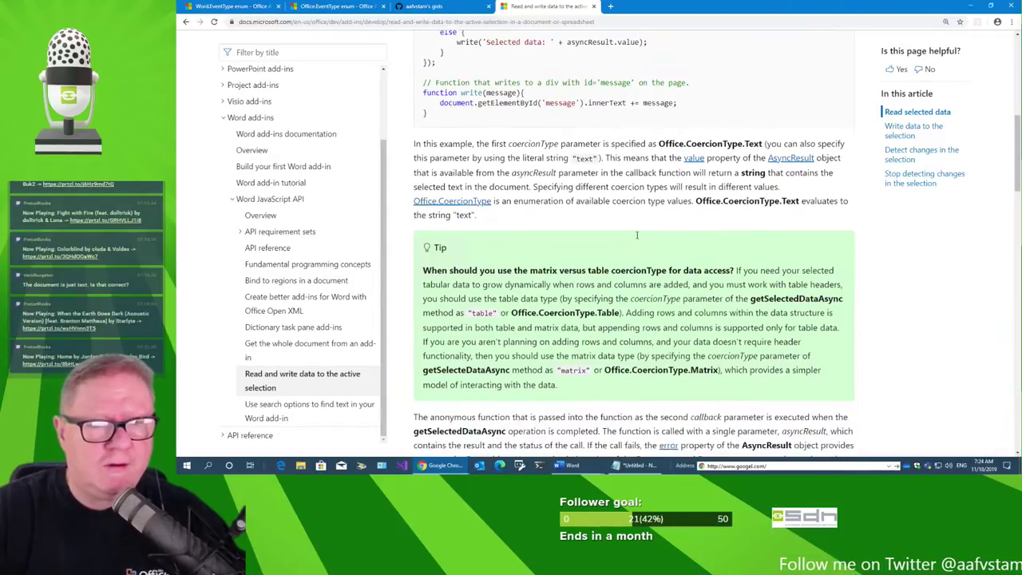
scroll(639, 232, "down", 2)
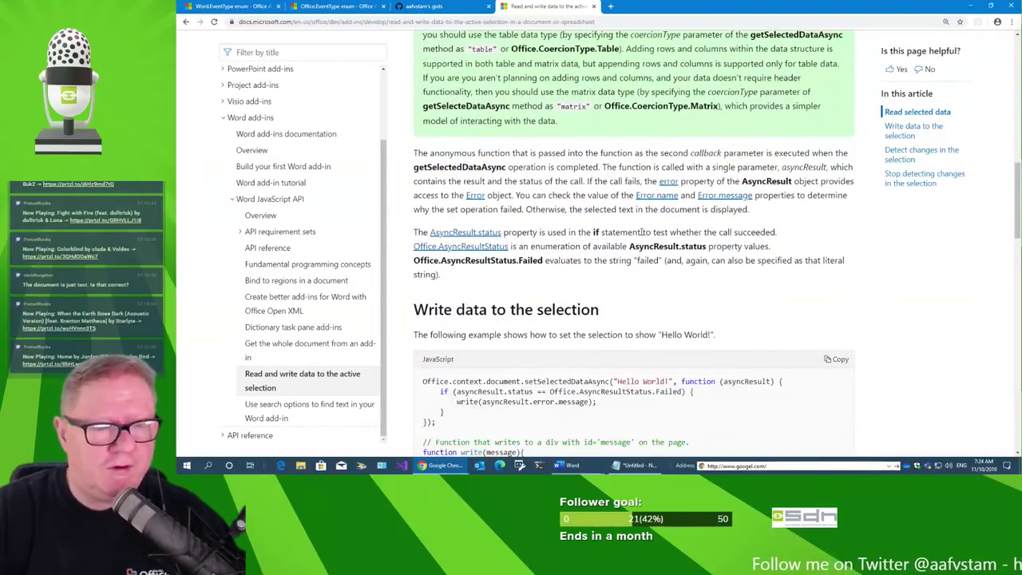
scroll(643, 234, "down", 2)
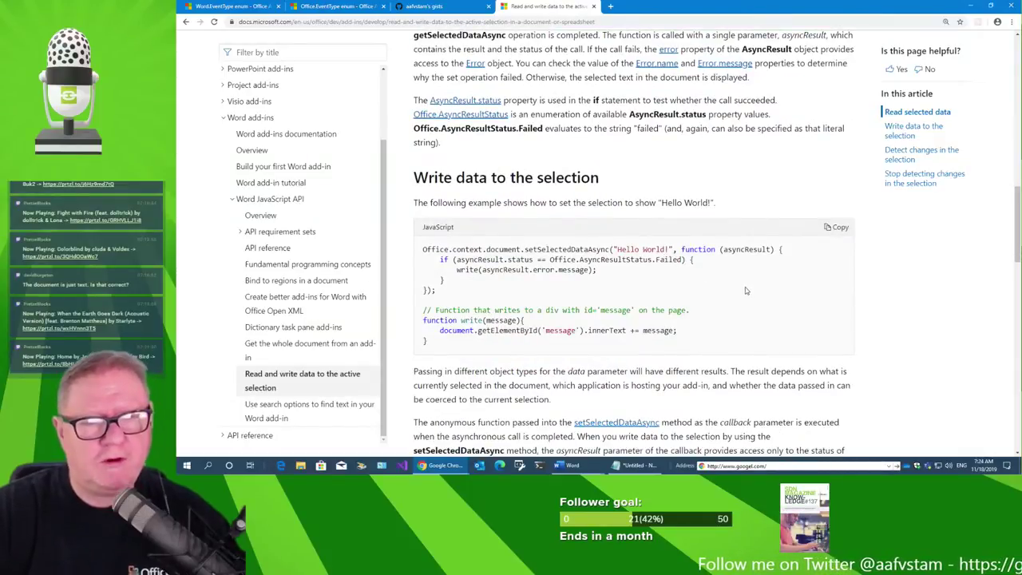
scroll(550, 226, "down", 1)
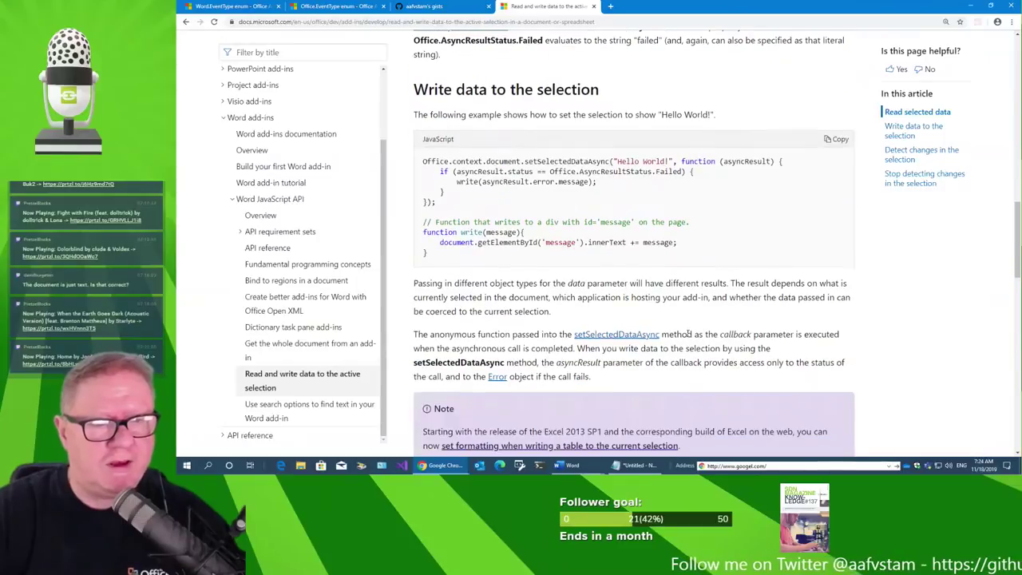
scroll(551, 226, "down", 1)
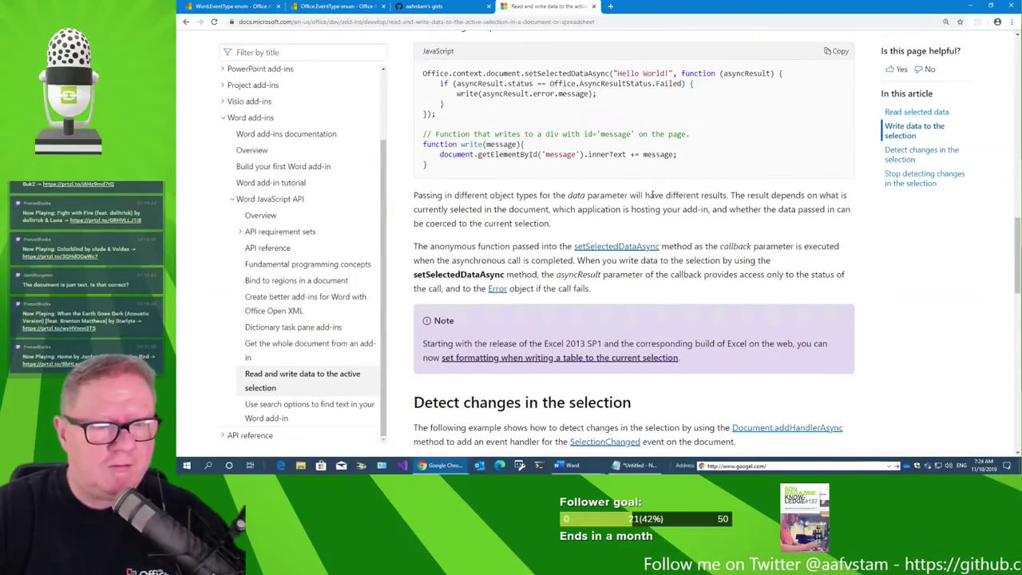
scroll(653, 193, "down", 2)
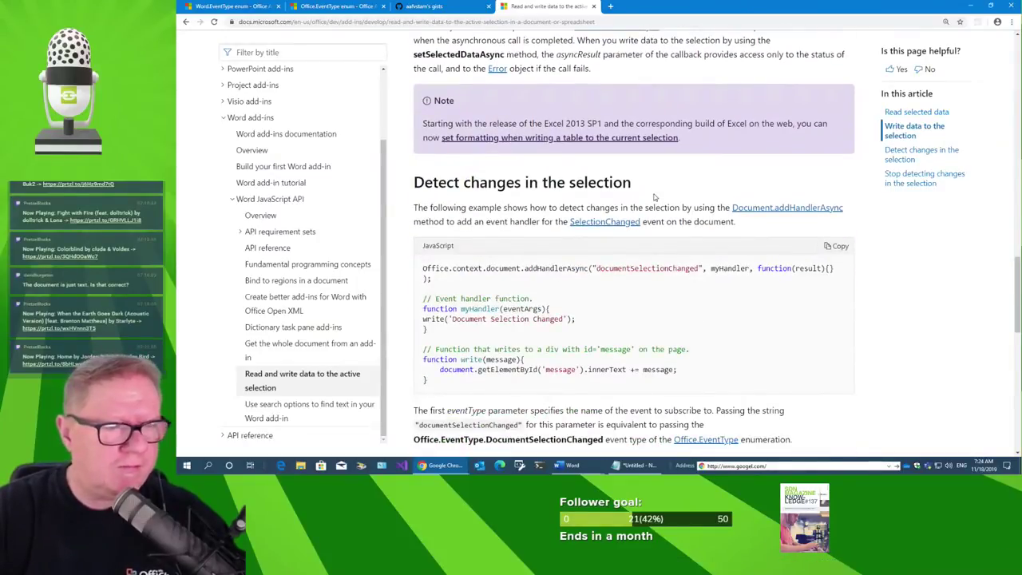
Copy the removeHandlerAsync line from the 'Stop detecting changes in the selection' example.
scroll(654, 197, "down", 1)
scroll(659, 197, "down", 3)
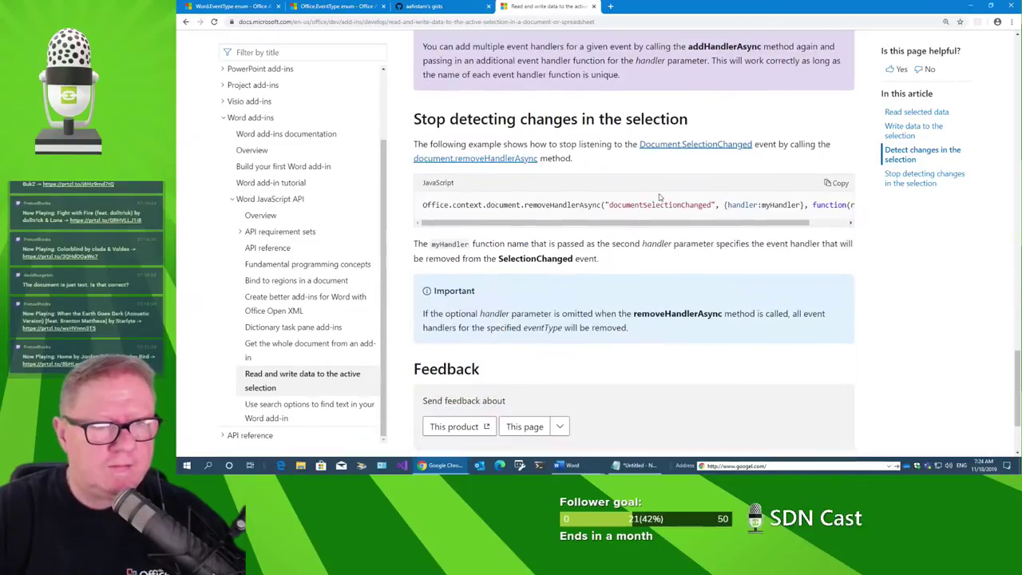
double_click(559, 205)
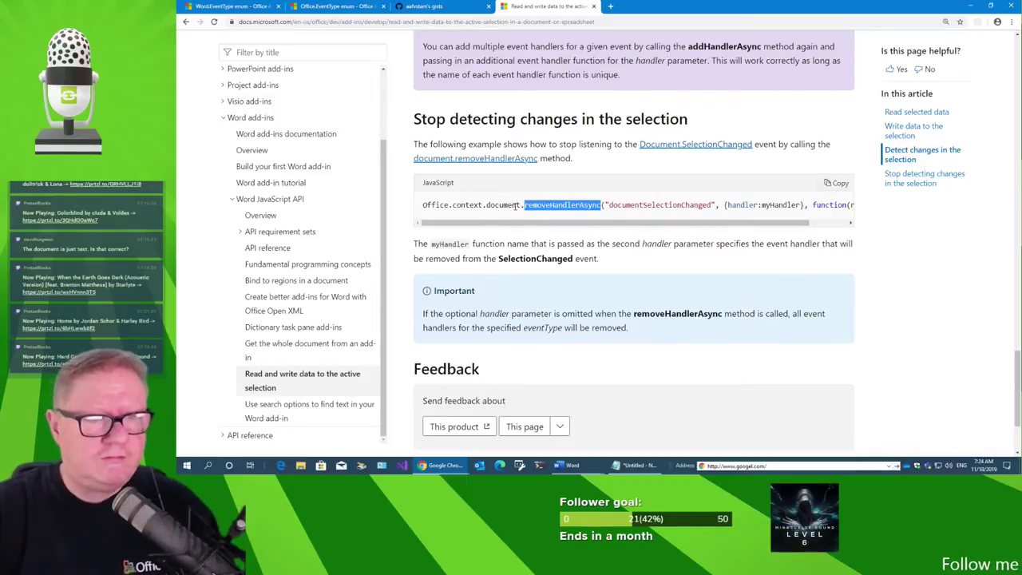
left_click(515, 206)
left_click(424, 204)
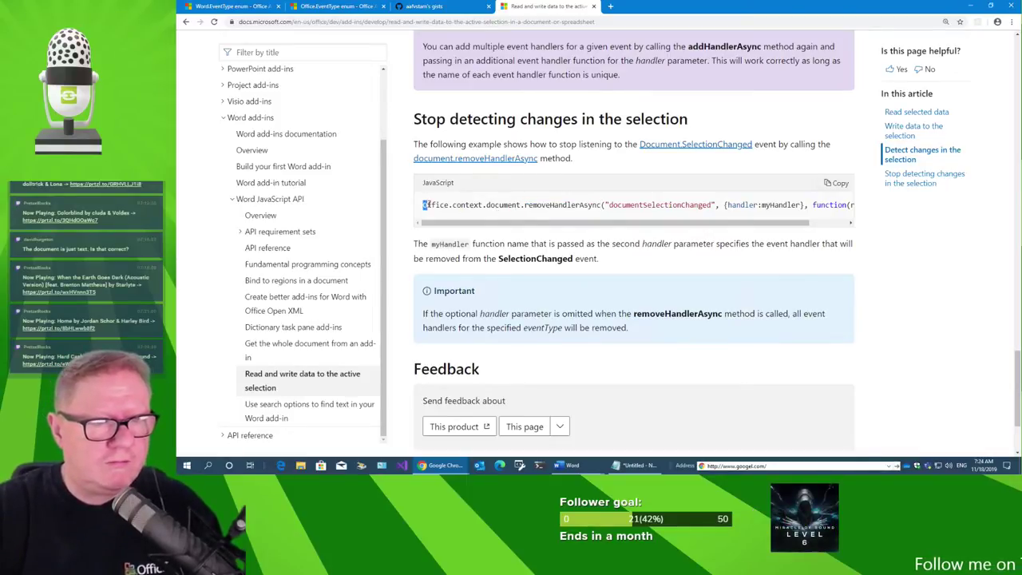
key("shift+End")
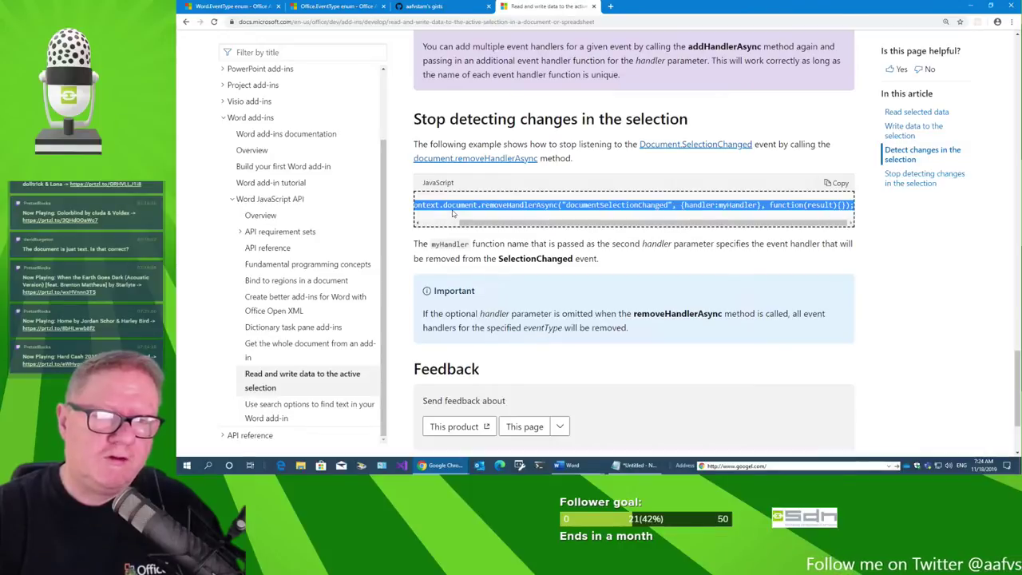
key("alt+Tab")
key("alt+Tab")
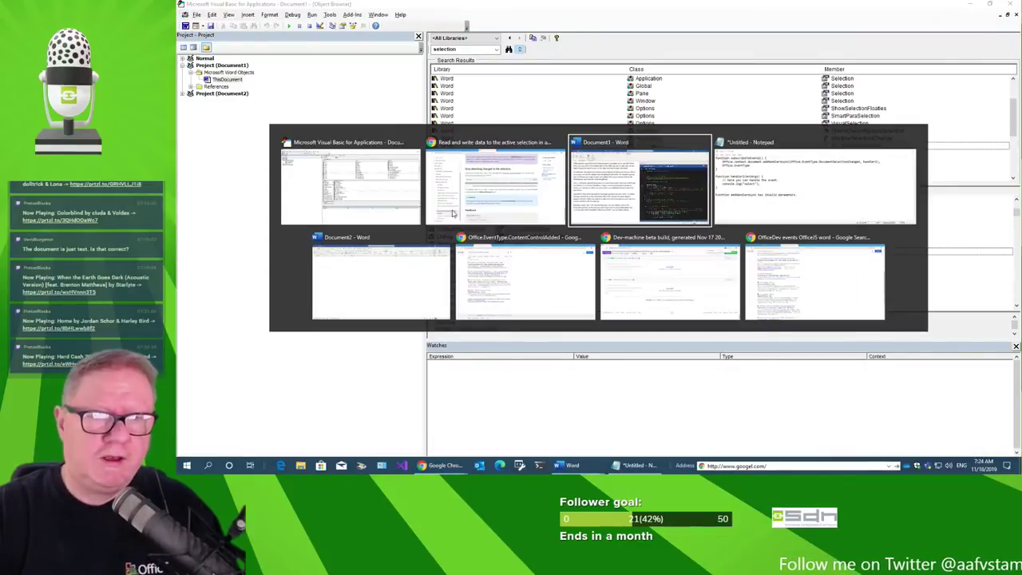
key("alt+Tab")
Paste the removeHandlerAsync line into the Notepad notes below the handler2 function.
key("Tab")
key("Tab")
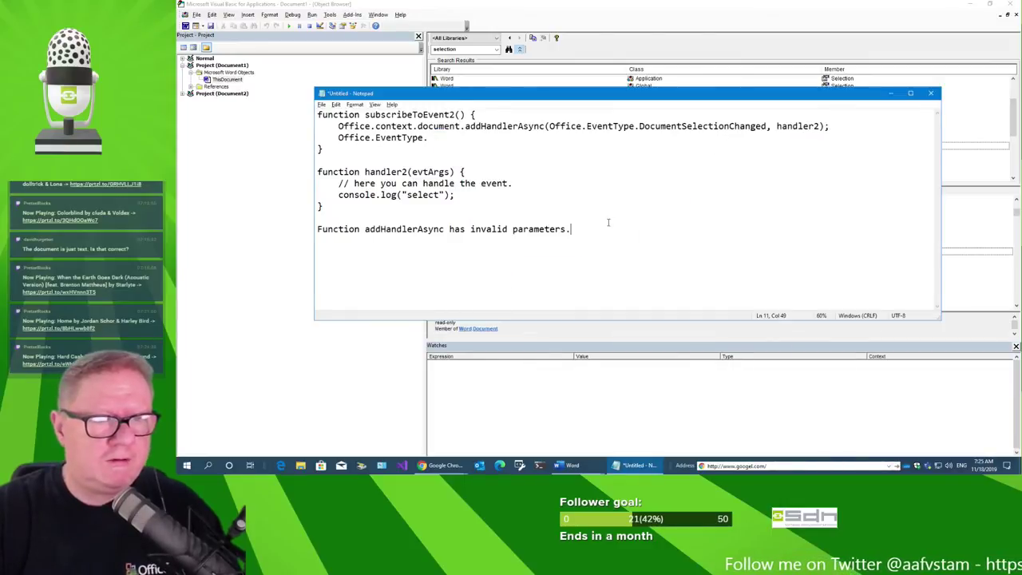
left_click(435, 216)
key("Return")
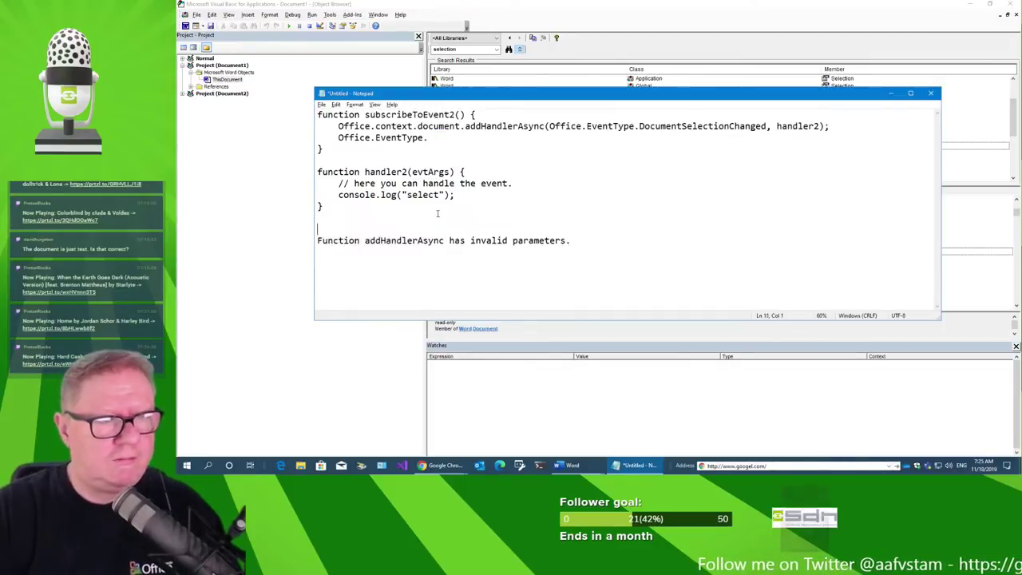
key("Return")
key("Up")
type("Office.context.document.removeHandlerAsync(\"documentSelectionChanged\", {handler:myHandler}, function(result){});")
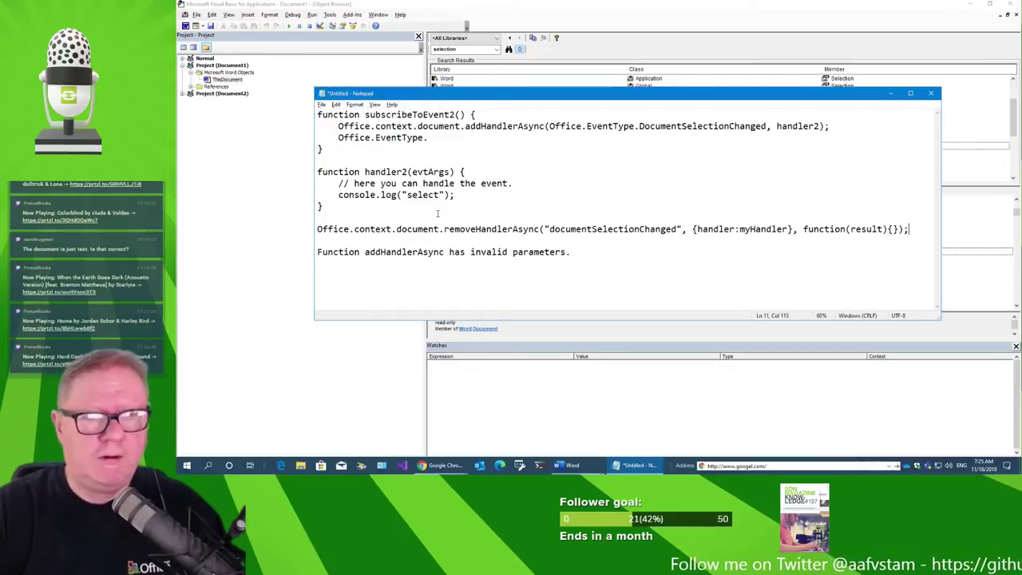
key("Left")
key("Left")
key("Left")
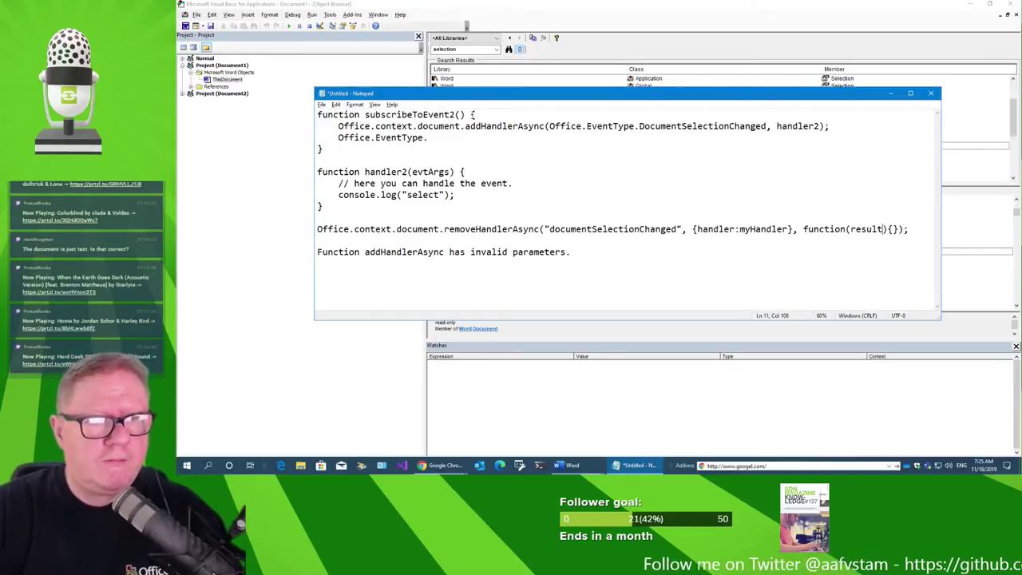
Compare the removeHandlerAsync and addHandlerAsync event-type and handler arguments.
double_click(494, 230)
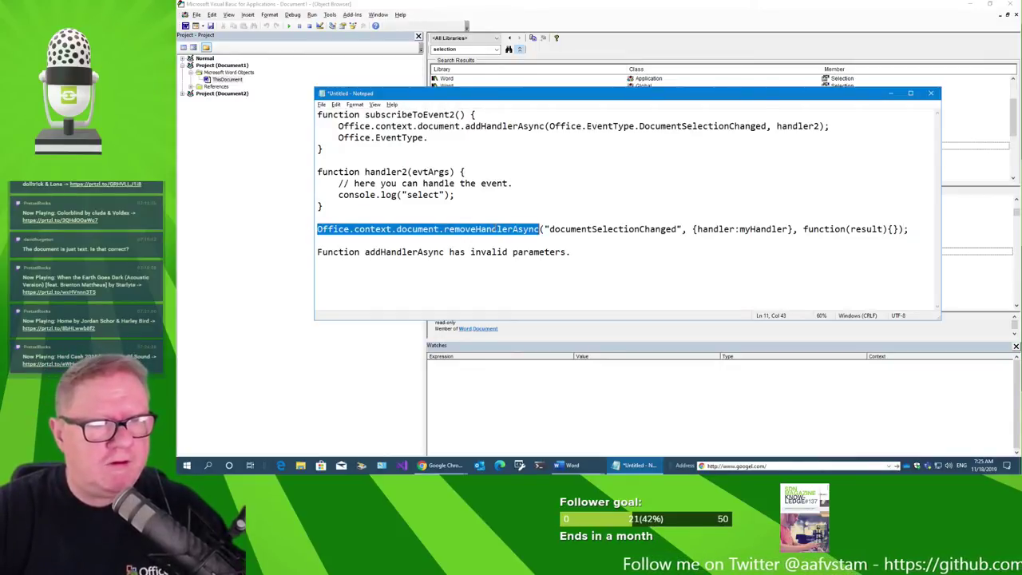
double_click(493, 229)
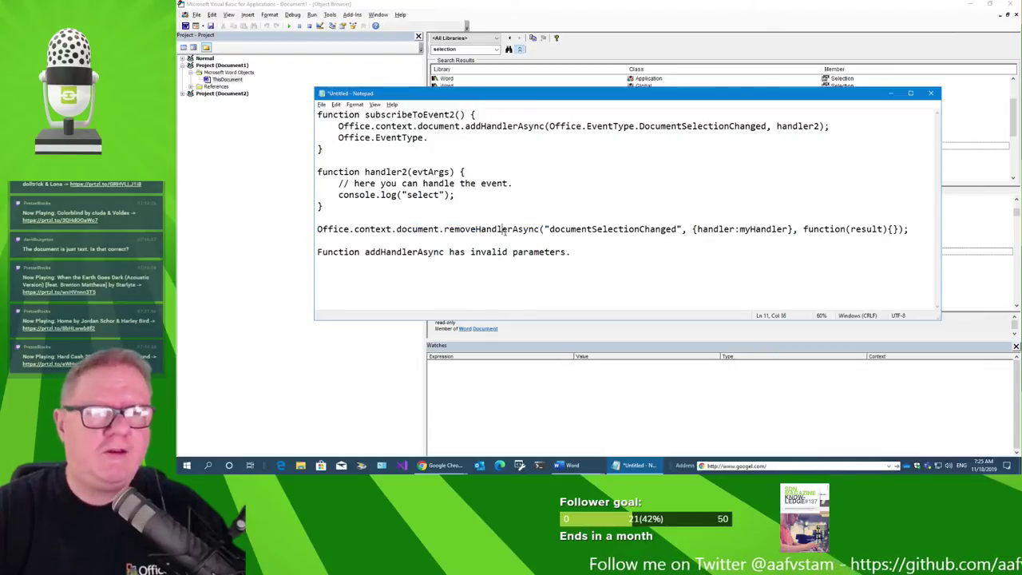
double_click(543, 230)
left_click_drag(540, 229, 691, 229)
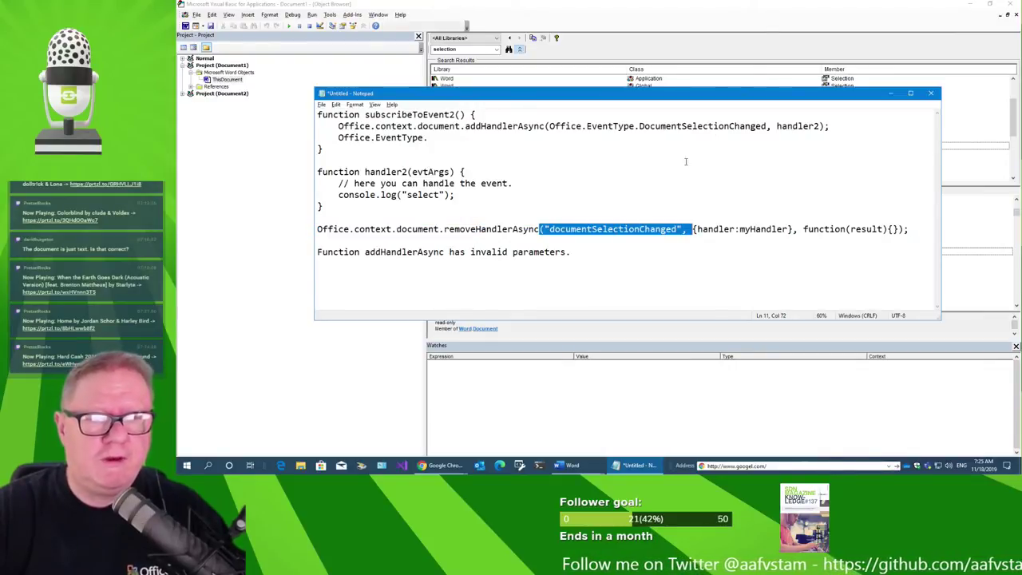
left_click_drag(545, 126, 774, 126)
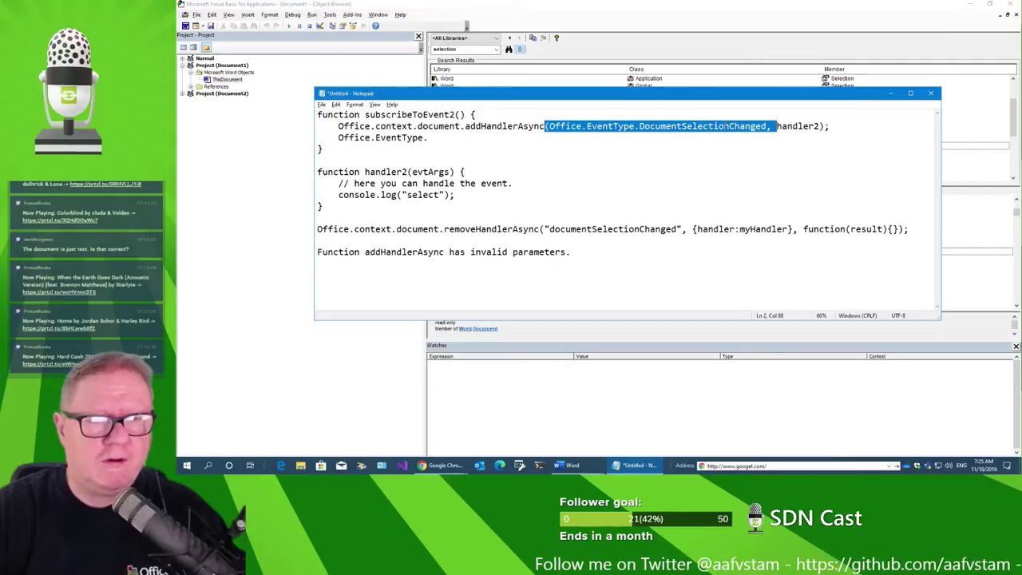
left_click(619, 229)
left_click_drag(545, 229, 667, 229)
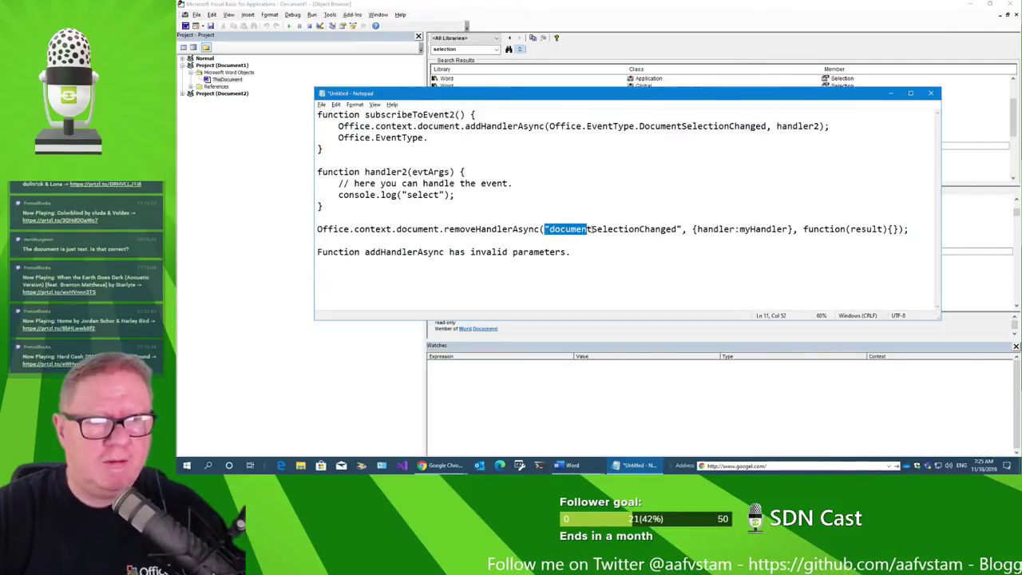
left_click(684, 230)
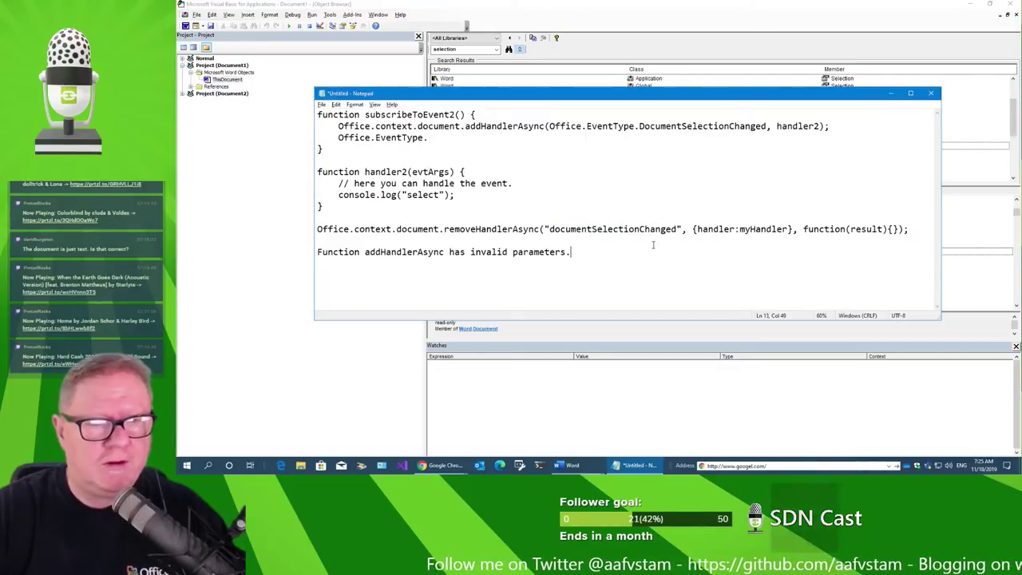
left_click_drag(692, 229, 802, 229)
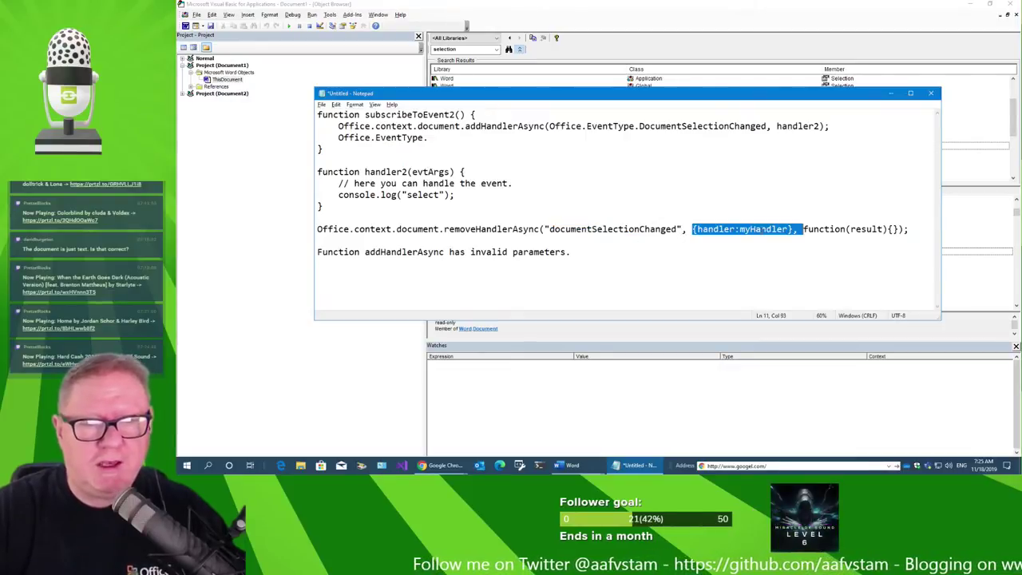
double_click(795, 126)
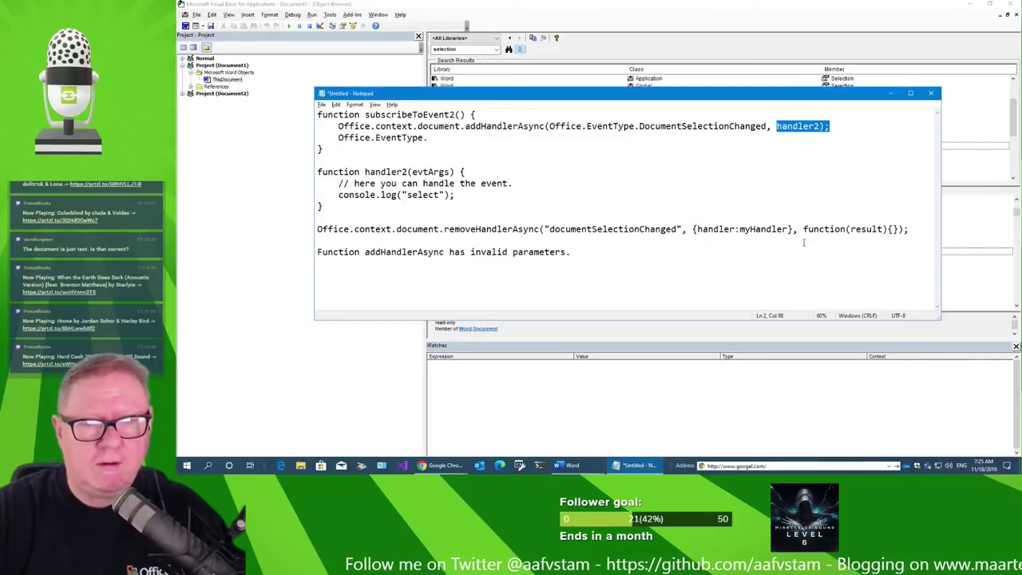
left_click_drag(691, 229, 794, 229)
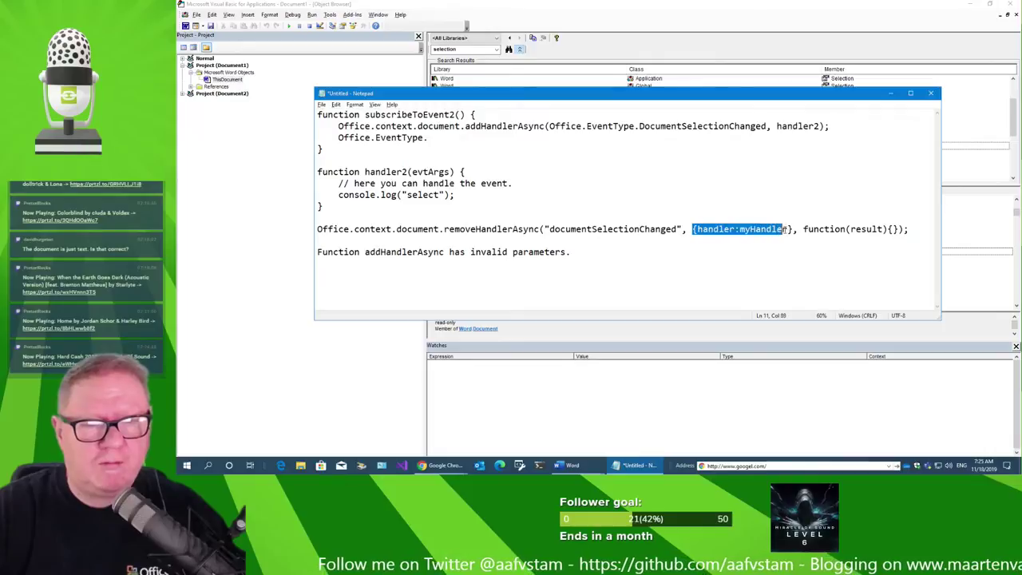
left_click(850, 249)
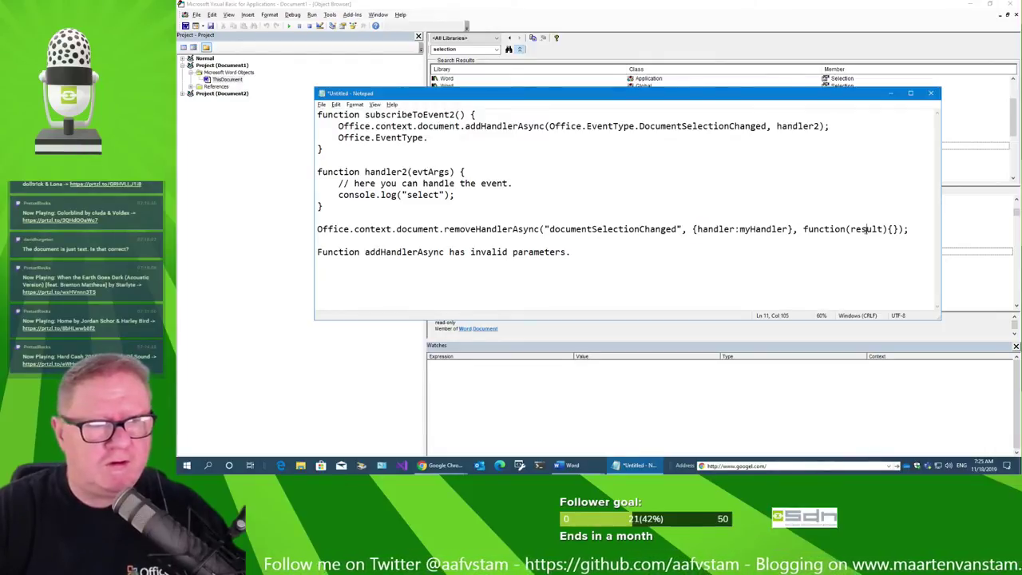
Select the Office.context.document.removeHandlerAsync call text and return to the docs page.
left_click(511, 229)
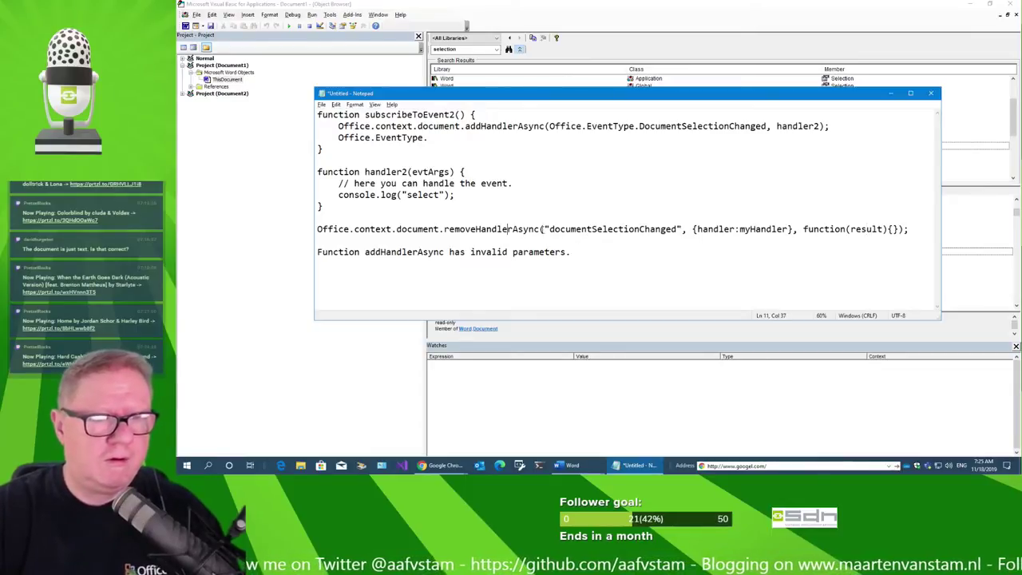
key("shift+Home")
key("ctrl+c")
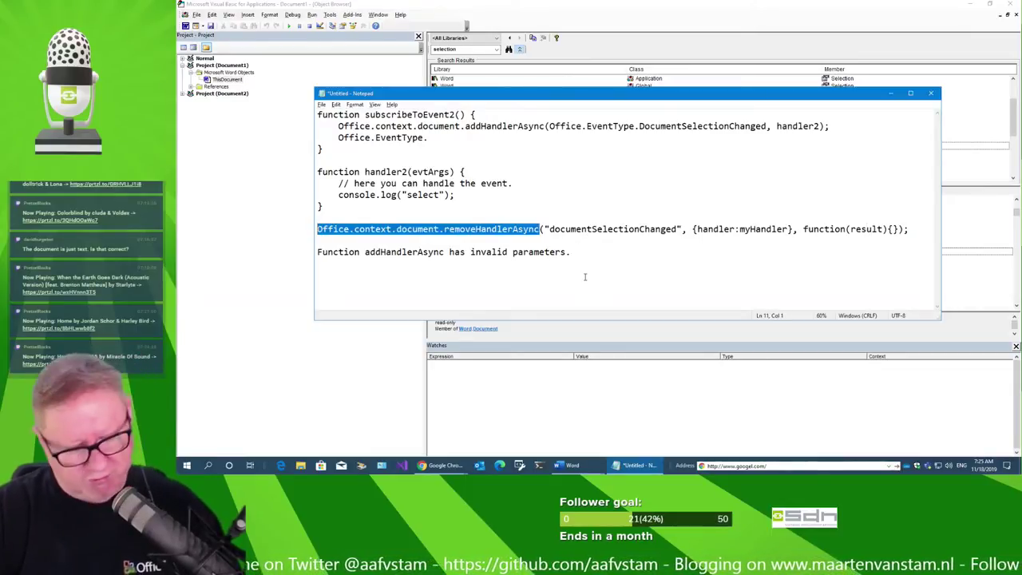
key("alt+Tab")
key("alt+Tab")
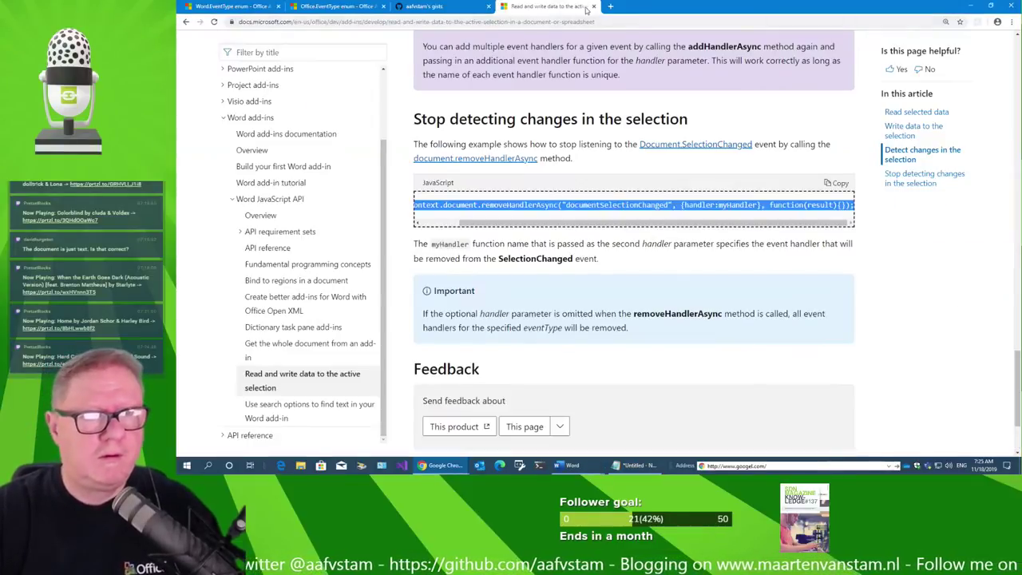
Google the removeHandlerAsync call in a new tab and open the Docs selection article.
left_click(610, 6)
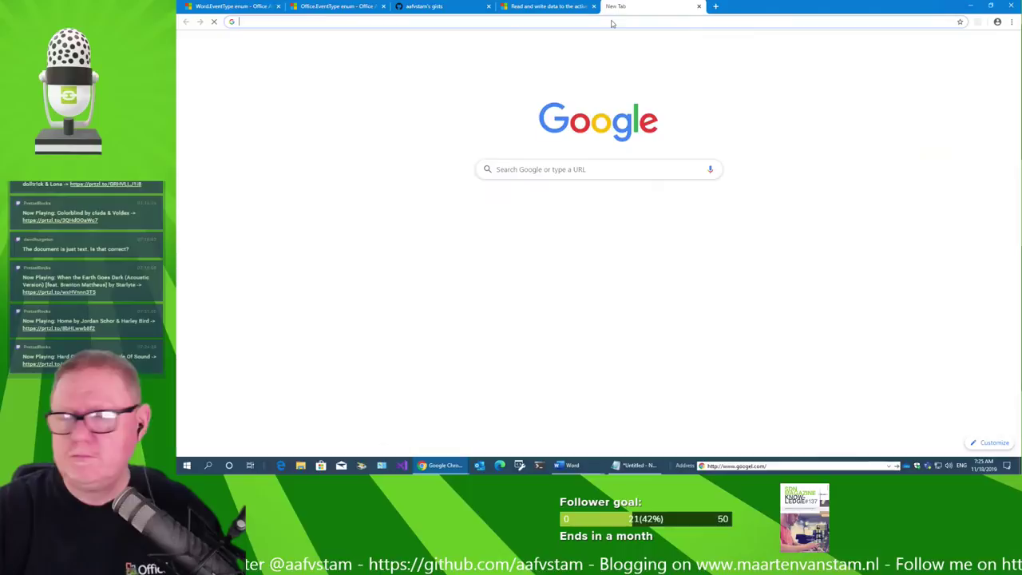
left_click(588, 168)
key("ctrl+v")
key("Return")
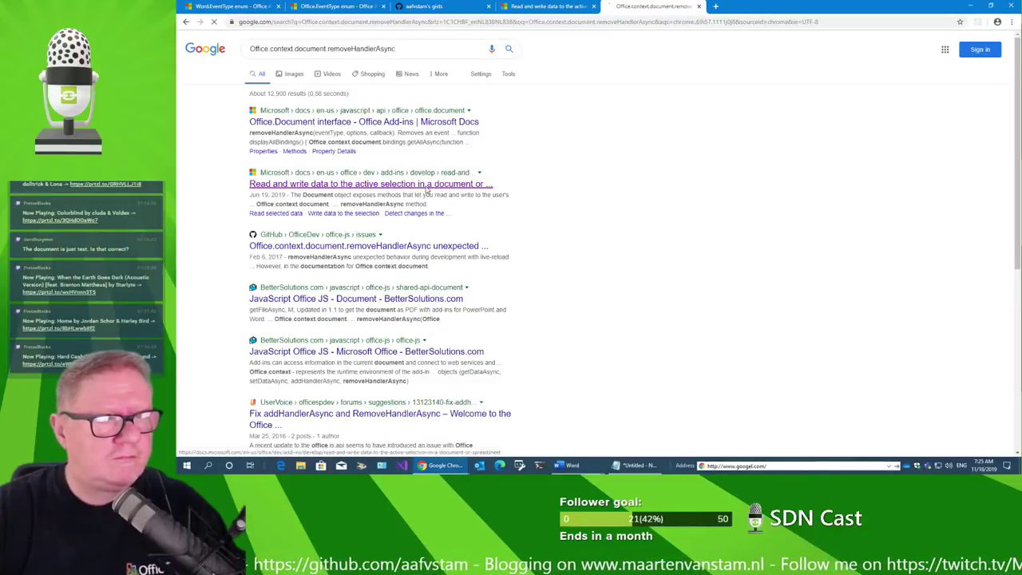
left_click(427, 185)
Review the Read selected data example using getSelectedDataAsync, then go to the VBA Object Browser.
scroll(799, 319, "down", 3)
scroll(828, 318, "down", 1)
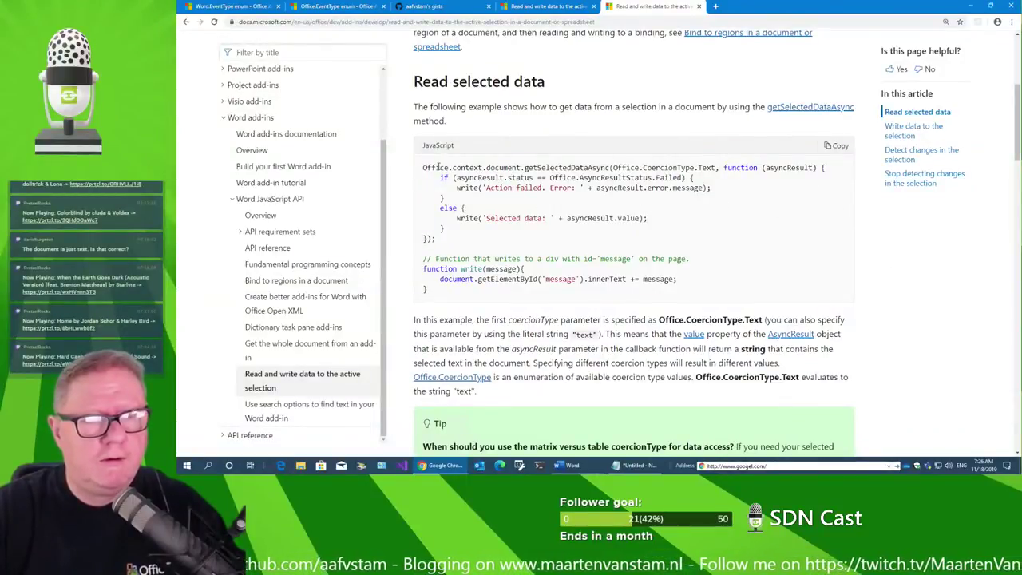
double_click(582, 167)
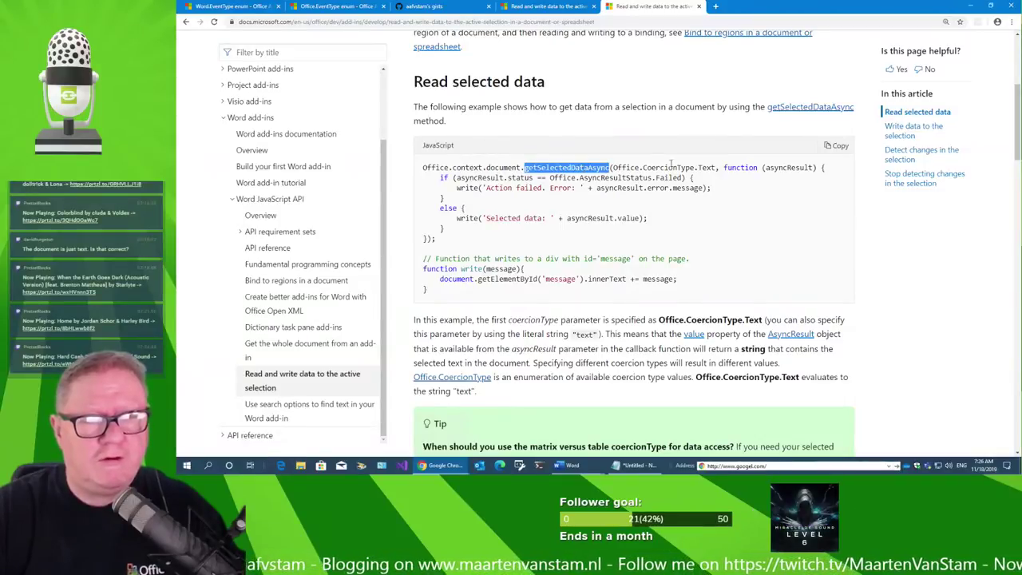
left_click(742, 216)
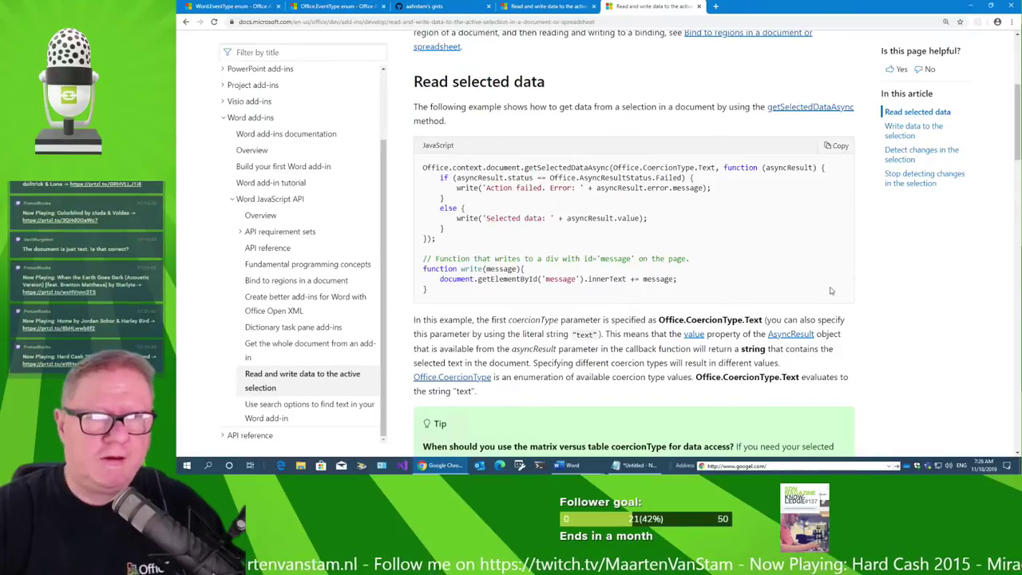
key("alt+Tab")
key("alt+Tab")
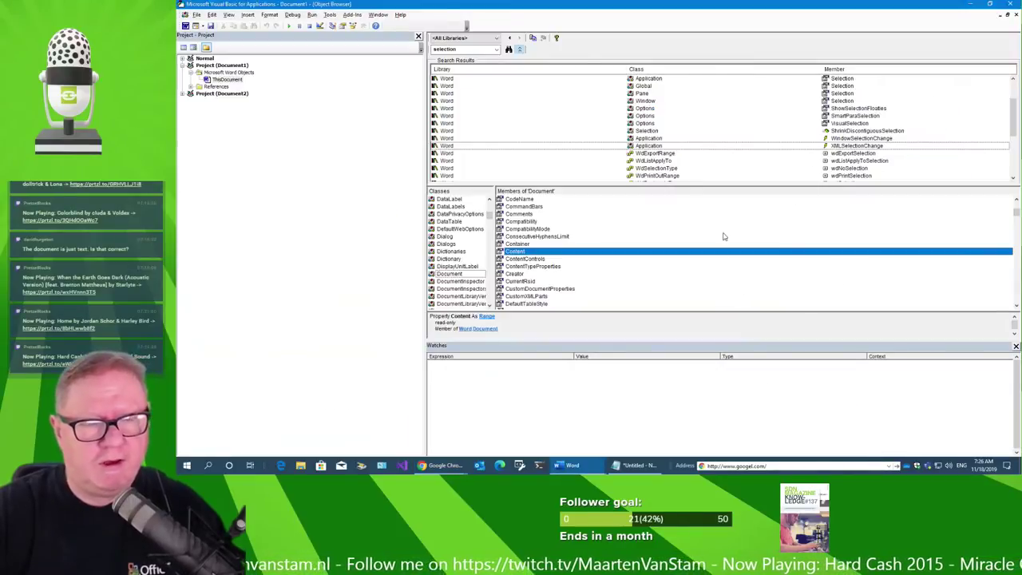
key("alt+Tab")
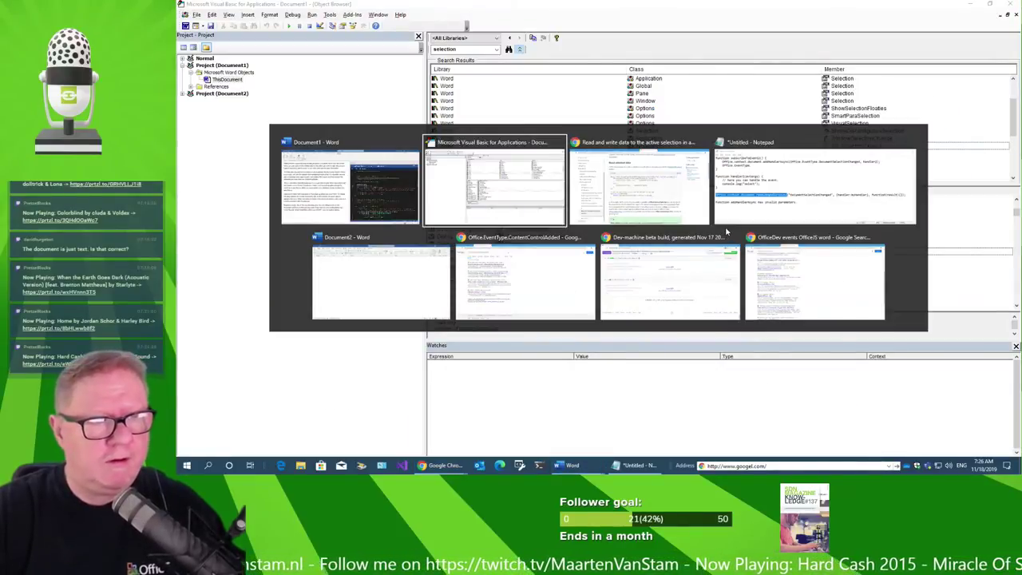
Replace the NodeInserted event type with DocumentSelectionChanged in the Script Lab handler.
left_click(971, 5)
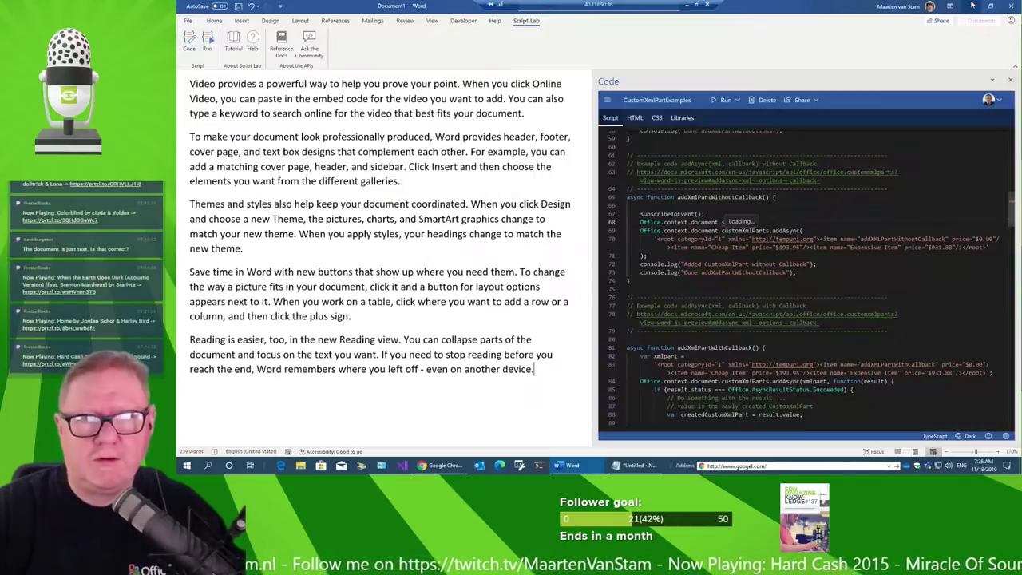
scroll(776, 295, "down", 1)
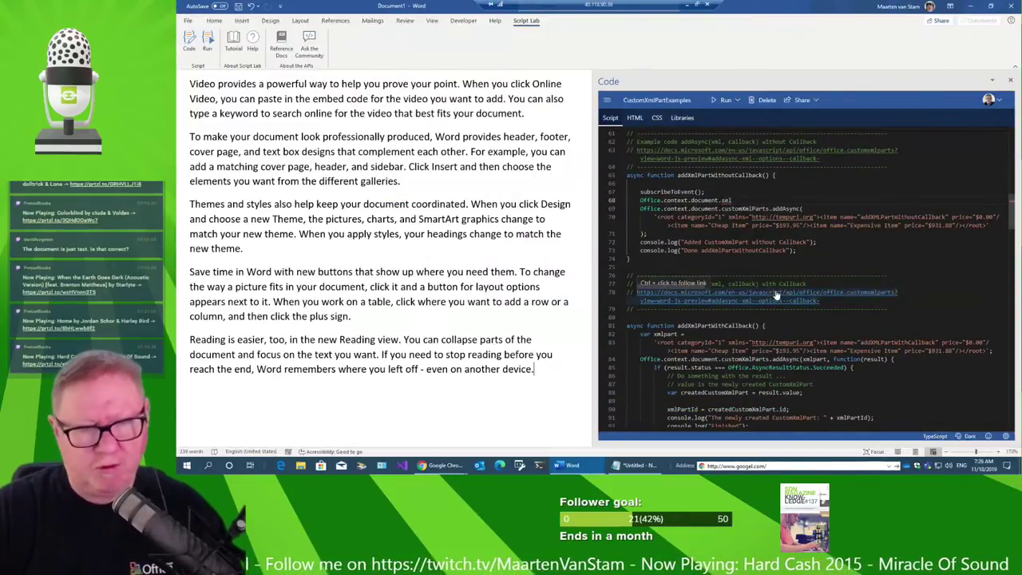
left_click(886, 264)
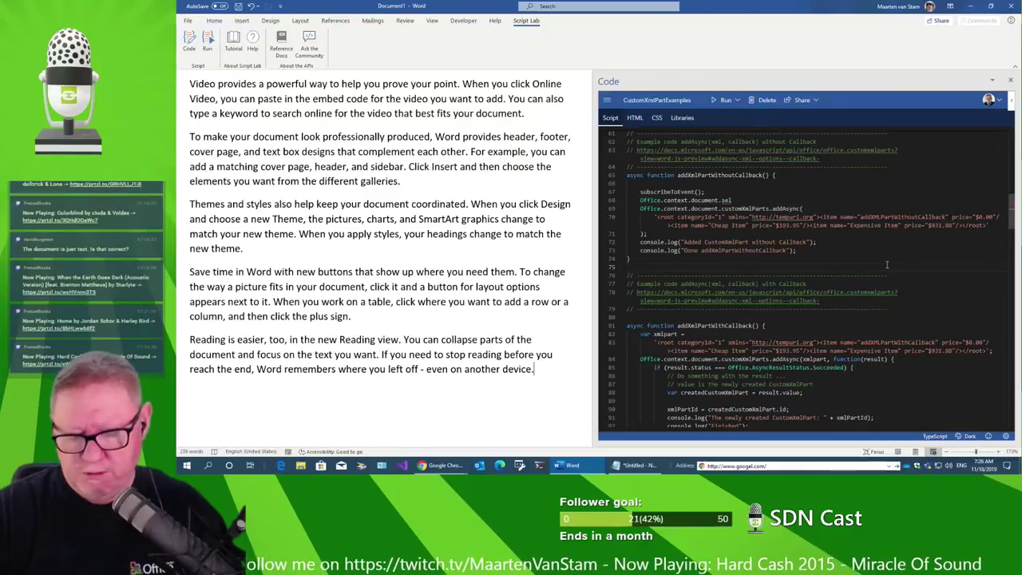
key("ctrl+End")
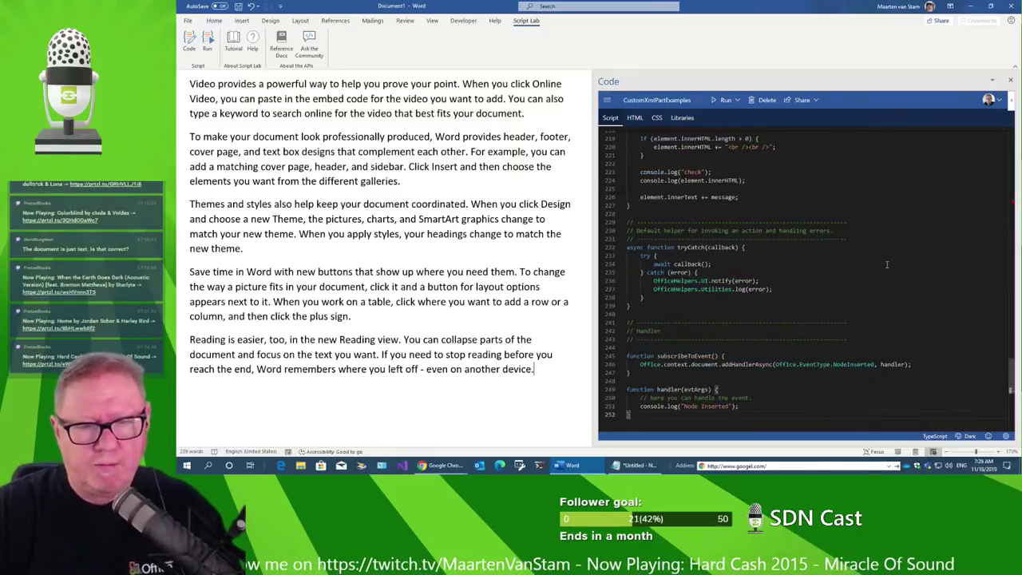
double_click(851, 364)
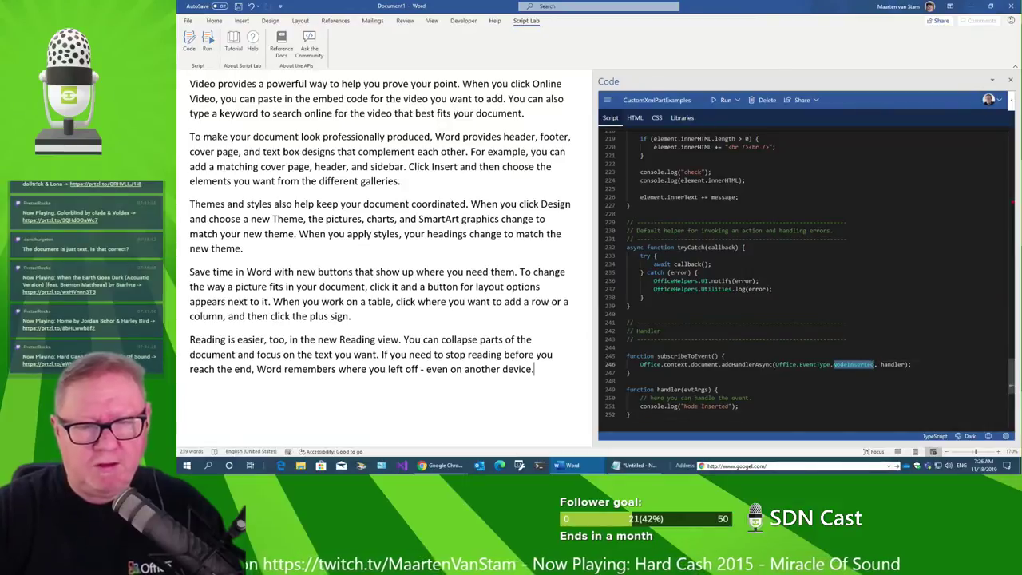
key("BackSpace")
key("ctrl+space")
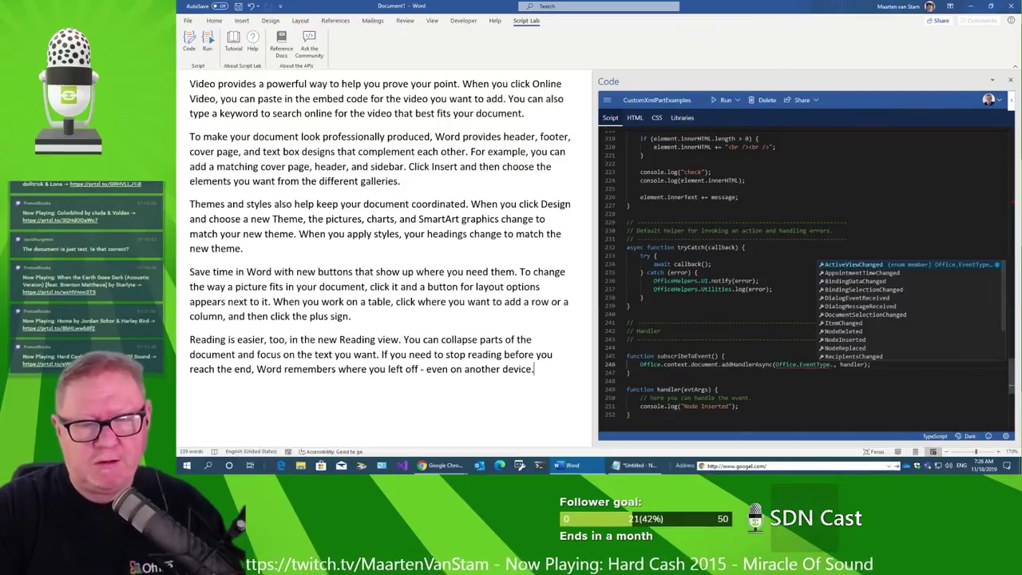
type("do")
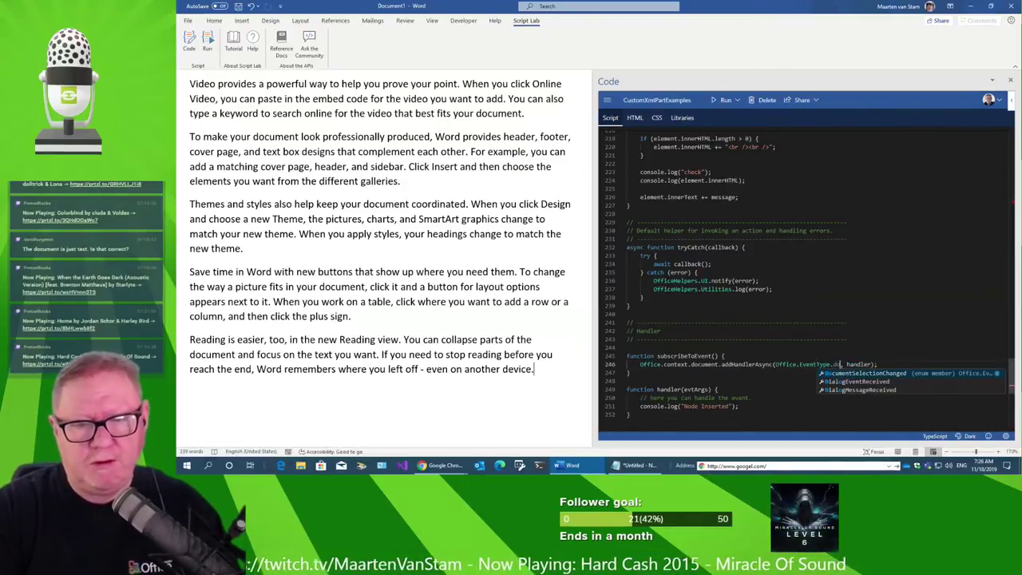
key("Tab")
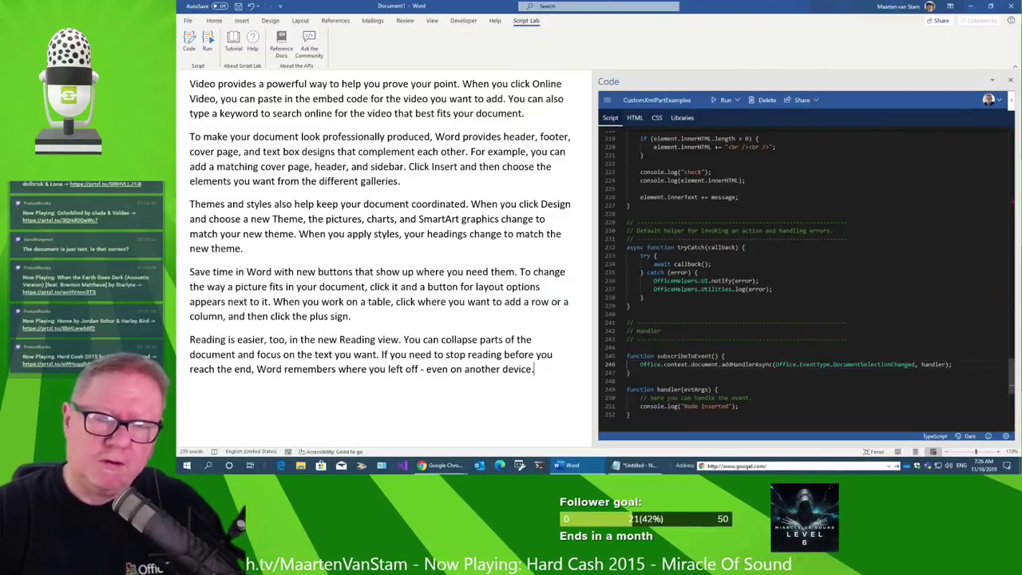
Change the console.log message to 'Selection changed' and add blank lines below it.
key("Down")
key("Down")
key("Down")
key("Down")
key("Down")
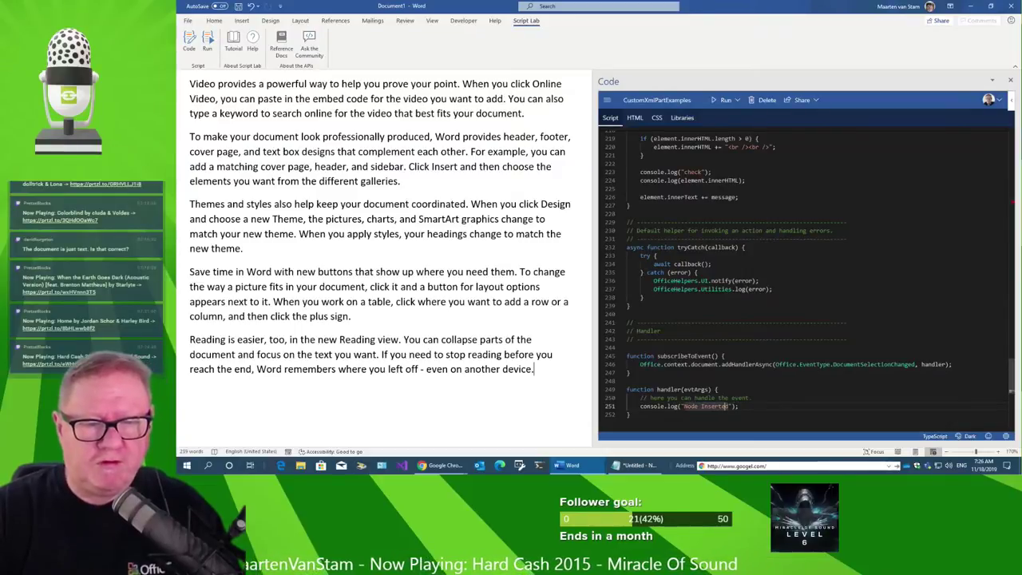
left_click_drag(728, 406, 684, 405)
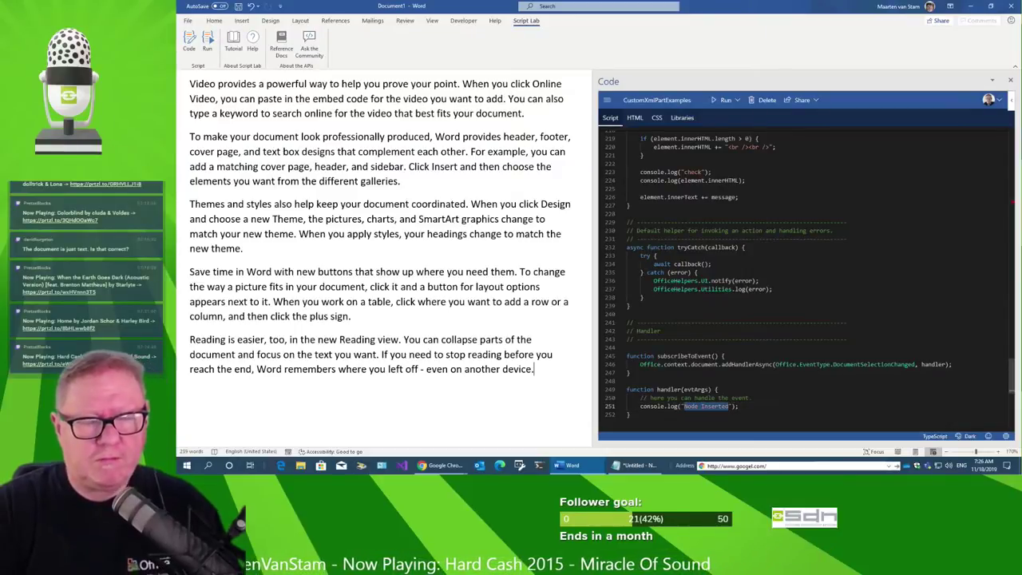
type("Selection c")
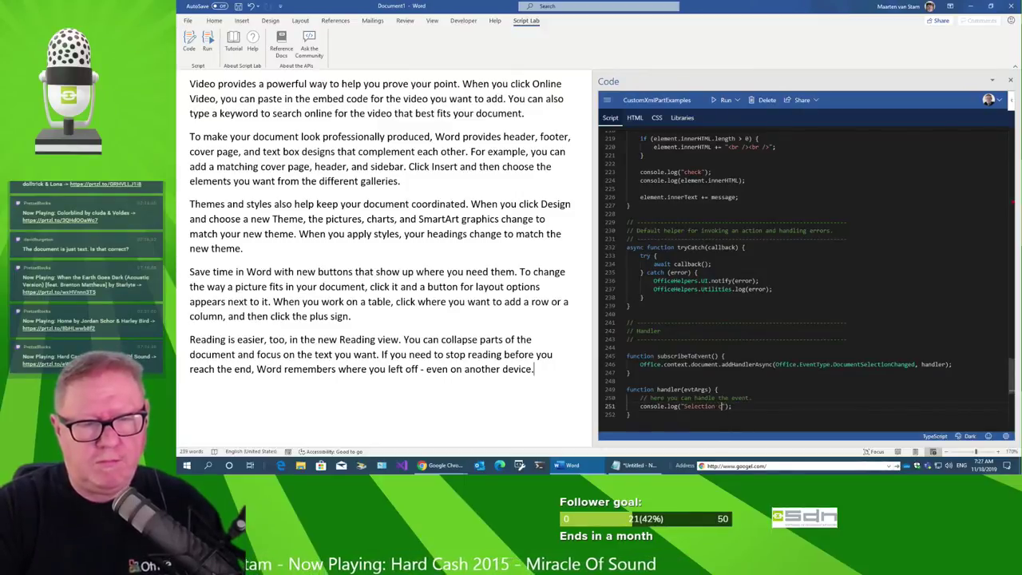
type("hanged")
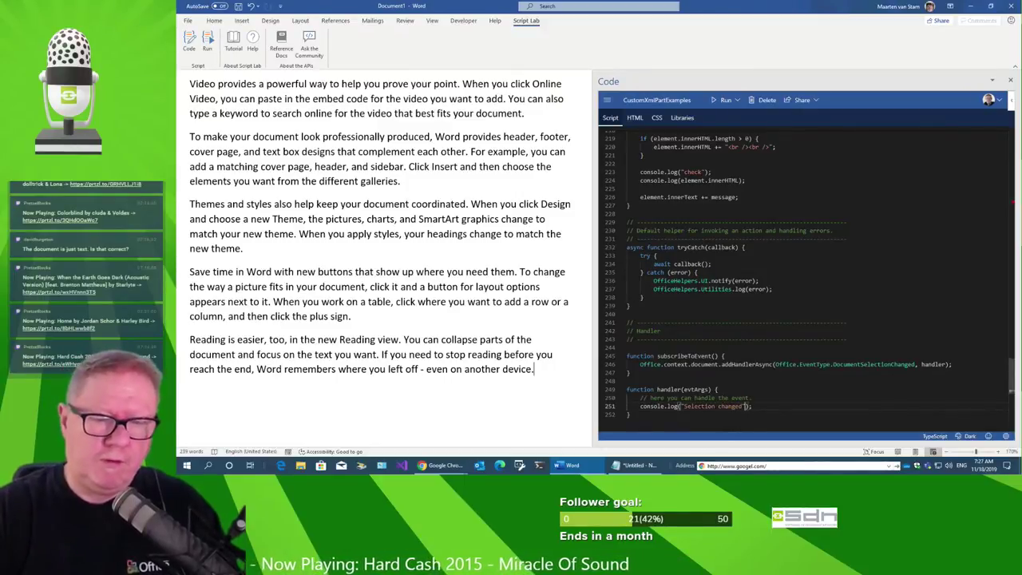
key("End")
key("Return")
key("Return")
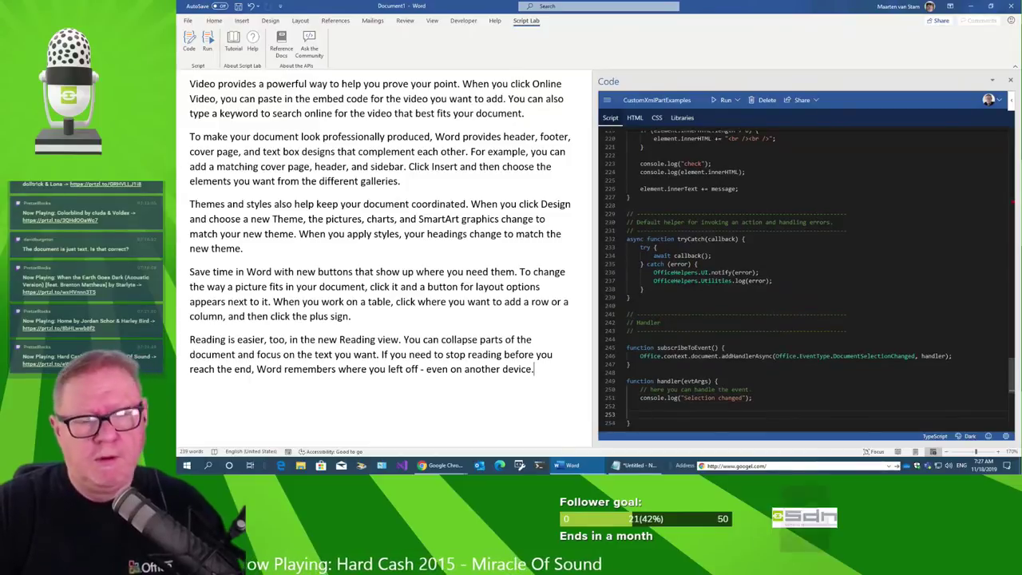
key("alt+F11")
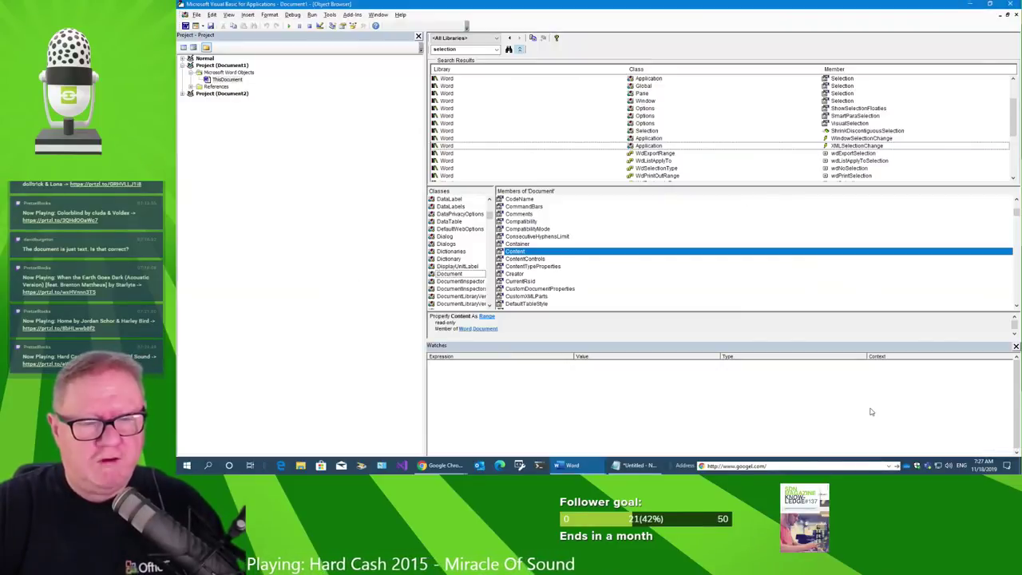
key("alt+Tab")
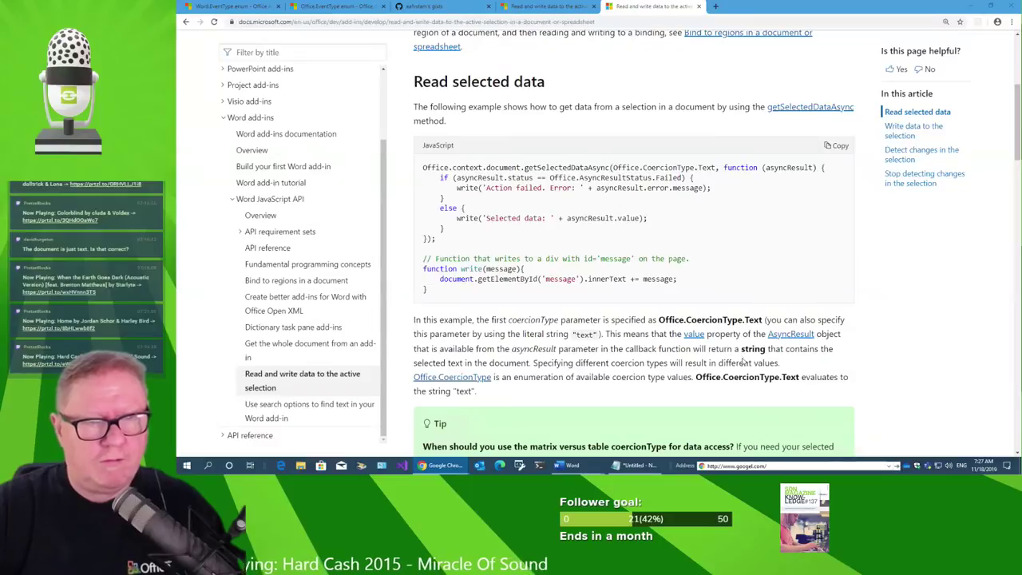
key("alt+Tab")
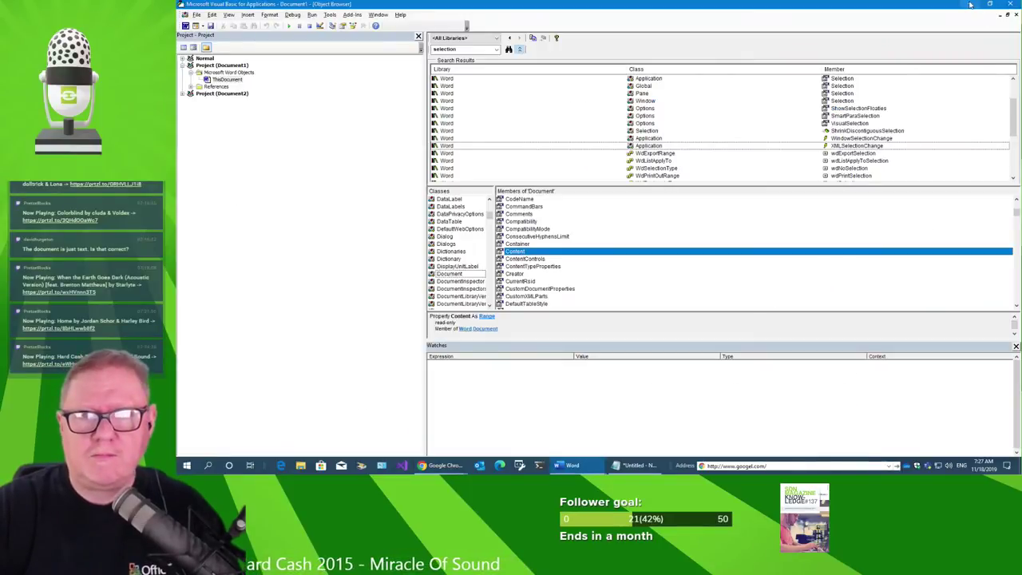
Paste the getSelectedDataAsync block inside the handler, preceded by a blank line.
left_click(969, 5)
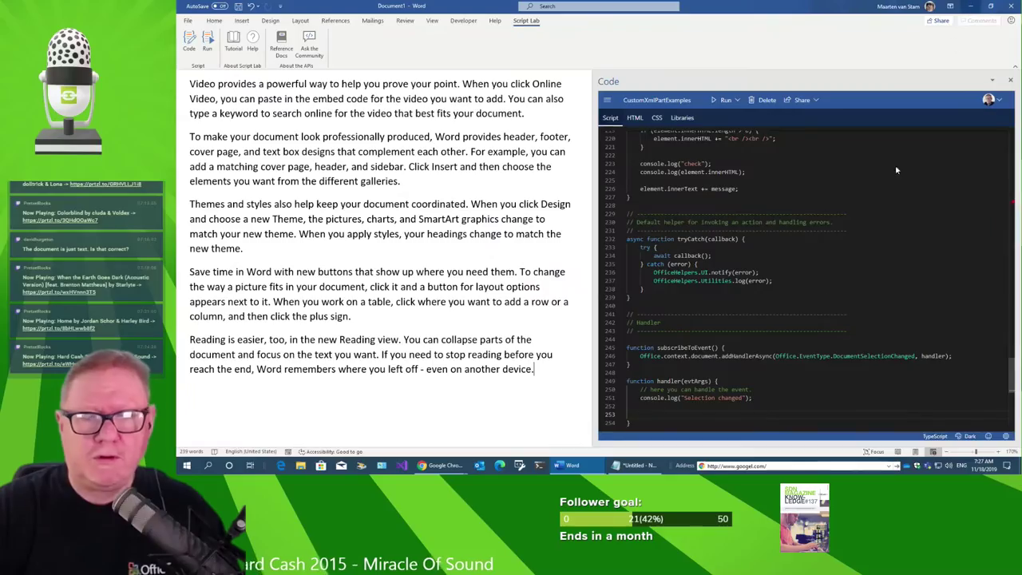
scroll(702, 384, "down", 3)
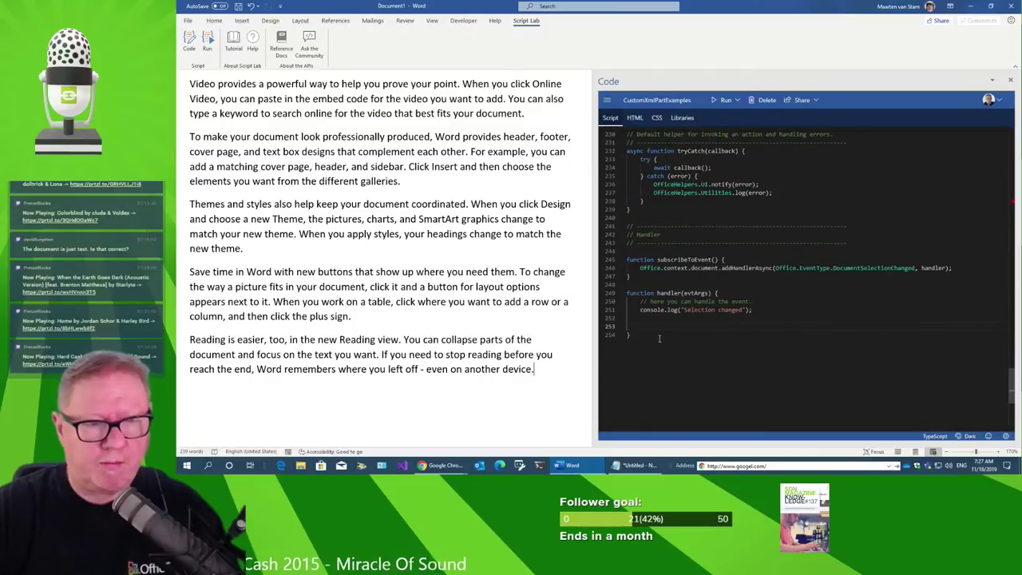
left_click(659, 336)
key("Return")
key("Return")
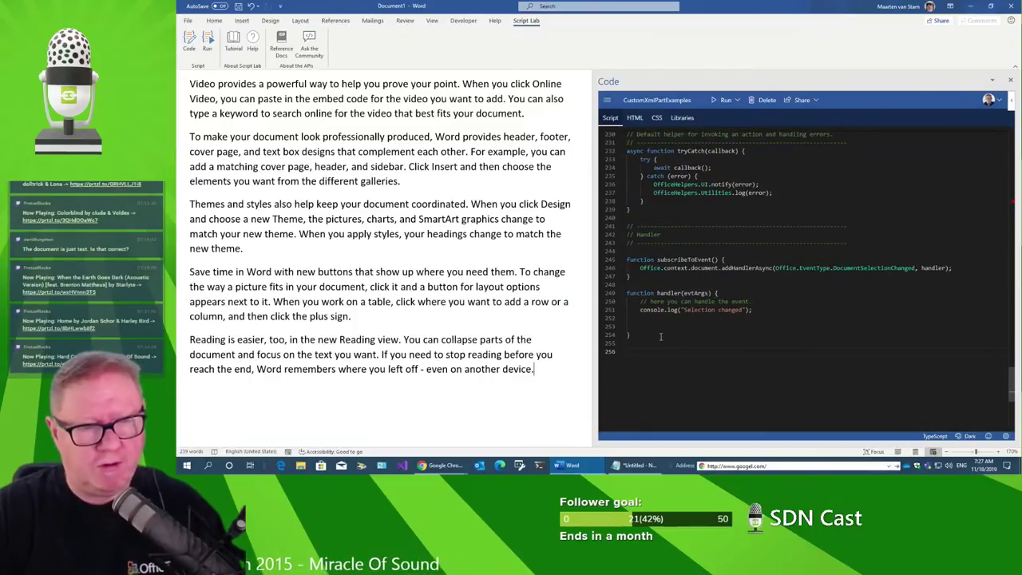
key("ctrl+v")
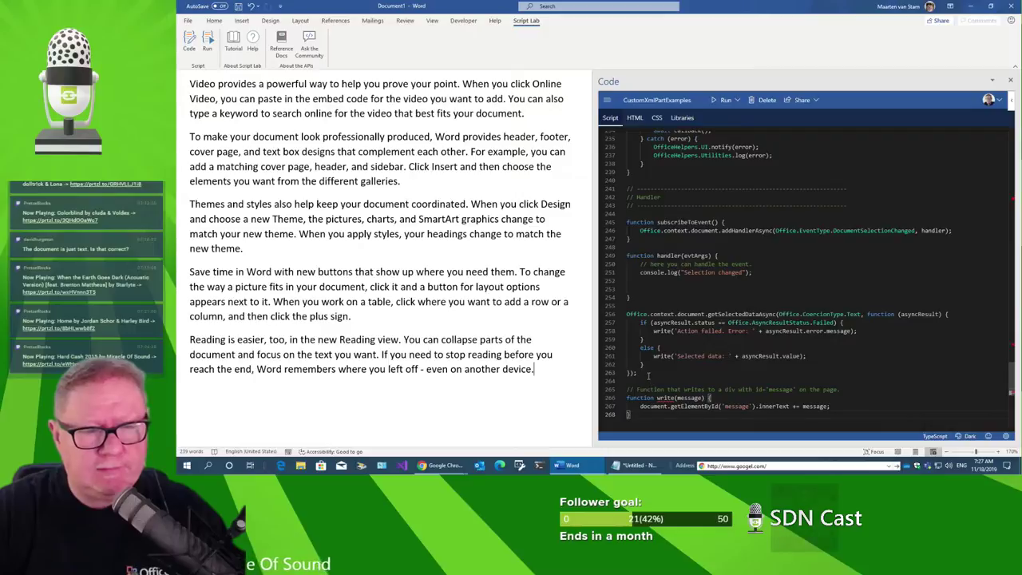
left_click_drag(643, 373, 616, 316)
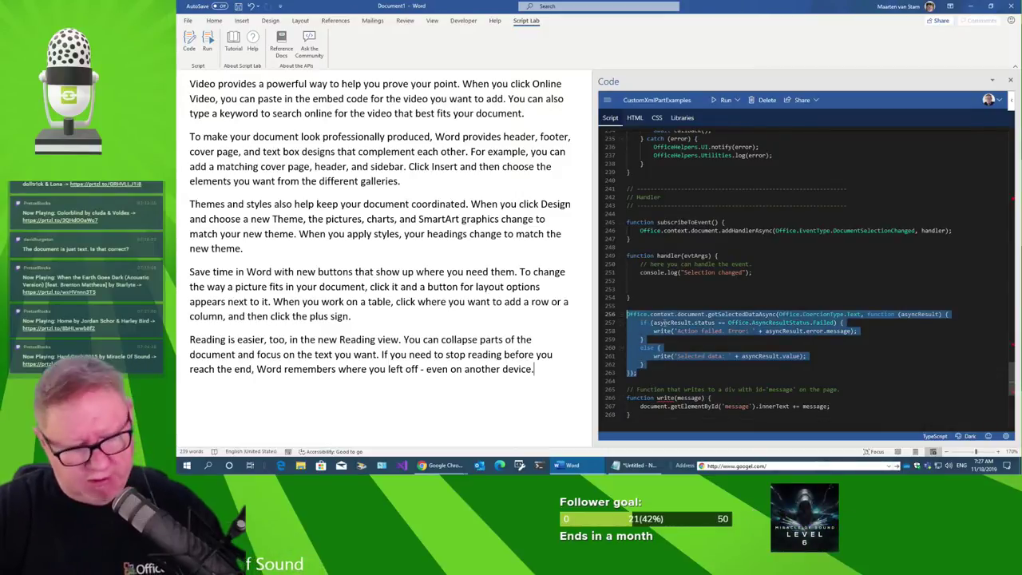
key("Delete")
key("Up")
key("Up")
key("Up")
key("ctrl+v")
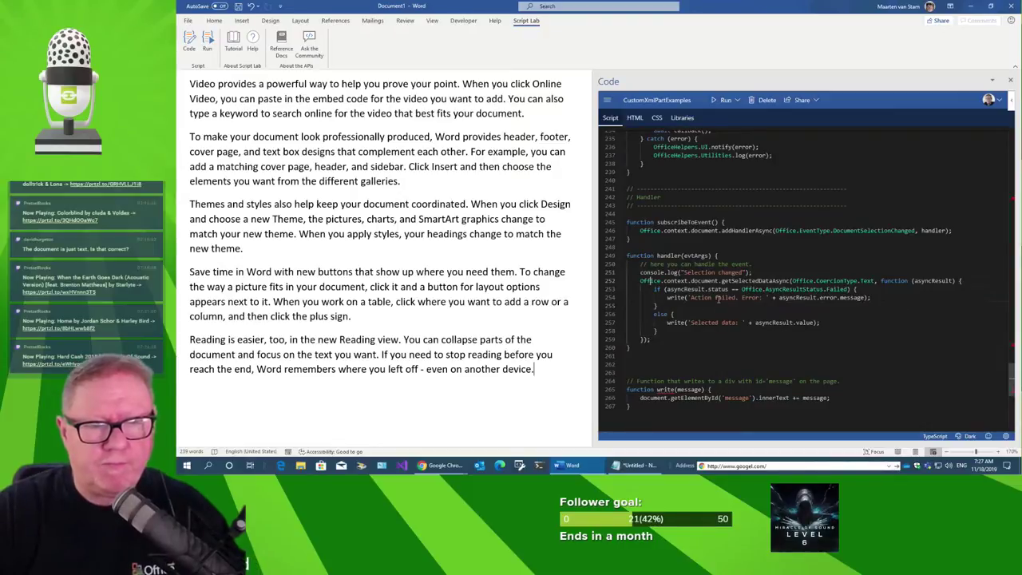
key("Up")
key("Up")
key("Up")
key("Home")
key("Return")
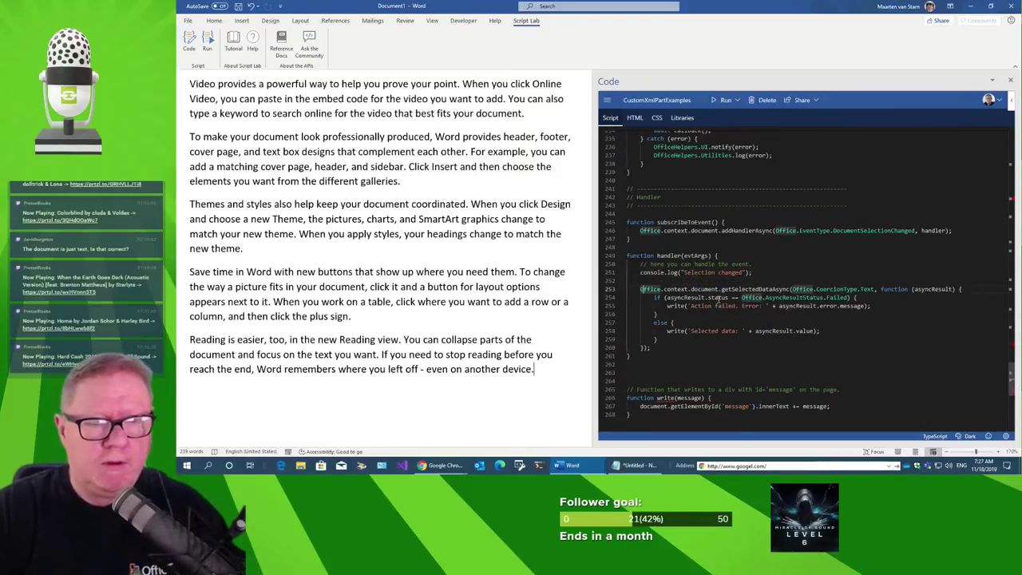
Remove the extra blank line before the write() comment and locate the existing write function.
key("ctrl+Right")
key("ctrl+Right")
key("ctrl+Right")
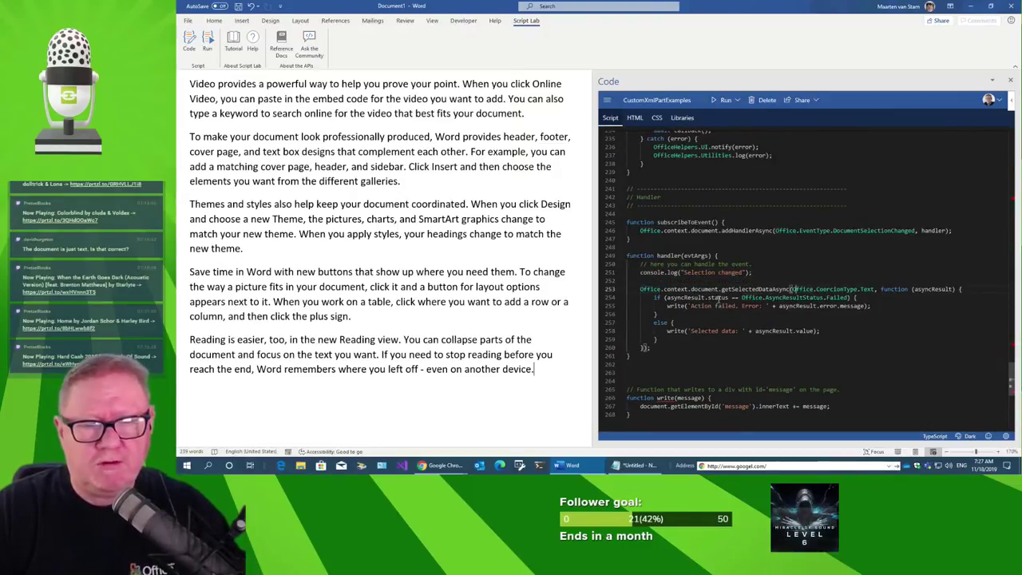
key("ctrl+Right")
key("ctrl+Right")
key("ctrl+Right")
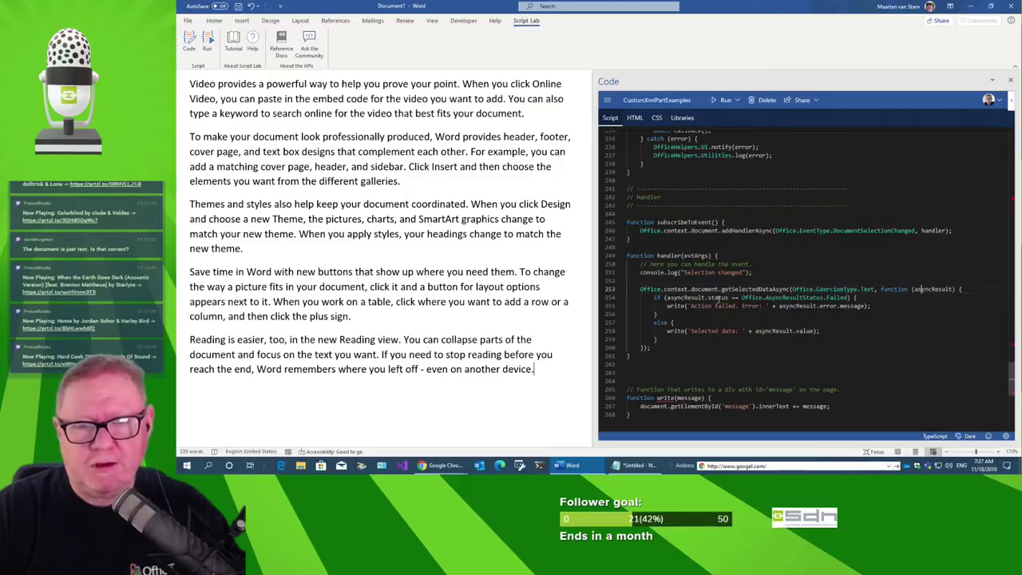
key("Right")
key("Right")
key("Down")
key("Down")
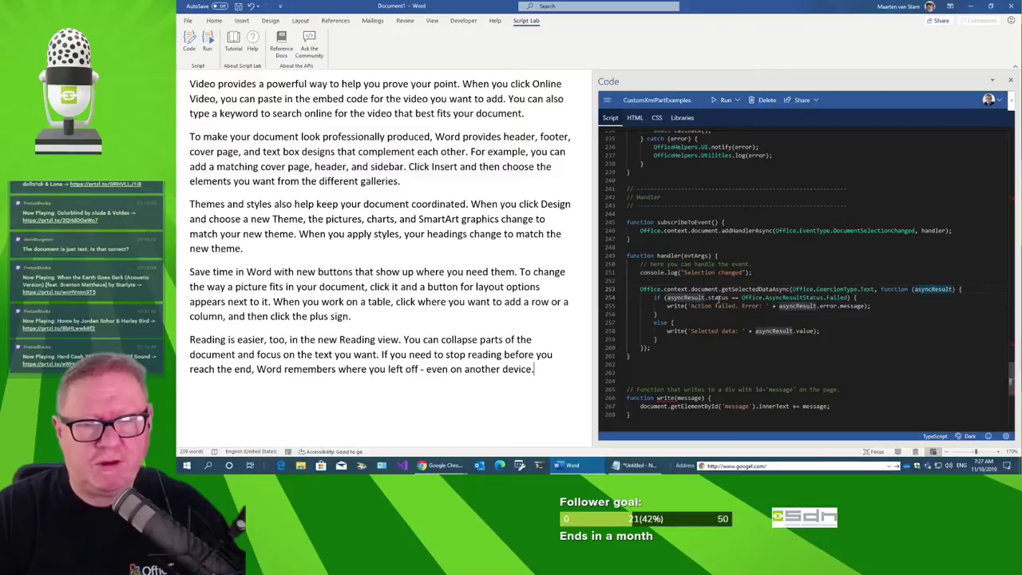
key("Down")
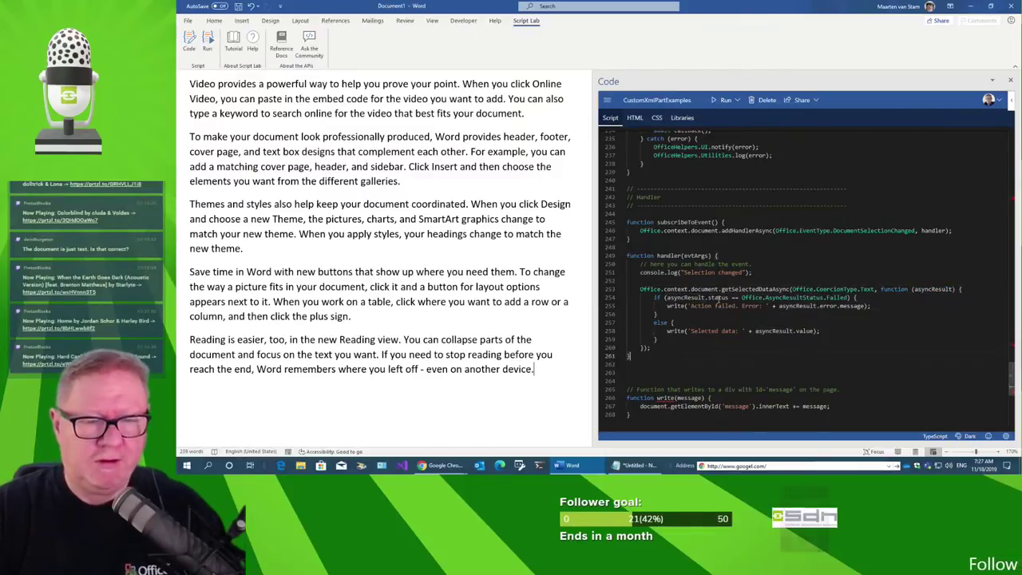
key("Down")
key("Down")
key("Down")
key("BackSpace")
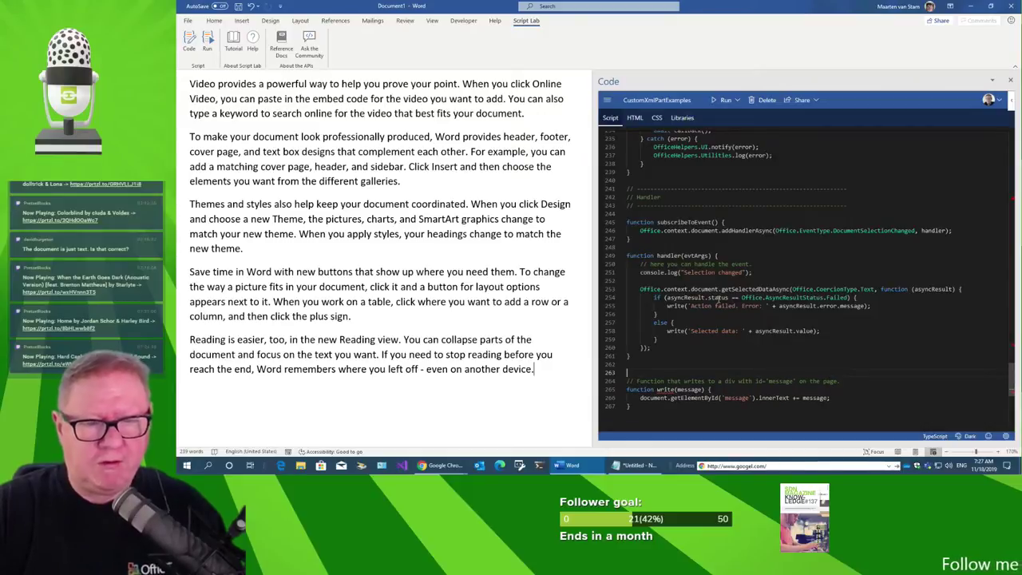
double_click(665, 389)
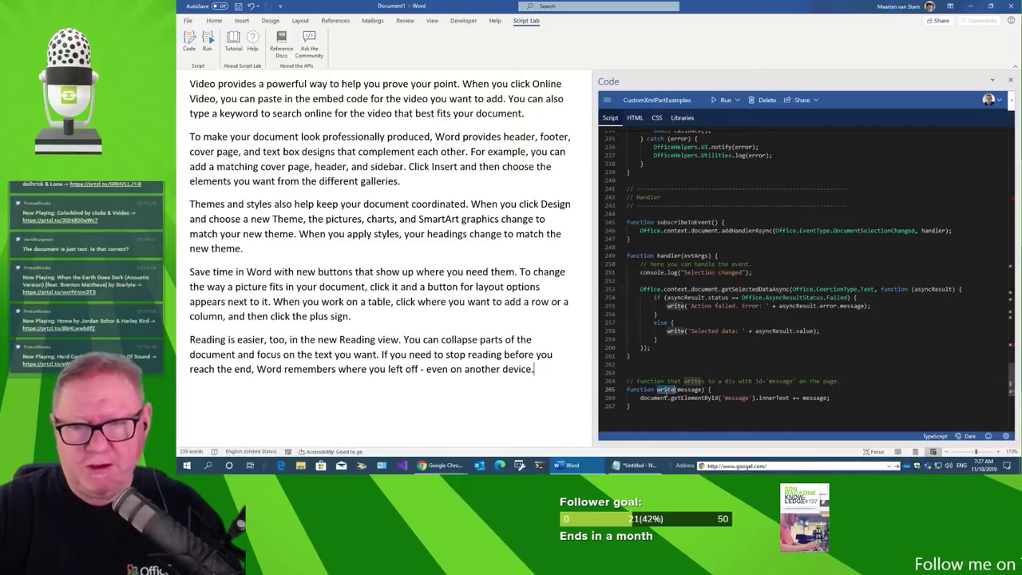
left_click(1014, 348)
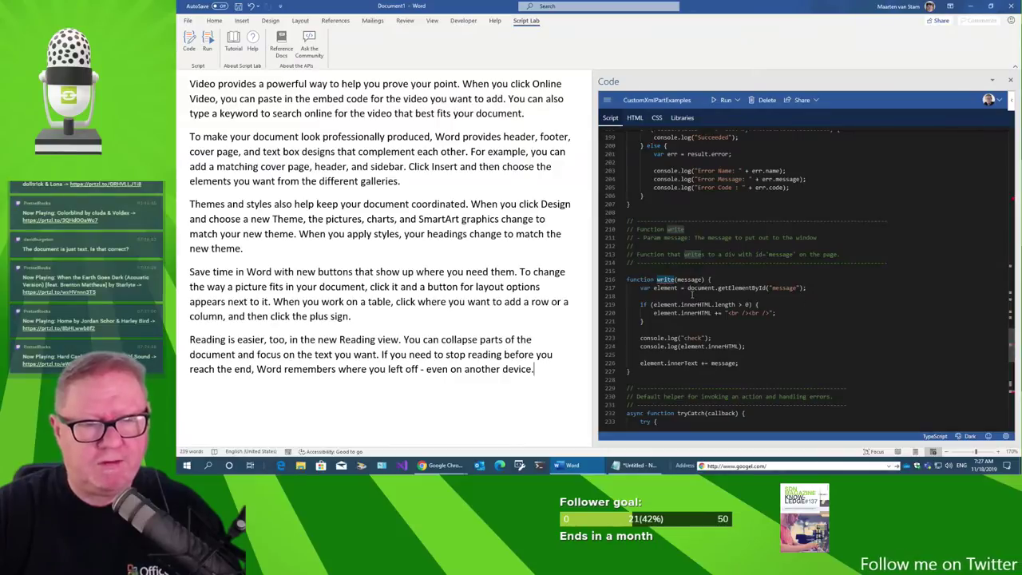
Delete the duplicate write function at the end of the snippet.
scroll(787, 297, "down", 5)
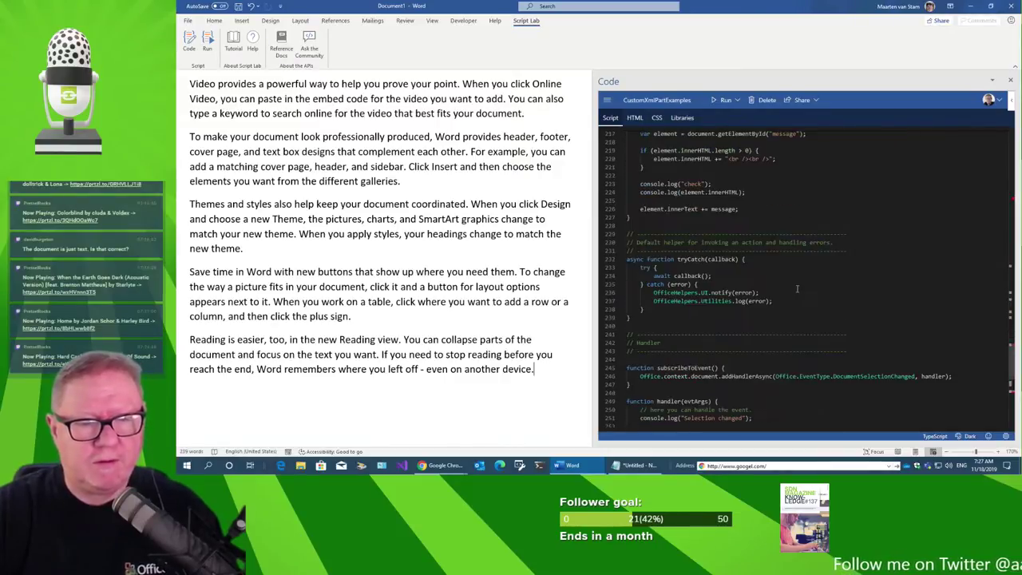
scroll(767, 300, "down", 5)
scroll(750, 303, "down", 5)
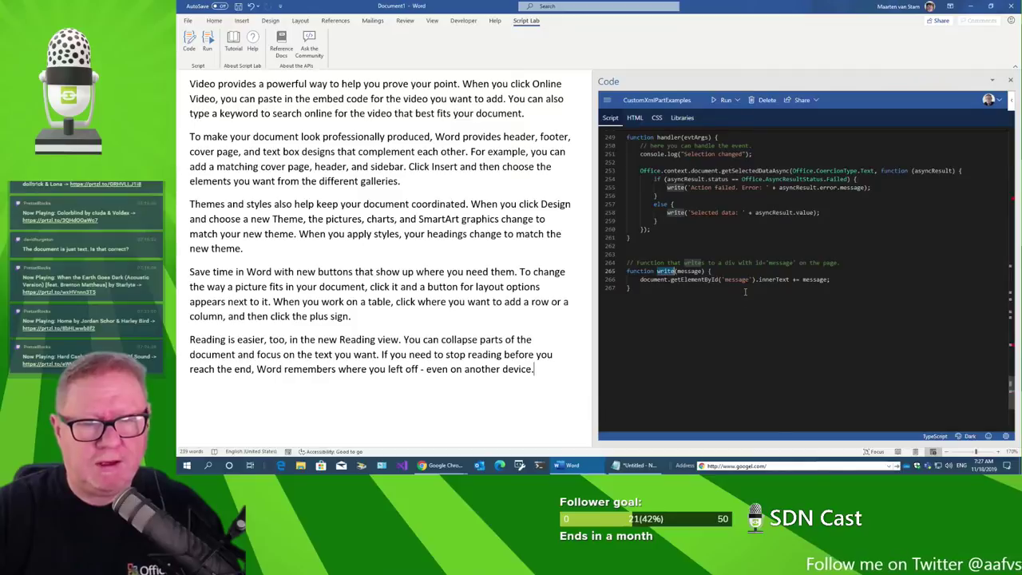
left_click(675, 261)
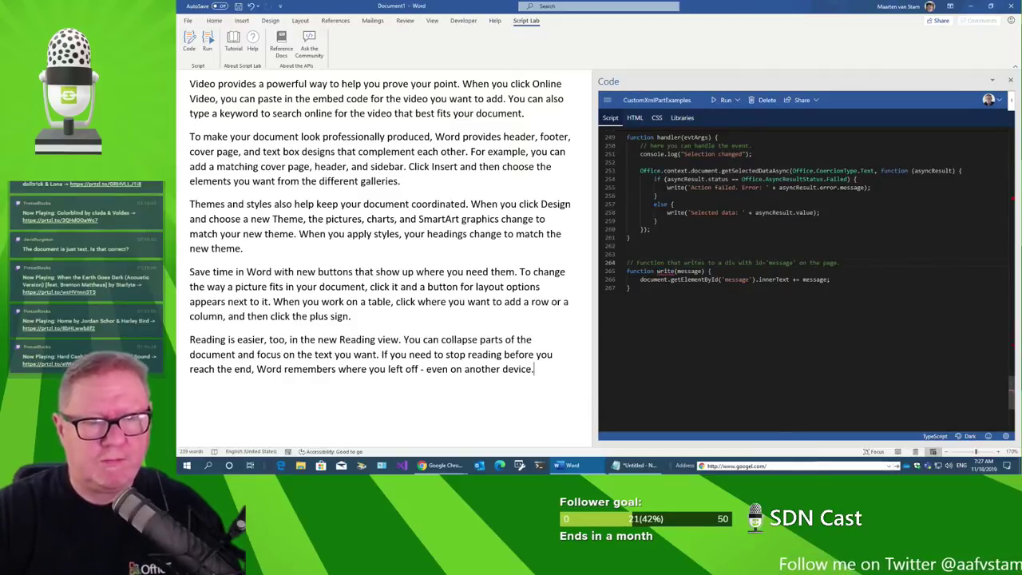
key("ctrl+z")
key("ctrl+z")
key("ctrl+z")
key("ctrl+z")
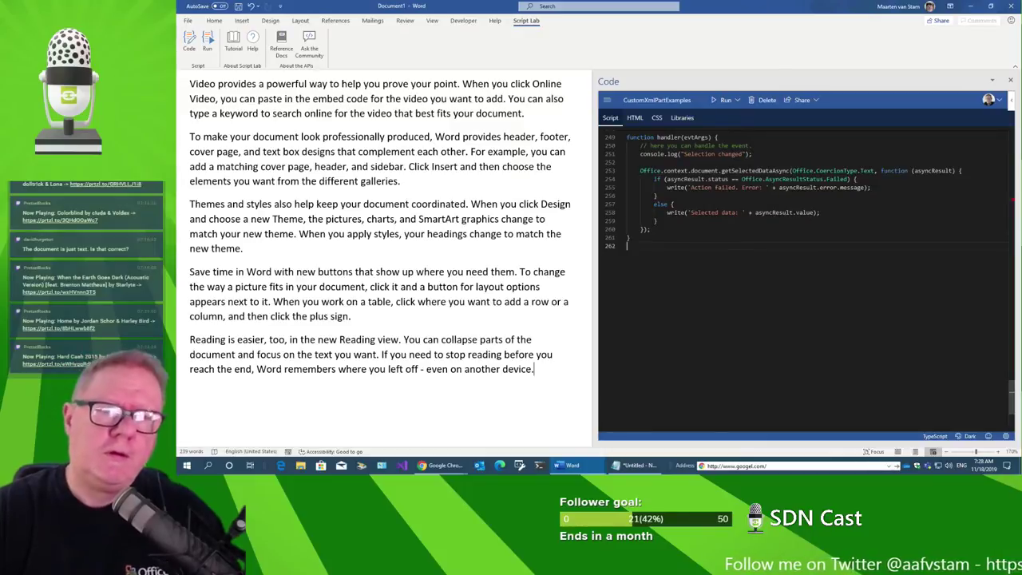
Clear the half-written line 68 after the subscribeToEvent() call.
scroll(728, 349, "up", 4)
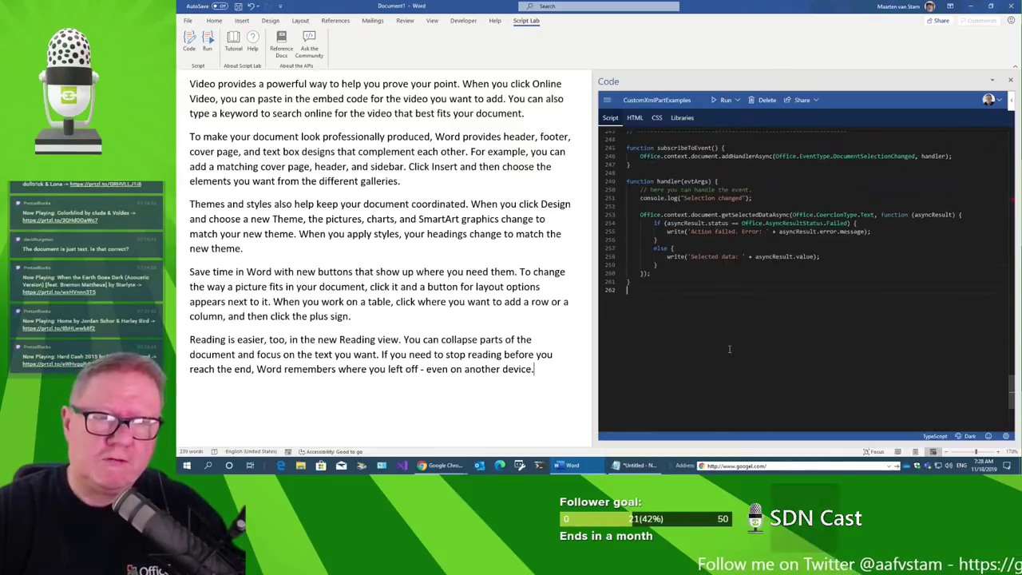
double_click(698, 192)
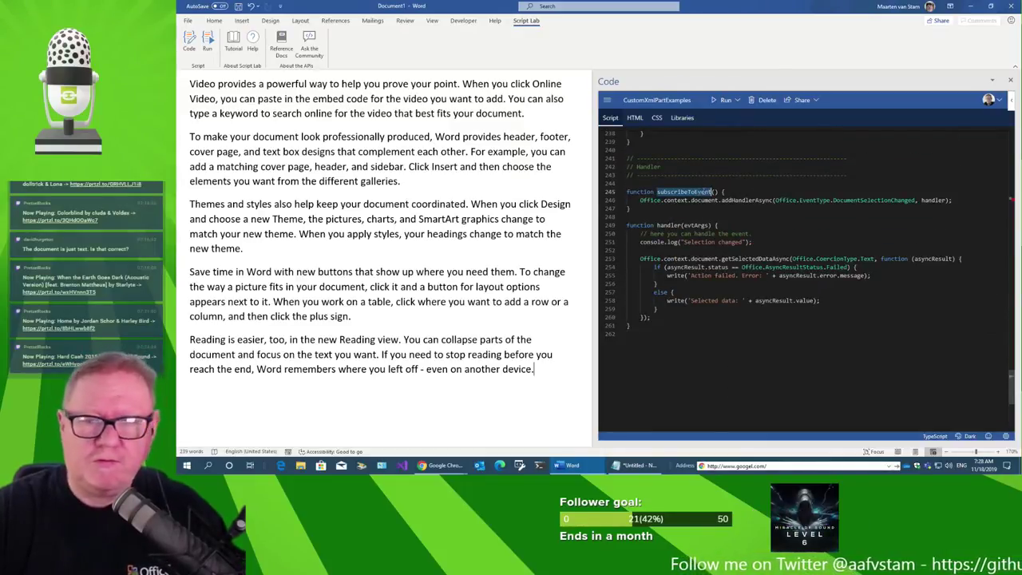
left_click(1011, 199)
type("Office.context.document.sel")
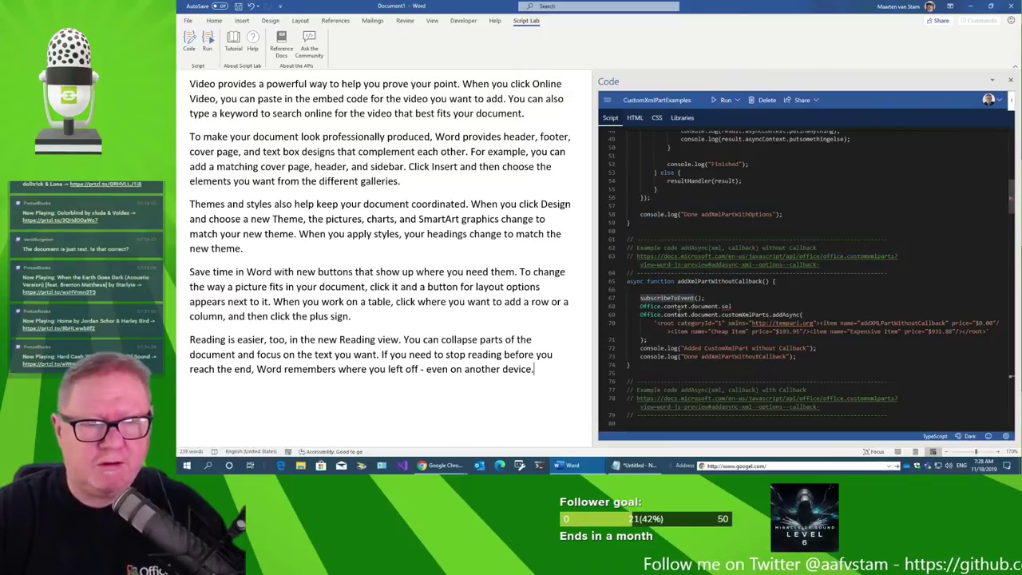
left_click(734, 306)
key("ctrl+z")
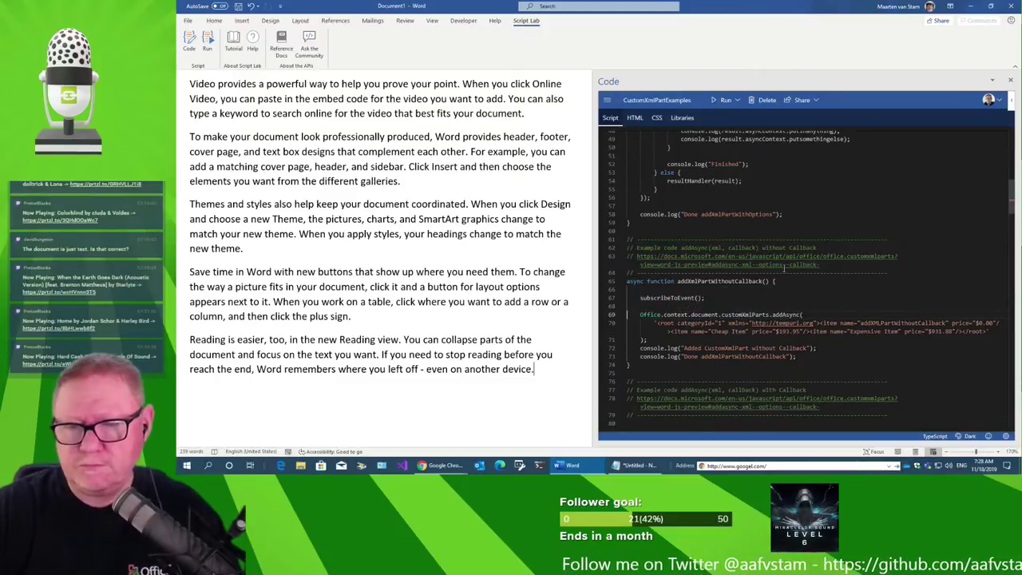
Run the snippet in the pane, create the XML part without callback, and select Themes paragraph text.
left_click(726, 102)
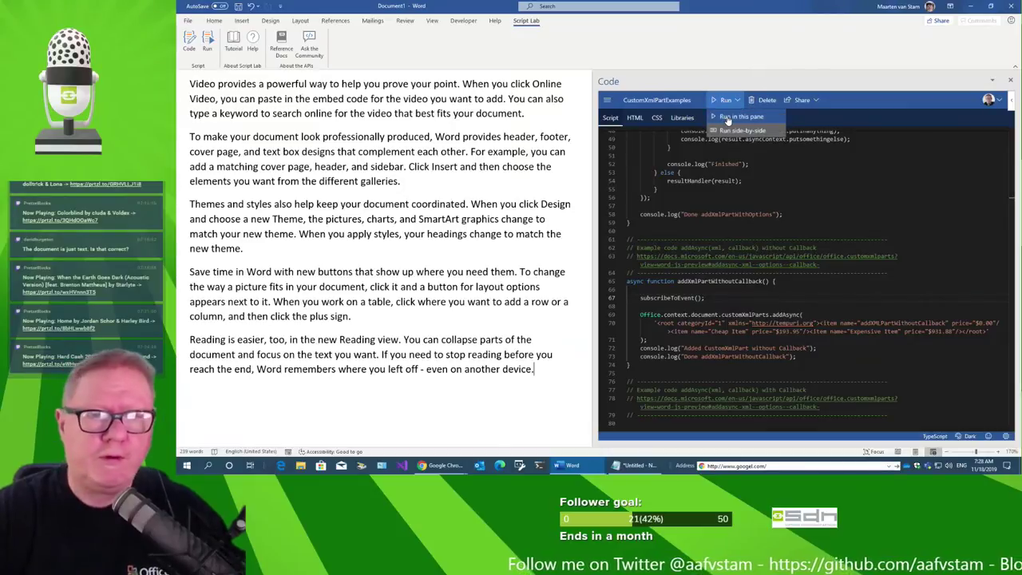
left_click(727, 117)
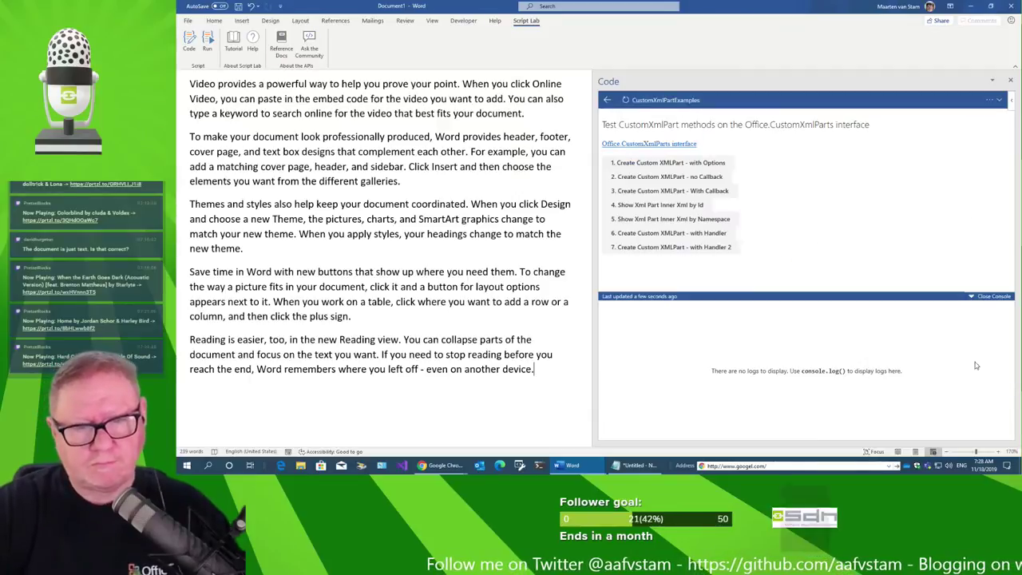
left_click(690, 178)
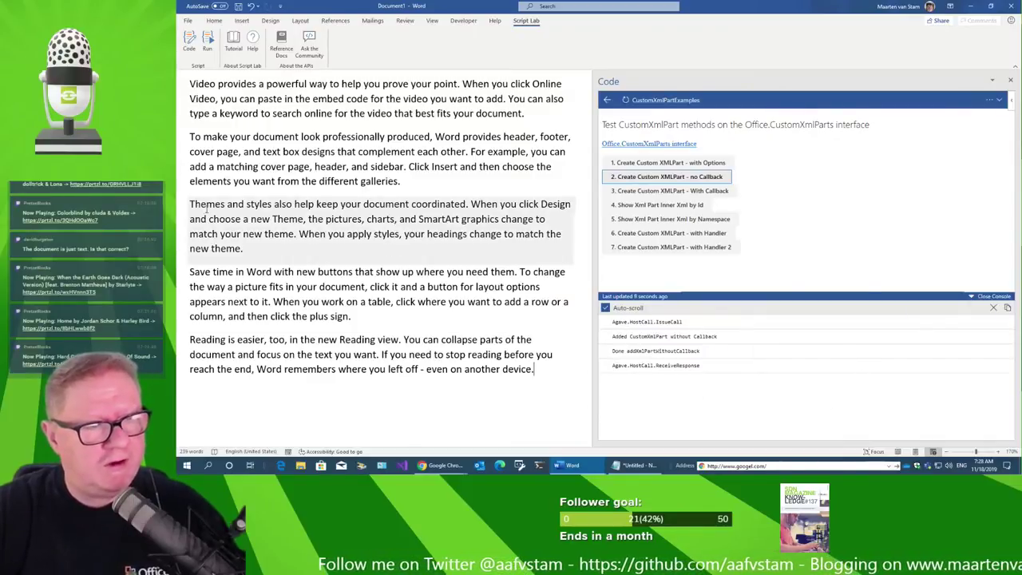
left_click_drag(208, 207, 336, 242)
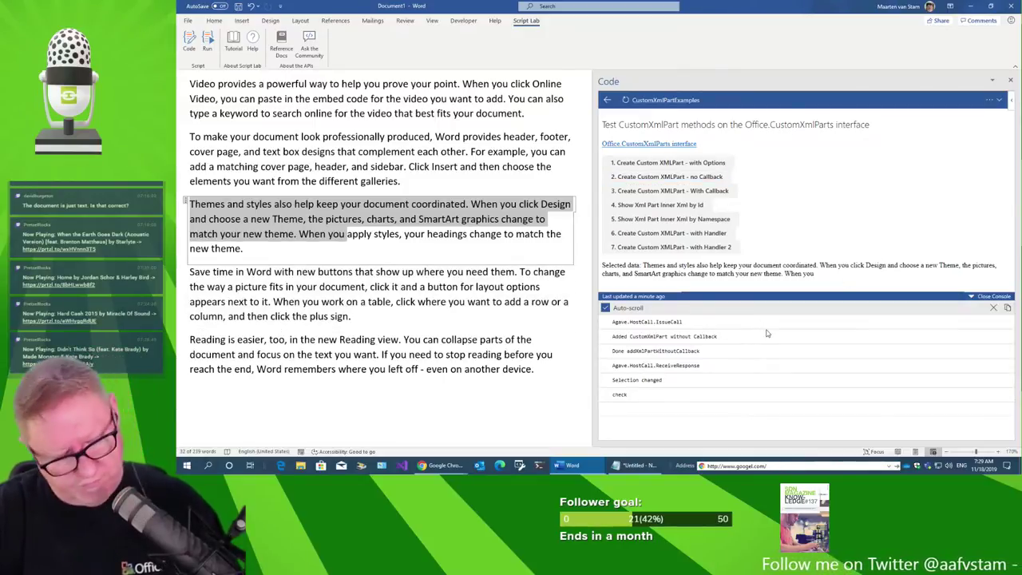
key("alt+Tab")
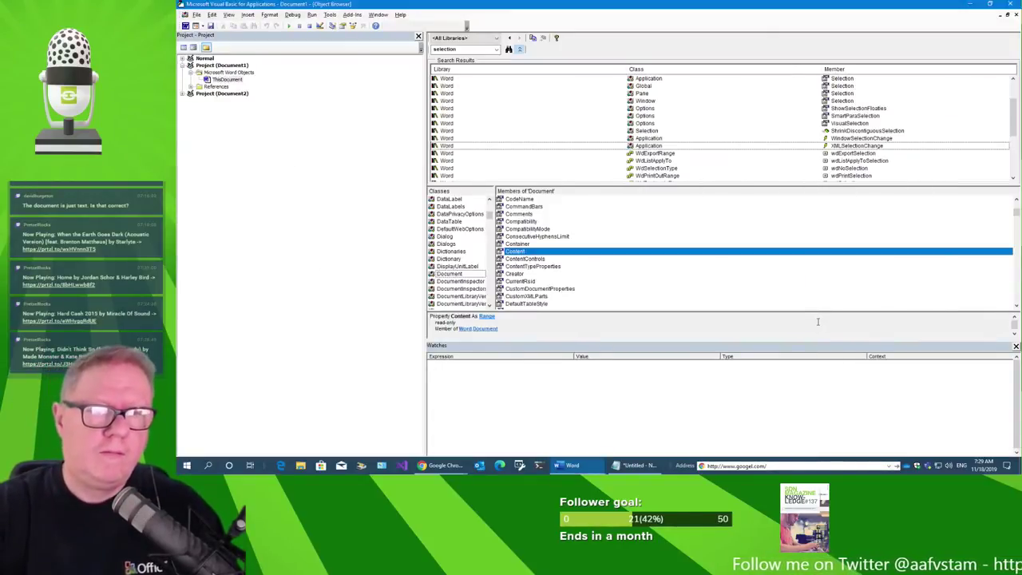
Minimize the VBA Object Browser so Word with the running snippet is in front.
key("alt+Tab")
key("Tab")
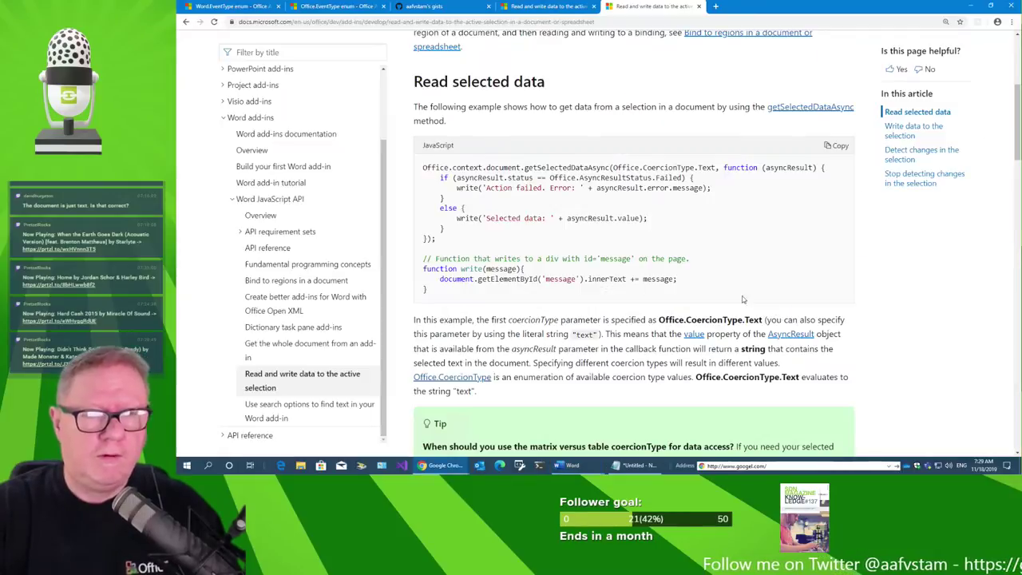
key("alt+Tab")
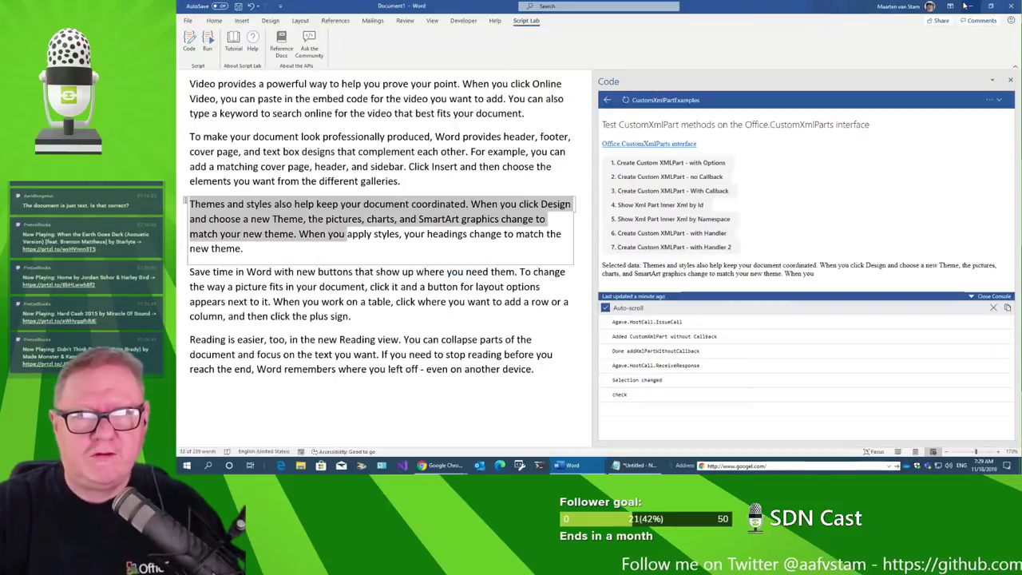
left_click(970, 4)
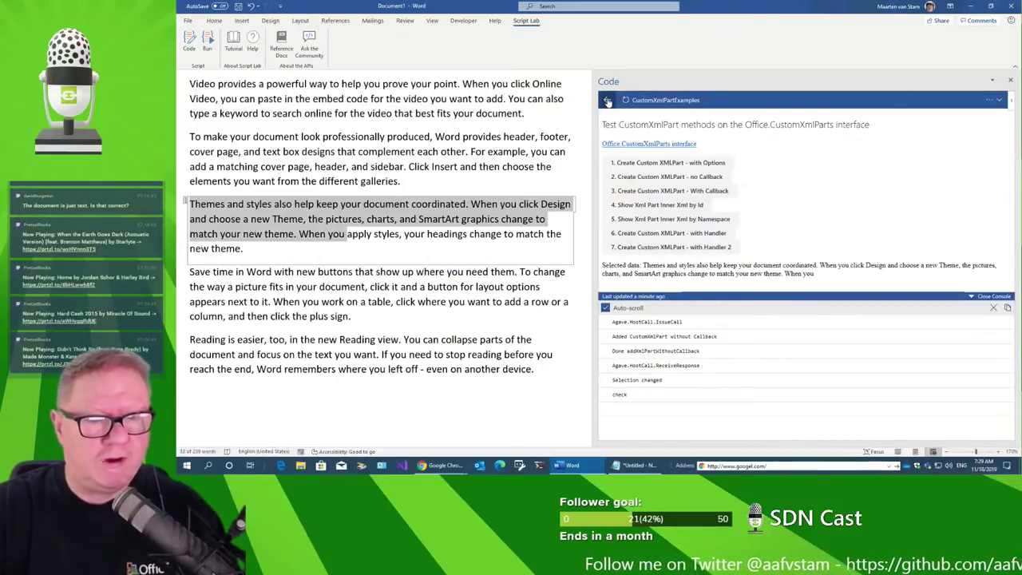
Return to the CustomXmlPartExamples code, select all of it, and list its gist-sharing options.
left_click(608, 100)
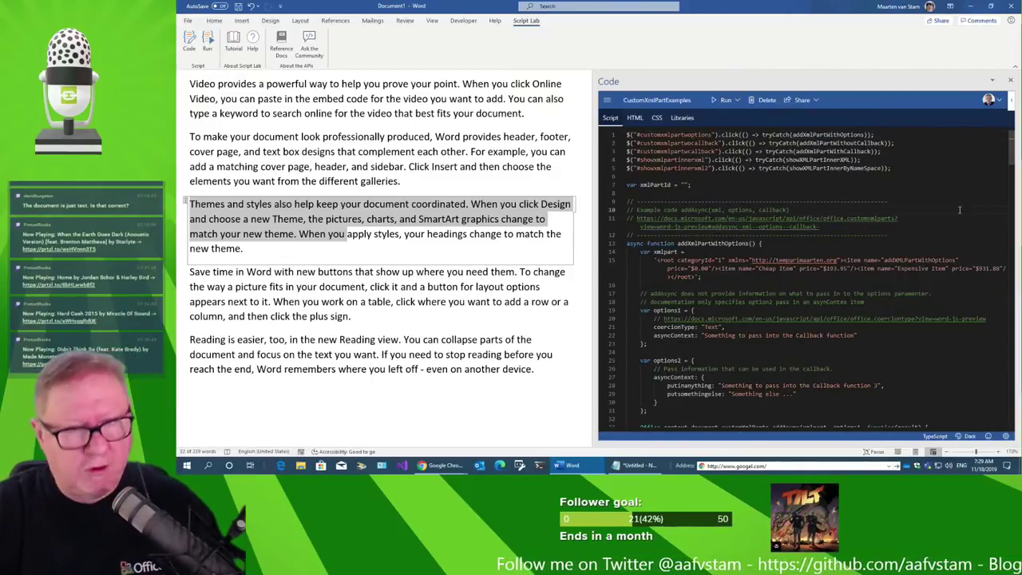
key("ctrl+a")
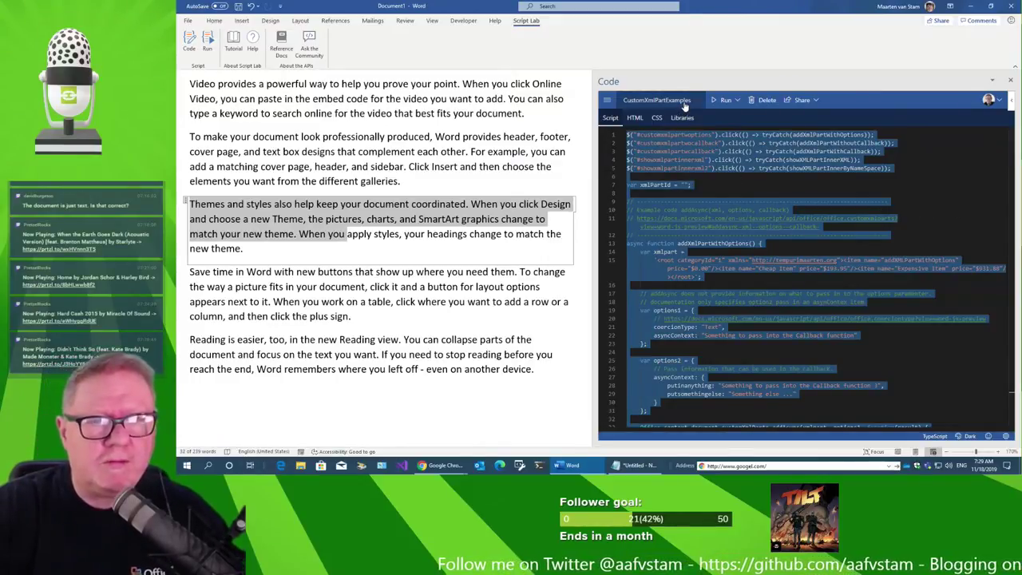
left_click(802, 99)
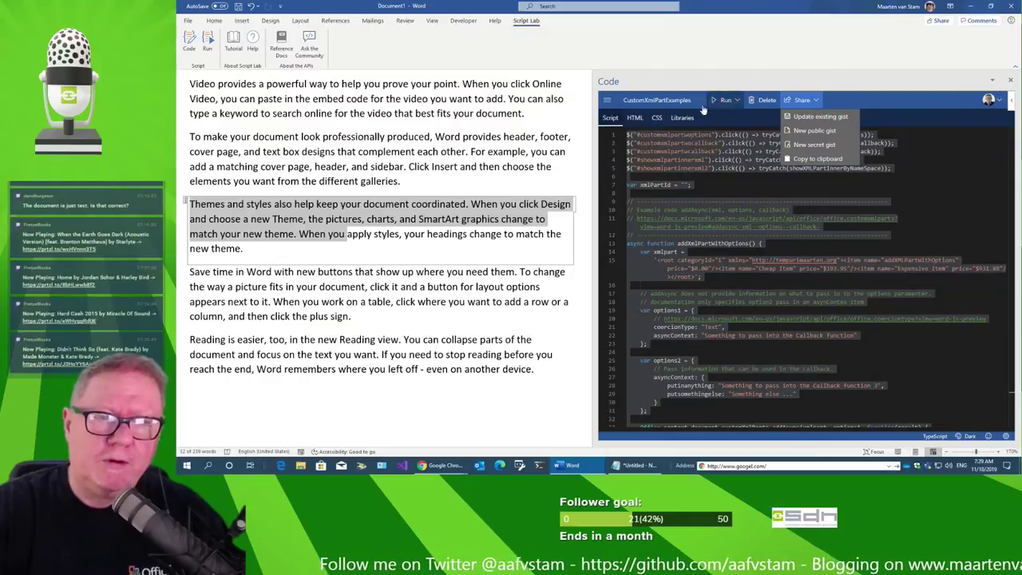
Rename the snippet to PlayWithEvents and set its description to 'Playing around with OfficeJS Events'.
left_click(679, 100)
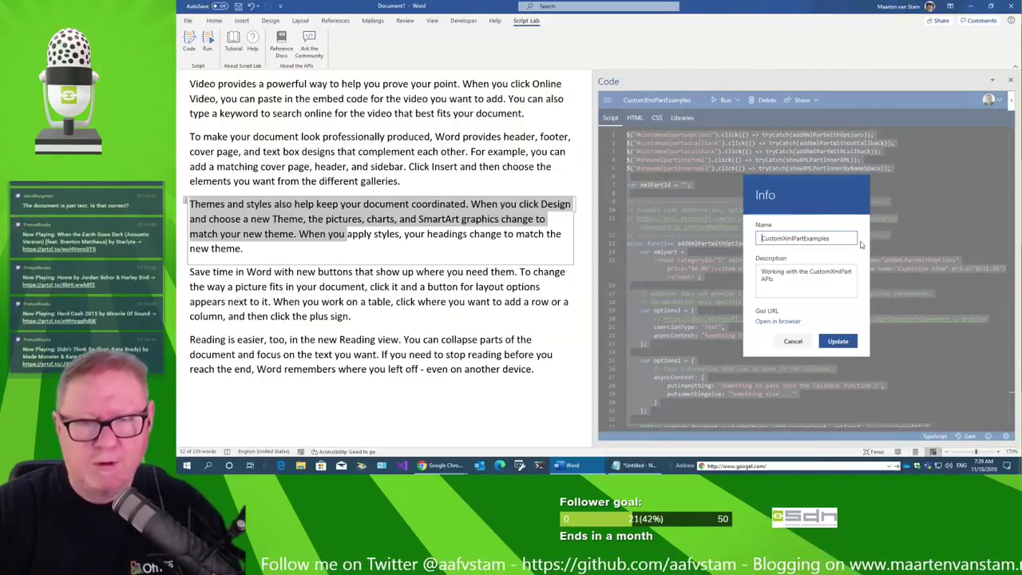
type("PlayWi")
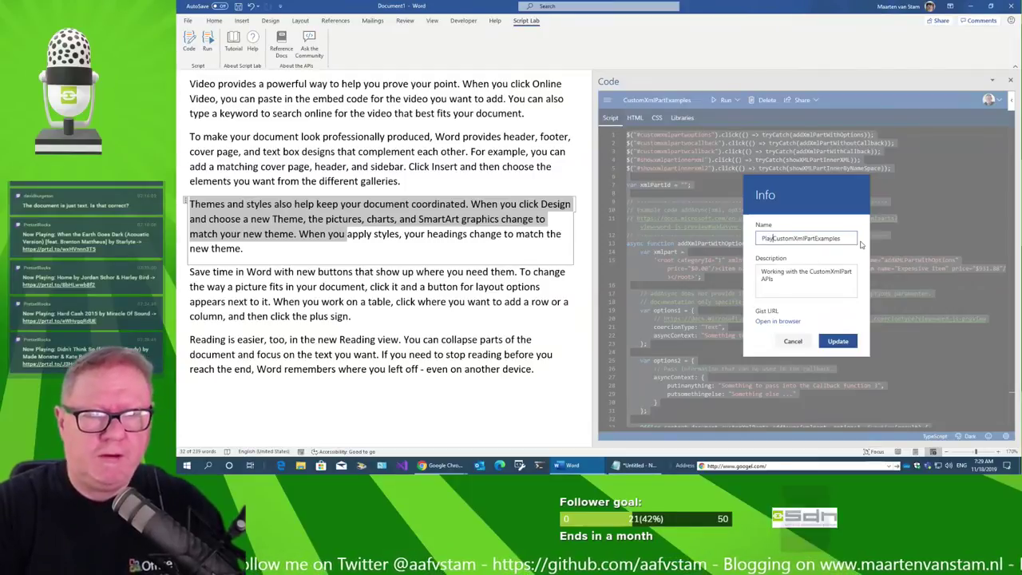
type("thEvents")
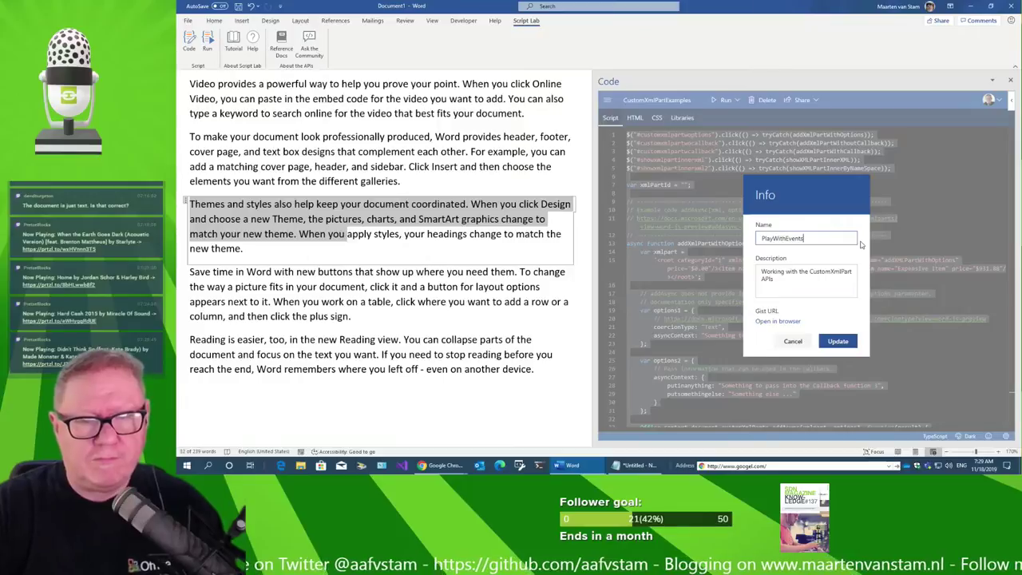
left_click(795, 282)
left_click_drag(795, 281, 742, 272)
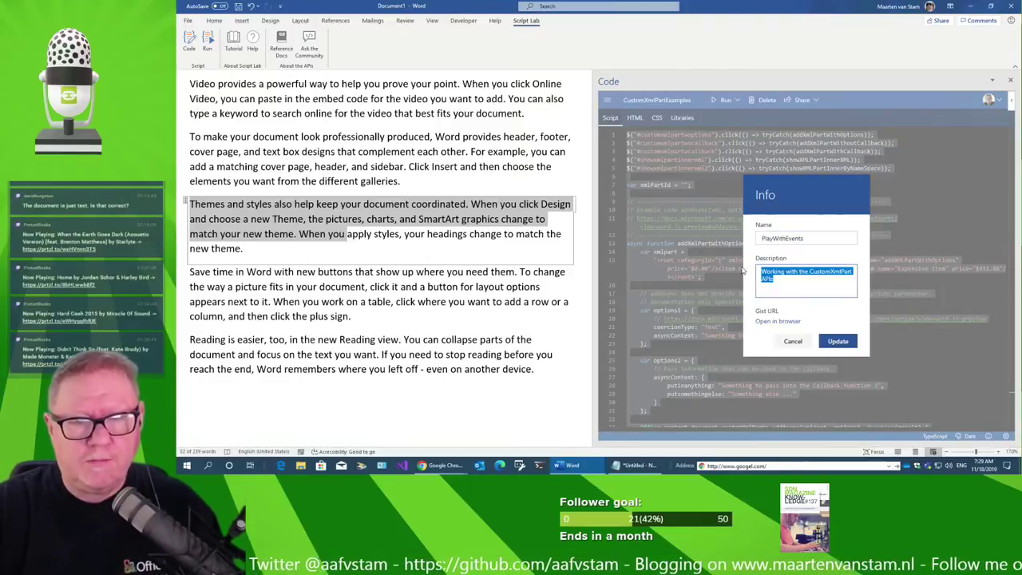
type("Playing ")
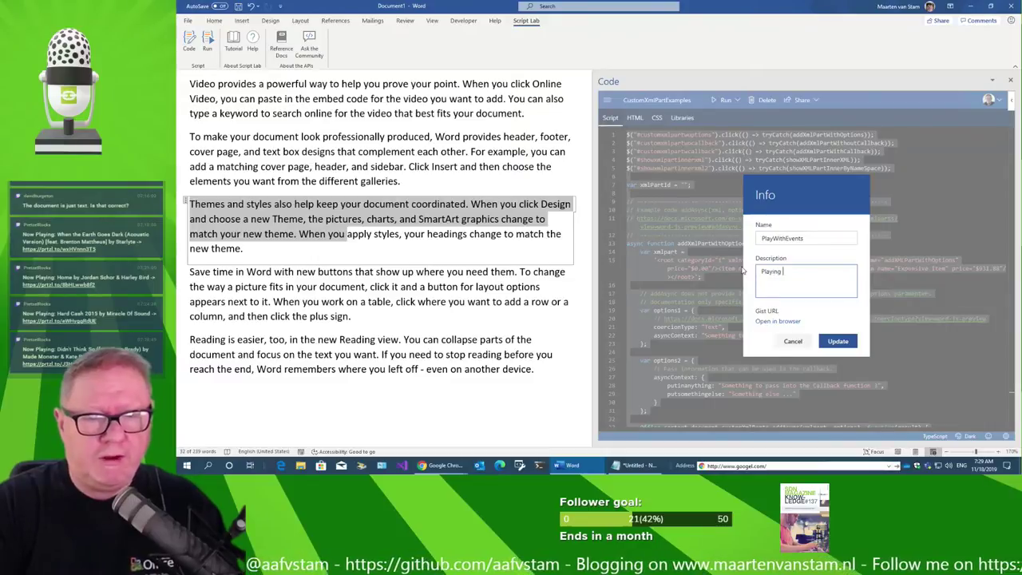
type("around wit")
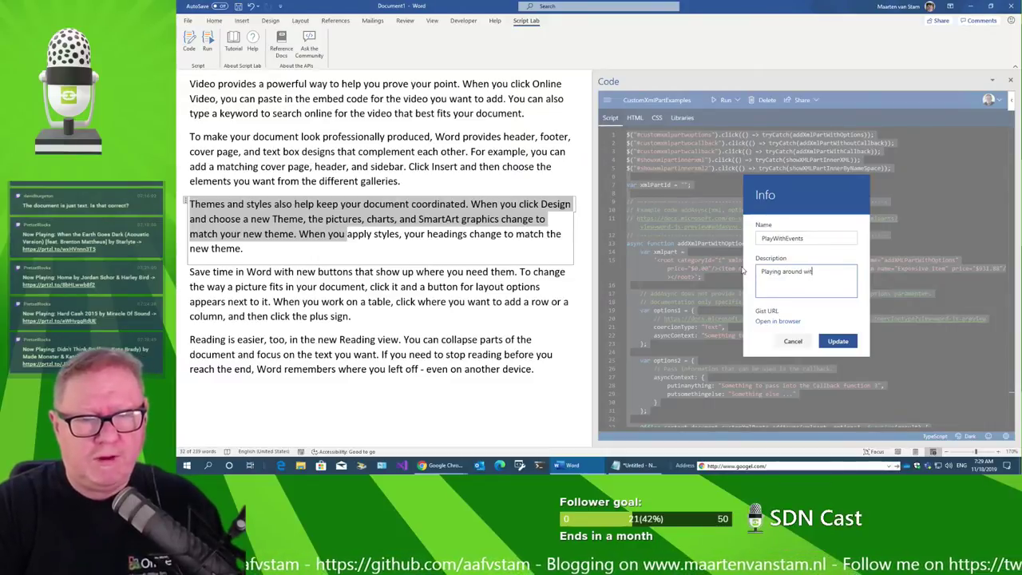
type("h OfficeJS")
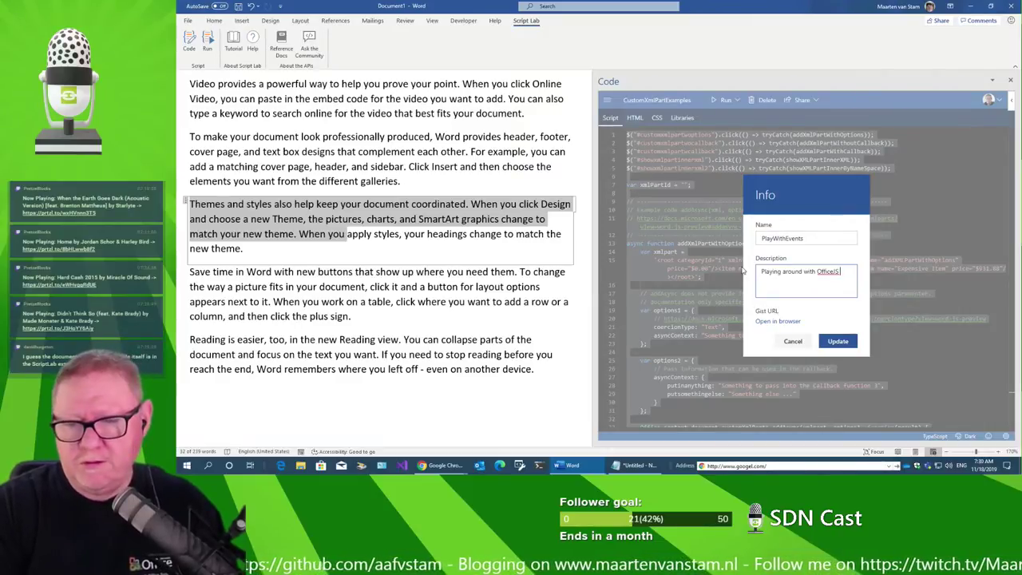
type("ent")
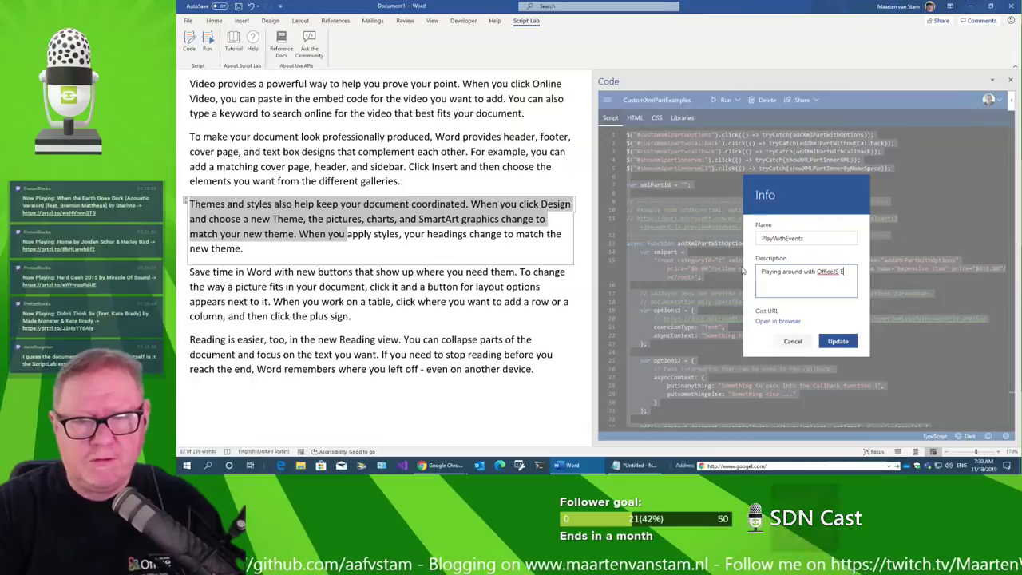
type("s")
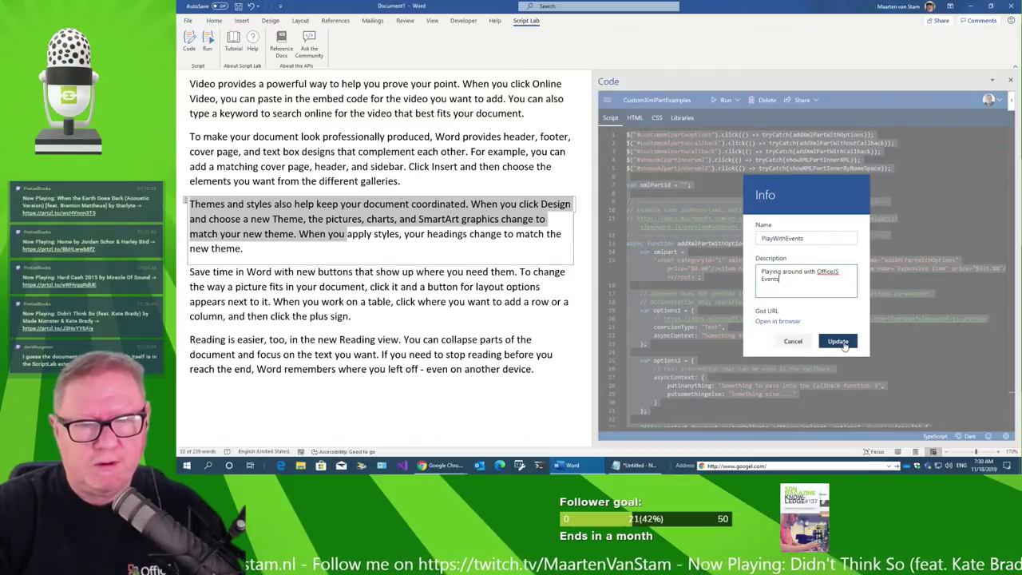
left_click(844, 343)
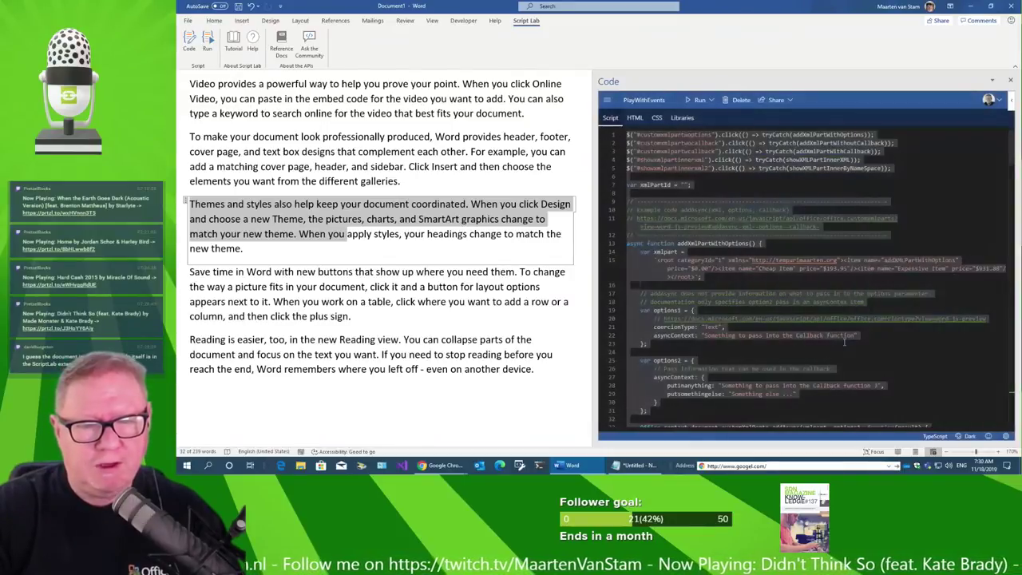
Share the PlayWithEvents snippet as a new public gist and view it on GitHub.
left_click(787, 102)
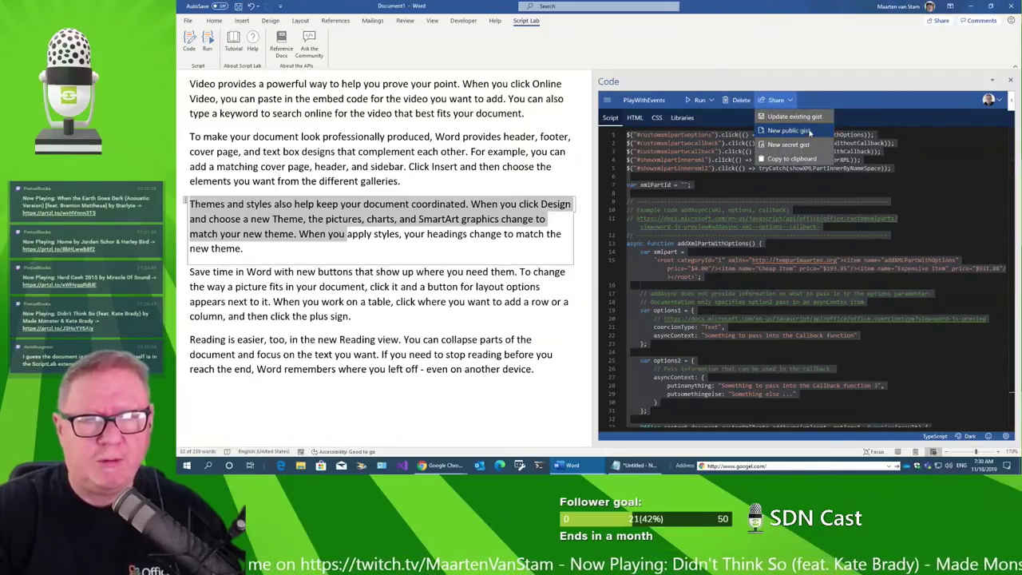
left_click(809, 132)
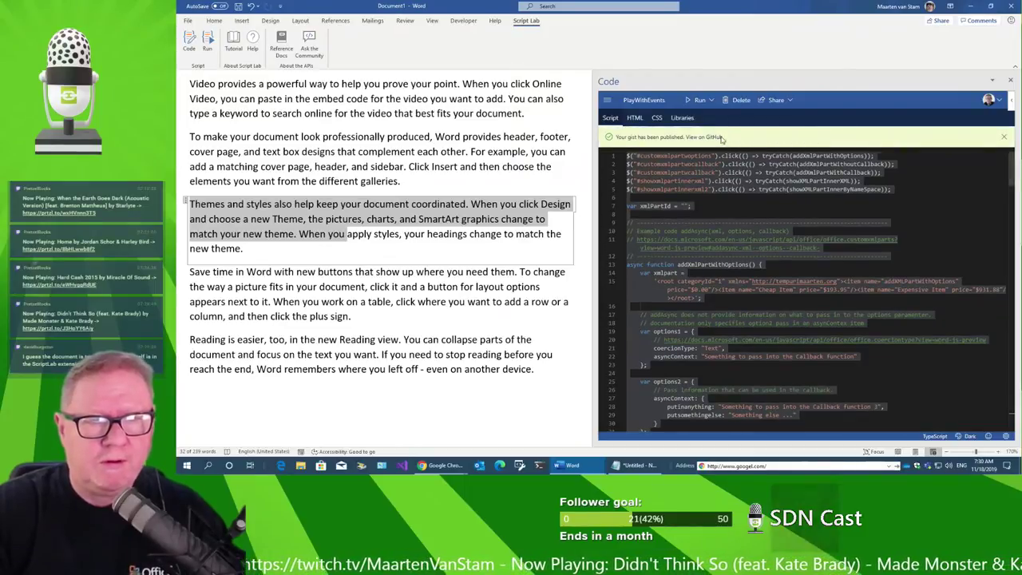
left_click(717, 138)
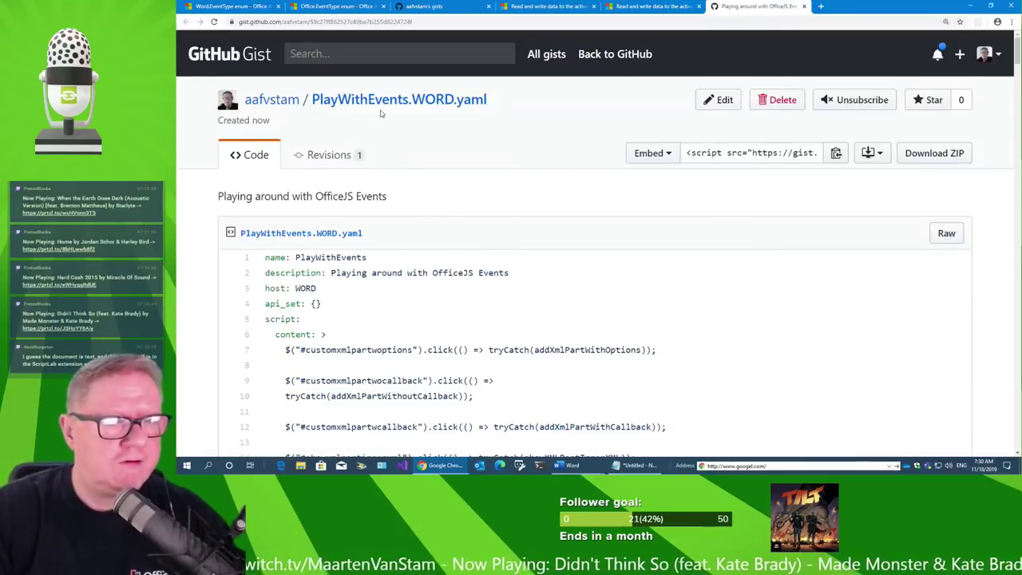
Look over the PlayWithEvents.WORD.yaml gist, close its tab, and switch windows.
scroll(633, 286, "down", 3)
scroll(662, 281, "up", 5)
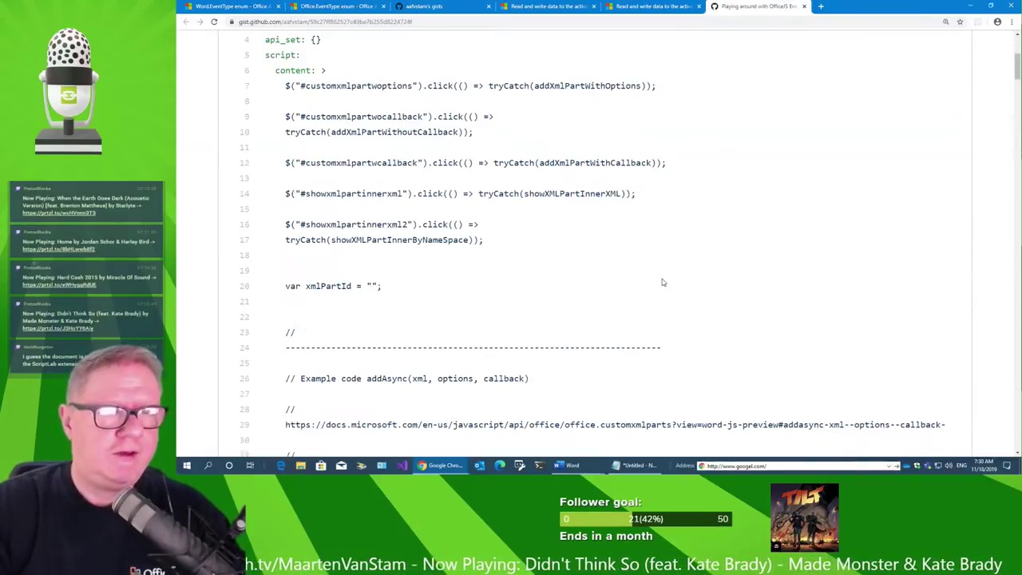
left_click(804, 6)
key("alt+Tab")
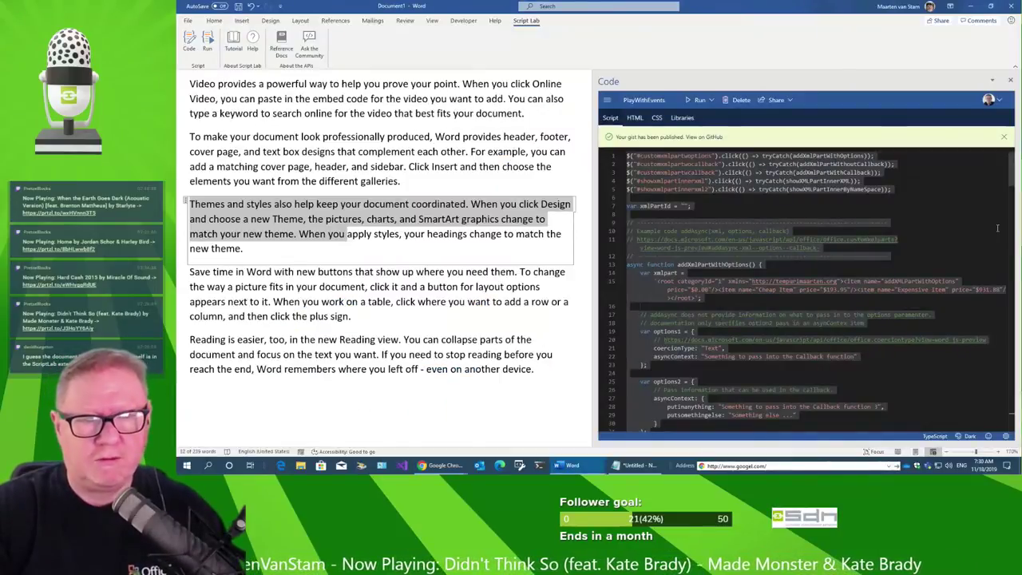
Delete the custom XML part handler lines at the top of the script.
left_click(964, 234)
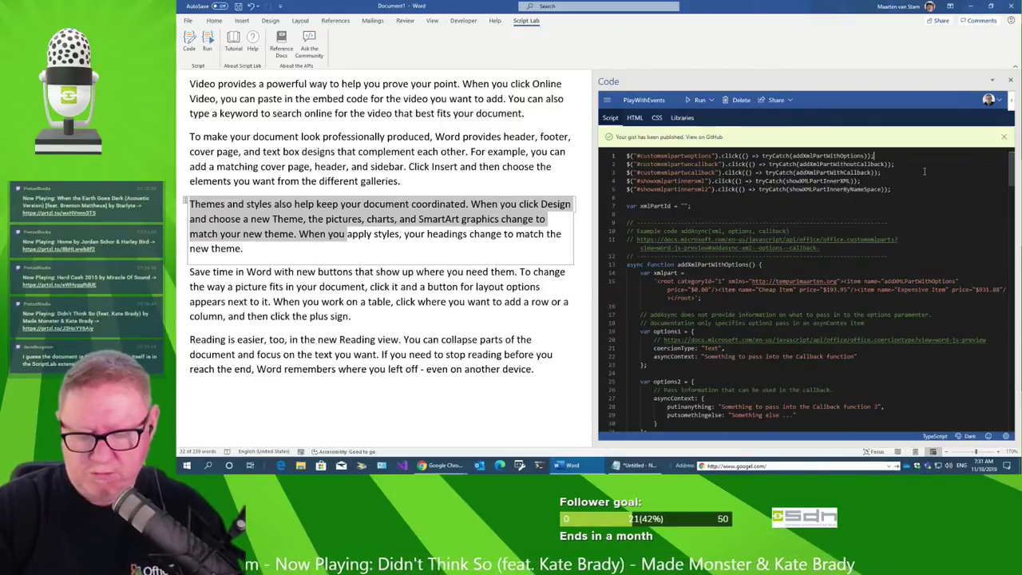
key("shift+Home")
key("BackSpace")
key("Delete")
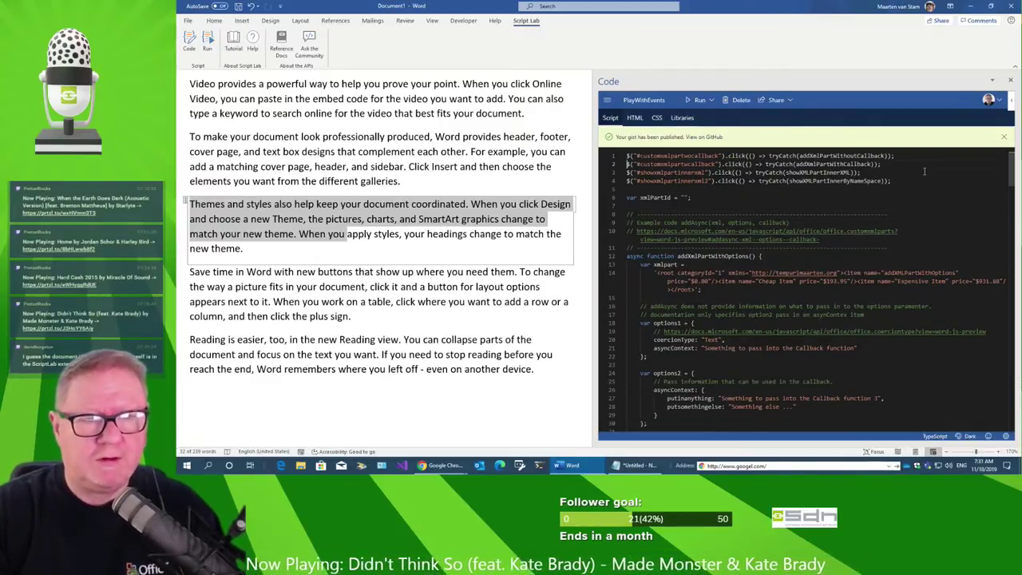
key("shift+Down")
key("shift+Down")
key("shift+Down")
key("shift+Down")
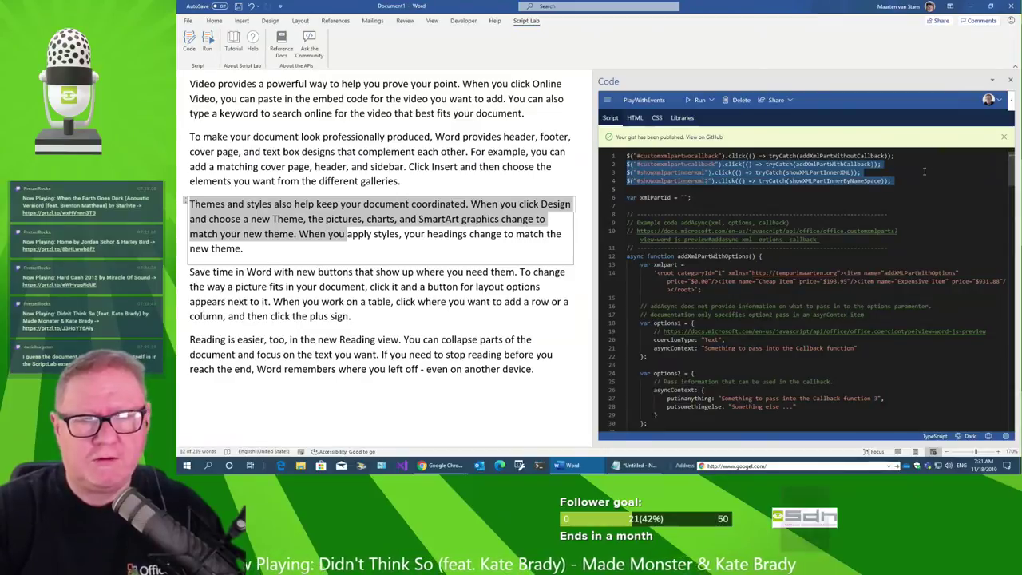
key("Delete")
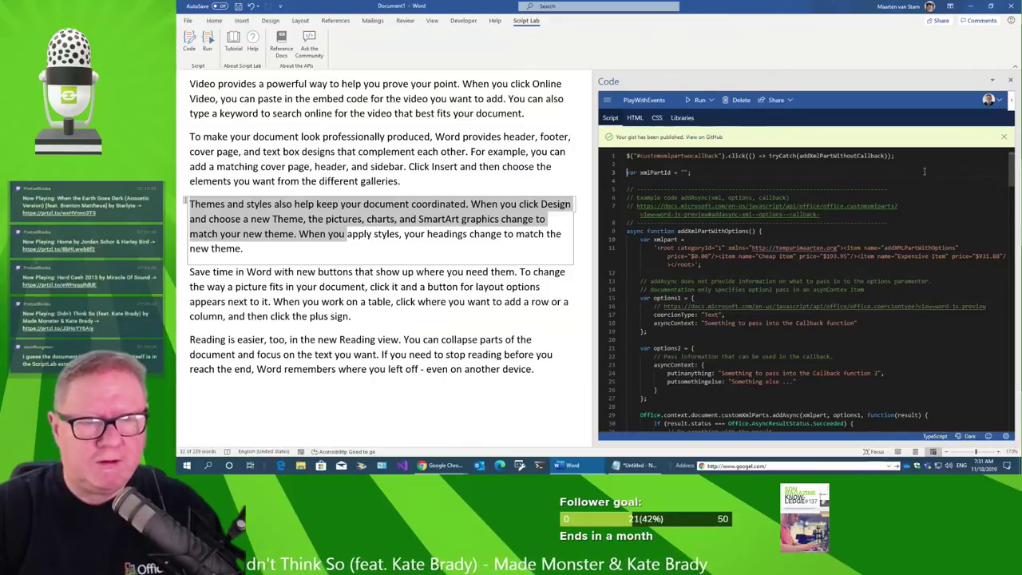
Delete the addXmlPartWithOptions example code.
key("shift+Down")
key("shift+Down")
key("shift+Down")
key("shift+Down")
key("shift+Down")
key("shift+Down")
key("shift+Down")
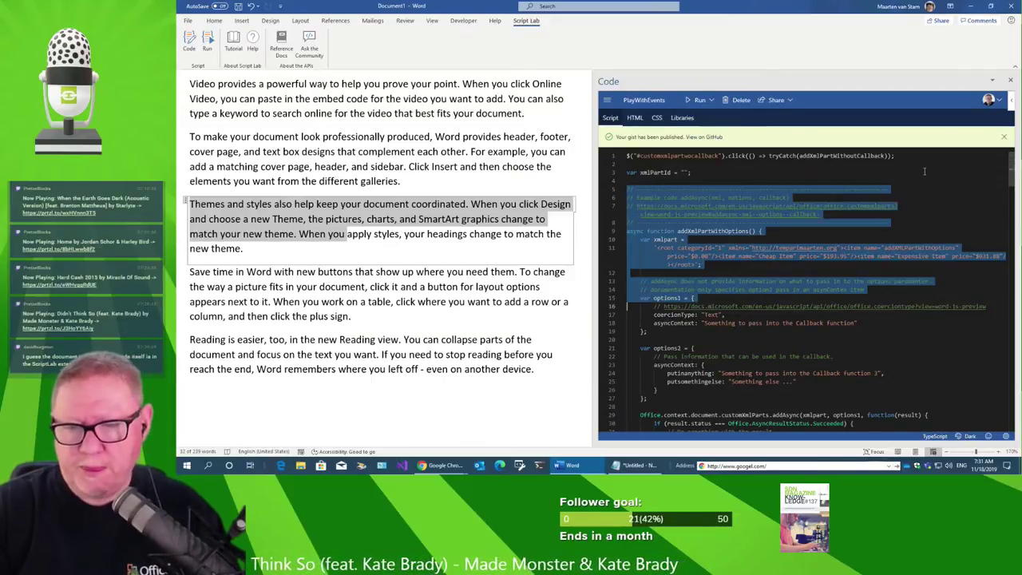
key("shift+Down")
key("shift+Down")
key("shift+Down")
key("shift+Down")
key("shift+Down")
key("shift+Down")
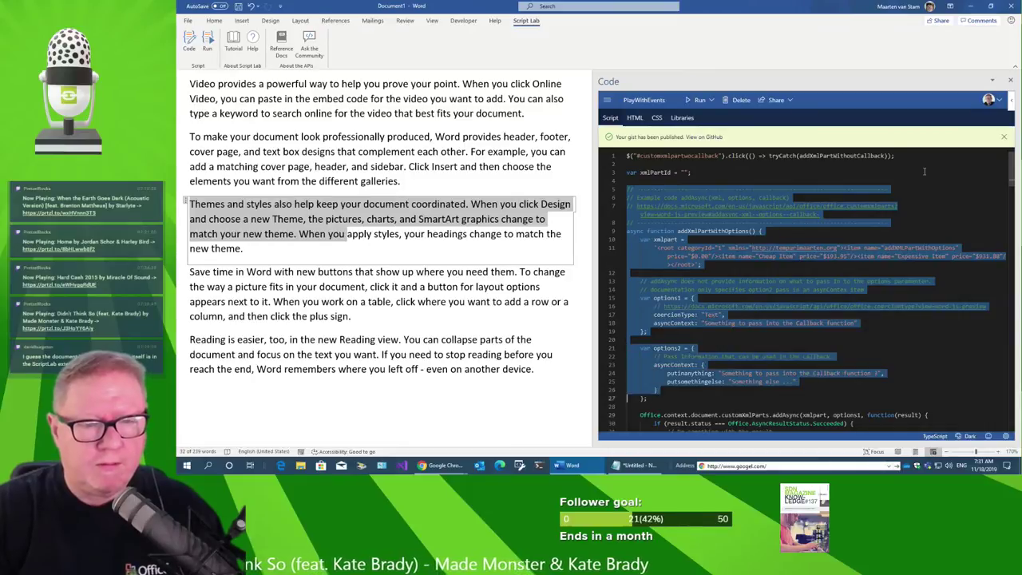
key("shift+Down")
key("shift+Down")
key("shift+Down")
key("shift+Down")
key("shift+Down")
key("shift+Down")
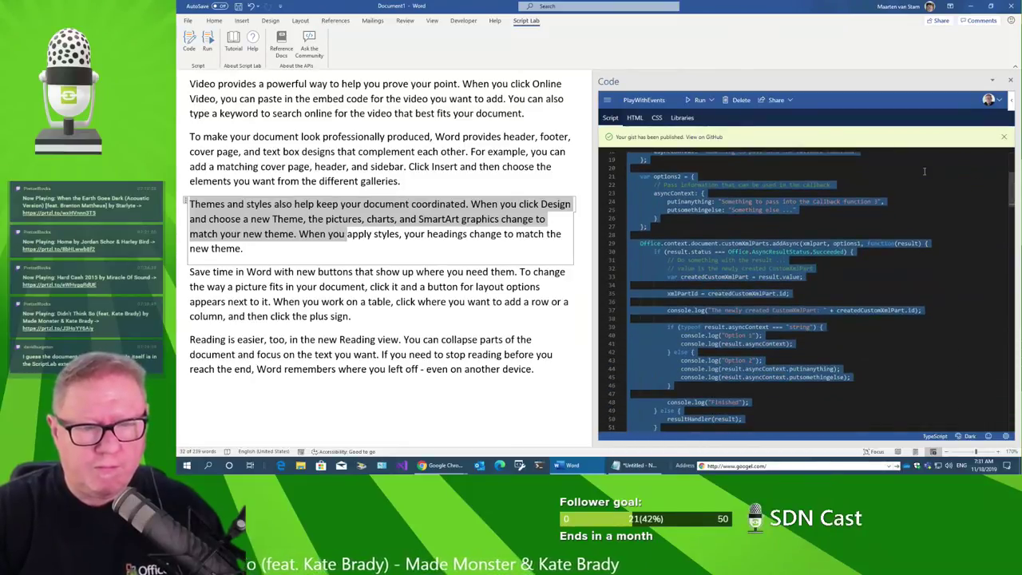
key("shift+Down")
key("shift+Down")
key("shift+Down")
key("shift+Down")
key("shift+Down")
key("shift+Down")
key("shift+Down")
key("shift+Down")
key("shift+Down")
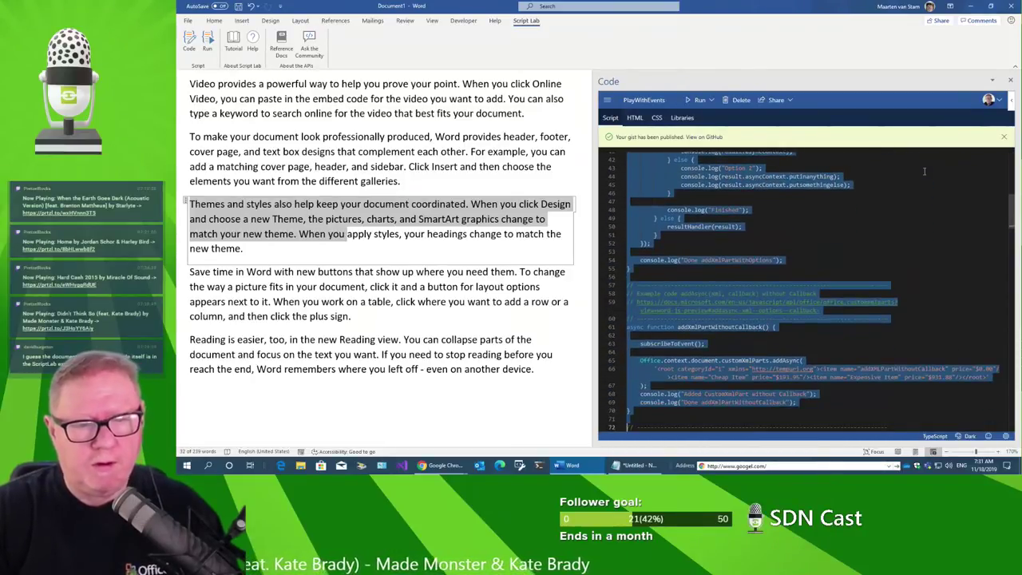
key("shift+Down")
key("shift+Down")
key("shift+Down")
key("shift+Up")
key("shift+Up")
key("shift+Up")
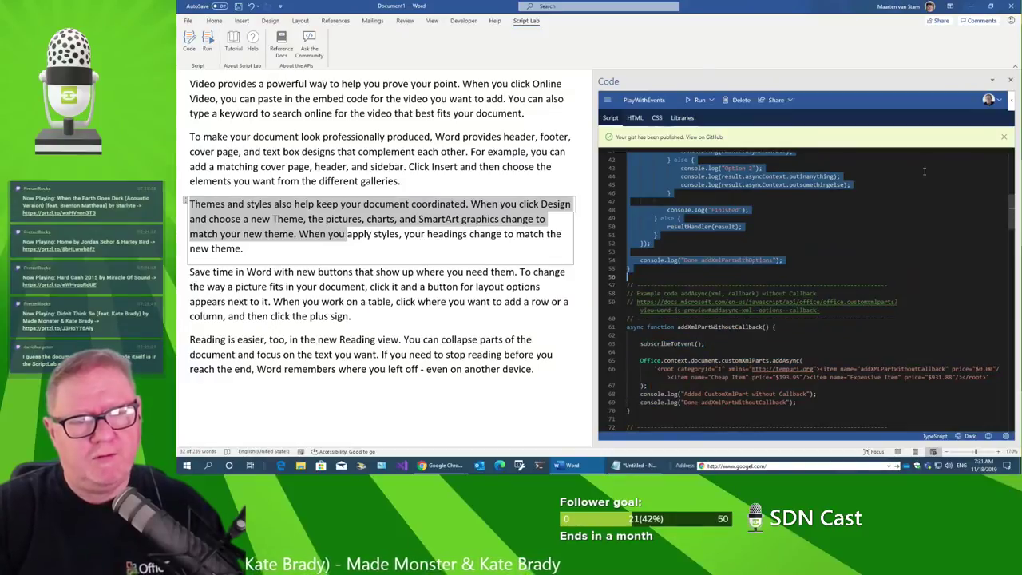
key("Delete")
Delete the write function together with its comment block.
key("Up")
key("Up")
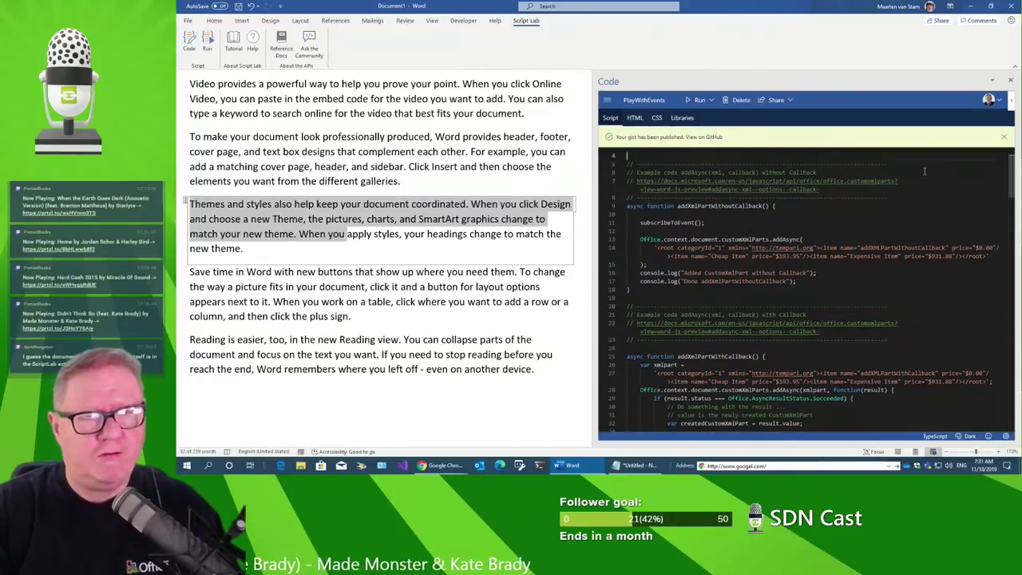
key("Up")
key("Up")
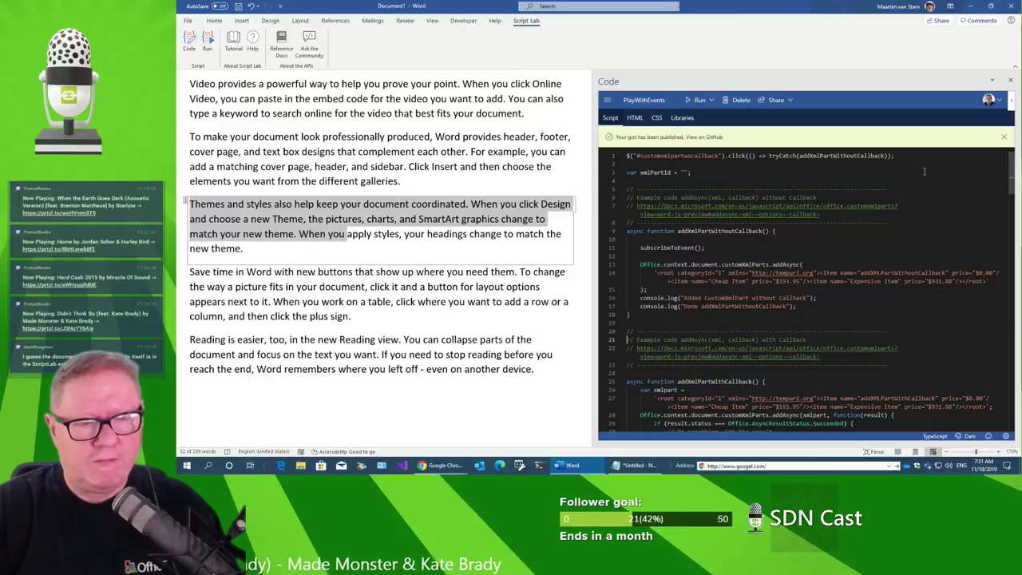
key("Down")
key("Down")
key("Down")
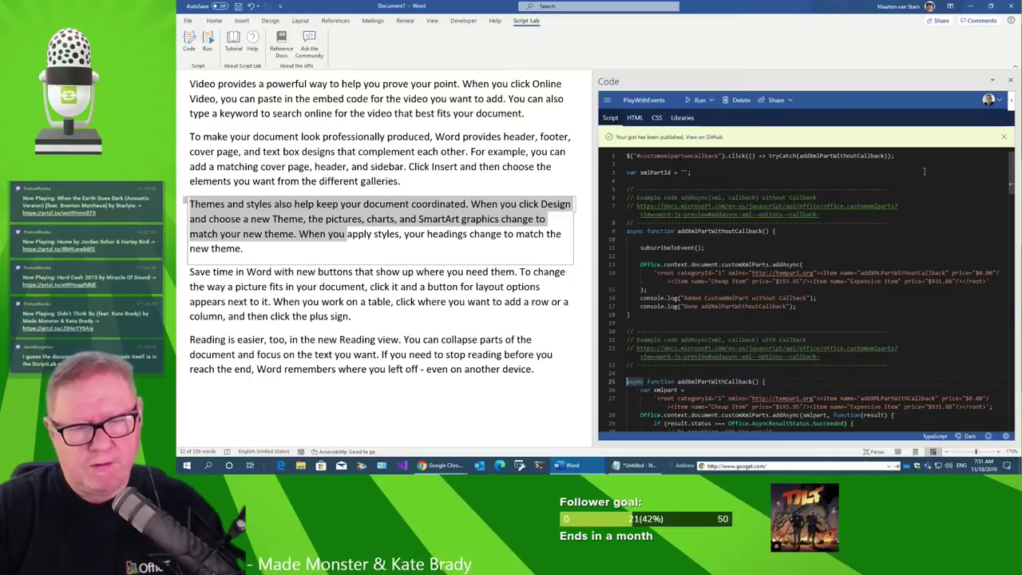
key("shift+Page_Down")
key("shift+Page_Down")
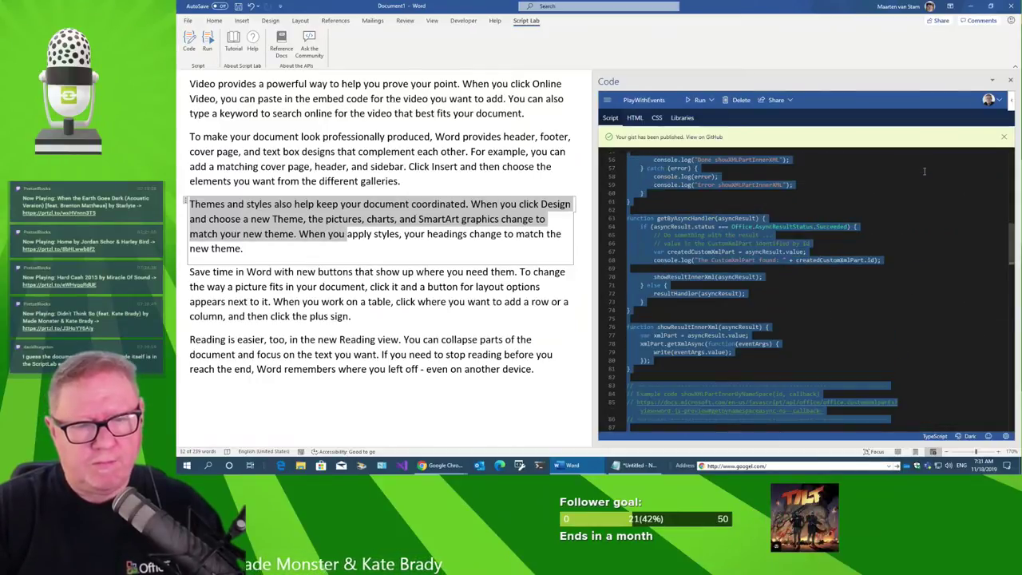
key("shift+Page_Down")
key("shift+Page_Down")
key("shift+Page_Down")
key("shift+Page_Down")
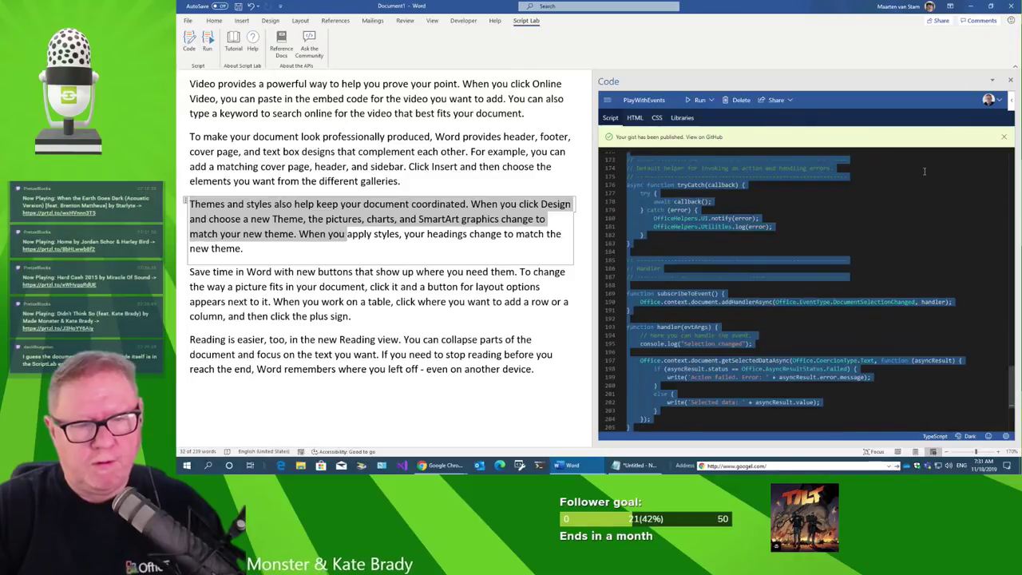
key("shift+Up")
key("shift+Up")
key("shift+Up")
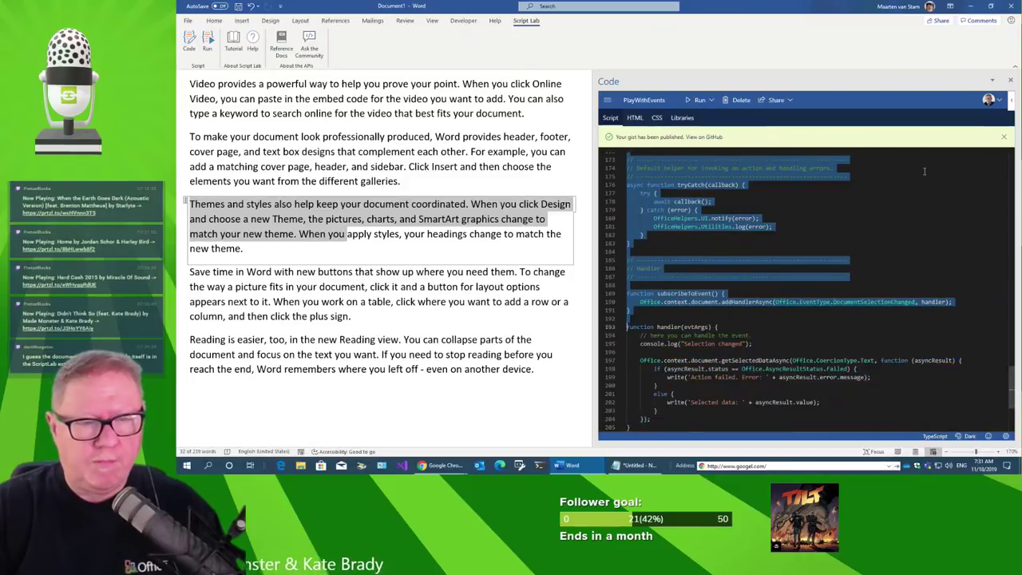
key("shift+Up")
key("shift+Up")
key("shift+Up")
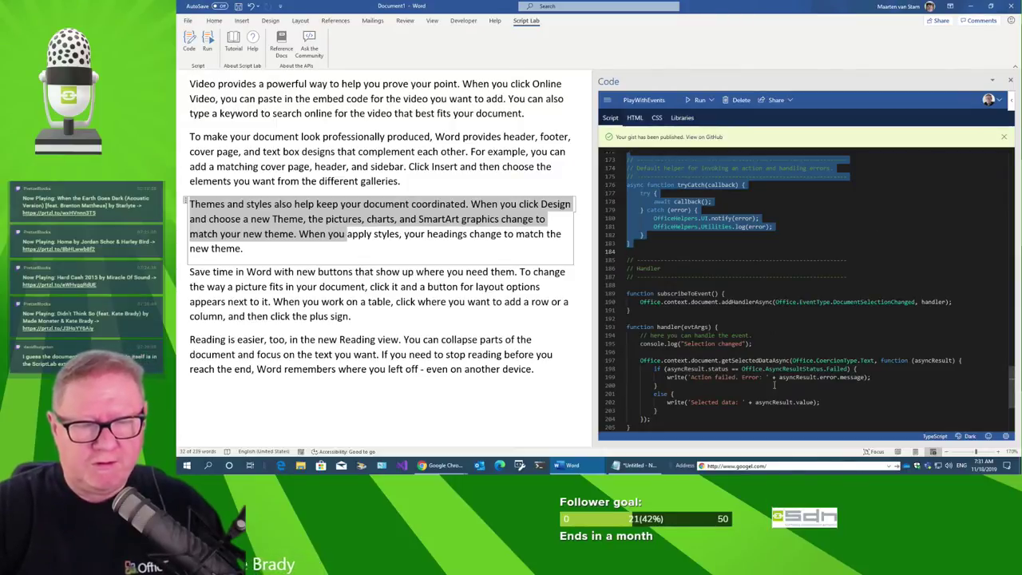
left_click(673, 384)
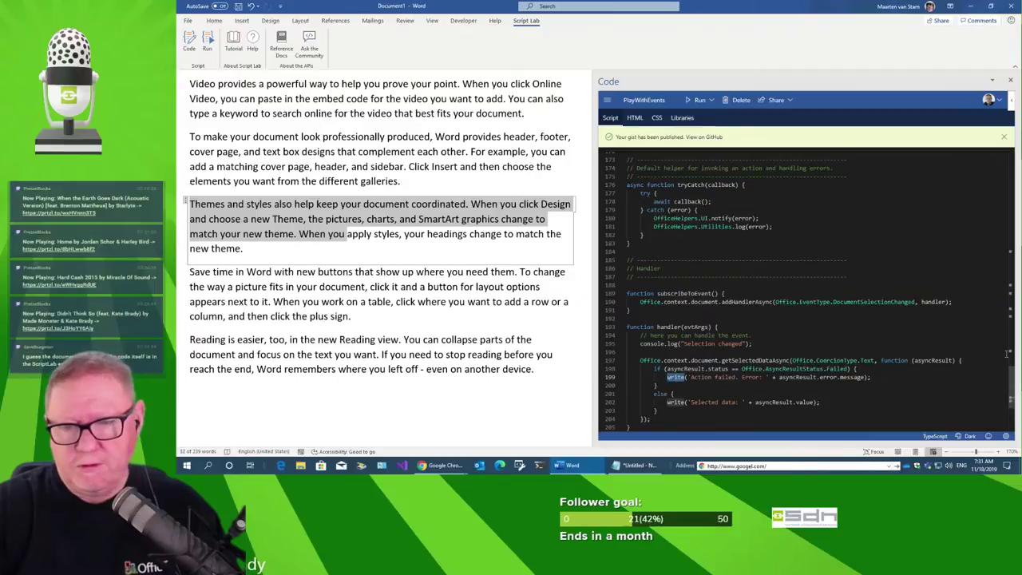
scroll(1009, 357, "up", 5)
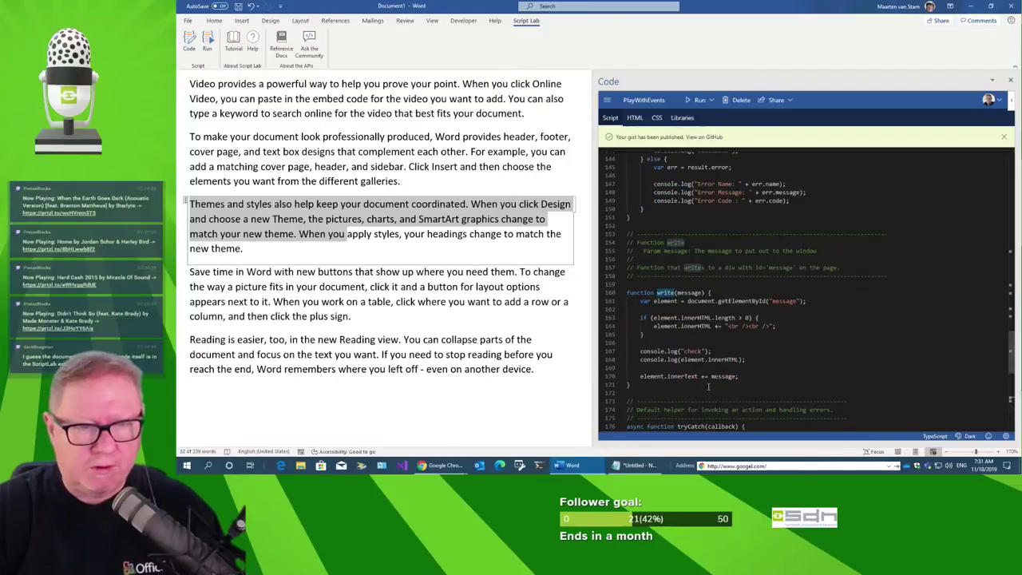
left_click_drag(632, 386, 613, 237)
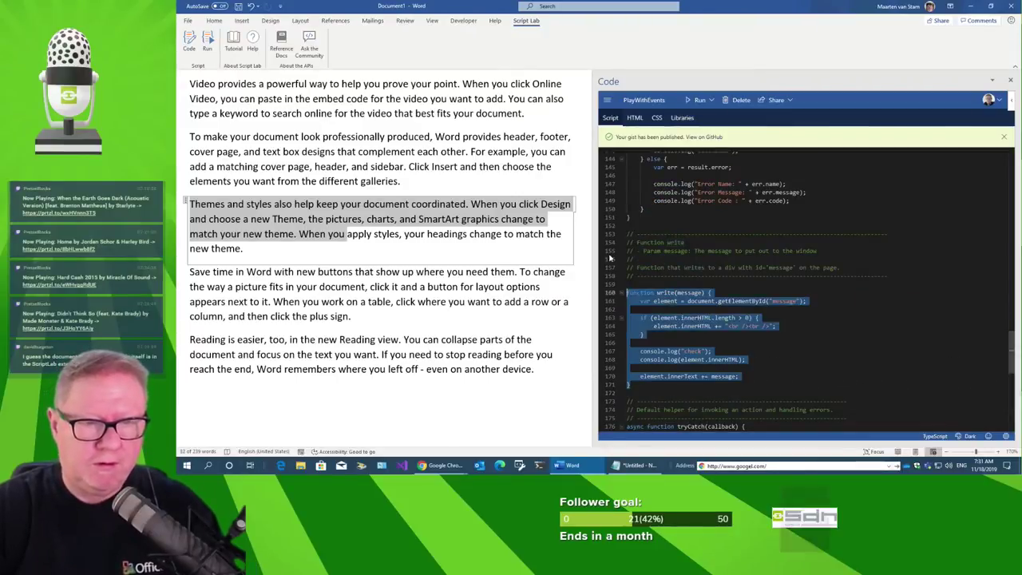
key("Delete")
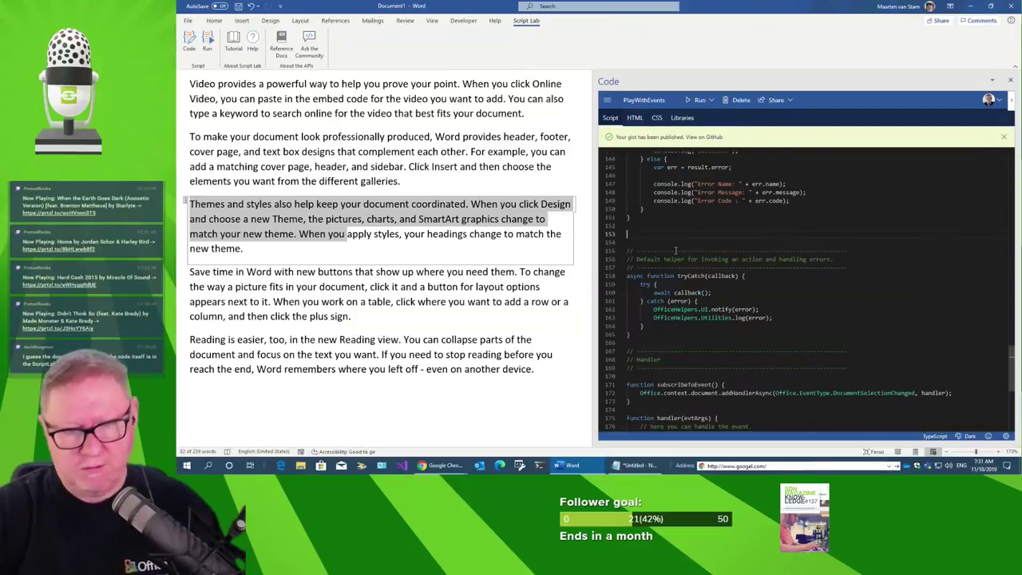
Review the remaining script and highlight every use of resultHandler.
scroll(675, 251, "down", 4)
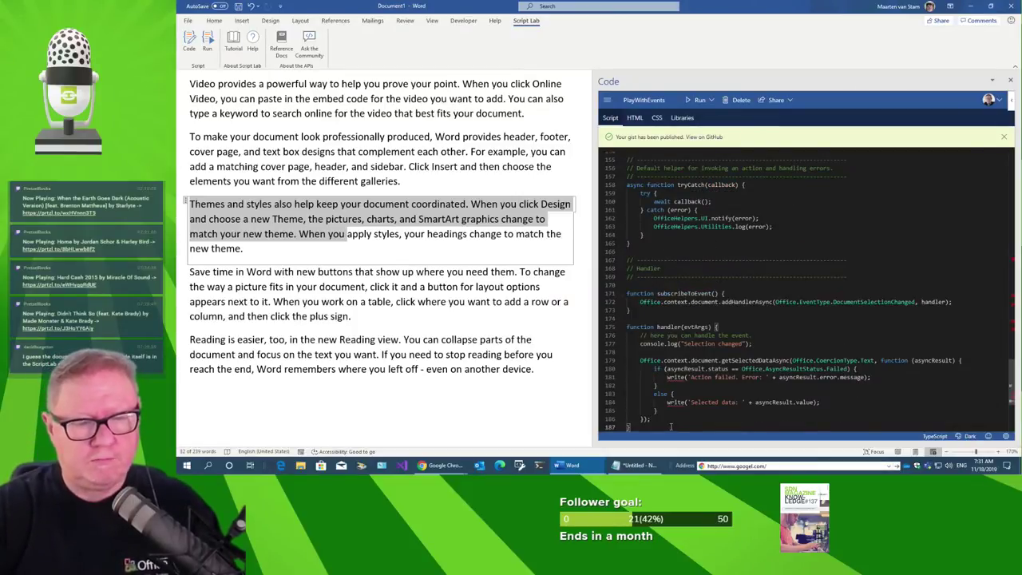
scroll(670, 427, "down", 6)
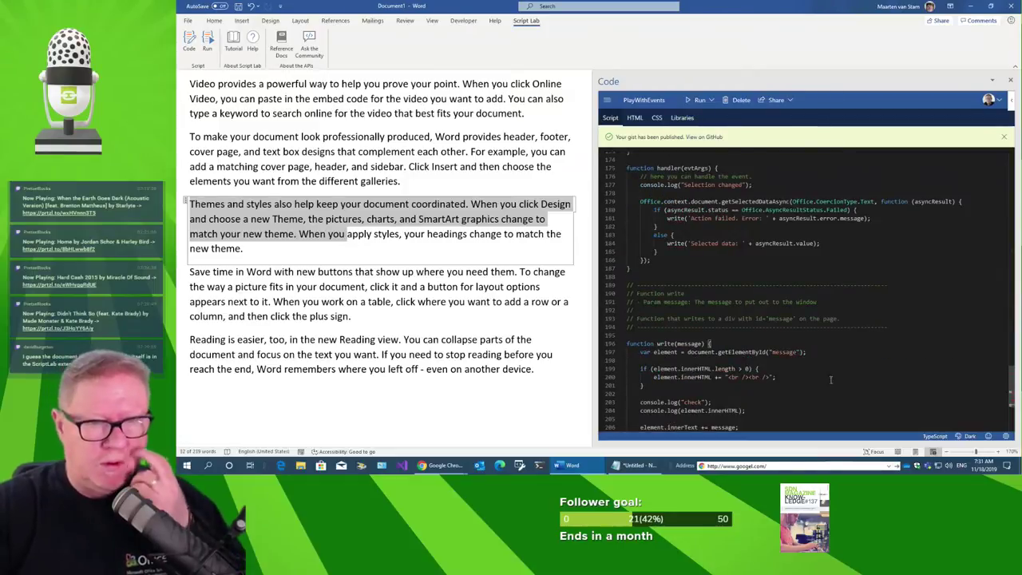
scroll(830, 380, "up", 3)
scroll(806, 351, "up", 2)
scroll(780, 329, "up", 2)
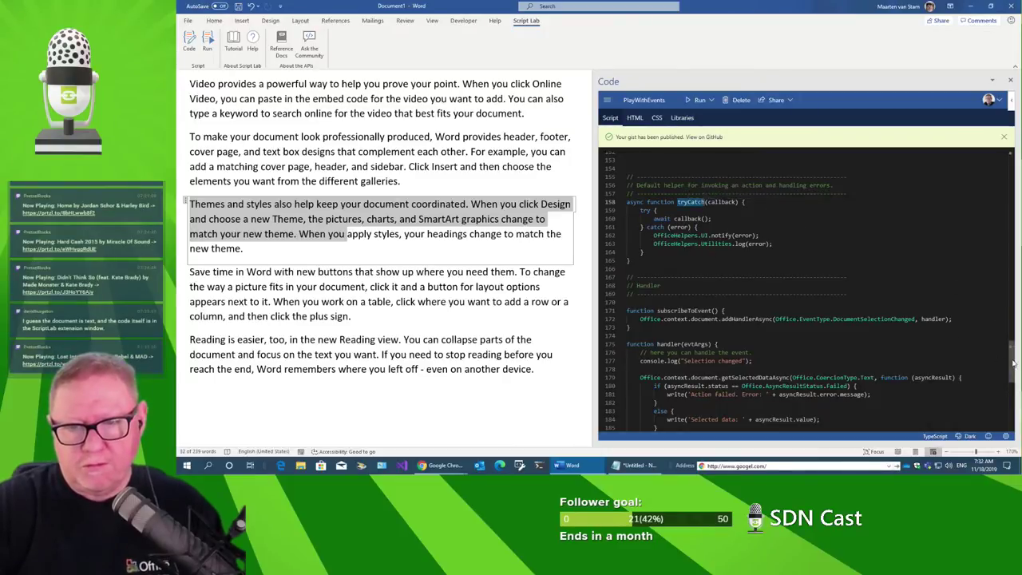
scroll(1008, 234, "up", 4)
left_click(1015, 152)
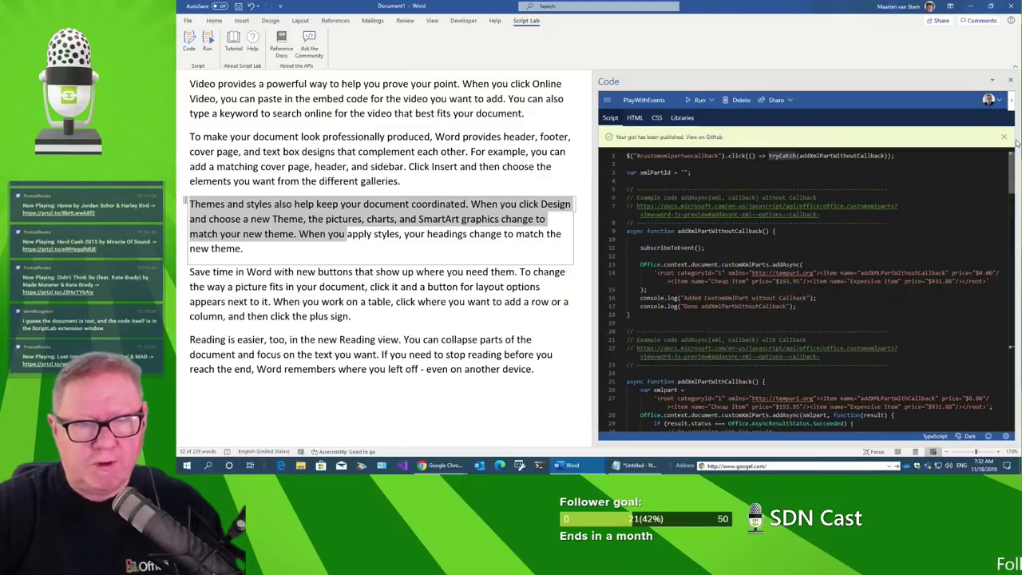
mouse_move(1015, 143)
left_mouse_down()
mouse_move(994, 385)
mouse_move(988, 340)
left_mouse_up()
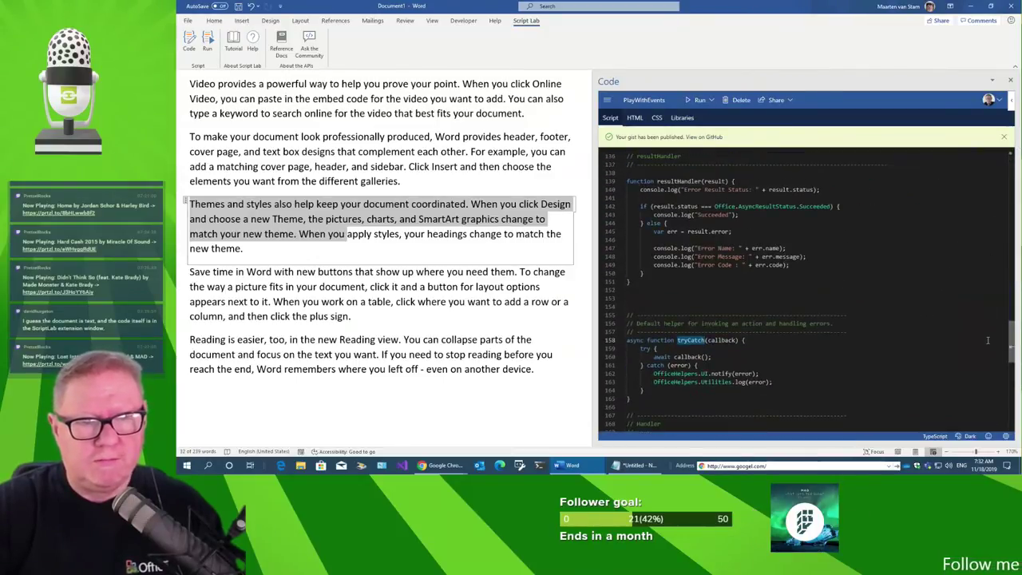
left_click_drag(988, 340, 987, 327)
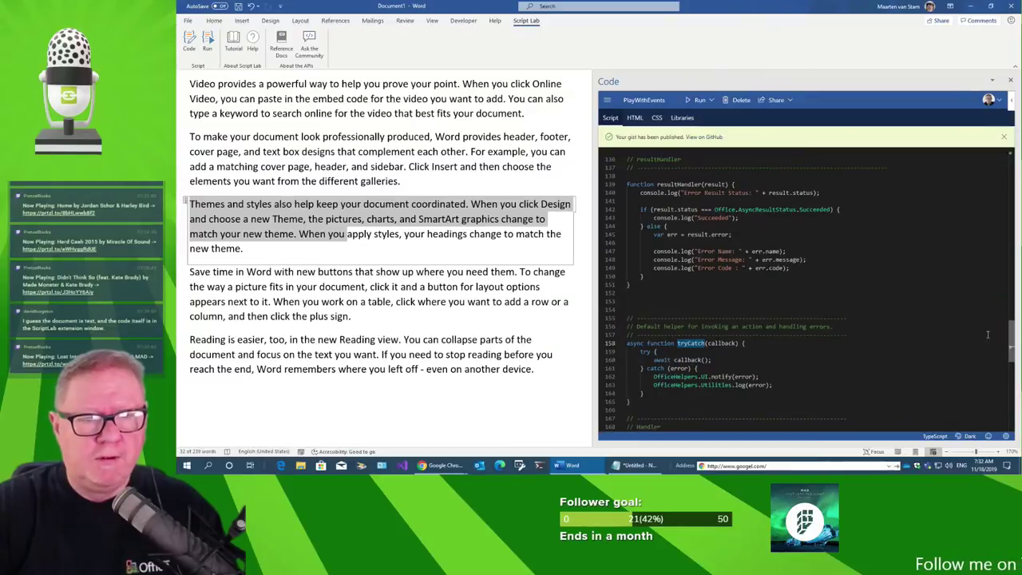
double_click(683, 268)
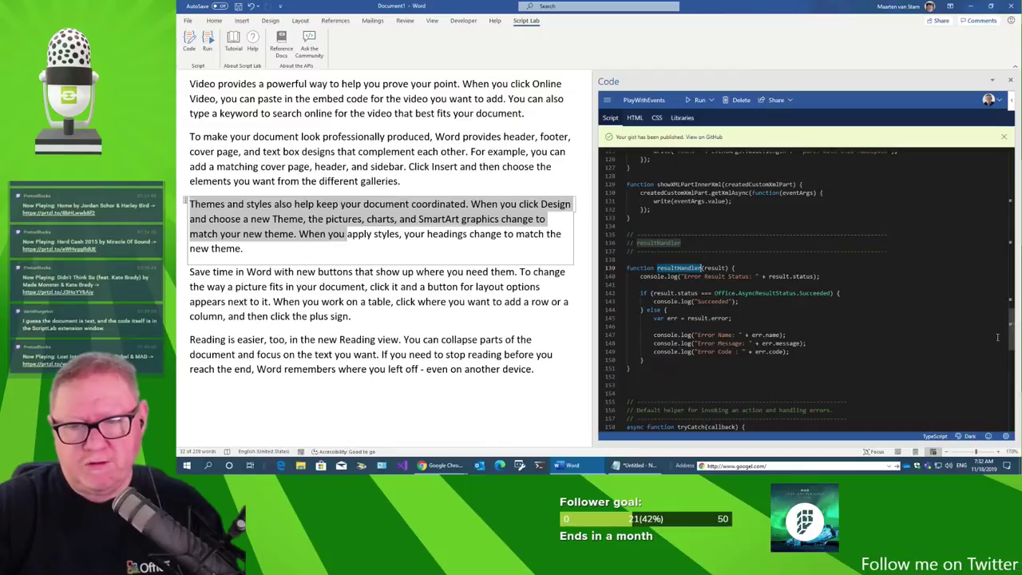
left_click_drag(1010, 328, 1009, 182)
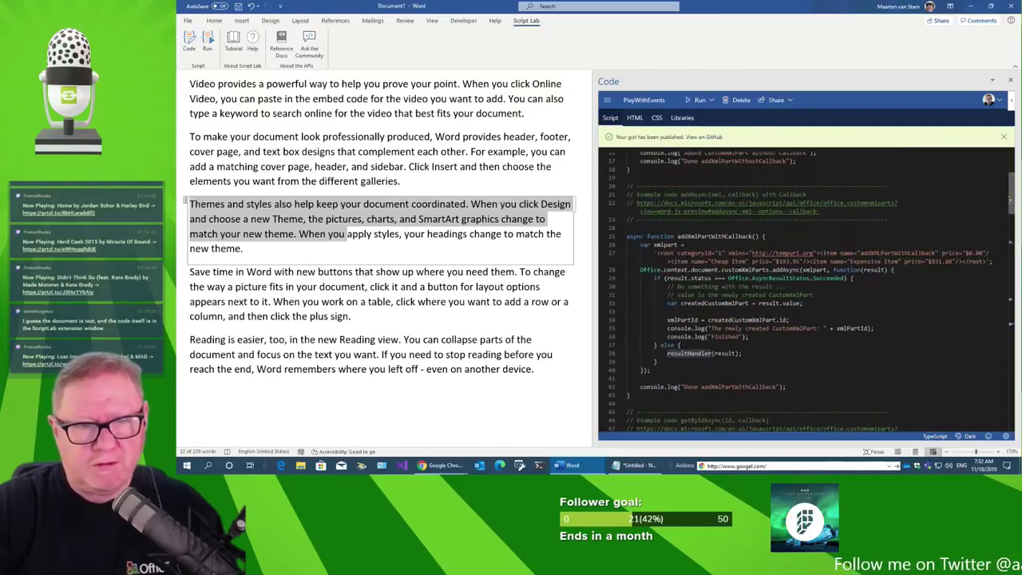
scroll(1007, 192, "up", 2)
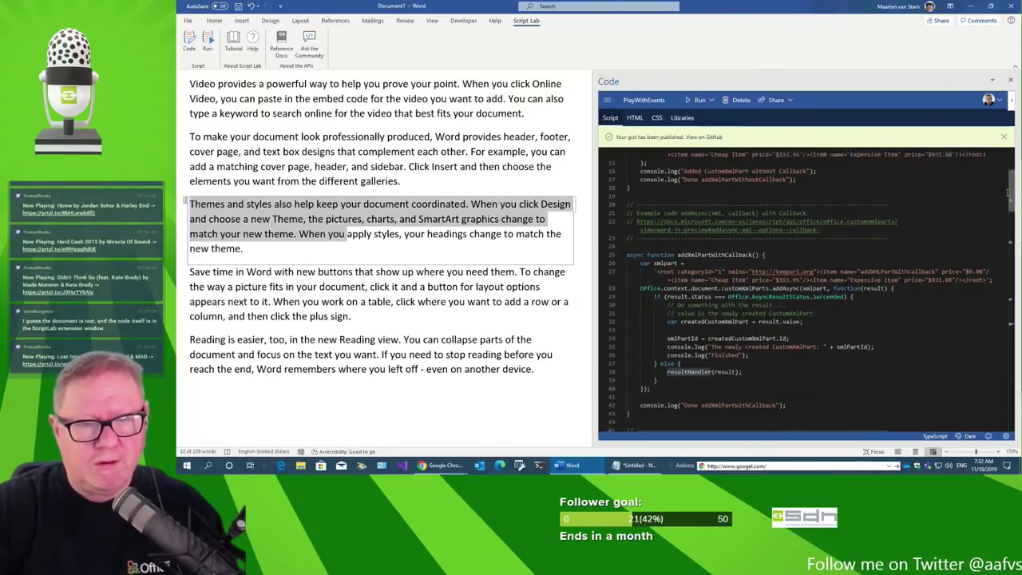
mouse_move(1008, 191)
left_mouse_down()
mouse_move(1010, 176)
mouse_move(1019, 336)
mouse_move(1008, 318)
left_mouse_up()
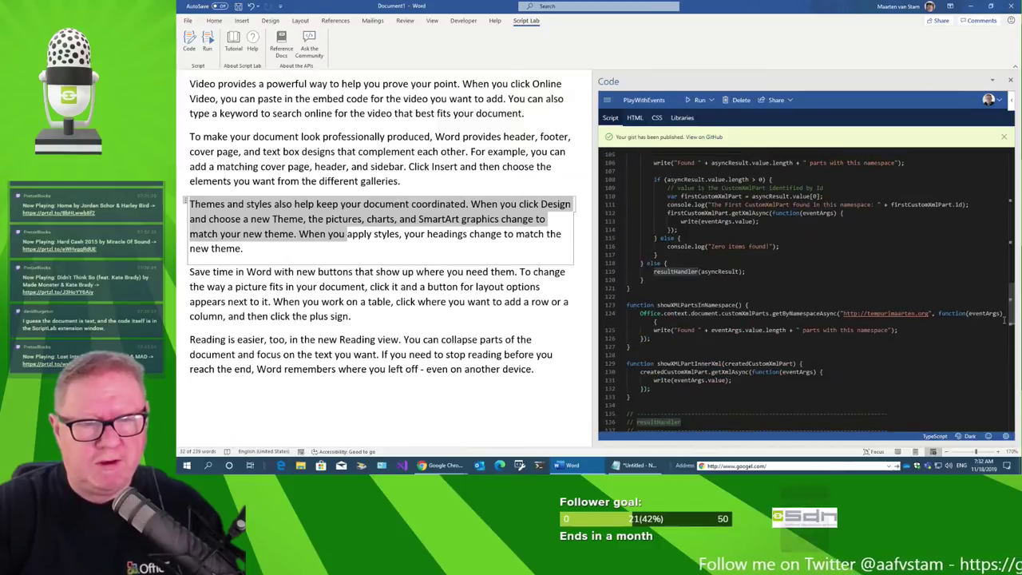
Delete the showXMLPartsInNamespace and showXMLPartInnerXml functions, then select getByNamespaceAsyncHandler.
left_click(664, 395)
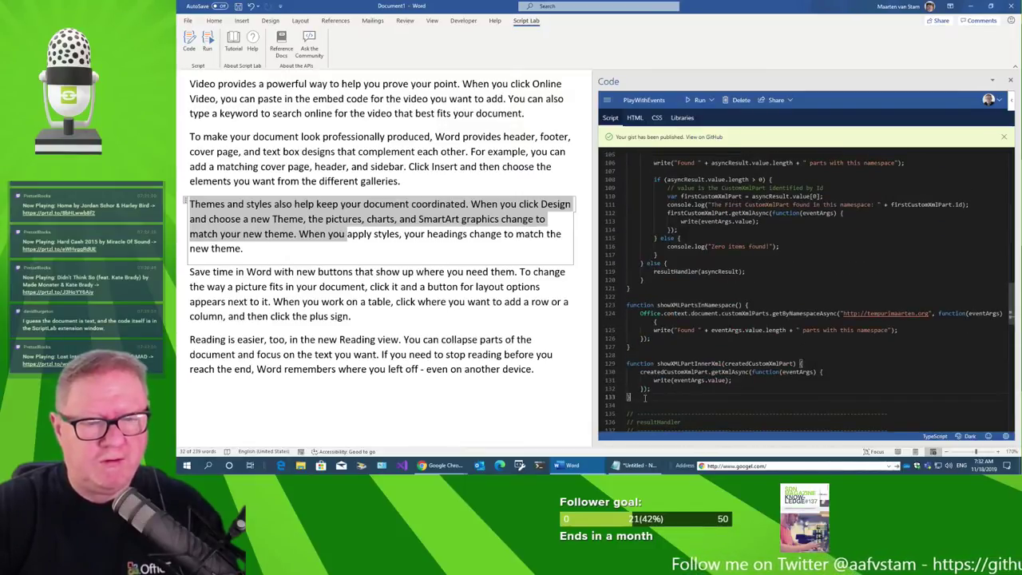
left_click_drag(644, 397, 615, 306)
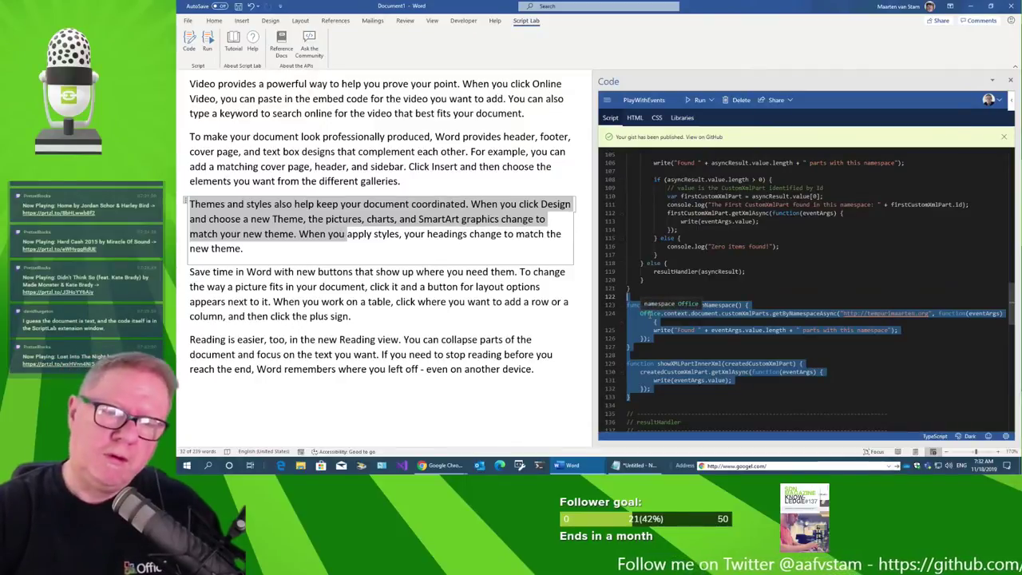
key("Delete")
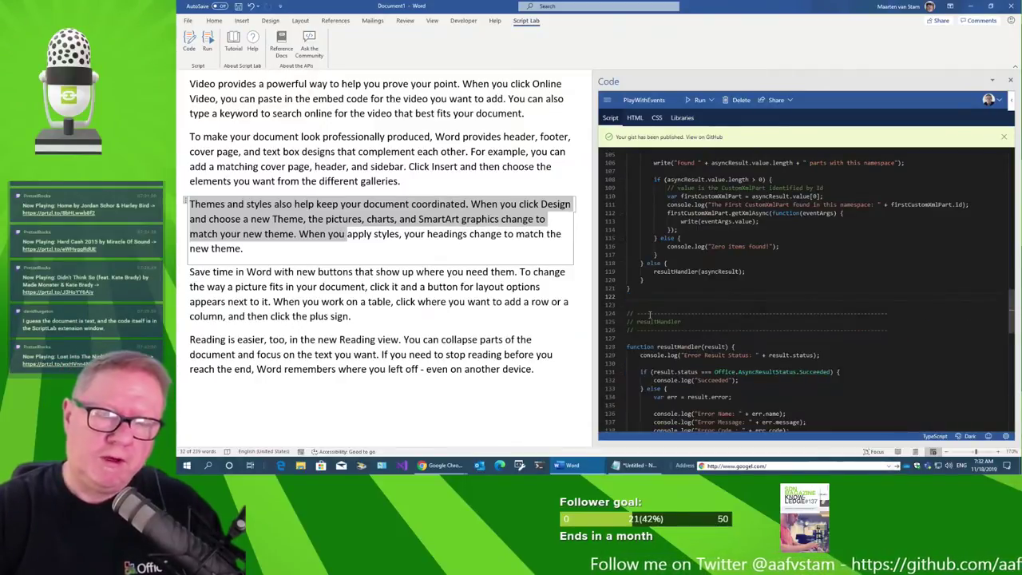
scroll(650, 314, "up", 3)
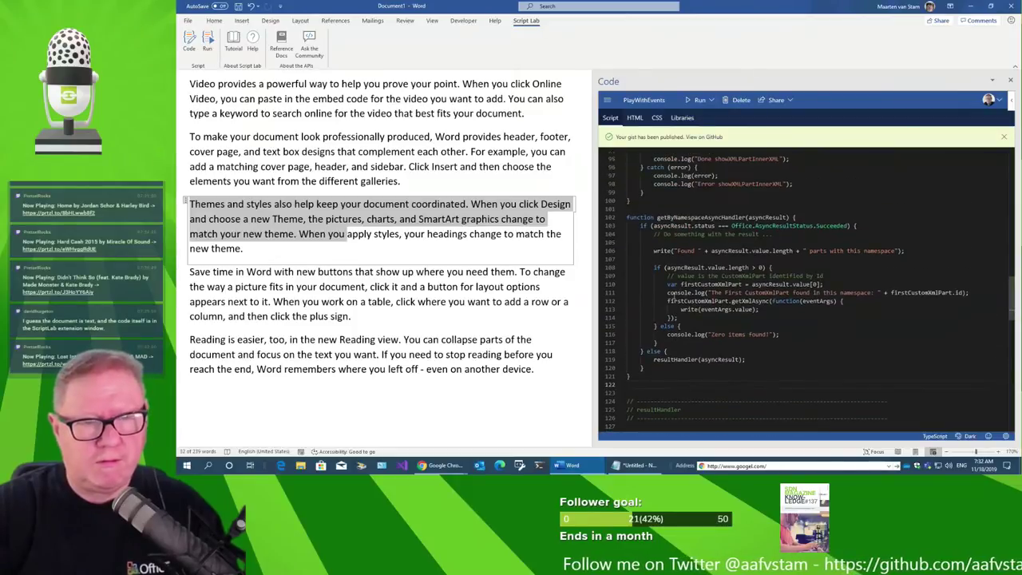
left_click(630, 211, "shift")
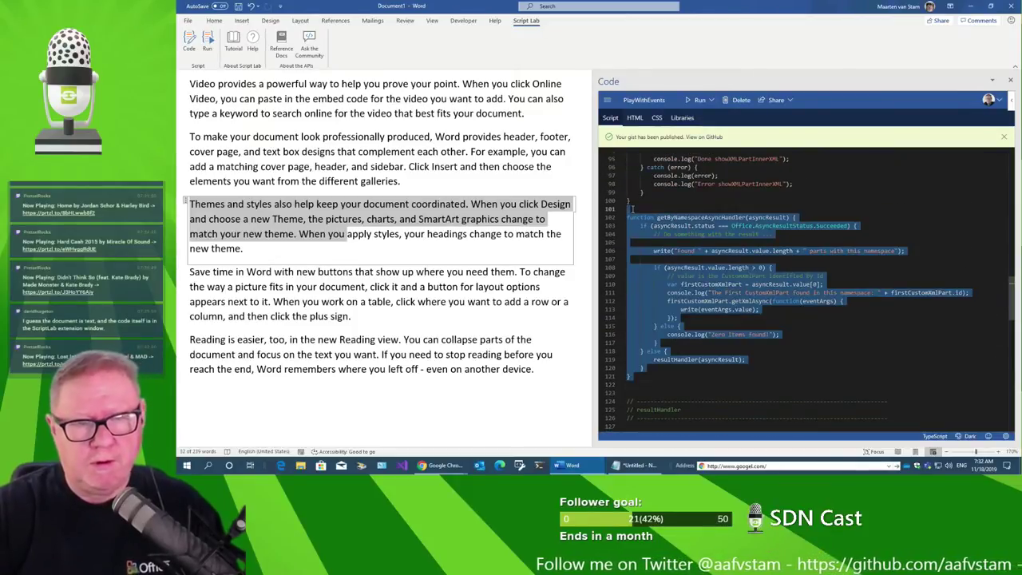
Delete the getByNamespaceAsyncHandler and showXMLPartInnerByNameSpace functions.
key("Delete")
scroll(631, 209, "up", 4)
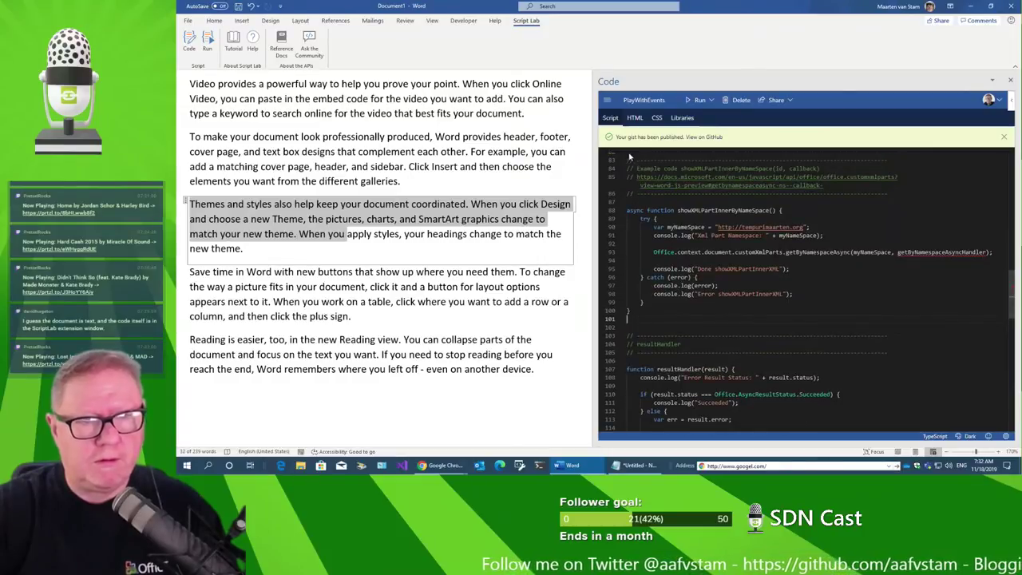
left_click(628, 154, "shift")
key("Delete")
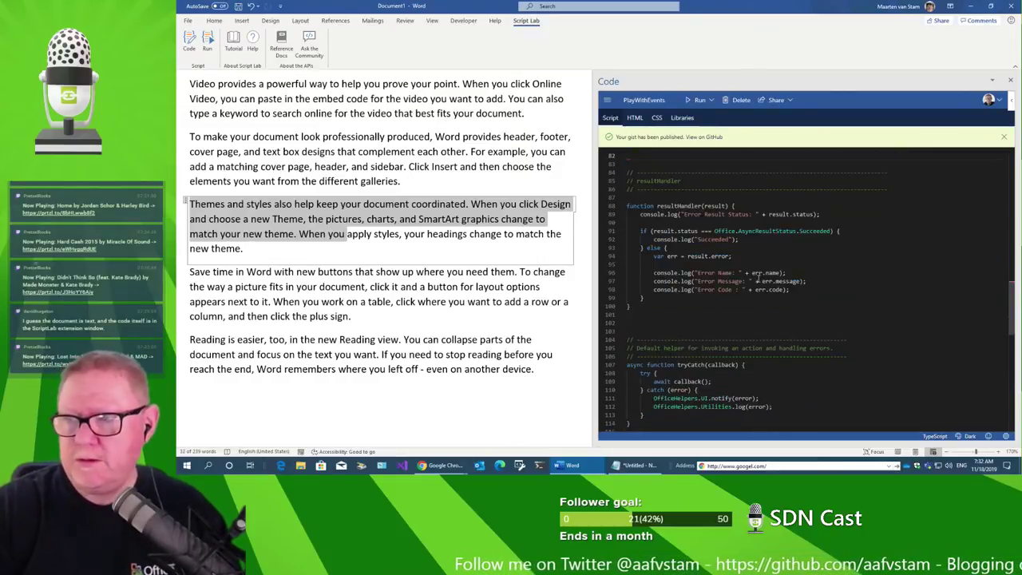
Delete the by-ID XML part functions and the leftover blank lines.
scroll(755, 295, "up", 2)
scroll(750, 316, "up", 2)
scroll(745, 337, "up", 3)
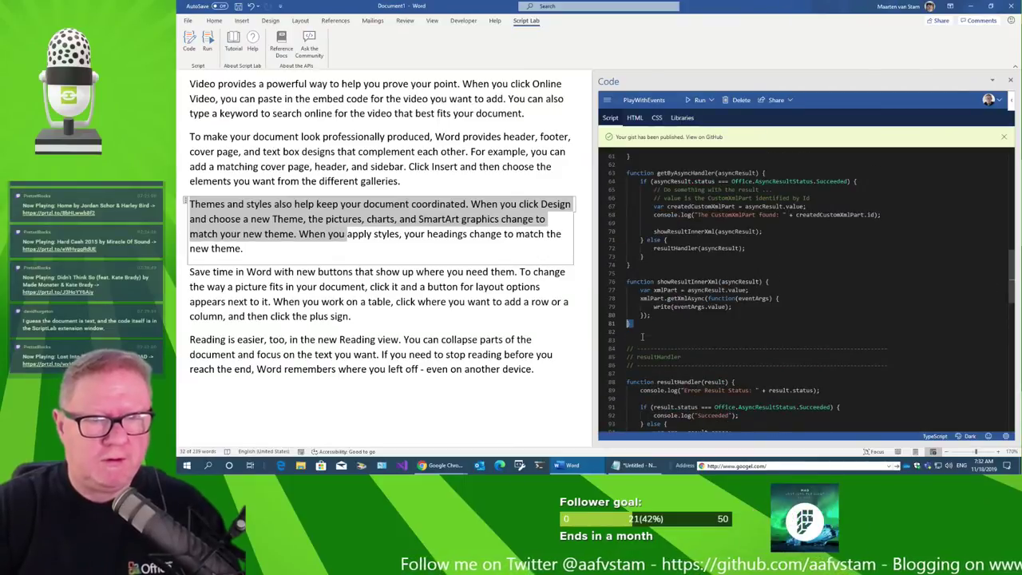
key("shift+Up")
key("shift+Up")
key("shift+Up")
key("shift+Up")
key("shift+Up")
key("shift+Up")
key("shift+Up")
key("shift+Up")
key("shift+Up")
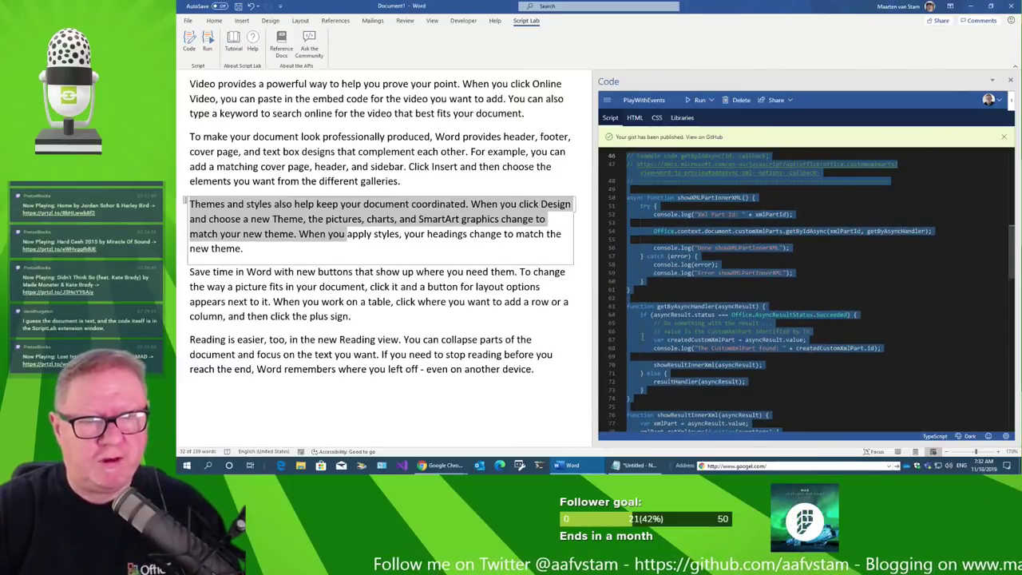
key("shift+Up")
key("shift+Up")
key("Delete")
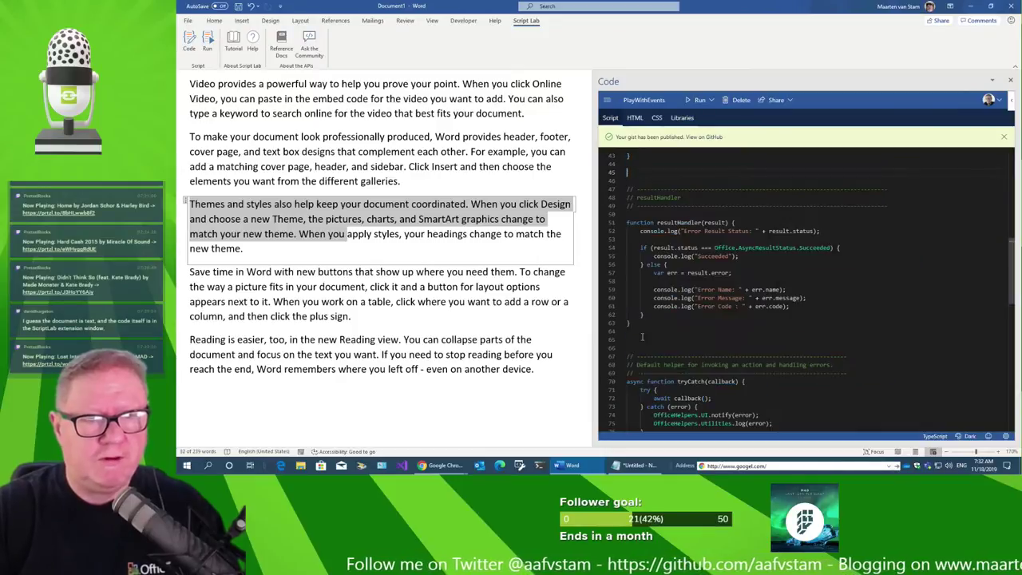
key("Delete")
key("Delete")
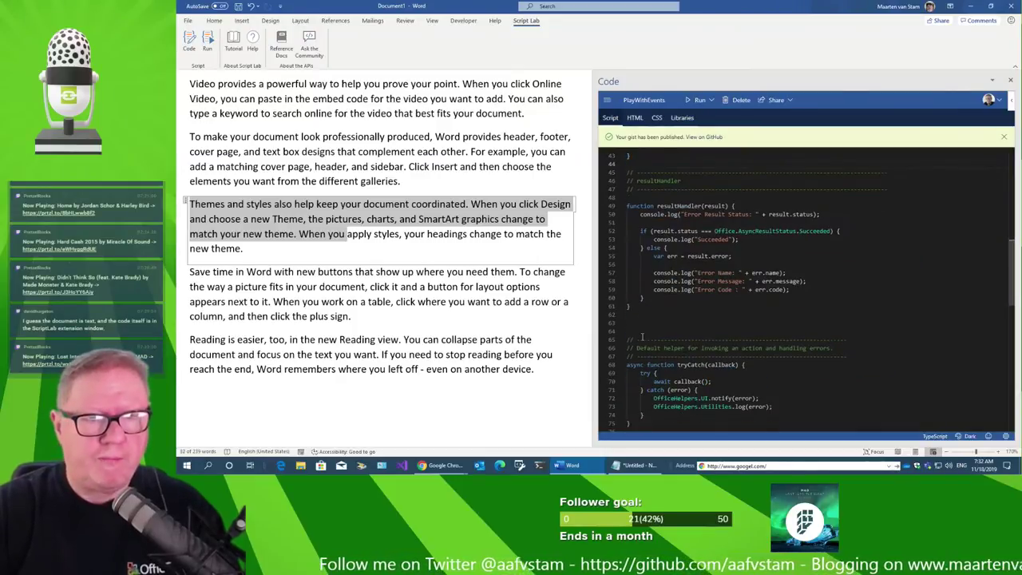
Delete the addXmlPartWithCallback function below addXmlPartWithoutCallback.
key("Up")
key("Up")
key("Up")
key("Up")
key("Up")
key("Up")
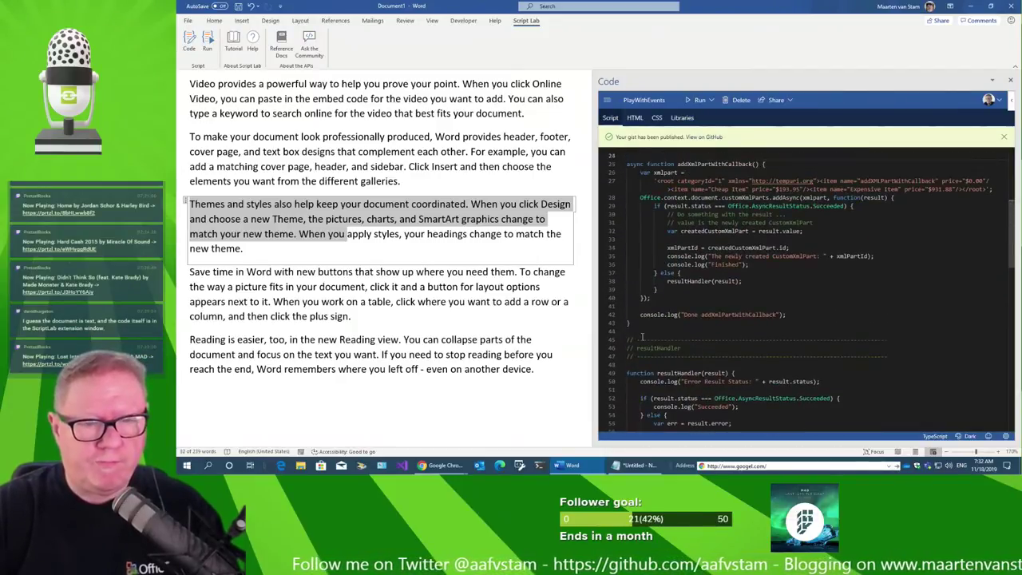
key("Up")
key("Up")
key("Up")
key("Up")
key("Up")
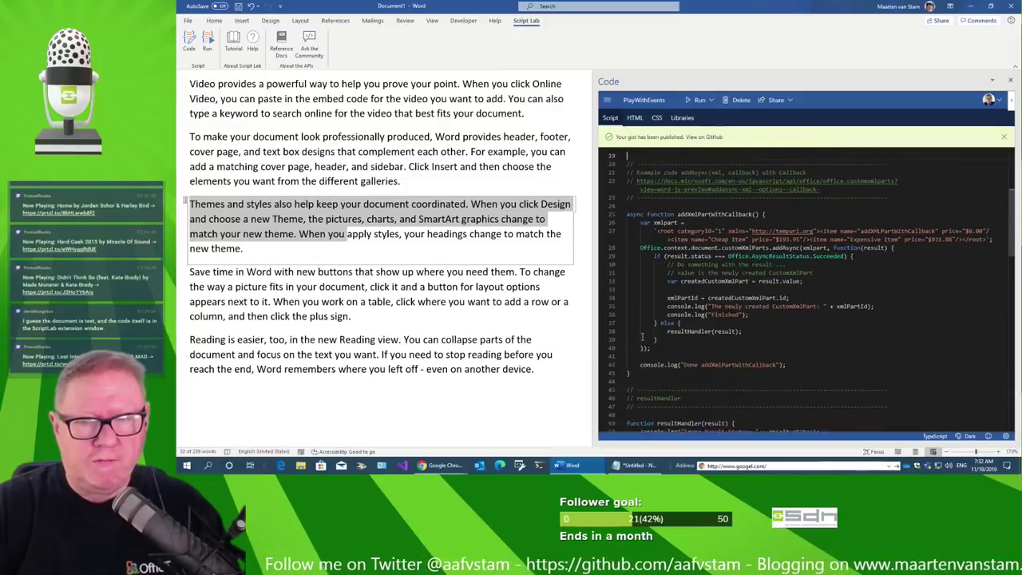
key("Up")
key("Up")
key("Up")
key("Up")
key("Up")
key("Up")
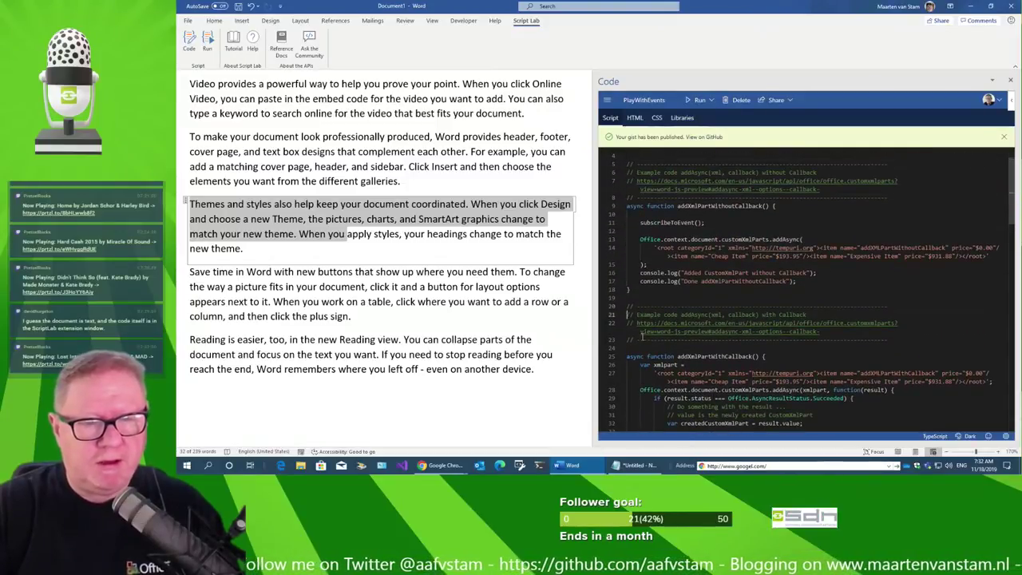
key("Up")
key("Up")
key("Up")
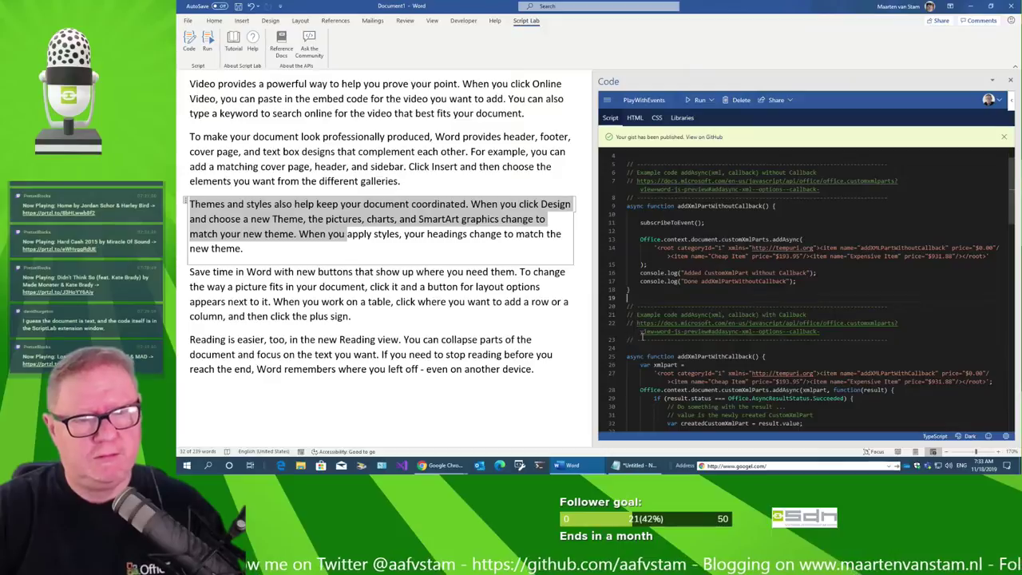
key("shift+Down")
key("shift+Down")
key("shift+Down")
key("shift+Down")
key("shift+Down")
key("shift+Down")
key("shift+Down")
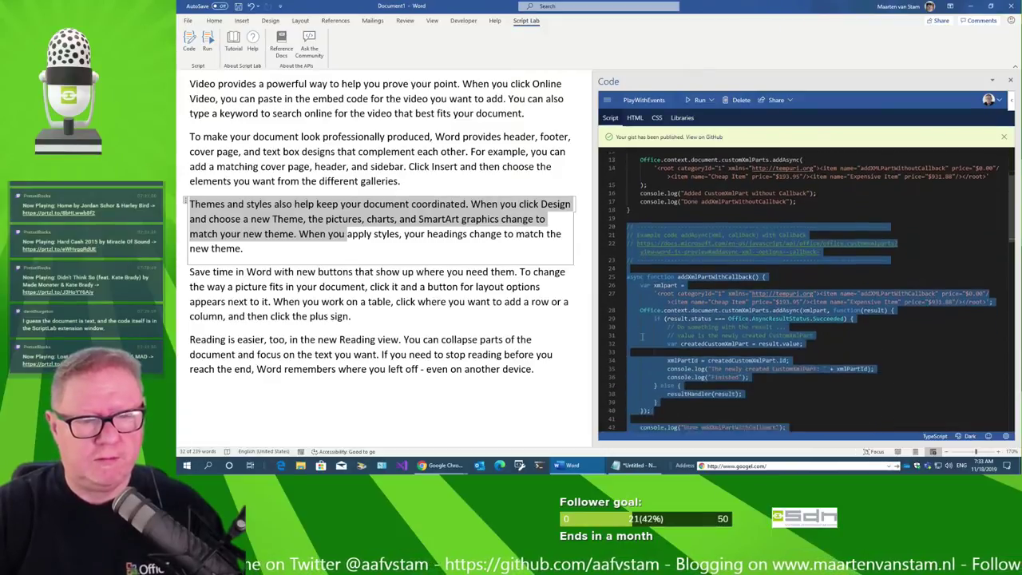
key("shift+Down")
key("shift+Down")
key("shift+Down")
key("shift+Down")
key("shift+Down")
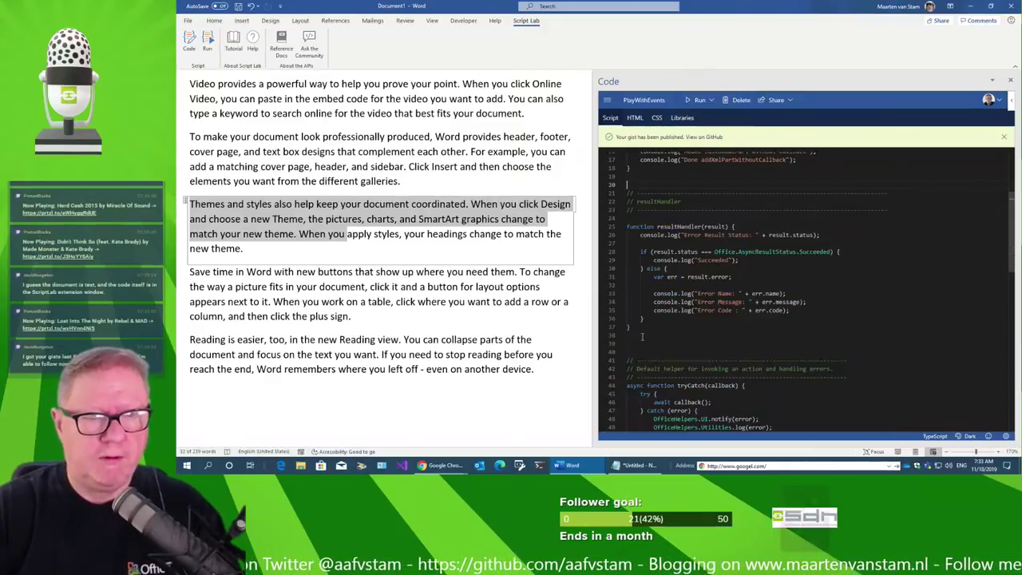
key("Delete")
Highlight every use of addXmlPartWithoutCallback in the script.
scroll(642, 337, "up", 4)
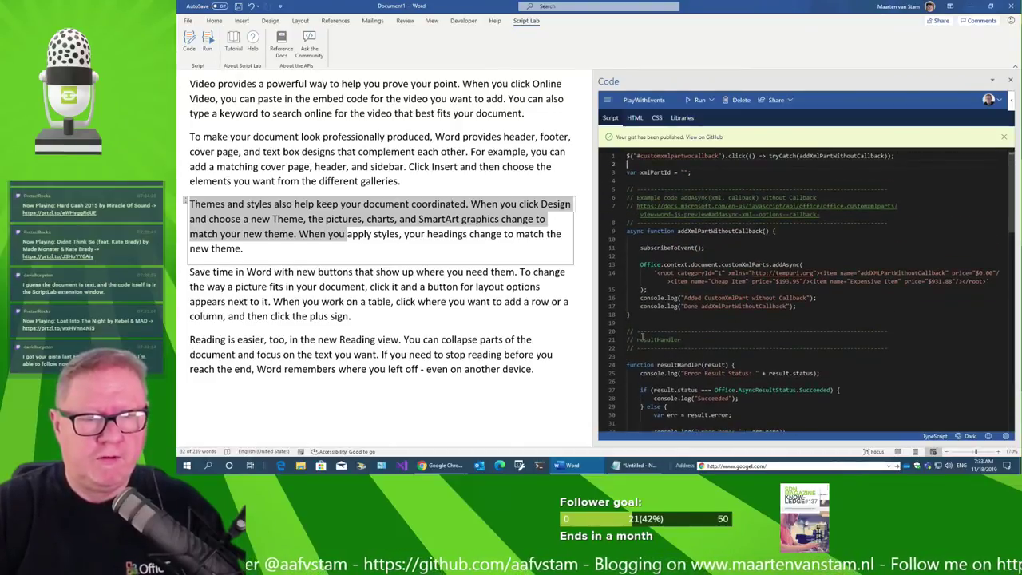
key("Down")
key("Down")
key("Down")
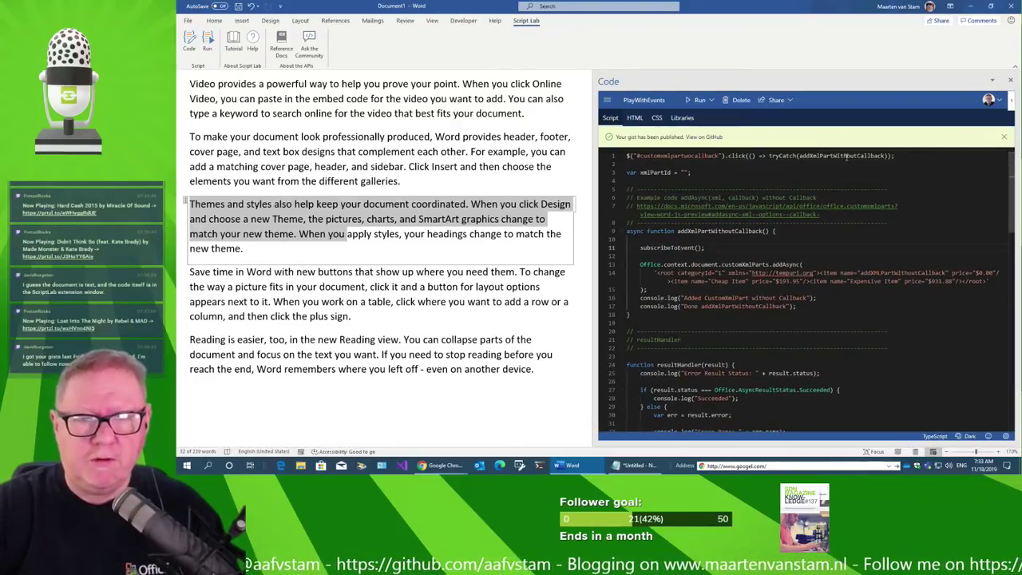
double_click(846, 156)
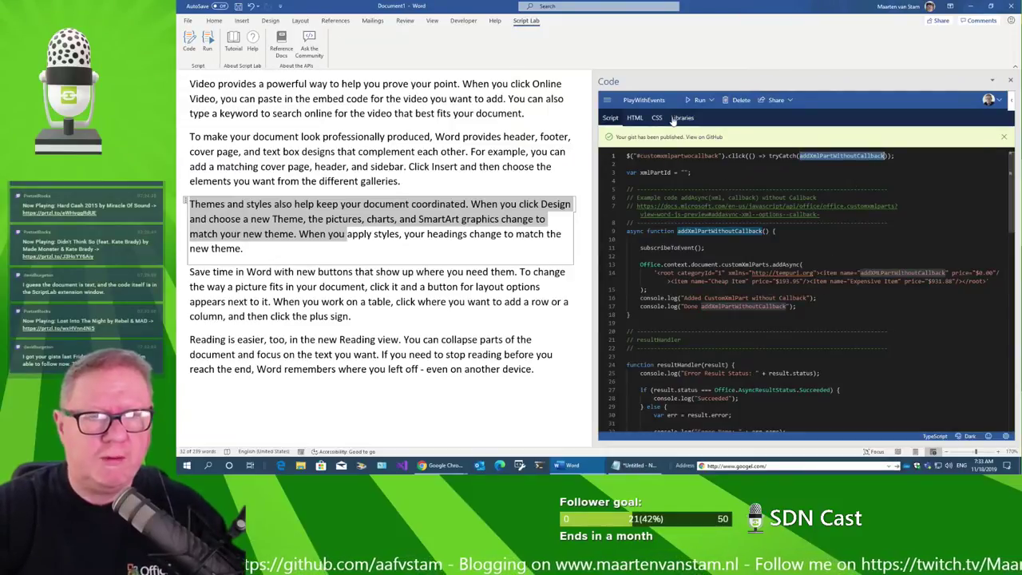
In the HTML, delete the with-options button and buttons 3–7, then remove the empty line.
left_click(639, 119)
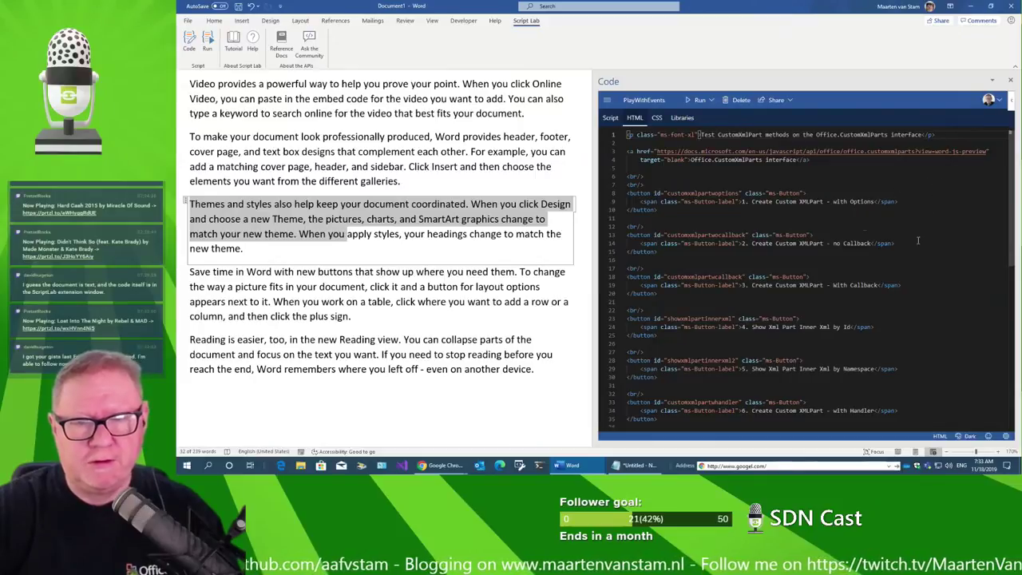
left_click(687, 185)
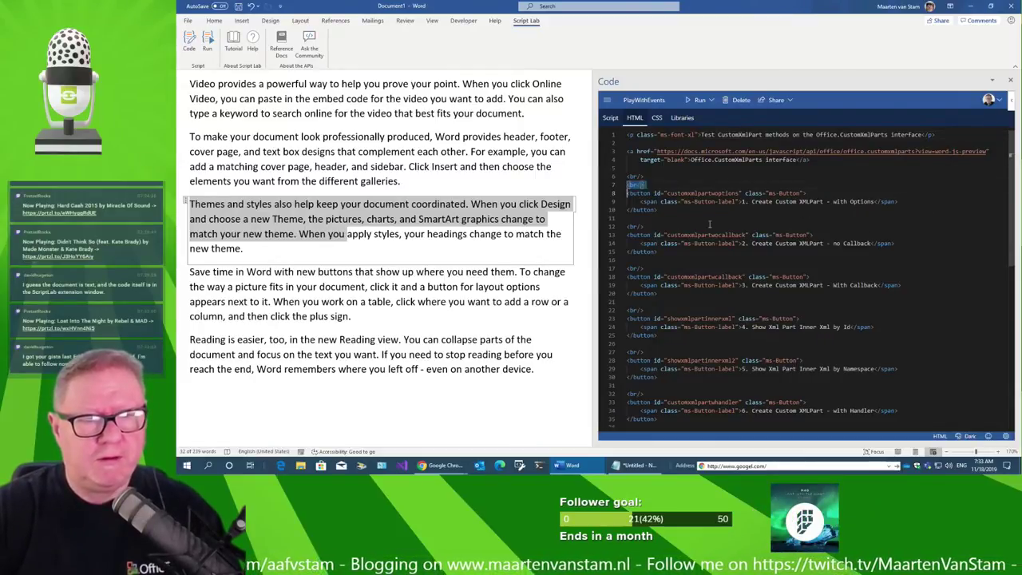
key("shift+Down")
key("shift+Down")
key("shift+Down")
key("Delete")
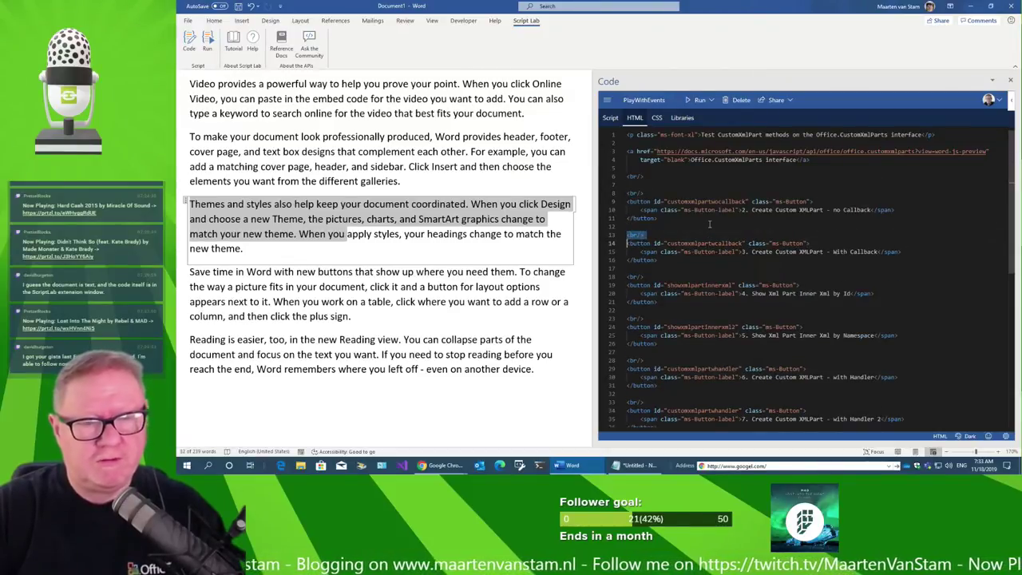
key("shift+Down")
key("shift+Down")
key("shift+Down")
key("shift+Down")
key("shift+Down")
key("shift+Down")
key("shift+Down")
key("shift+Down")
key("shift+Down")
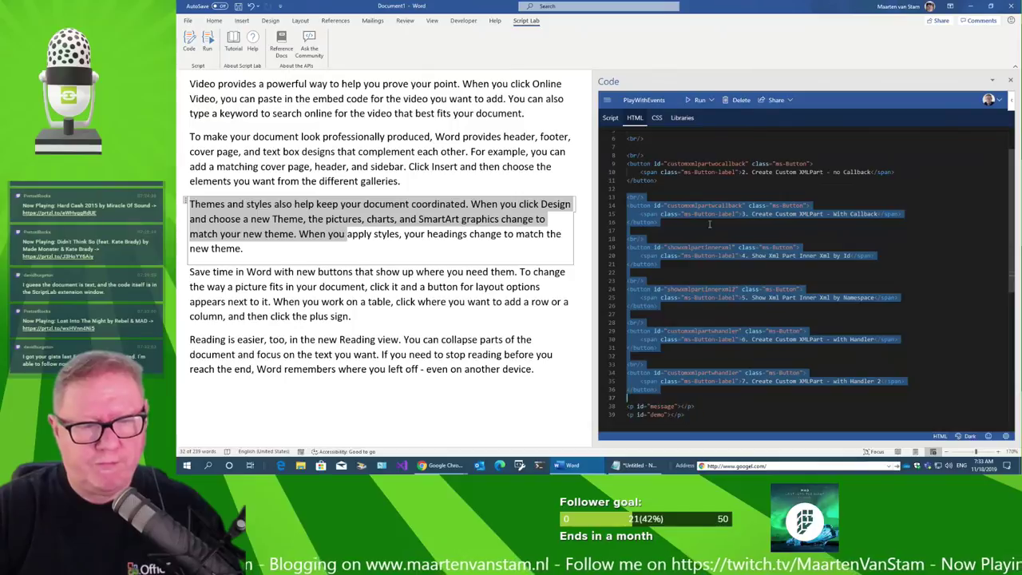
key("Delete")
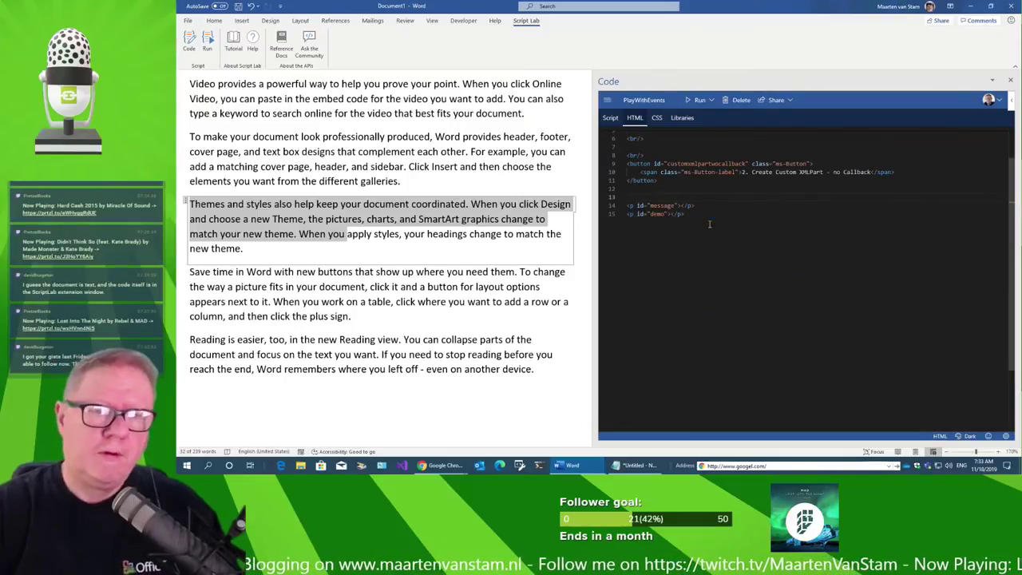
key("ctrl+Home")
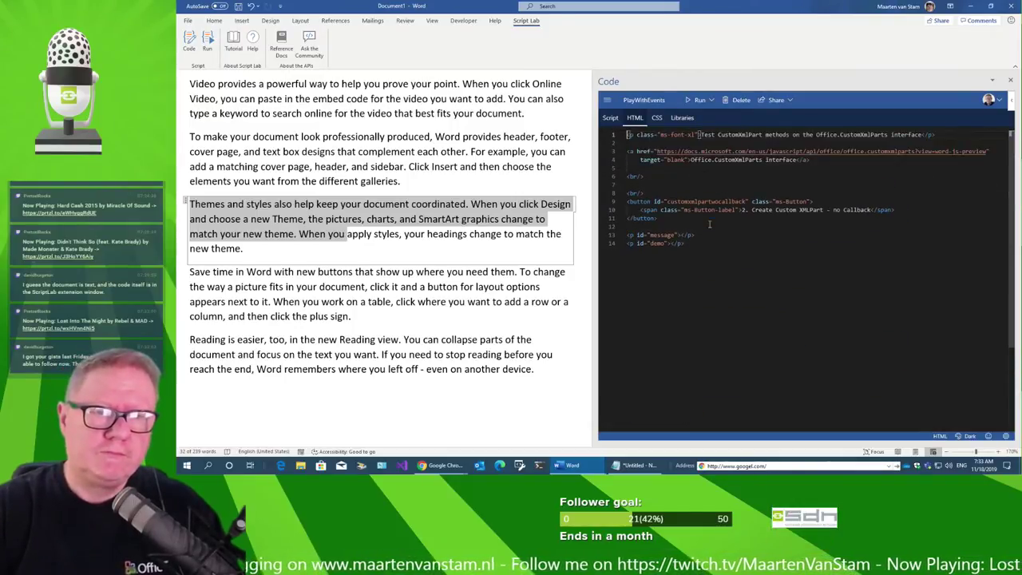
key("Down")
key("Down")
key("Down")
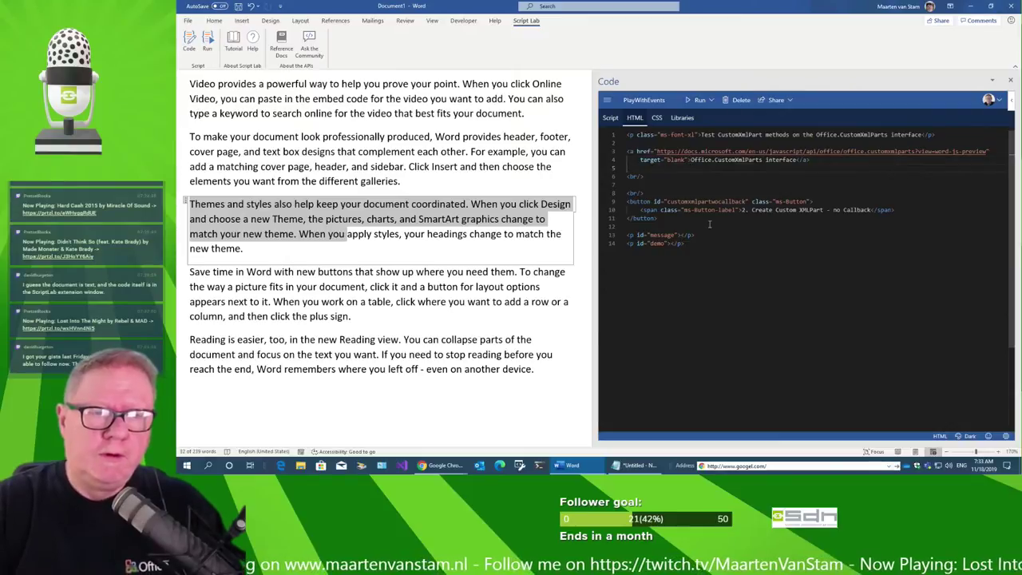
key("Delete")
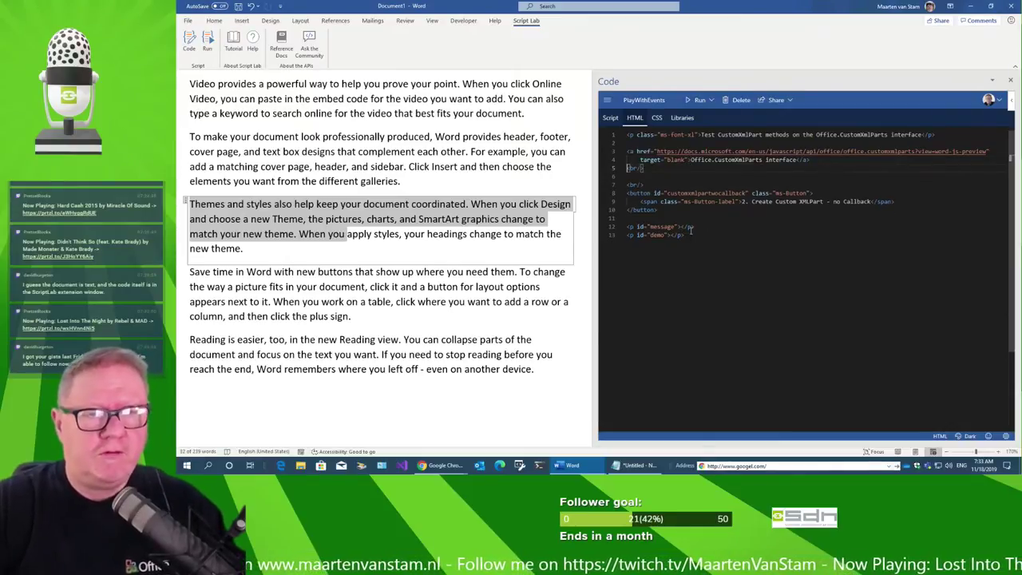
Add a blank line inside addXmlPartWithoutCallback in the script and check the Run options.
left_click(611, 119)
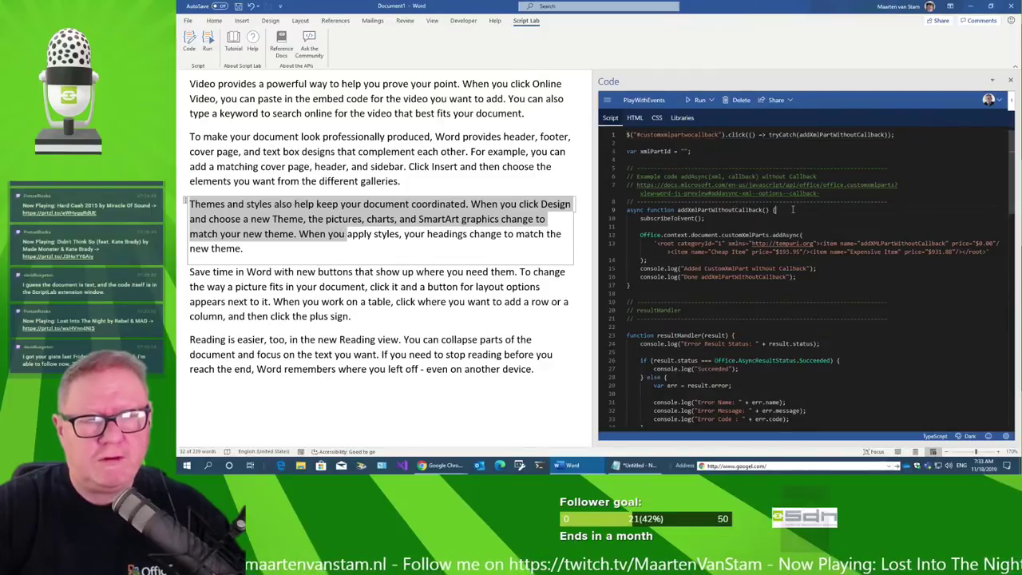
key("Return")
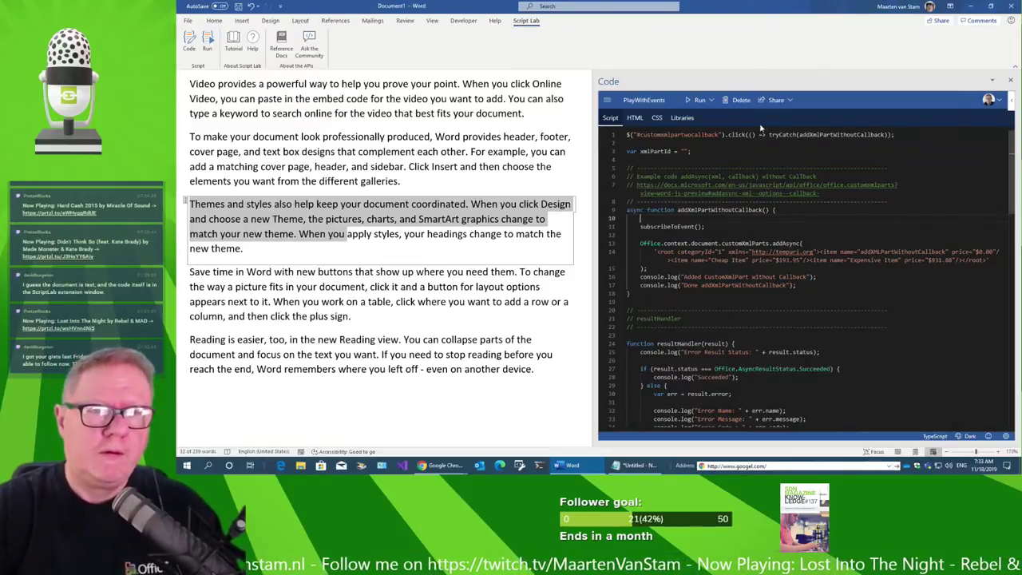
left_click(710, 99)
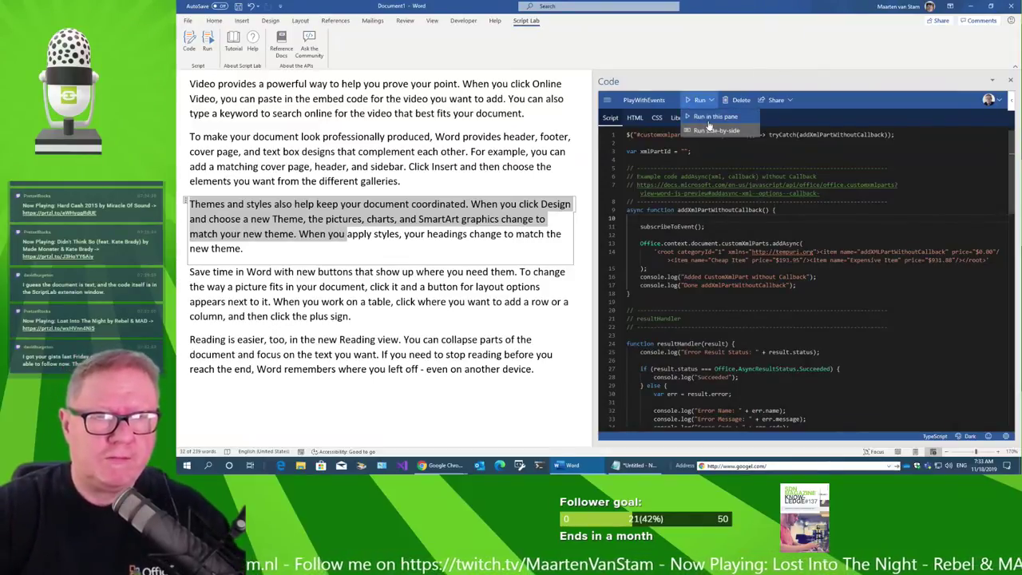
left_click(708, 120)
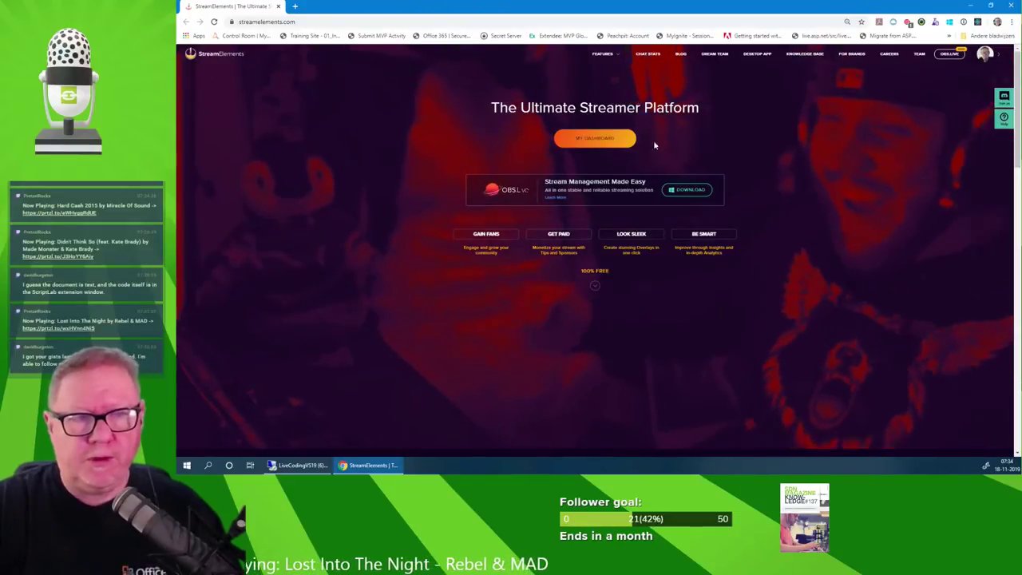
Go to the dashboard's Chat commands page and show the Custom commands tab.
left_click(607, 141)
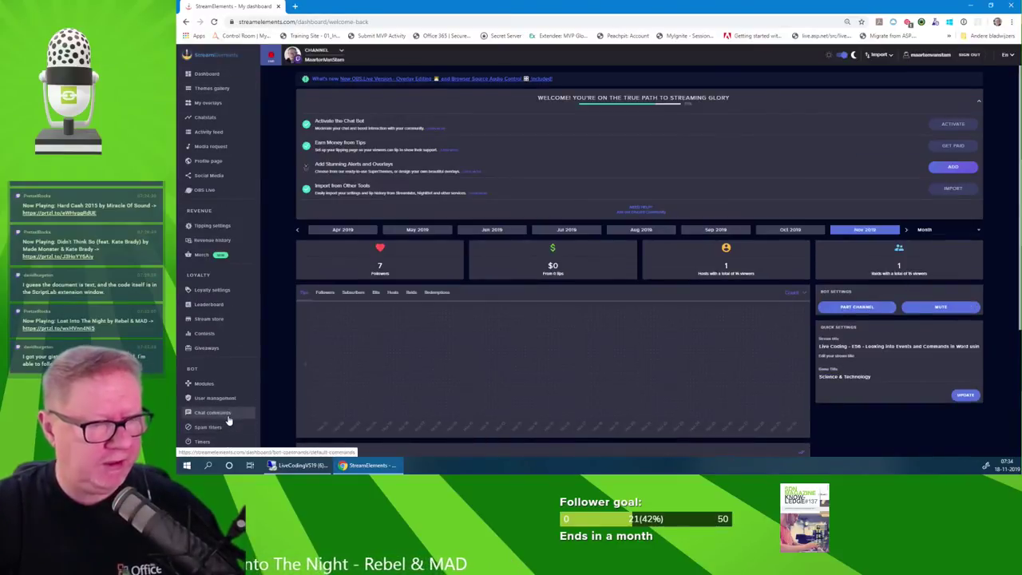
left_click(228, 415)
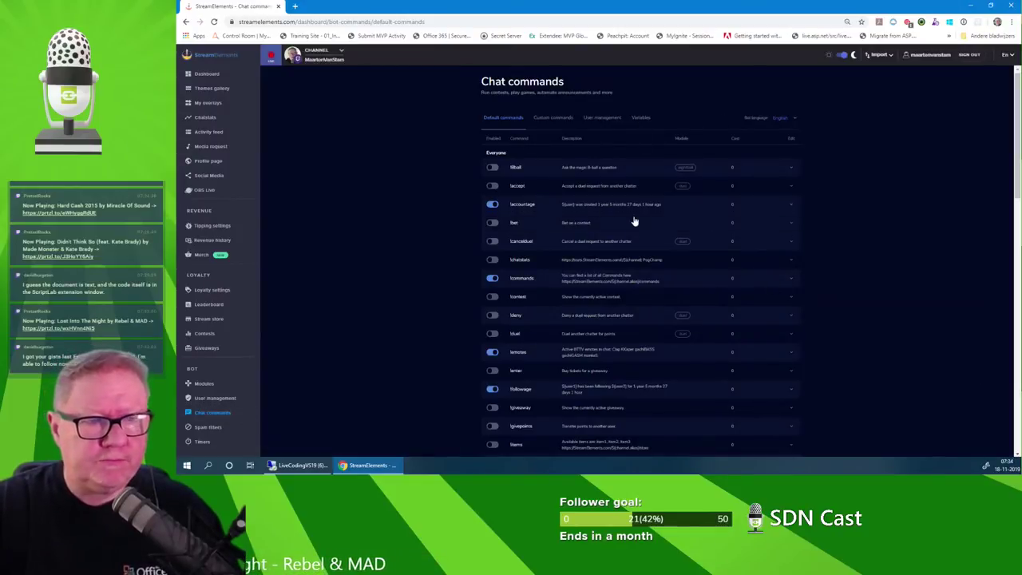
scroll(634, 221, "down", 3)
scroll(641, 221, "down", 3)
scroll(667, 223, "up", 6)
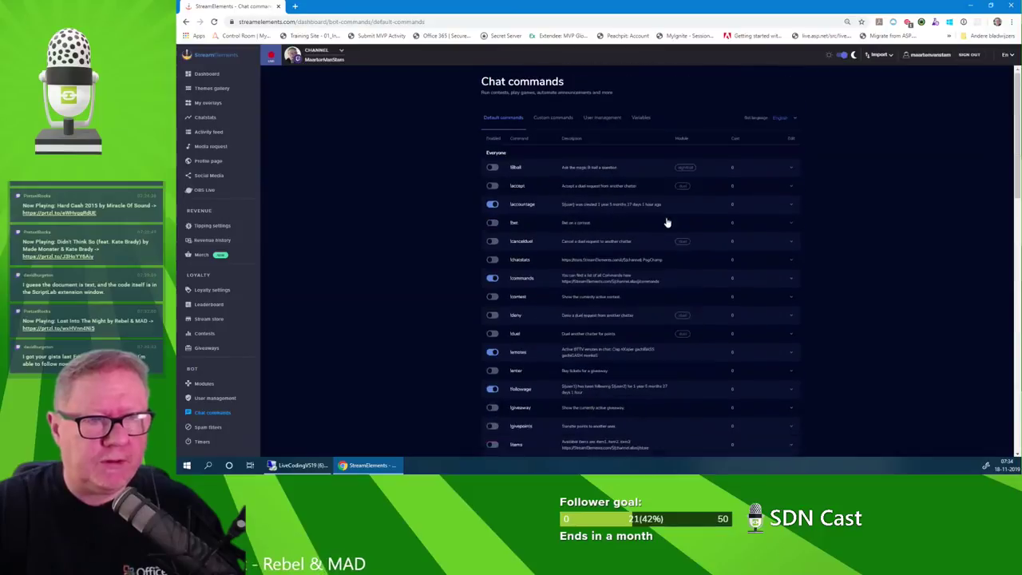
left_click(558, 121)
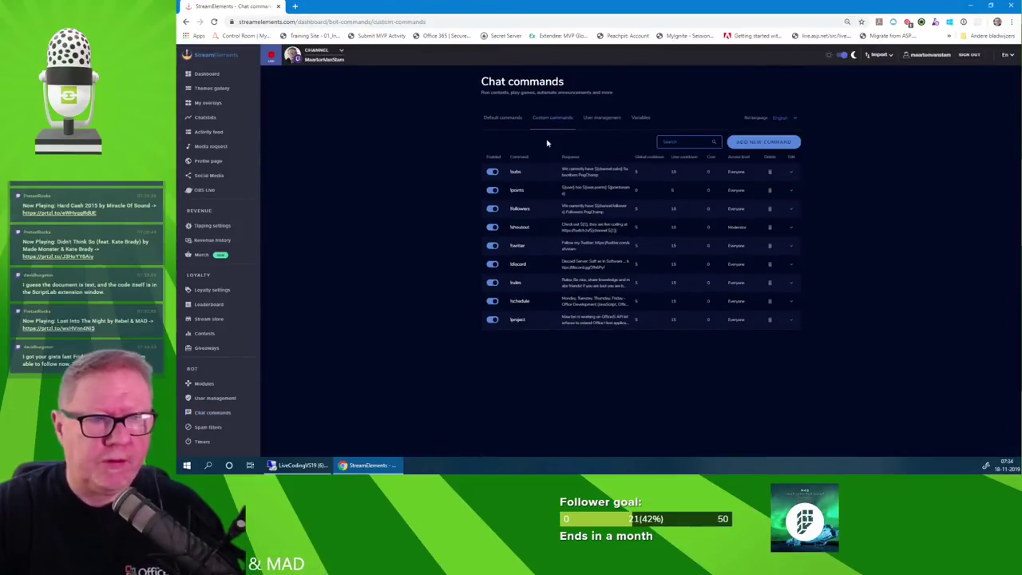
Add a new command named gist with response 'You can find my Gists on GitHub at'.
left_click(768, 142)
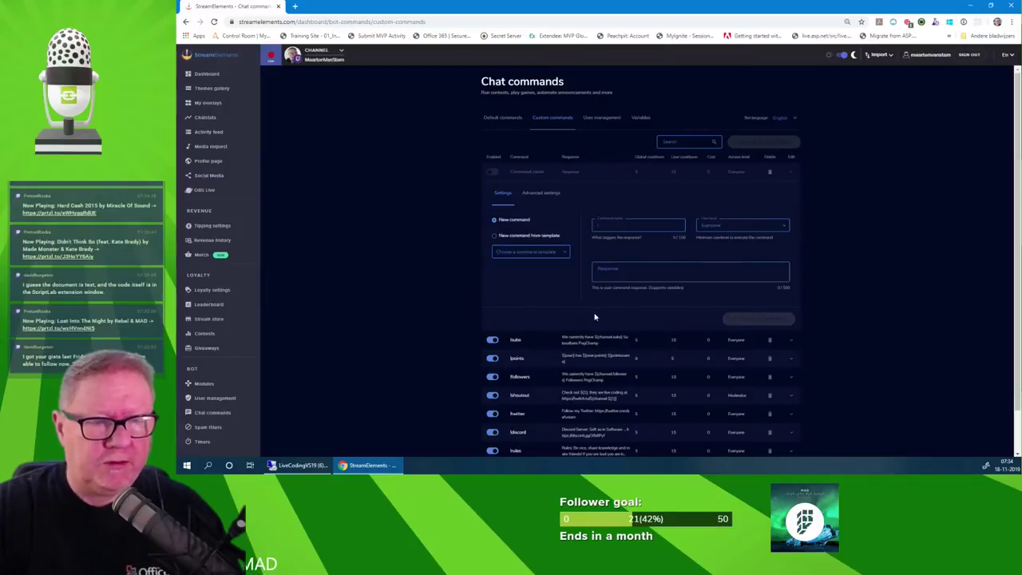
left_click(627, 224)
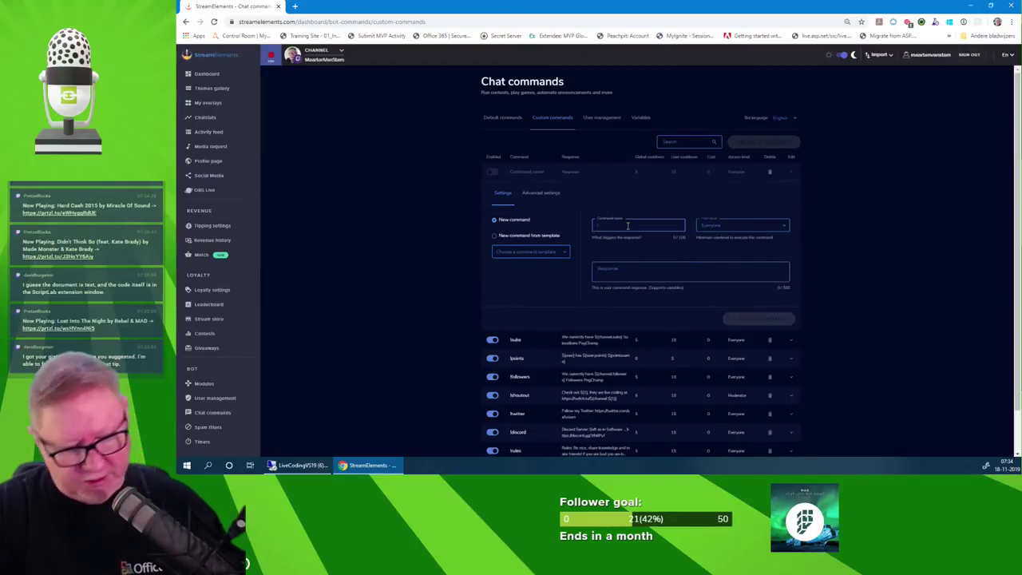
type("gist")
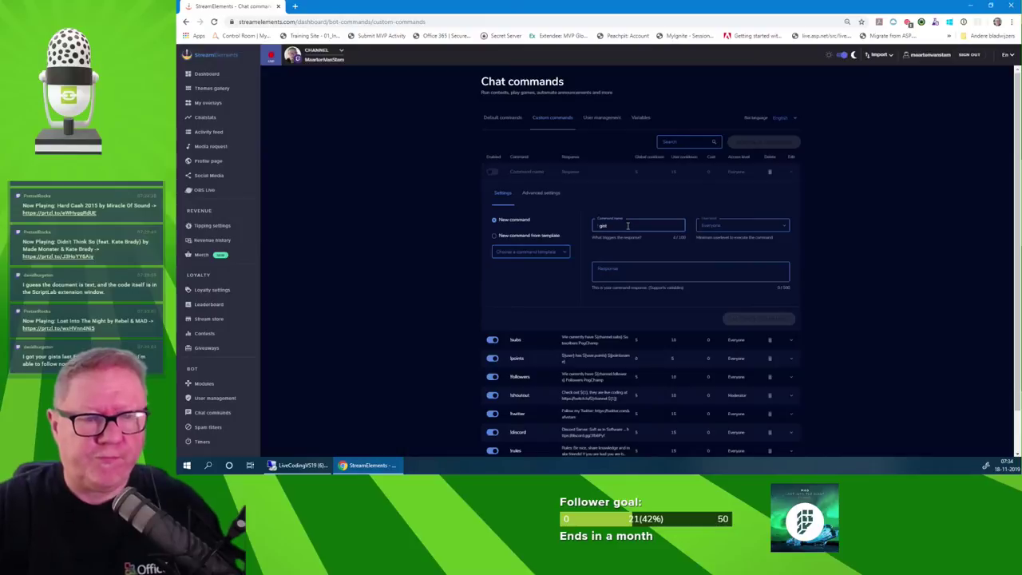
left_click(611, 270)
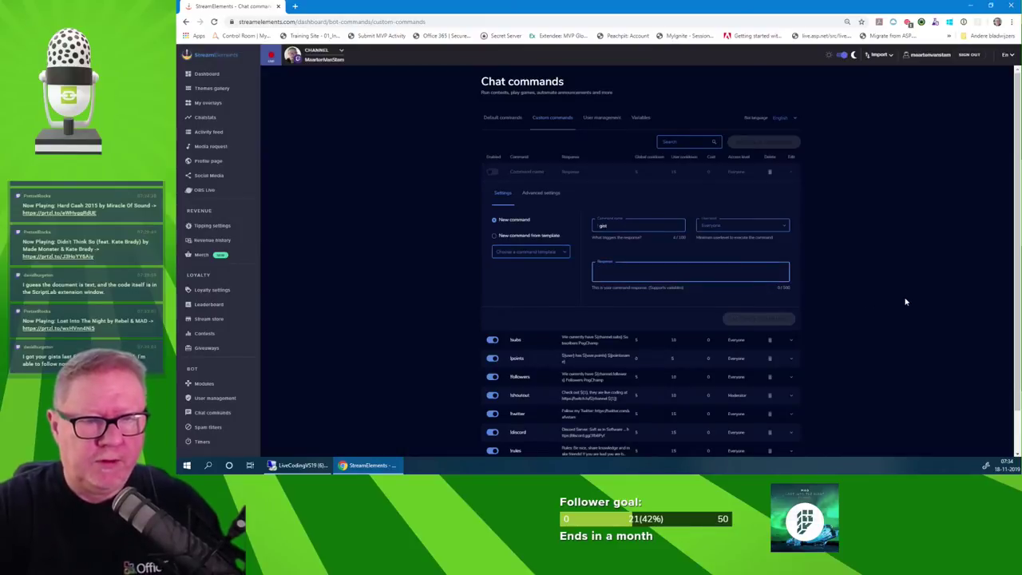
type("You can find my Gists on GitHub")
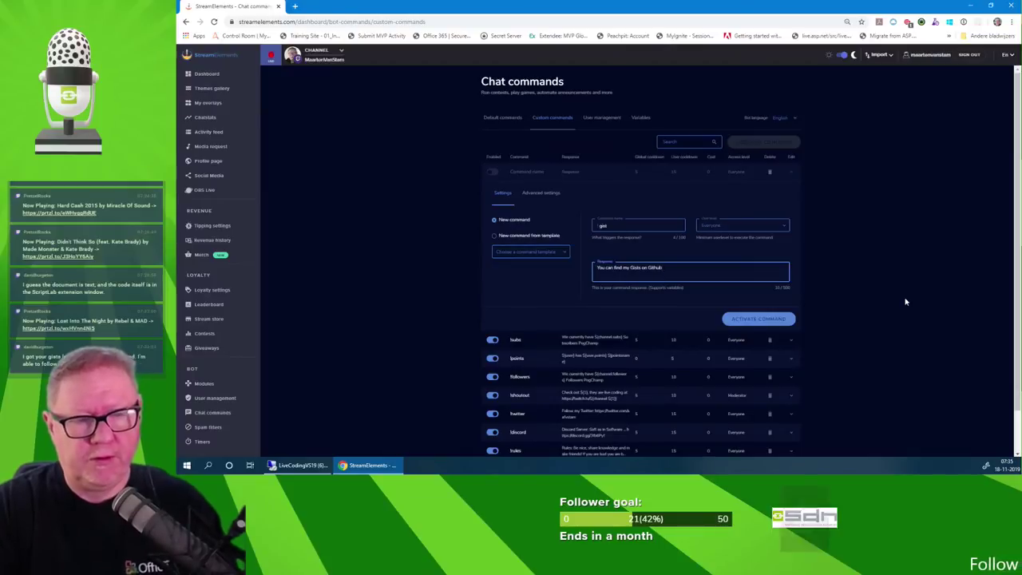
type(" at")
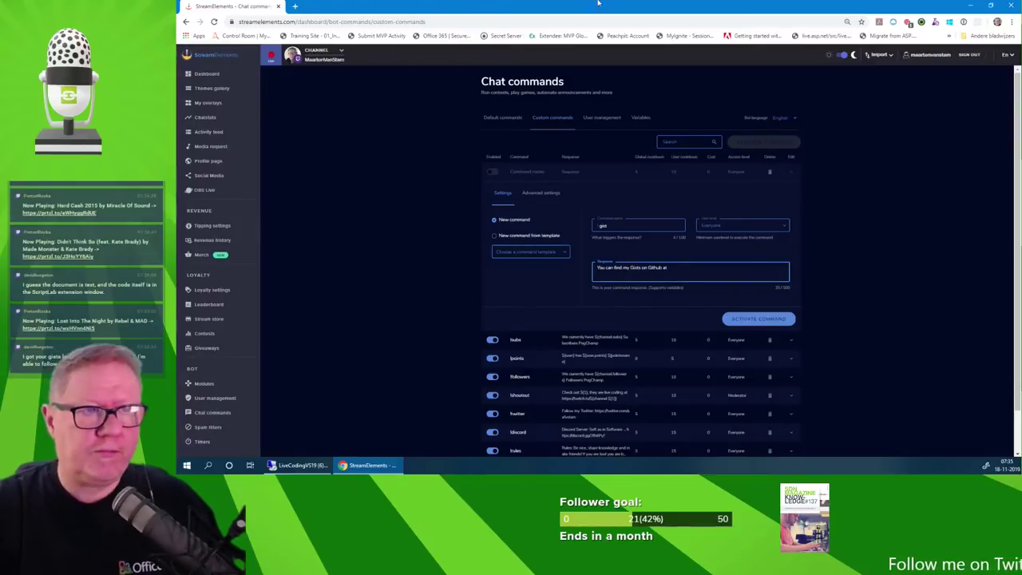
In a new tab, open the personal gists page from 'gist.' and copy its address.
left_click(297, 6)
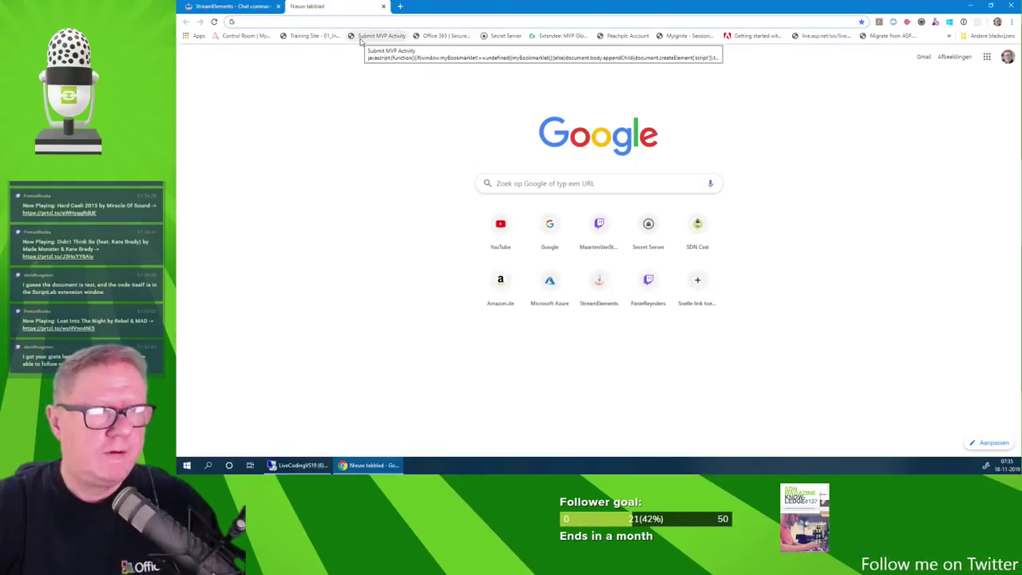
type("gis")
key("BackSpace")
type("t")
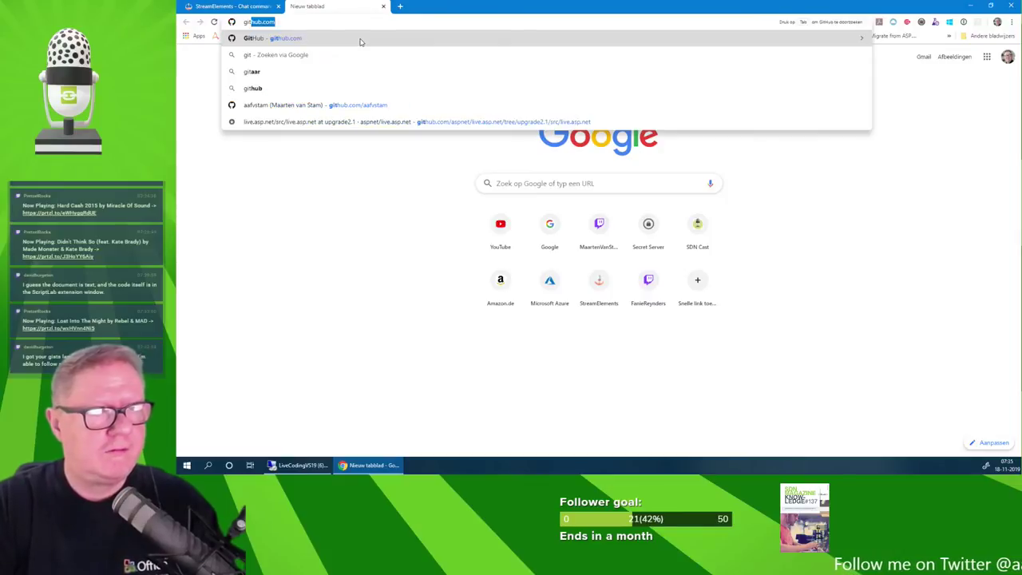
key("BackSpace")
key("BackSpace")
type("s")
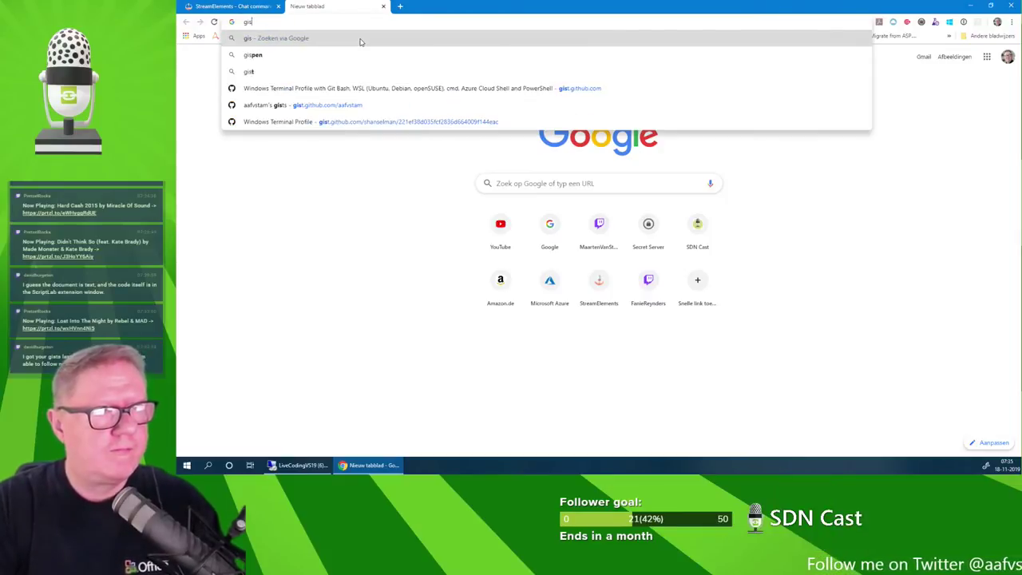
type("t.")
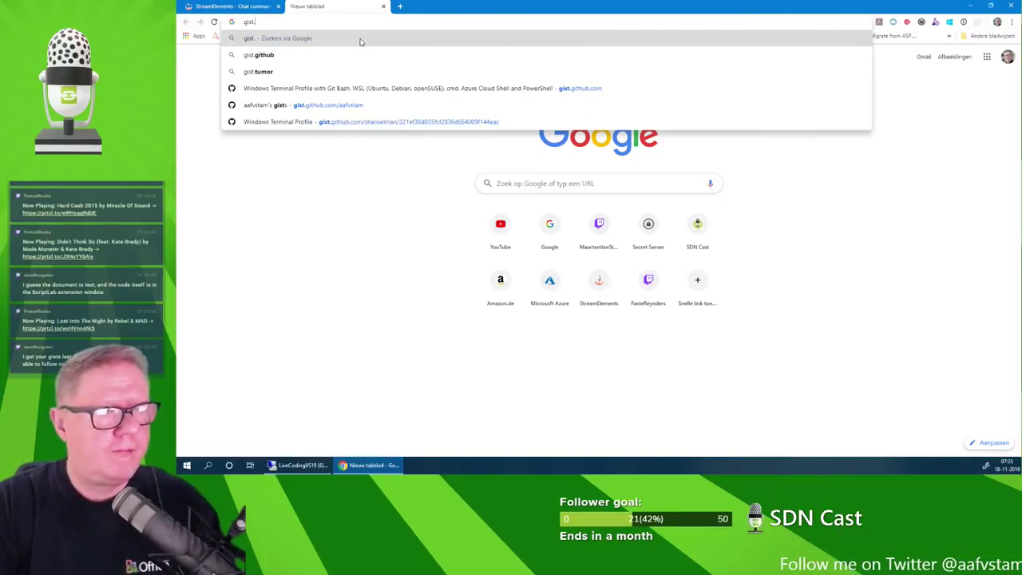
key("Down")
key("Down")
key("Down")
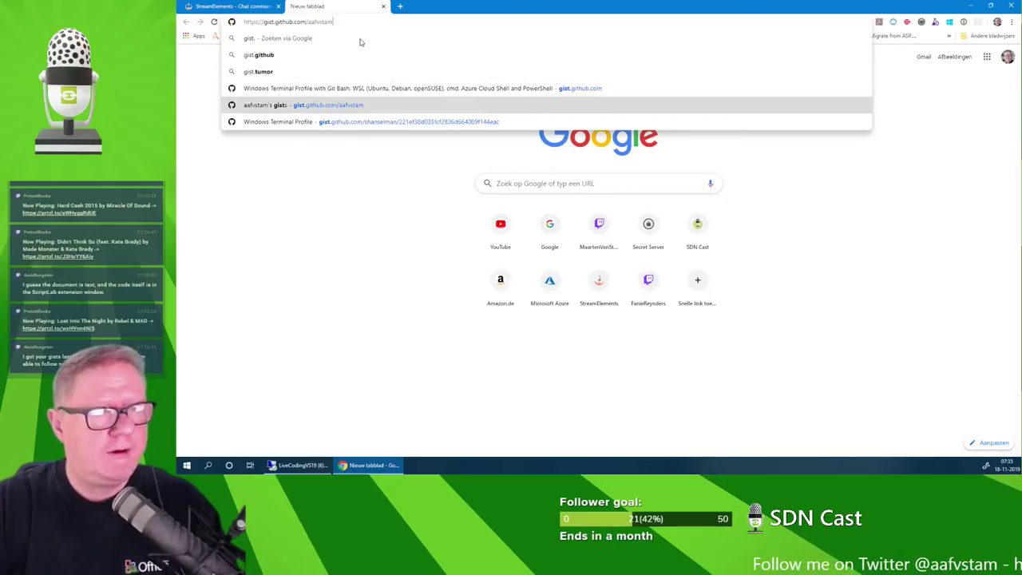
key("Return")
left_click(379, 24)
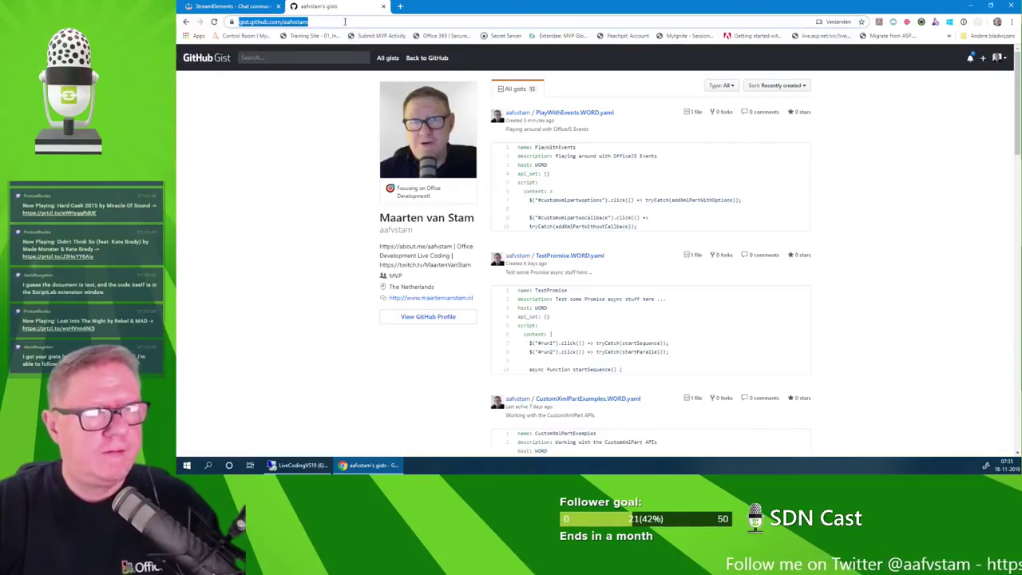
key("Escape")
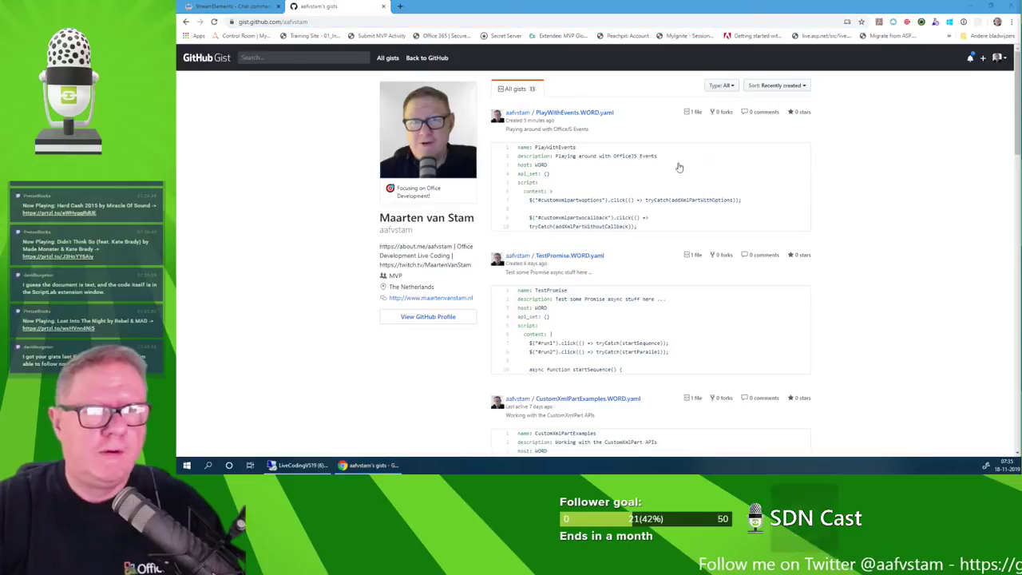
Paste the gists address into the !gist reply text, finish the reply, and activate the command.
left_click(232, 9)
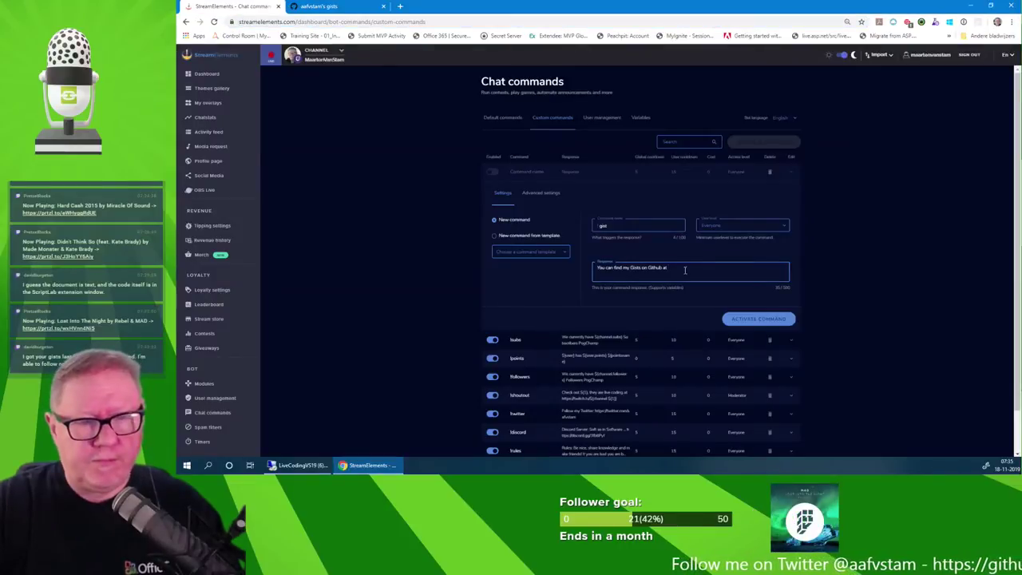
type("https://gist.github.com/aafvstam")
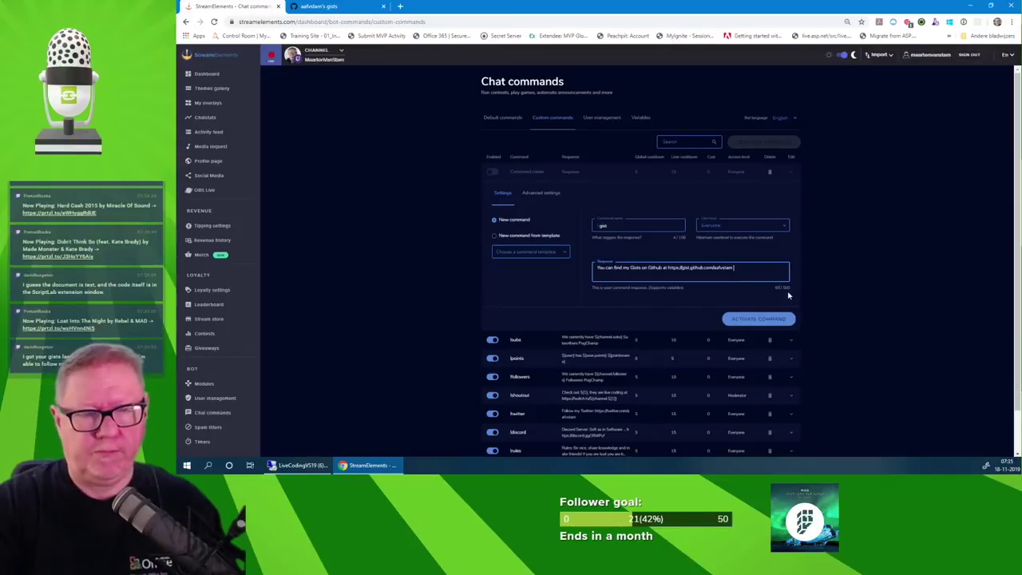
type("for")
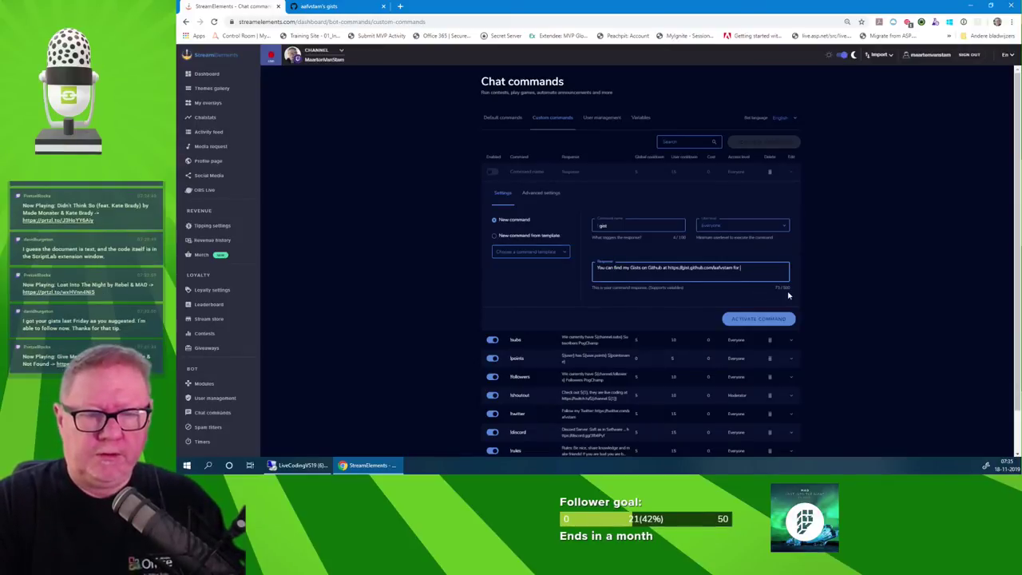
type("reference of my Li")
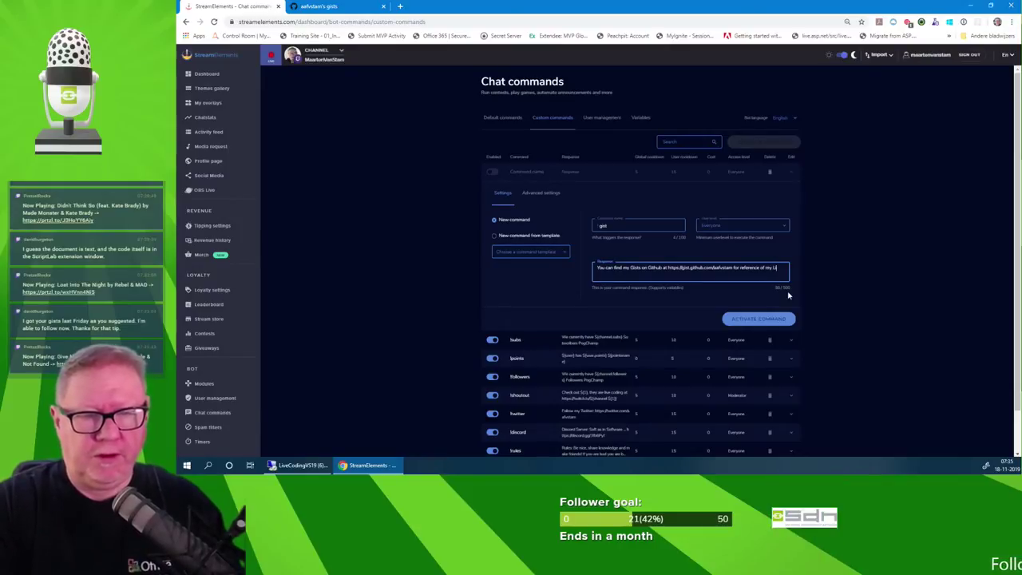
type("ve Stream demo")
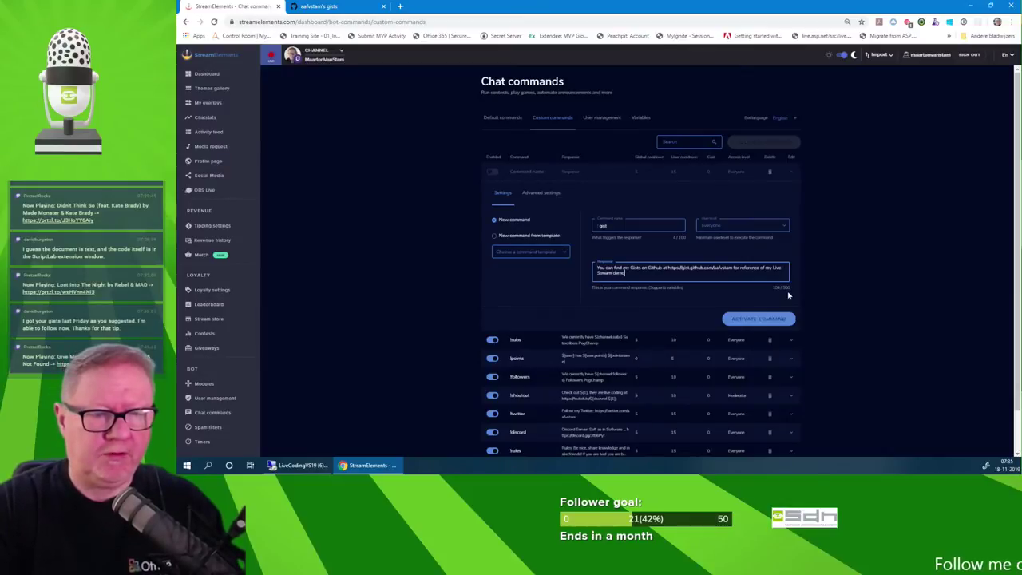
type("s")
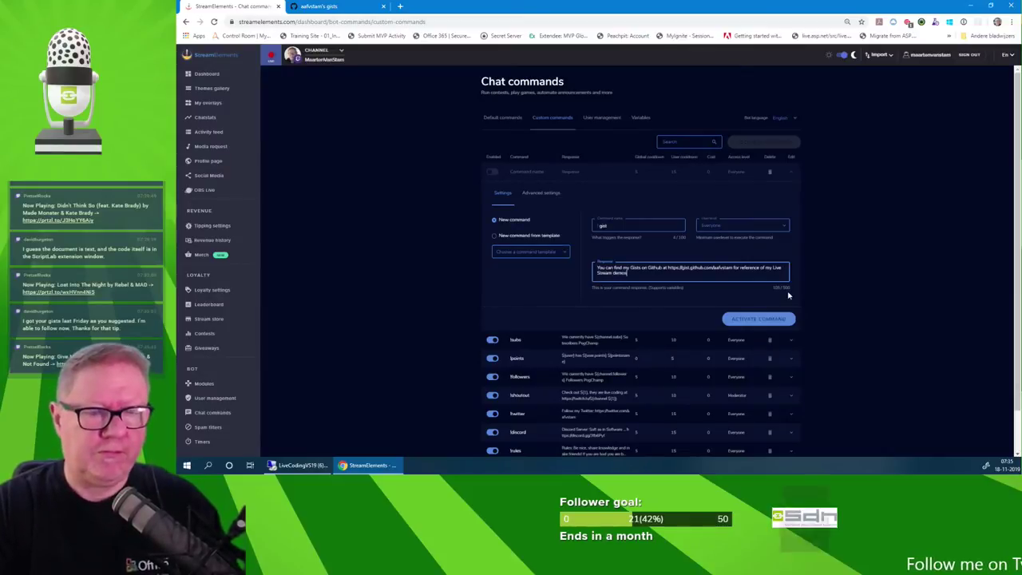
type(".")
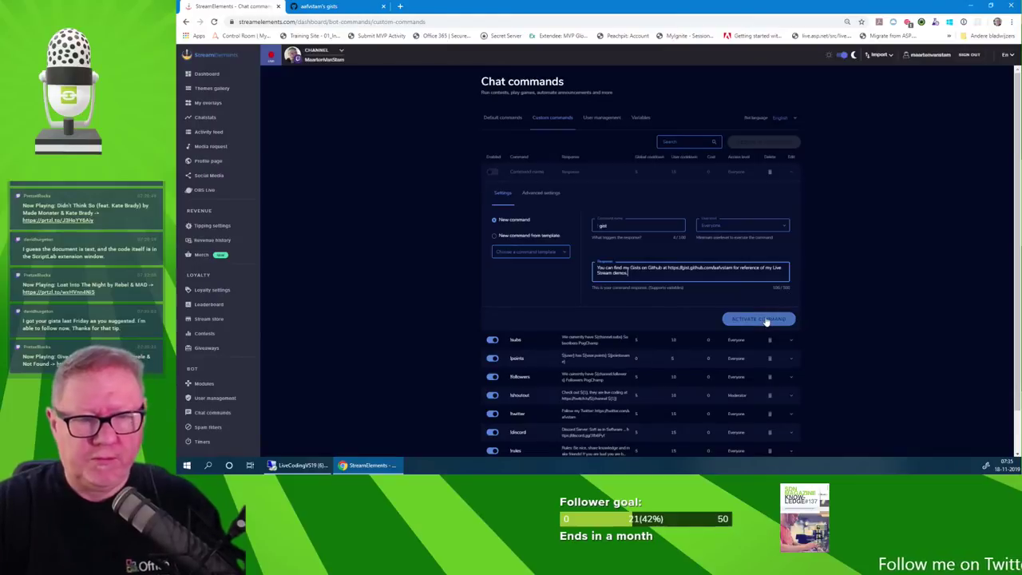
left_click(766, 319)
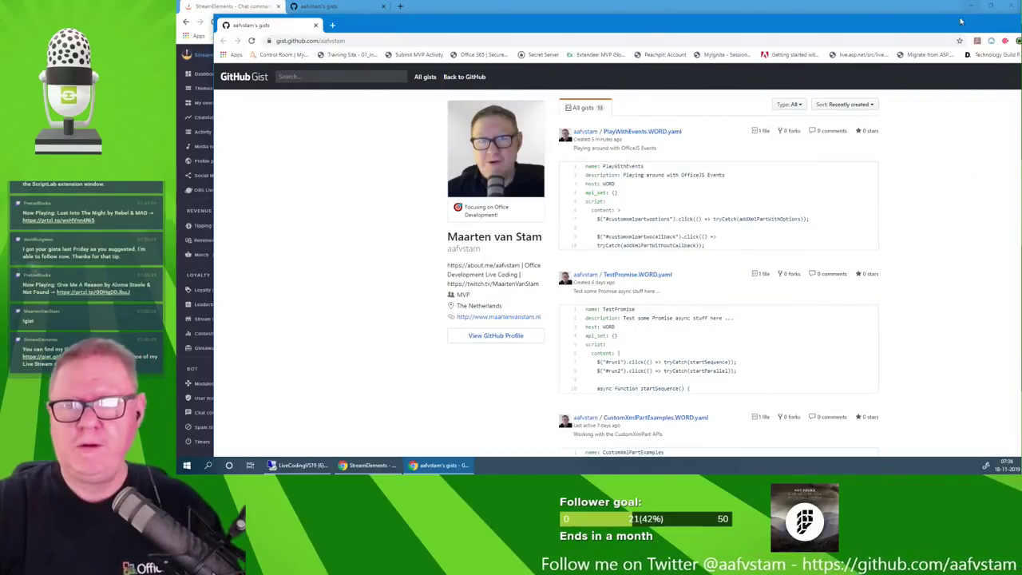
Close the GitHub Gist window and return to the StreamElements chat commands page.
key("ctrl+w")
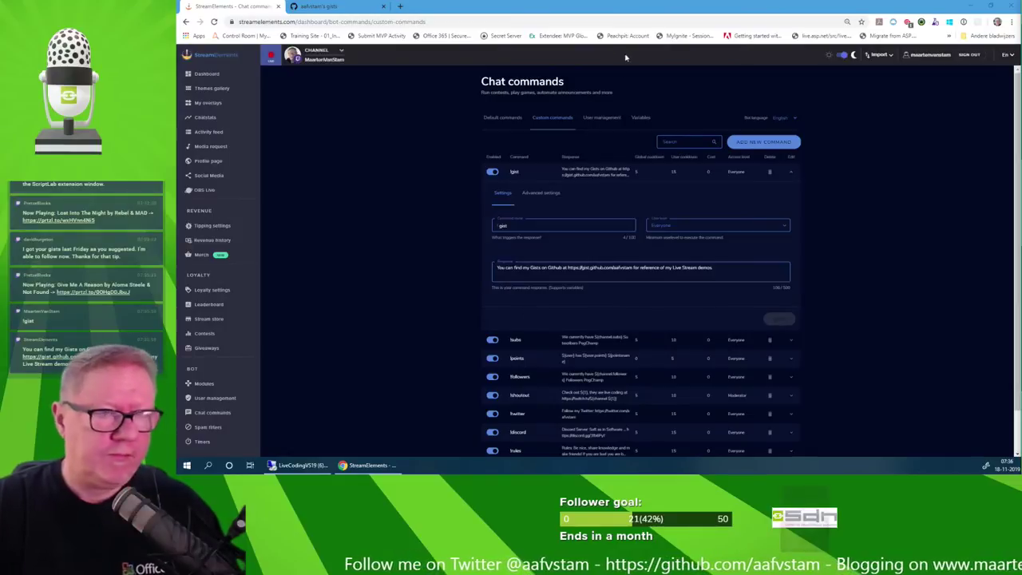
left_click(838, 8)
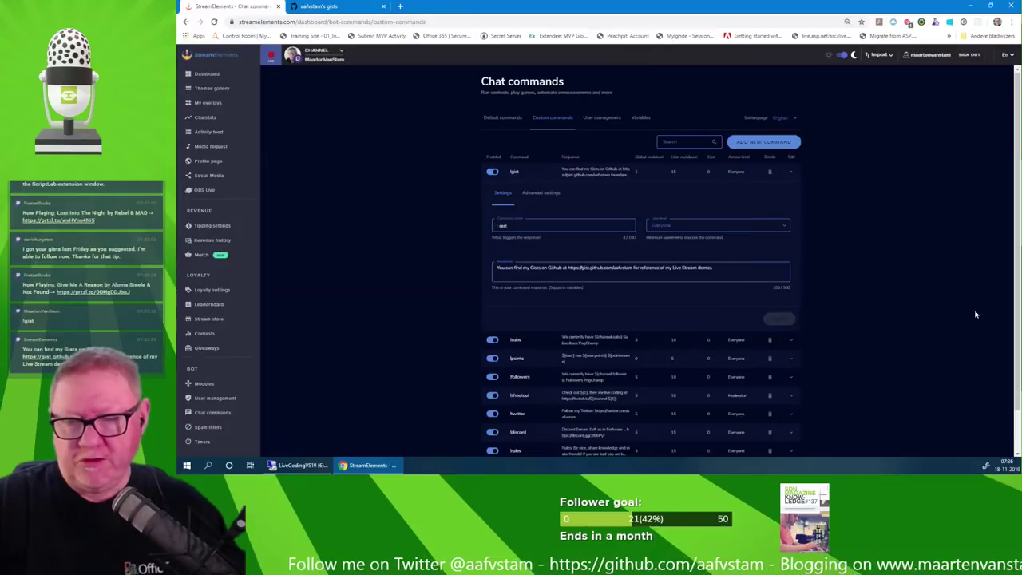
key("super+d")
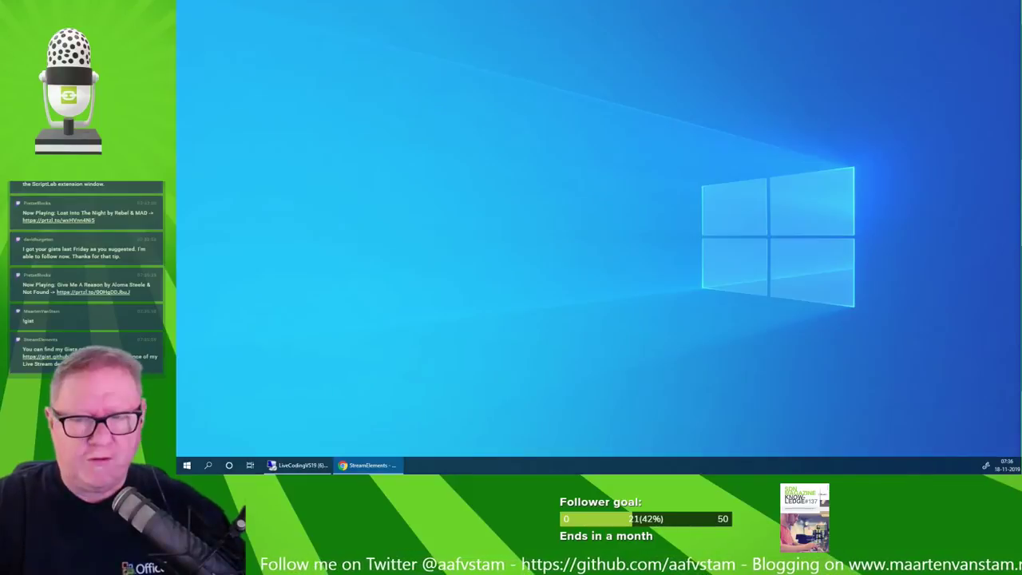
key("super+d")
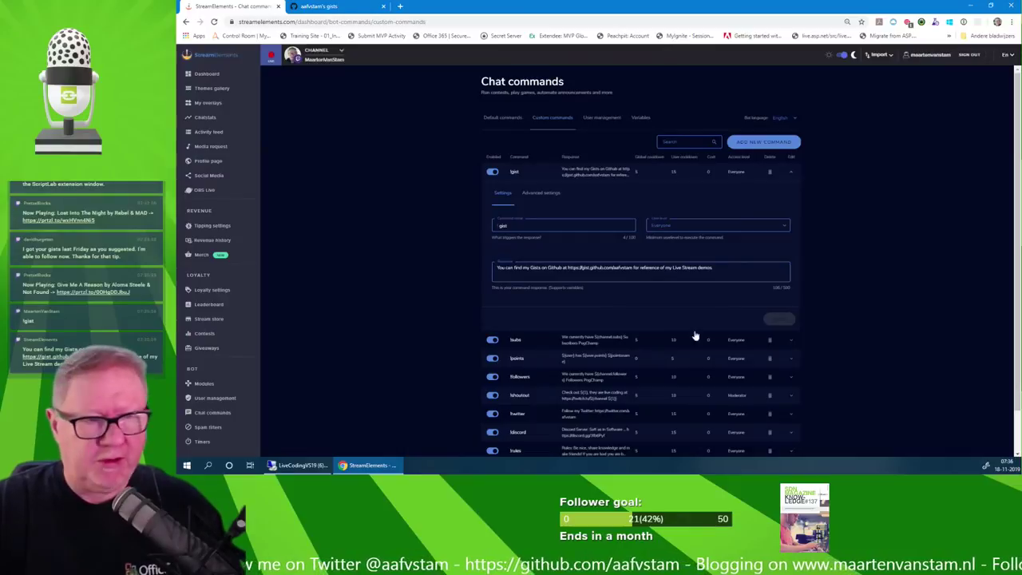
Add 'gists' as an alias in the !gist command's advanced settings.
left_click(553, 197)
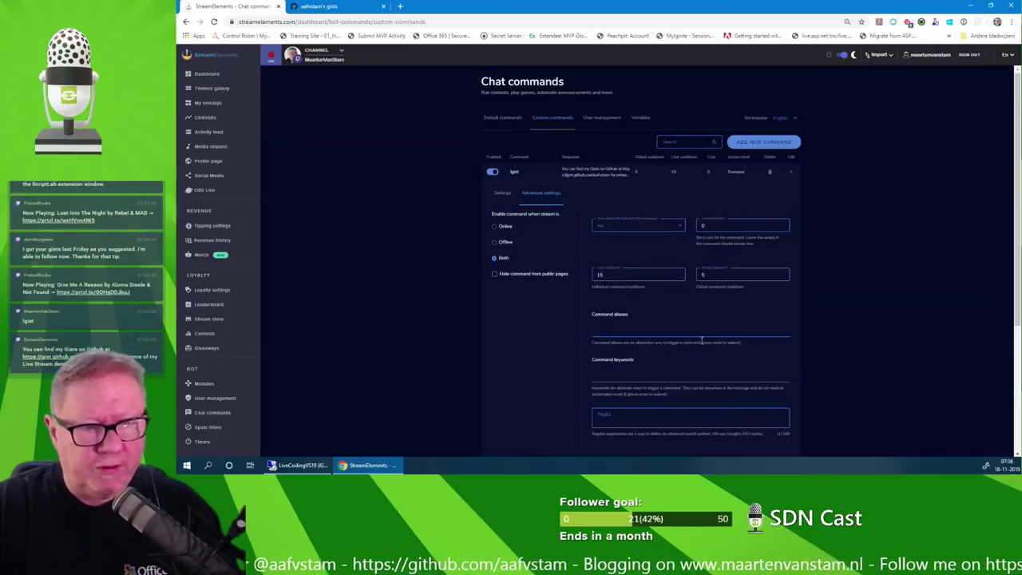
scroll(670, 319, "down", 3)
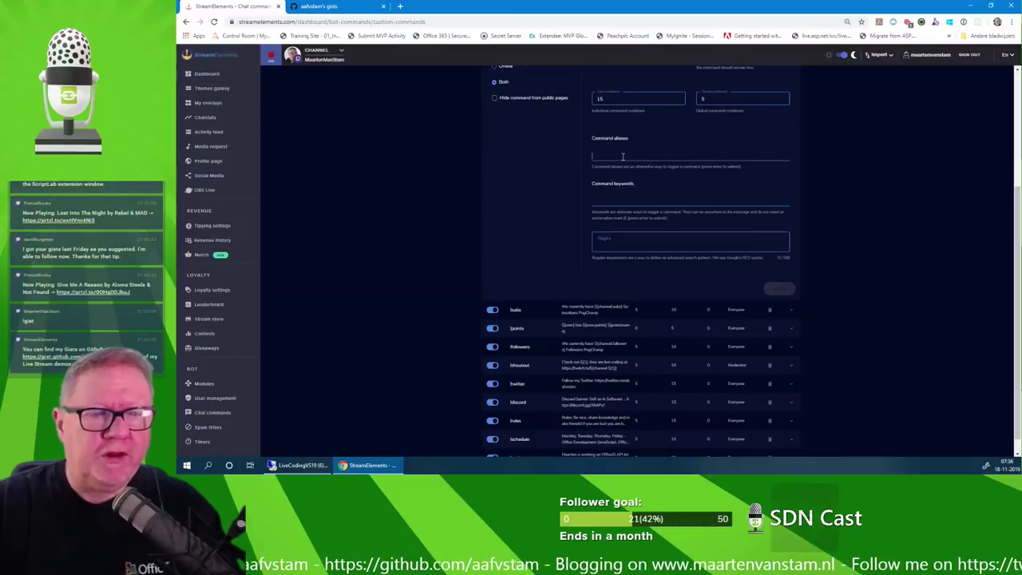
type("gists")
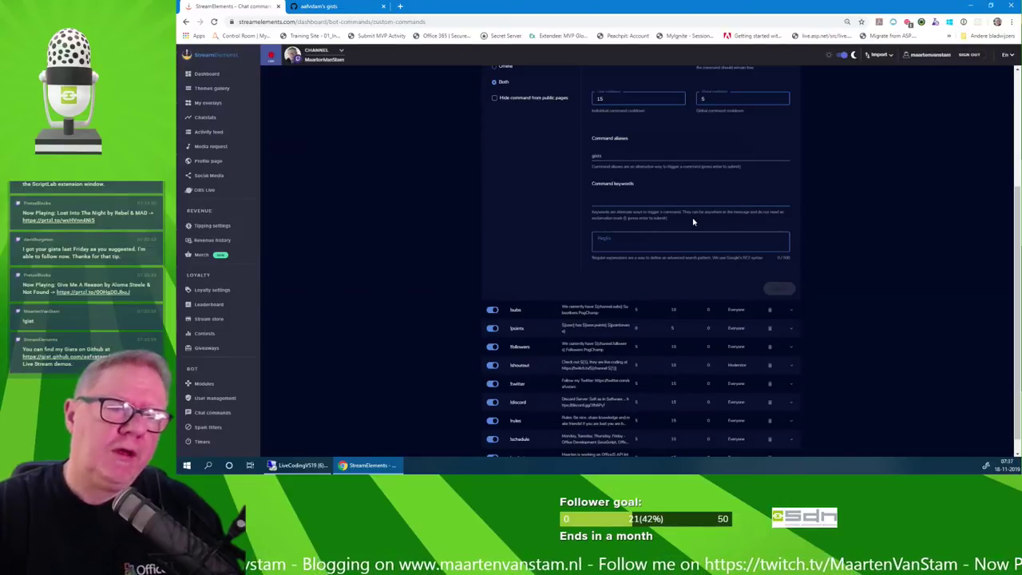
left_click(641, 203)
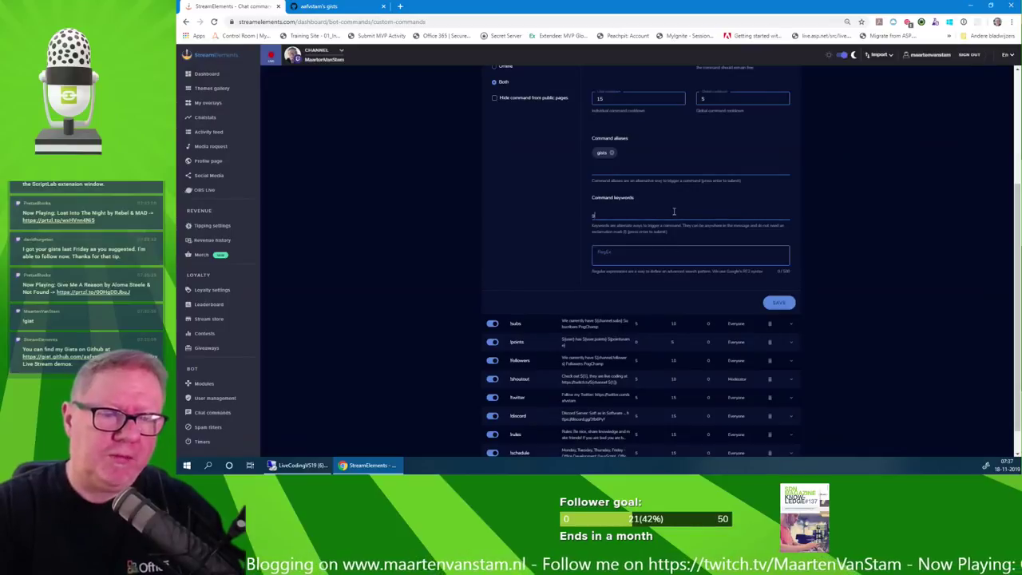
Add 'gist' and 'gists' as trigger keywords and save the command.
type("gist")
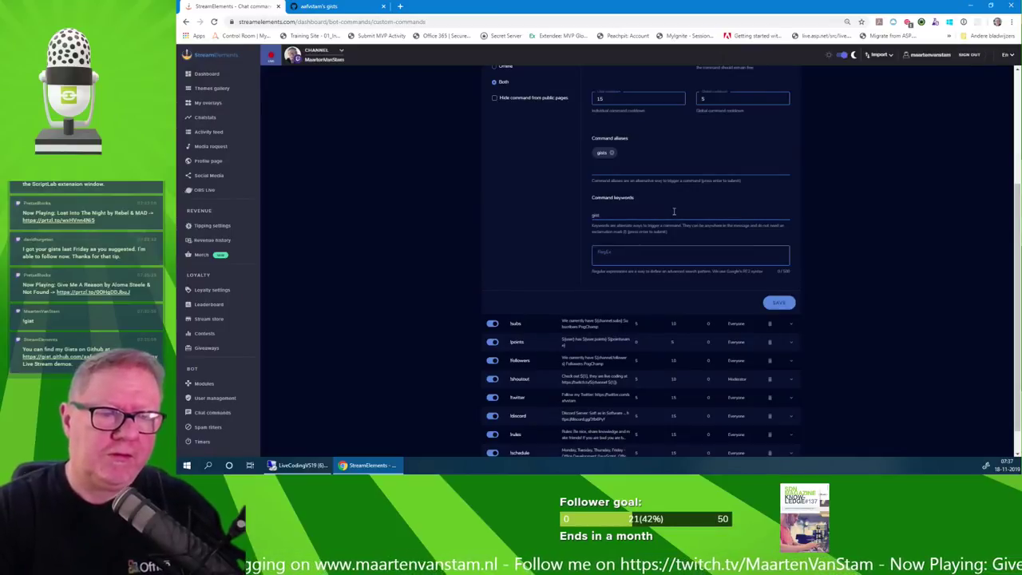
left_click(783, 305)
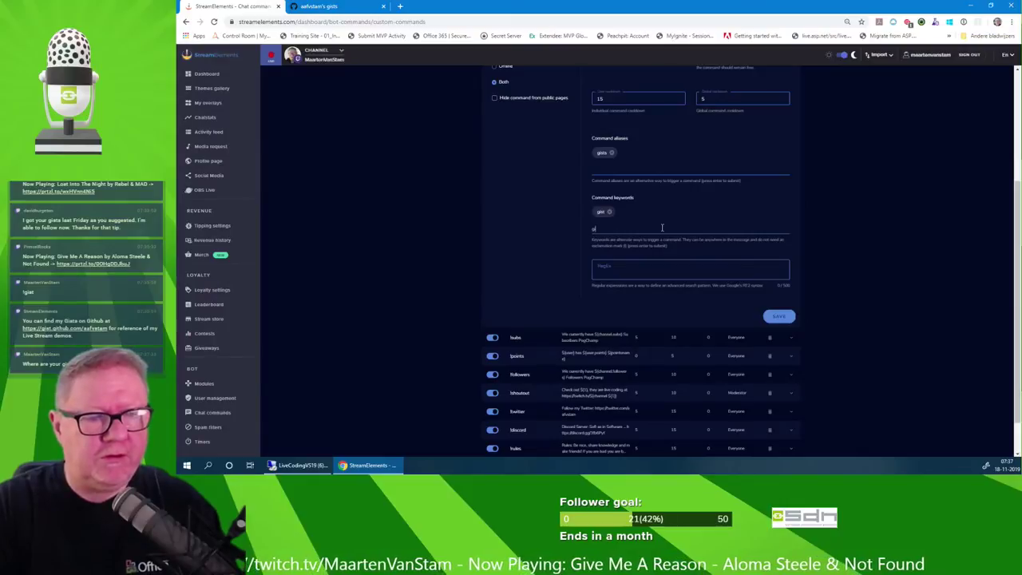
type("sts")
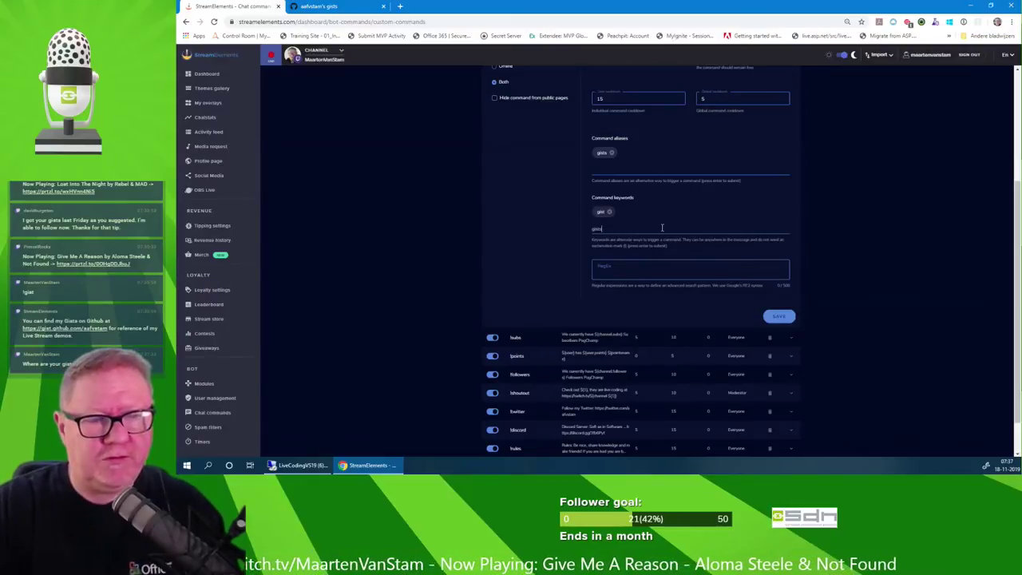
key("Return")
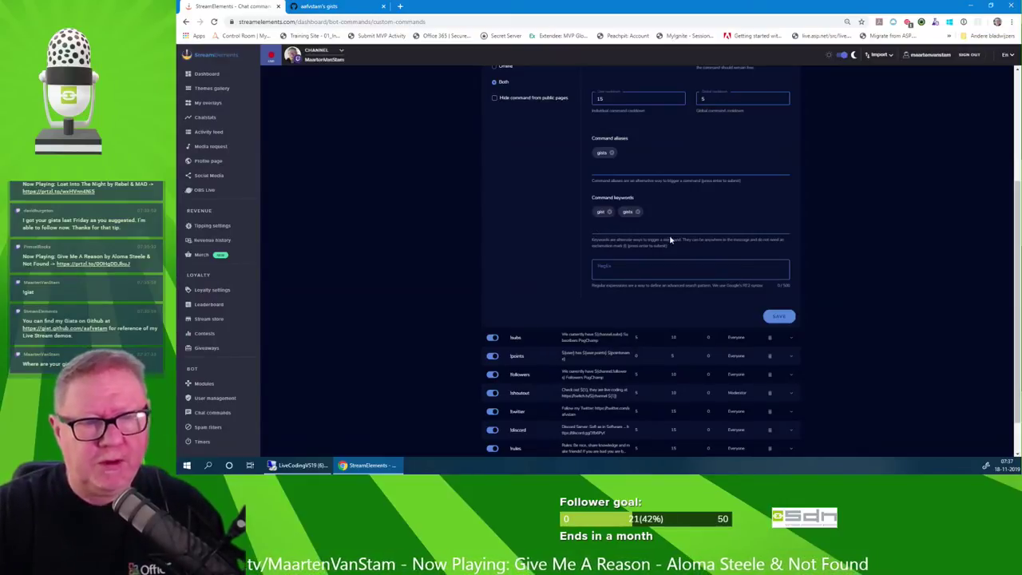
left_click(776, 323)
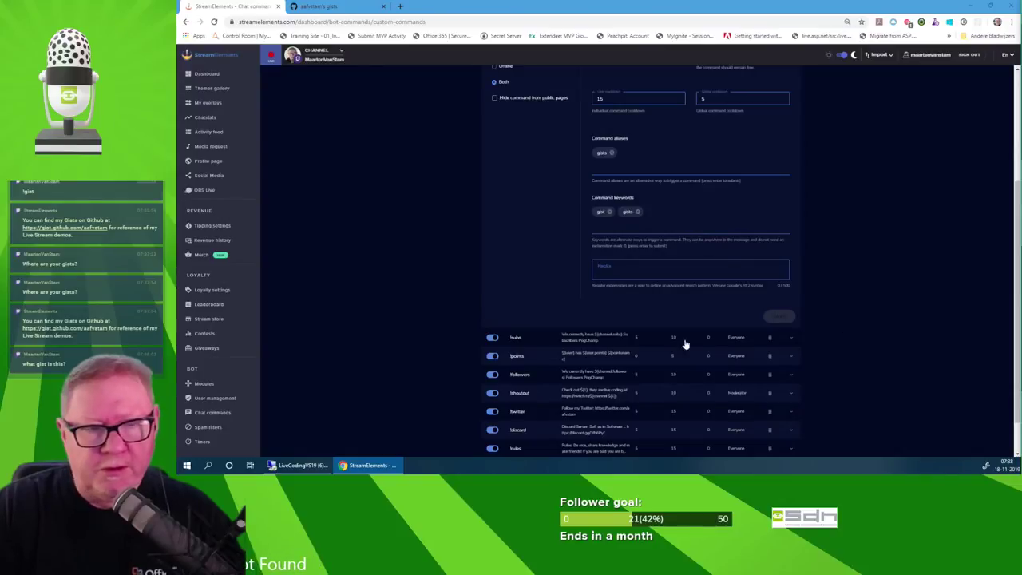
scroll(687, 205, "up", 2)
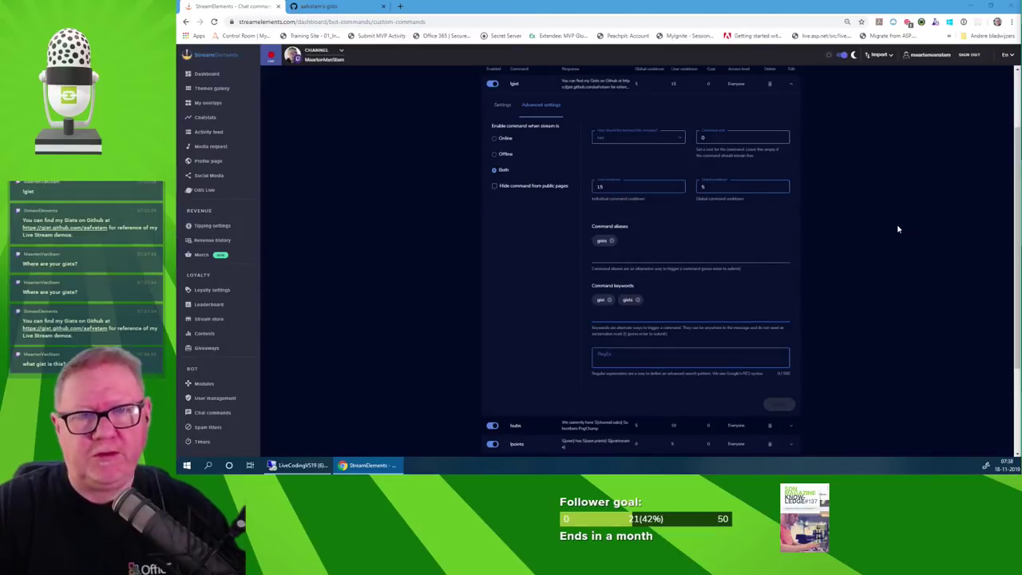
scroll(889, 217, "up", 2)
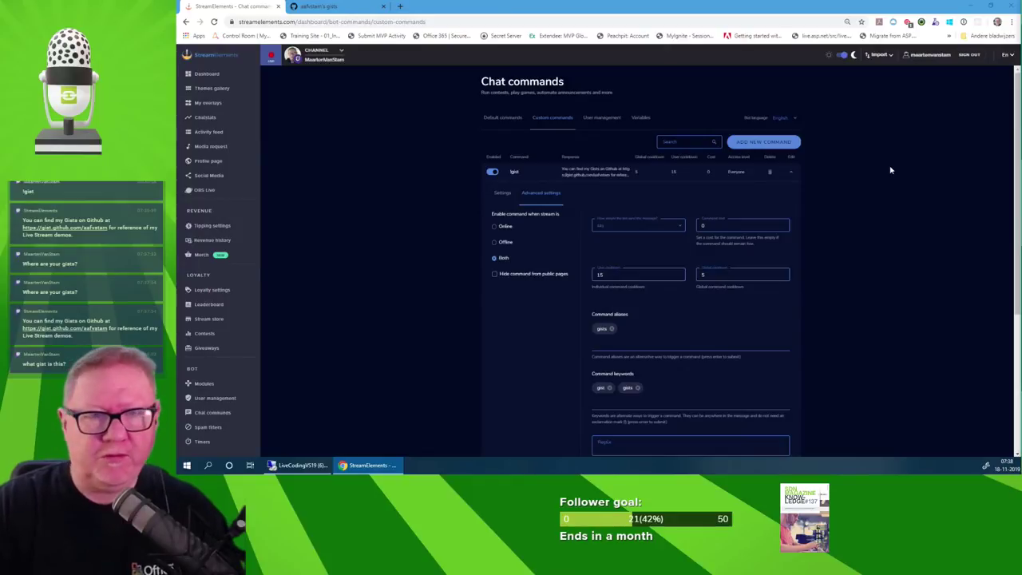
Close StreamElements and replace the Word document's text with five =rand() sample paragraphs.
left_click(278, 7)
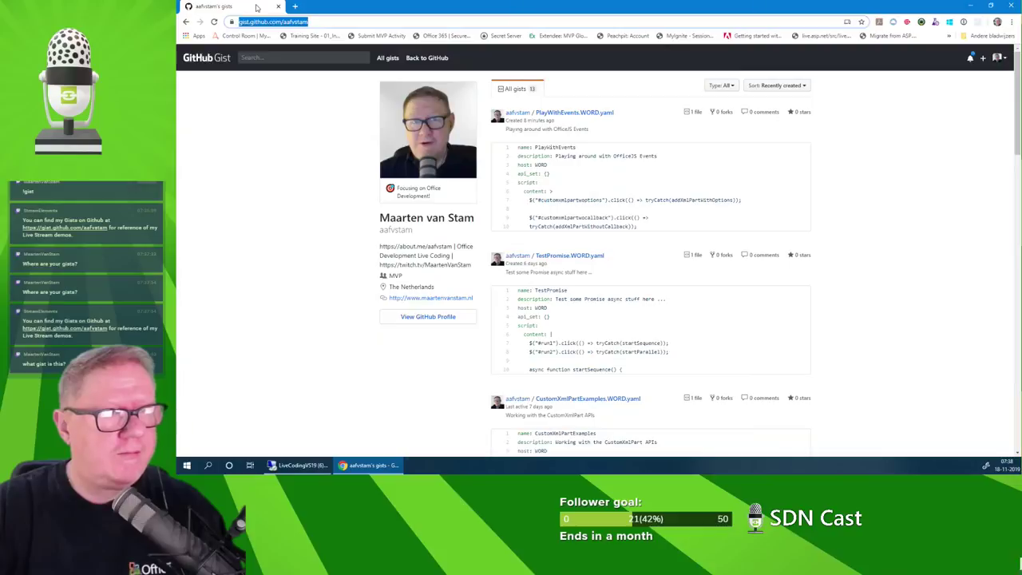
left_click(278, 6)
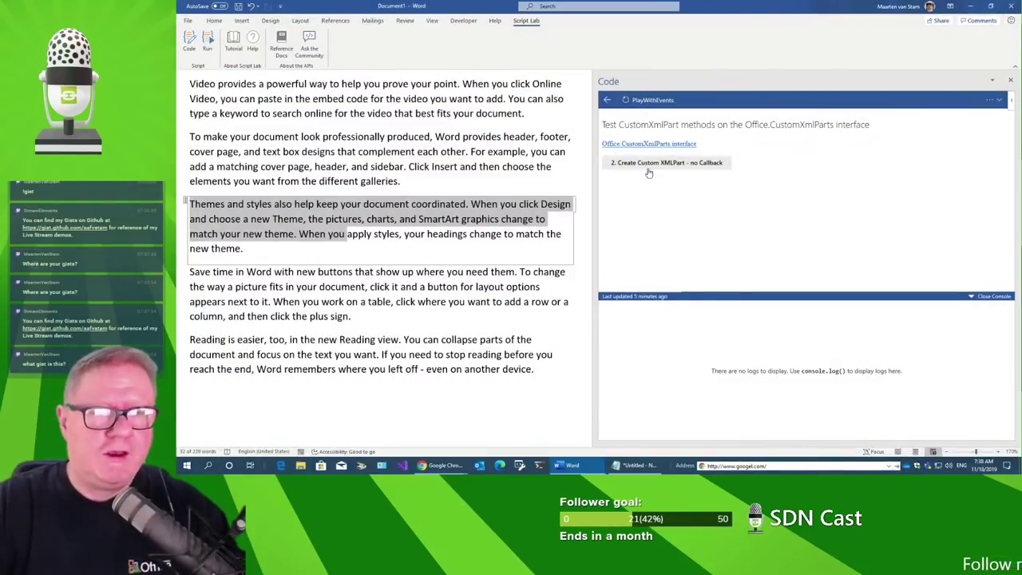
left_click(389, 369)
key("ctrl+a")
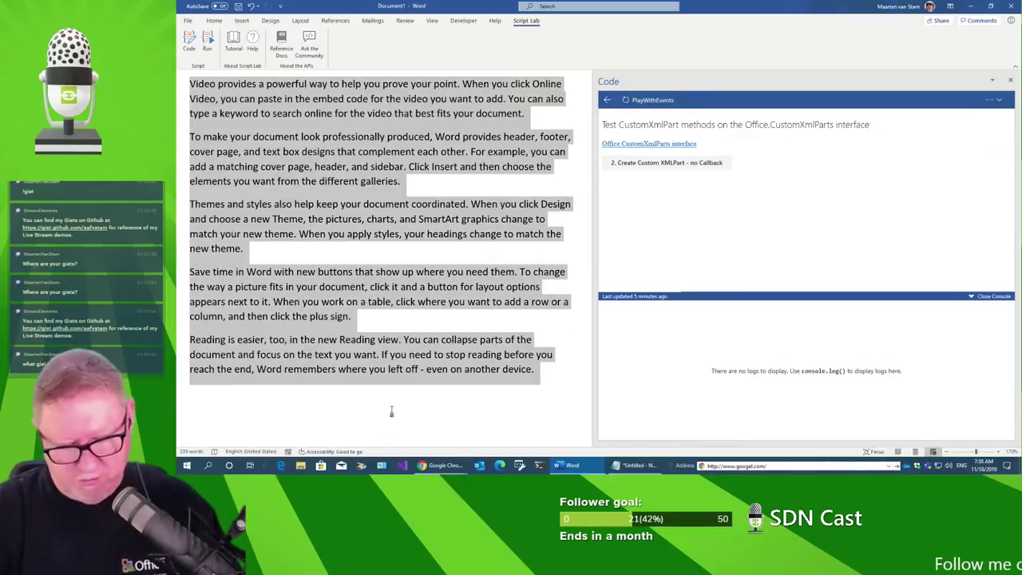
key("Delete")
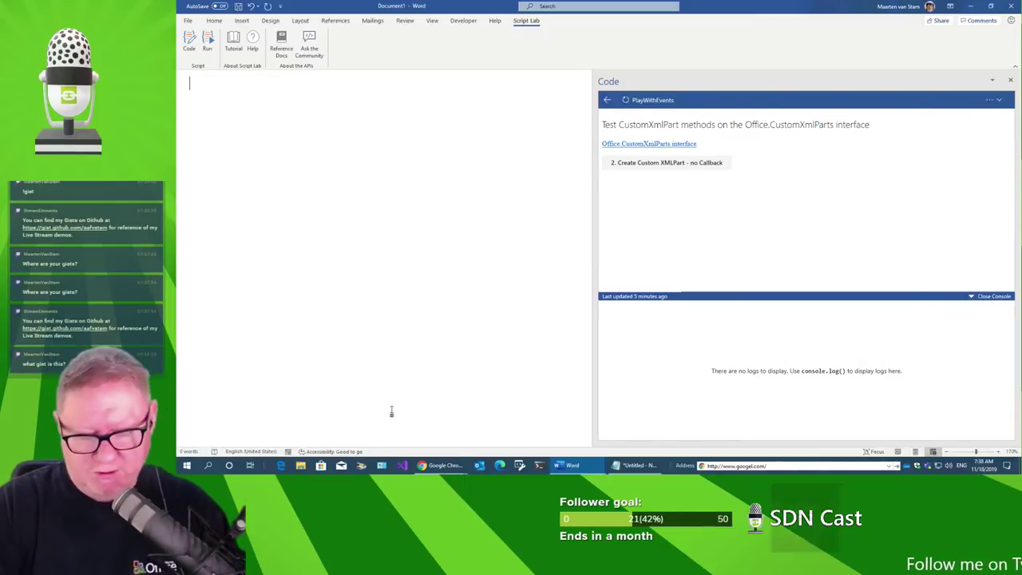
type("=rand(")
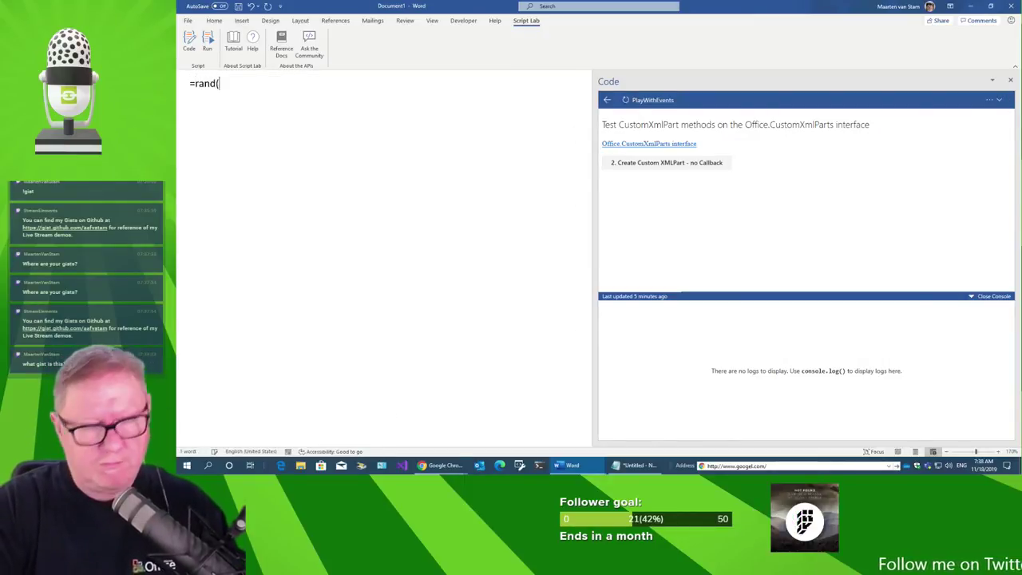
type(")")
key("Return")
key("BackSpace")
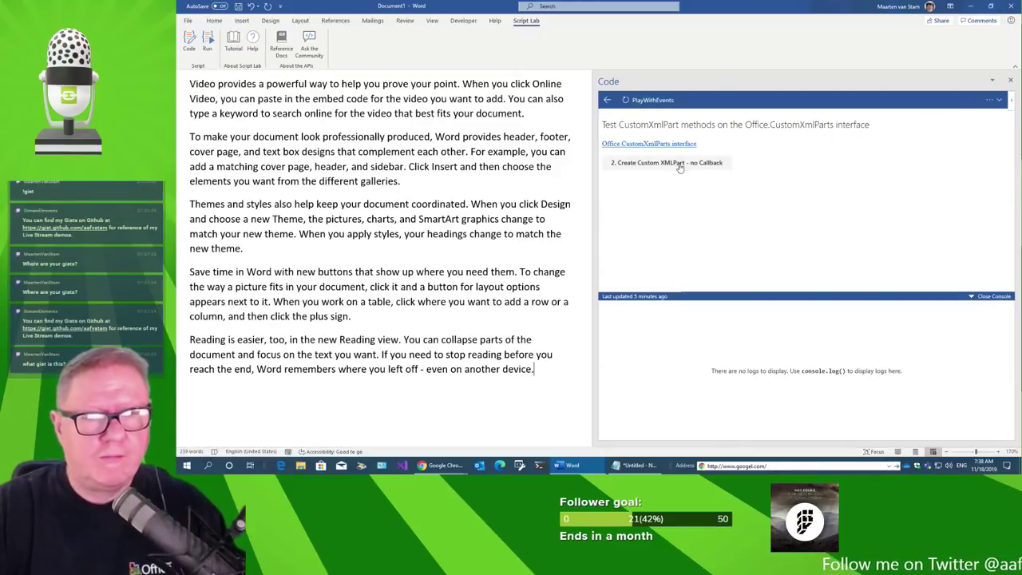
left_click(348, 114)
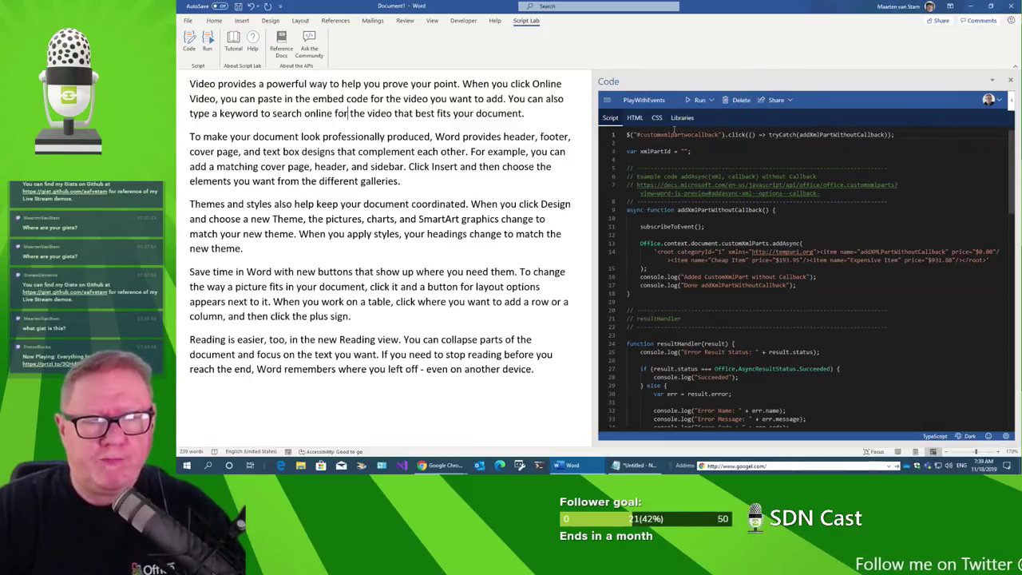
In the snippet's HTML, replace the CustomXmlPart button label with '1. Test Events, adding Selection Event'.
left_click(635, 117)
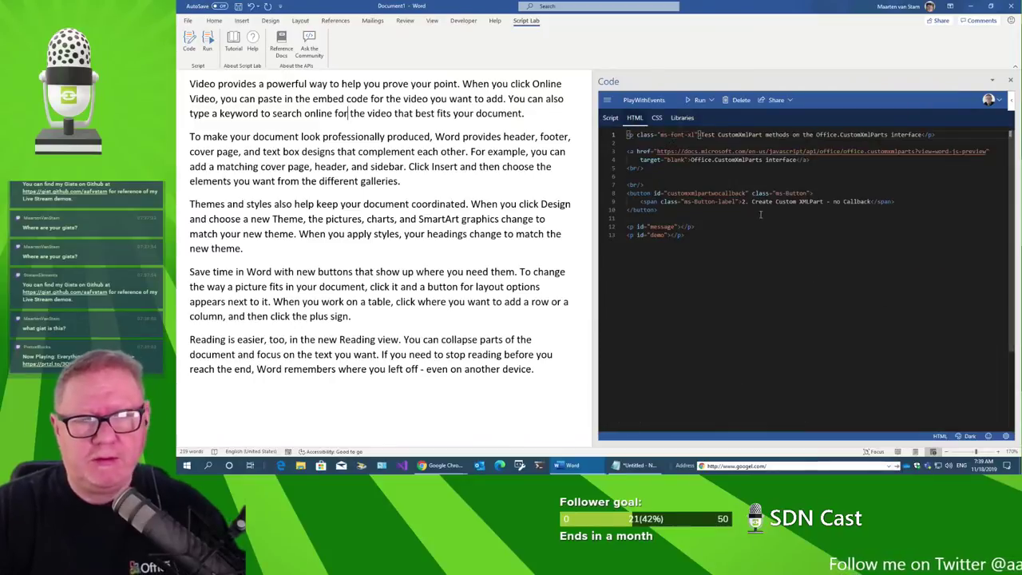
left_click(803, 201)
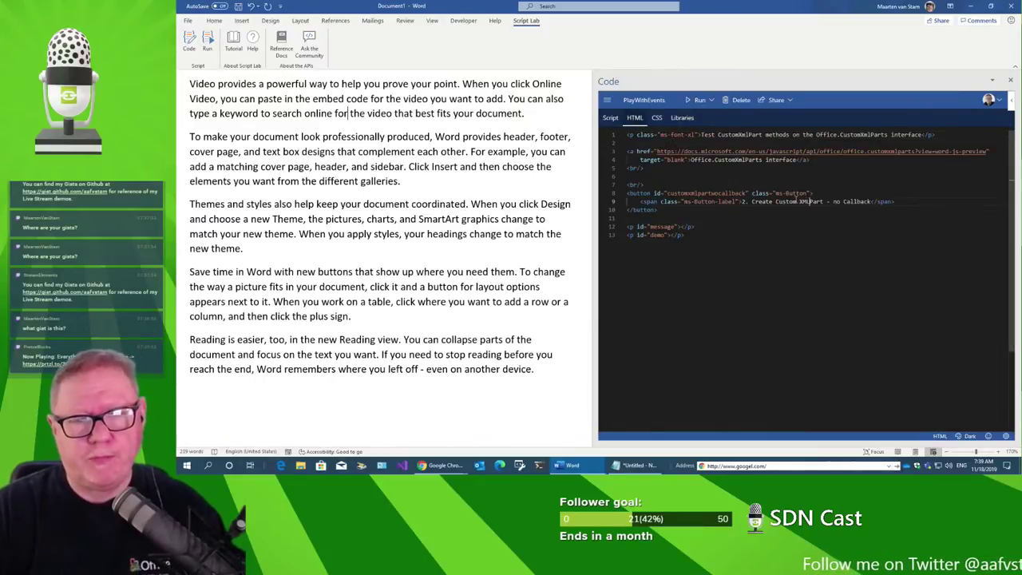
key("ctrl+shift+Left")
key("ctrl+shift+Left")
key("ctrl+shift+Left")
key("ctrl+shift+Left")
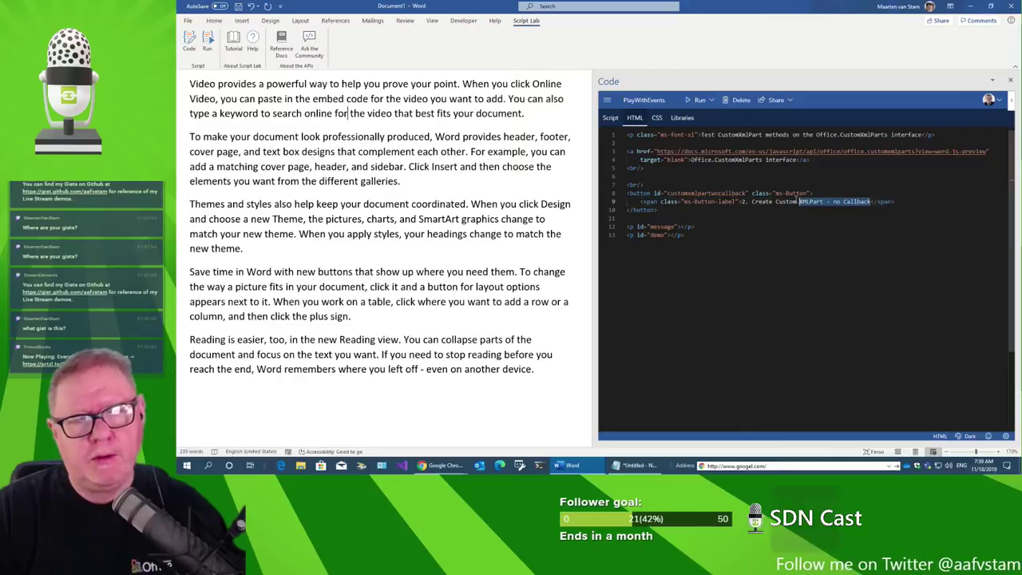
key("ctrl+shift+Left")
key("ctrl+shift+Left")
key("ctrl+shift+Left")
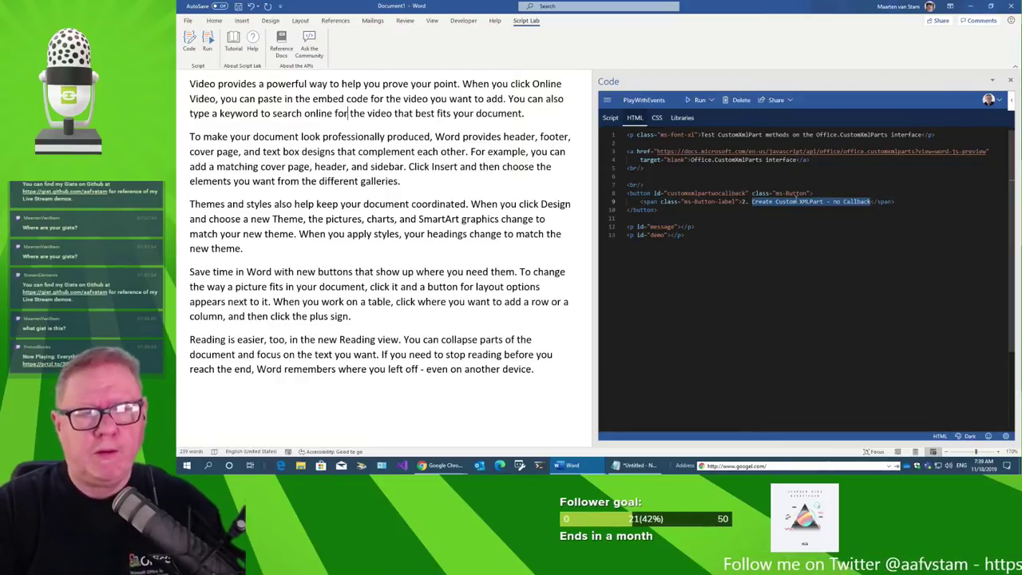
type("Test Events")
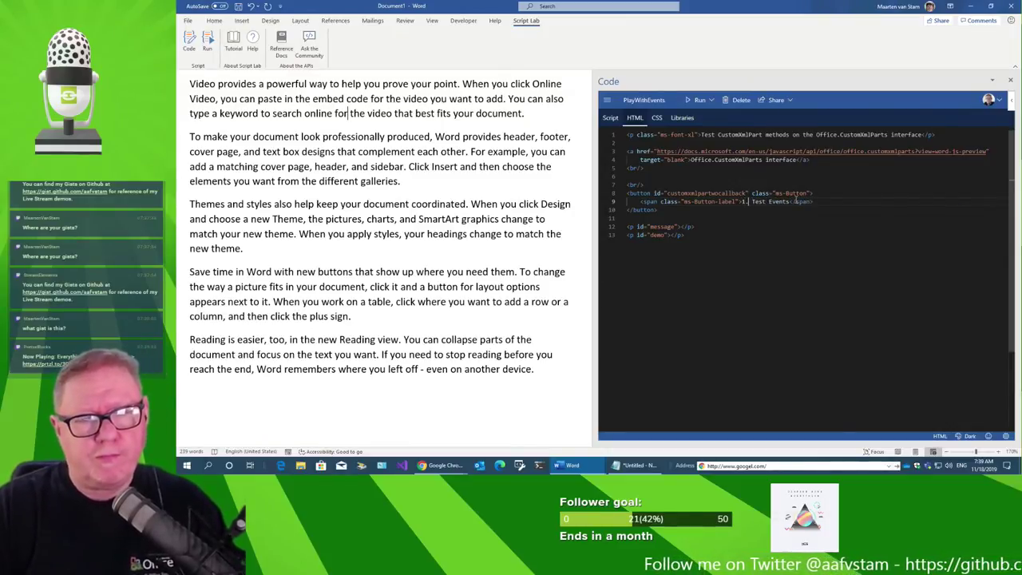
key("ctrl+Right")
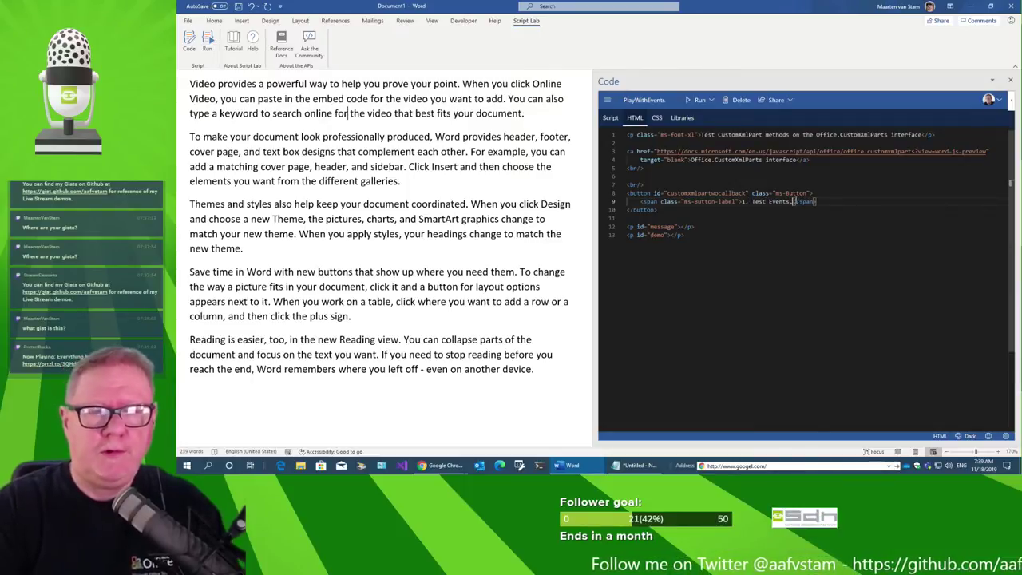
type(", adding Sele")
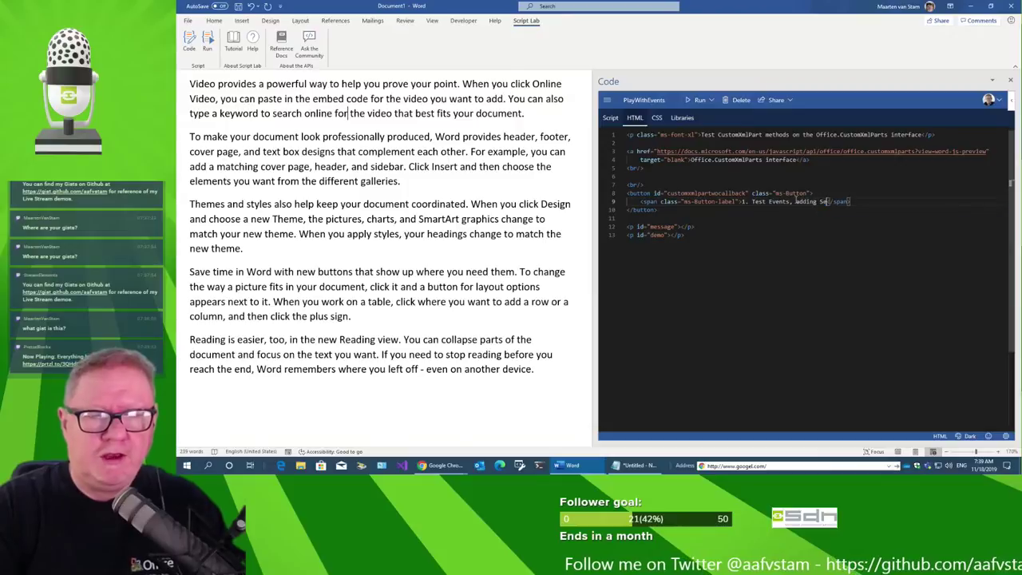
type("ction")
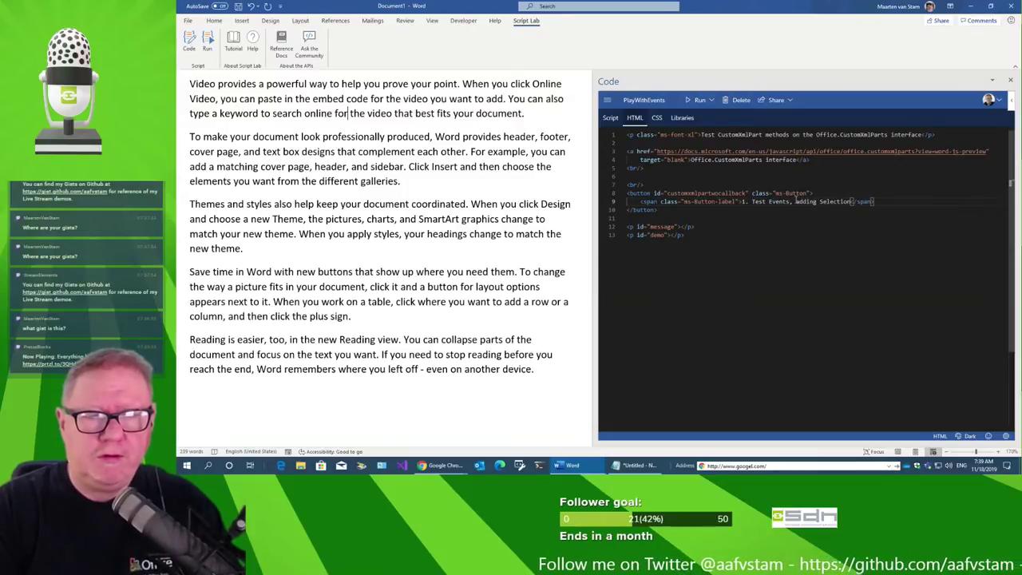
type(" Event")
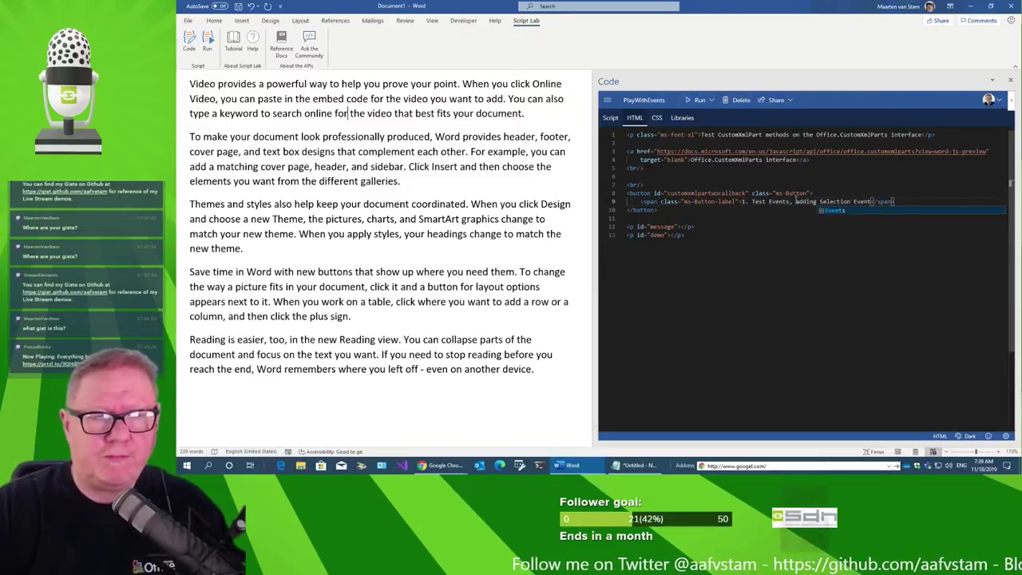
left_click(825, 231)
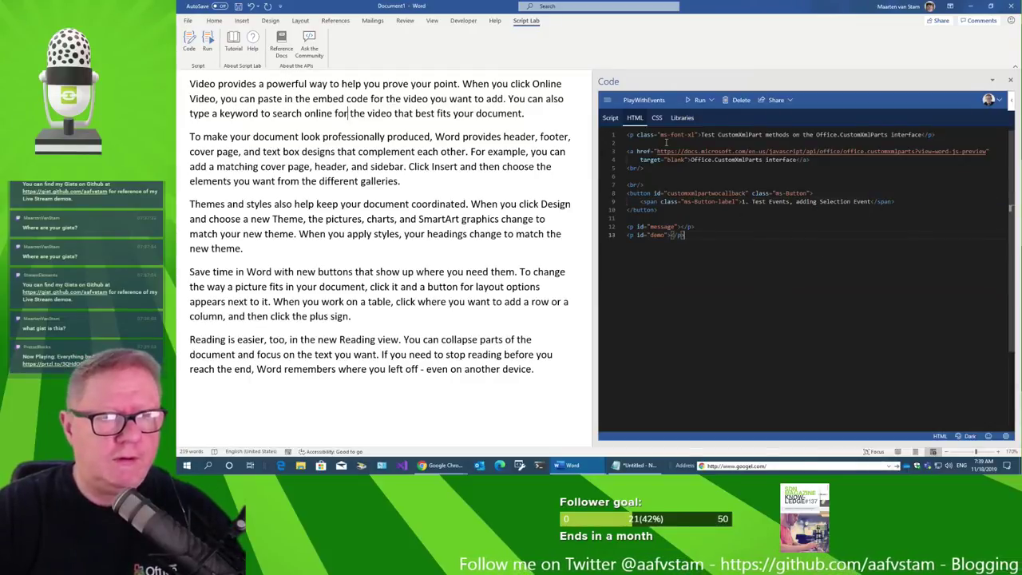
Run the snippet in this pane and start the Test Events selection listener.
left_click(699, 102)
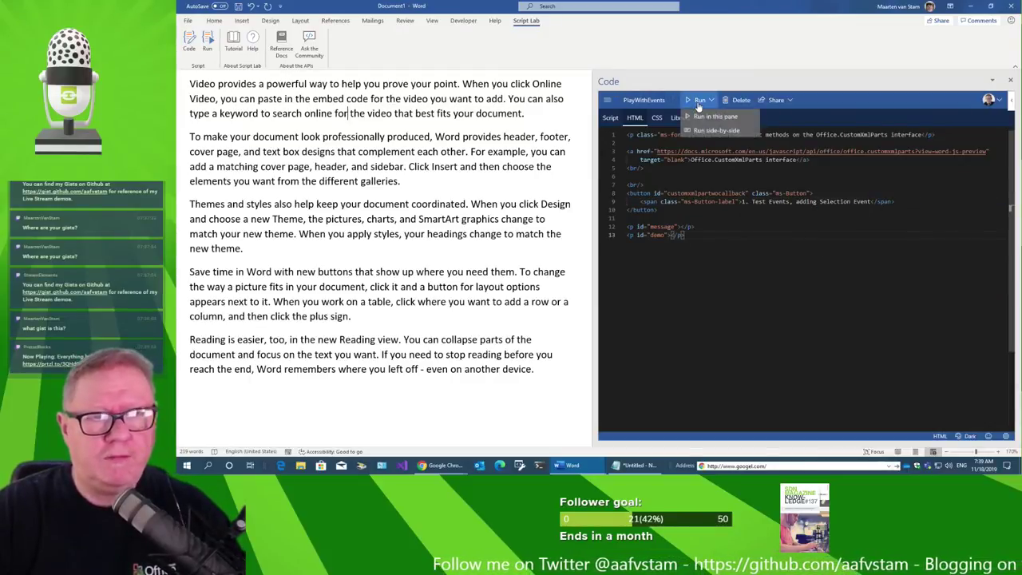
left_click(705, 118)
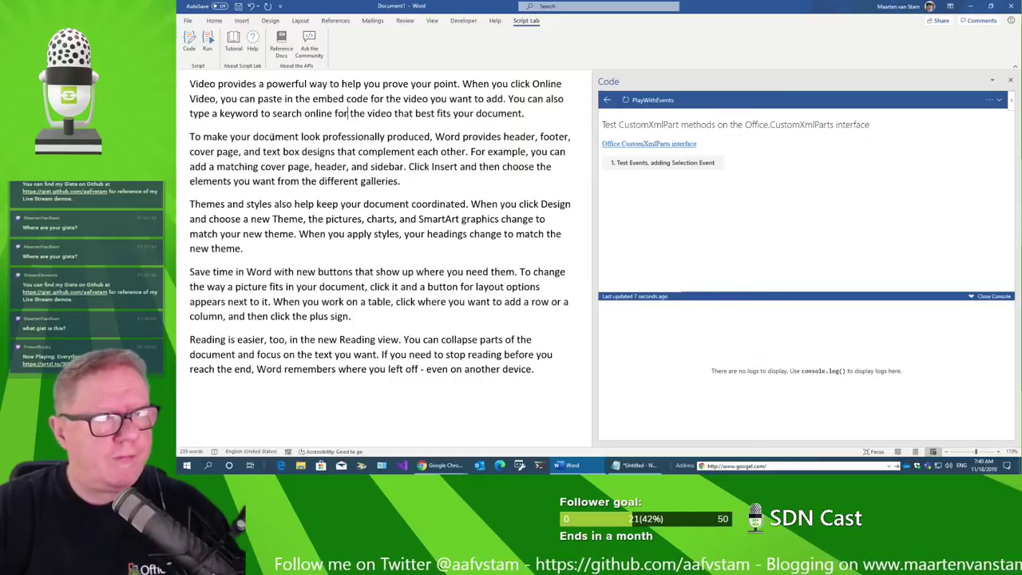
left_click(677, 163)
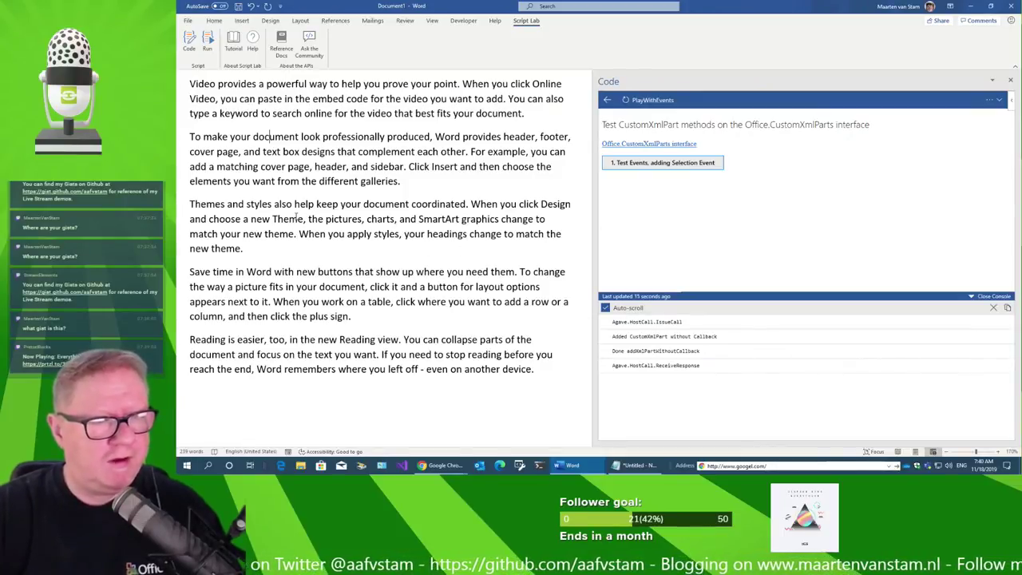
Select document text, first Theme through headings, then the whole document, to log it as Selected data.
left_click_drag(347, 224, 467, 234)
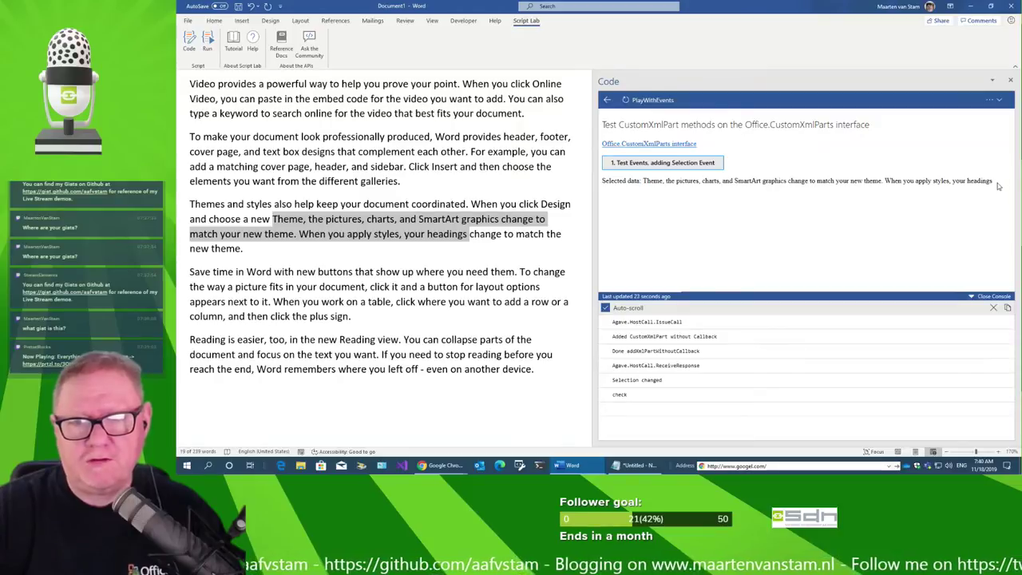
left_click_drag(996, 186, 650, 206)
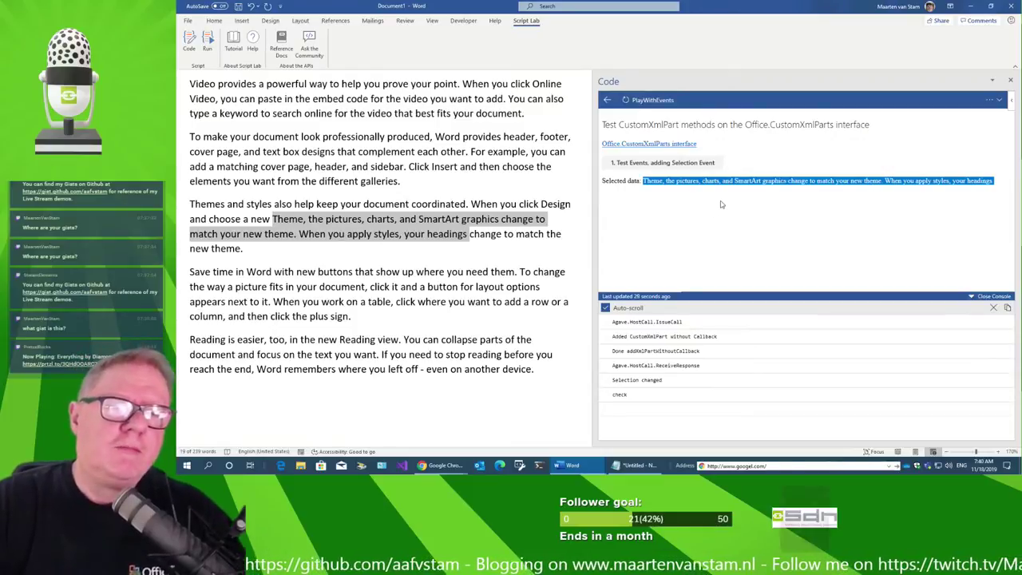
left_click(282, 122)
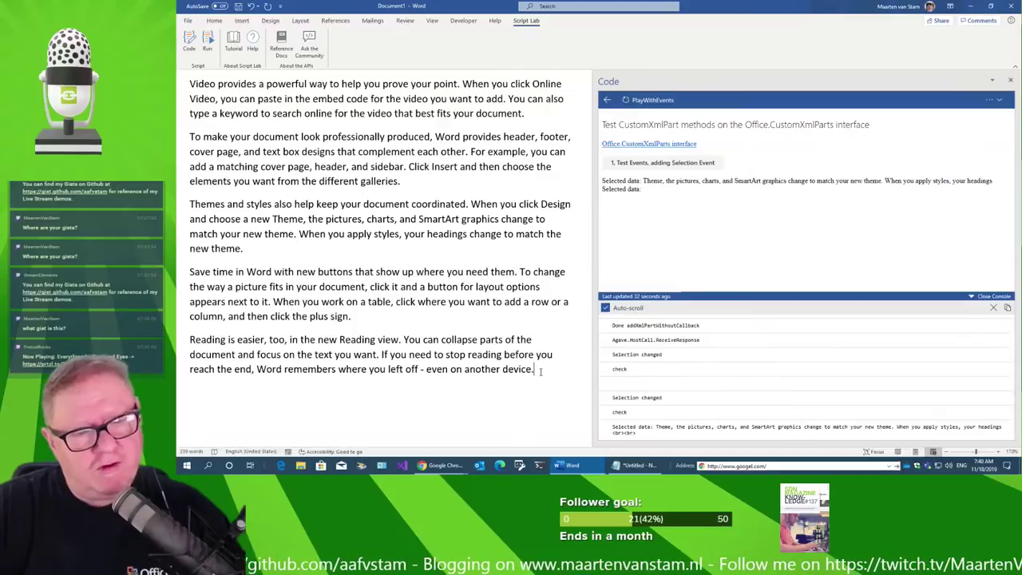
left_click_drag(541, 371, 182, 80)
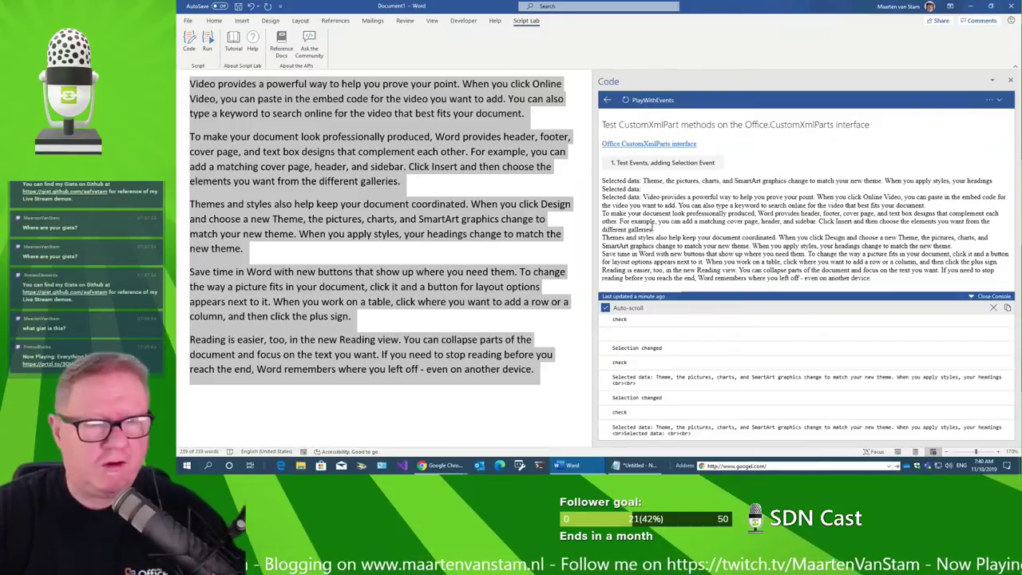
Search Google for 'get document content officeJS' from the taskbar address bar.
left_click(810, 467)
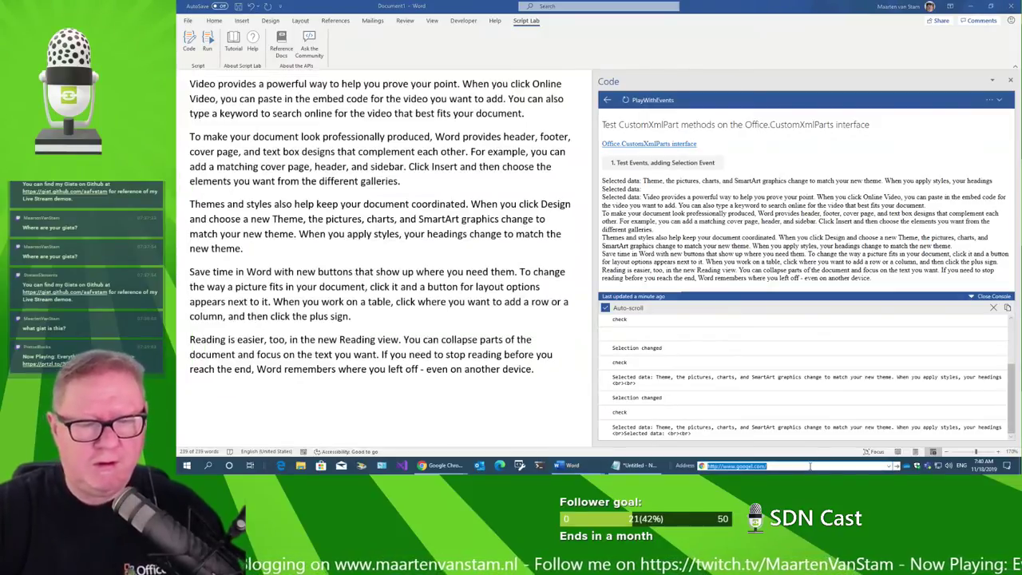
type("google")
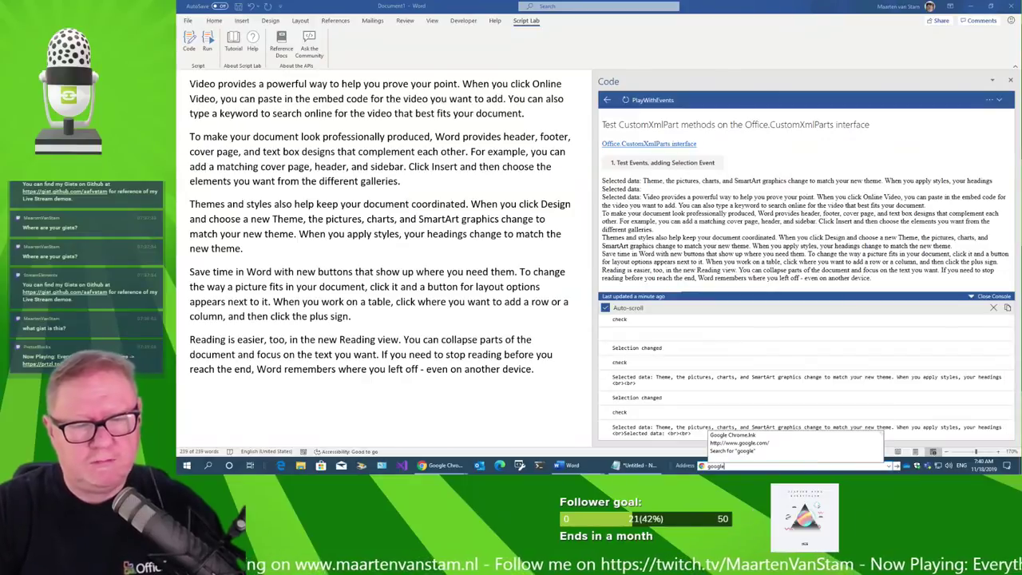
key("Return")
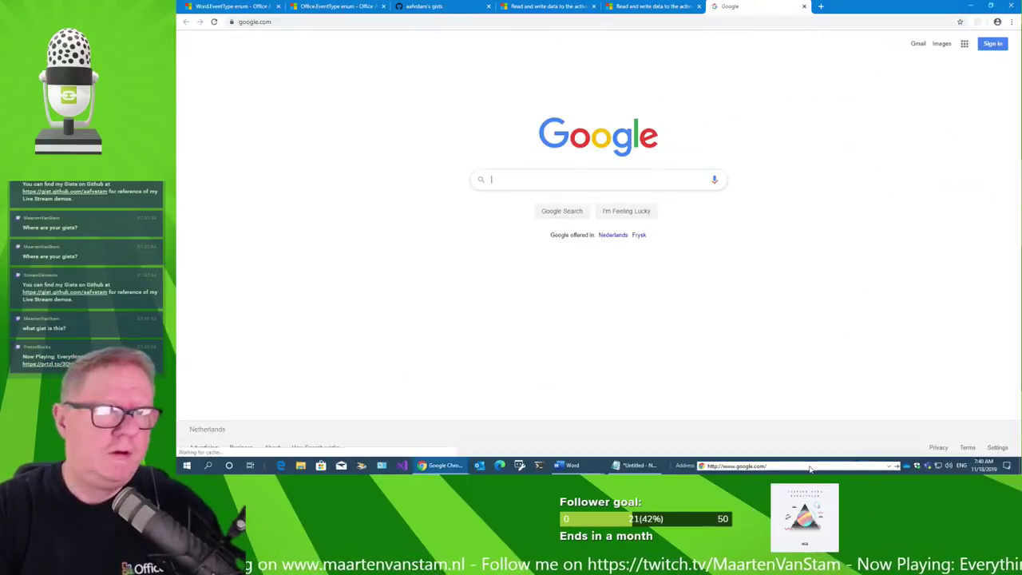
type("get")
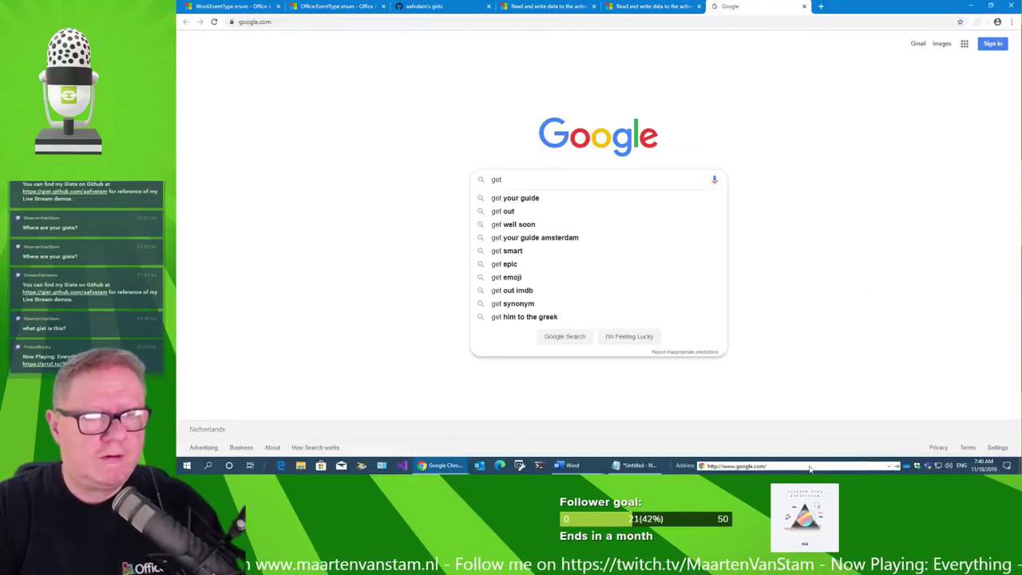
type(" document con")
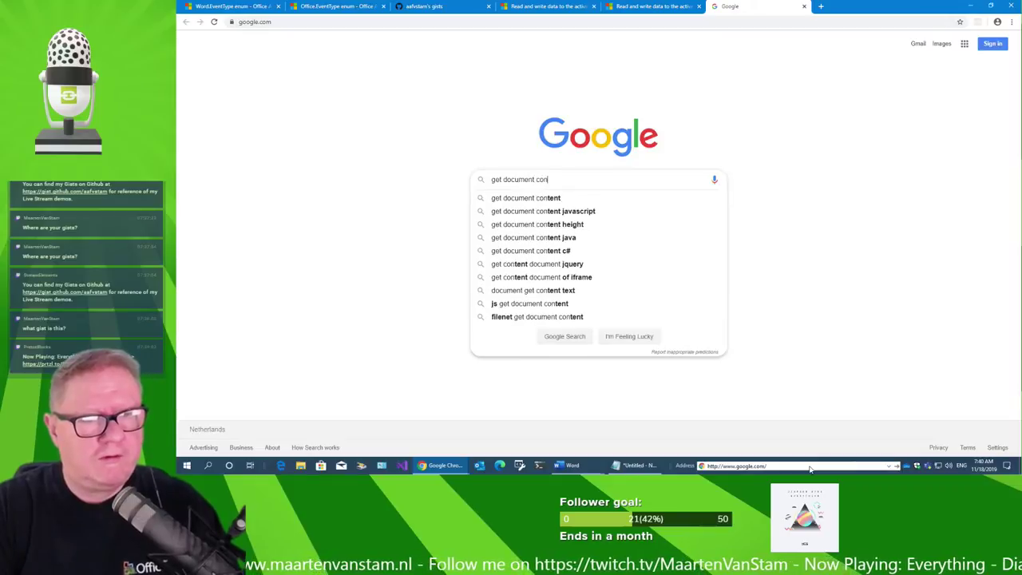
type("tent offi")
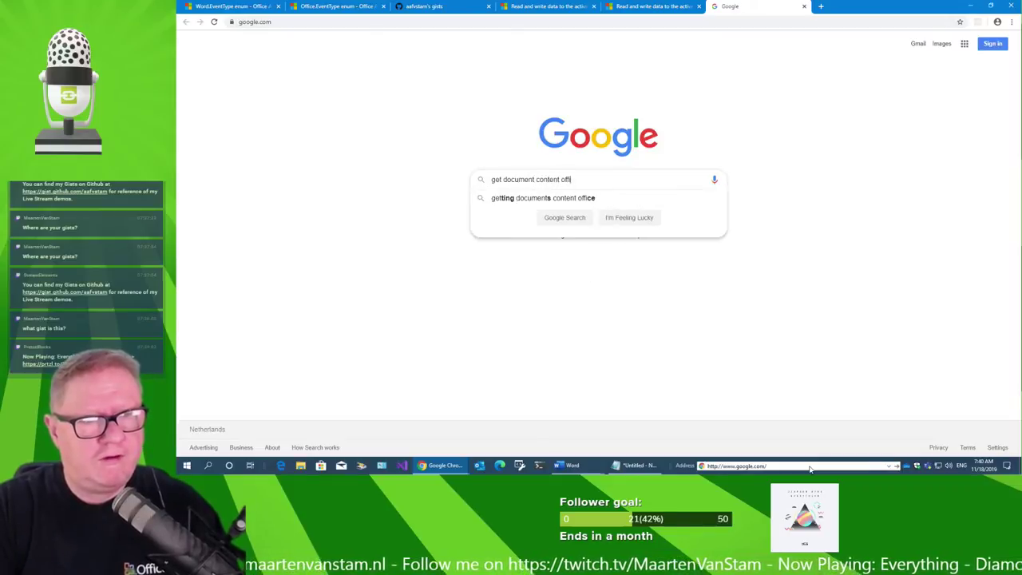
type("ceJS")
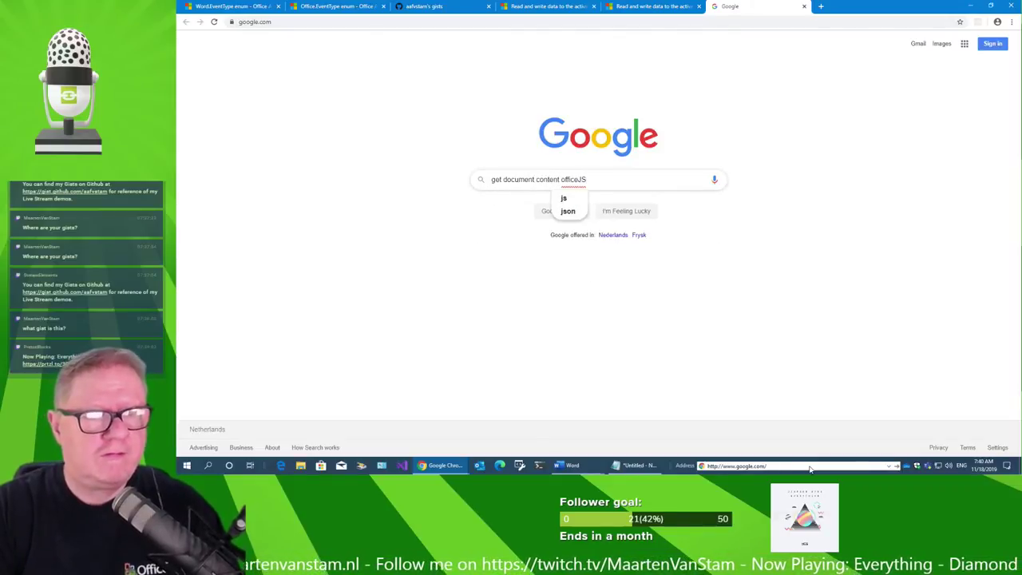
key("Return")
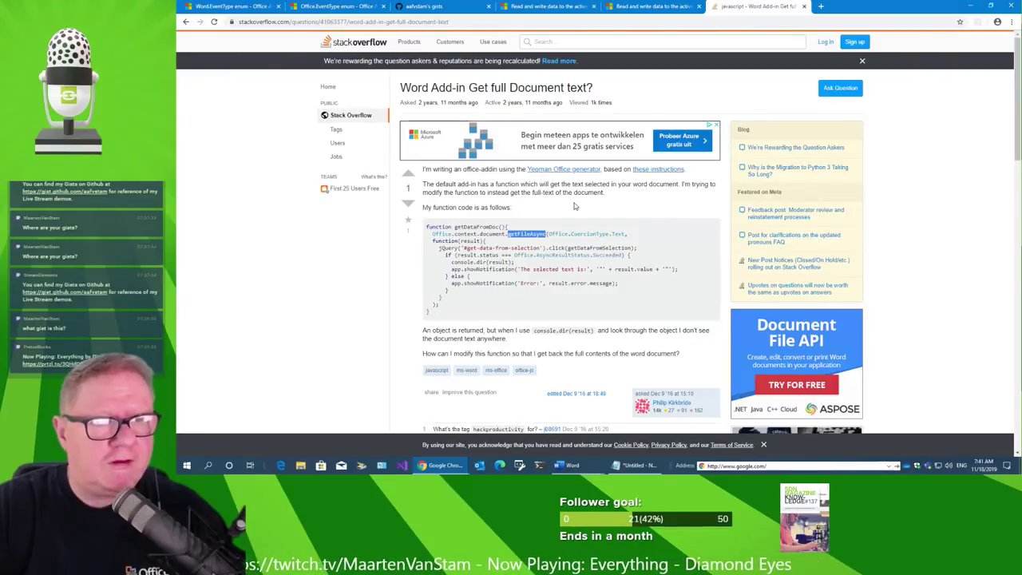
scroll(579, 209, "down", 3)
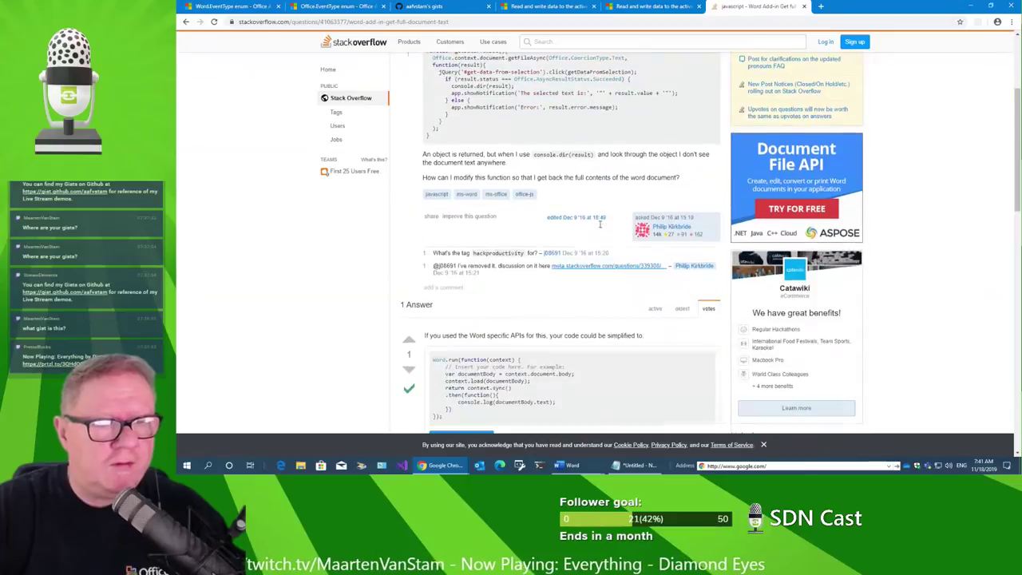
scroll(600, 227, "down", 1)
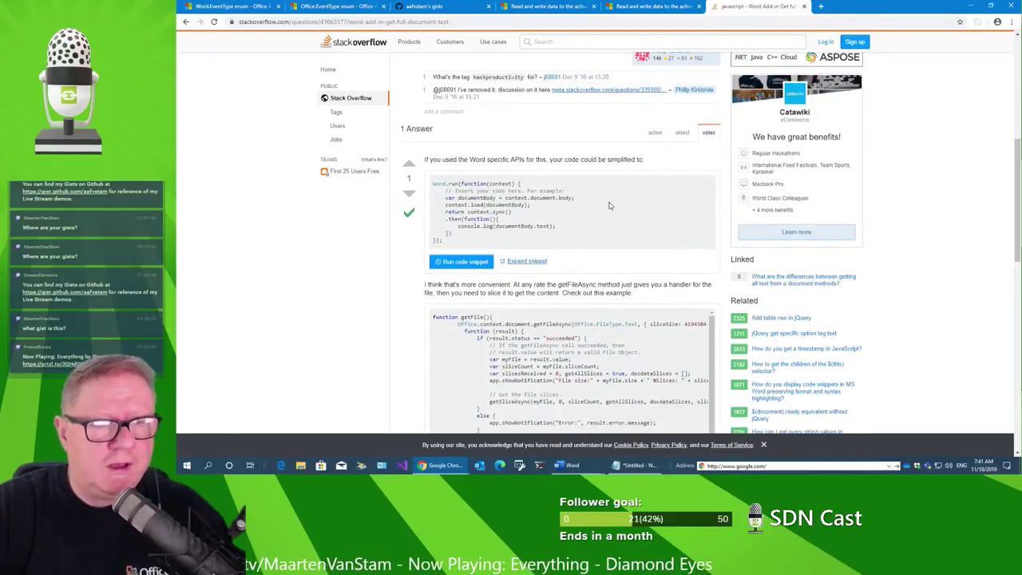
scroll(615, 212, "down", 3)
scroll(399, 307, "down", 2)
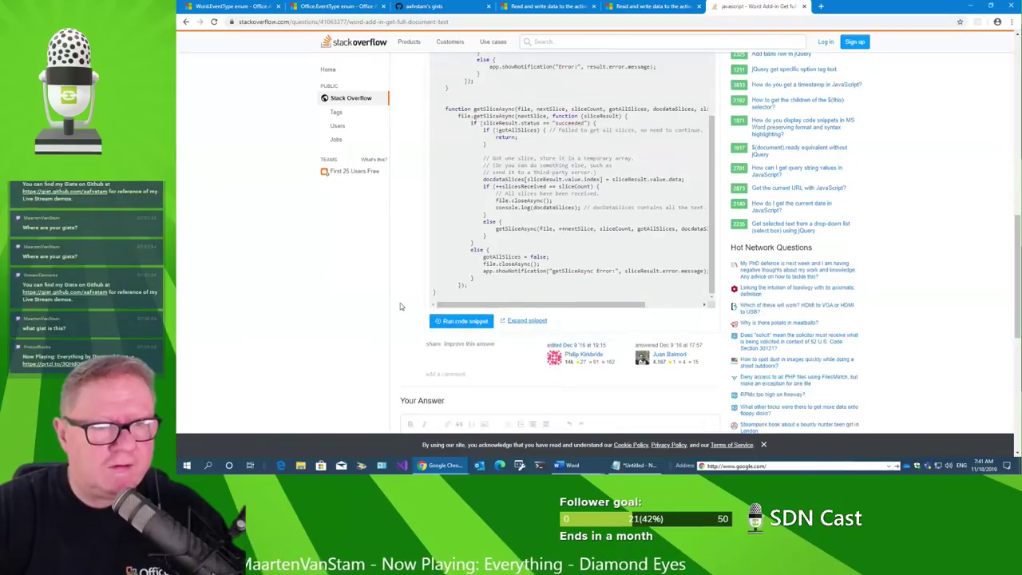
scroll(403, 303, "up", 2)
scroll(409, 300, "up", 1)
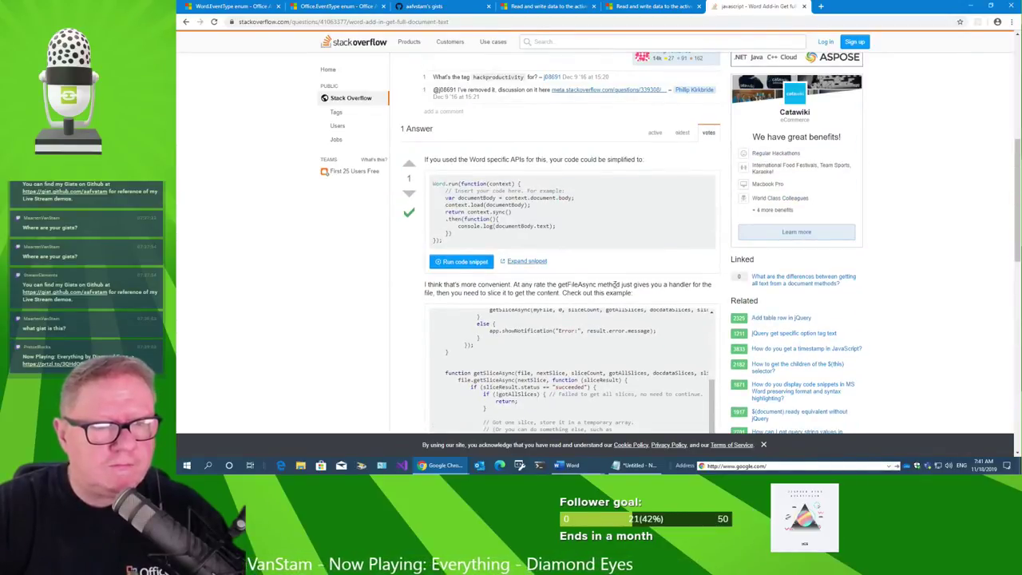
scroll(357, 294, "down", 3)
scroll(356, 295, "down", 3)
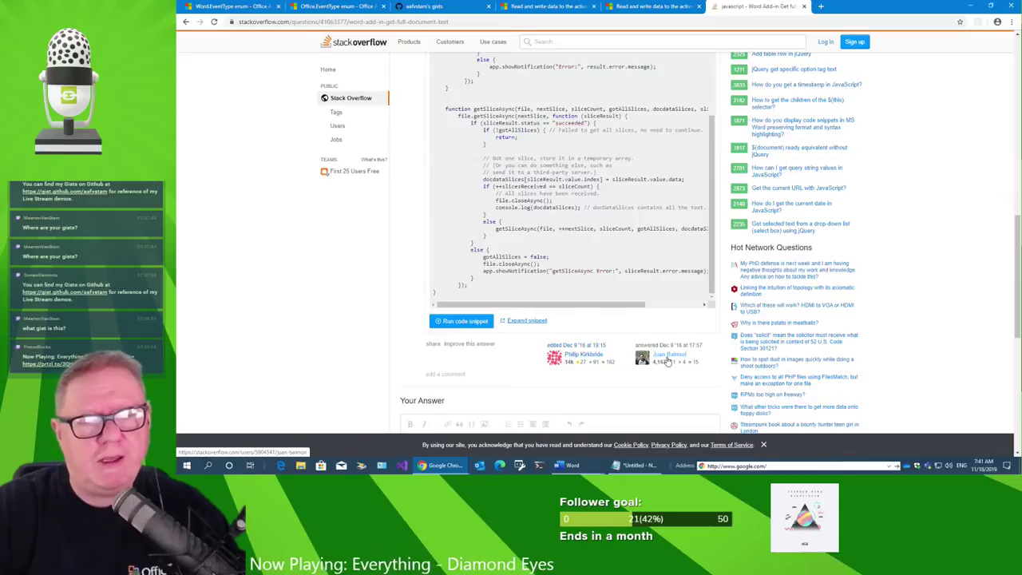
scroll(474, 218, "up", 1)
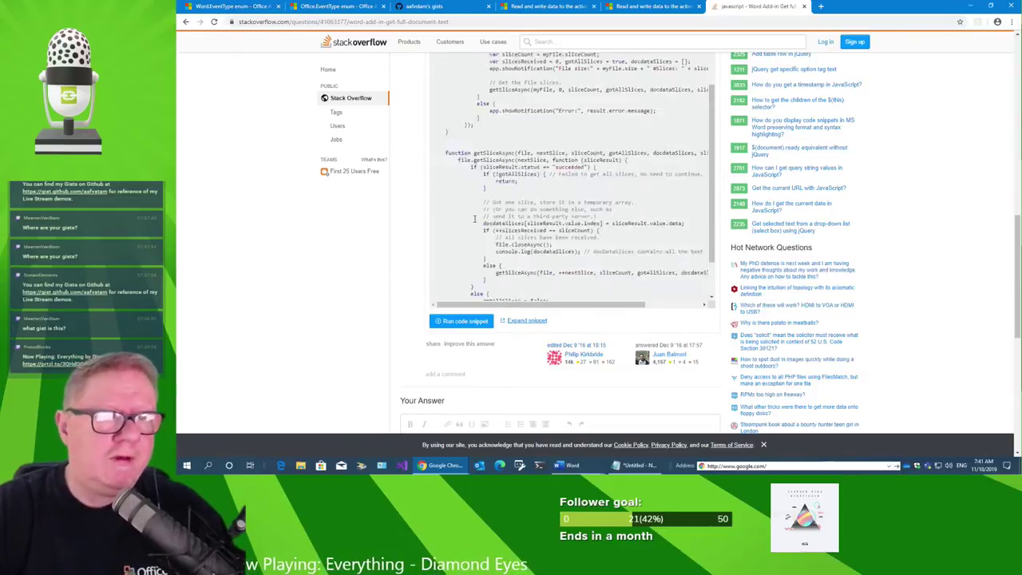
scroll(474, 217, "up", 1)
scroll(569, 202, "up", 3)
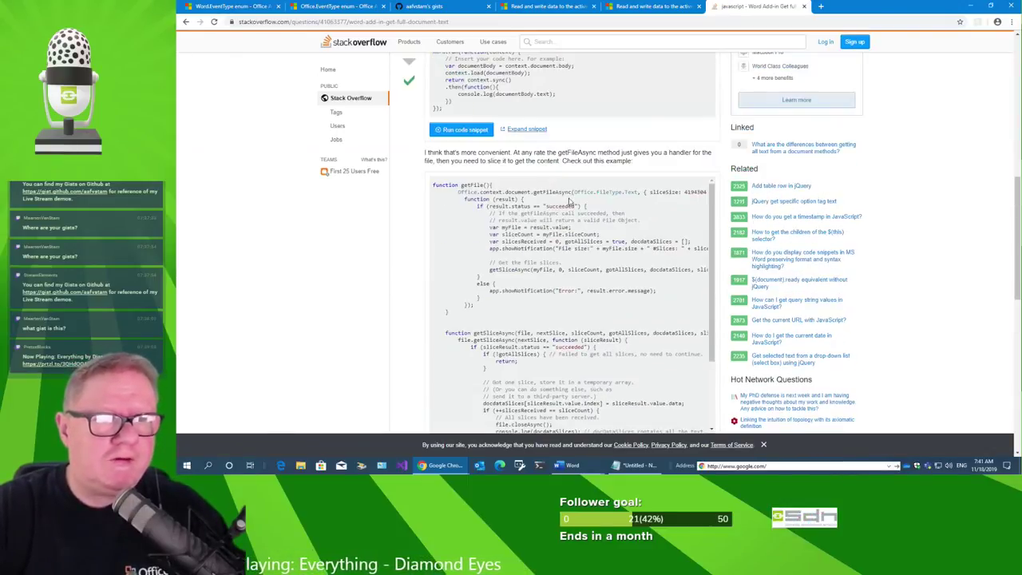
scroll(570, 200, "up", 3)
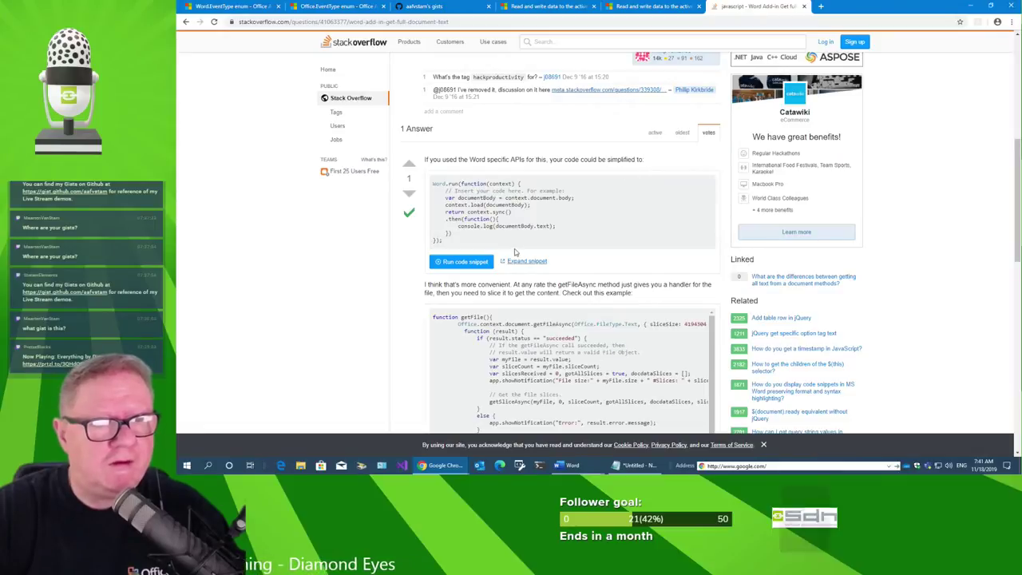
double_click(565, 197)
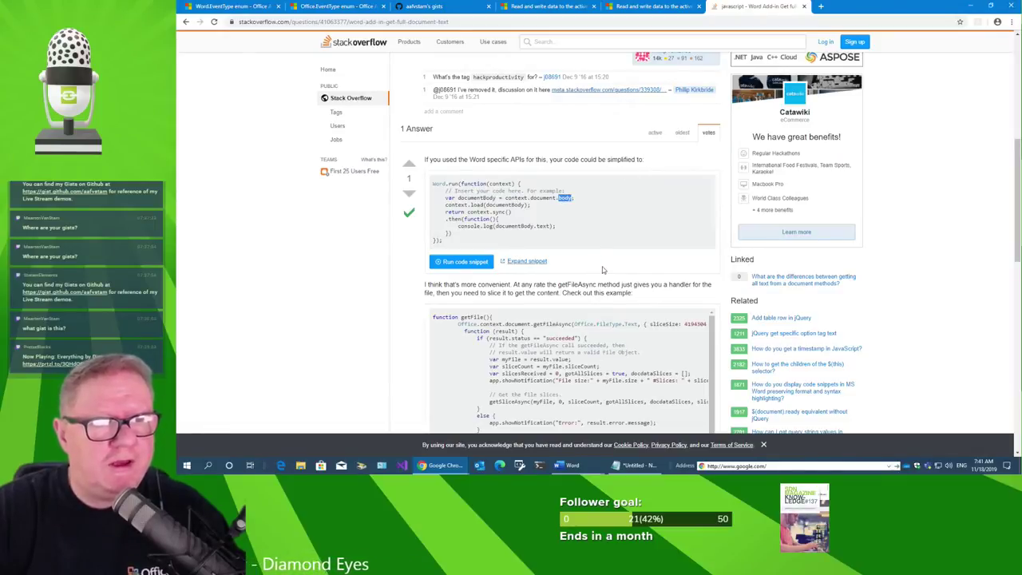
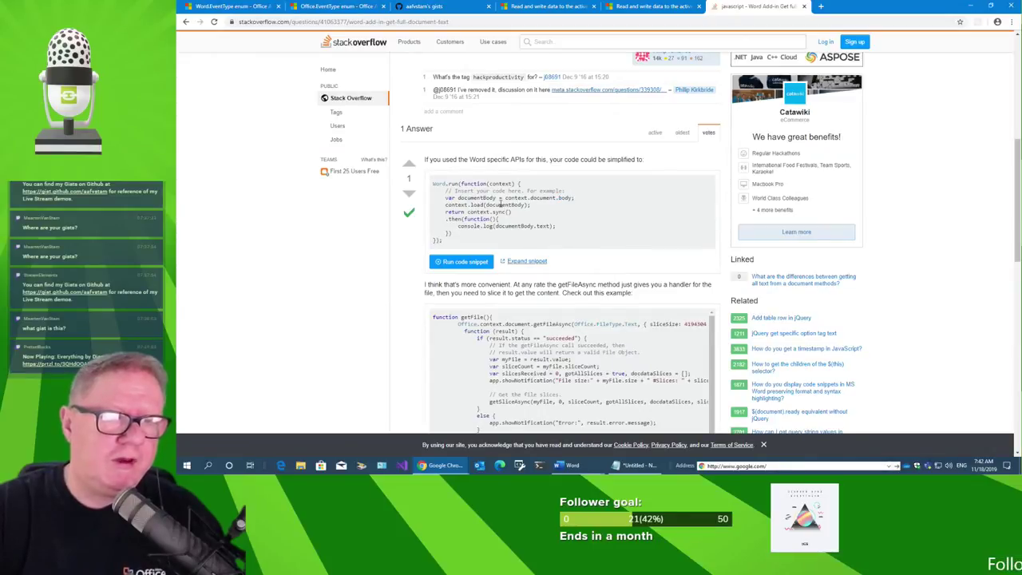
Highlight documentBody, sync and text in the answer's code, then select the whole Word.run sample.
double_click(501, 205)
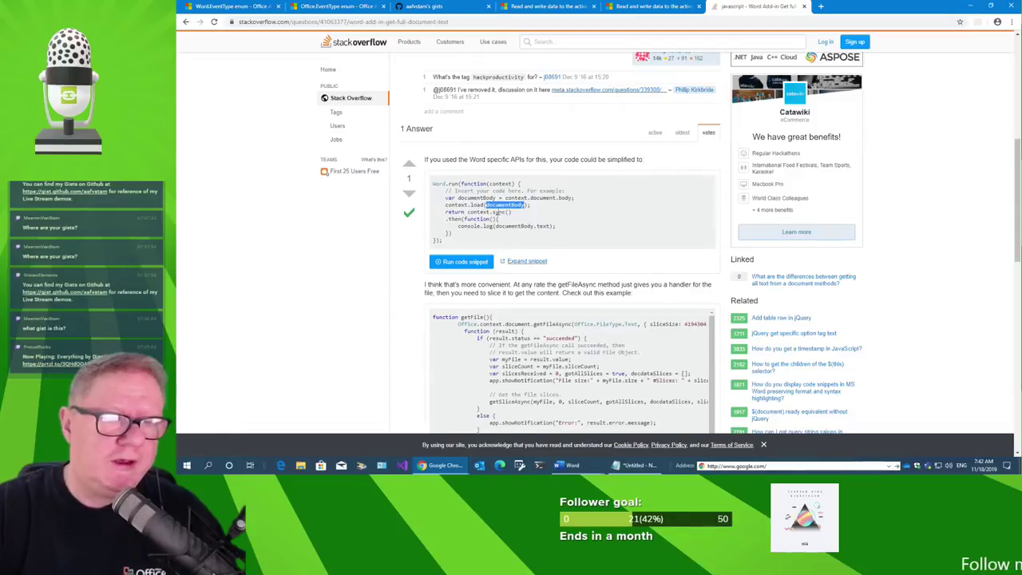
double_click(499, 212)
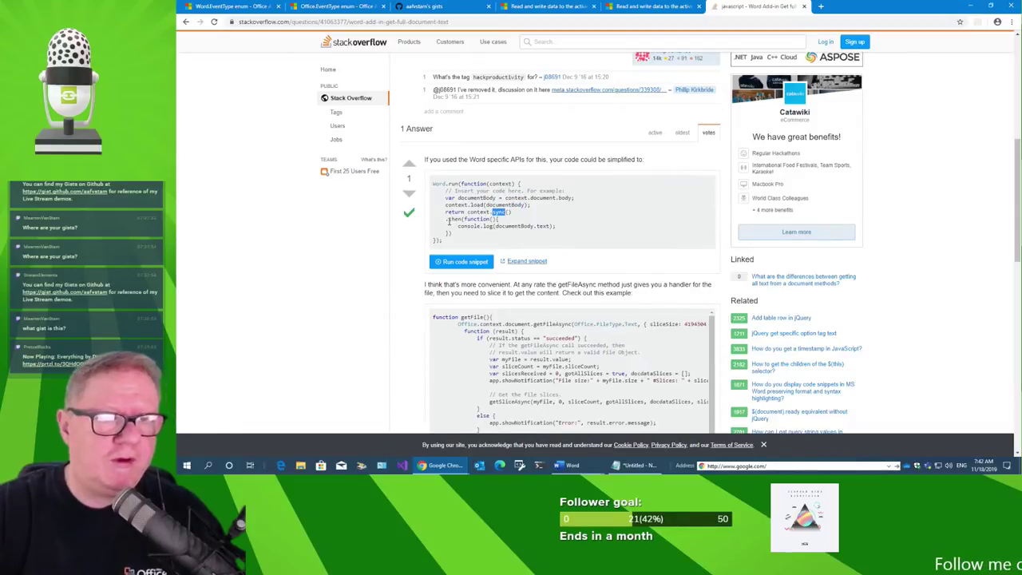
double_click(516, 226)
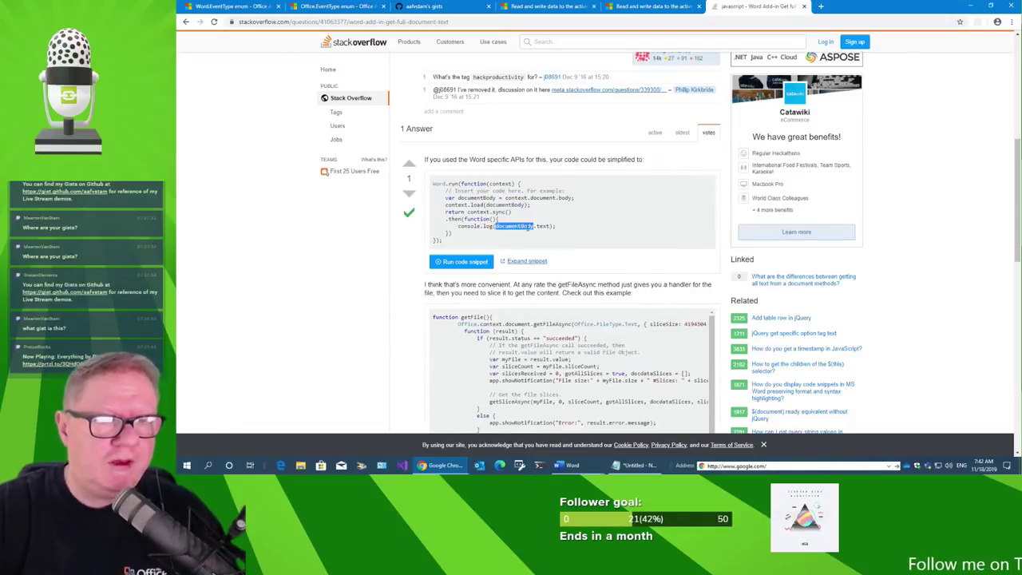
left_click(515, 226)
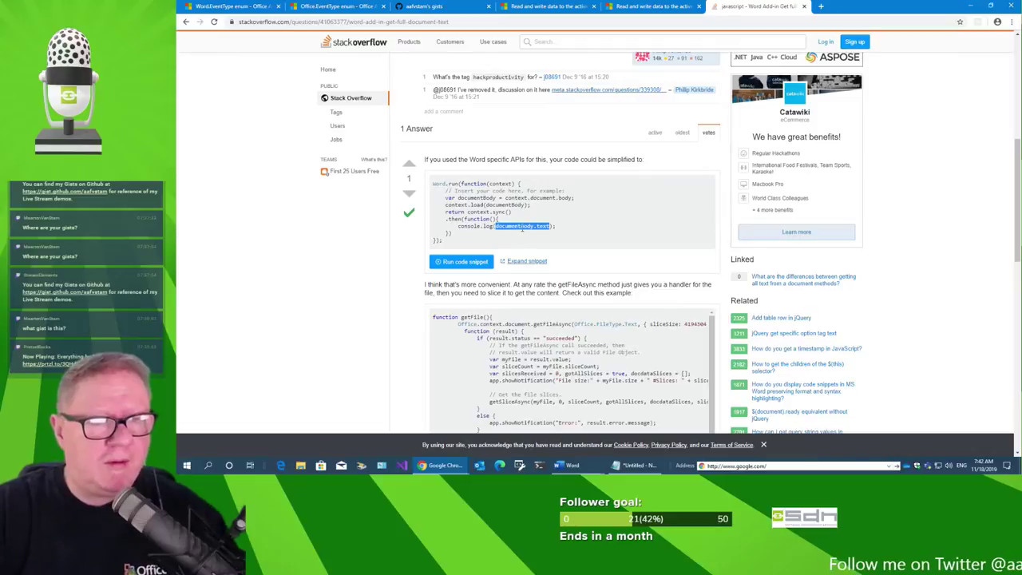
left_click(542, 226)
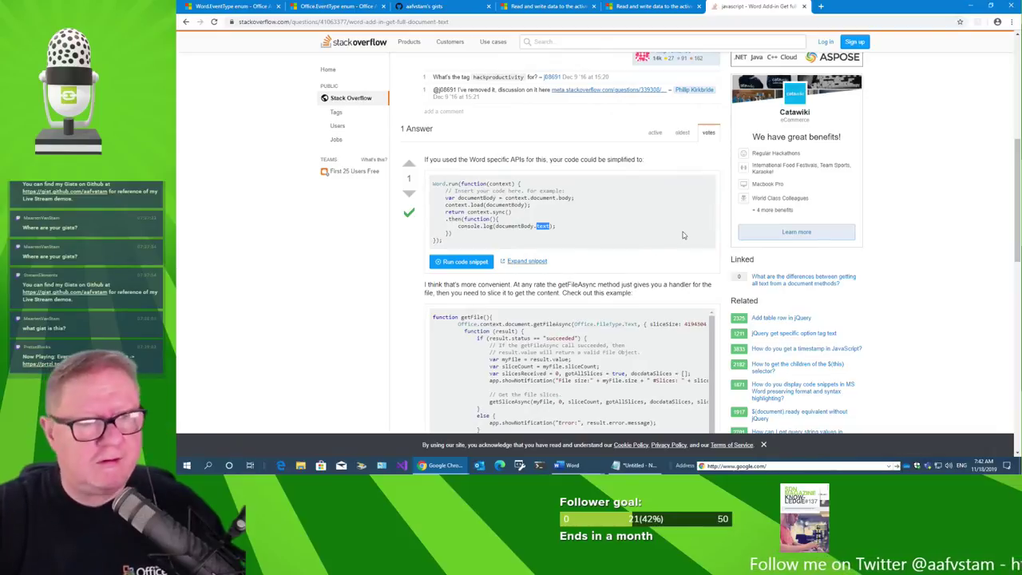
left_click(485, 248)
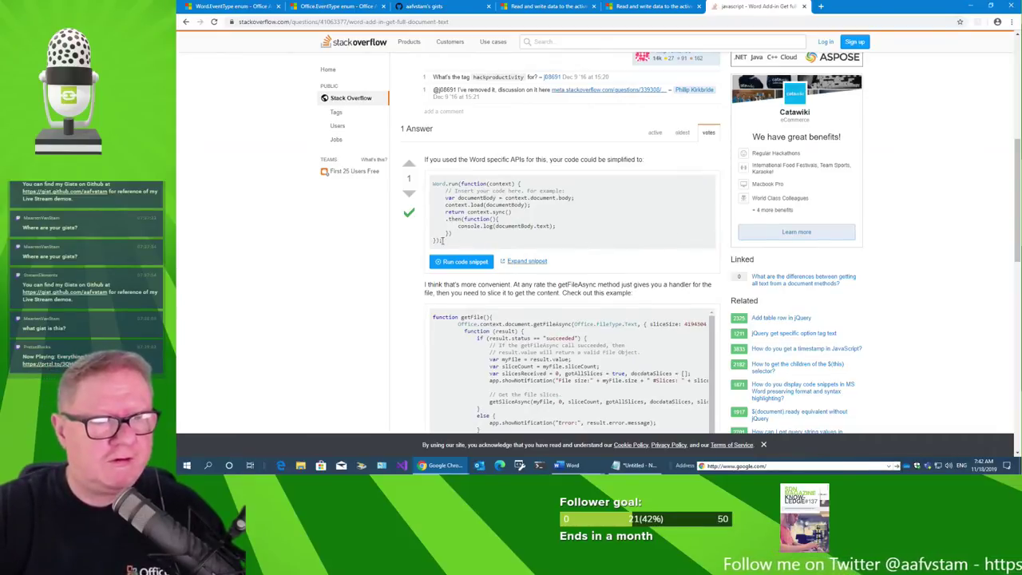
left_click_drag(444, 246, 432, 182)
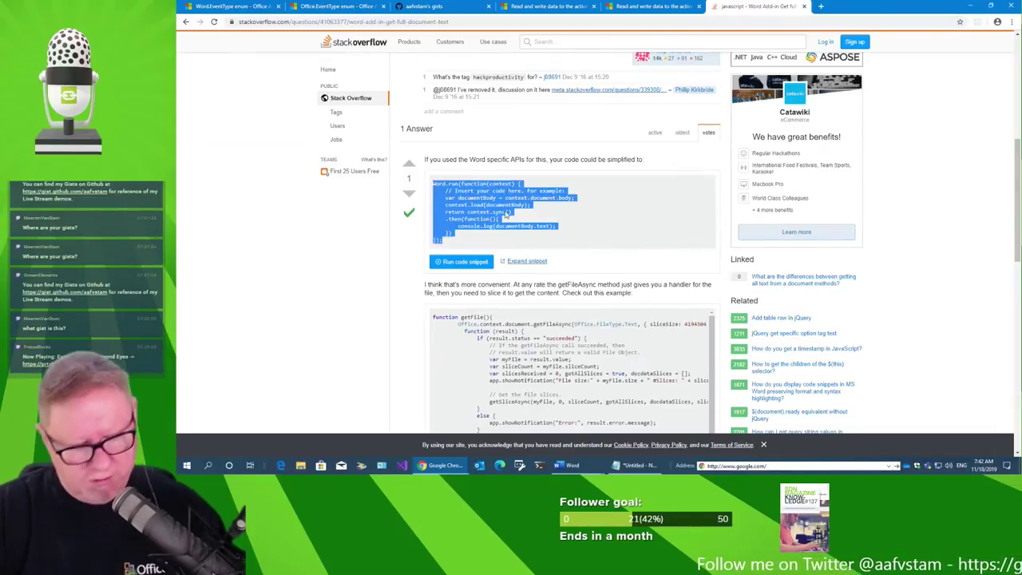
key("alt+Tab")
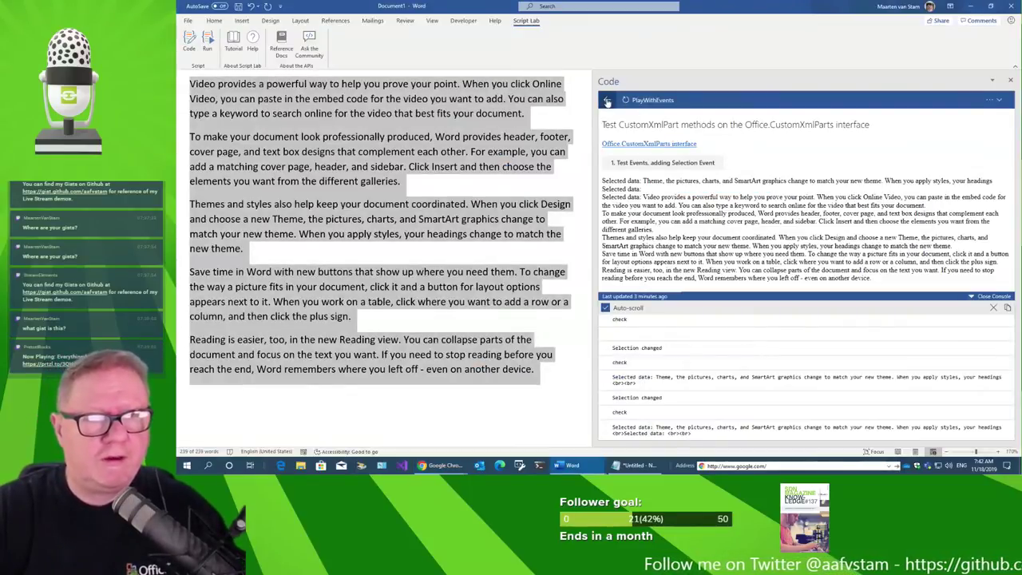
Paste the Word.run code into the PlayWithEvents HTML, then undo the paste.
left_click(607, 101)
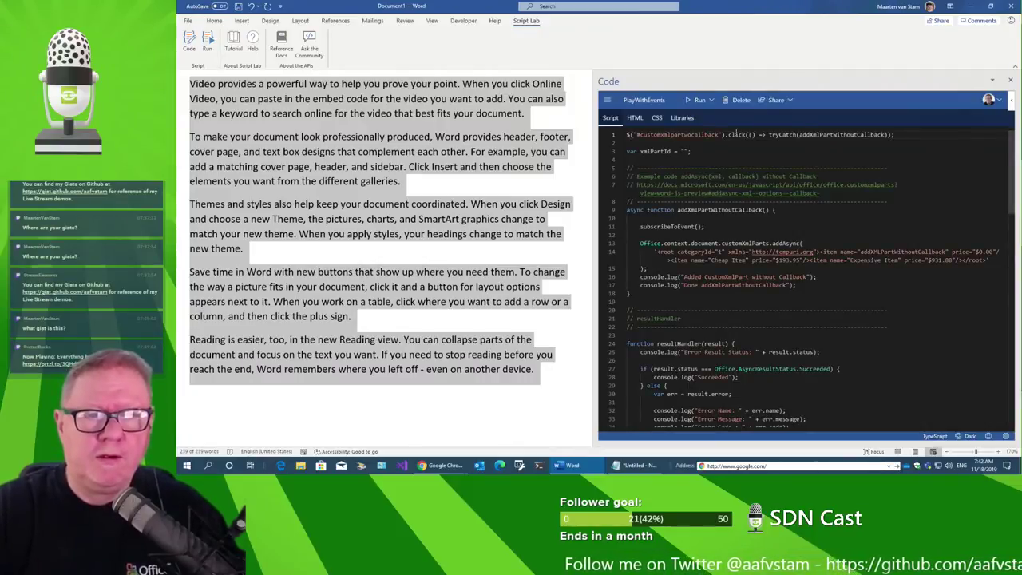
left_click(635, 117)
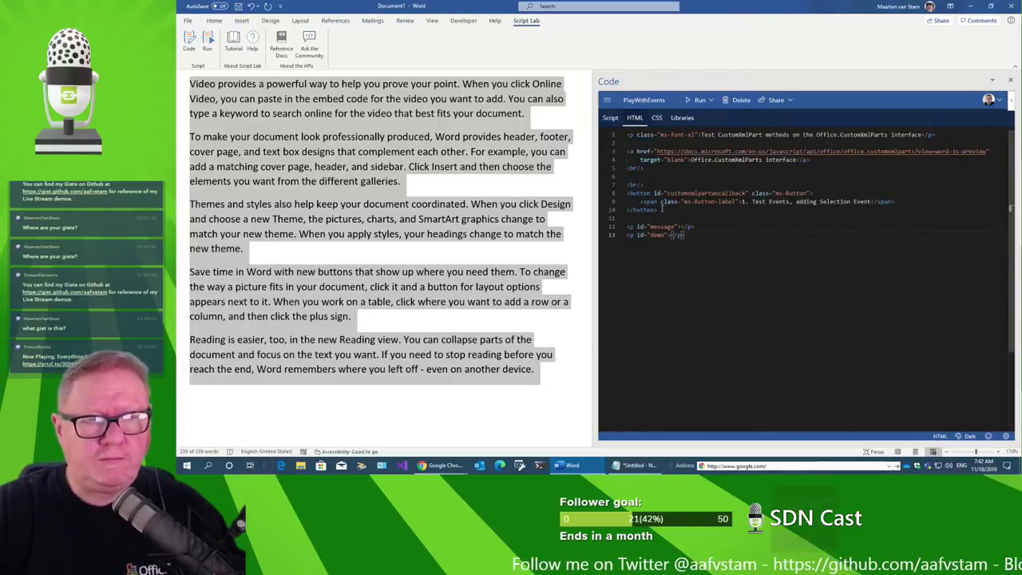
key("ctrl+v")
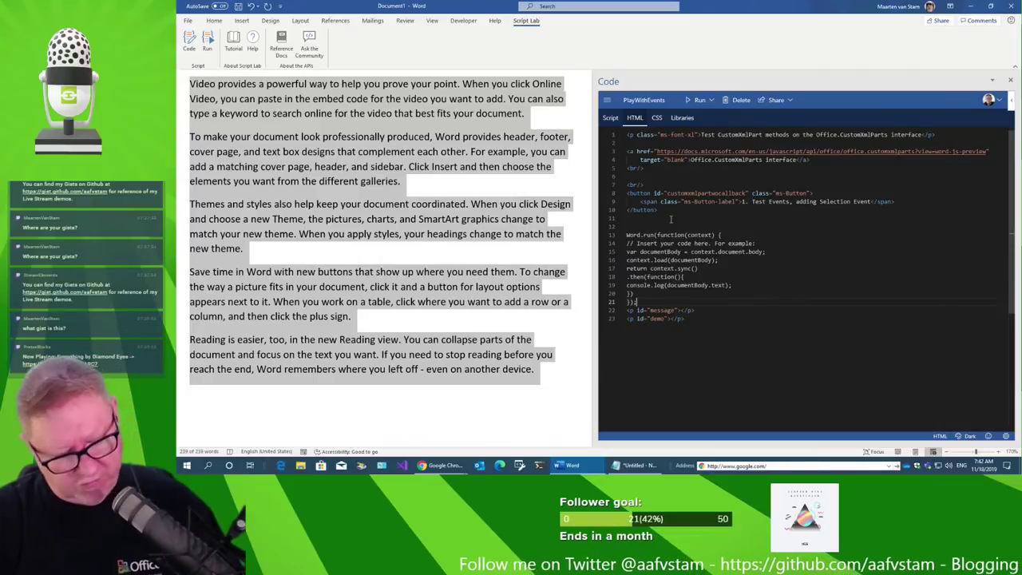
key("shift+alt+f")
key("ctrl+z")
key("ctrl+z")
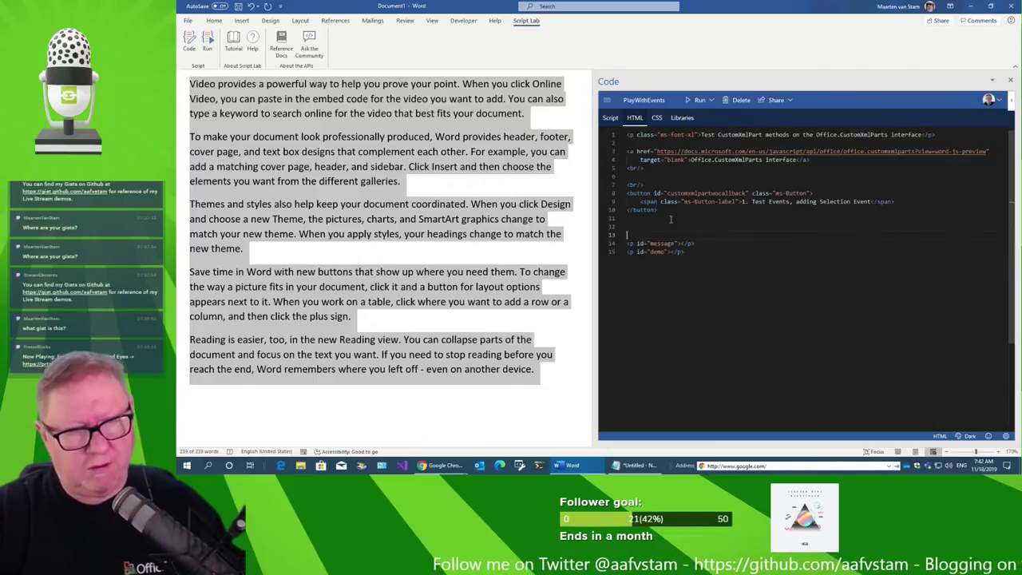
Append the Word.run code below the earlier notes in Notepad.
left_click(635, 465)
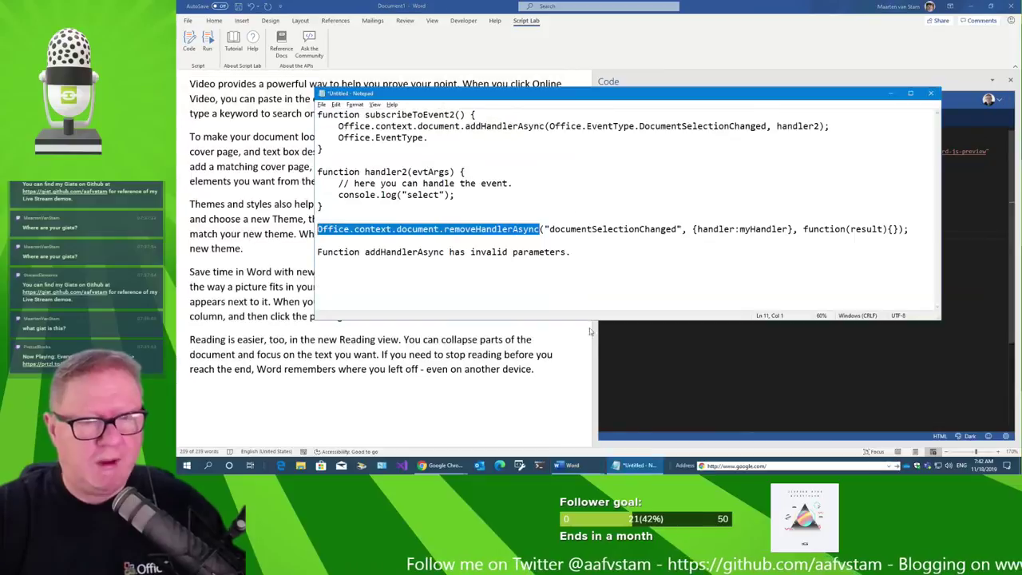
left_click(589, 255)
key("Return")
key("Return")
type("Word.run(function(context) {     // Insert your code here. For example:     var documentBody = context.document.body;     context.load(documentBody);     return context.sync()     .then(function(){         console.log(documentBody.text);     }) });")
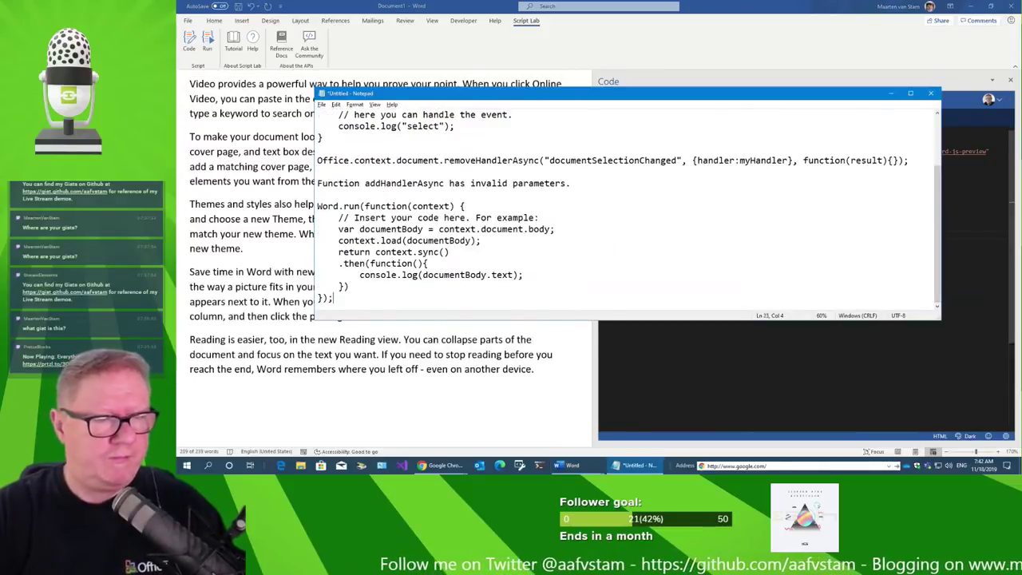
key("alt+Tab")
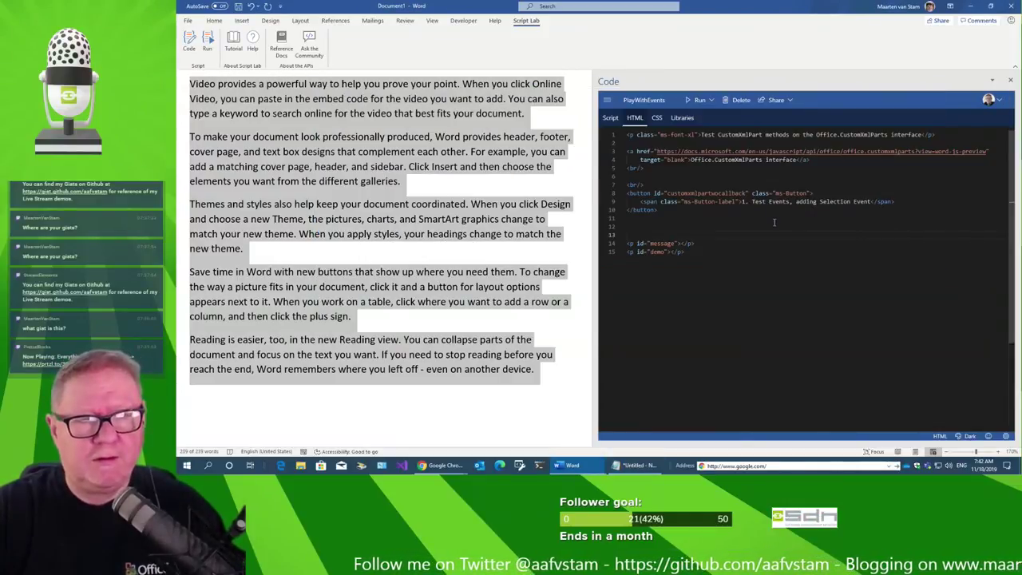
Duplicate the button markup from lines 7–10 onto line 12.
left_click_drag(667, 213, 620, 183)
key("ctrl+c")
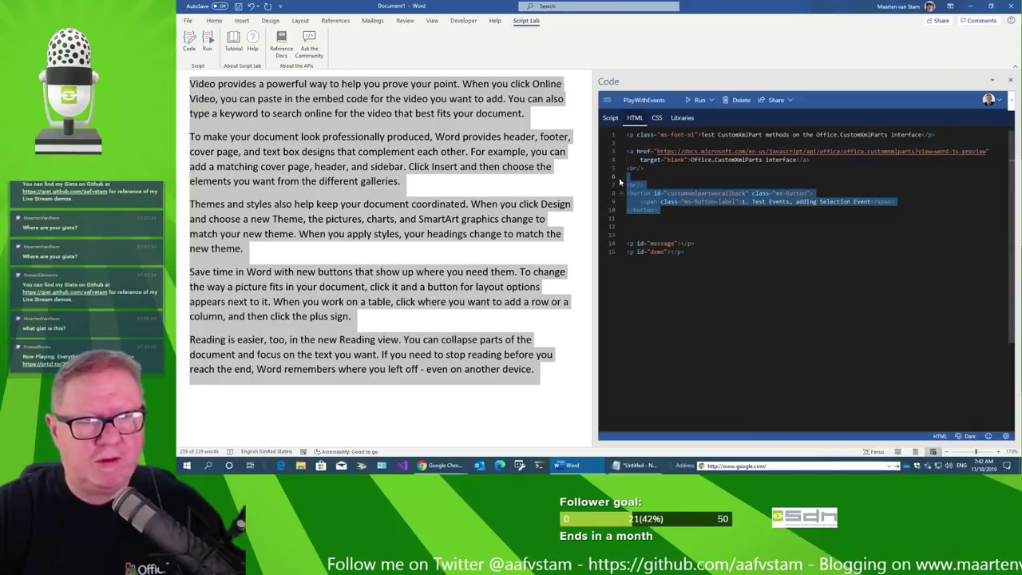
left_click(668, 227)
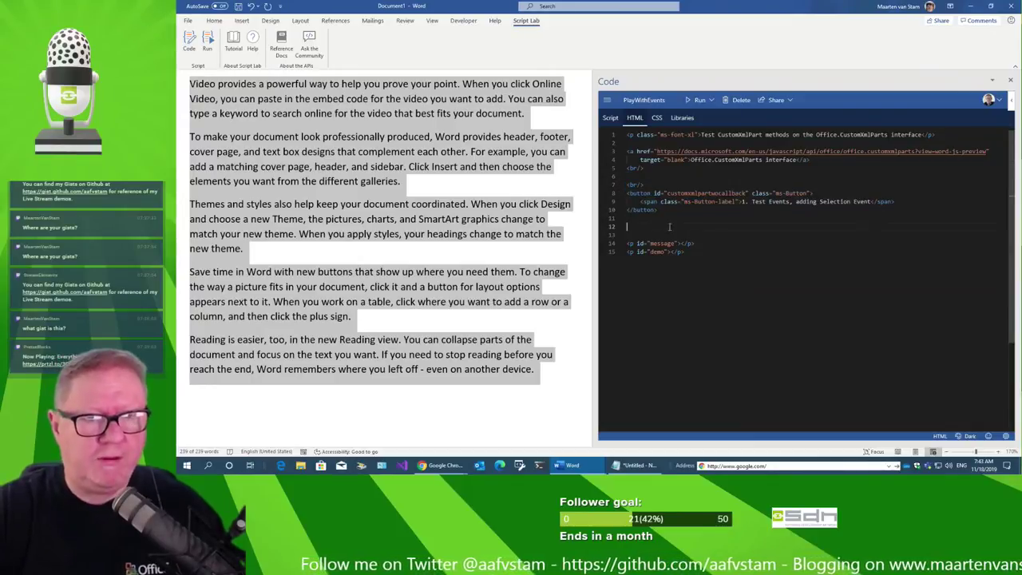
key("ctrl+v")
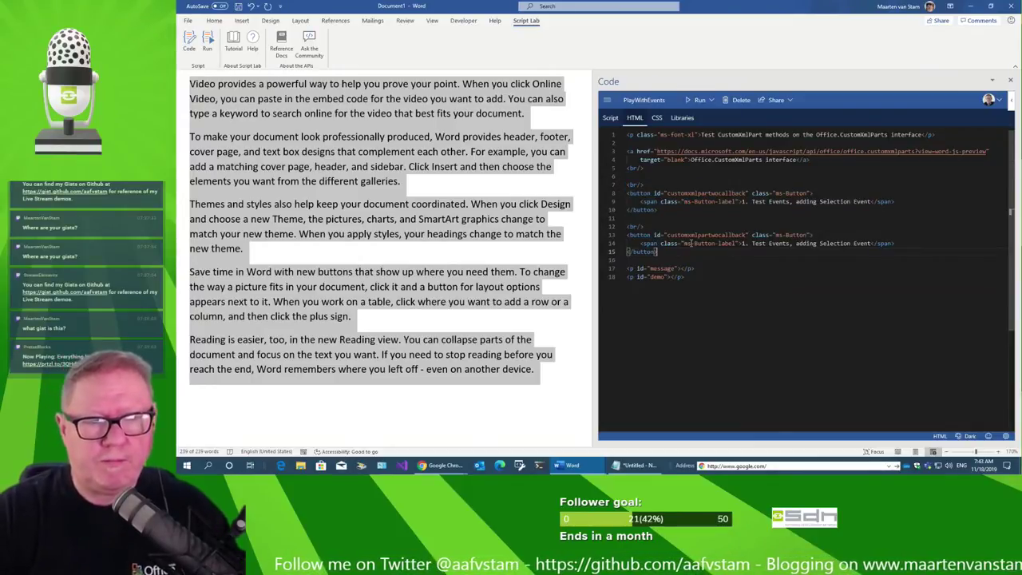
Relabel the new button '2. Get Document Text' and give it the id getdocumenttext.
left_click(757, 245)
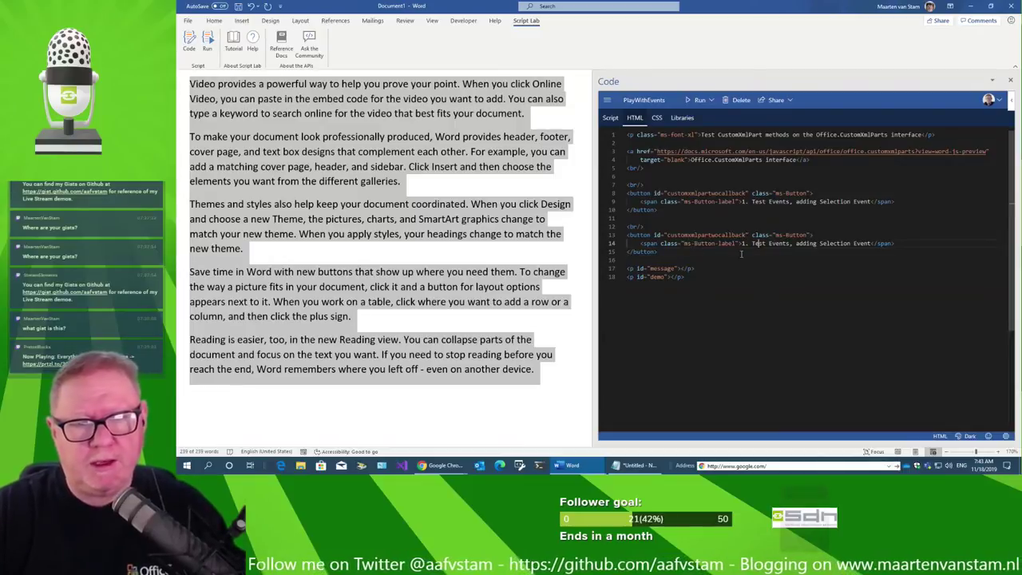
key("BackSpace")
type("2")
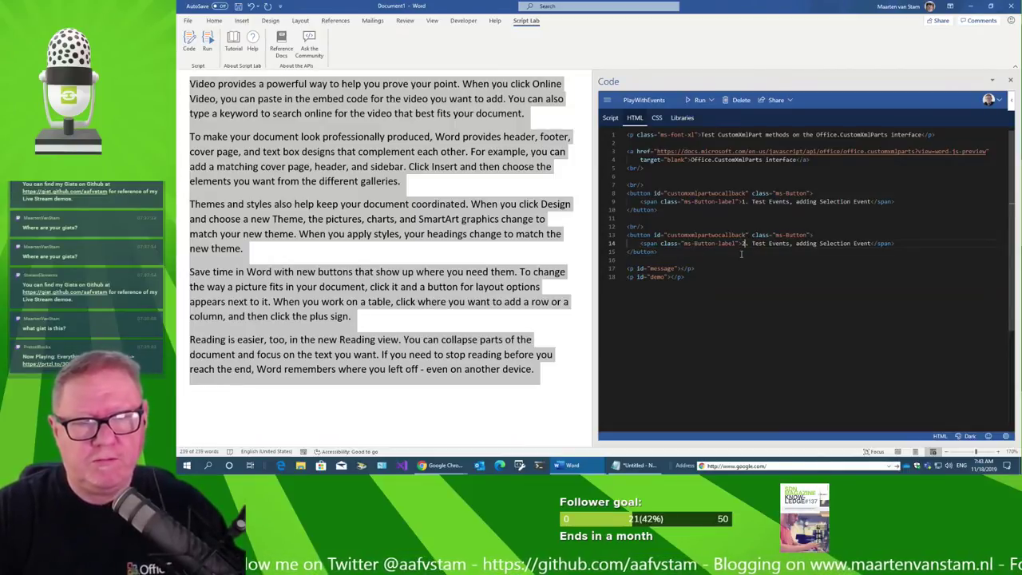
key("ctrl+shift+Right")
key("ctrl+shift+Right")
key("ctrl+shift+Right")
key("ctrl+shift+Right")
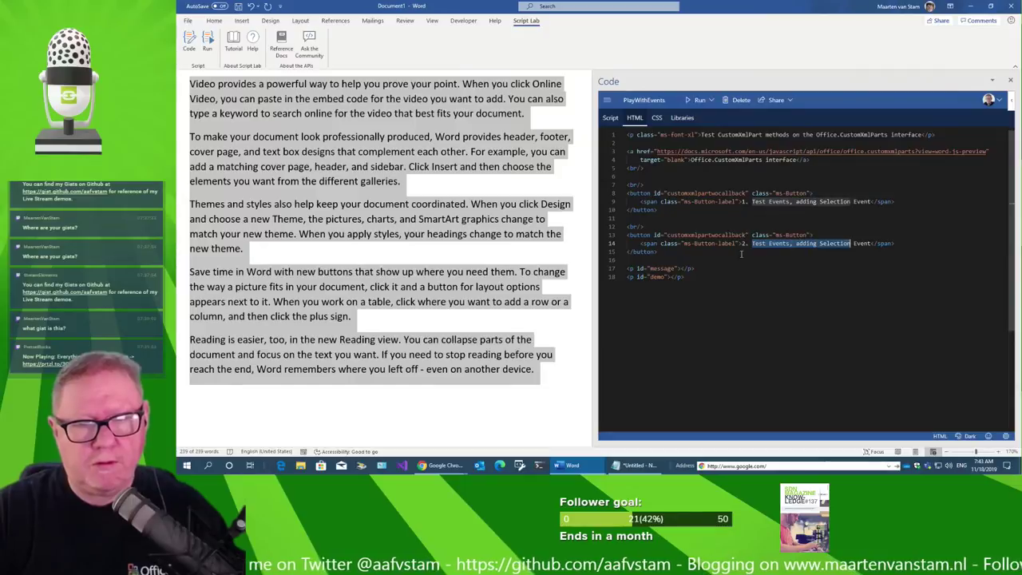
key("ctrl+shift+Right")
type("Get Docu")
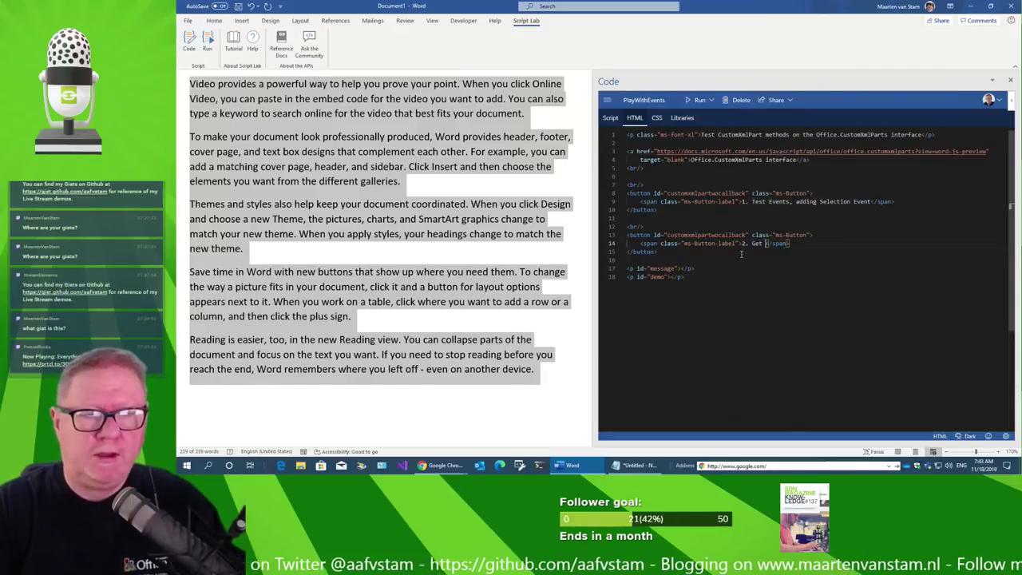
type("ment")
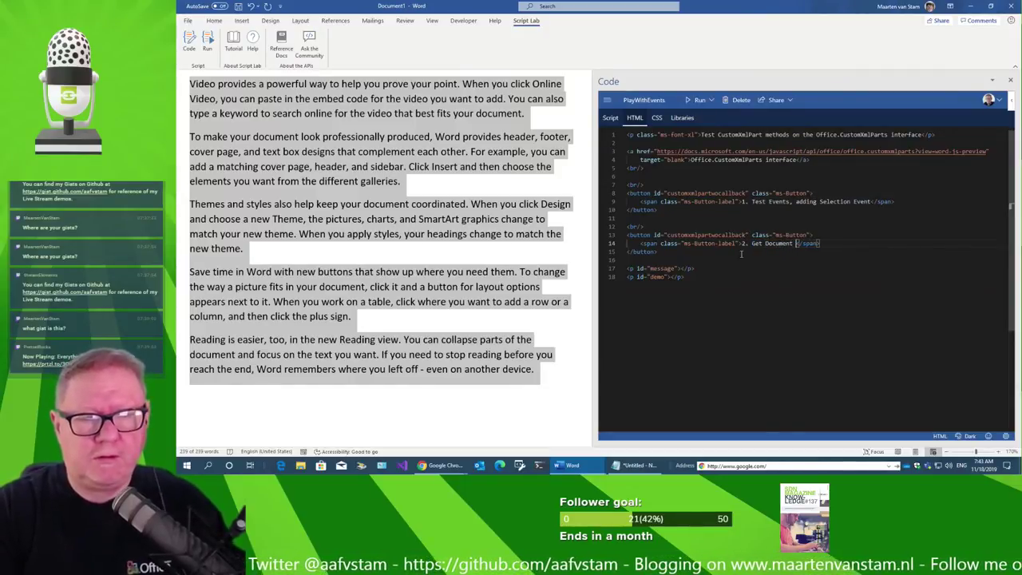
type(" Text")
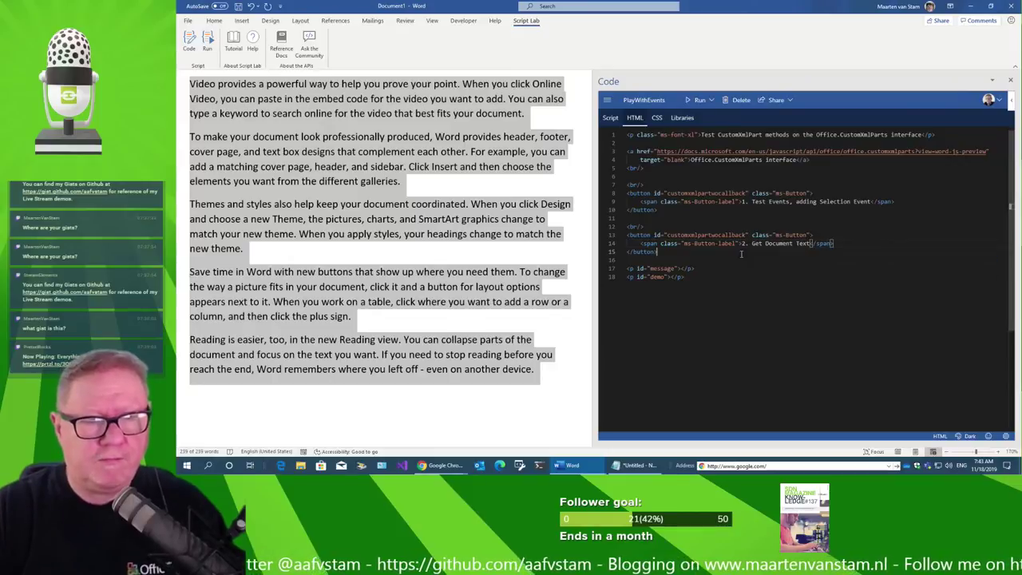
left_click(741, 254)
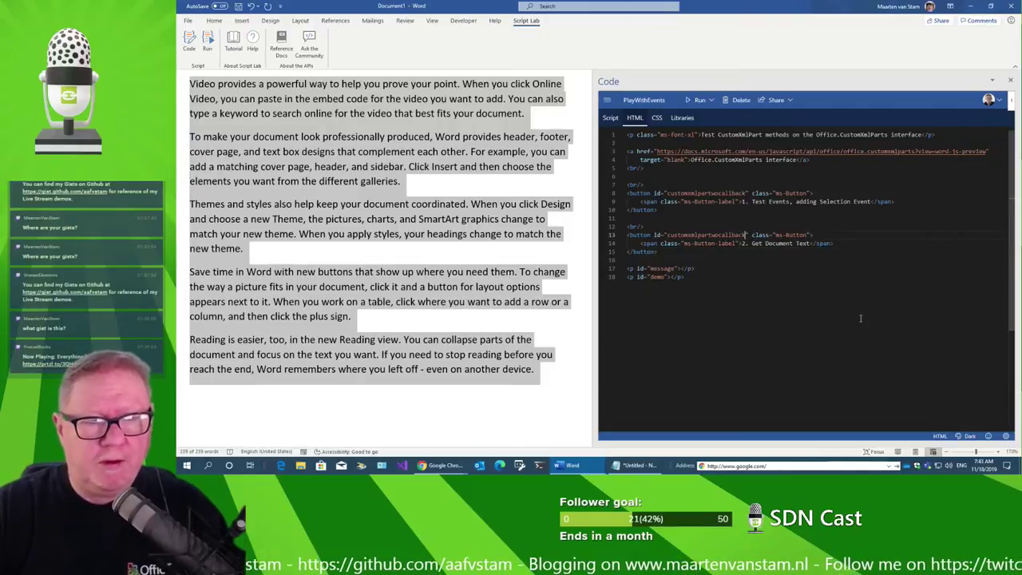
type("getdoc")
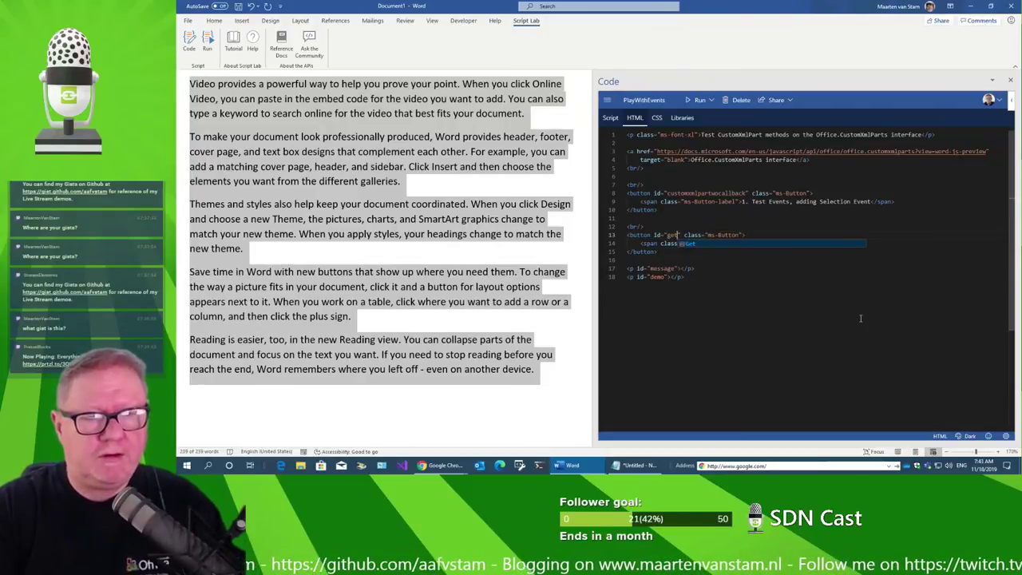
type("ument")
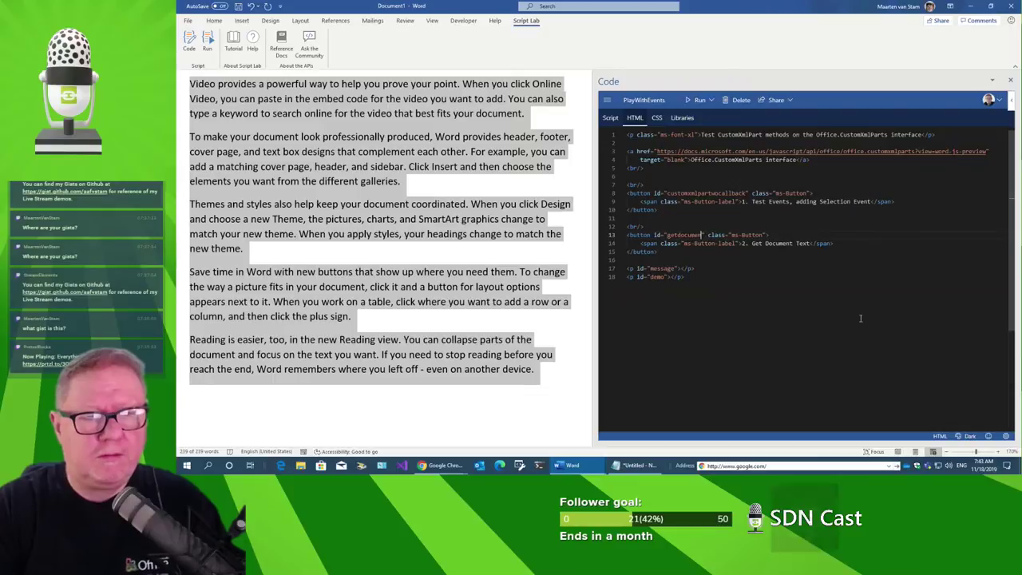
type("text")
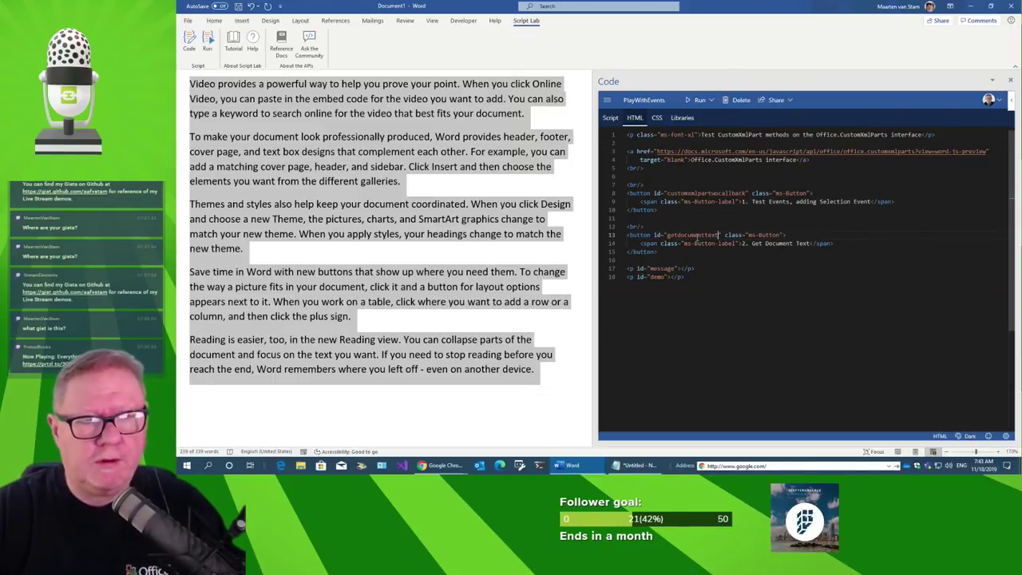
double_click(694, 234)
key("ctrl+c")
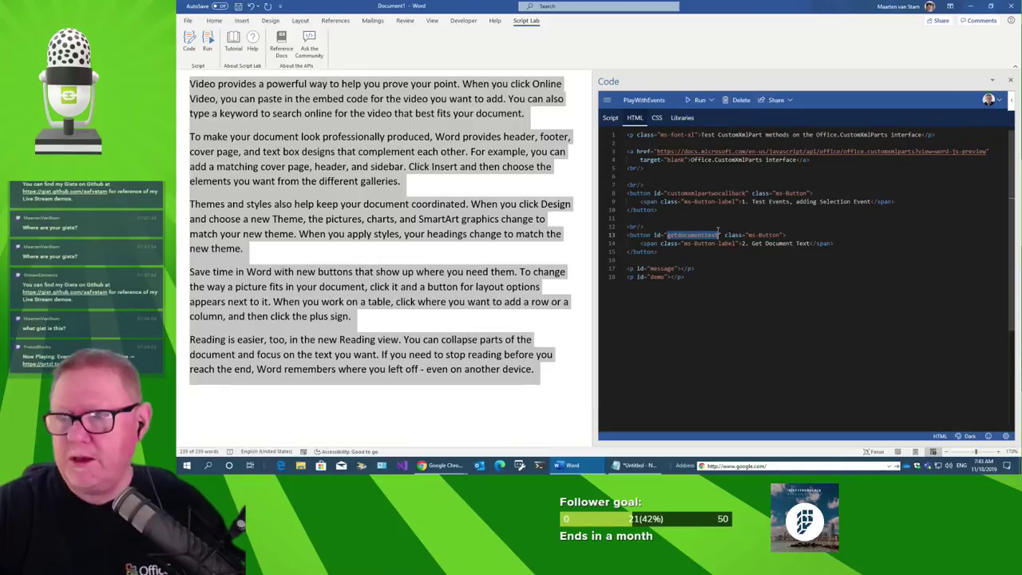
Jot getdocumenttext at the end of the Notepad notes and show the Script Lab script.
left_click(629, 465)
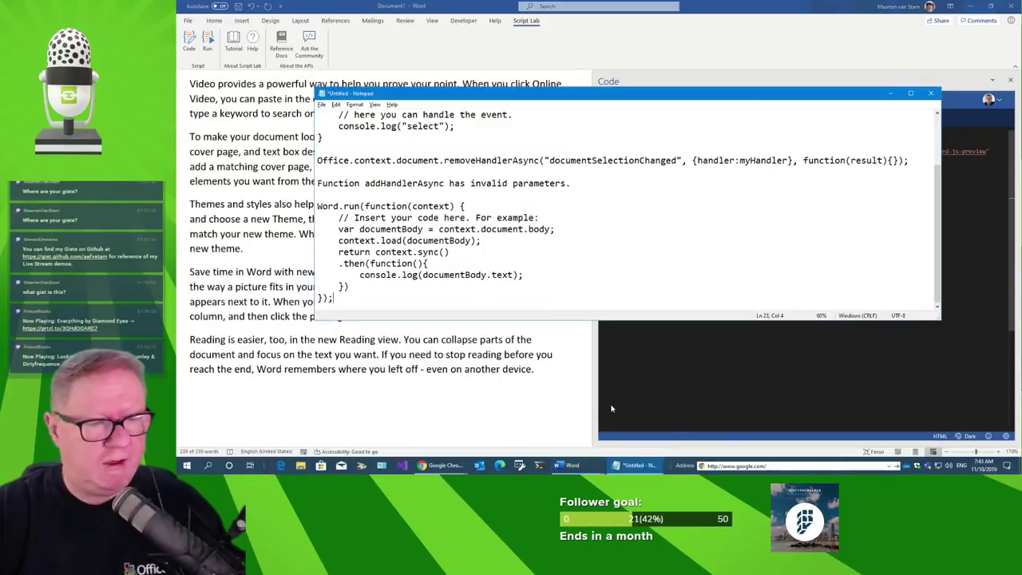
key("Return")
key("Return")
key("ctrl+v")
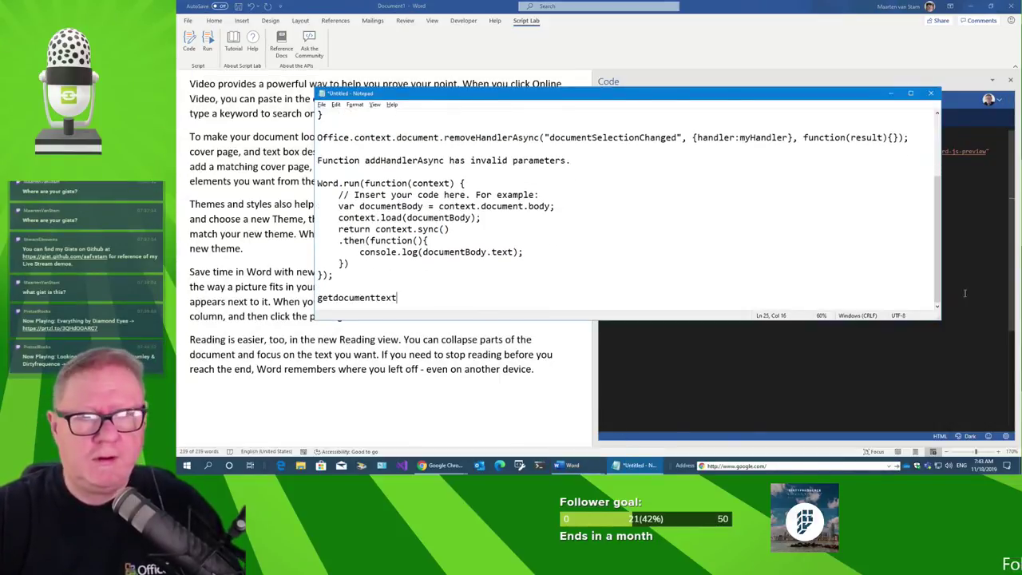
key("alt+Tab")
left_click(611, 118)
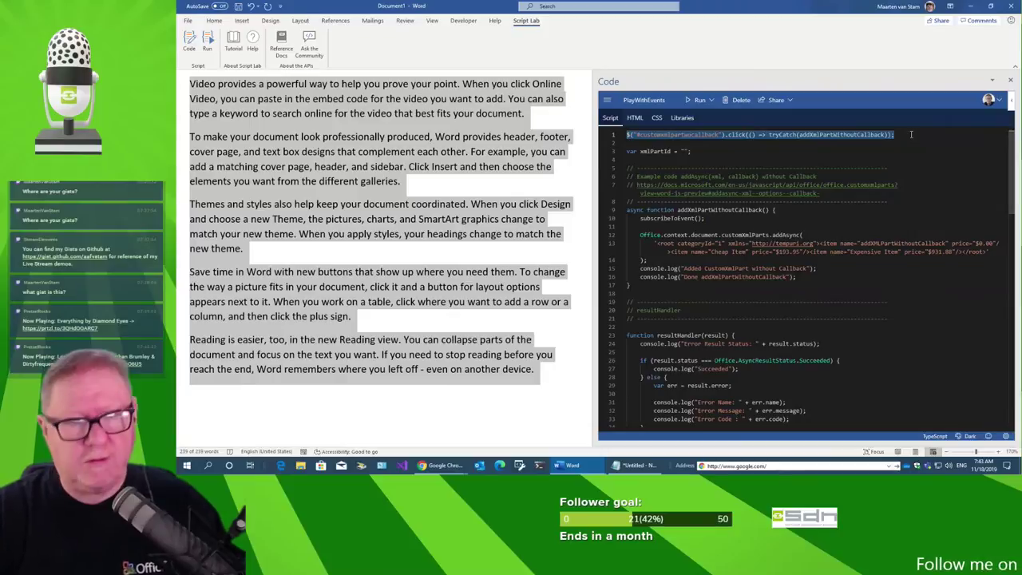
Duplicate the line 1 click handler onto line 2, targeting #getdocumenttext.
key("Return")
type("$(\"#customxmlpartwocallback\").click(() => tryCatch(addXmlPartWithoutCallback));")
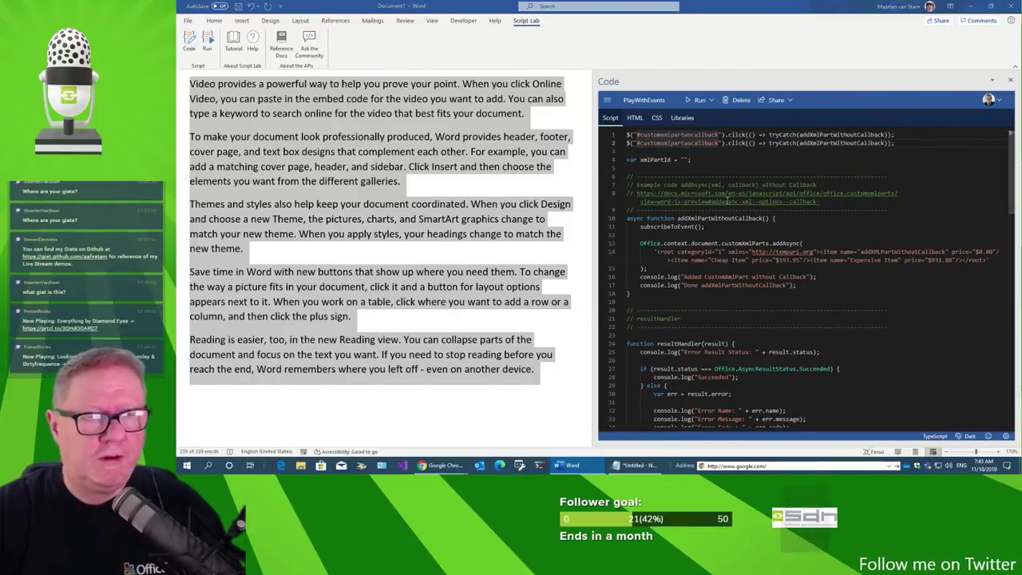
key("alt+Tab")
double_click(383, 298)
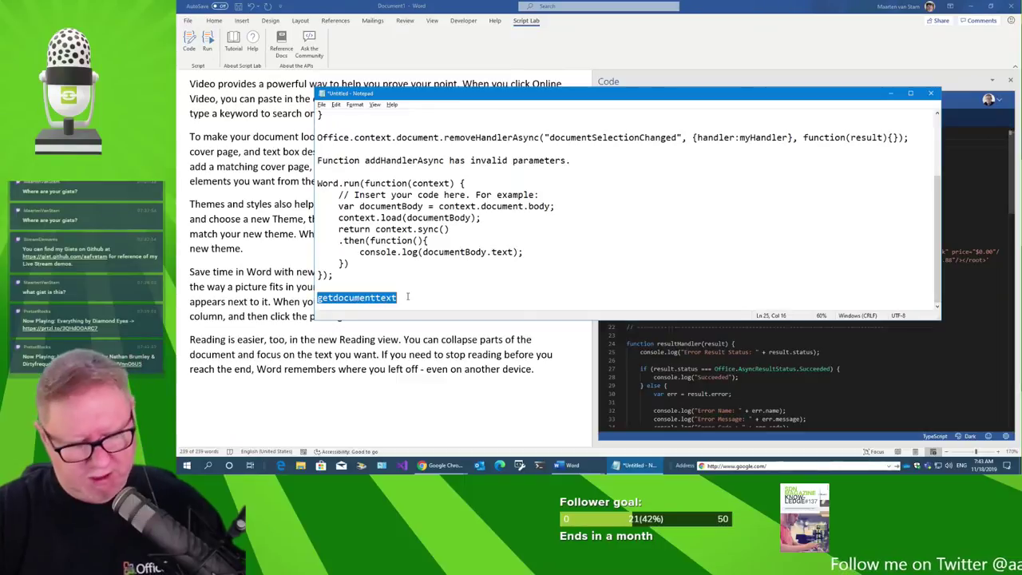
key("alt+Tab")
double_click(678, 143)
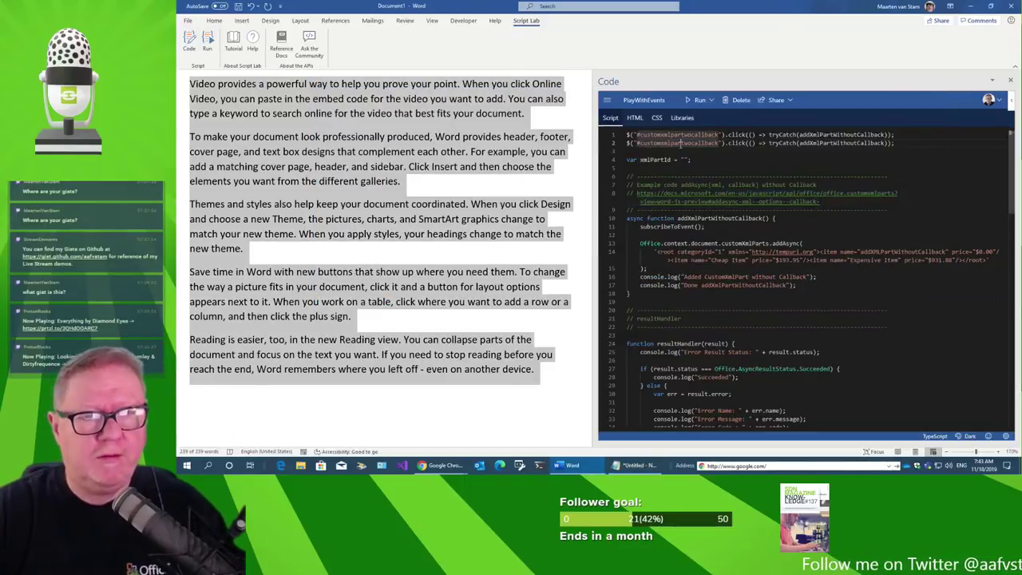
key("ctrl+v")
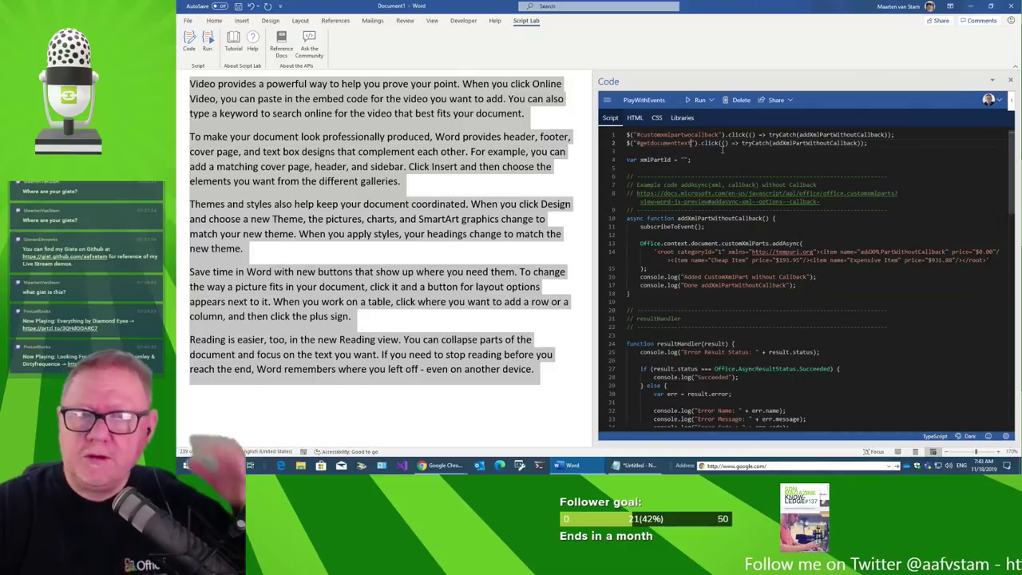
Add an empty async function getDocumentText() after the first function.
double_click(811, 143)
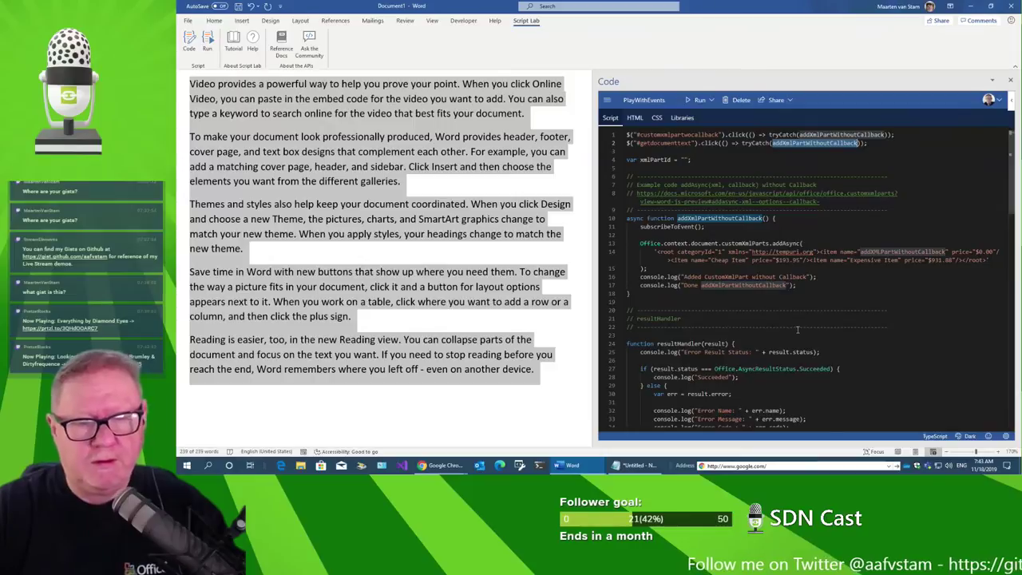
scroll(797, 327, "down", 1)
scroll(796, 323, "down", 1)
left_click(670, 277)
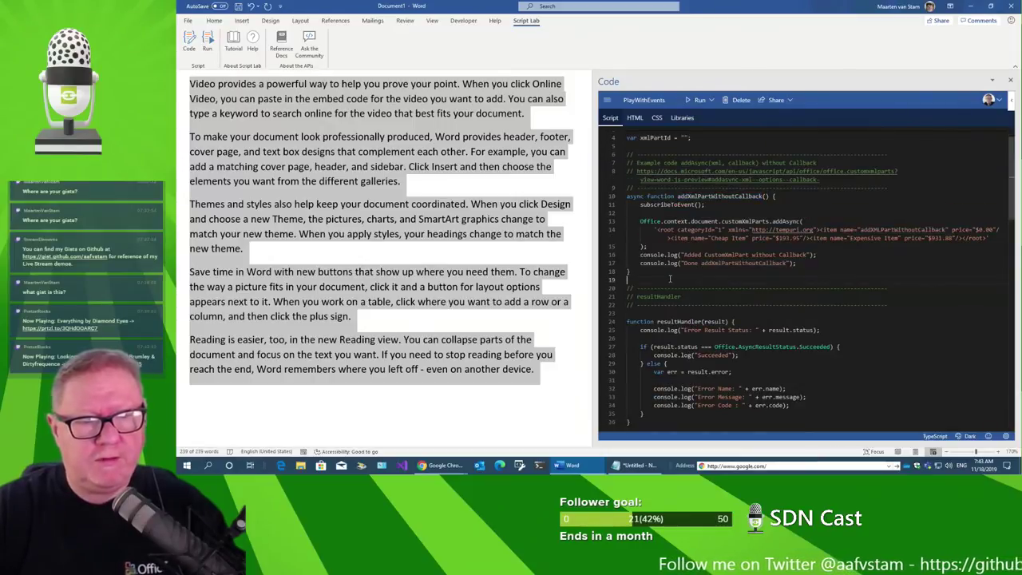
key("Return")
key("Return")
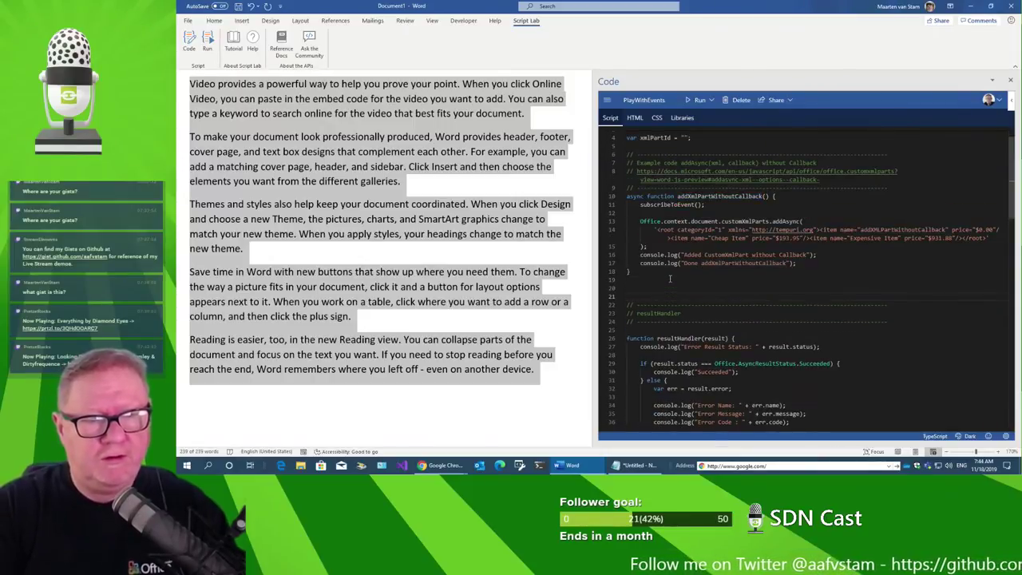
type("as")
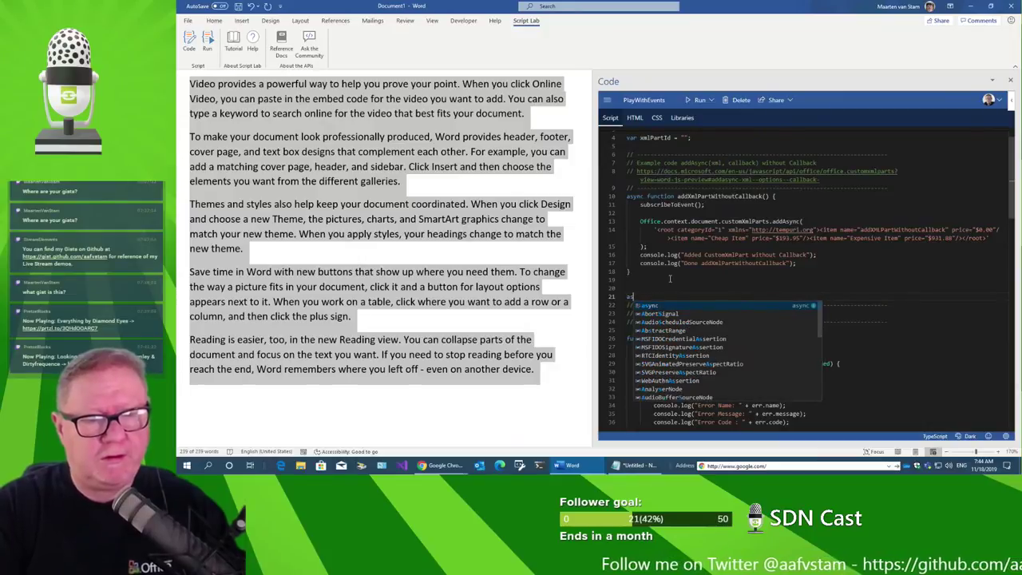
type("ync function")
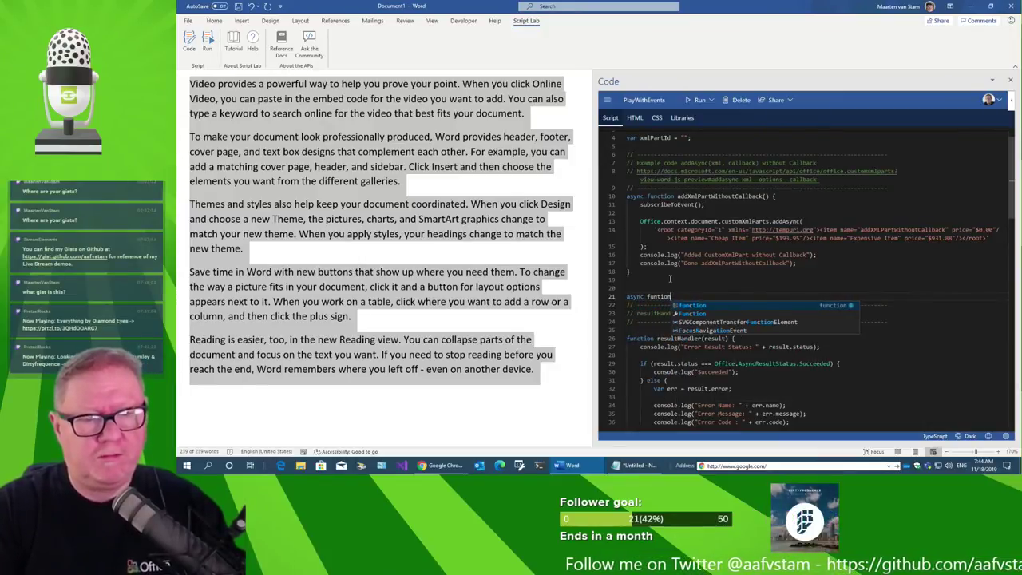
key("BackSpace")
key("BackSpace")
key("BackSpace")
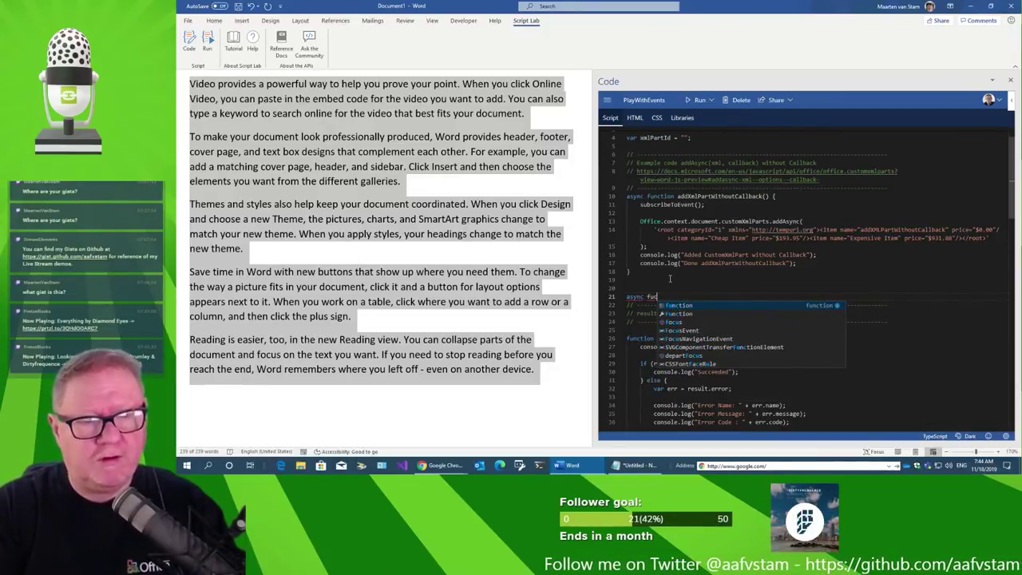
key("BackSpace")
type("nction")
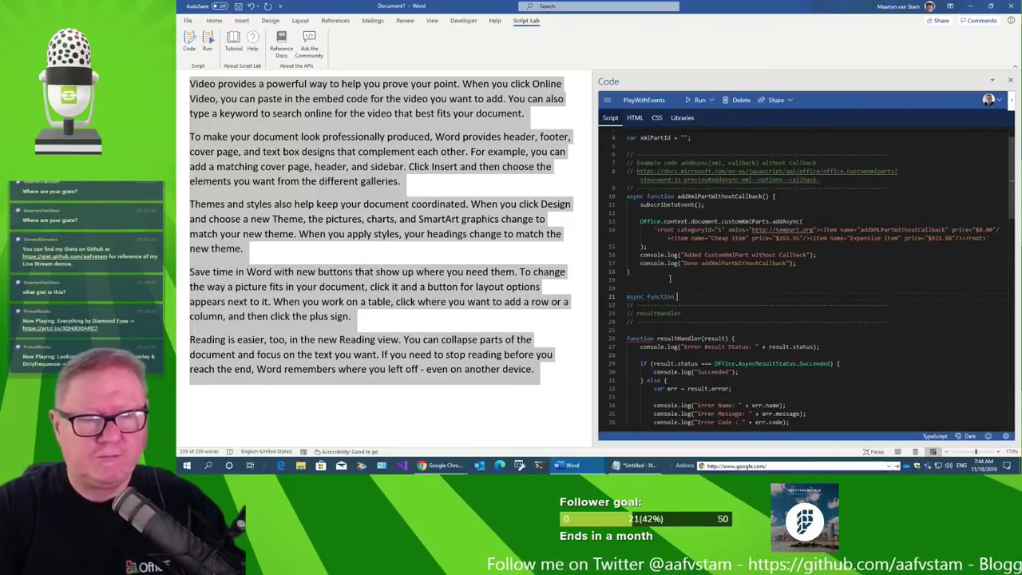
type(" getDocume")
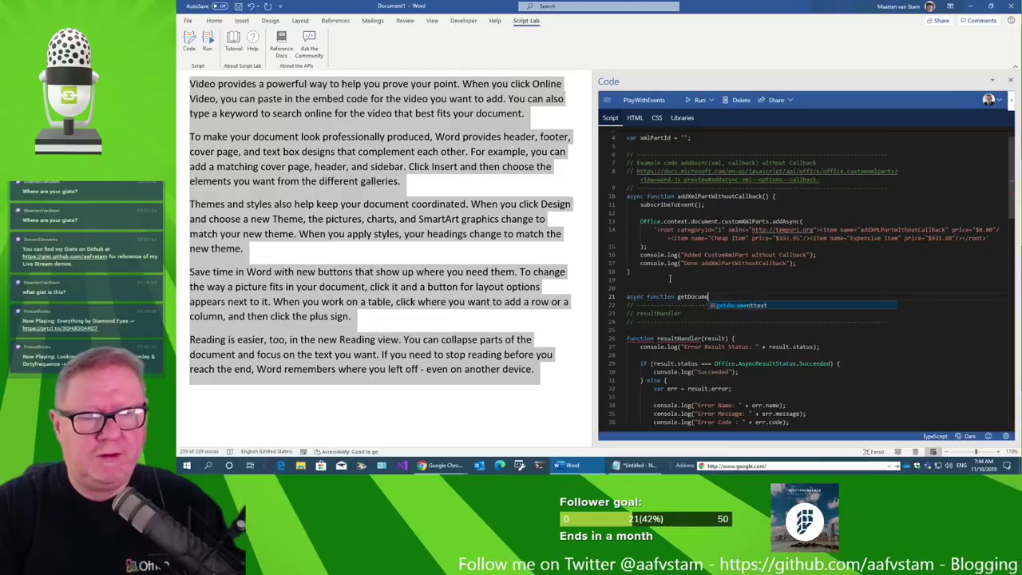
type("ntText")
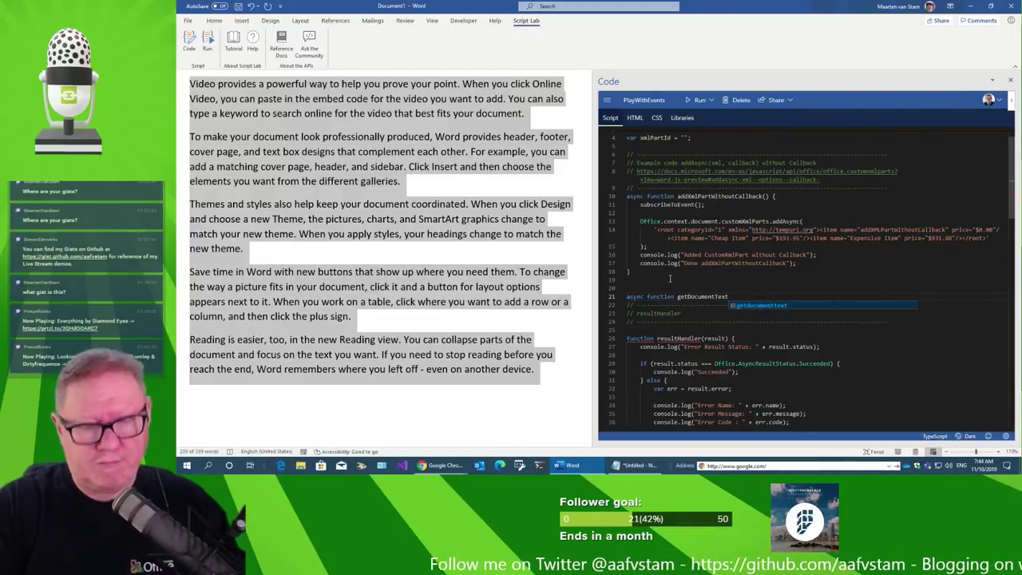
type("() {")
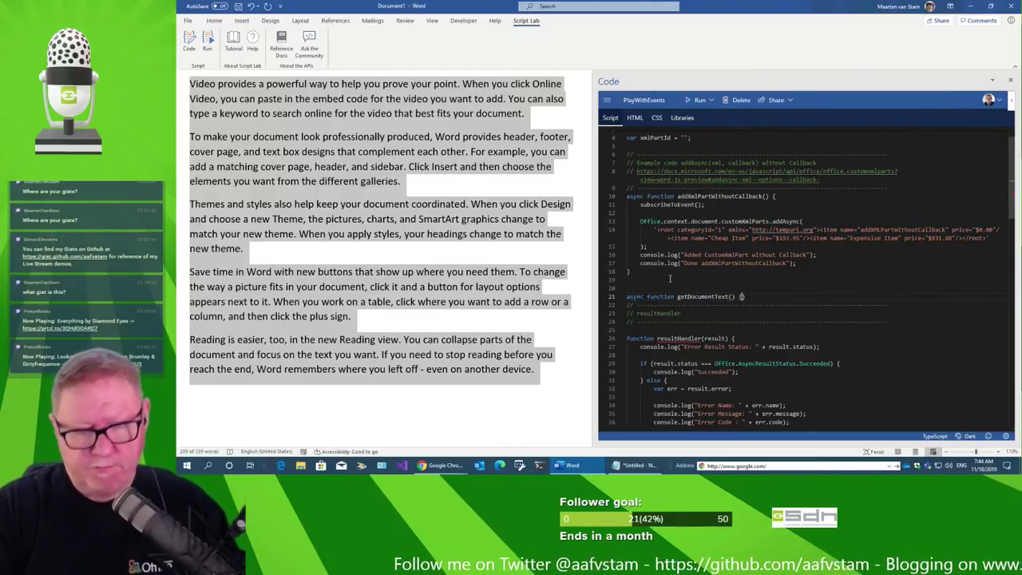
key("Return")
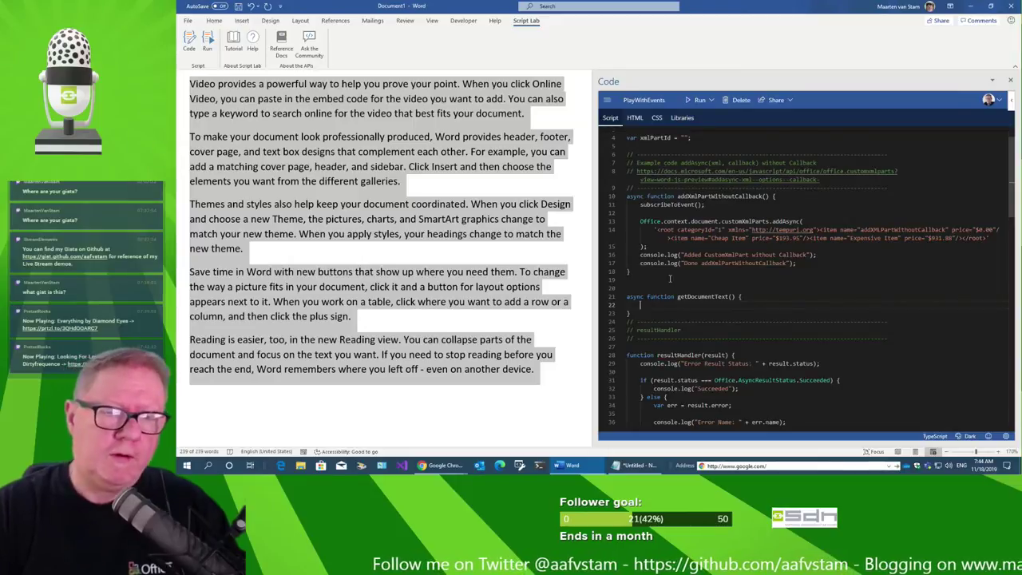
key("Down")
key("Return")
key("Return")
key("Up")
key("Delete")
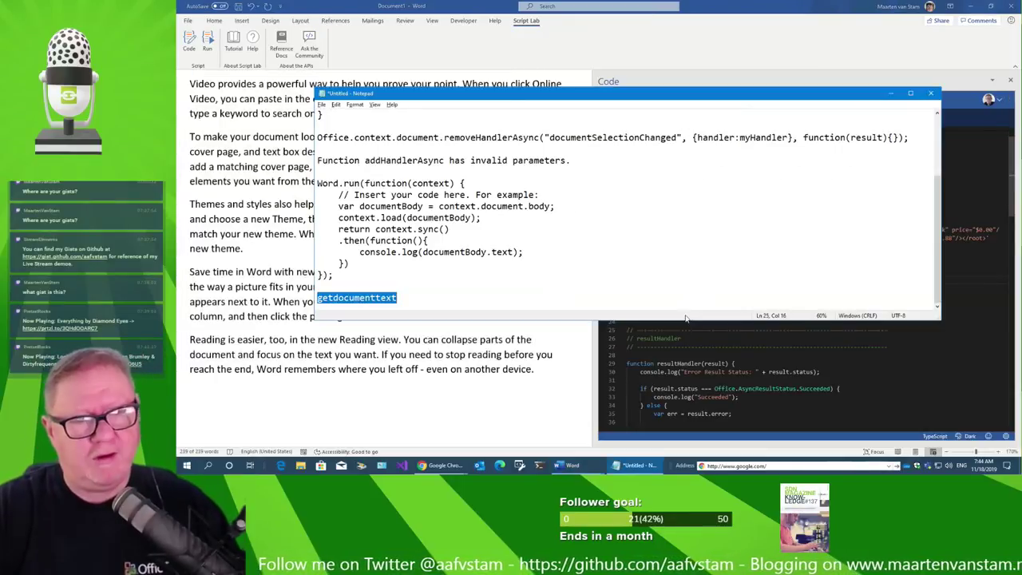
Copy the Word.run body-text block from the Notepad notes.
key("alt+Tab")
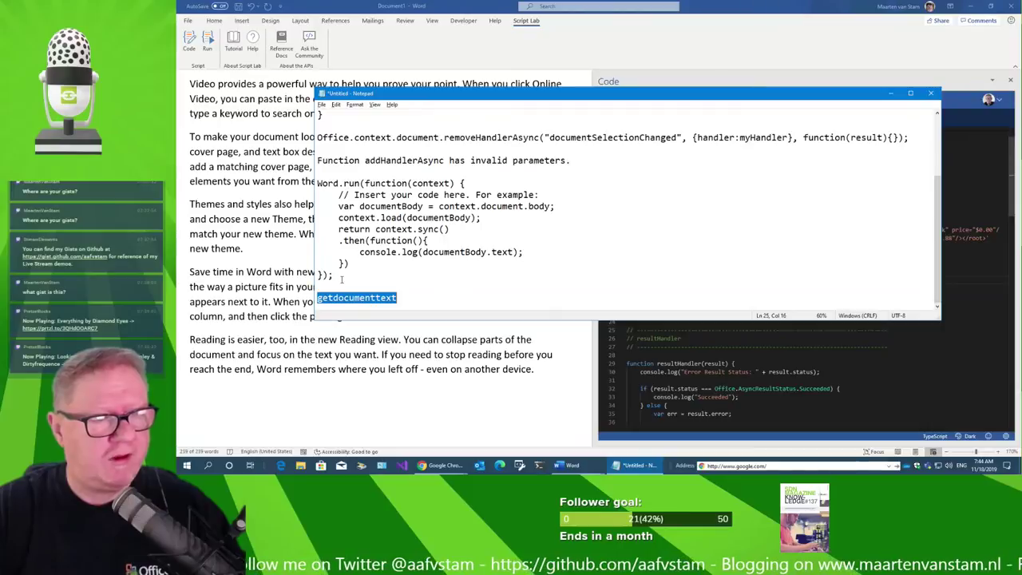
left_click_drag(340, 279, 308, 189)
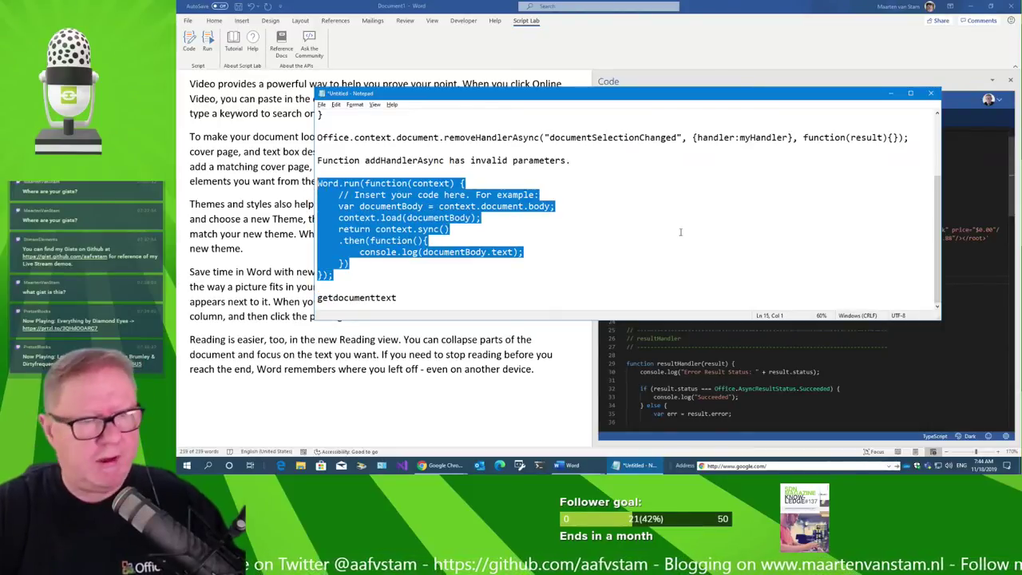
left_click(793, 255)
Paste the Word.run block into getDocumentText() with blank lines around it.
left_click(663, 307)
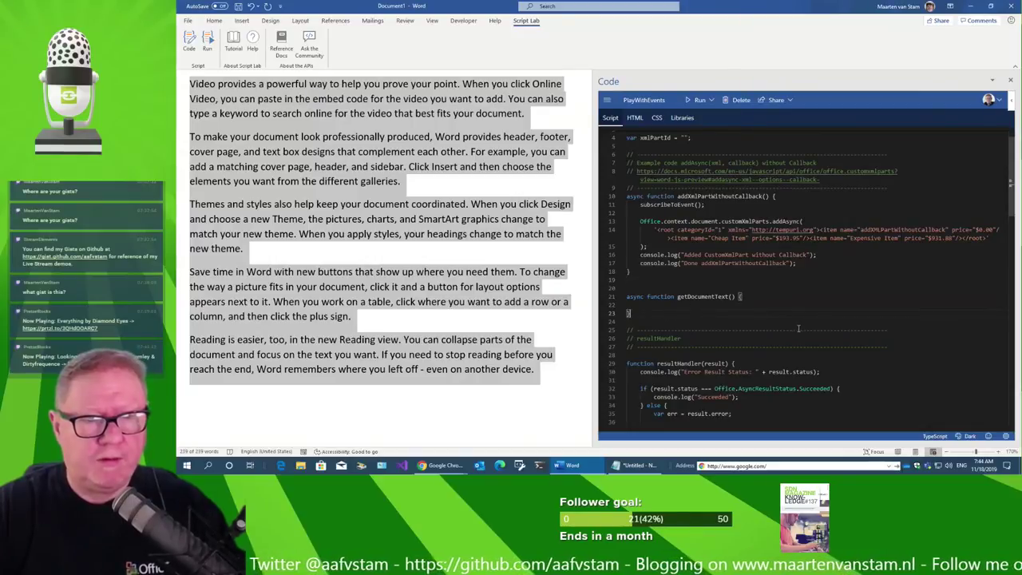
key("ctrl+v")
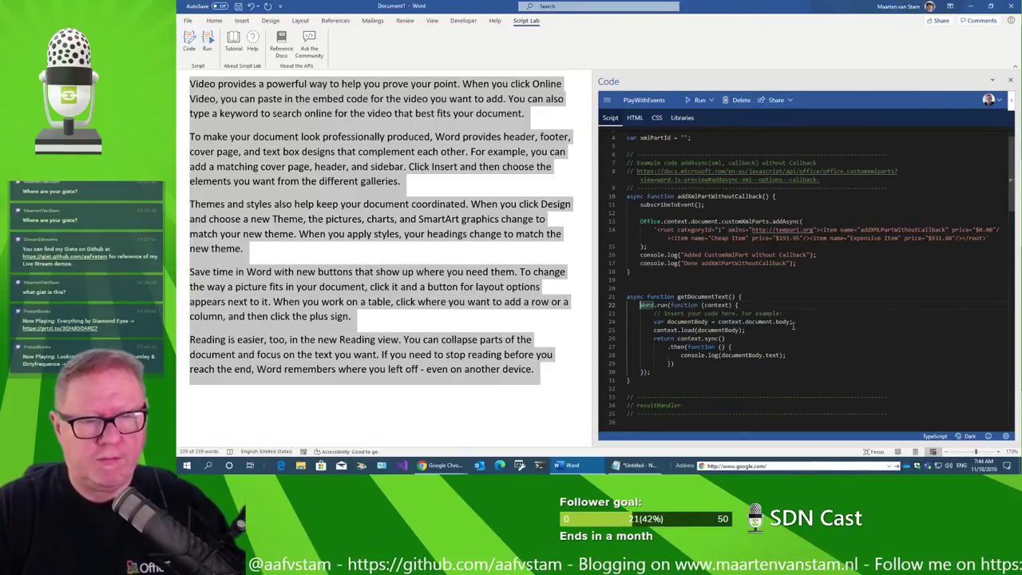
key("Return")
key("Down")
key("Down")
key("Down")
key("Down")
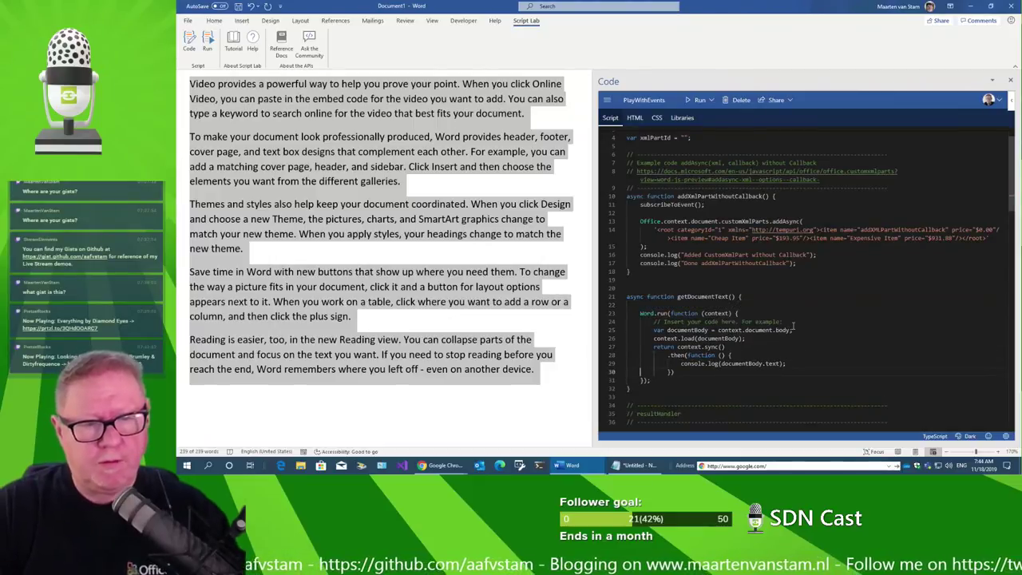
key("Return")
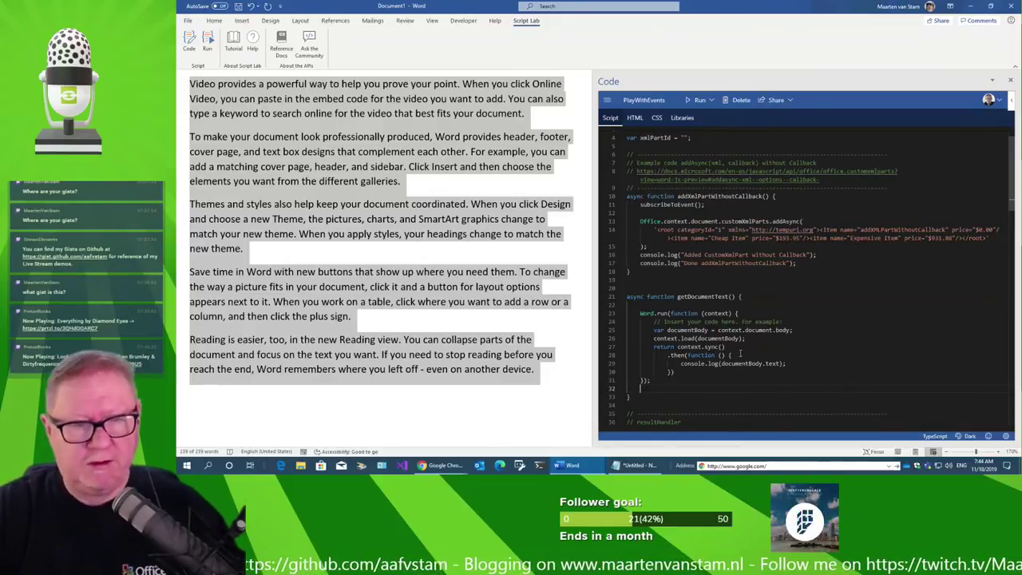
left_click(795, 340)
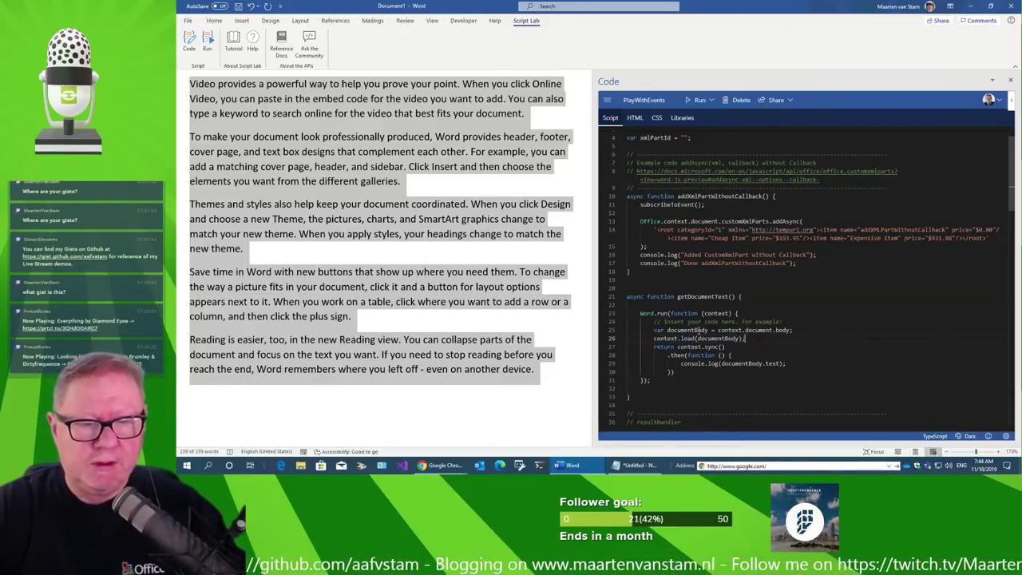
double_click(688, 364)
Scroll to the write() helper to check how it uses innerHTML.
scroll(819, 348, "down", 5)
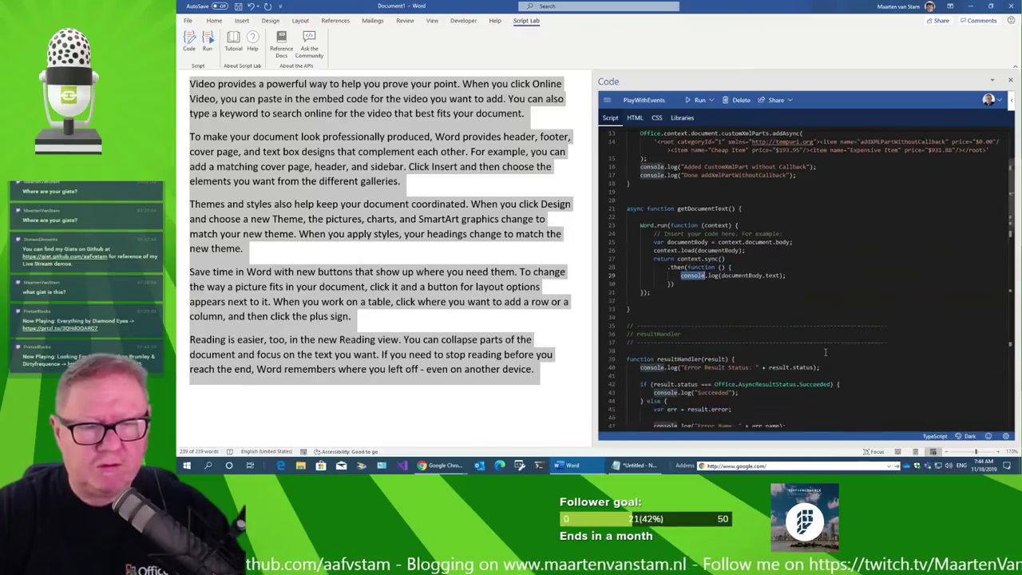
scroll(822, 349, "down", 5)
scroll(826, 351, "down", 5)
scroll(829, 351, "down", 3)
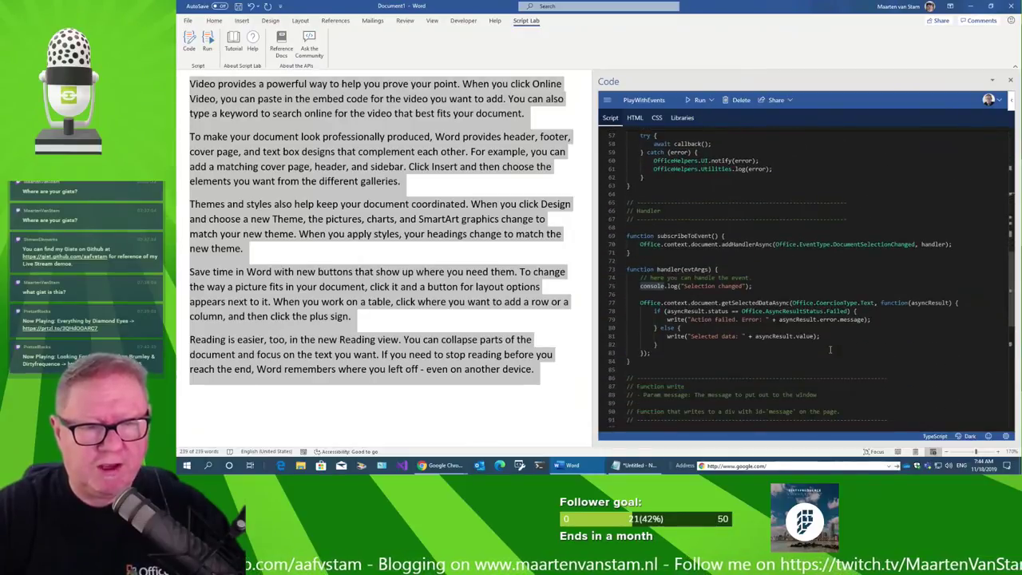
scroll(829, 351, "down", 3)
scroll(830, 349, "down", 3)
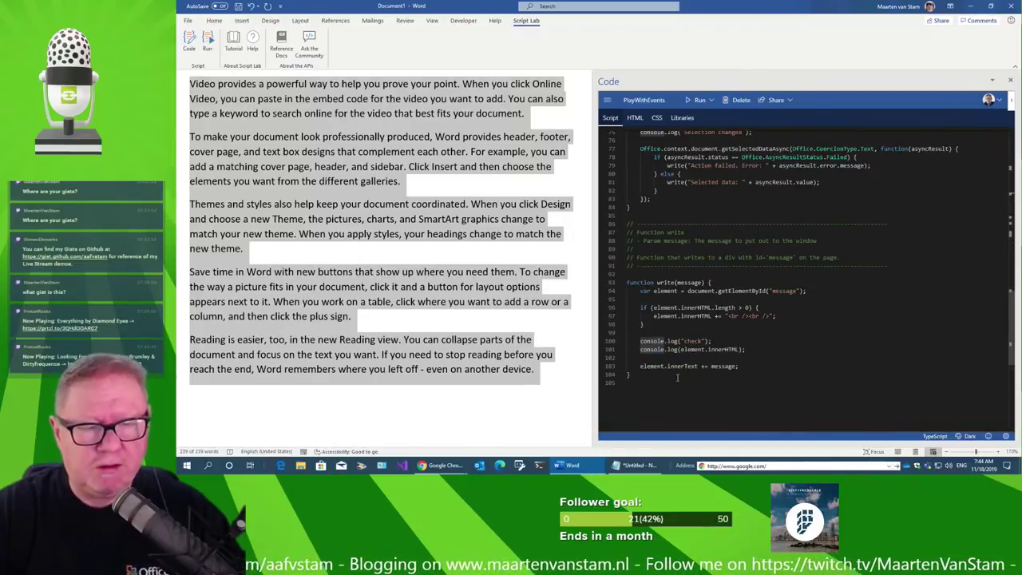
left_click(690, 317)
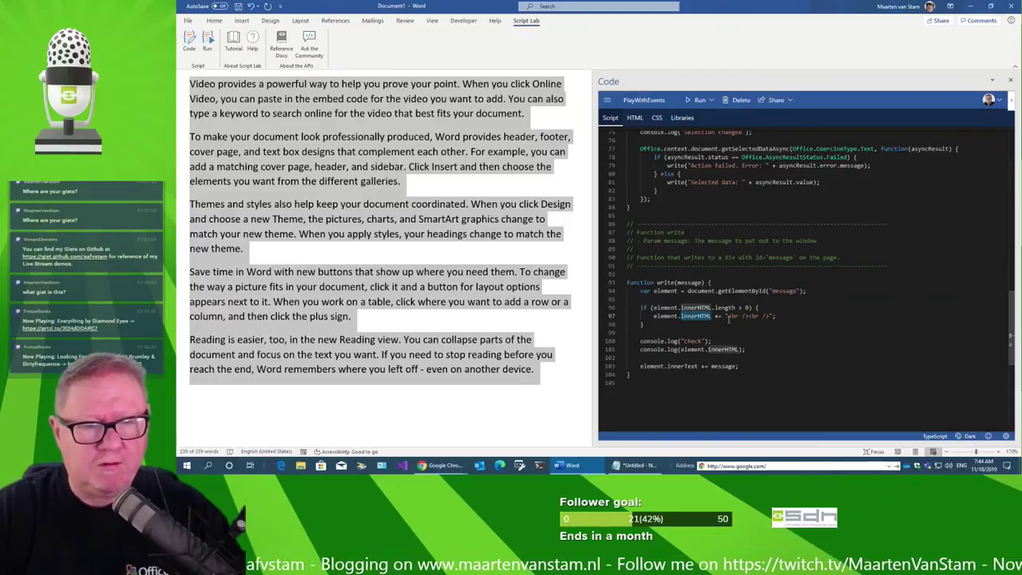
scroll(839, 332, "up", 3)
scroll(840, 329, "up", 5)
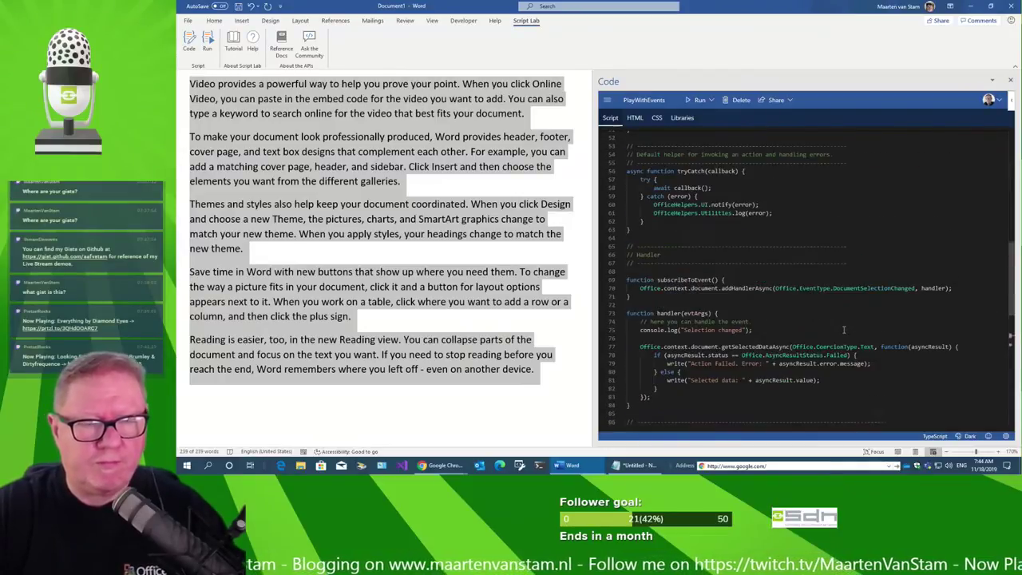
scroll(842, 327, "up", 5)
scroll(844, 325, "up", 4)
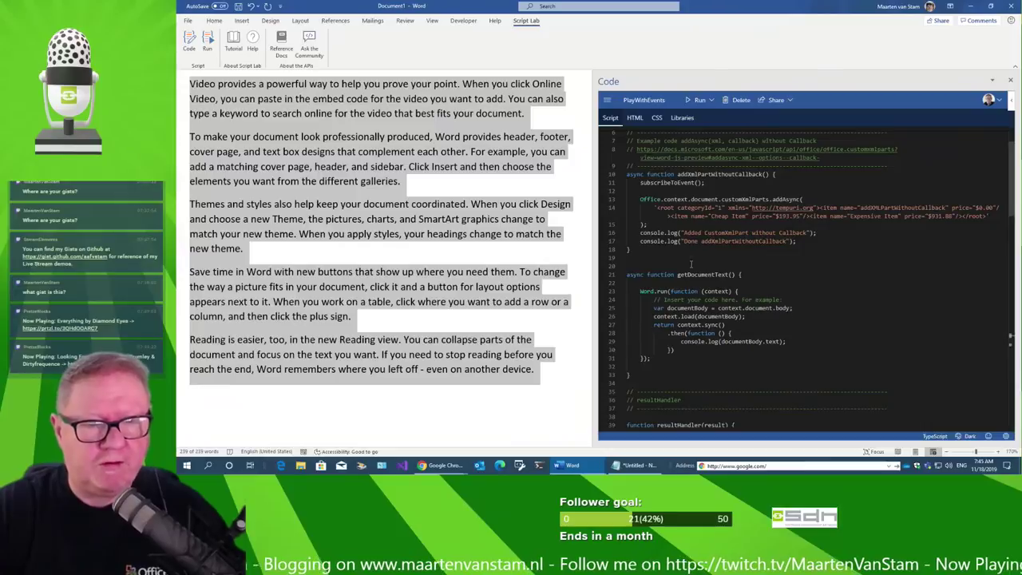
Replace console.log with write on line 29 to output documentBody.text.
double_click(691, 341)
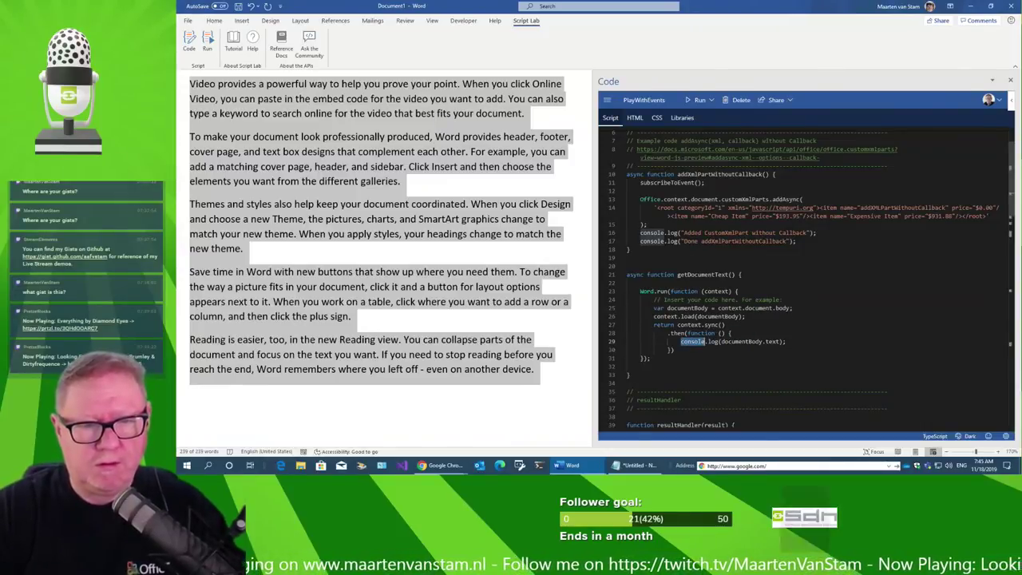
left_click(680, 342)
type("write")
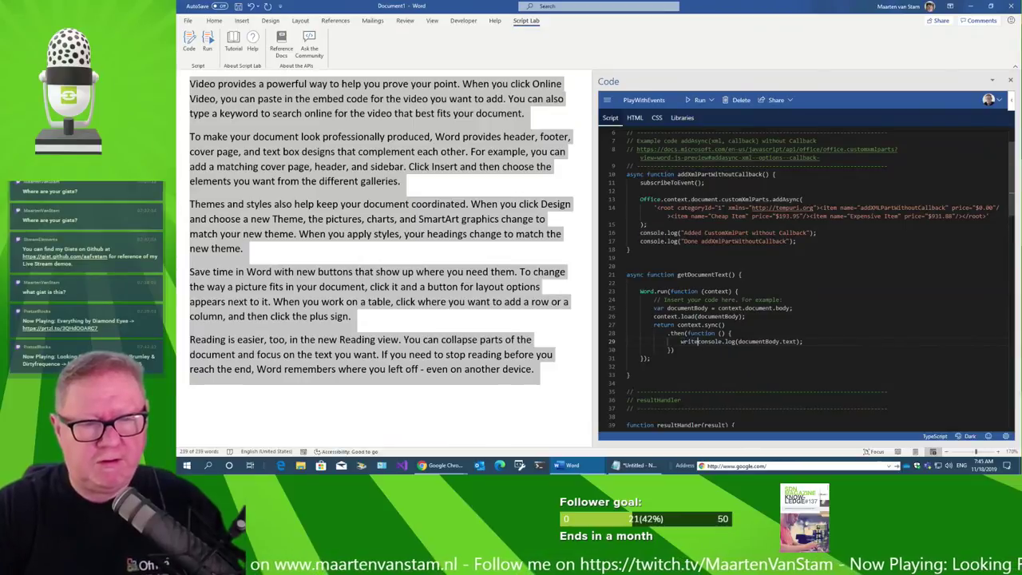
key("Delete")
key("Delete")
key("Delete")
type("te")
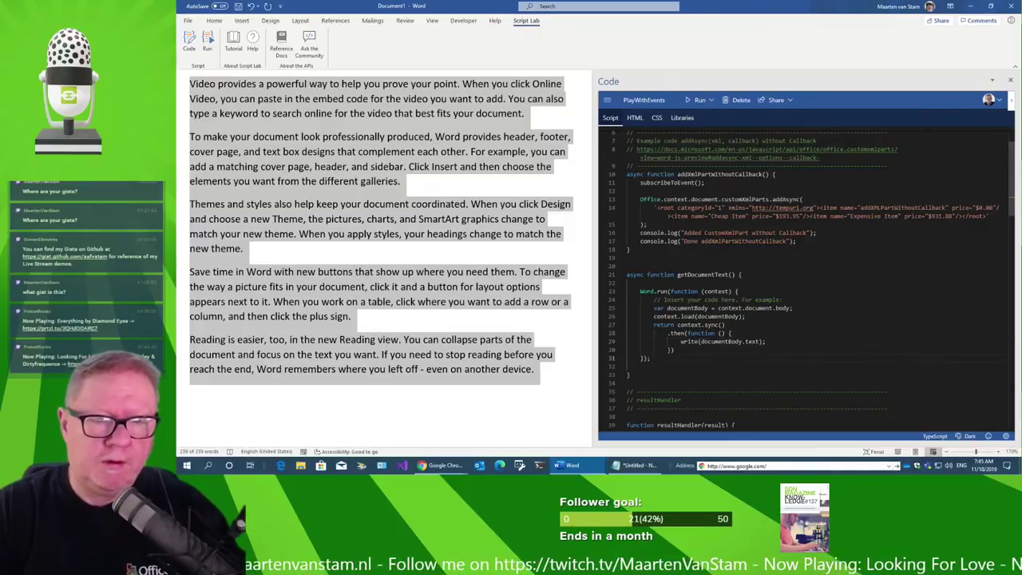
Insert a blank line inside addXmlPartWithoutCallback after line 10's brace.
left_click(730, 333)
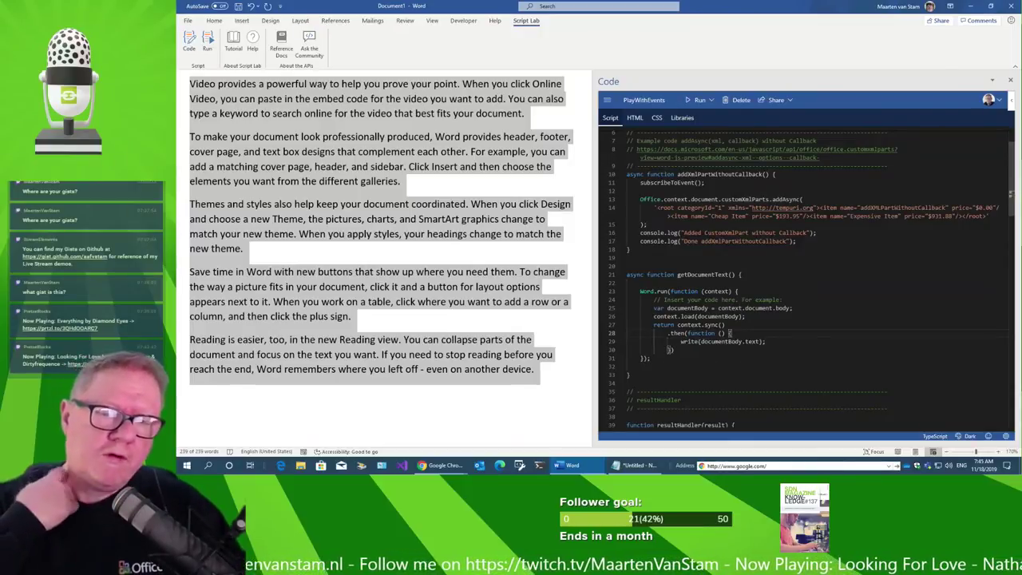
left_click(765, 341)
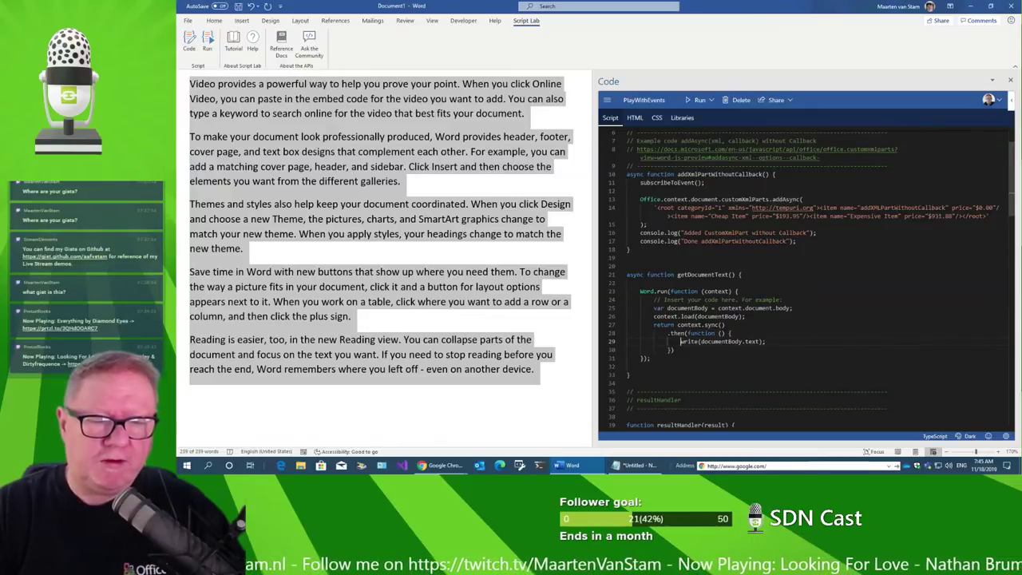
left_click(703, 340)
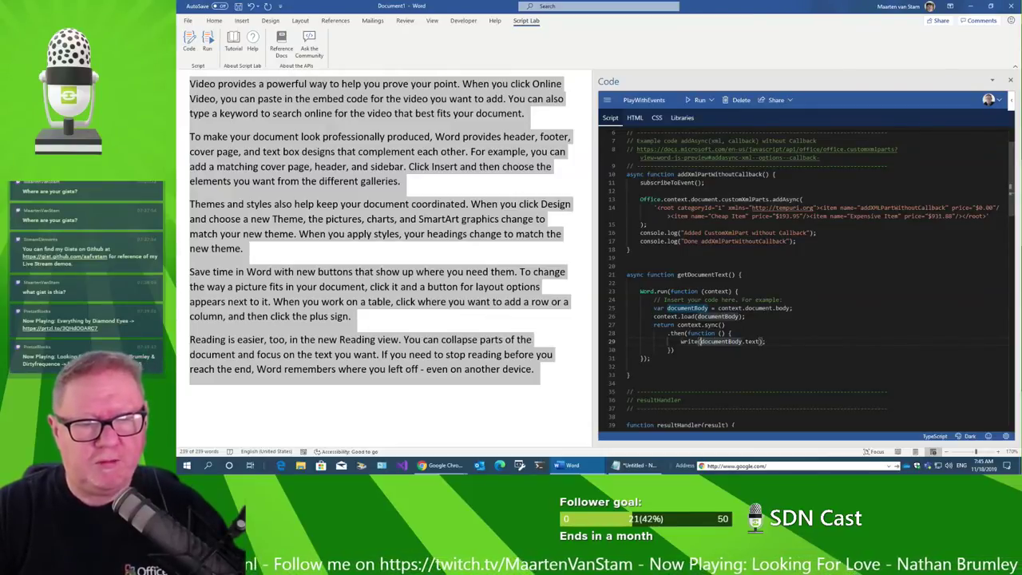
left_click_drag(700, 341, 759, 341)
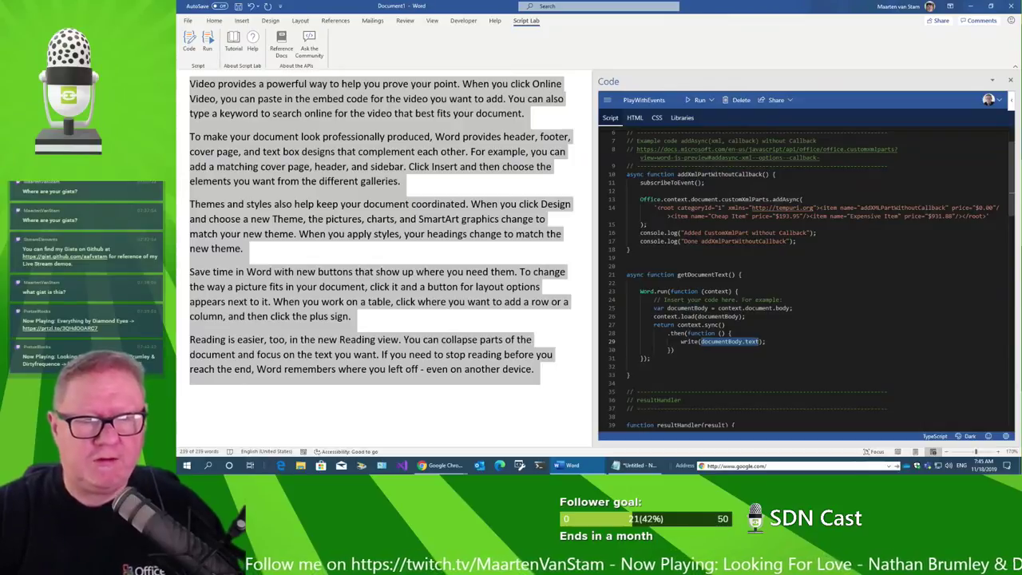
key("Up")
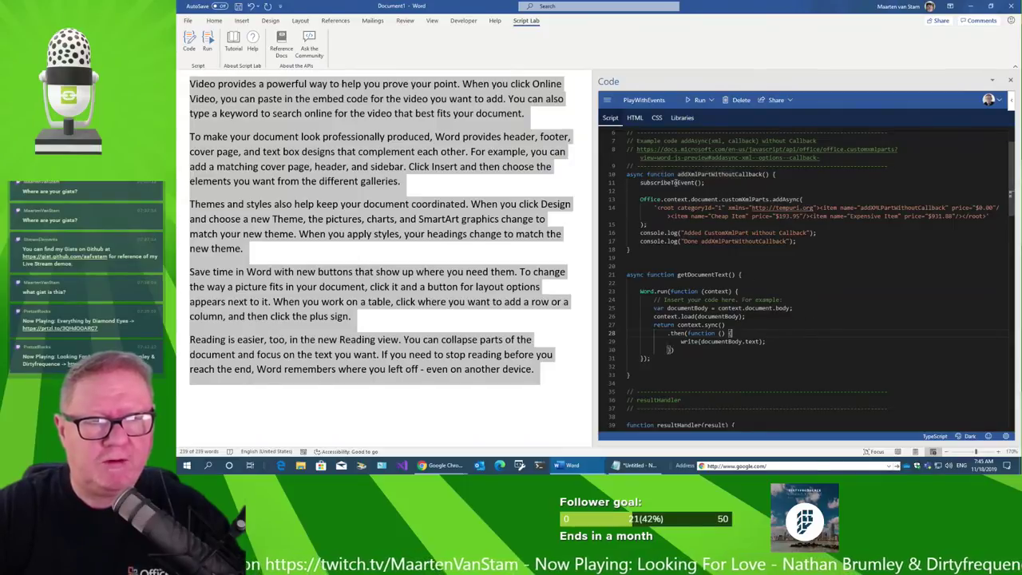
left_click(796, 173)
key("Return")
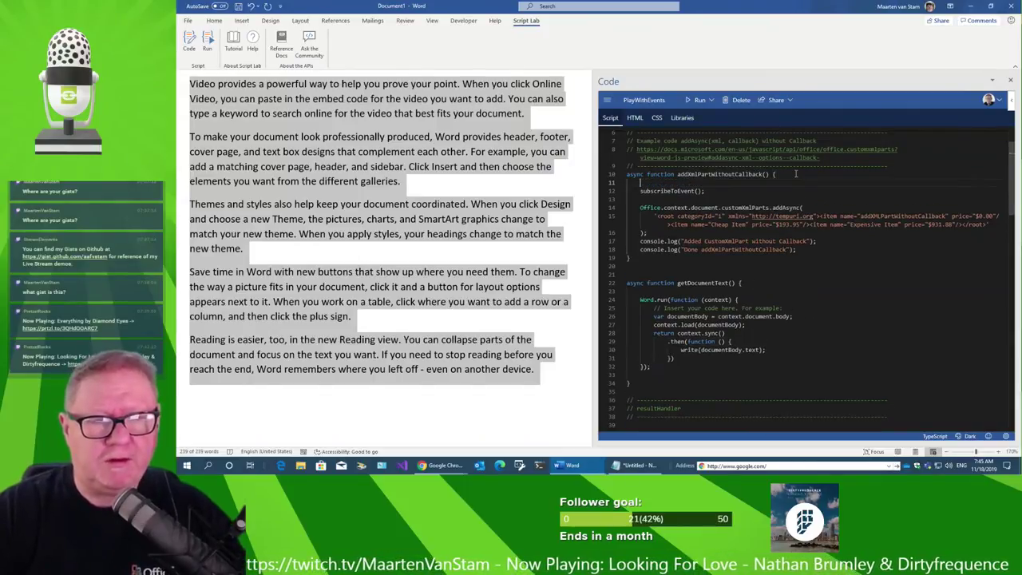
Clear the text selection in the Word document.
left_click(277, 136)
left_click_drag(240, 104, 447, 302)
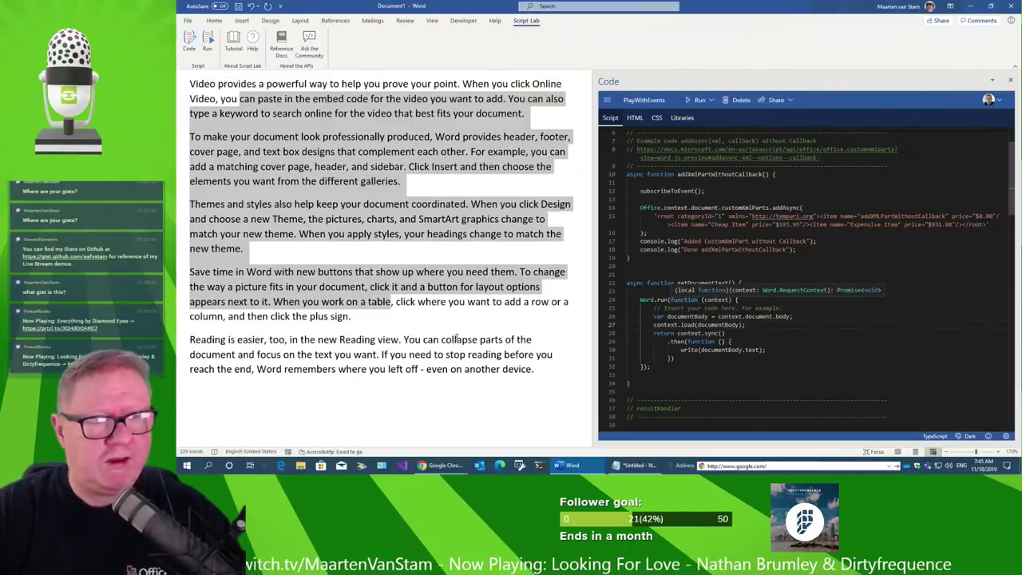
left_click(454, 339)
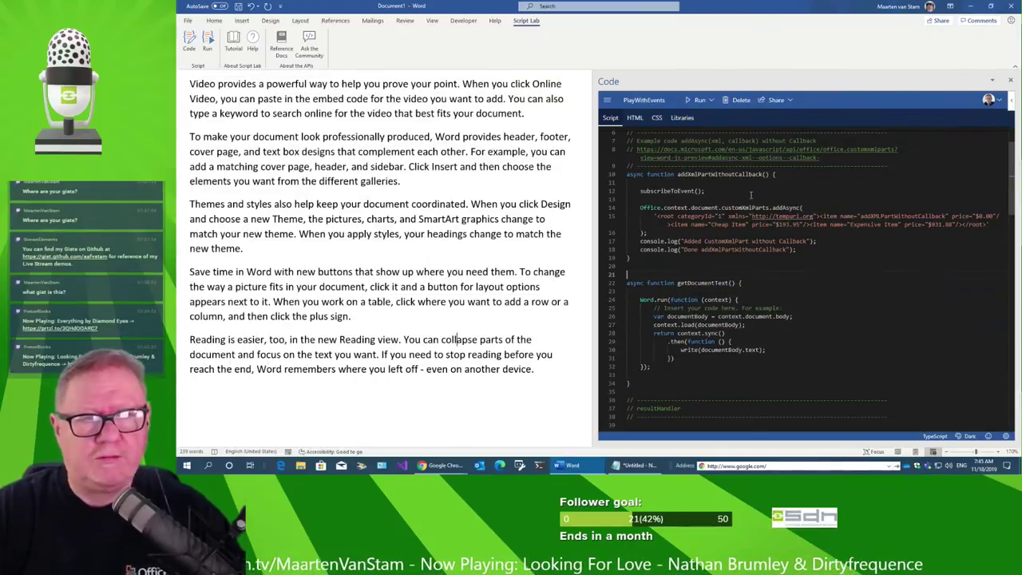
left_click(698, 99)
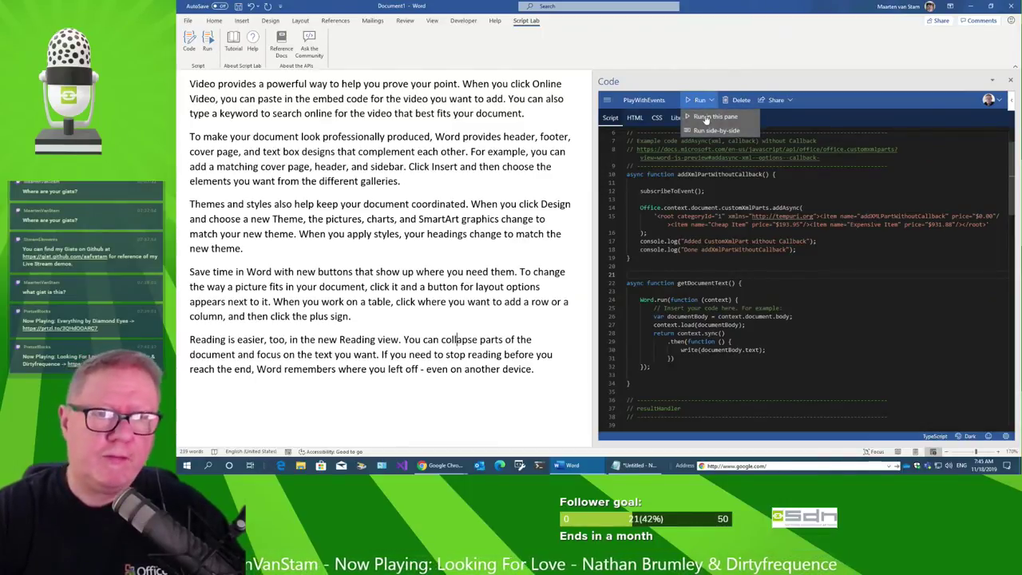
Run the snippet in the pane, test '2. Get Document Text', and return to the code.
left_click(706, 117)
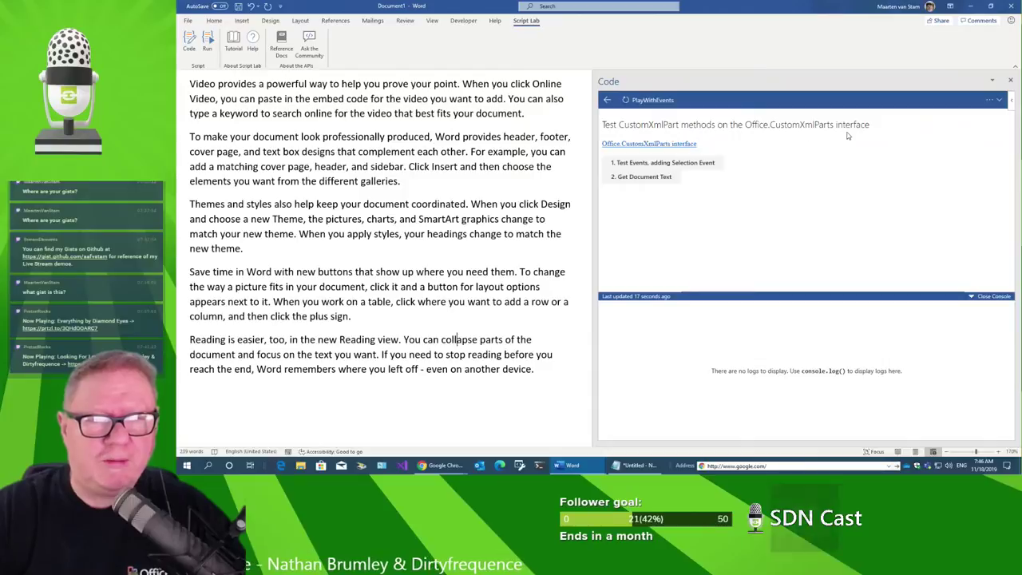
left_click(646, 179)
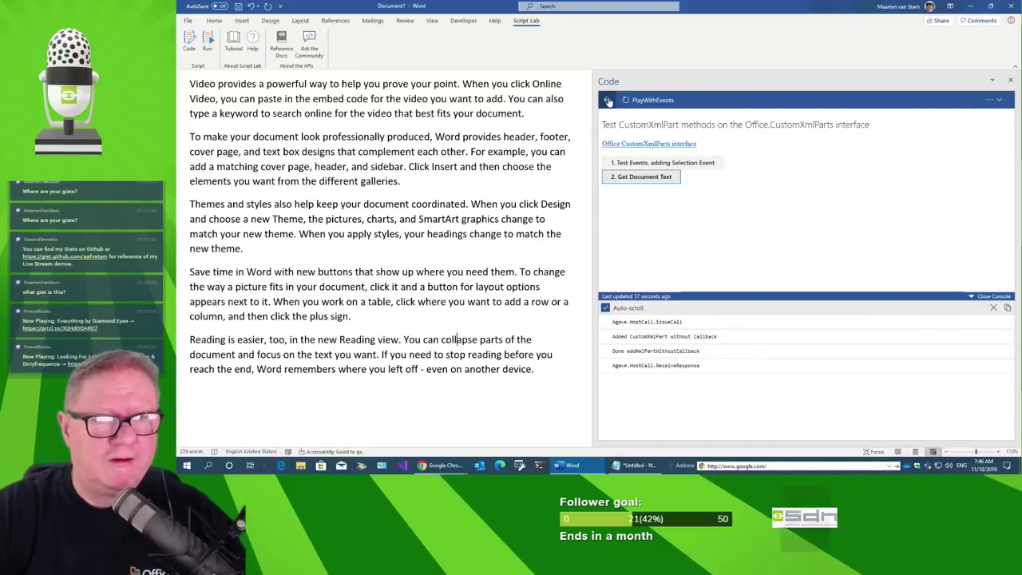
left_click(607, 100)
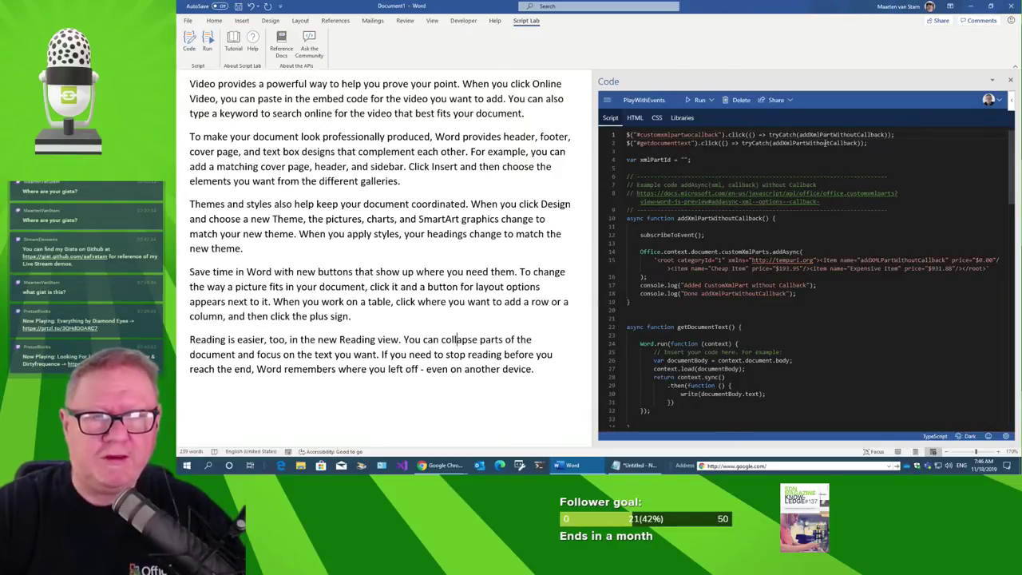
Make the line 2 handler call getDocumentText instead of addXmlPartWithoutCallback.
double_click(706, 326)
key("ctrl+c")
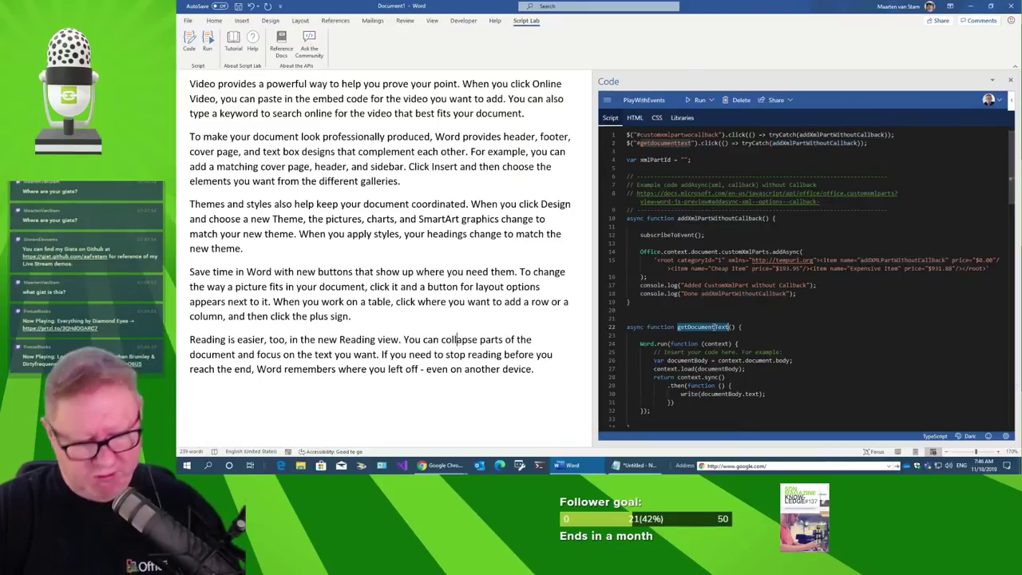
double_click(826, 143)
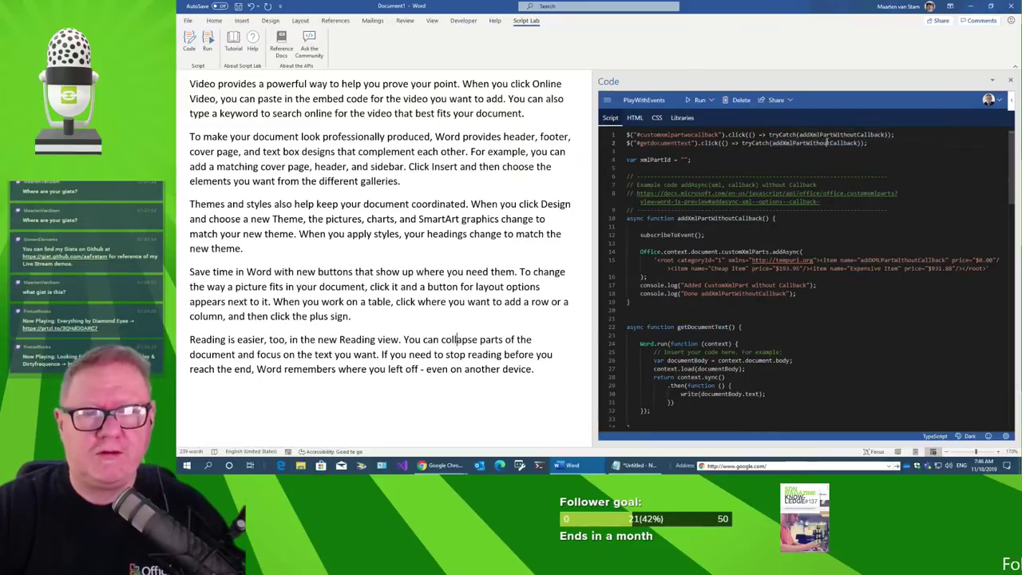
key("ctrl+v")
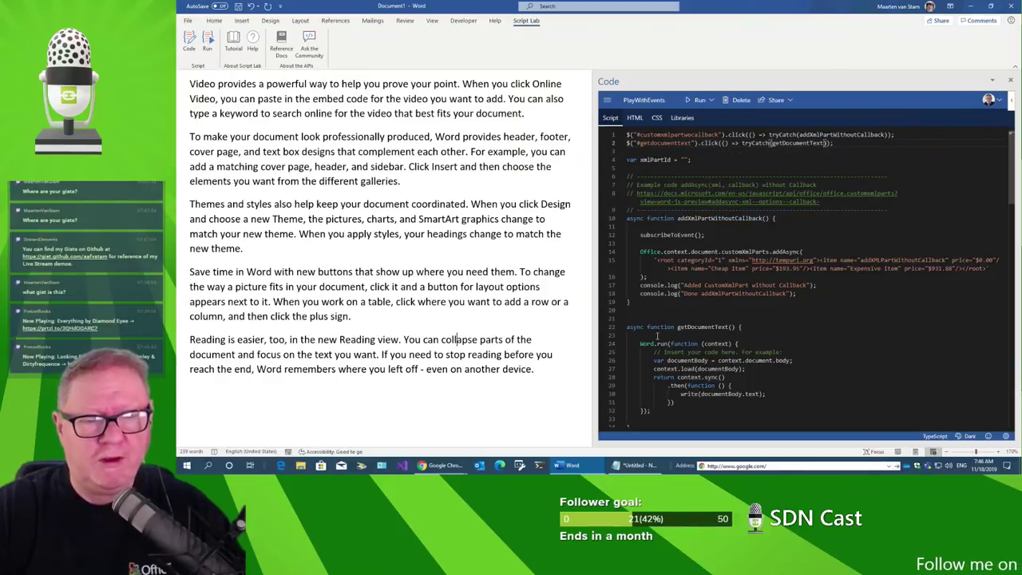
Review the Word.run, context and body references inside getDocumentText.
double_click(702, 327)
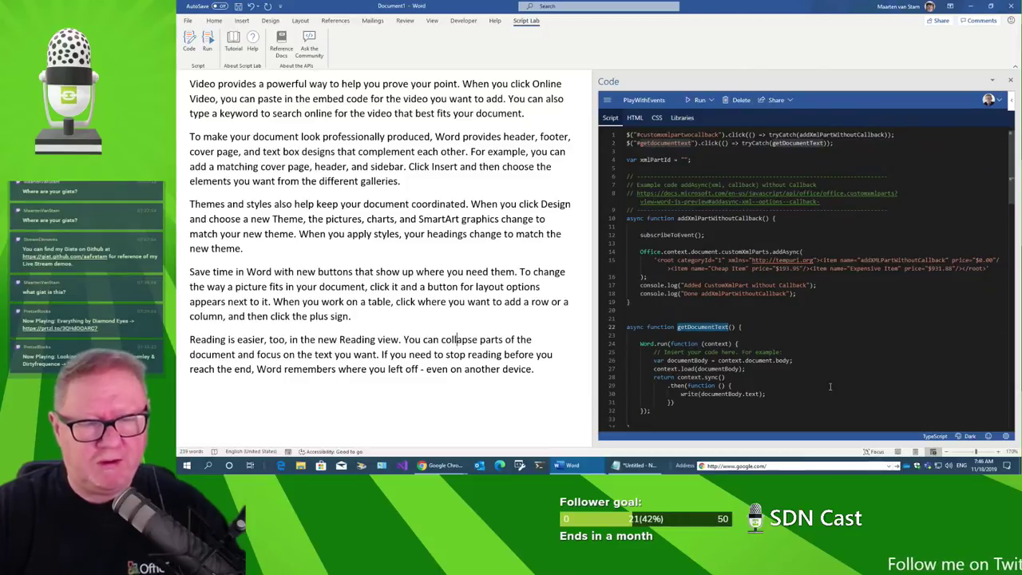
scroll(824, 374, "down", 1)
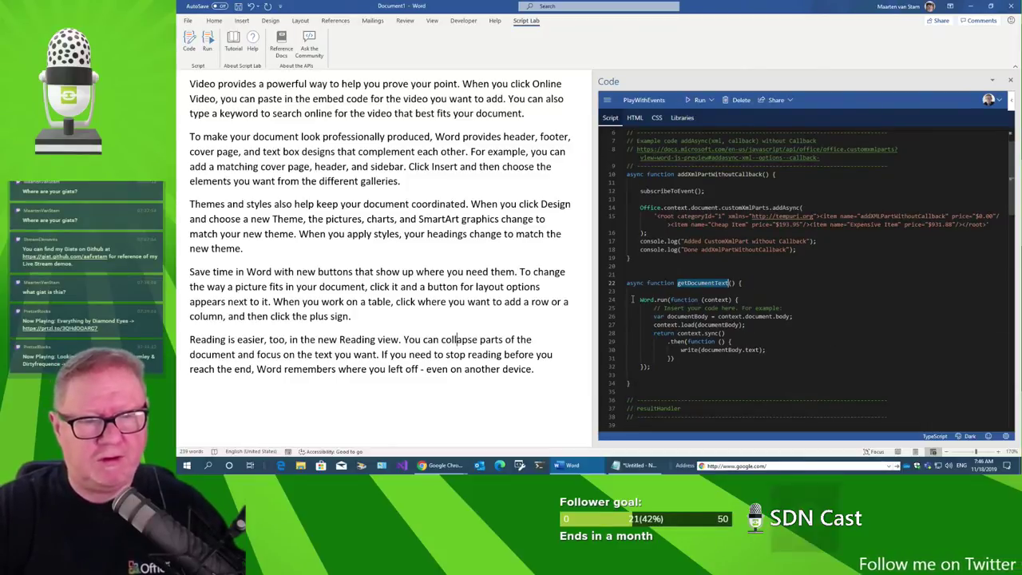
left_click_drag(635, 299, 761, 303)
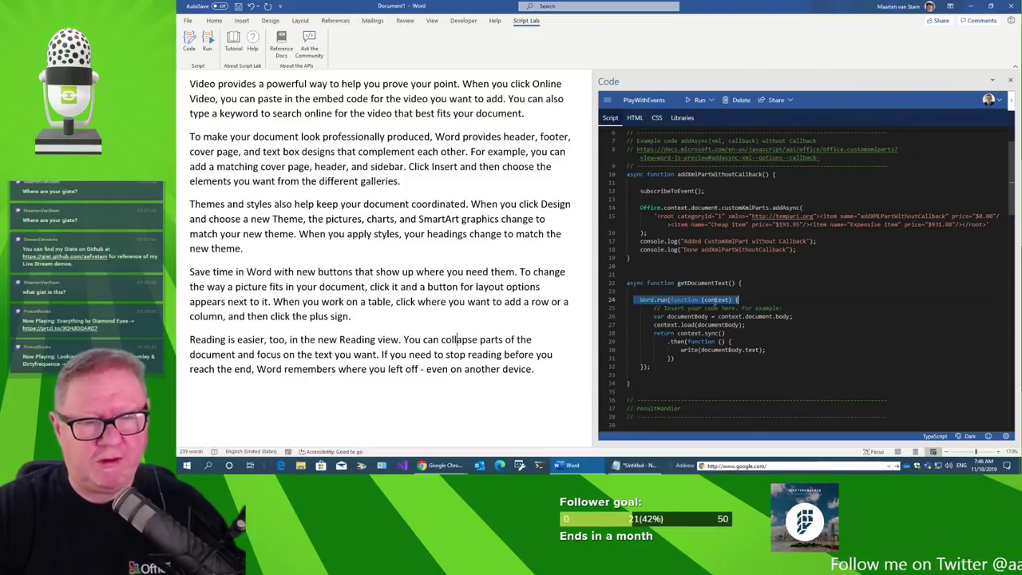
double_click(715, 300)
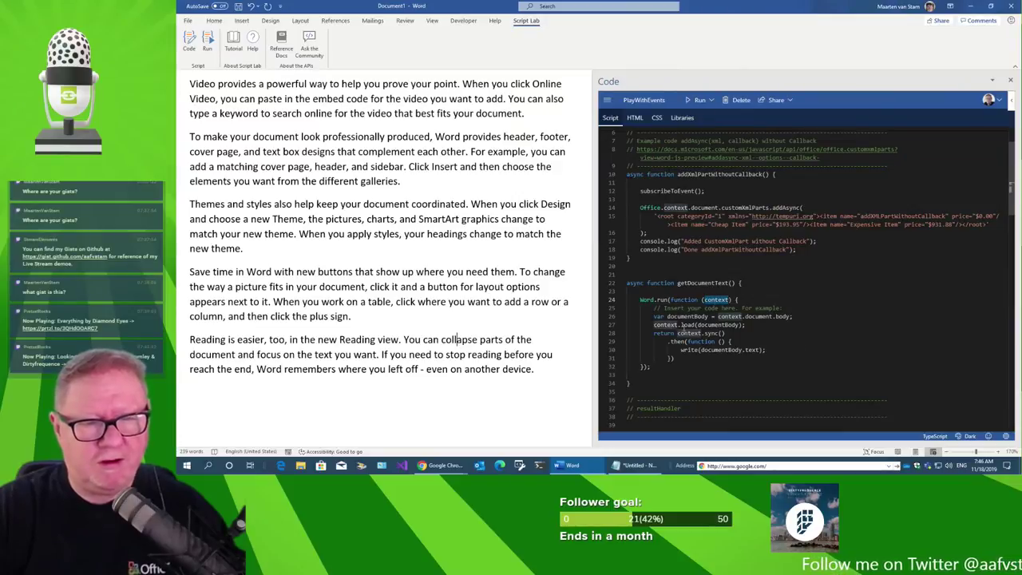
double_click(782, 316)
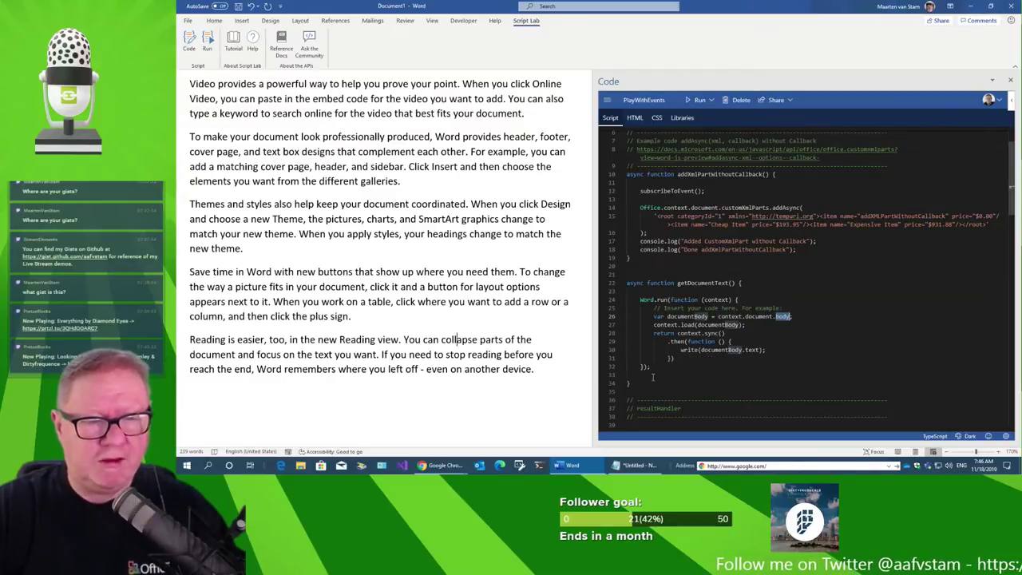
left_click(694, 101)
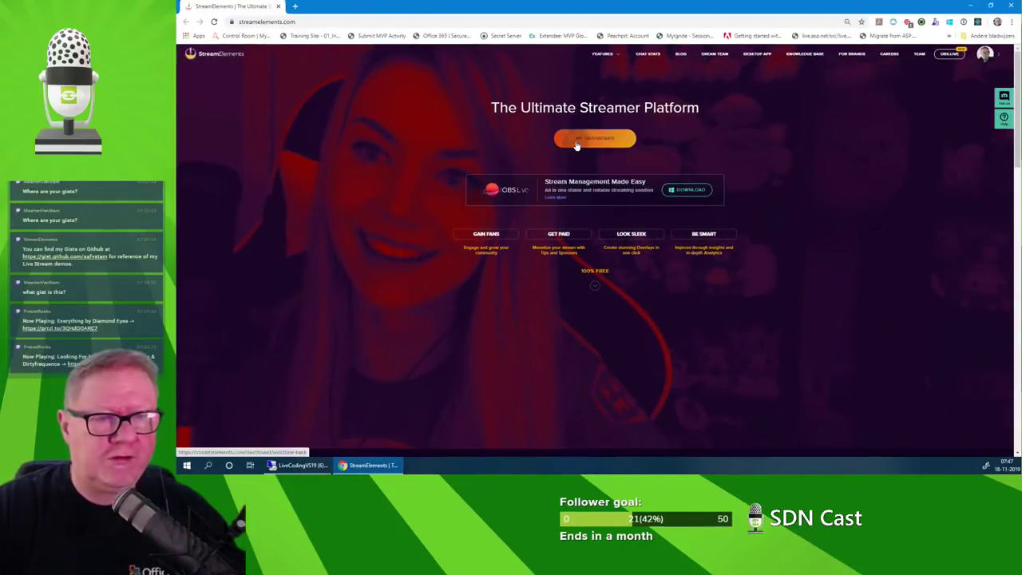
On the StreamElements dashboard, check the Follow timer under Timers, then view the points Leaderboard.
left_click(576, 142)
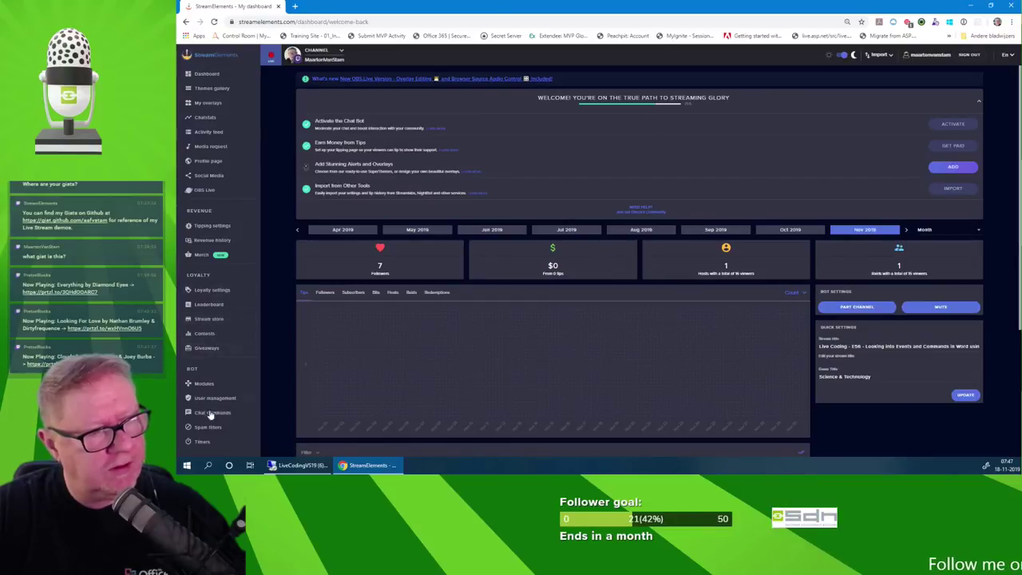
left_click(204, 441)
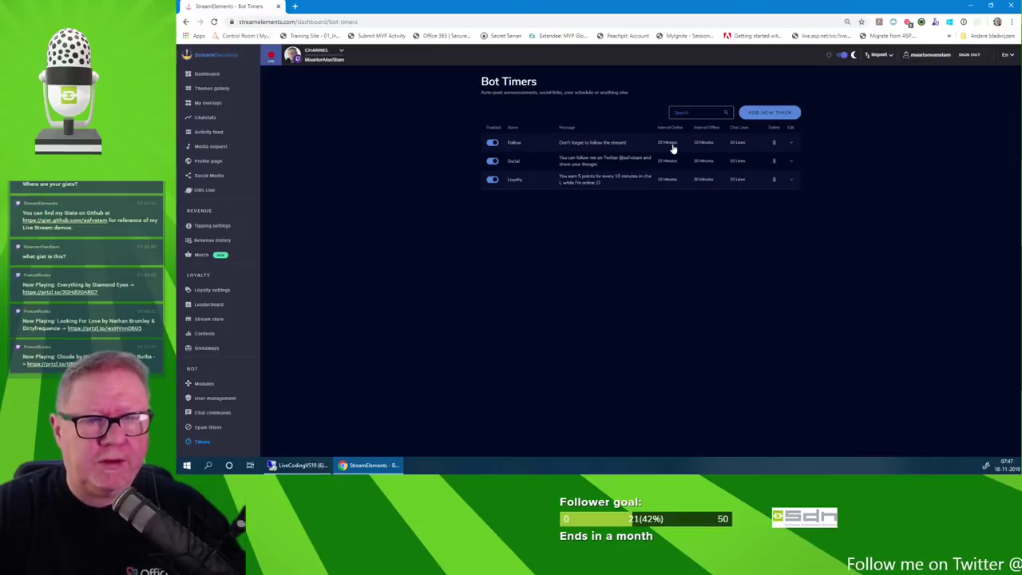
left_click(790, 147)
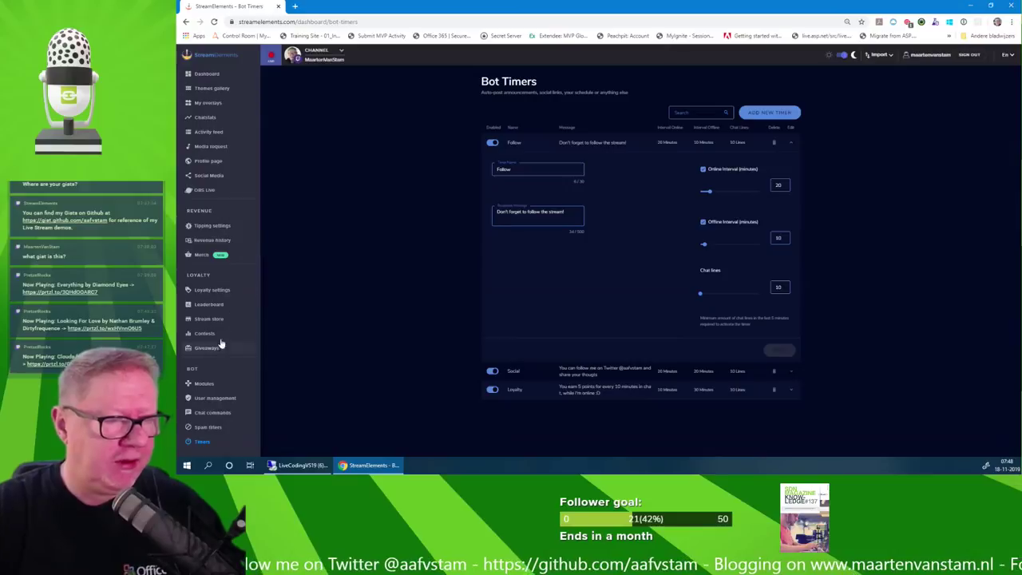
left_click(209, 305)
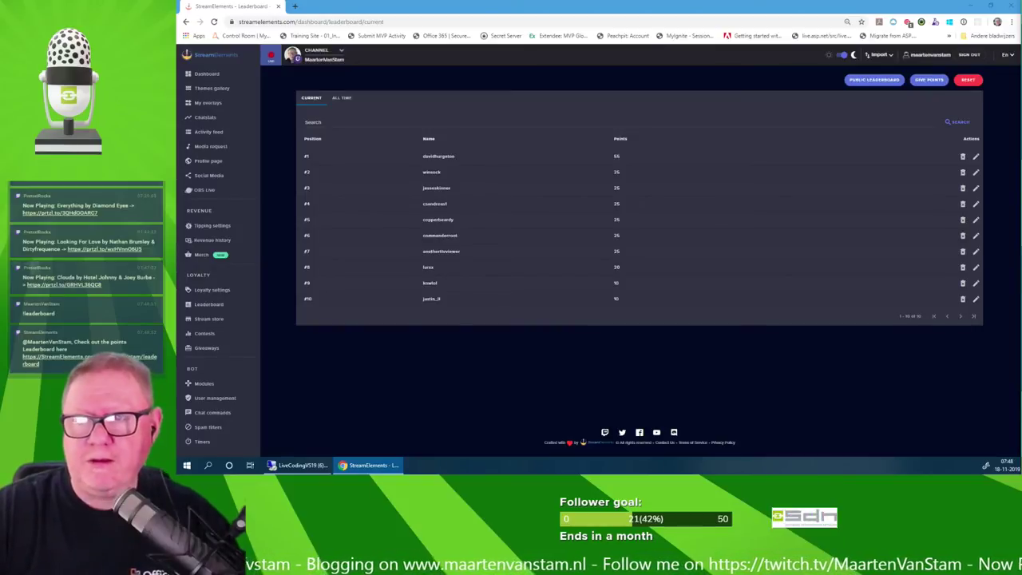
Open the public leaderboard in a new tab, close it, and minimize Chrome to return to Word.
left_click(873, 79)
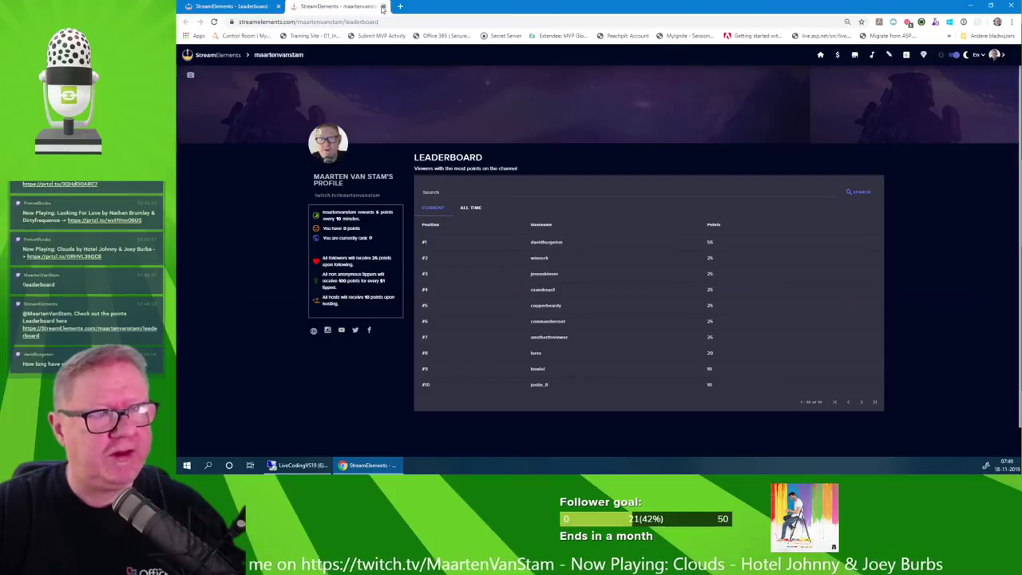
left_click(382, 6)
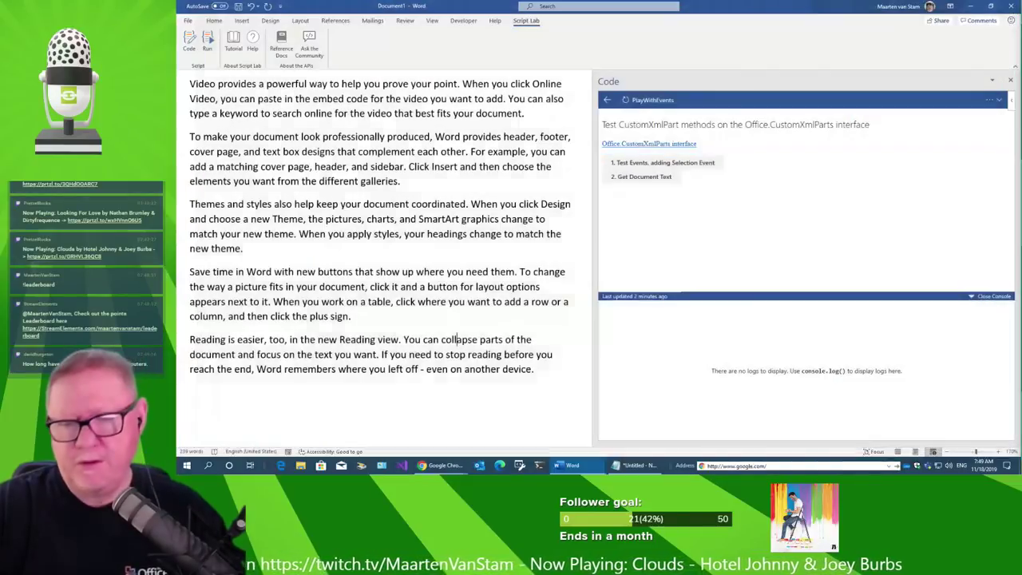
left_click(977, 5)
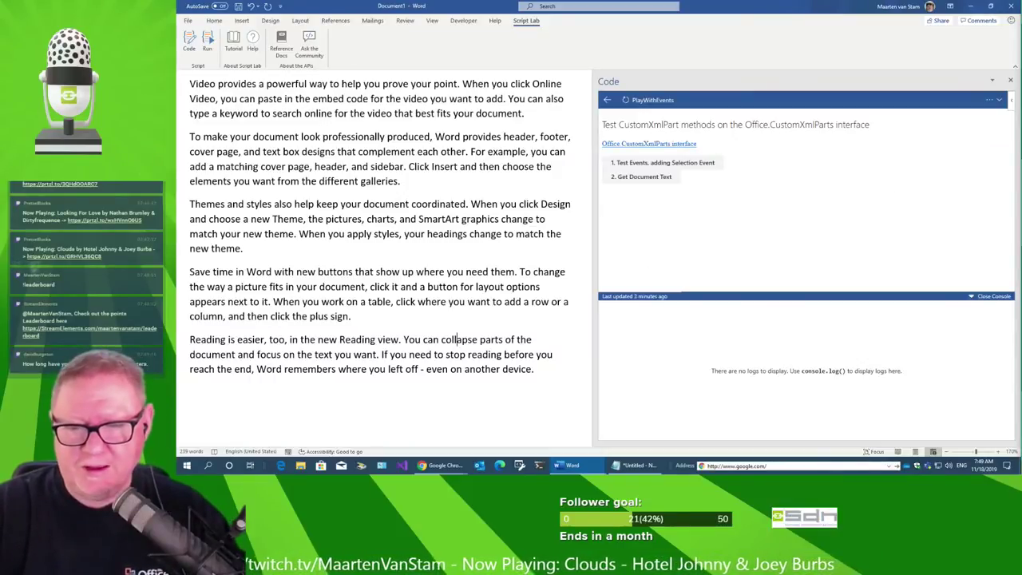
Open the about.me profile page from the taskbar Address bar.
left_click(730, 466)
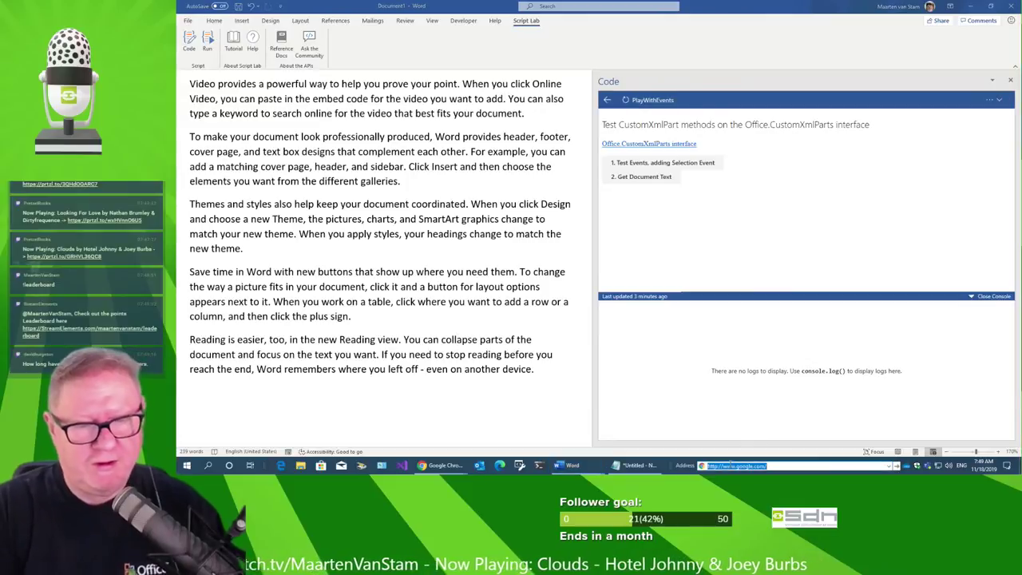
type("about:m")
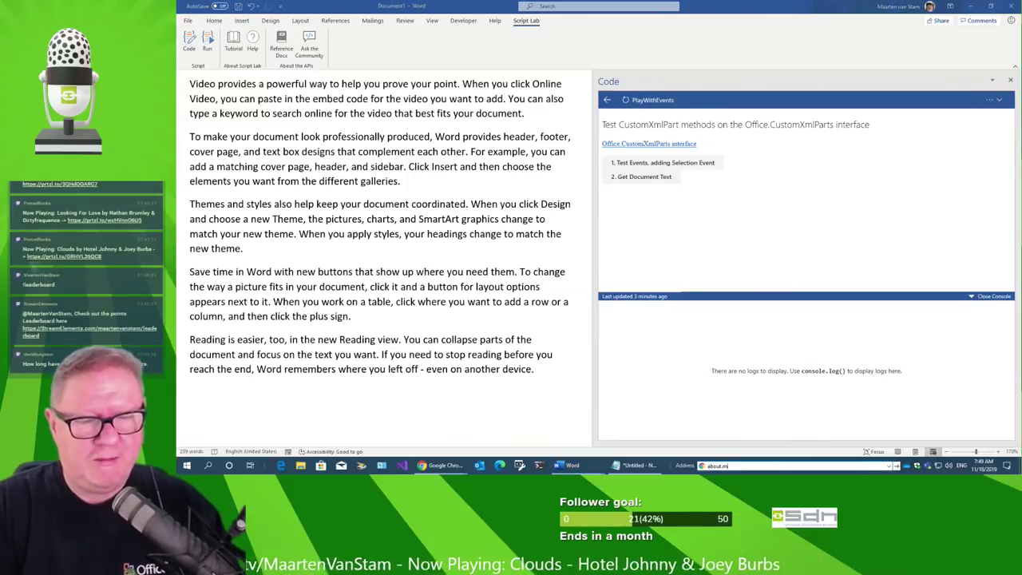
type("ma")
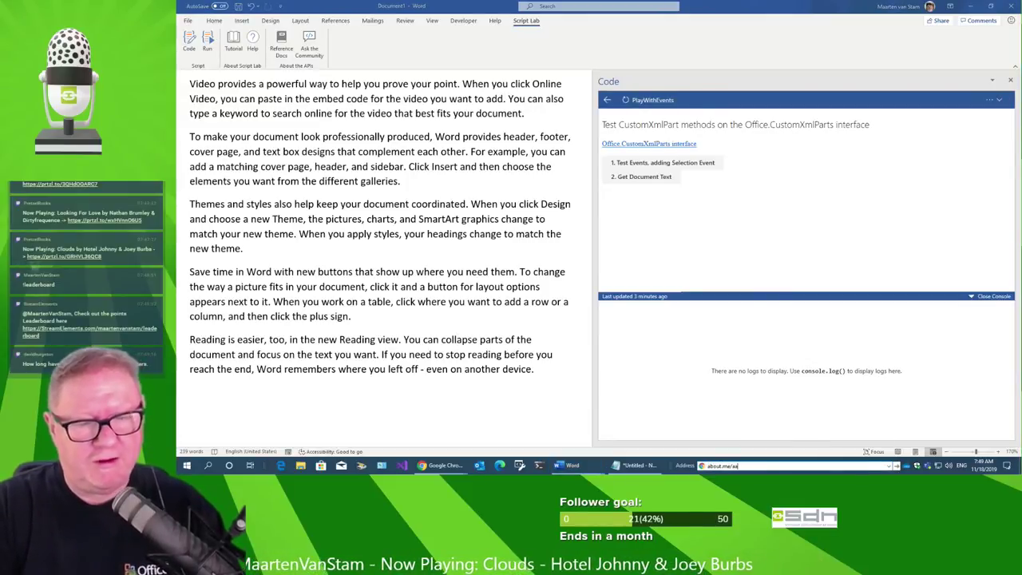
type("artvn")
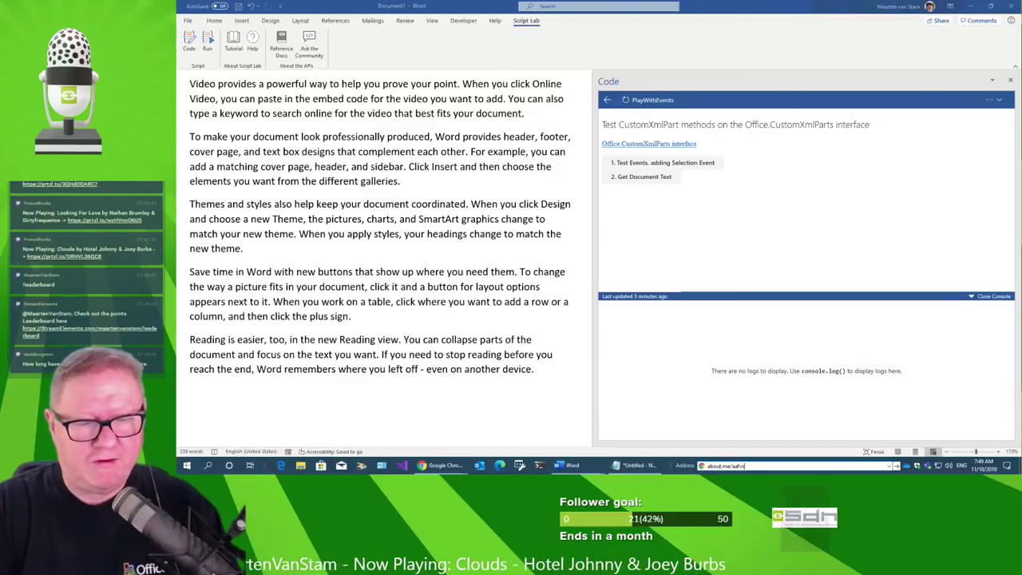
type("stam")
key("Return")
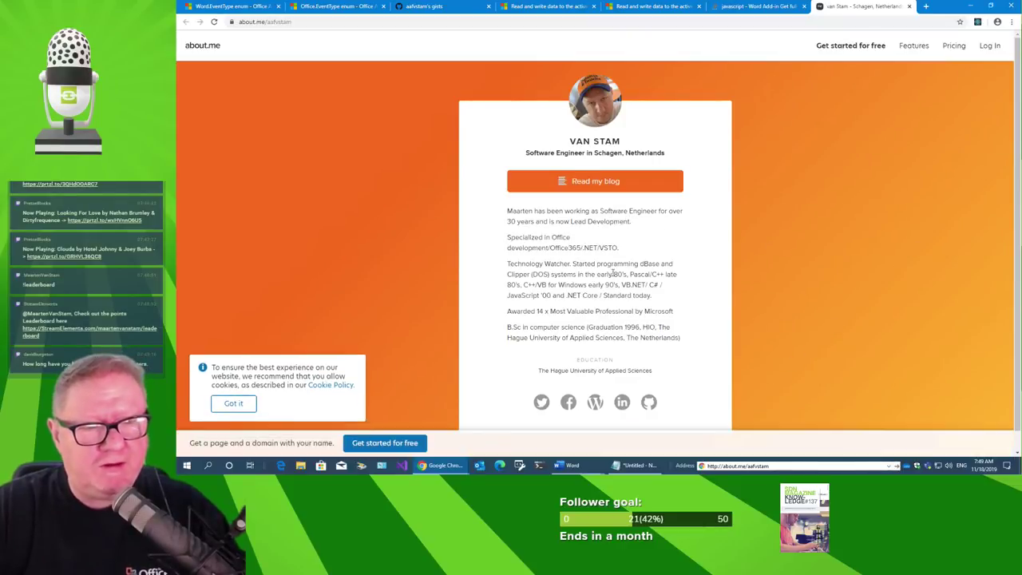
Read the bio, highlighting the early programming languages and years of experience, then close the tab.
left_click_drag(548, 277, 695, 296)
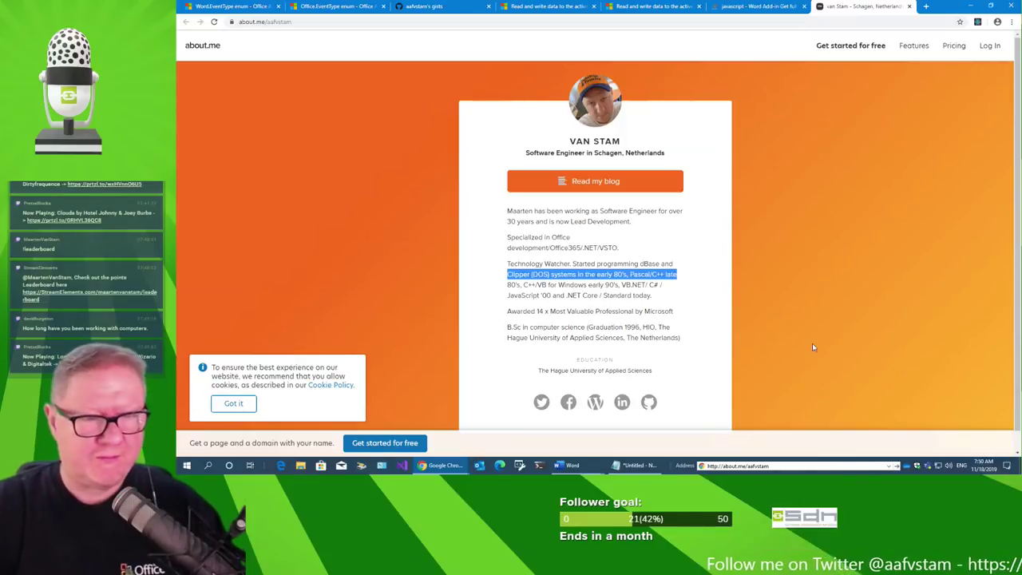
left_click(817, 310)
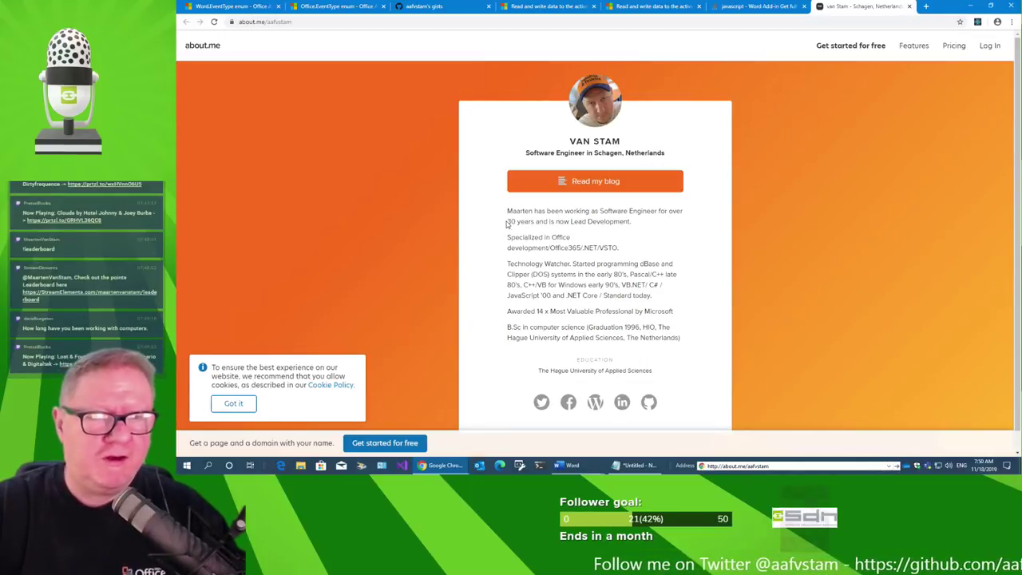
left_click_drag(510, 221, 546, 222)
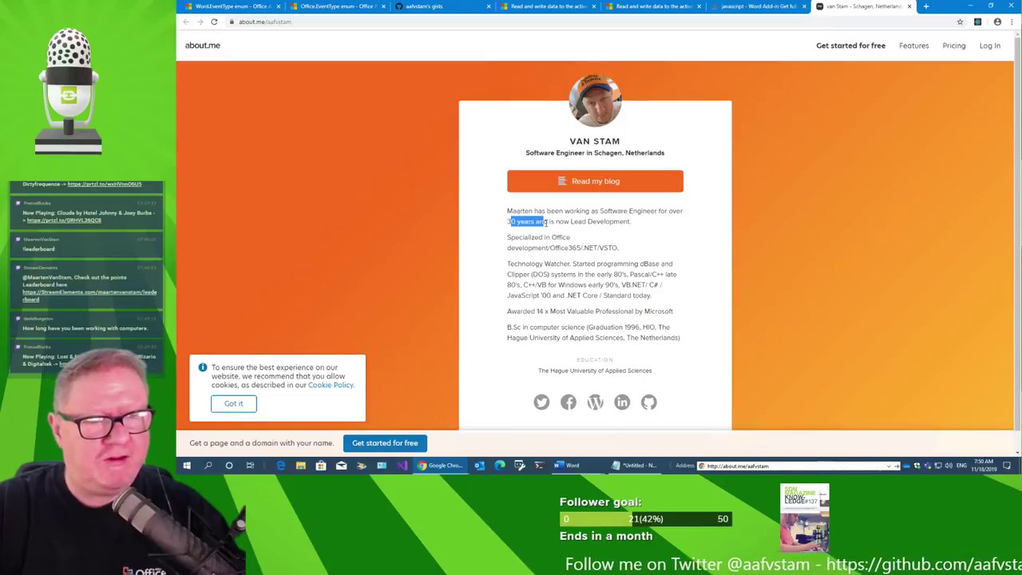
left_click(535, 233)
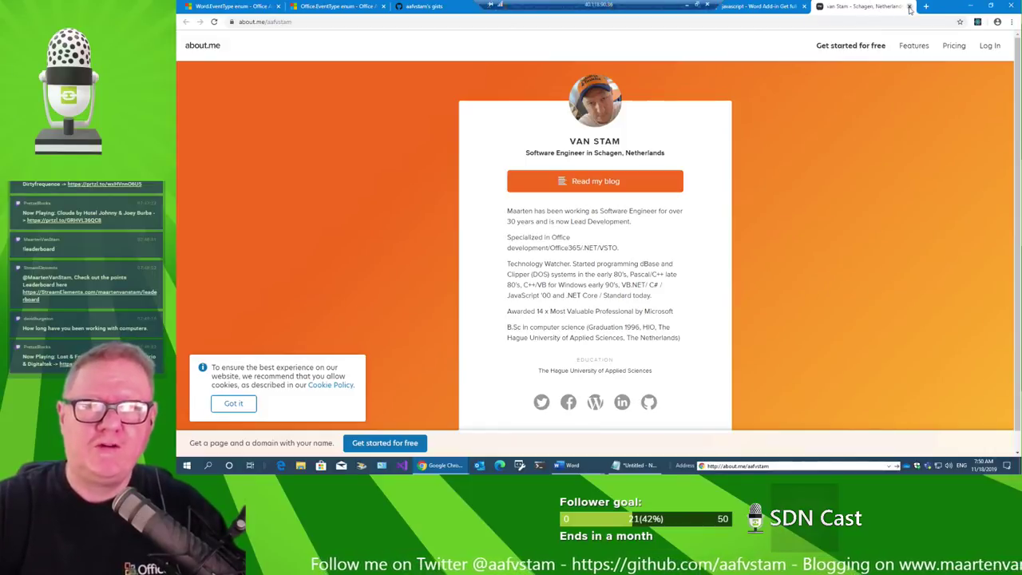
left_click(908, 7)
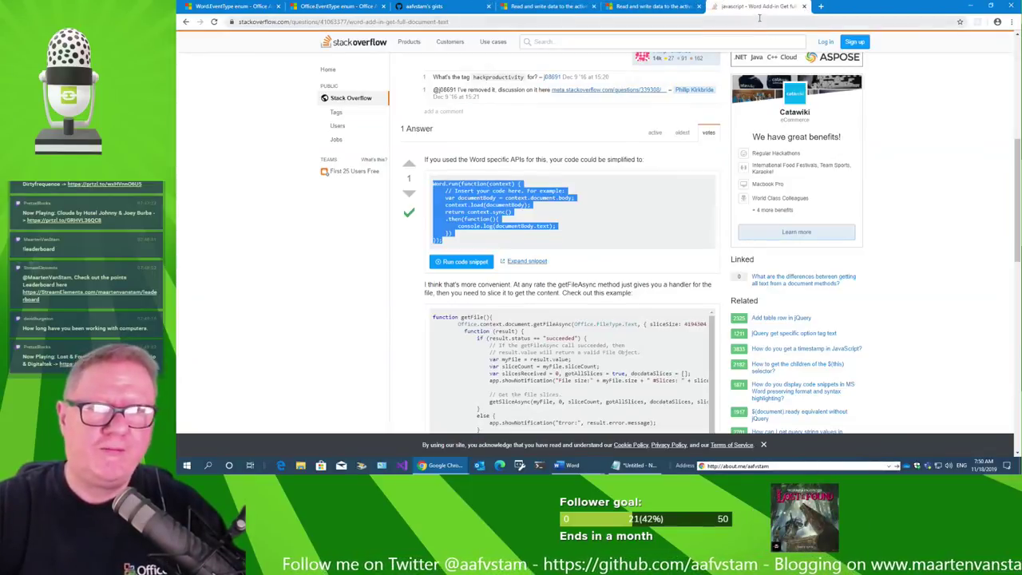
Dismiss the cookie banner and return to Word with the snippet's code showing in Script Lab.
left_click(763, 444)
key("alt+Tab")
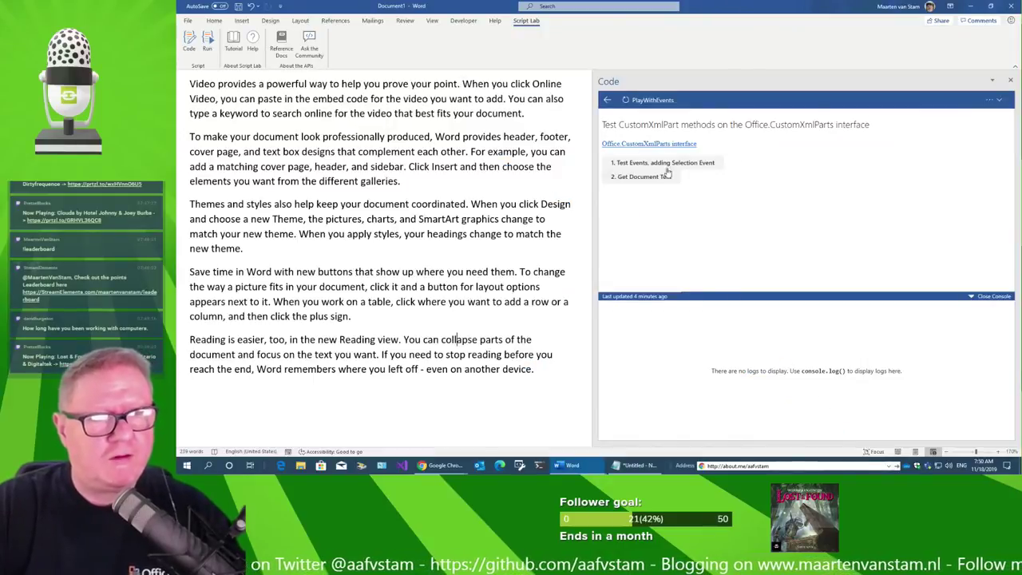
left_click(607, 101)
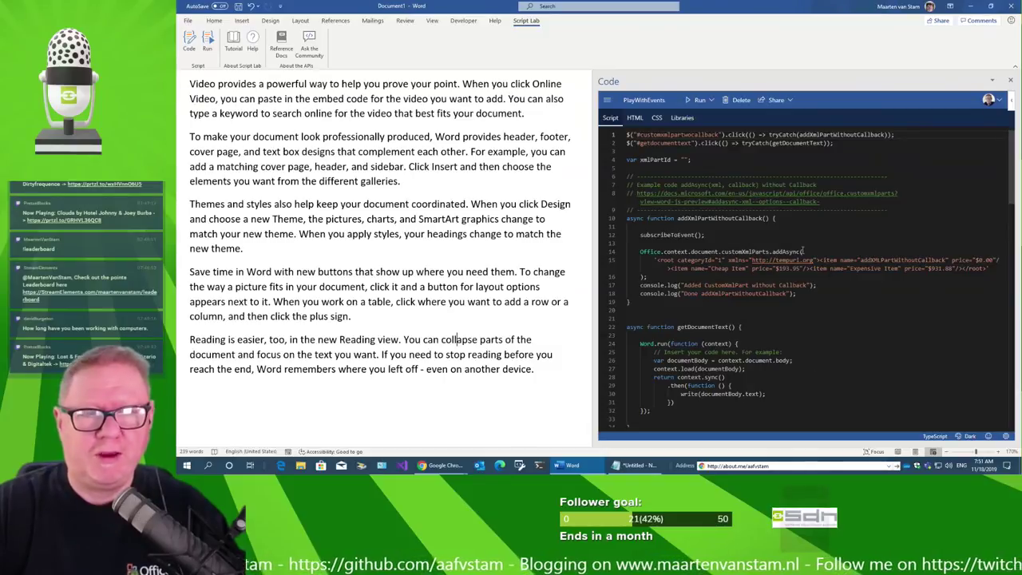
Delete the empty line 20 just before getDocumentText in the script.
mouse_move(798, 252)
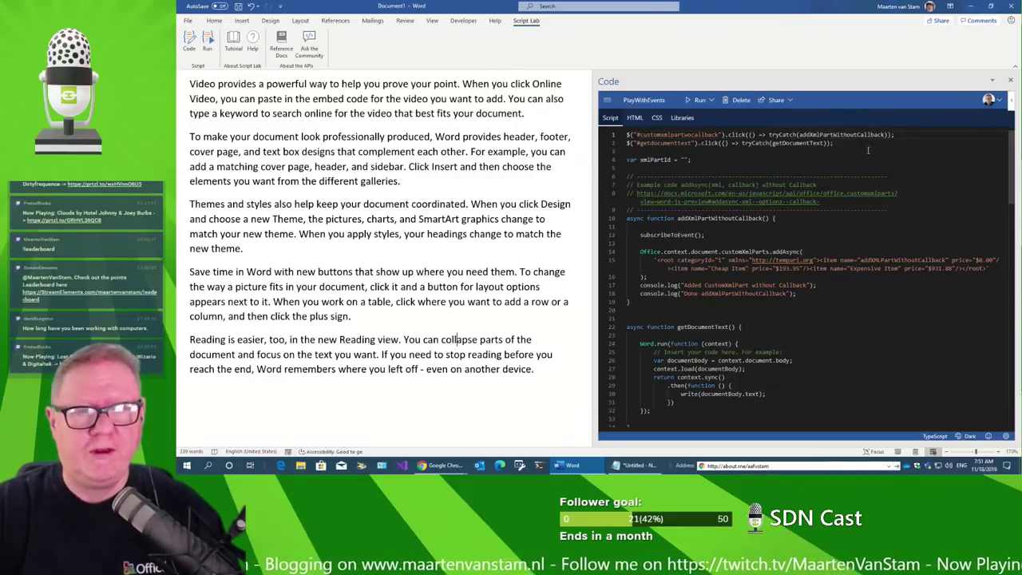
left_click(666, 314)
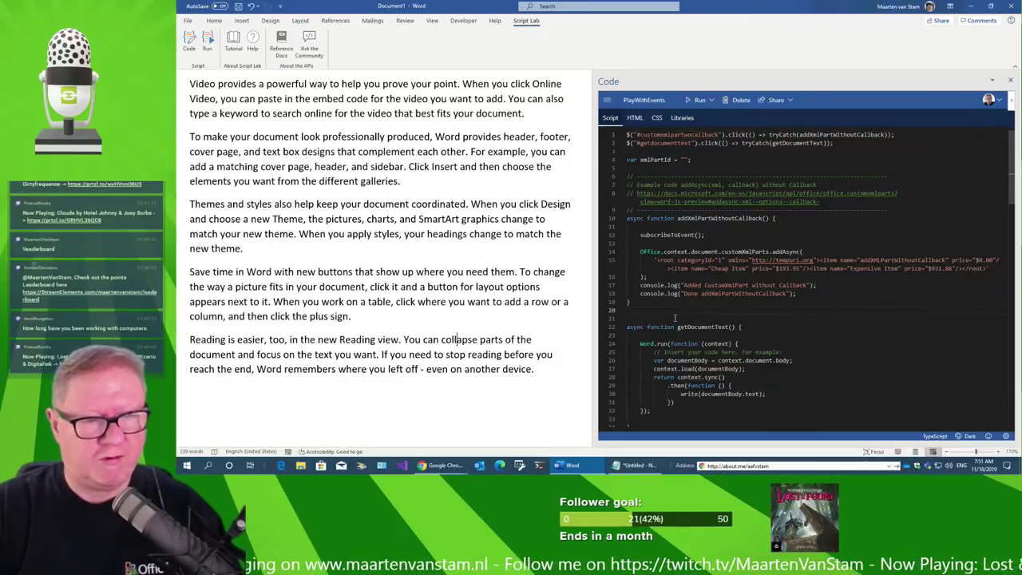
key("Delete")
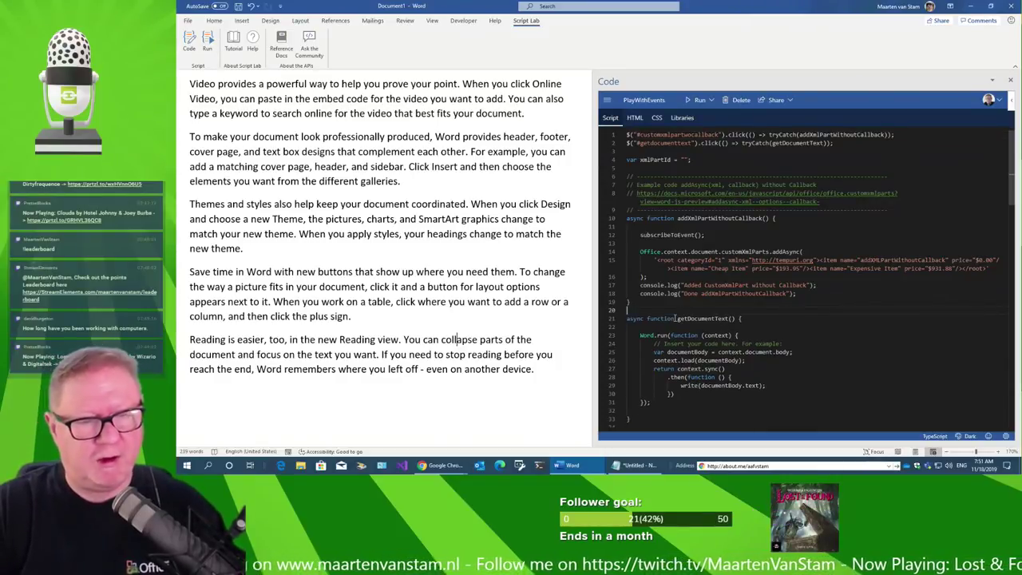
key("Down")
key("Down")
key("Down")
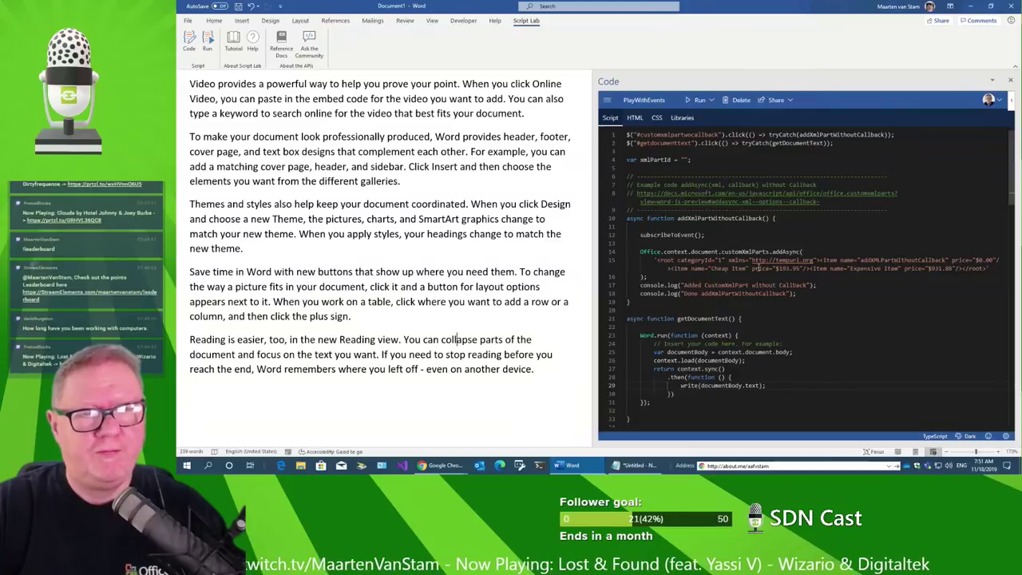
In the HTML, replace the line-1 heading after 'Test' with 'Interacting with the document and get some events going.'.
left_click(635, 118)
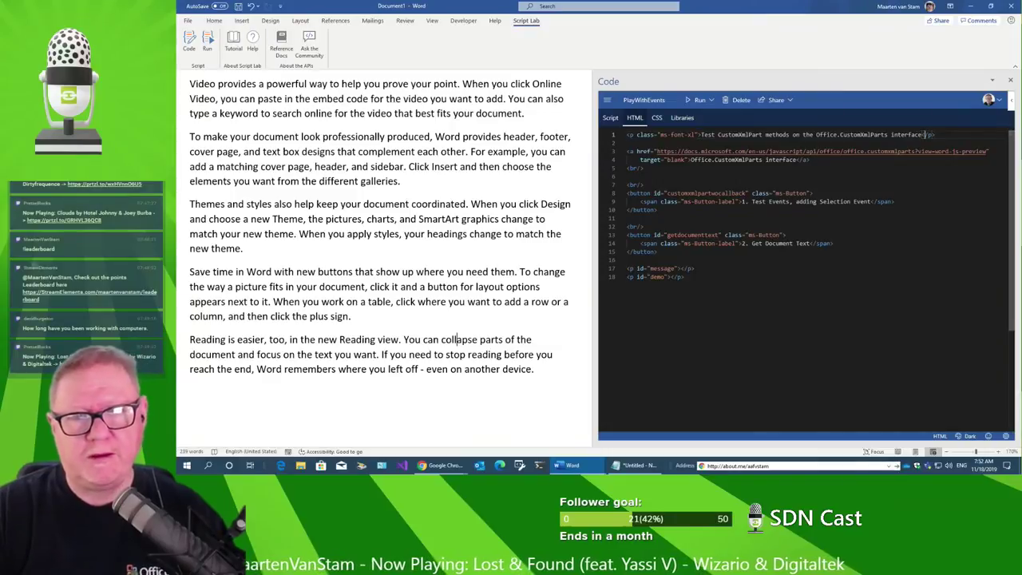
left_click_drag(922, 134, 717, 134)
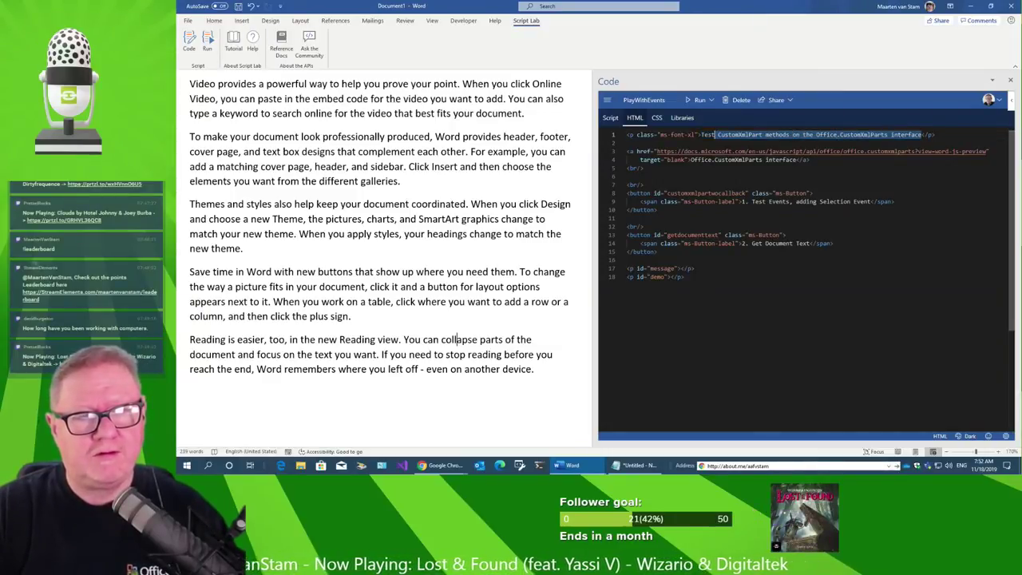
mouse_move(716, 134)
left_mouse_down()
mouse_move(763, 134)
mouse_move(717, 134)
left_mouse_up()
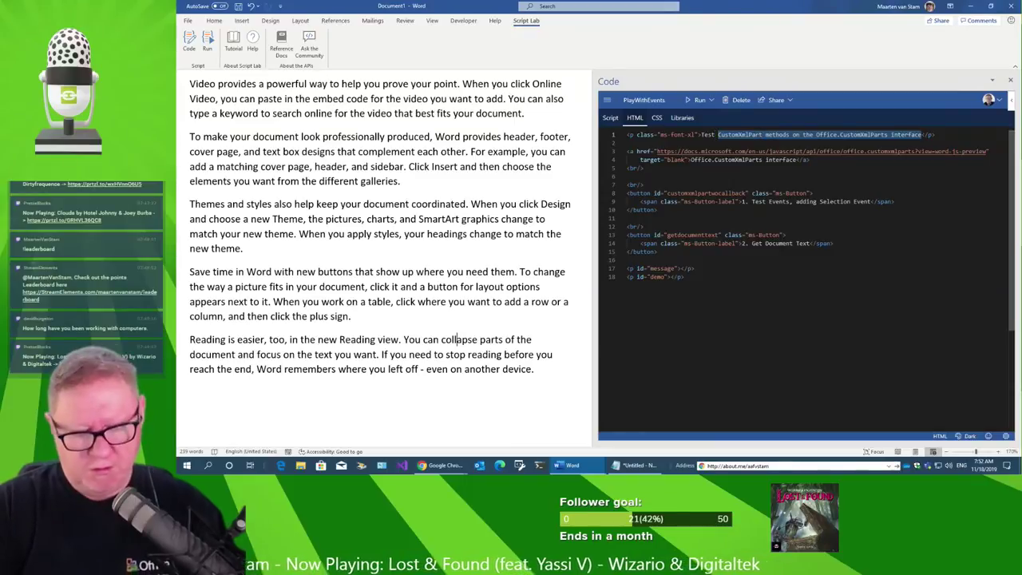
type("Interaction")
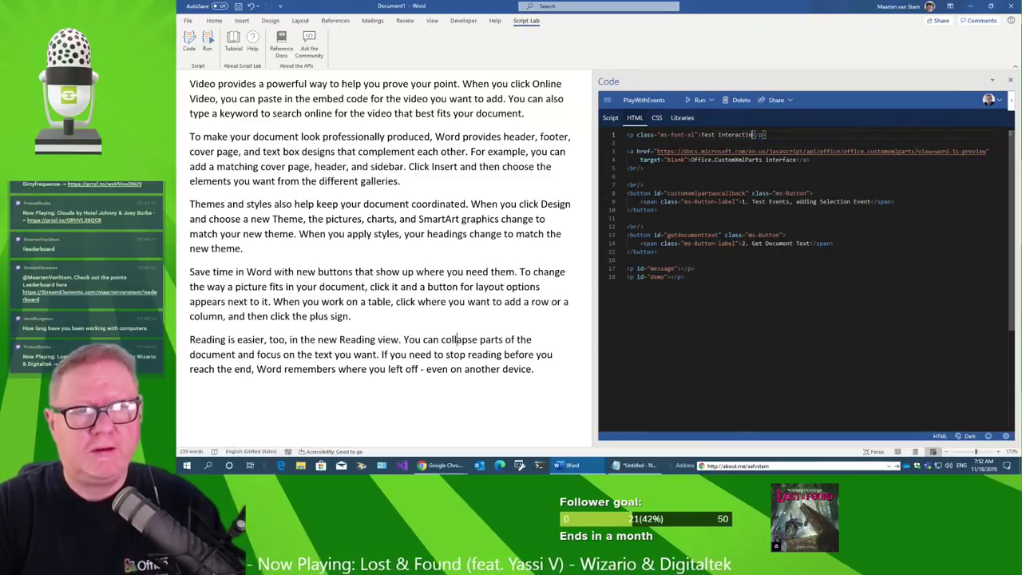
type("g g")
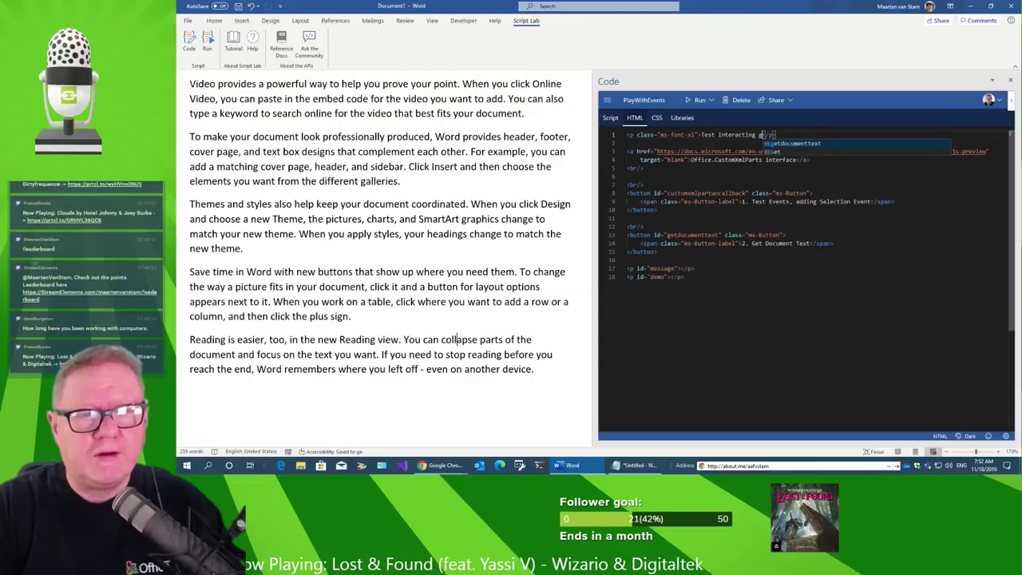
type("ith th")
type("e docu")
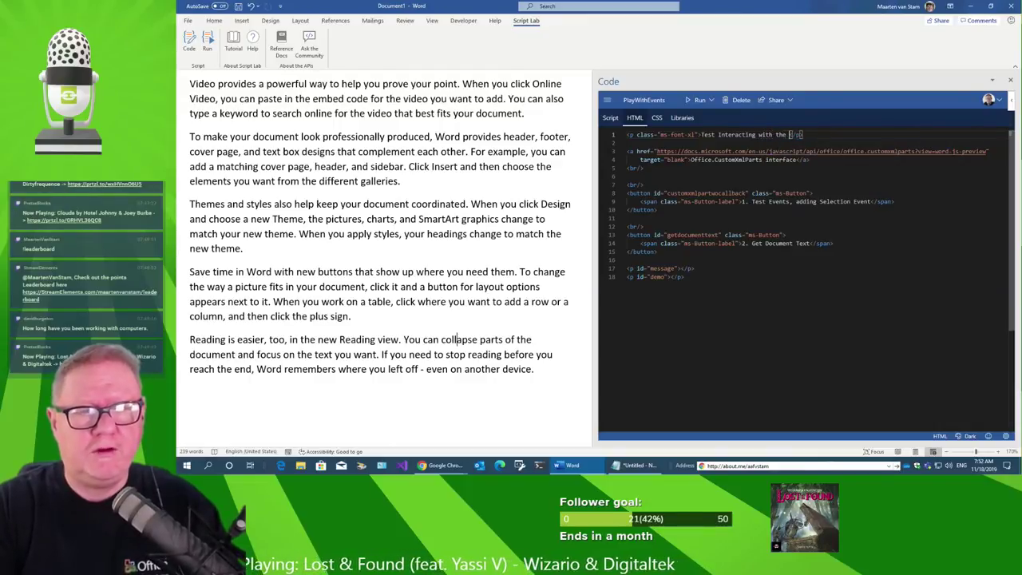
type("ment and ")
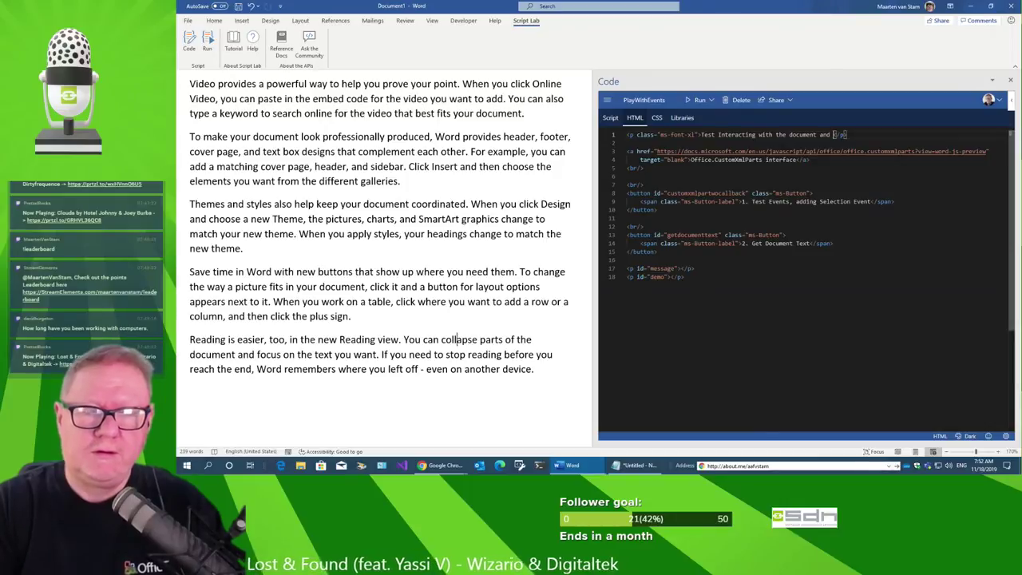
type("get some ")
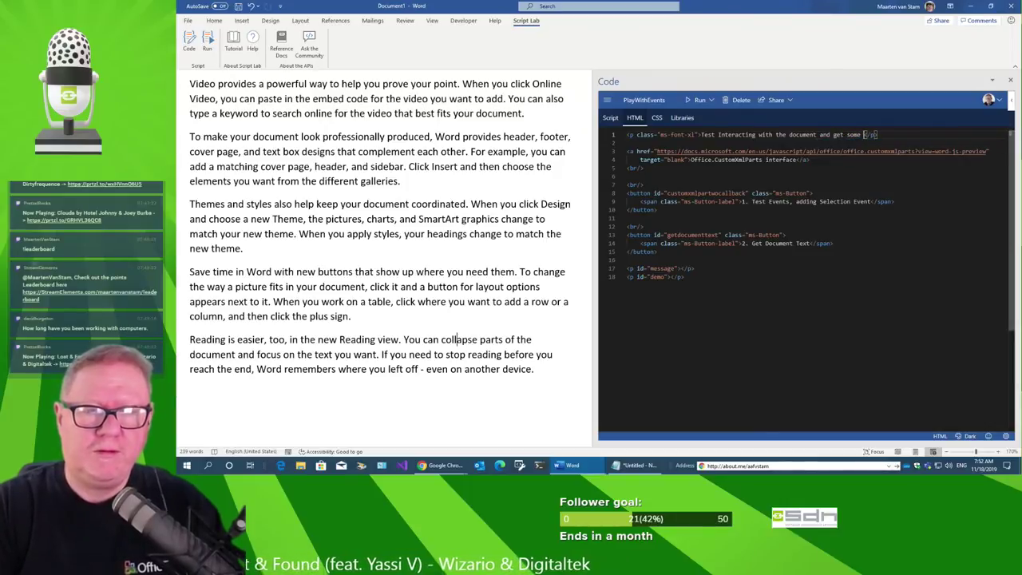
type("events going")
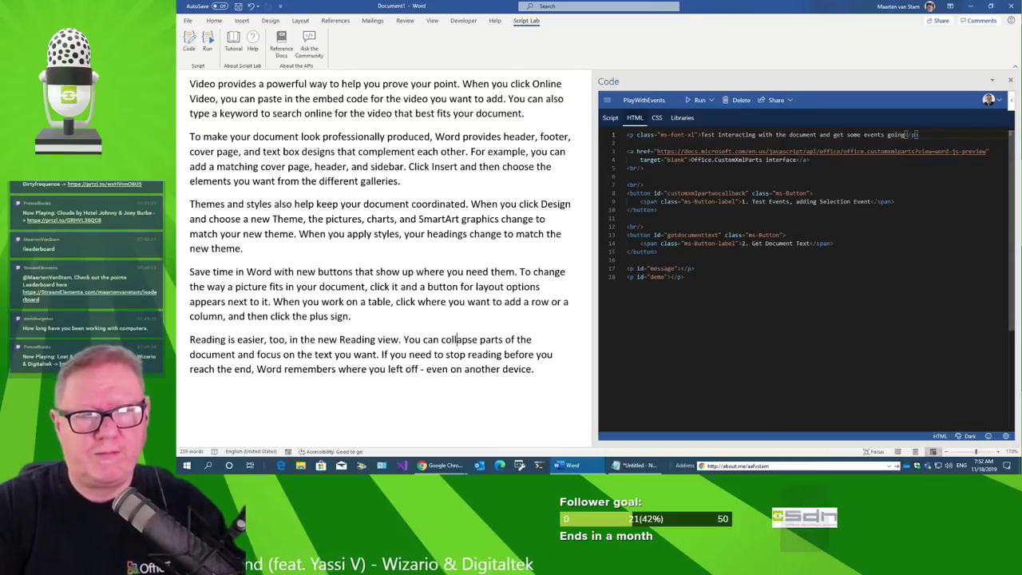
type(".")
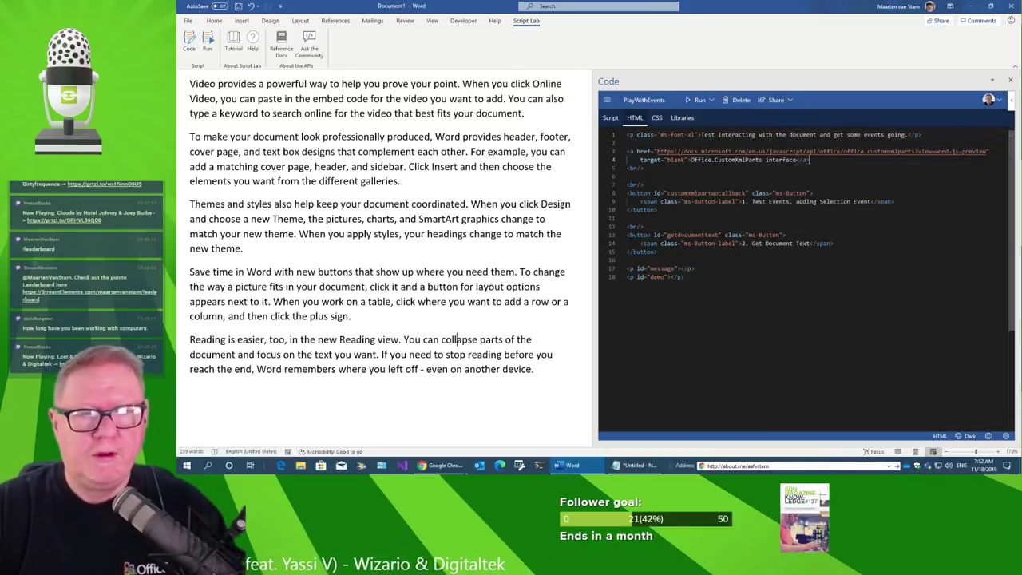
Switch to Chrome and open the Word.EventType enum documentation from the Google results.
key("alt+Tab")
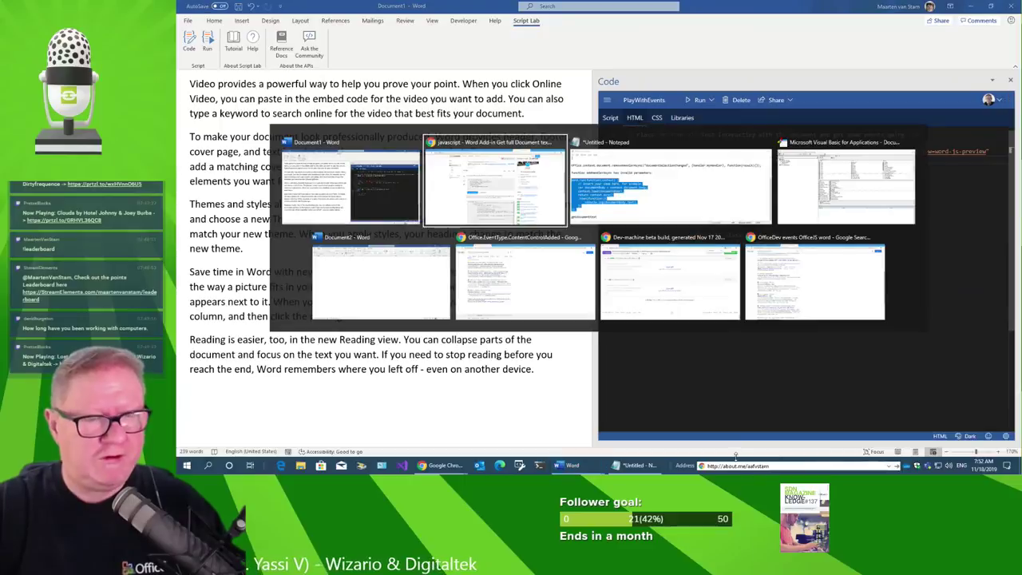
key("Tab")
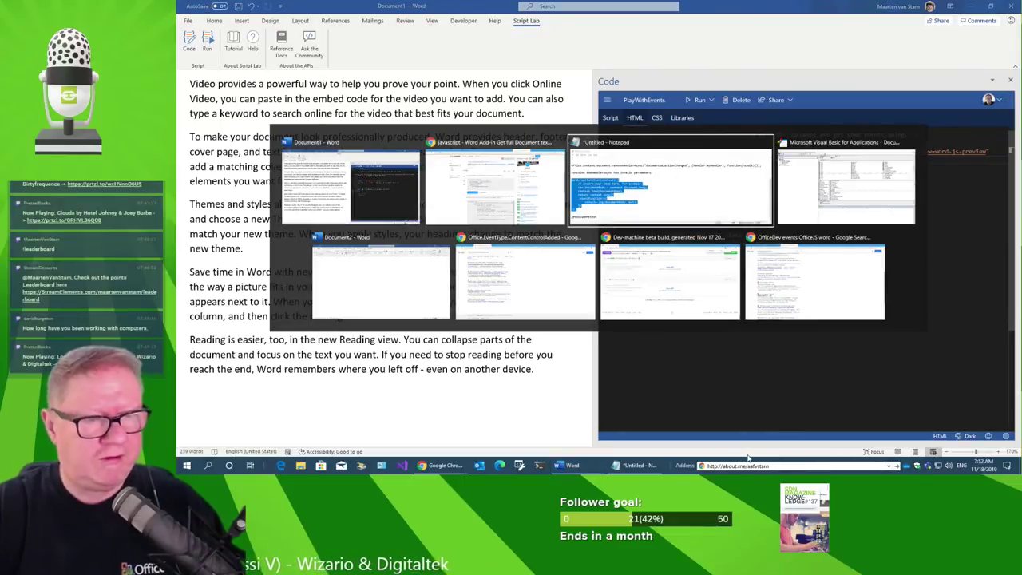
key("Tab")
key("Tab")
key("Tab")
key("Tab")
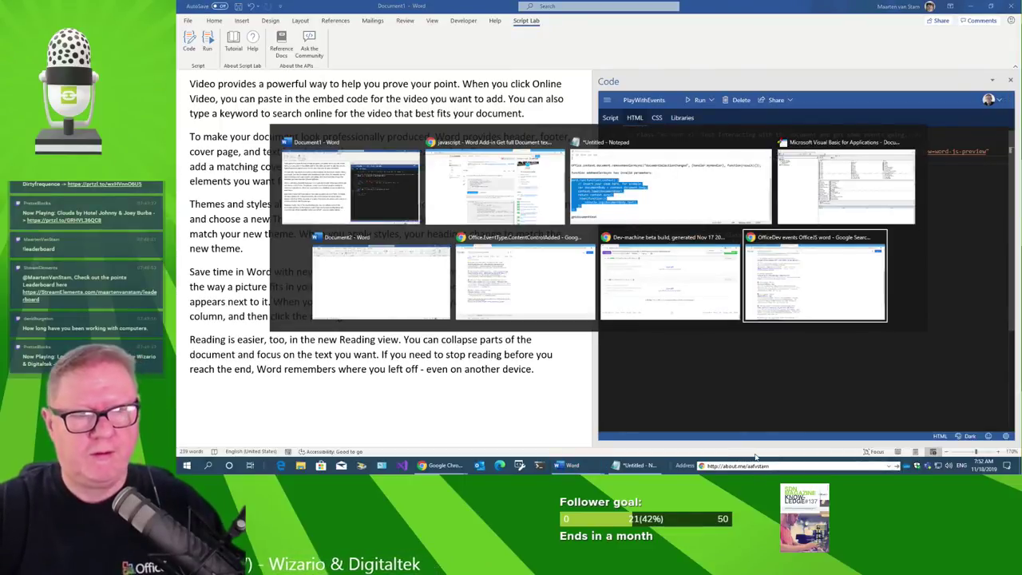
key("Tab")
key("shift+Tab")
key("shift+Tab")
key("shift+Tab")
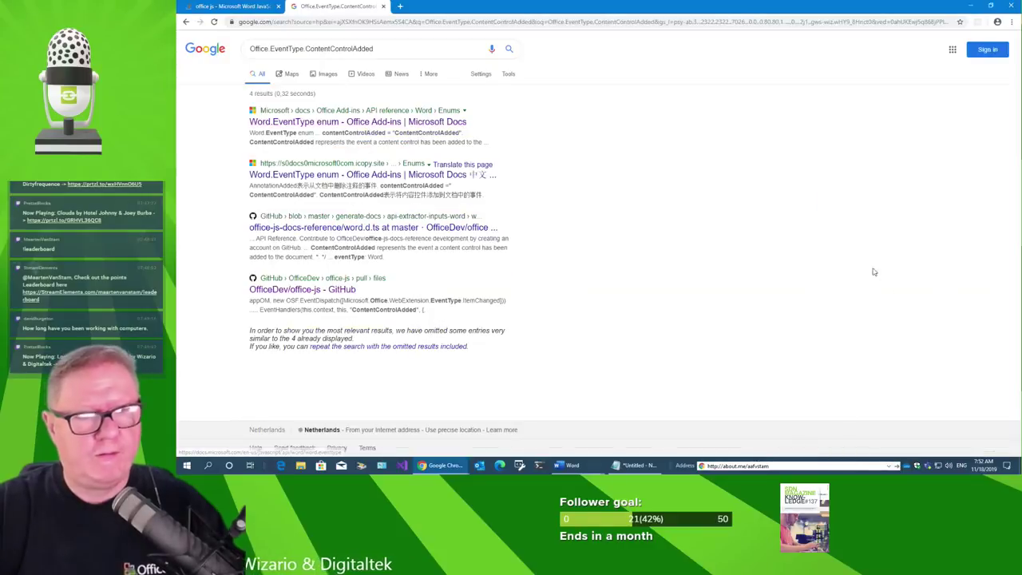
left_click(423, 123)
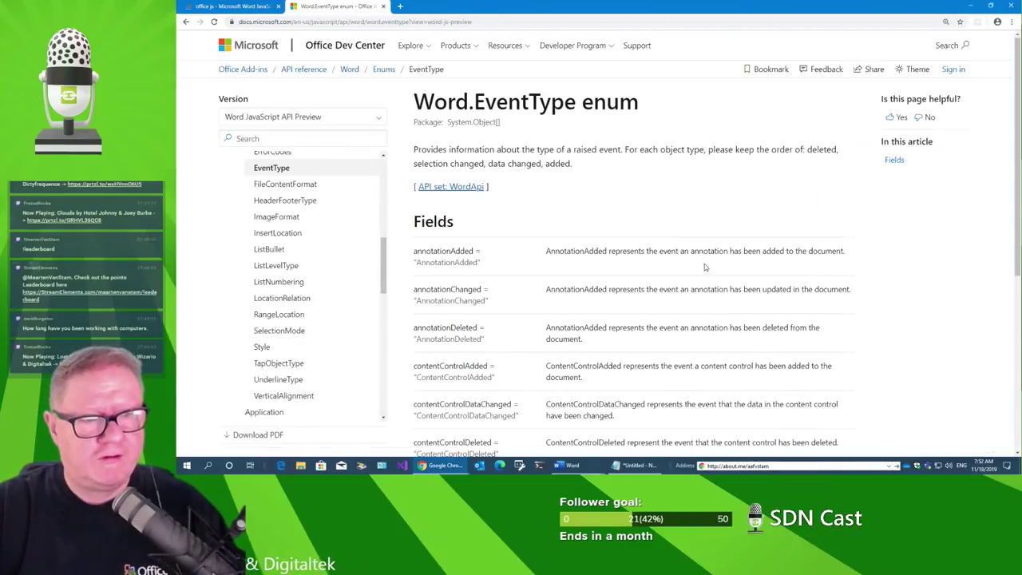
scroll(704, 268, "down", 3)
scroll(709, 279, "down", 1)
scroll(713, 276, "up", 1)
scroll(713, 275, "up", 3)
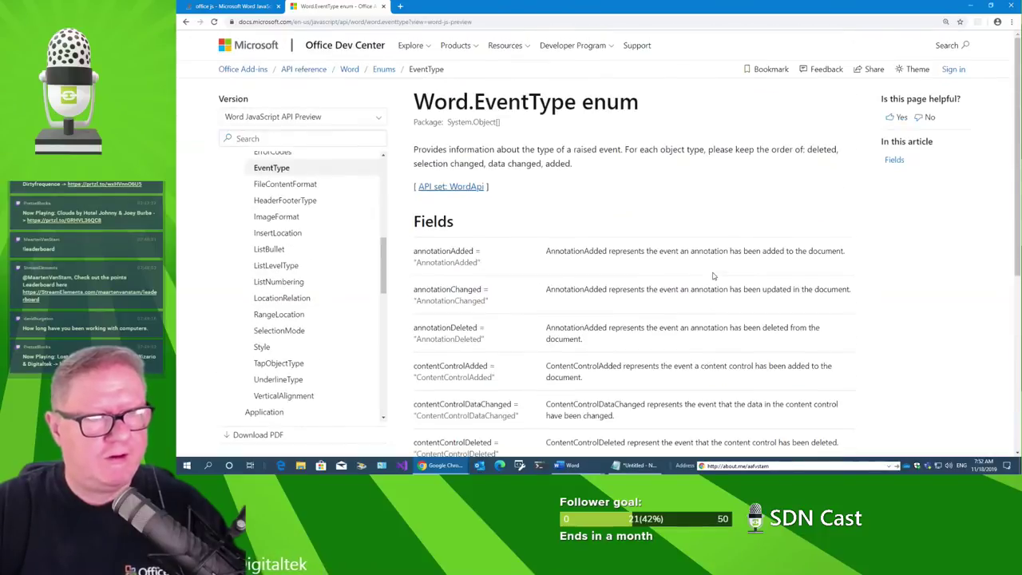
Search 'OfficeJS events word' in a new tab and open the Word JavaScript API fundamentals article.
left_click(400, 6)
type("Offic")
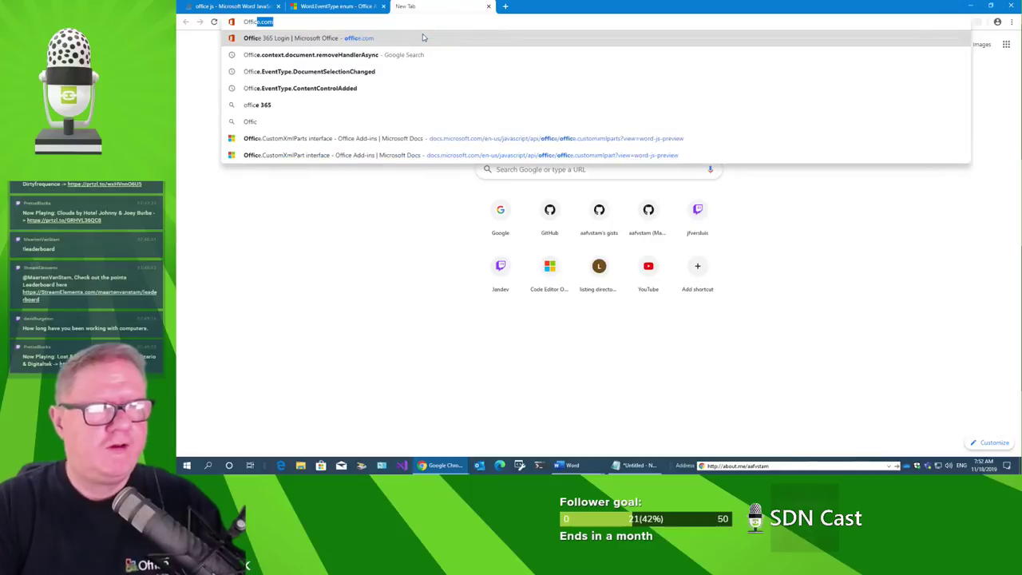
type("eJS")
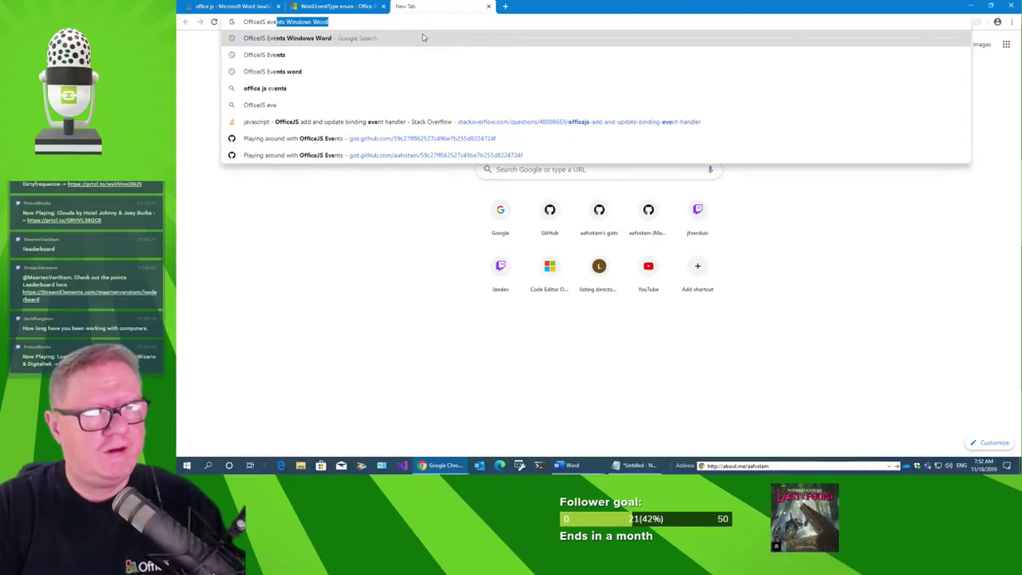
type("events")
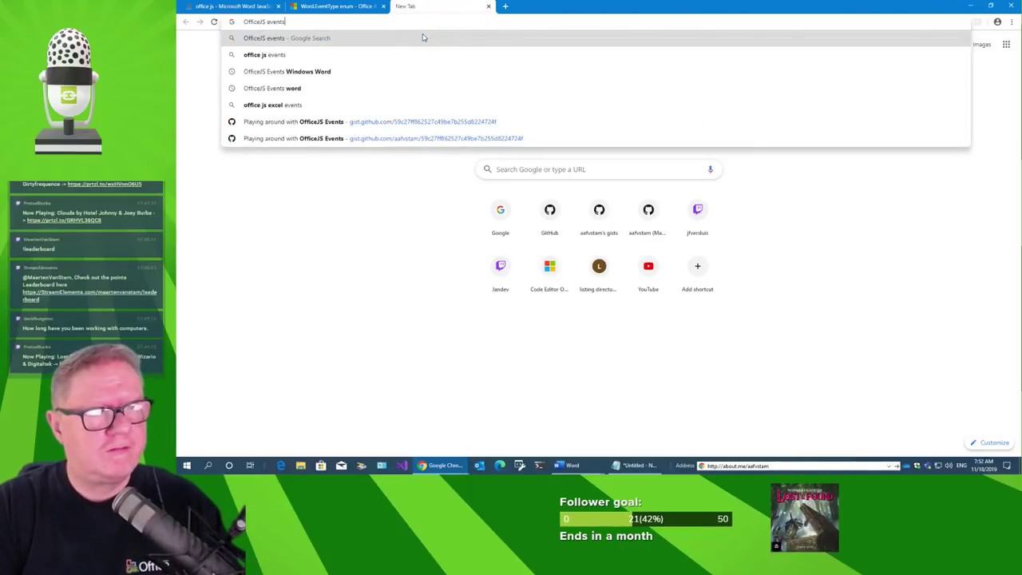
type(" workd")
key("Return")
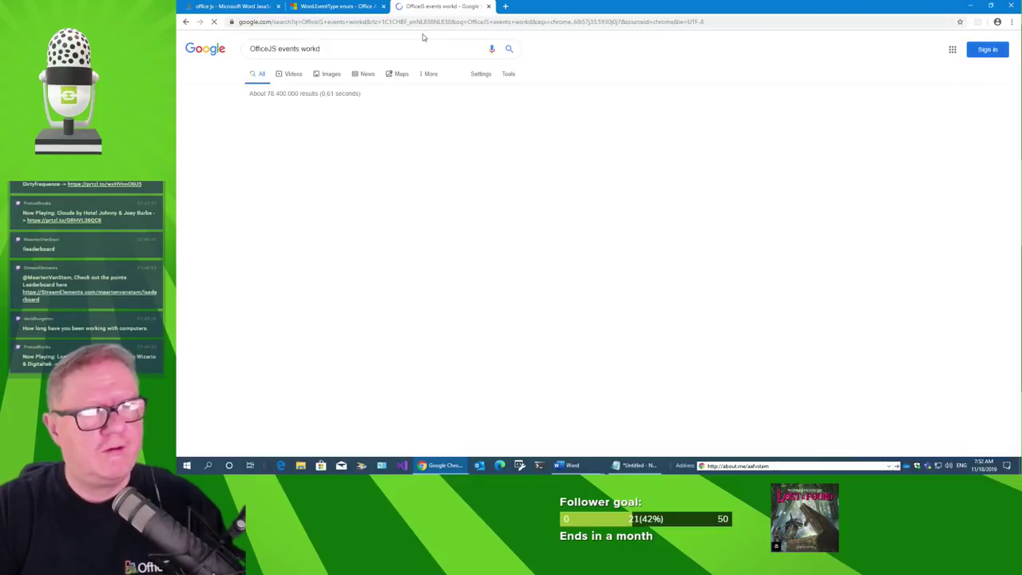
left_click(334, 48)
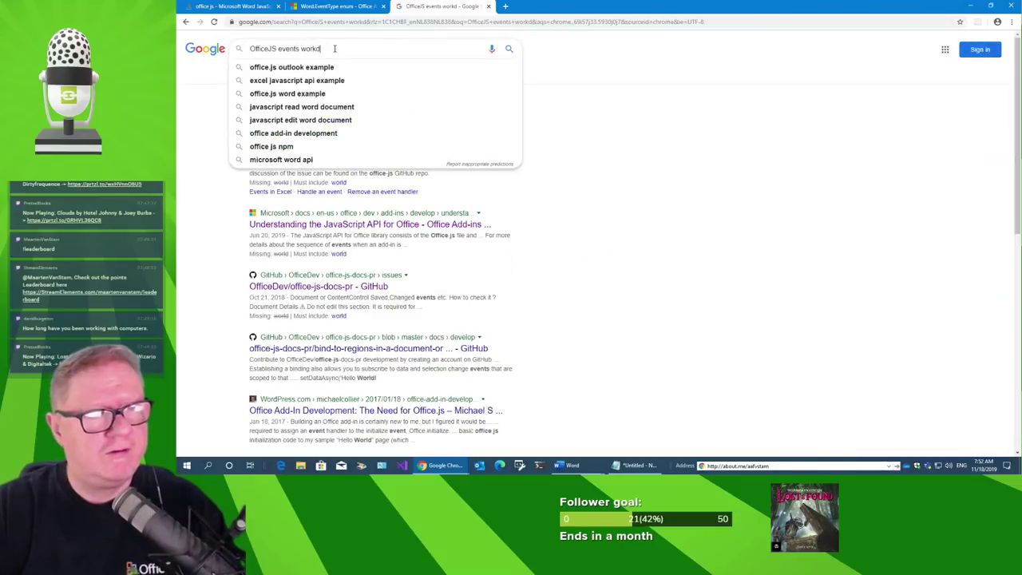
key("BackSpace")
key("BackSpace")
type("d")
key("Return")
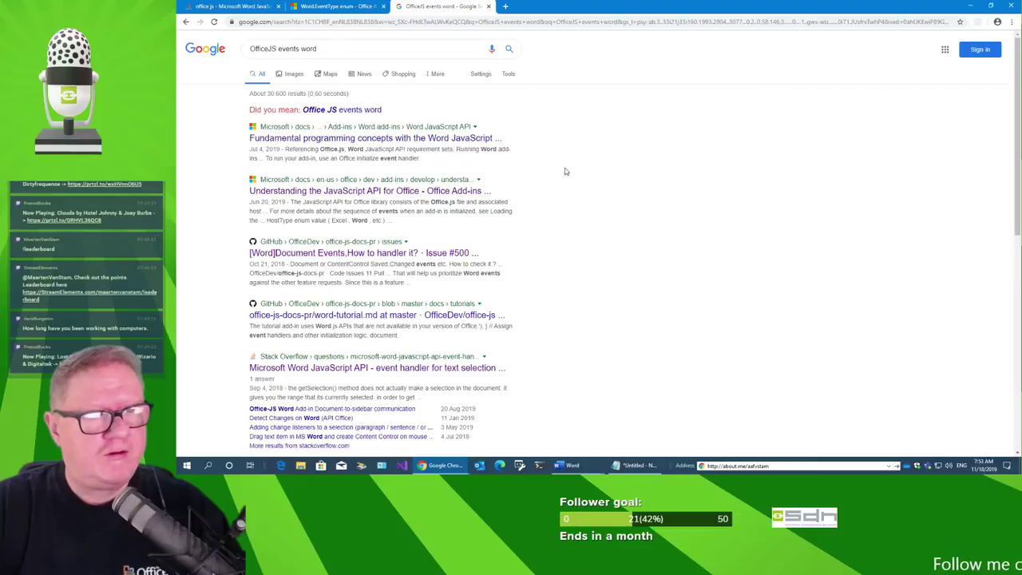
left_click(360, 140)
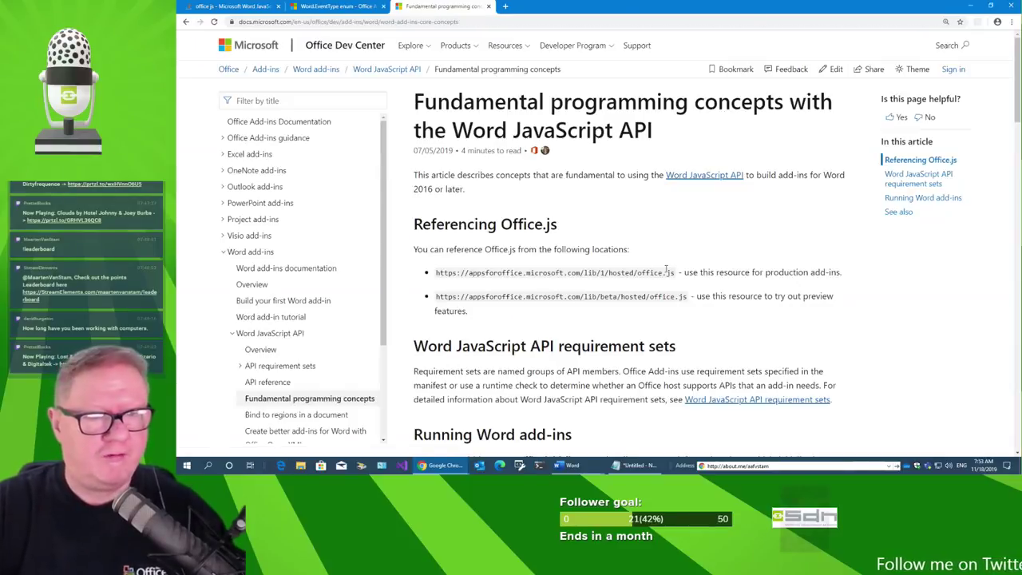
Read through the Fundamental programming concepts article, then open the word package API reference.
scroll(781, 264, "down", 1)
scroll(782, 265, "down", 3)
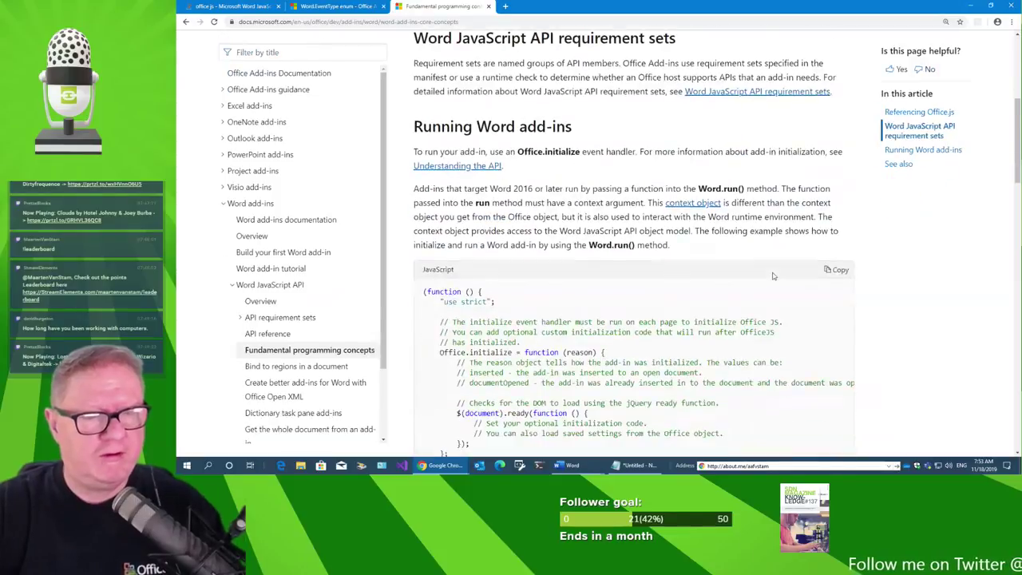
scroll(781, 268, "down", 2)
scroll(779, 273, "down", 2)
scroll(779, 272, "up", 2)
scroll(779, 270, "up", 2)
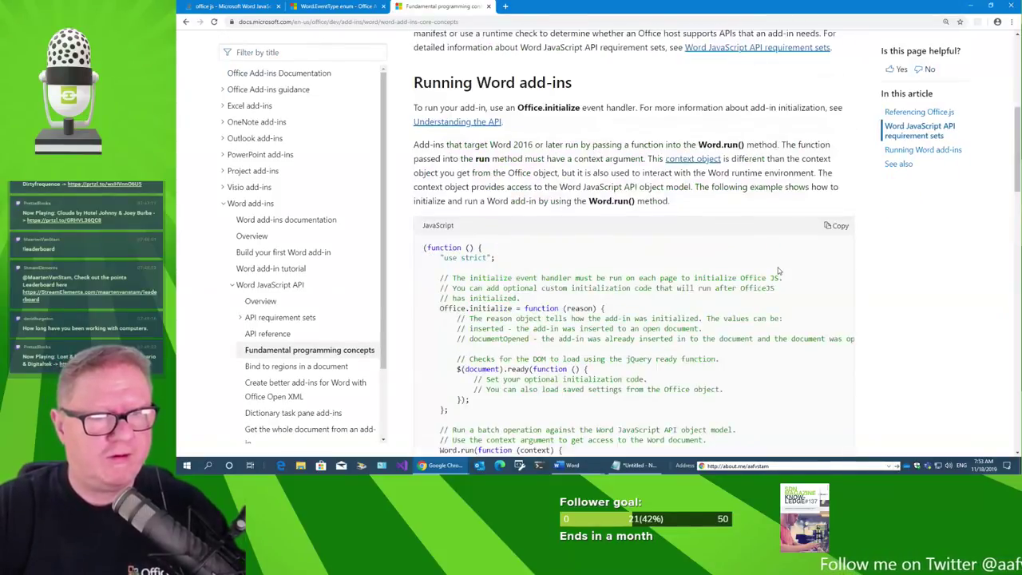
scroll(778, 270, "down", 1)
scroll(778, 270, "down", 2)
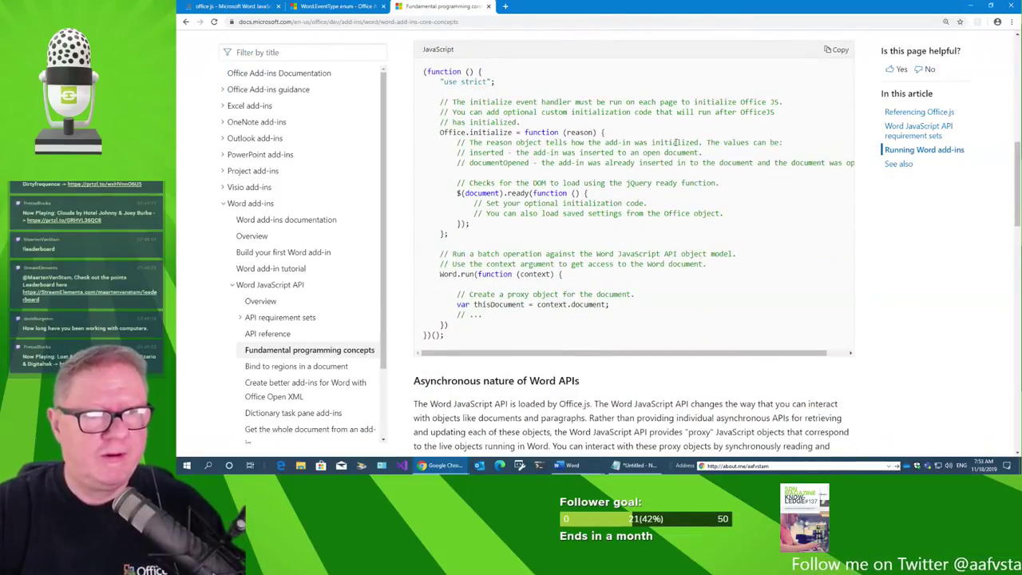
scroll(676, 142, "down", 3)
scroll(724, 174, "down", 1)
scroll(724, 173, "down", 3)
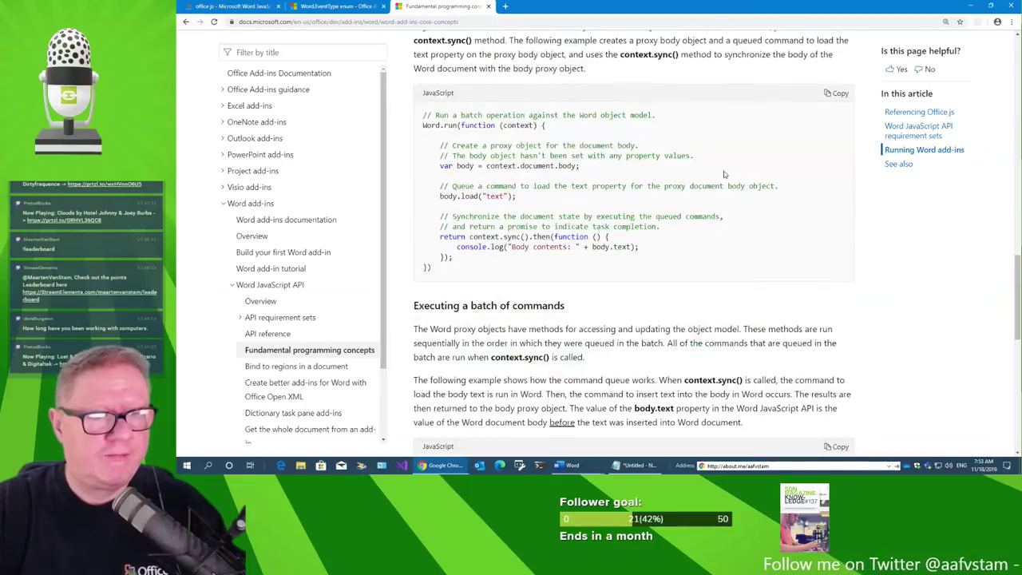
scroll(724, 173, "down", 2)
scroll(724, 173, "down", 1)
scroll(724, 173, "down", 1)
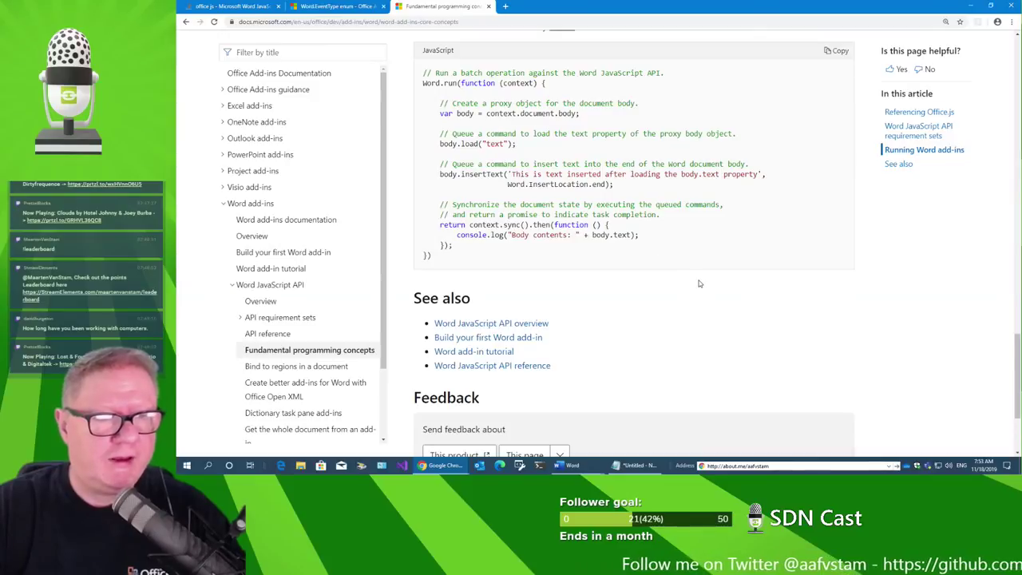
scroll(699, 284, "up", 2)
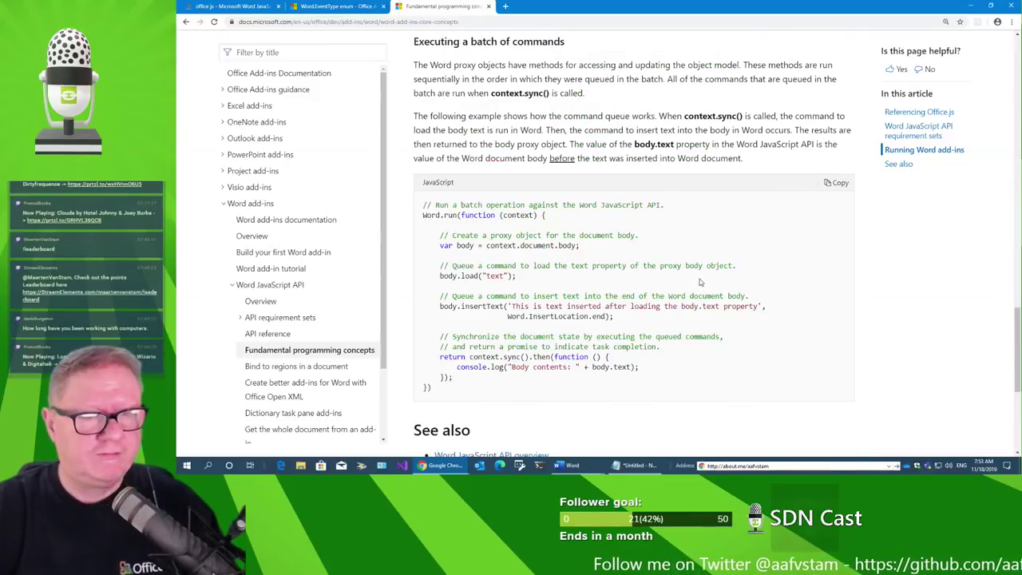
scroll(698, 277, "up", 1)
scroll(697, 273, "up", 2)
scroll(686, 256, "up", 2)
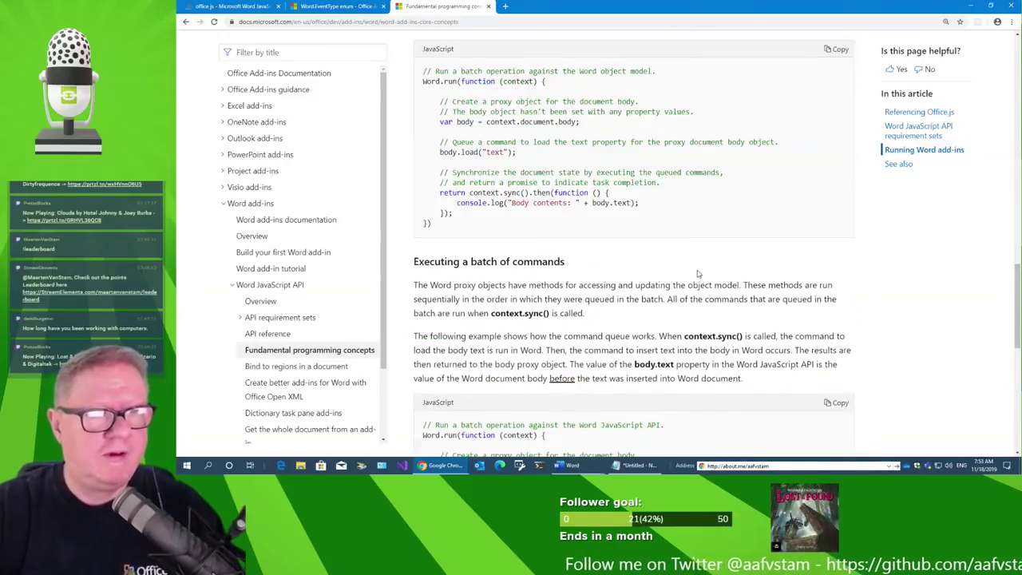
scroll(654, 192, "up", 4)
scroll(685, 252, "down", 3)
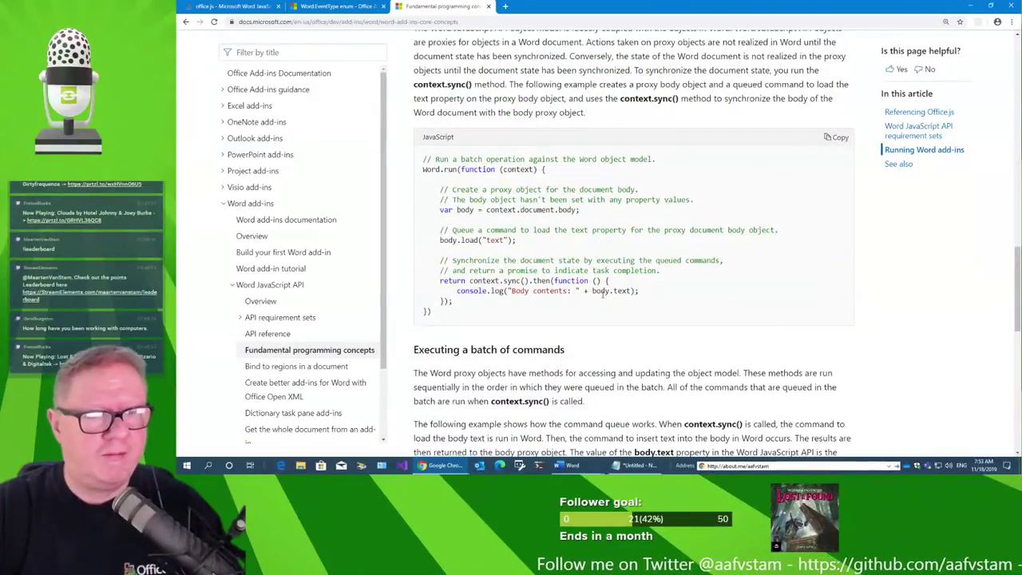
scroll(626, 307, "down", 3)
scroll(626, 307, "down", 4)
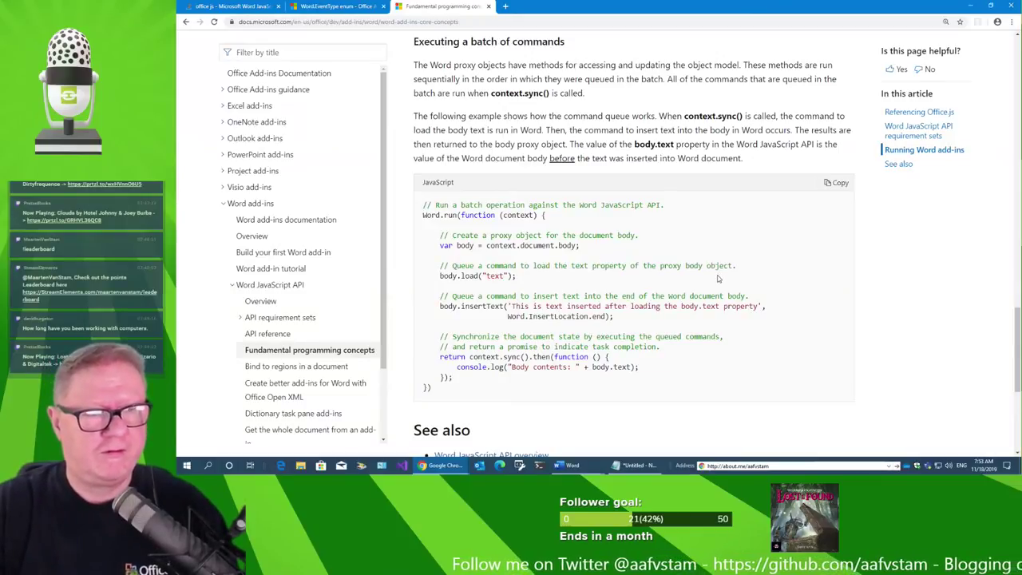
scroll(715, 280, "down", 1)
scroll(702, 286, "down", 3)
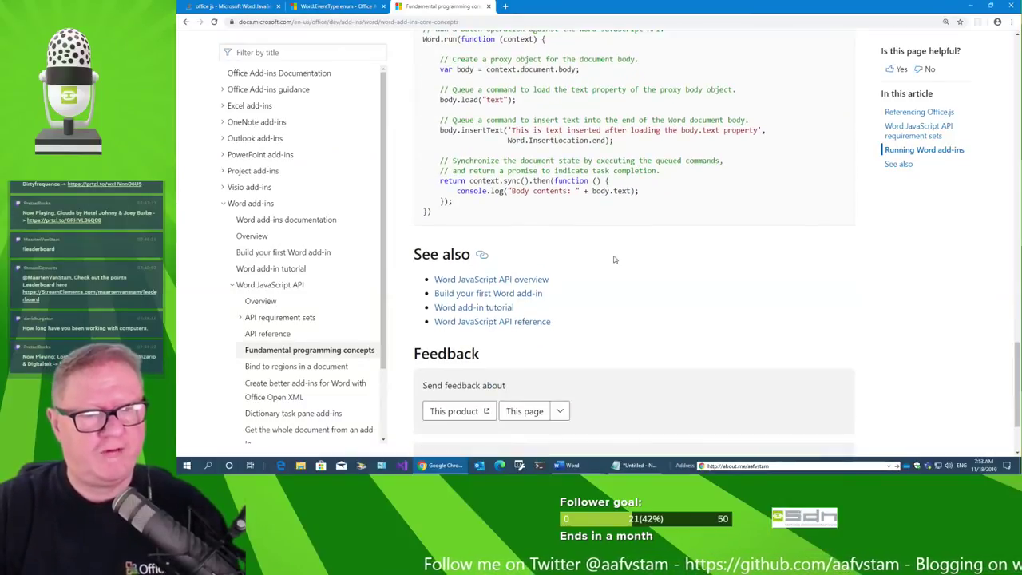
scroll(700, 287, "up", 3)
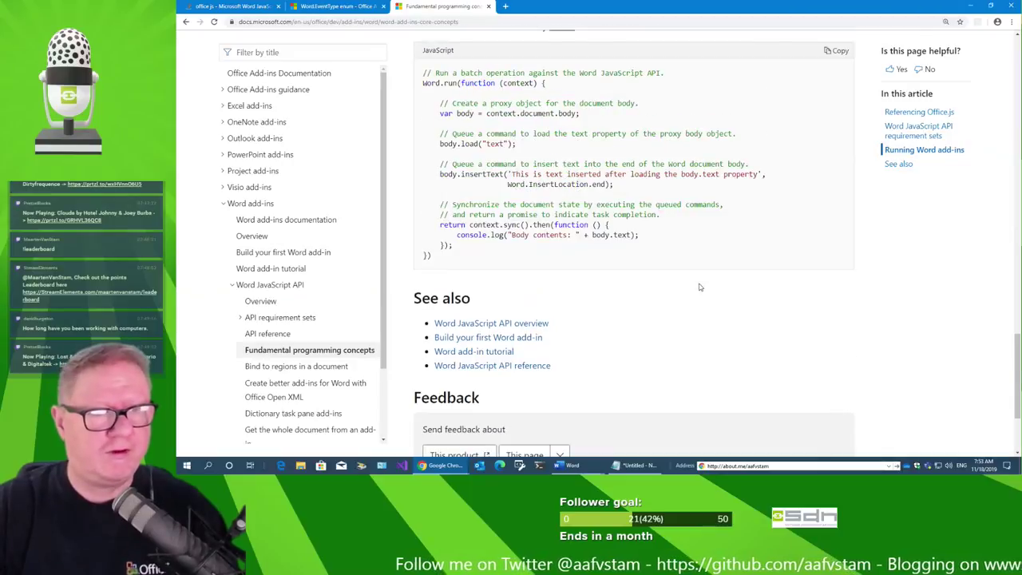
scroll(699, 287, "up", 1)
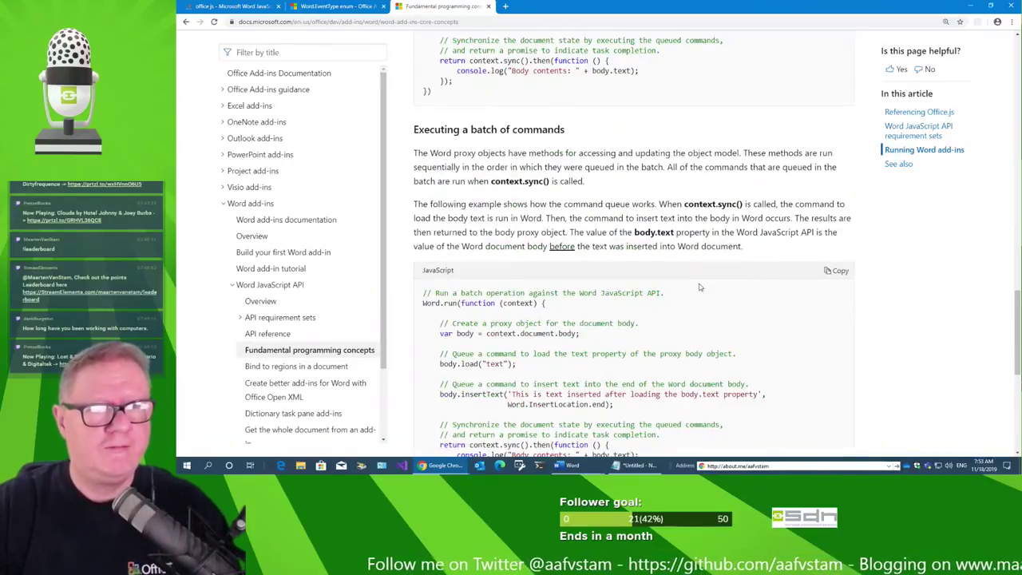
scroll(700, 287, "down", 2)
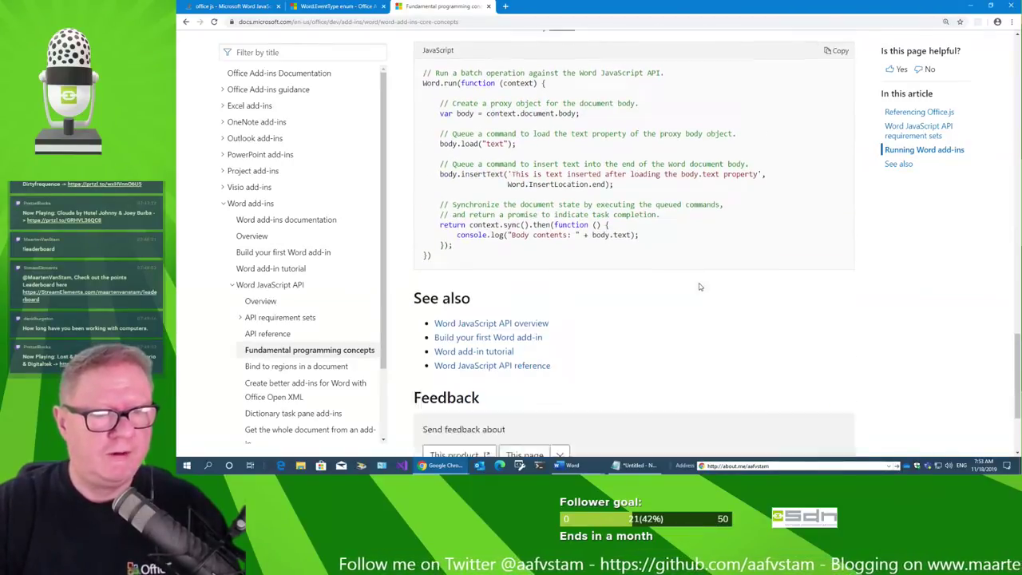
scroll(699, 286, "down", 2)
scroll(290, 195, "down", 2)
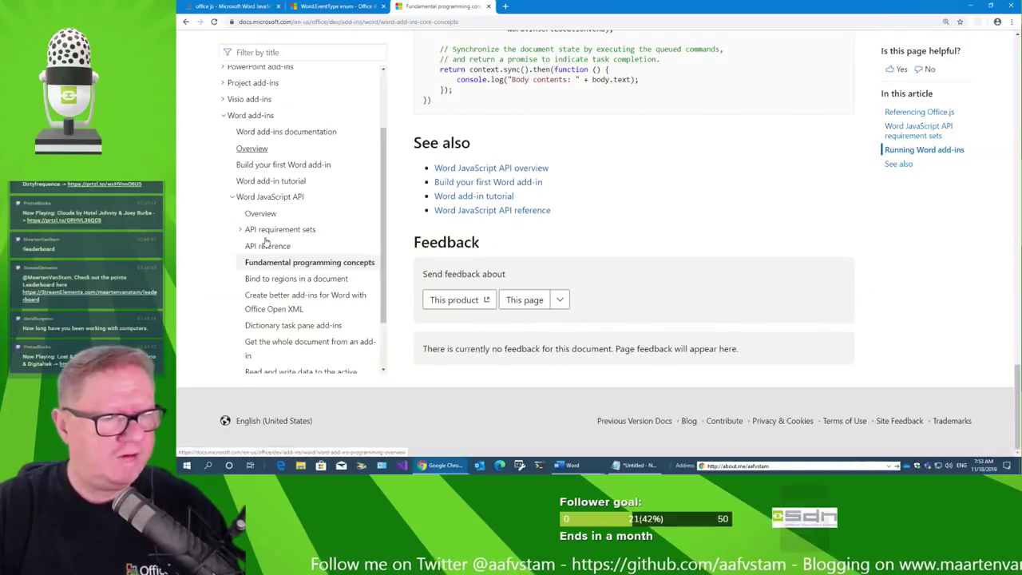
scroll(291, 195, "down", 2)
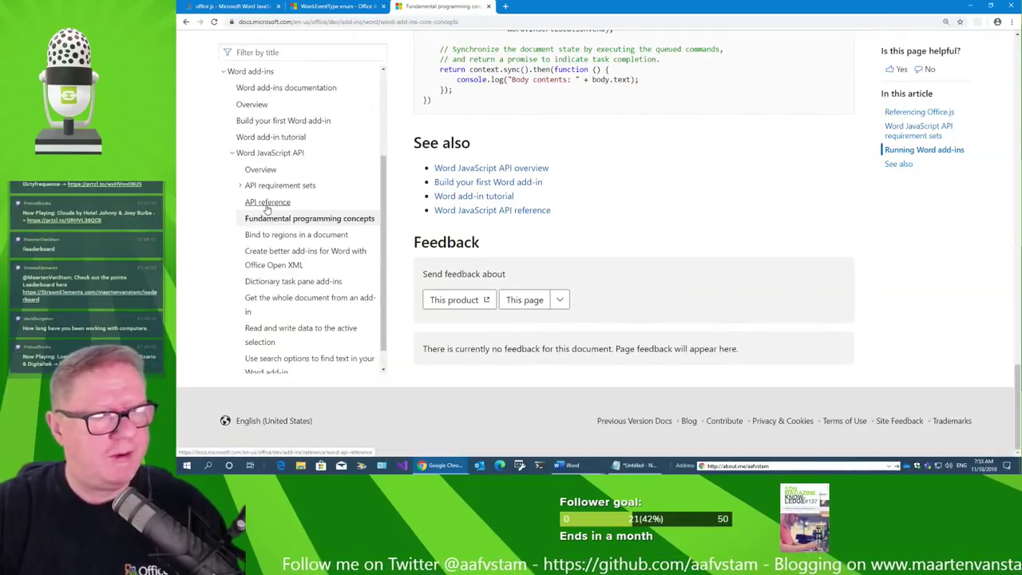
left_click(268, 204)
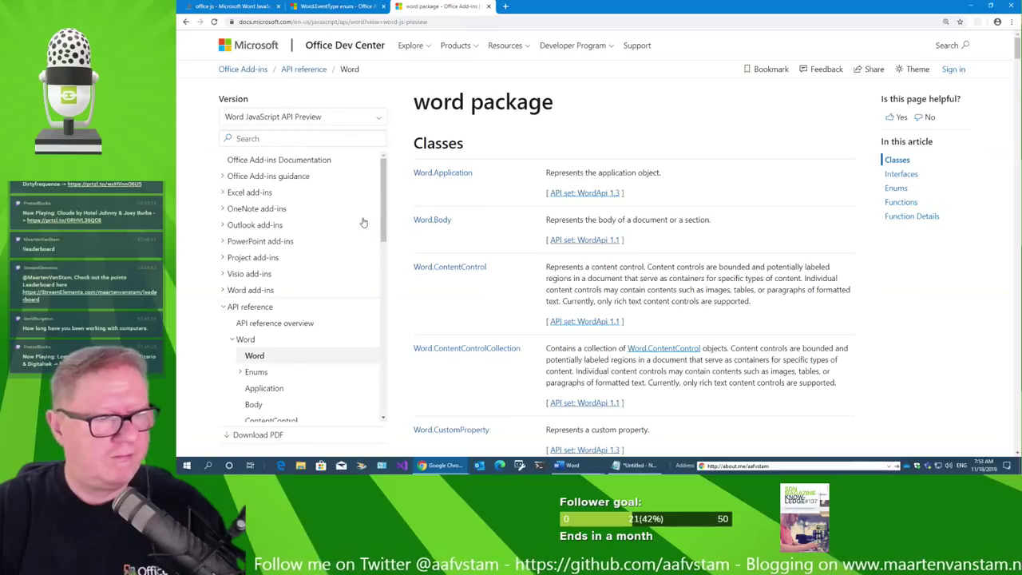
Open the Word.Body class reference from the docs table of contents.
scroll(363, 222, "down", 4)
scroll(335, 207, "down", 3)
scroll(301, 198, "down", 1)
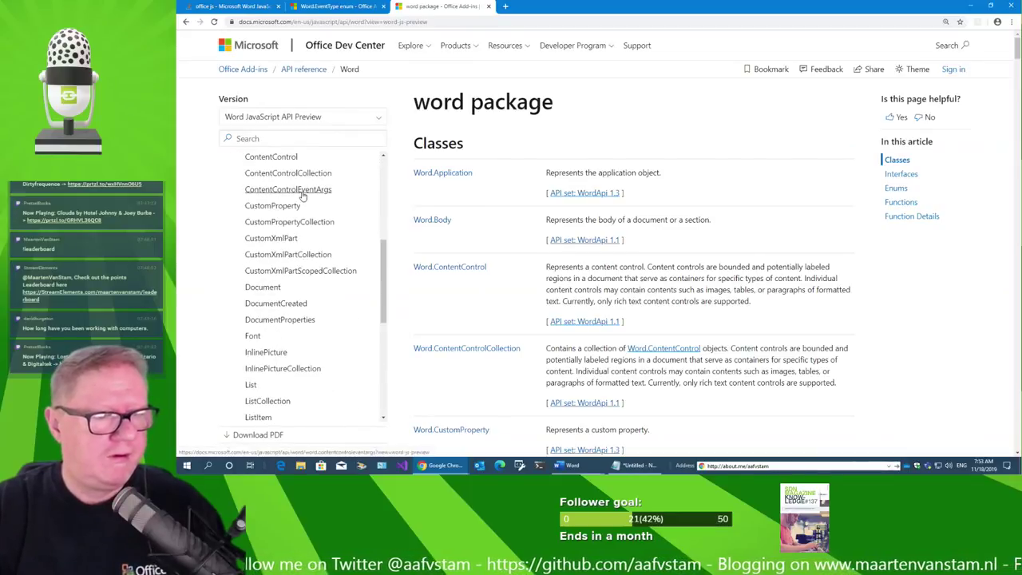
scroll(311, 215, "down", 4)
scroll(328, 255, "down", 2)
scroll(333, 267, "down", 3)
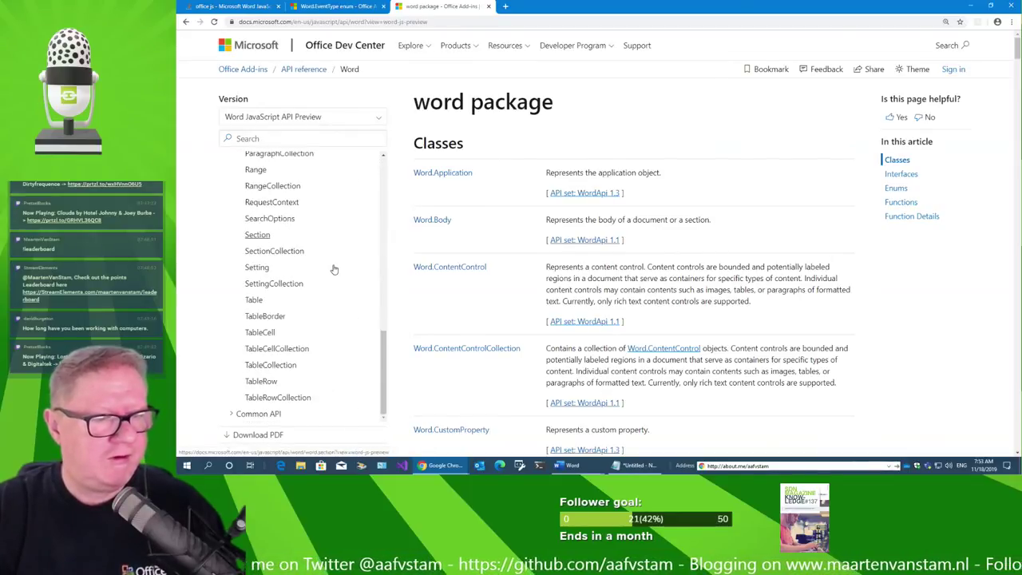
scroll(337, 329, "up", 4)
scroll(337, 330, "up", 4)
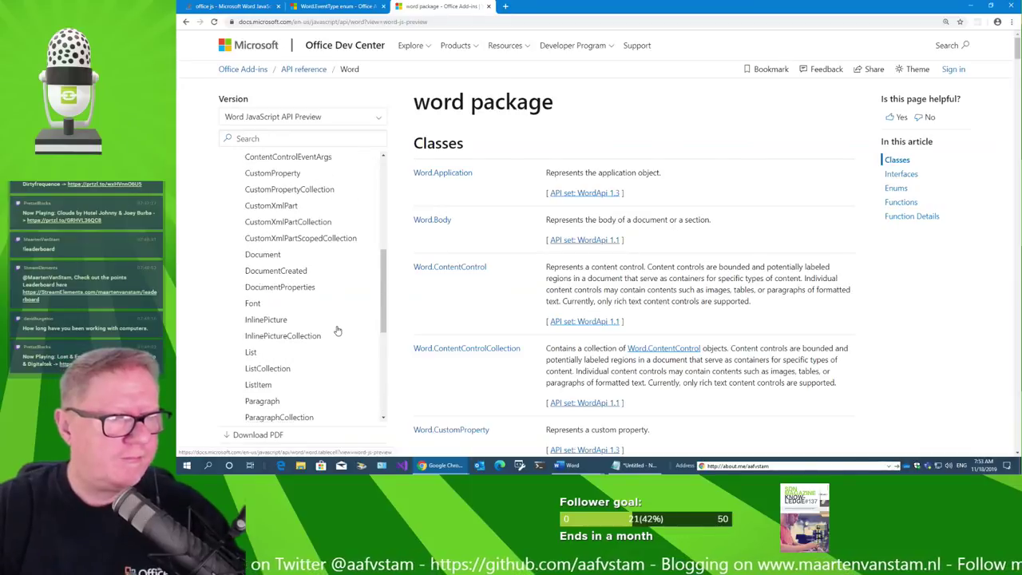
scroll(337, 329, "up", 2)
scroll(335, 326, "up", 1)
scroll(284, 232, "up", 1)
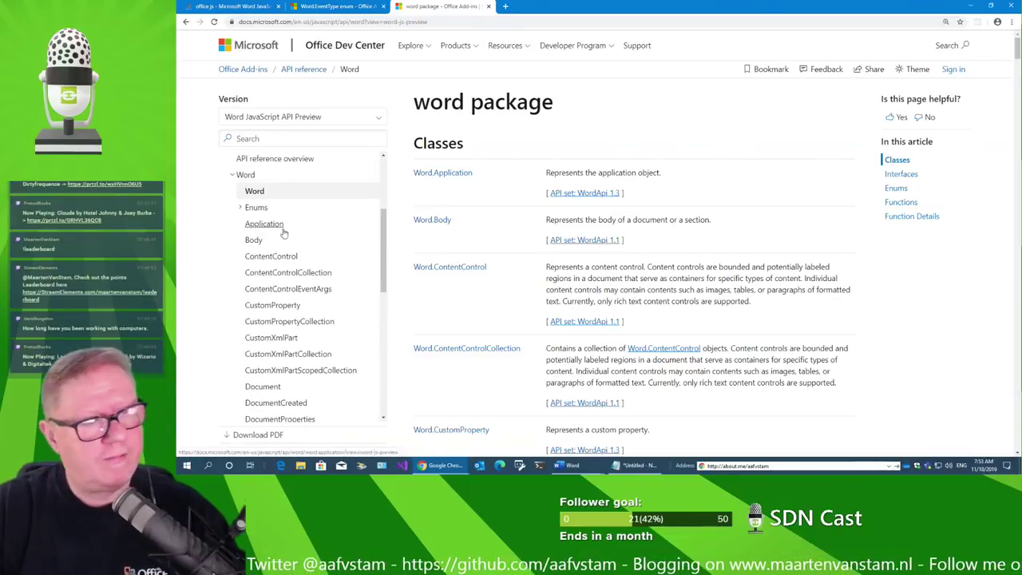
left_click(253, 240)
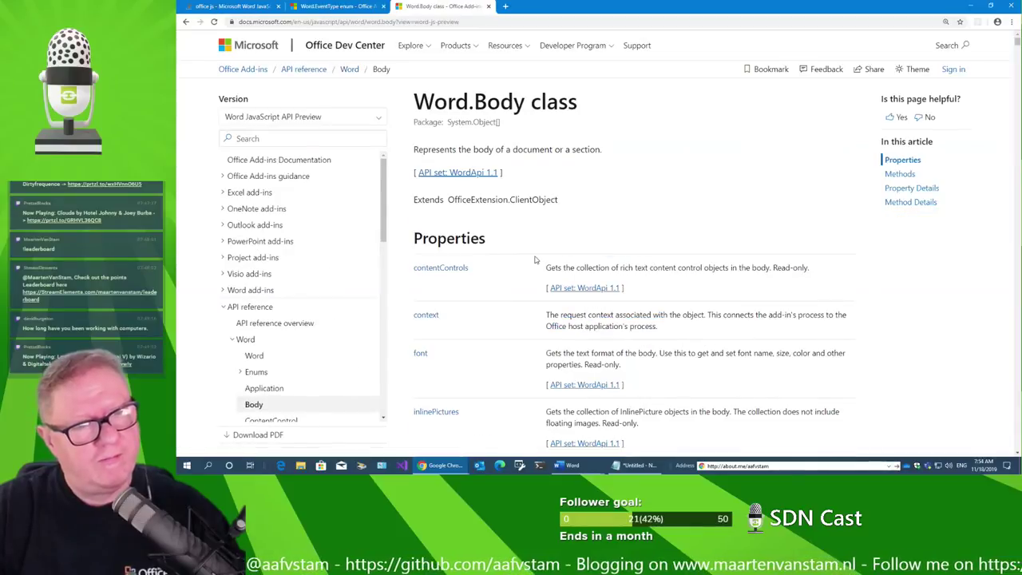
Jump to the context property and select context.document.body in the example code.
scroll(523, 275, "down", 1)
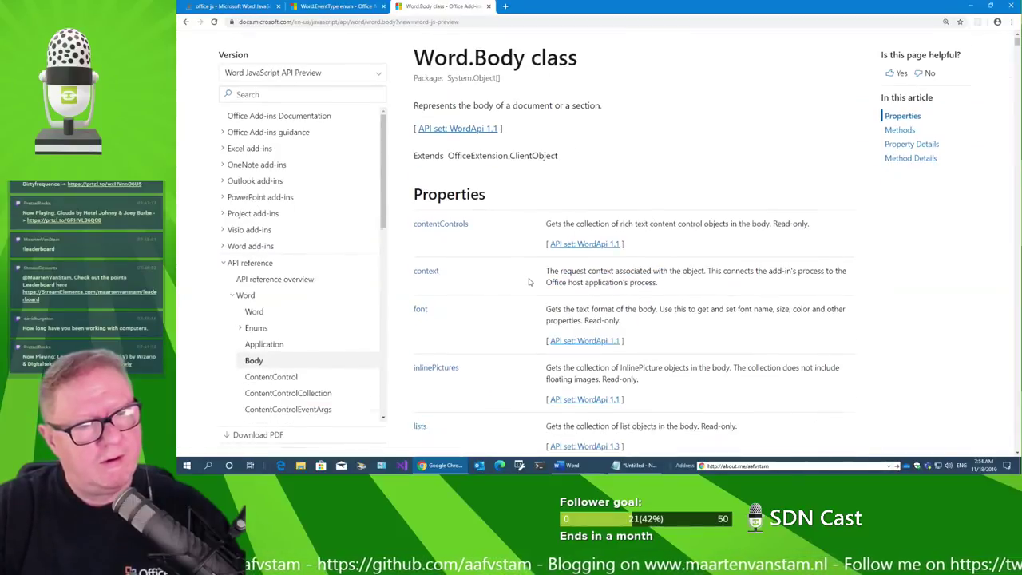
left_click(425, 232)
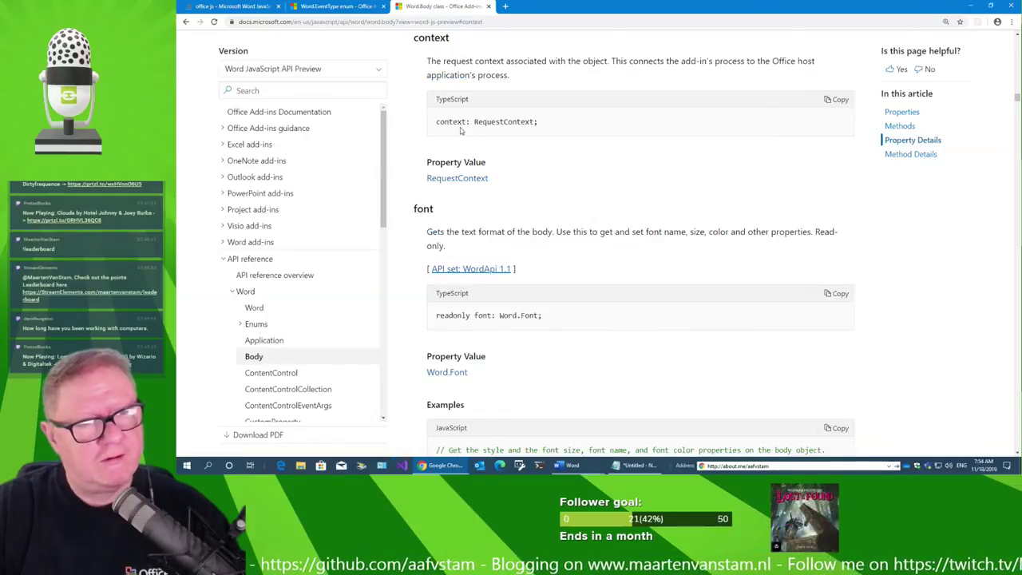
scroll(594, 228, "down", 2)
scroll(598, 230, "down", 2)
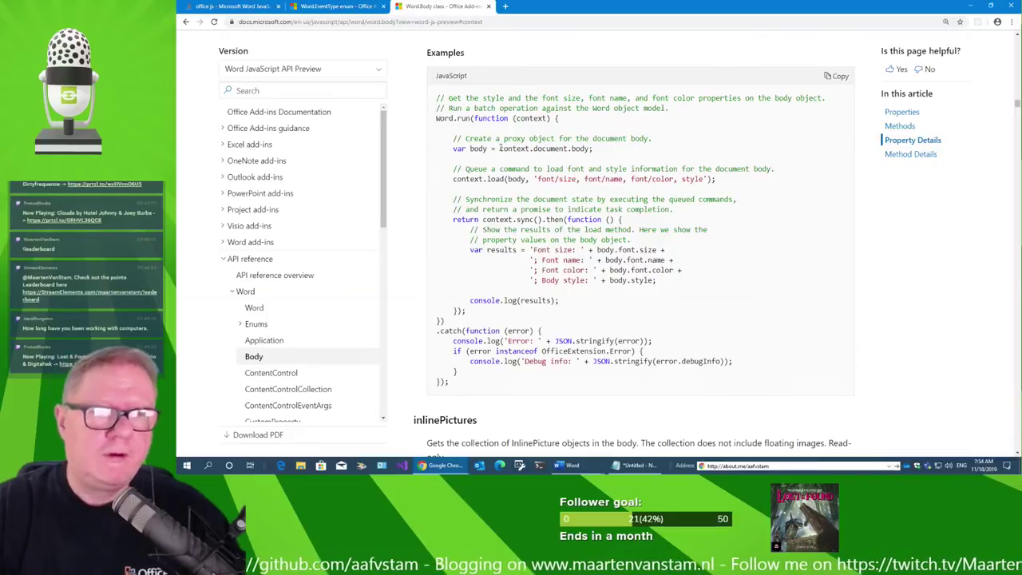
left_click_drag(500, 148, 590, 148)
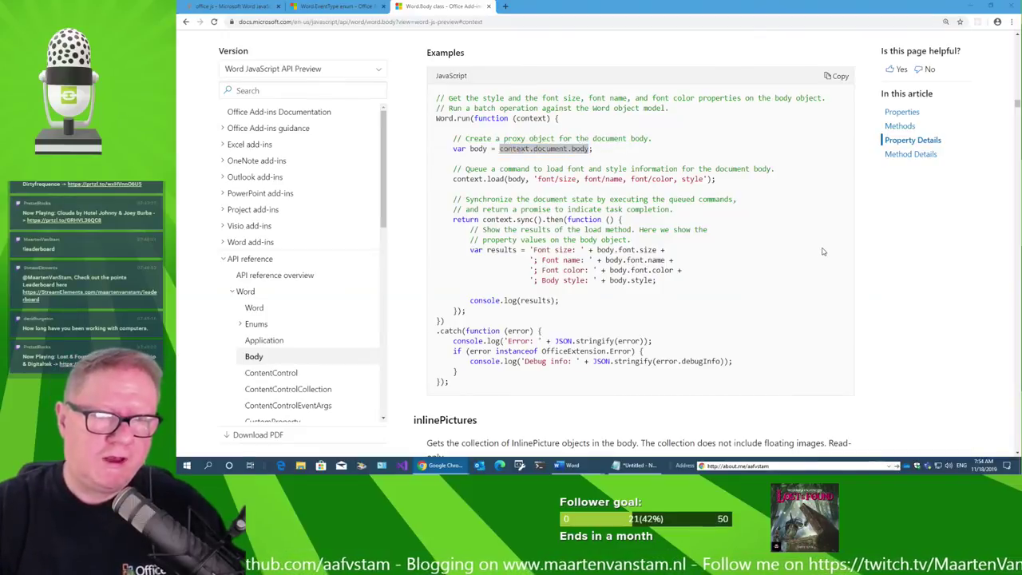
key("alt+Tab")
key("alt+Tab")
Show the snippet's Script tab in Script Lab, then return to the Word.Body docs page.
key("shift+alt+Tab")
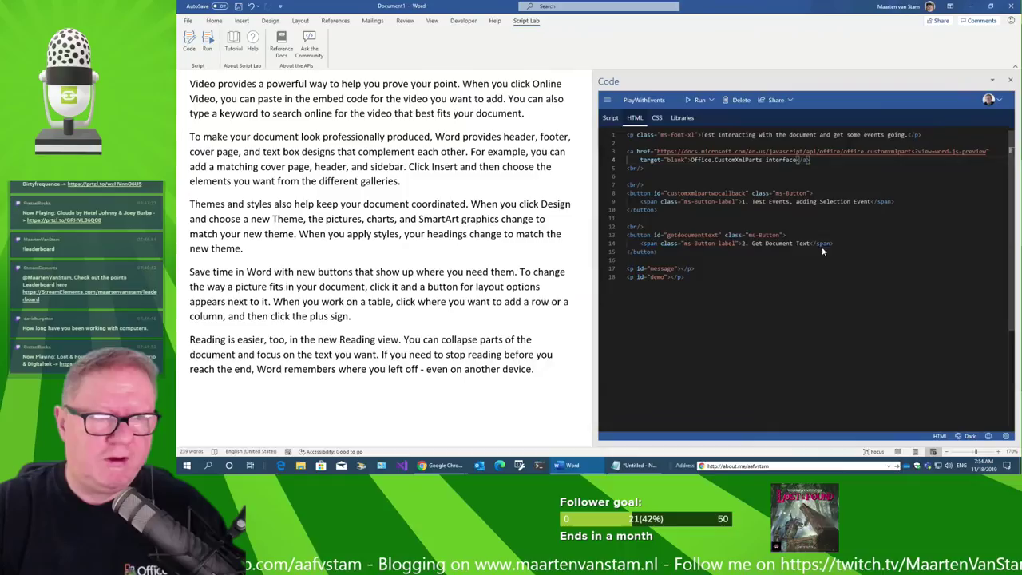
left_click(610, 118)
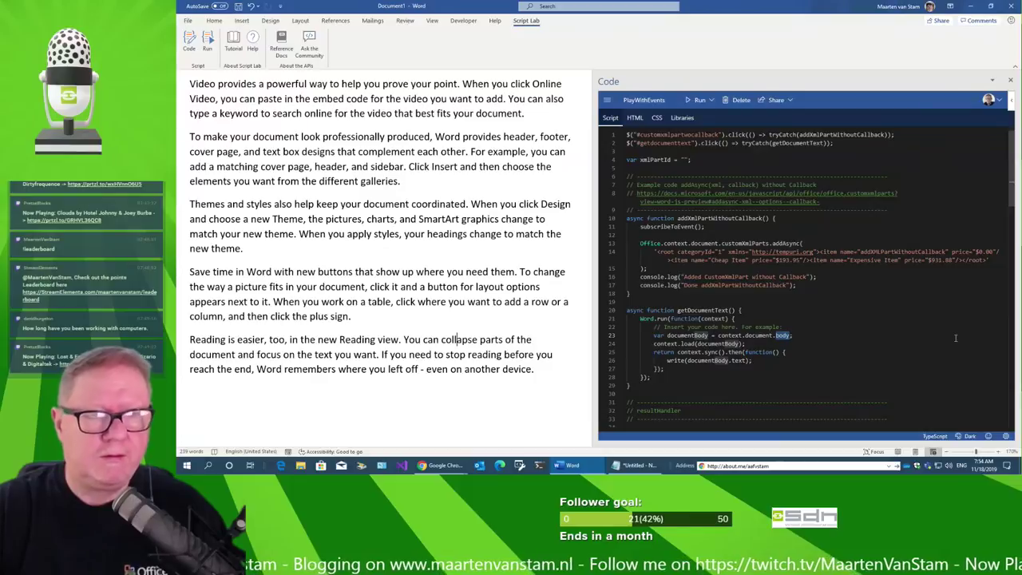
key("alt+Tab")
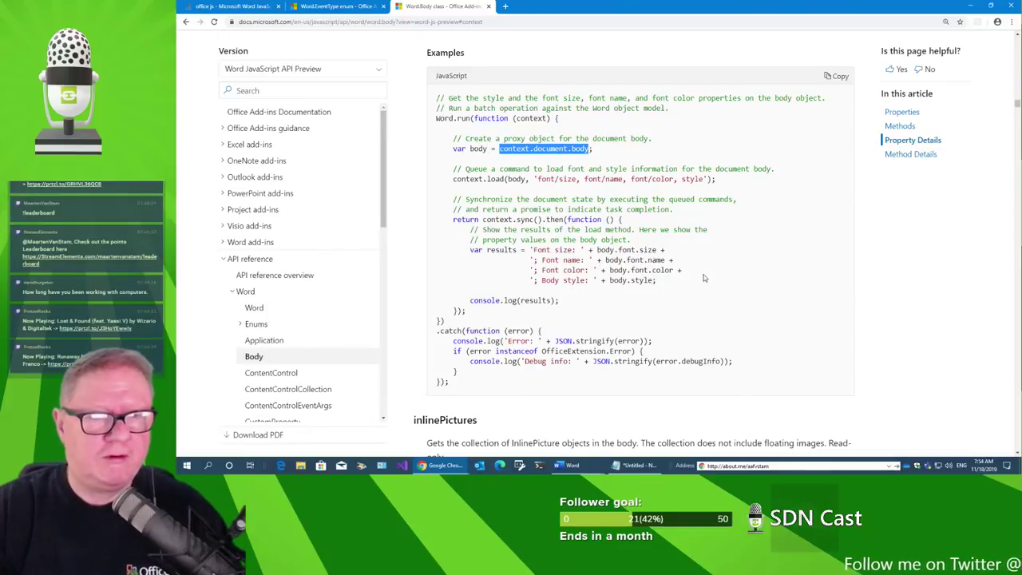
Compare the Word.Body example with the Script Lab code and select the 'font/size, font/name, font/color, style' load string.
scroll(705, 277, "down", 3)
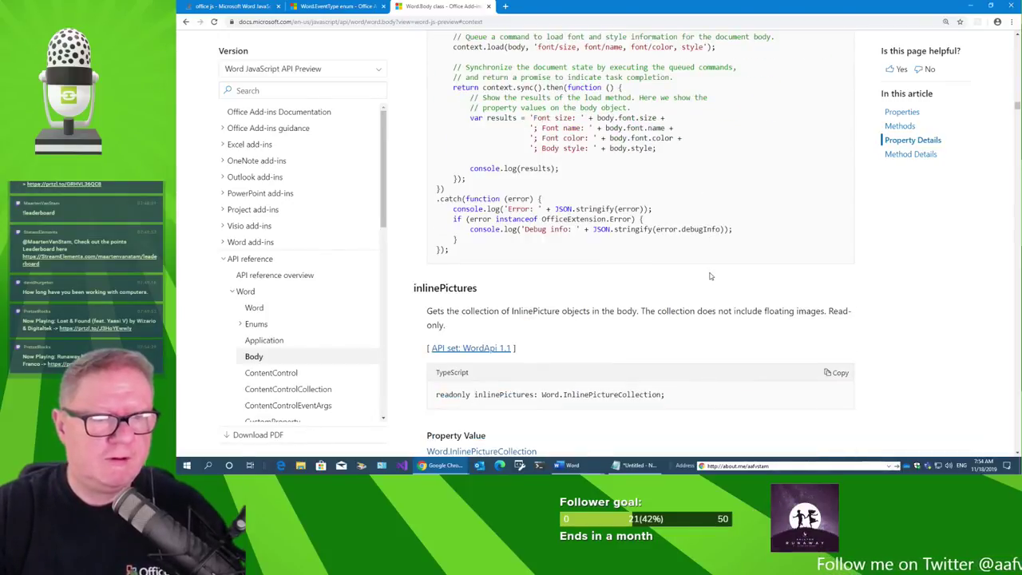
scroll(710, 276, "up", 3)
scroll(709, 277, "up", 1)
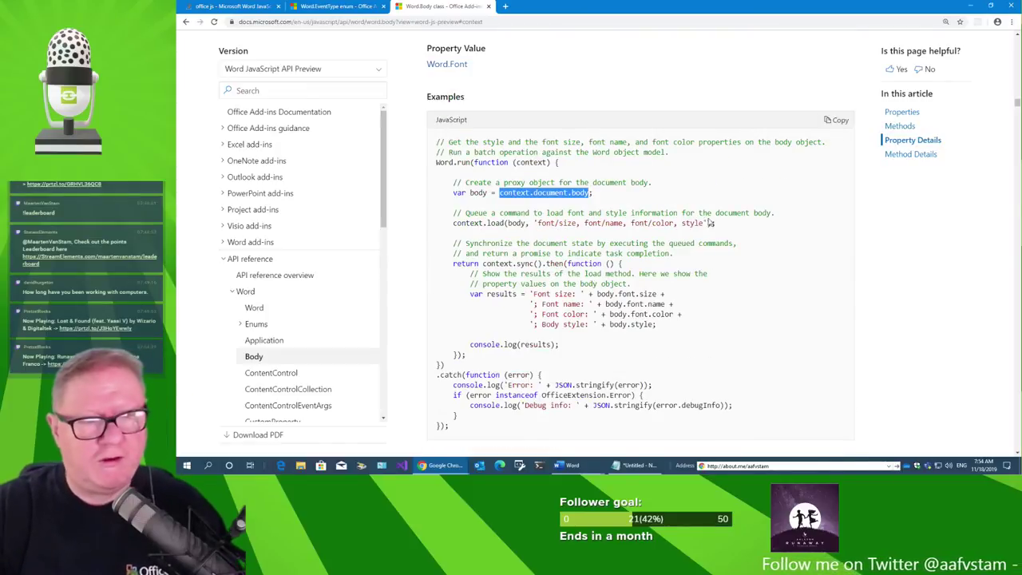
key("alt+Tab")
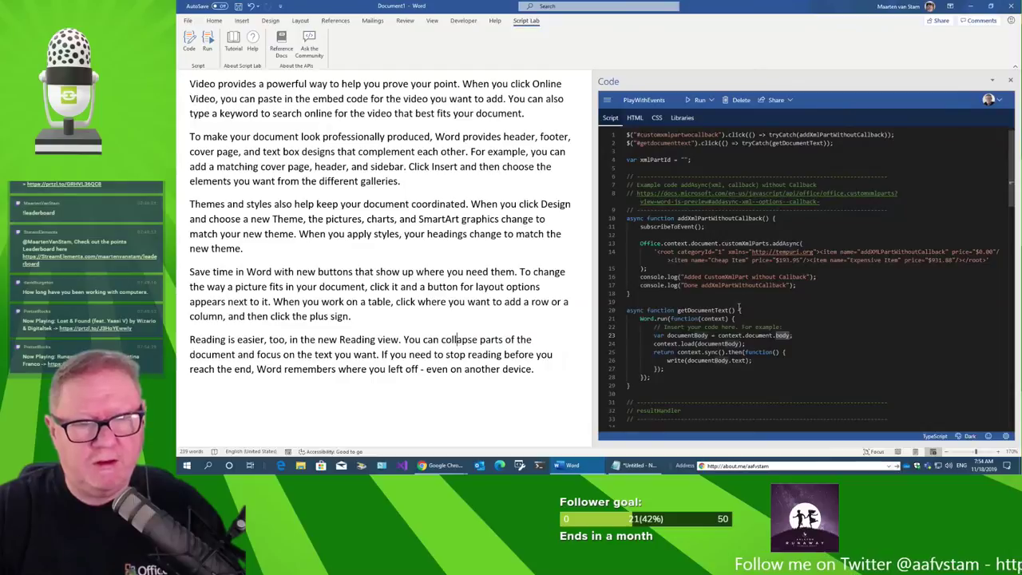
mouse_move(721, 343)
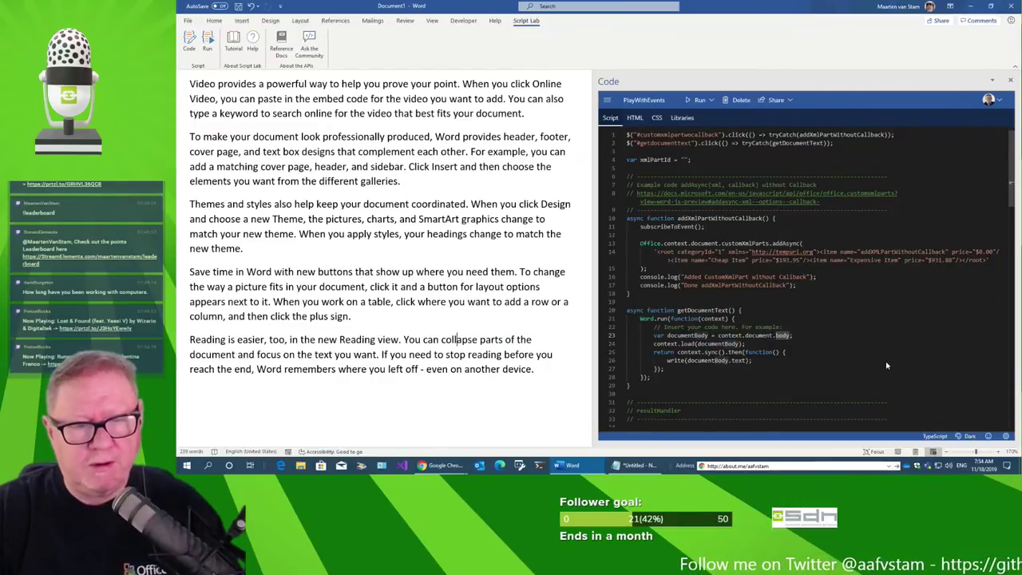
key("alt+Tab")
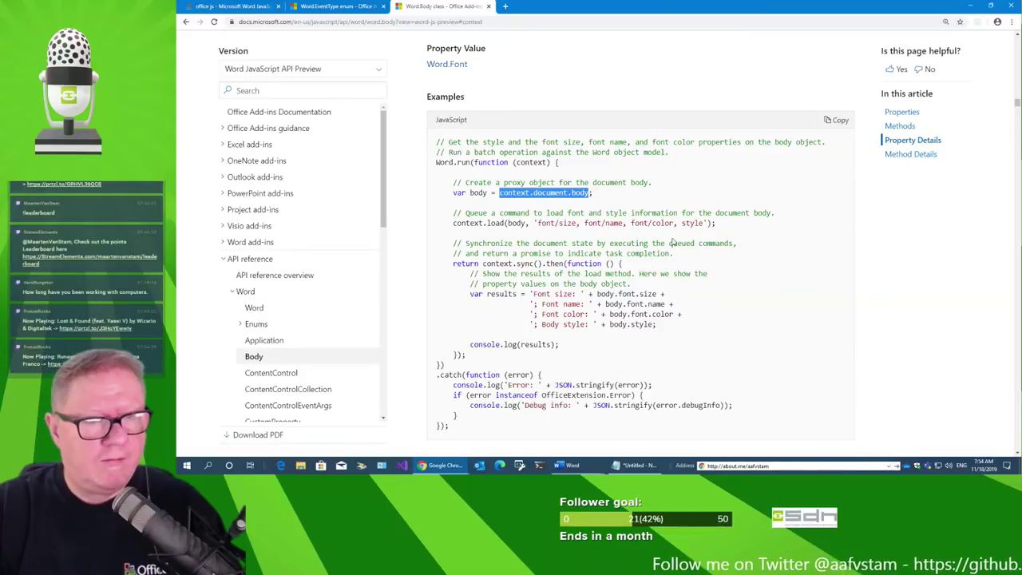
key("alt+Tab")
key("alt+Tab")
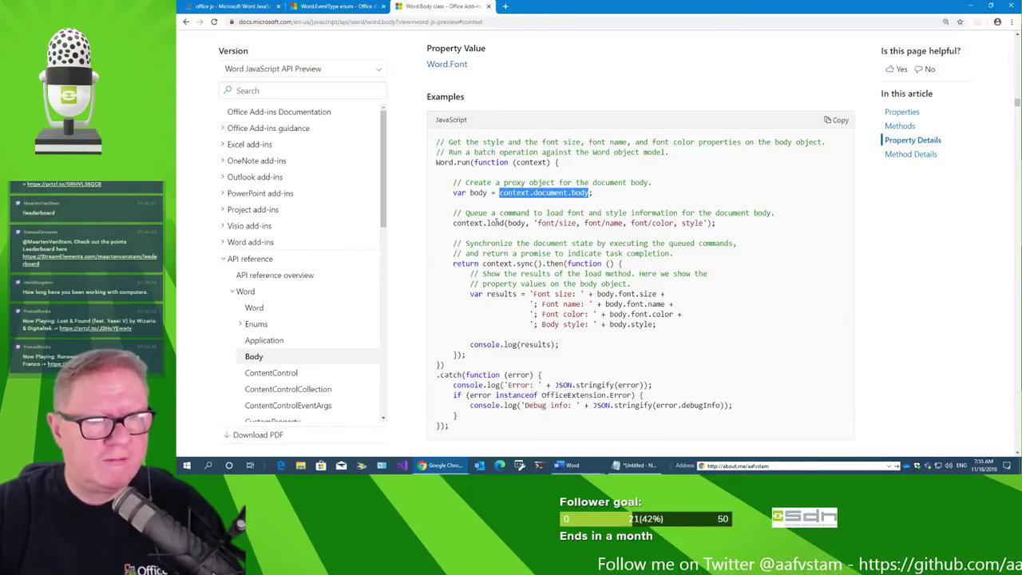
left_click_drag(525, 223, 710, 223)
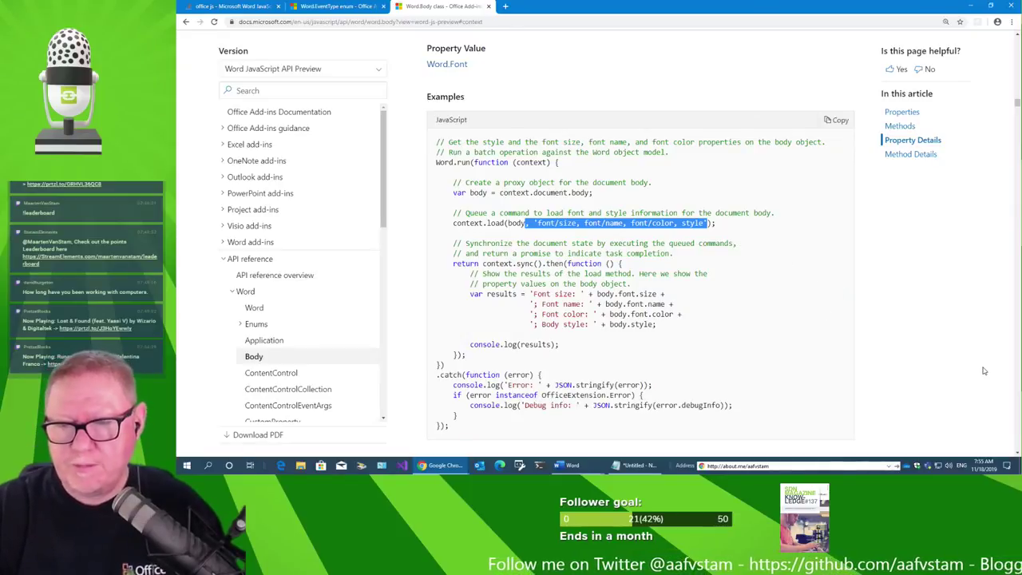
Add the 'font/size, font/name, font/color, style' argument to getDocumentText's context.load(documentBody) call, then a blank line.
key("alt+Tab")
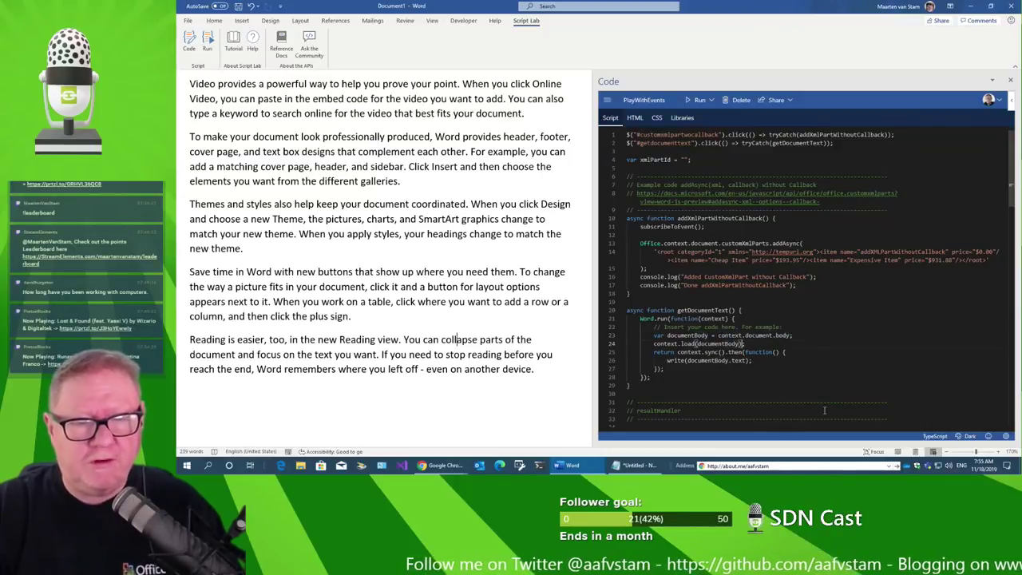
type(", 'font/size, font/name, font/color, style'")
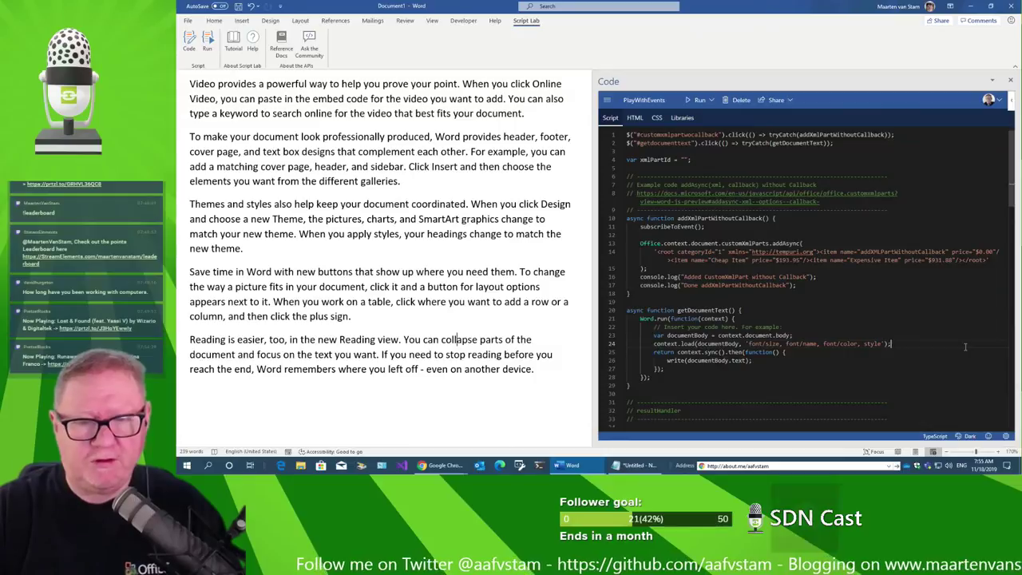
key("Return")
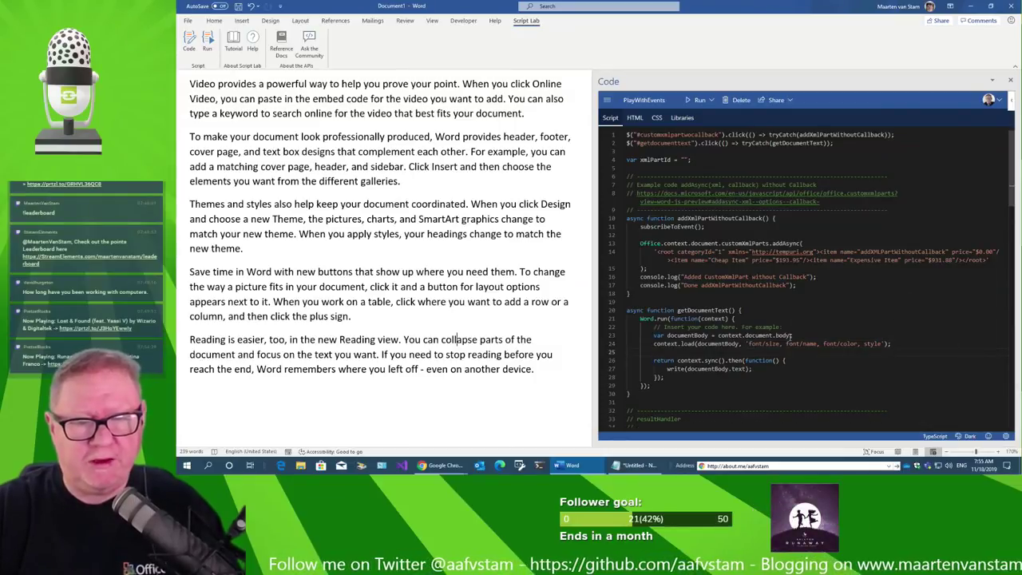
double_click(778, 336)
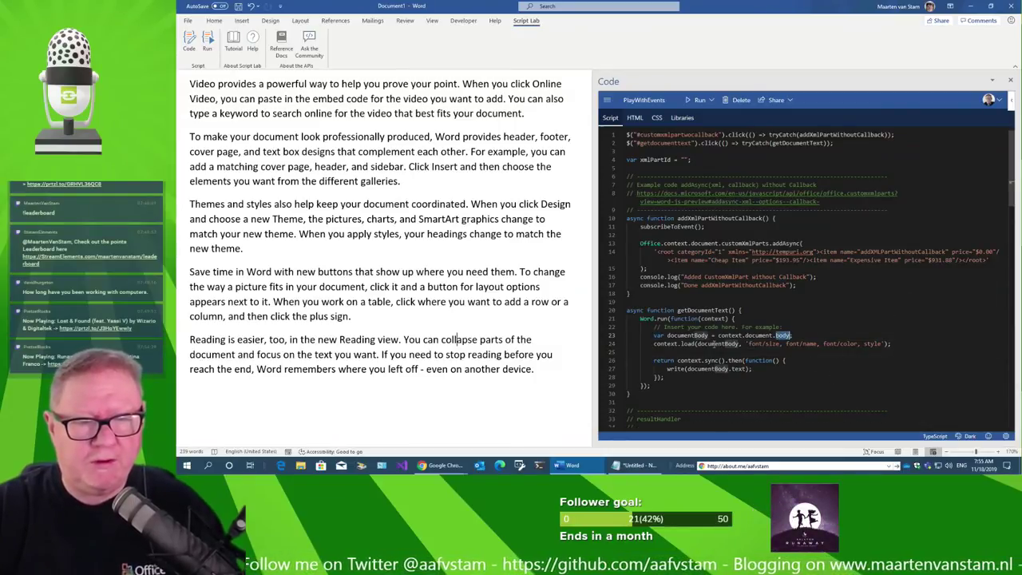
left_click(789, 352)
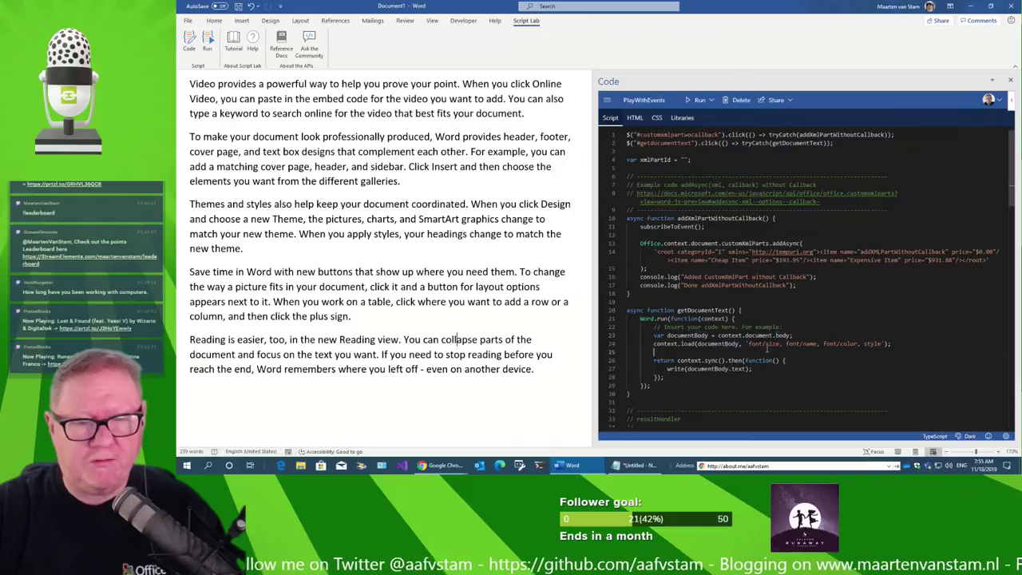
left_click(839, 344)
left_click(921, 320)
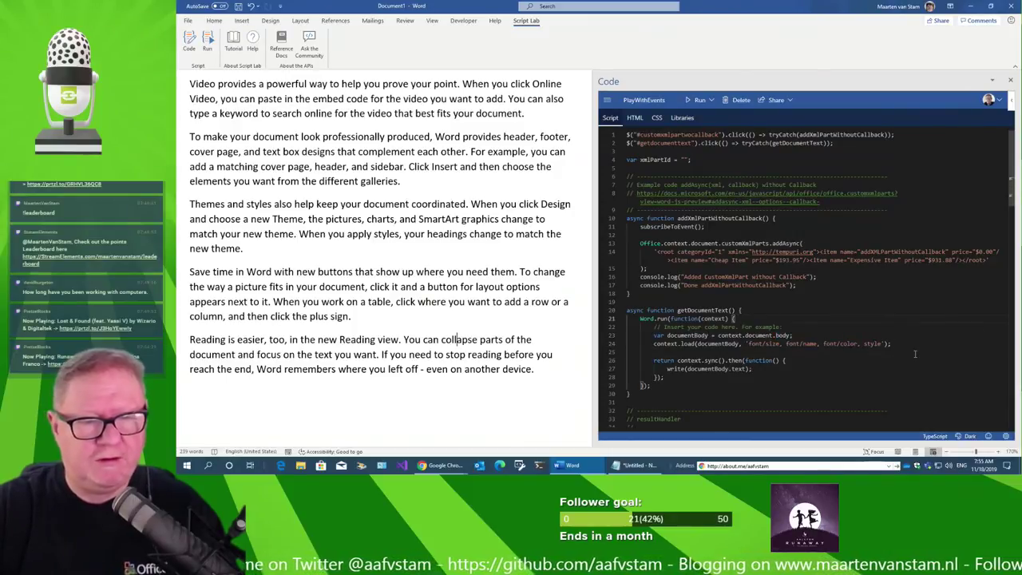
Select the font size, name, color and style var results lines in the Word.Body docs example.
key("alt+Tab")
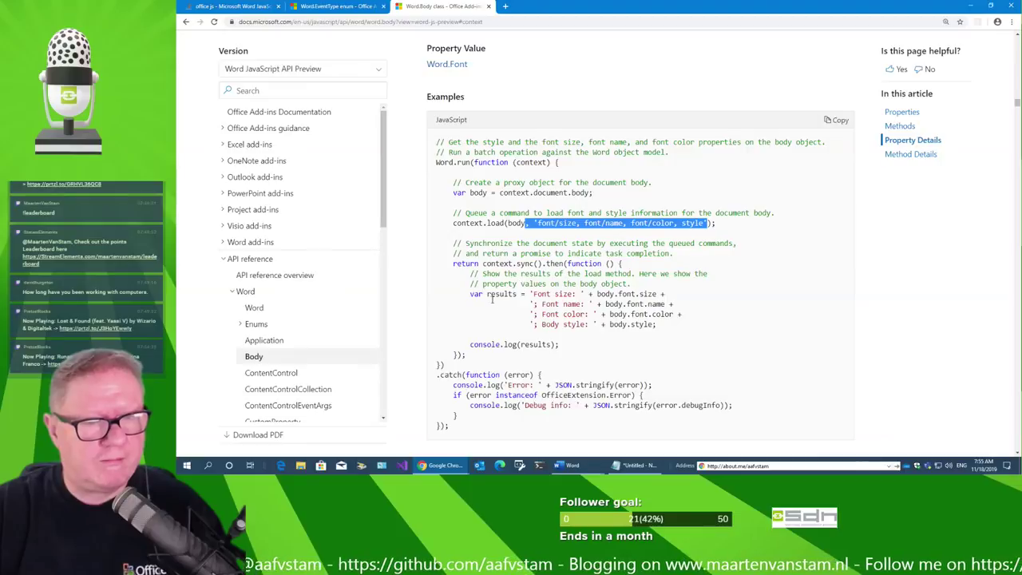
left_click_drag(464, 293, 670, 338)
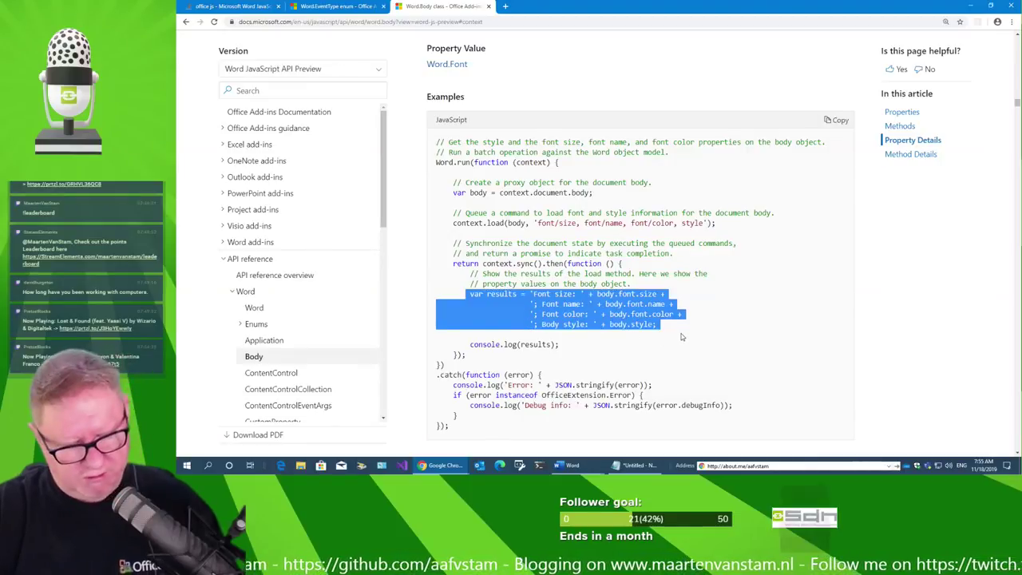
key("alt+Tab")
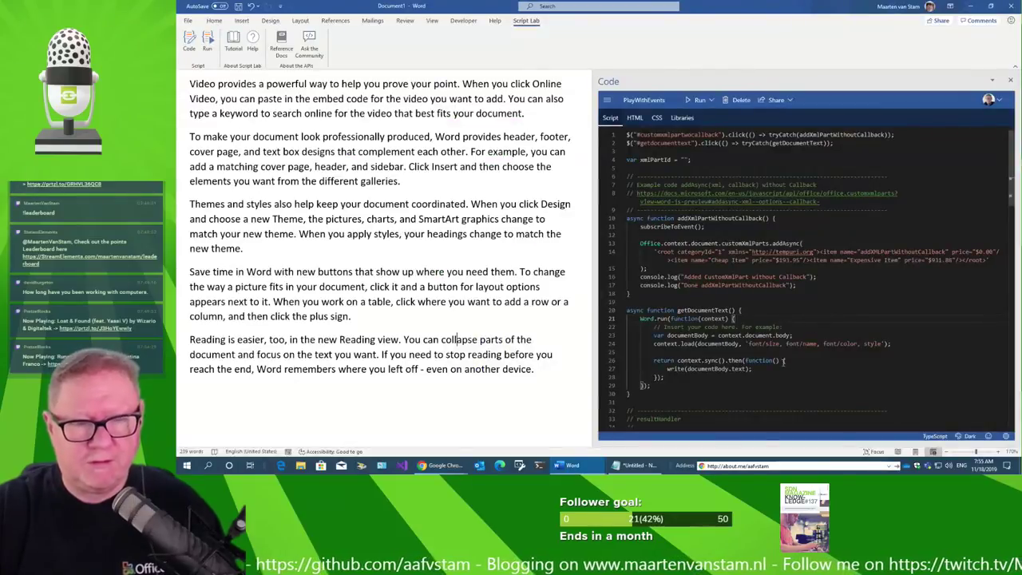
Paste the var results lines into the empty line inside getDocumentText's then callback.
scroll(828, 299, "down", 2)
scroll(837, 301, "down", 2)
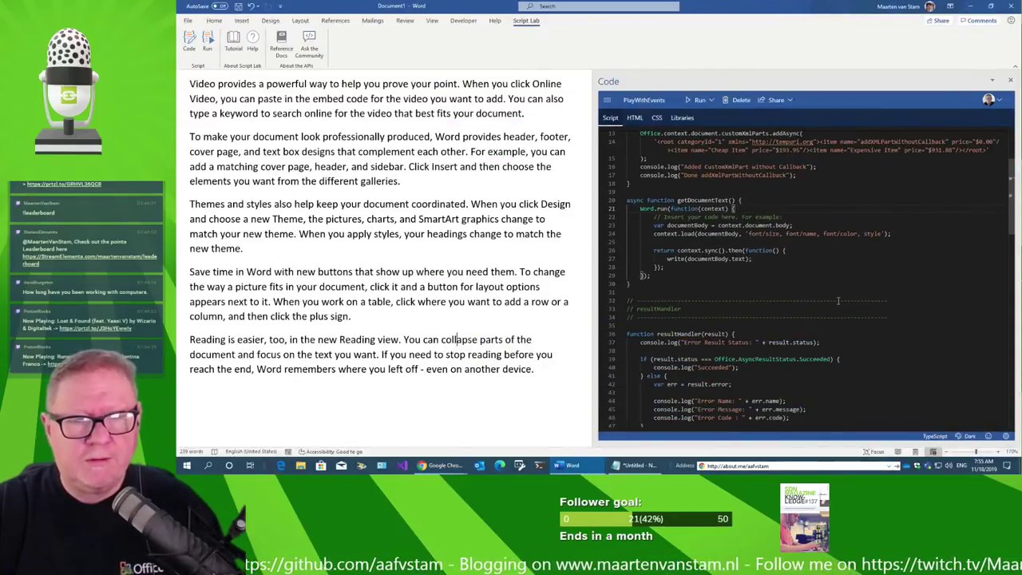
left_click(707, 242)
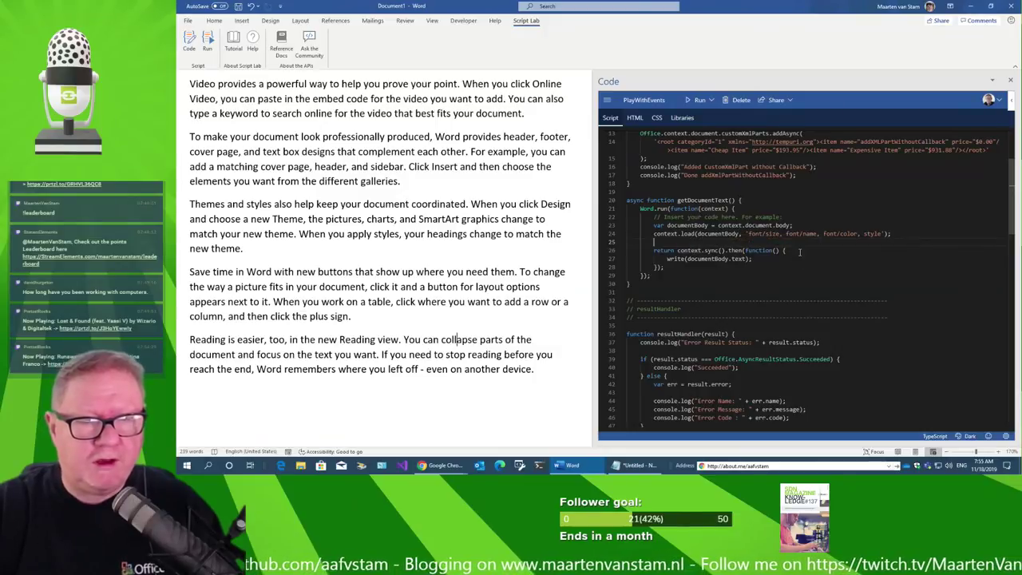
key("Return")
key("Return")
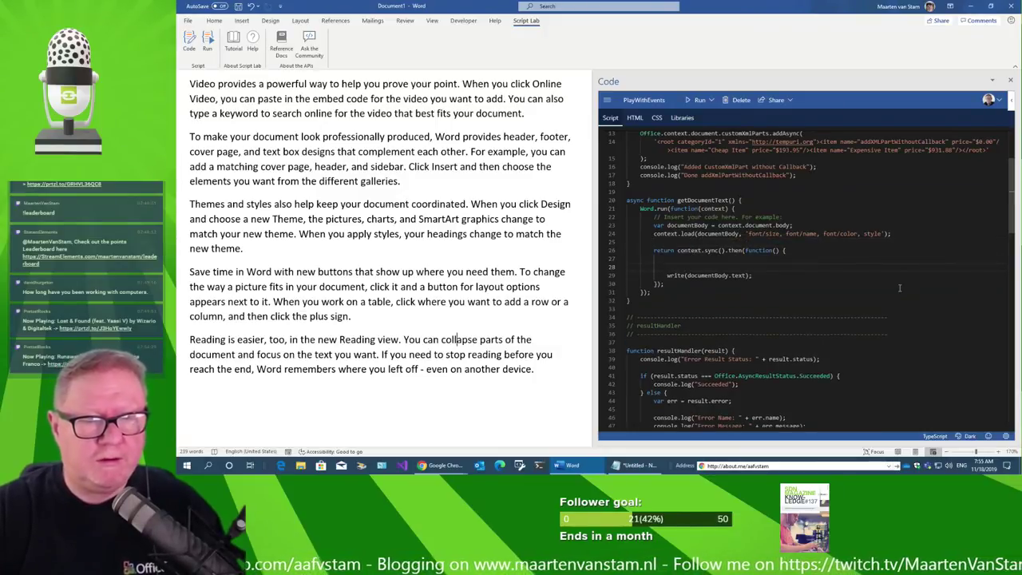
key("ctrl+v")
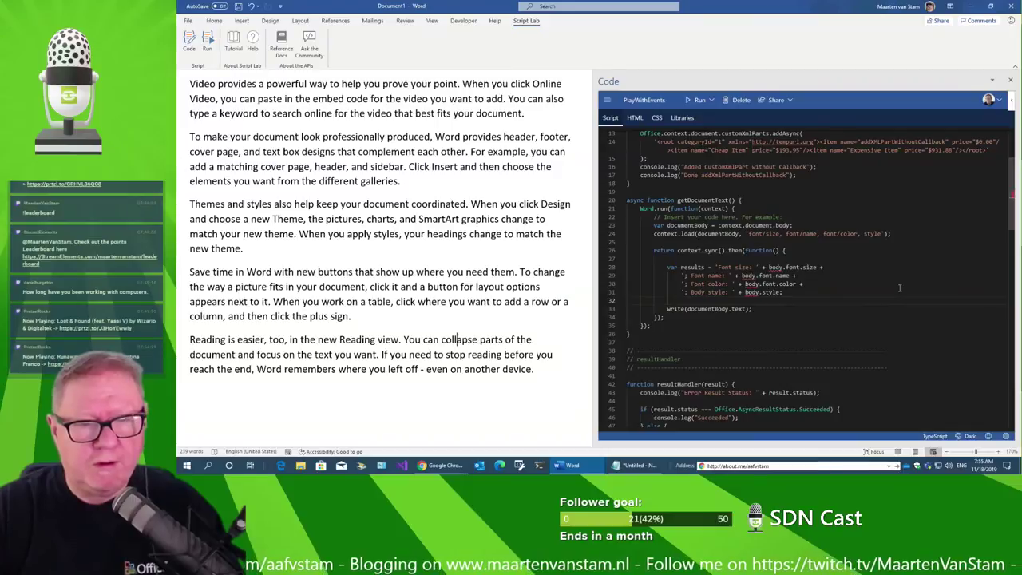
Replace 'body' with 'documentBody' on results lines 28–31 and verify every documentBody use.
double_click(773, 266)
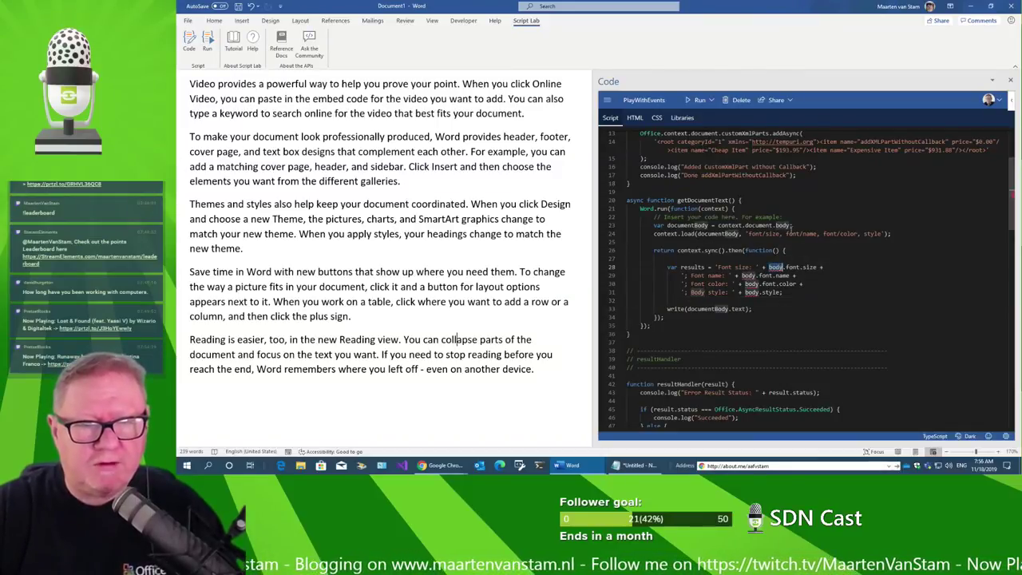
double_click(724, 234)
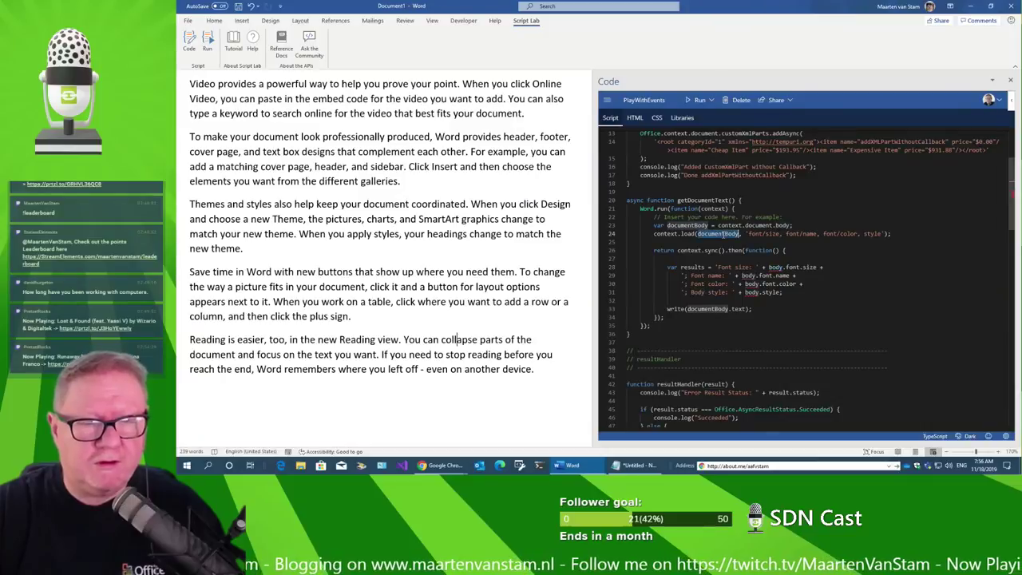
key("ctrl+c")
double_click(772, 267)
key("ctrl+v")
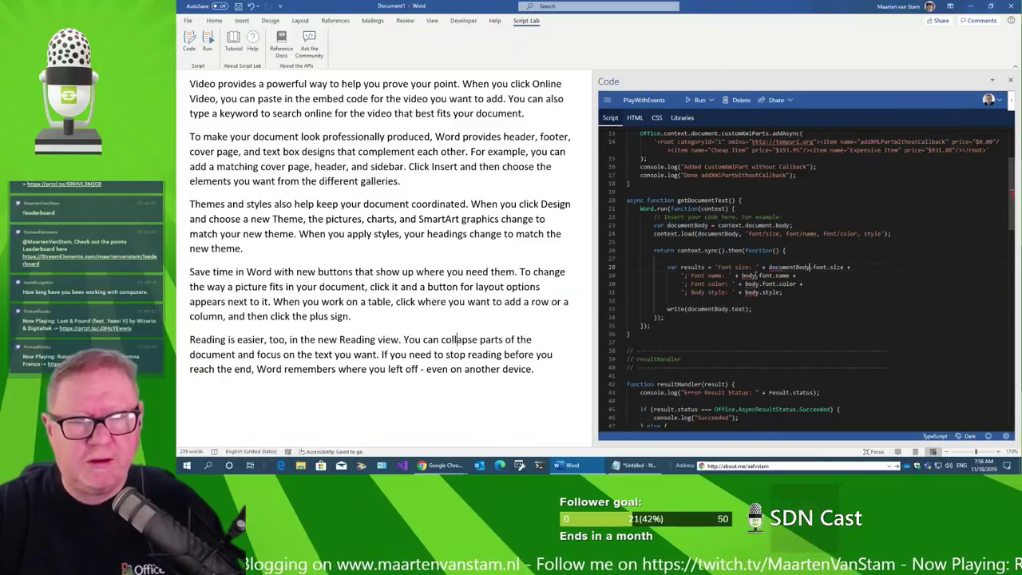
double_click(751, 275)
key("ctrl+v")
double_click(751, 283)
key("ctrl+v")
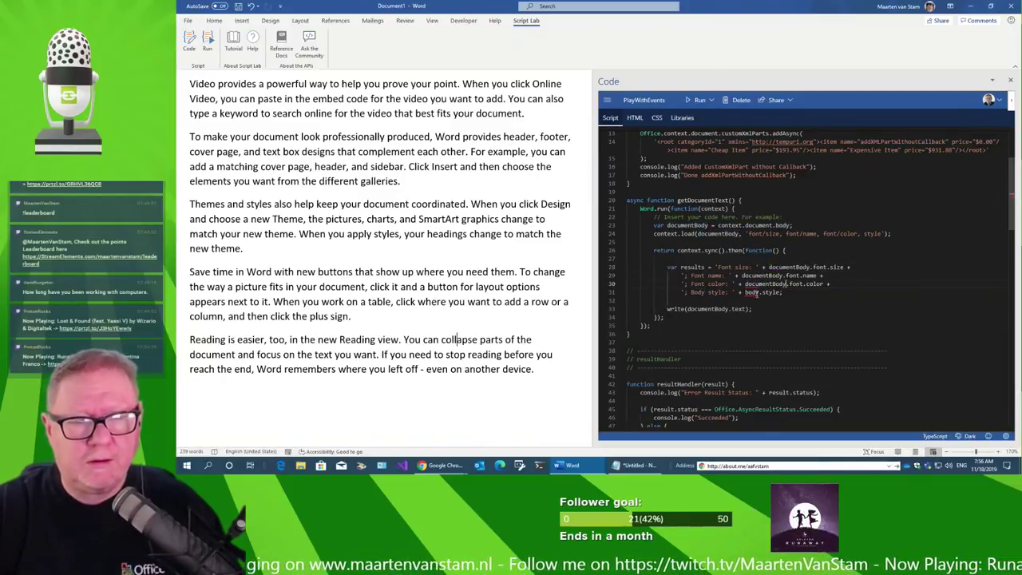
double_click(752, 292)
key("ctrl+v")
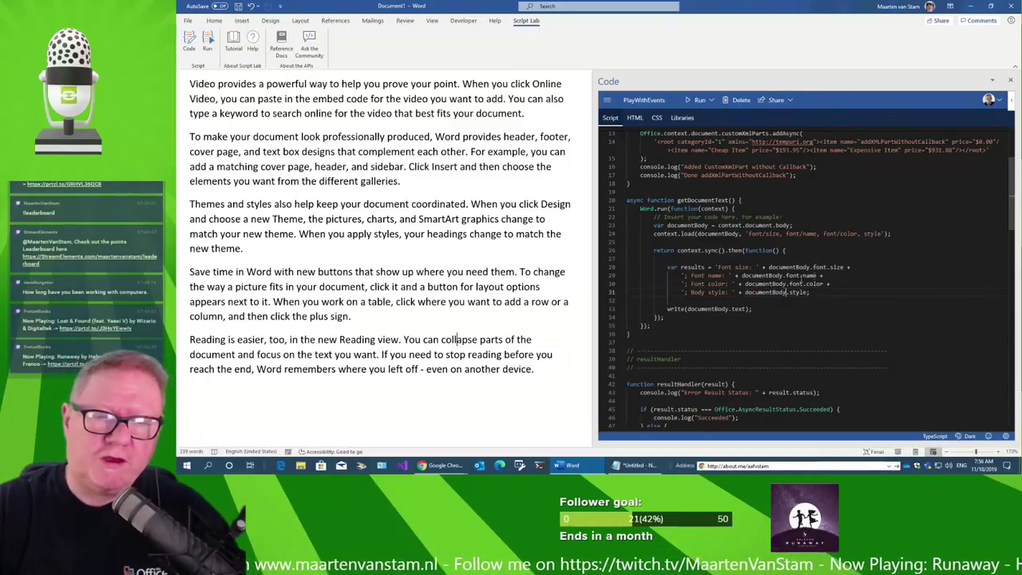
double_click(715, 233)
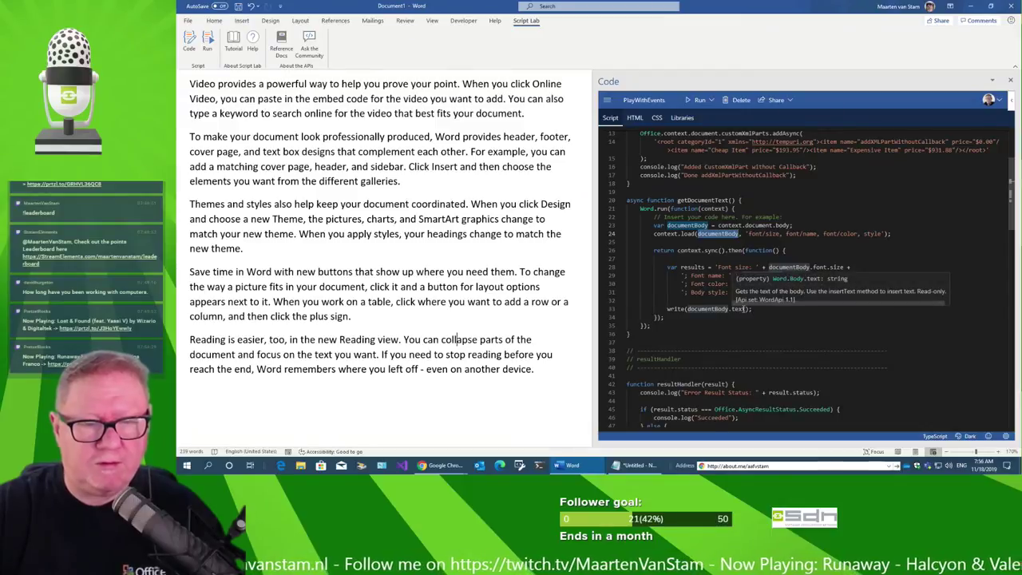
left_click(743, 308)
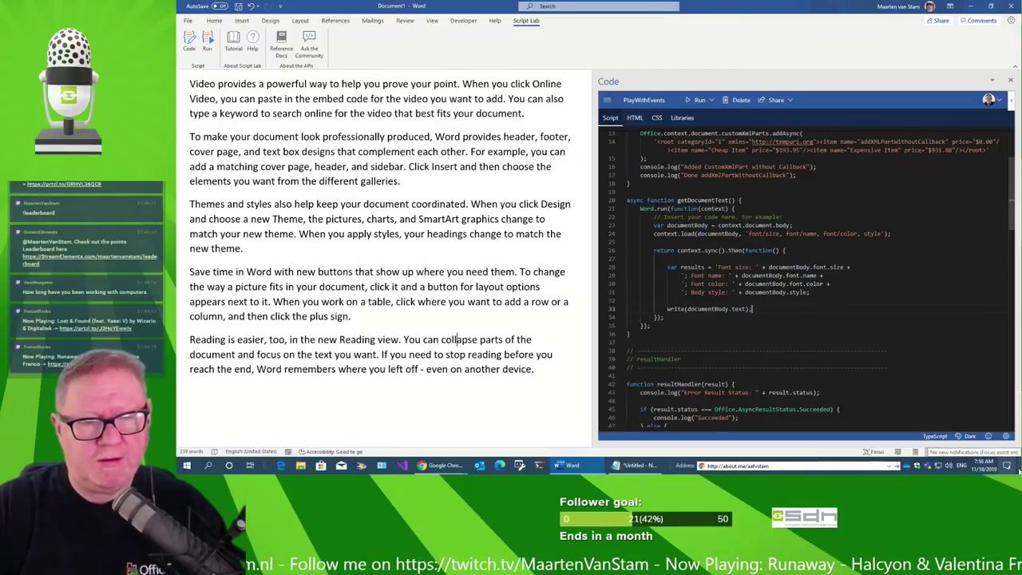
Add write(results); on a new line after write(documentBody.text); and glance at the HTML tab.
key("Return")
key("Return")
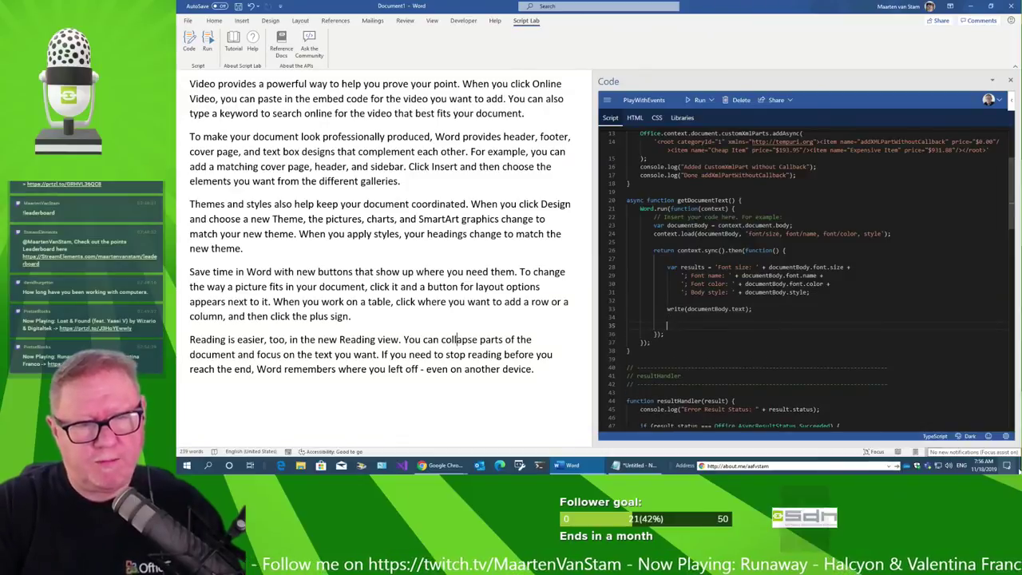
type("wit")
key("BackSpace")
key("BackSpace")
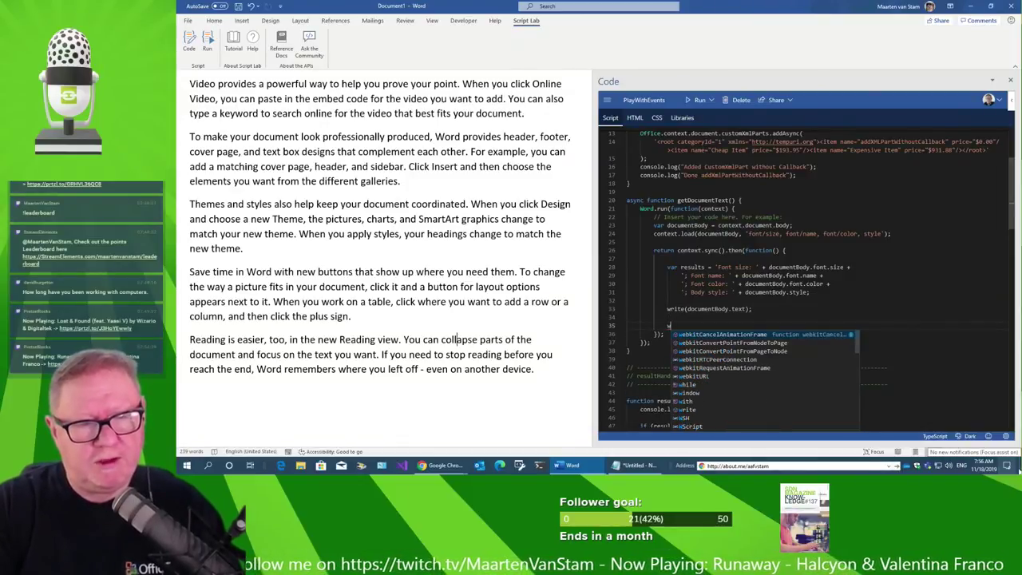
type("rit")
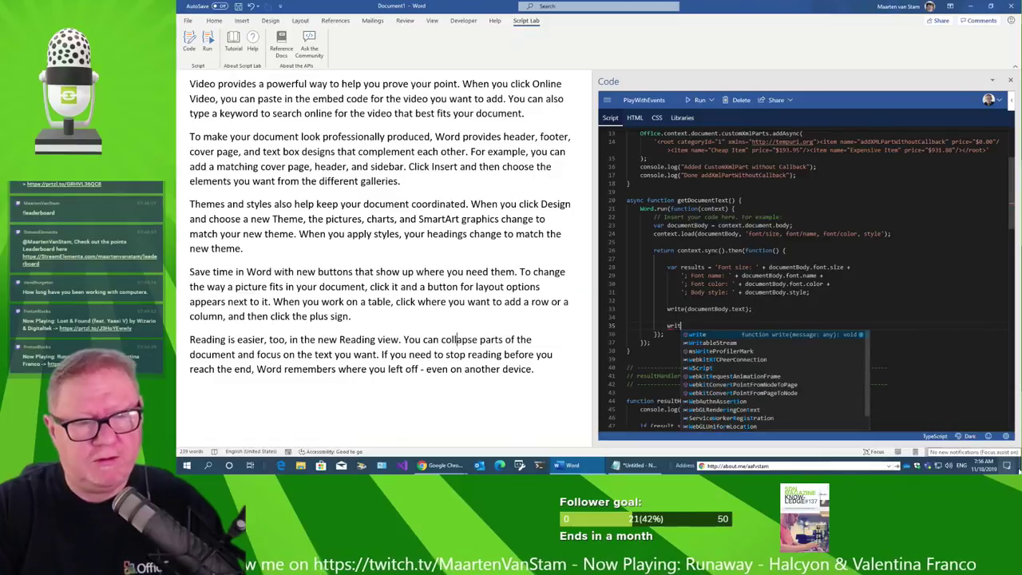
type("e(")
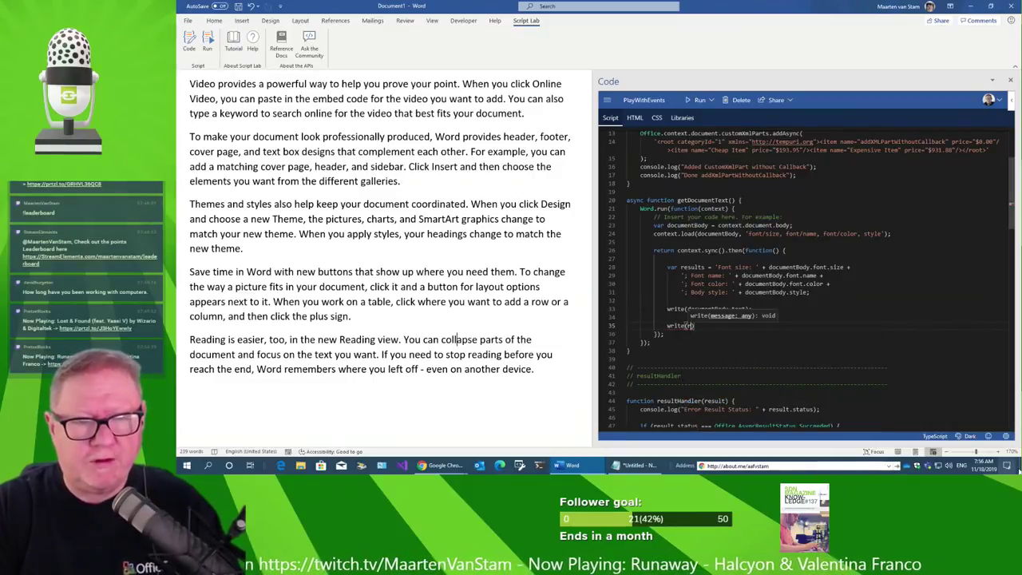
type("result")
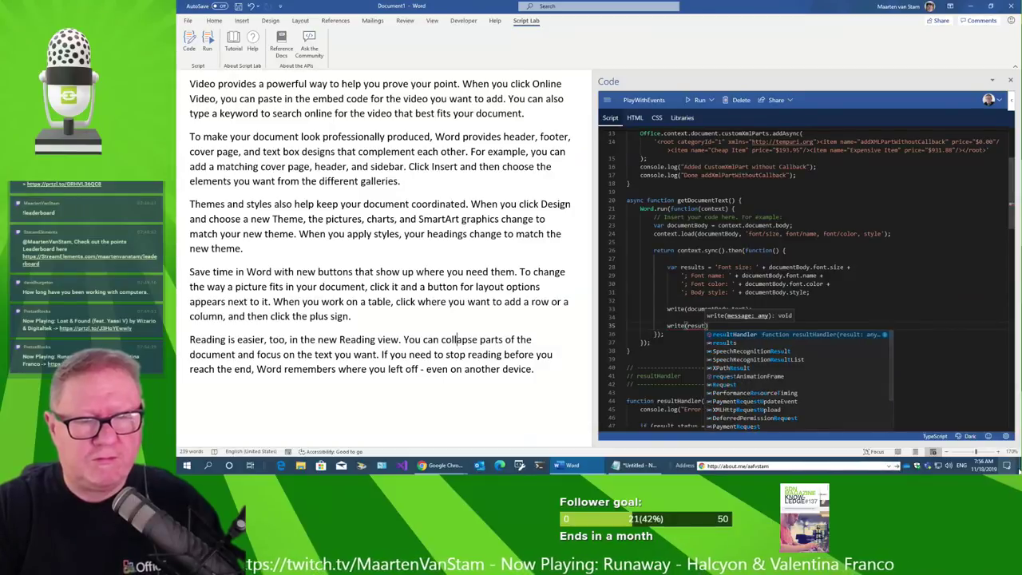
type("s")
key("Escape")
key("Escape")
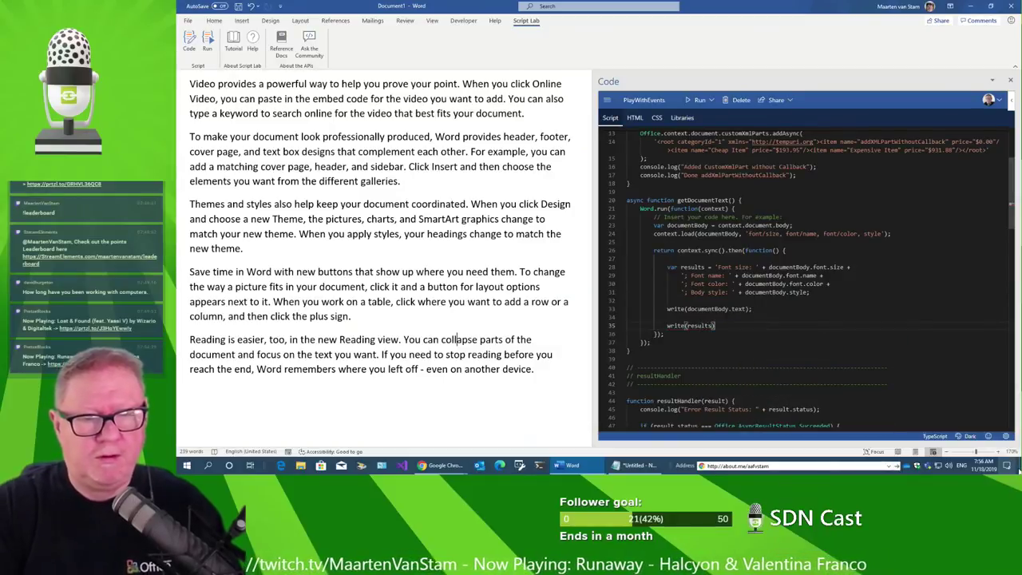
type(";")
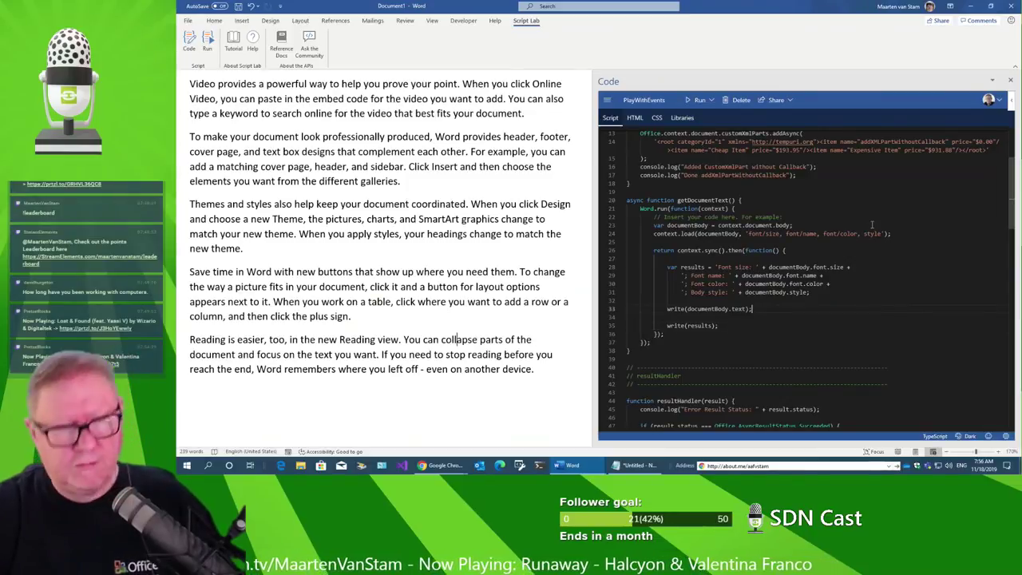
left_click(635, 118)
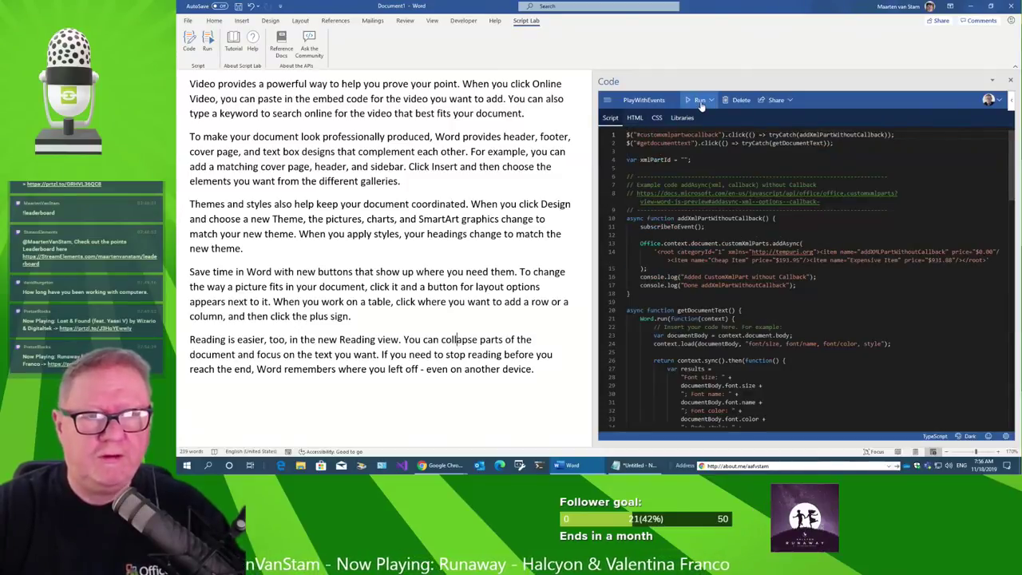
Run the snippet in the pane and delete everything from 'Themes and styles' to the document end.
left_click(700, 100)
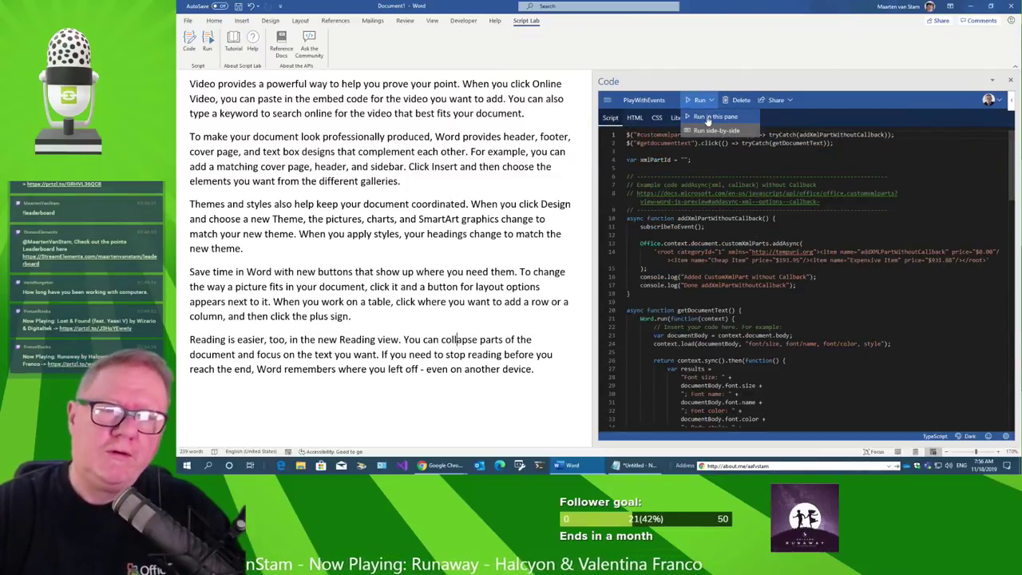
left_click(707, 117)
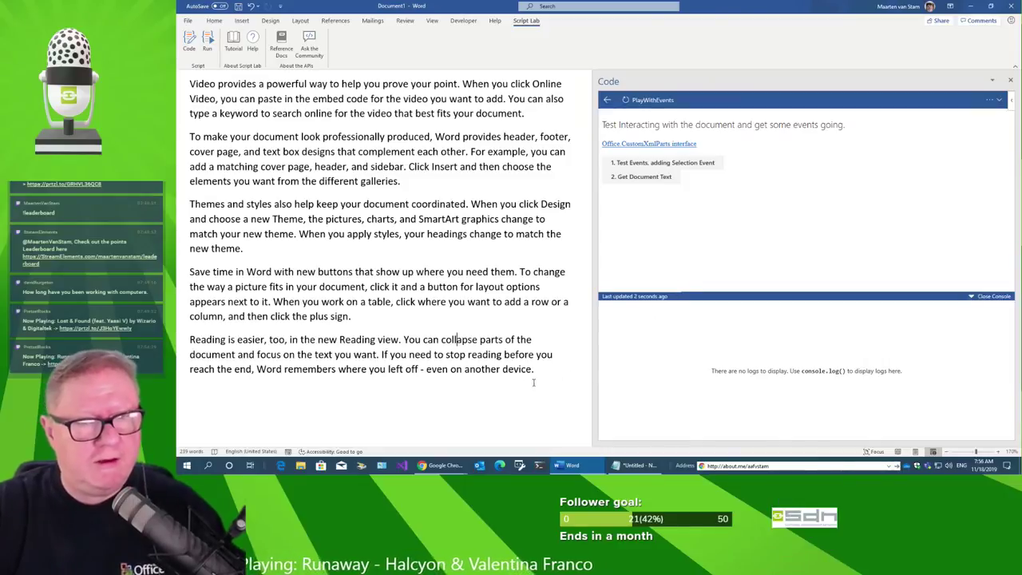
left_click_drag(534, 370, 183, 204)
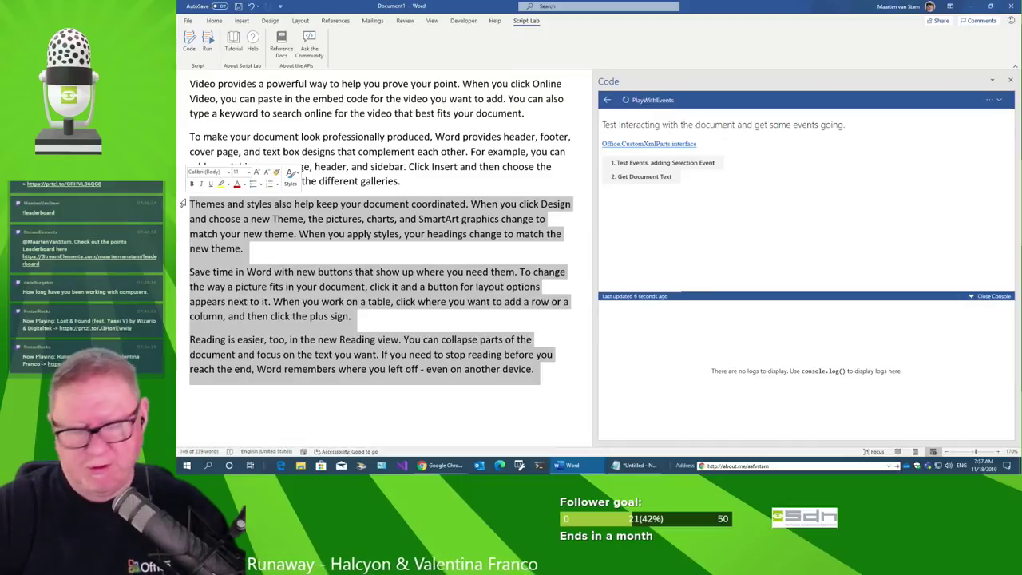
key("Delete")
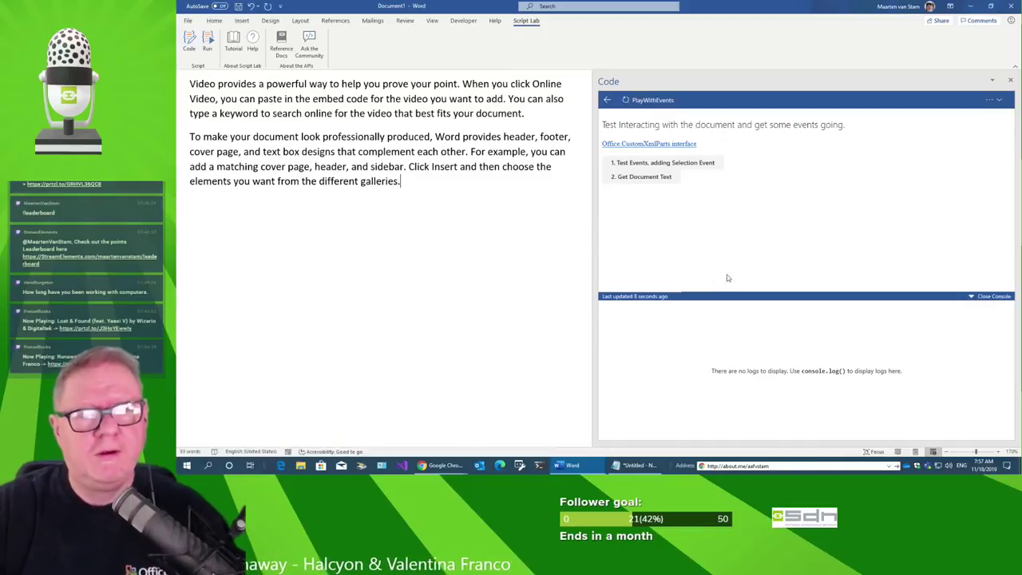
Run Get Document Text, which logs a PropertyNotLoaded error, and compare with the Word.Body docs.
left_click(648, 177)
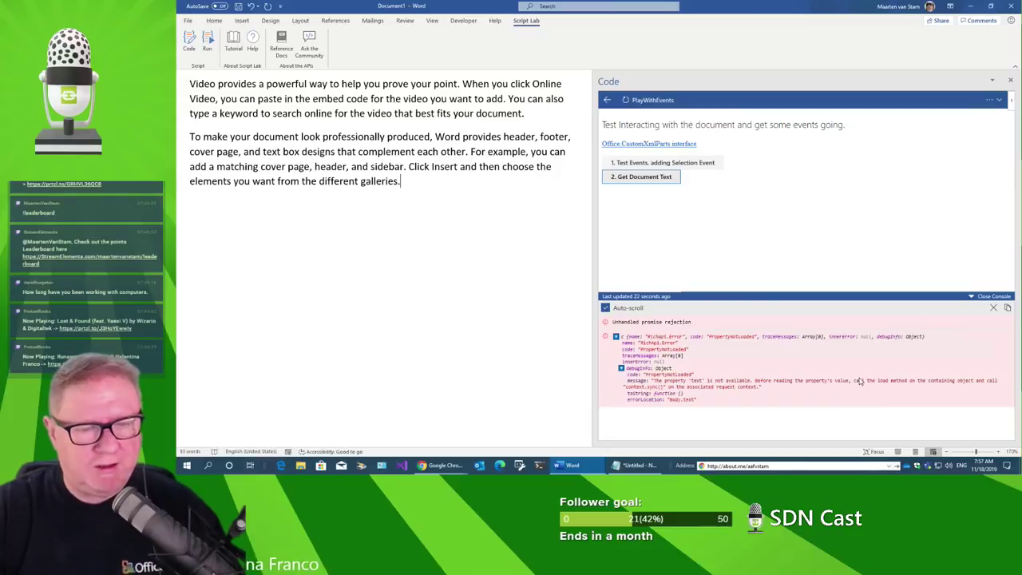
key("alt+Tab")
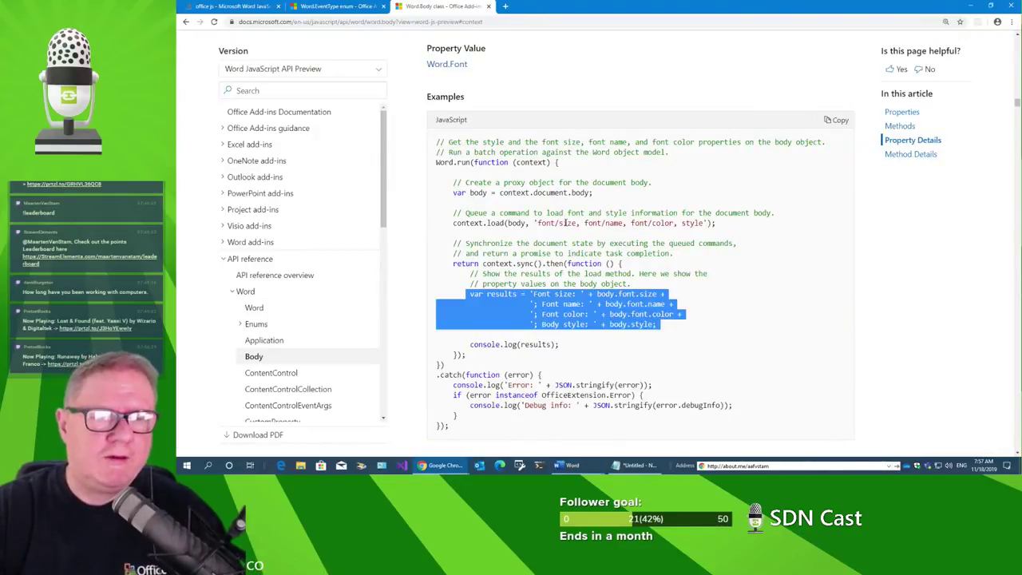
key("alt+Tab")
key("alt+Tab")
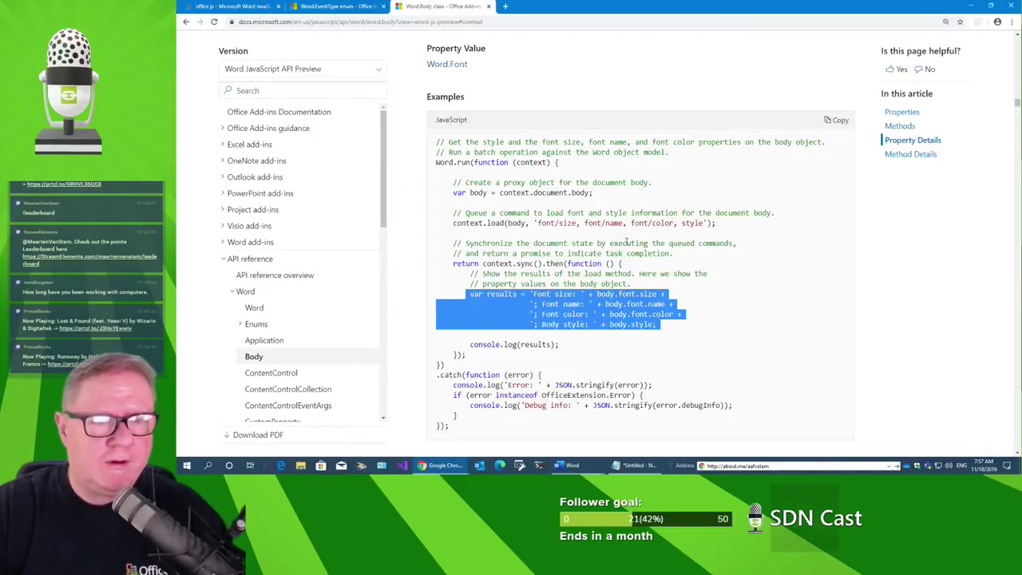
key("alt+Tab")
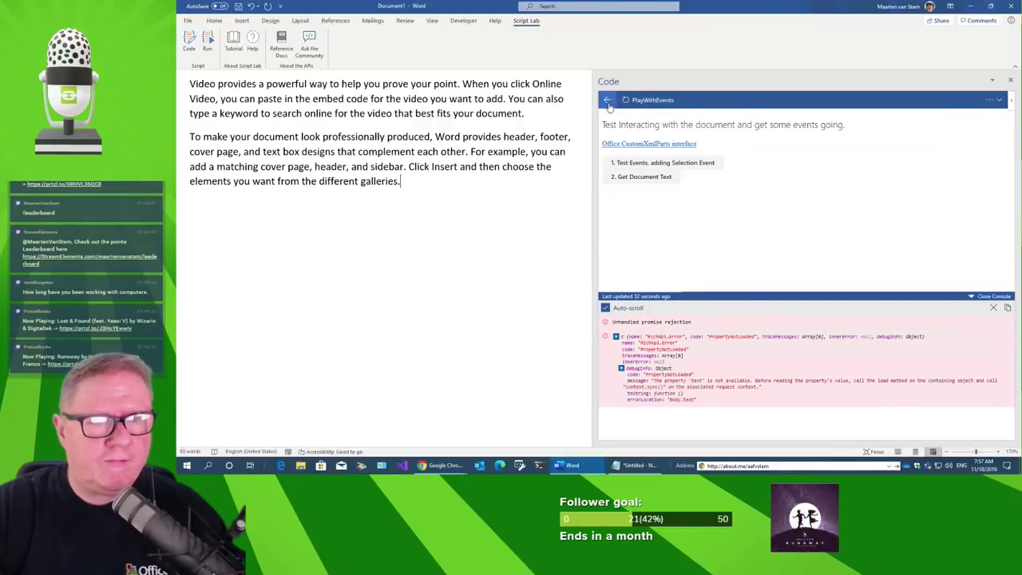
Back in the snippet code, select the whole getDocumentText function on lines 20–42.
left_click(607, 102)
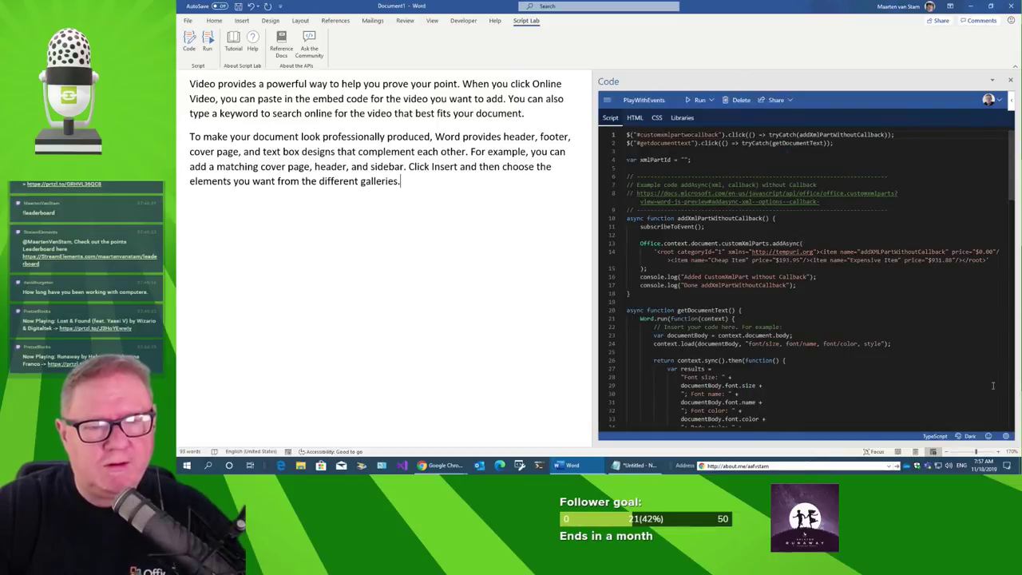
scroll(870, 362, "down", 5)
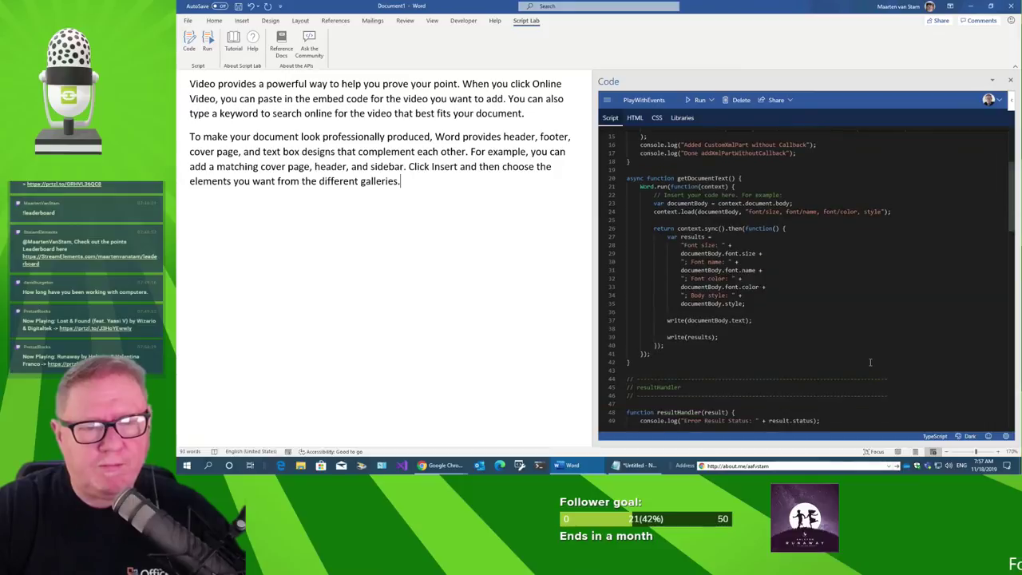
scroll(809, 316, "up", 5)
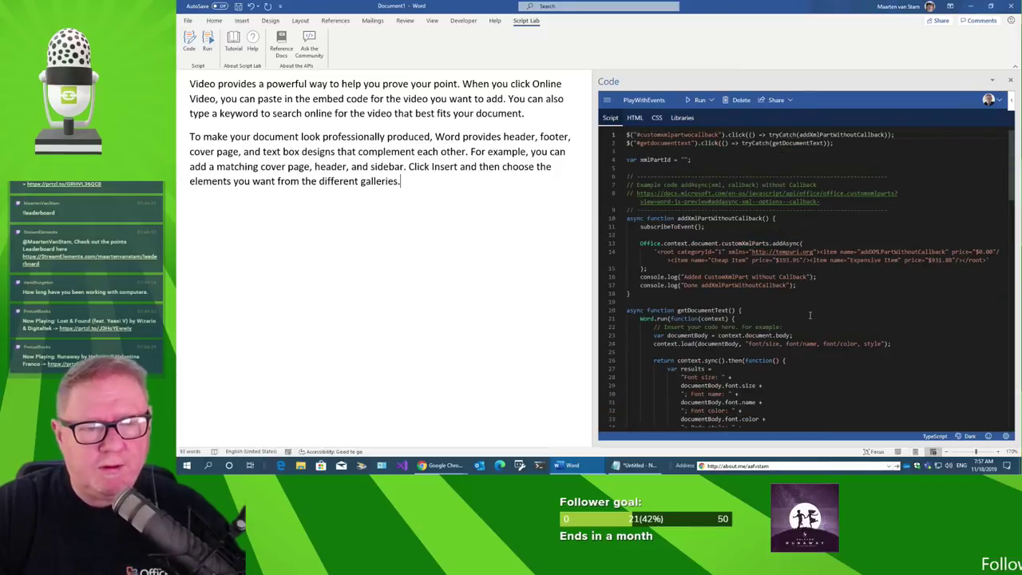
scroll(809, 316, "down", 5)
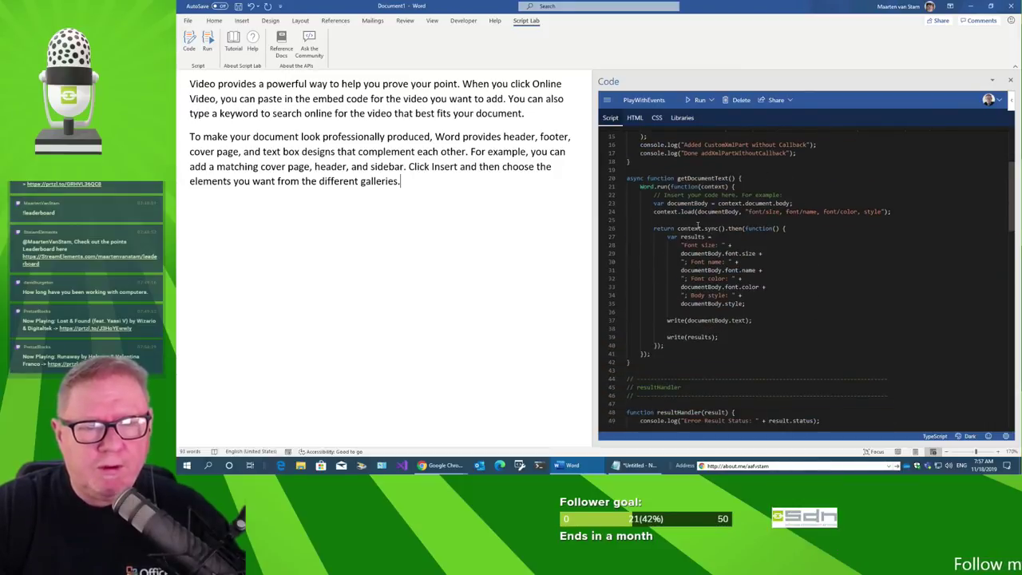
double_click(738, 320)
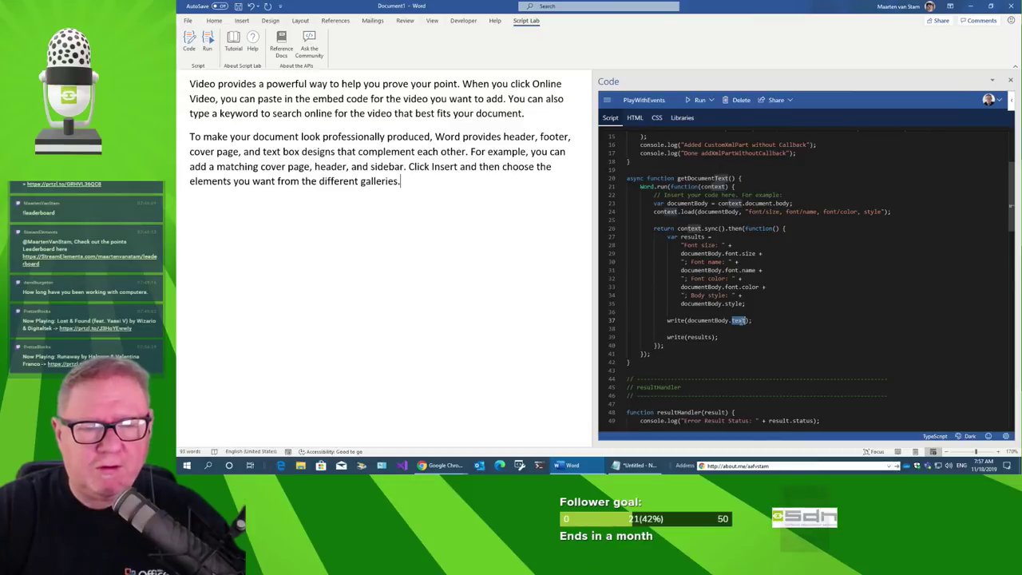
mouse_move(738, 320)
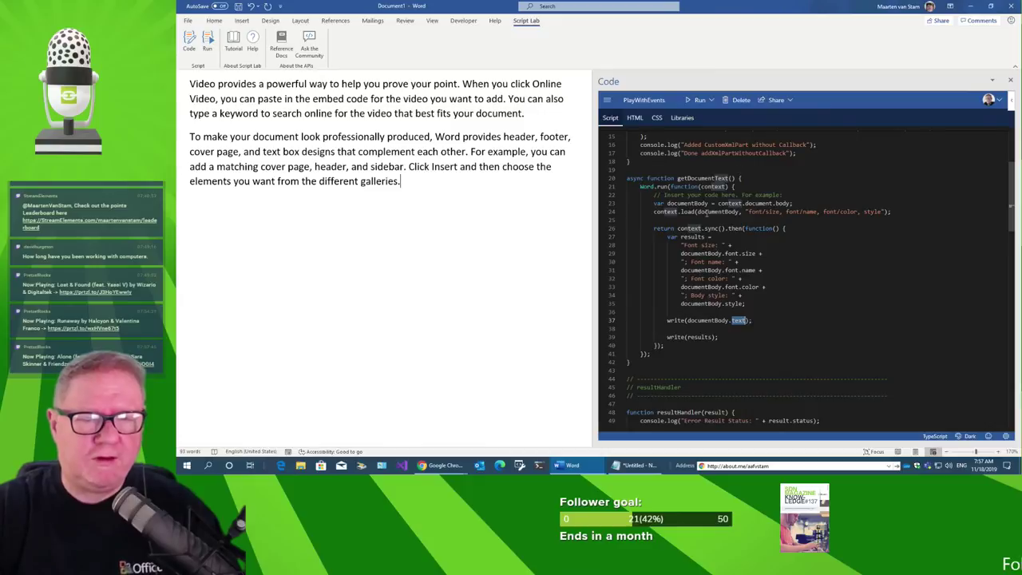
mouse_move(725, 214)
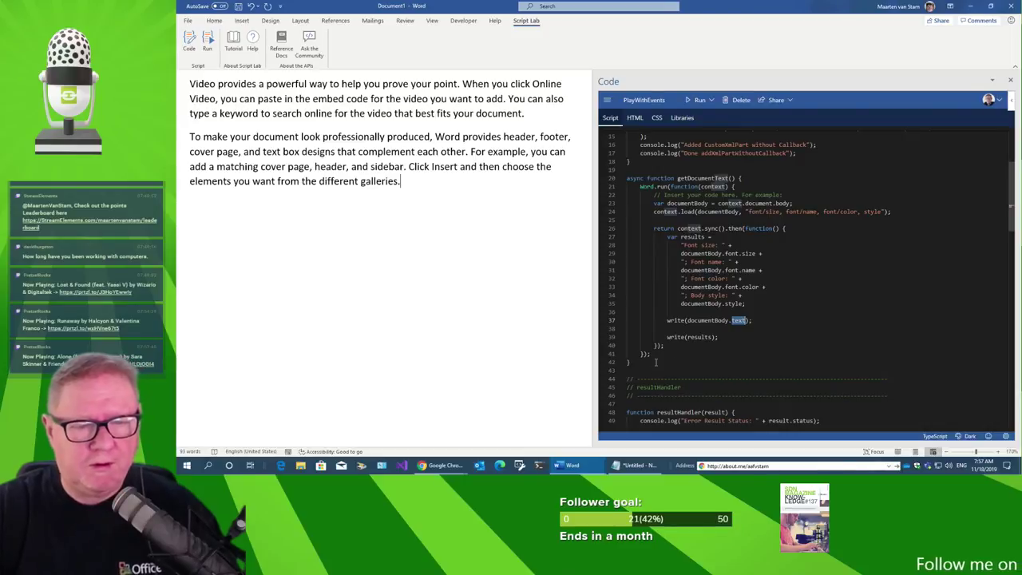
left_click_drag(646, 363, 605, 184)
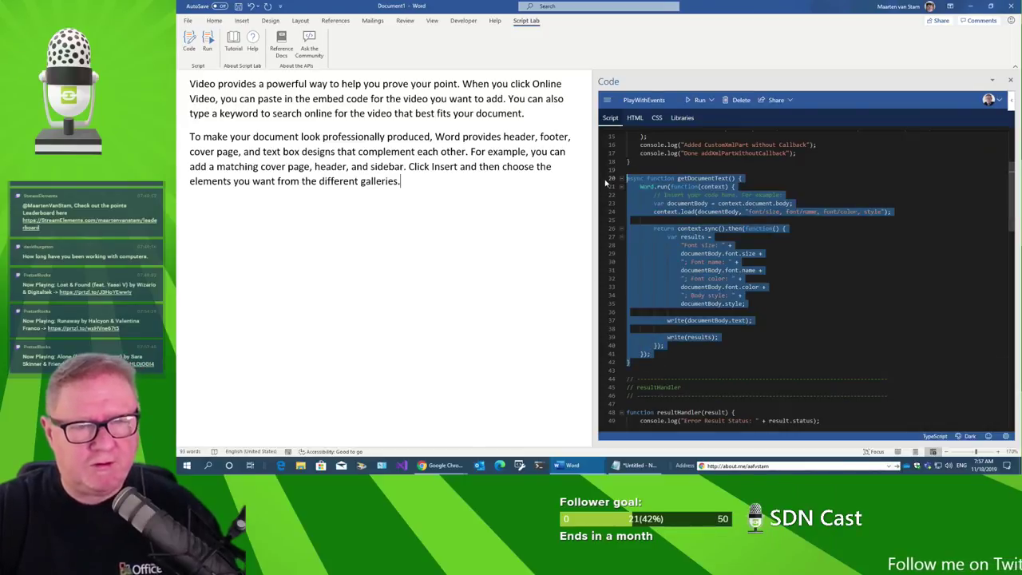
Paste the getDocumentText function on a new line at the end of the Notepad notes.
key("alt+Tab")
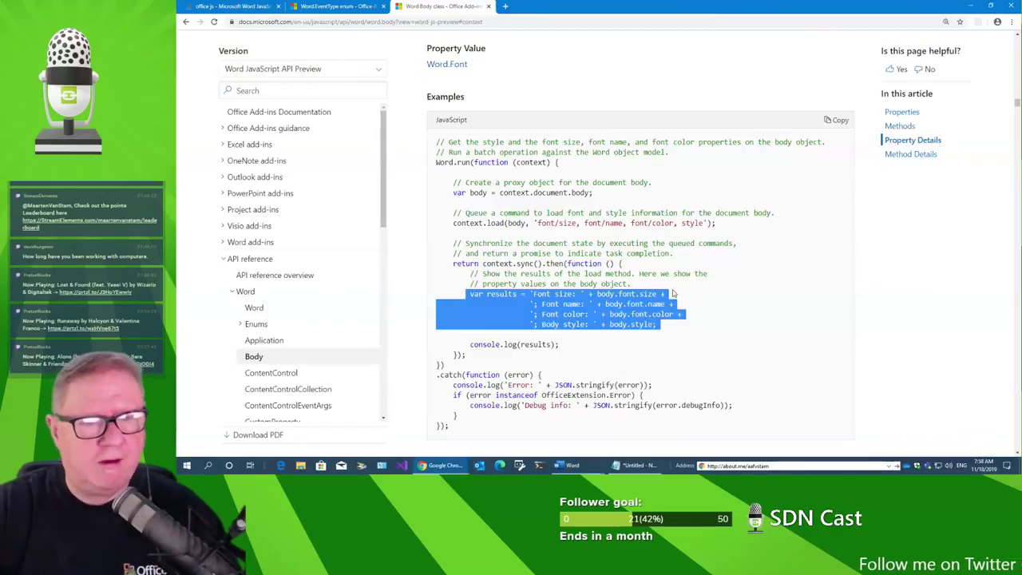
key("alt+Tab")
key("alt+Tab")
key("alt+Tab")
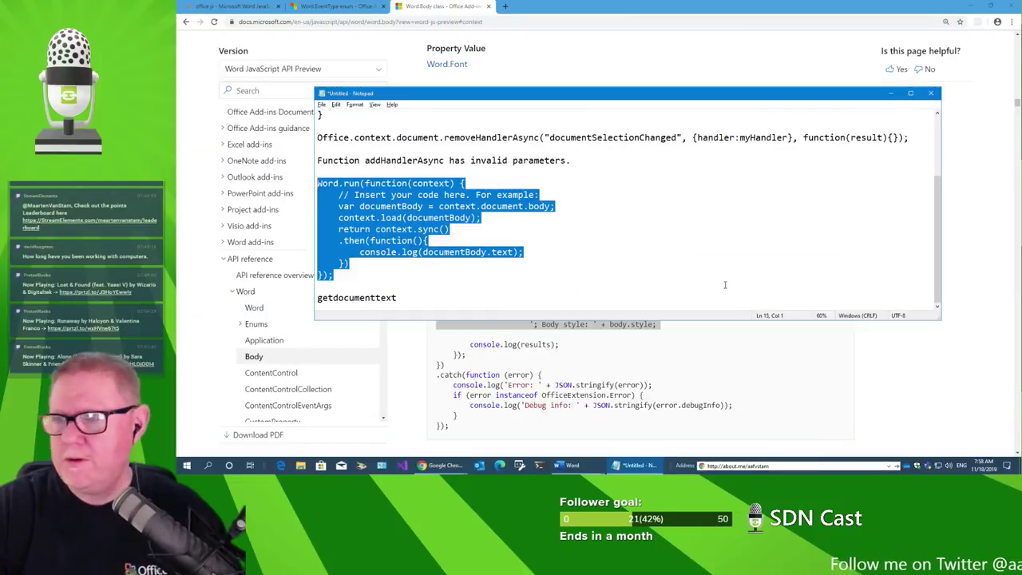
left_click(640, 273)
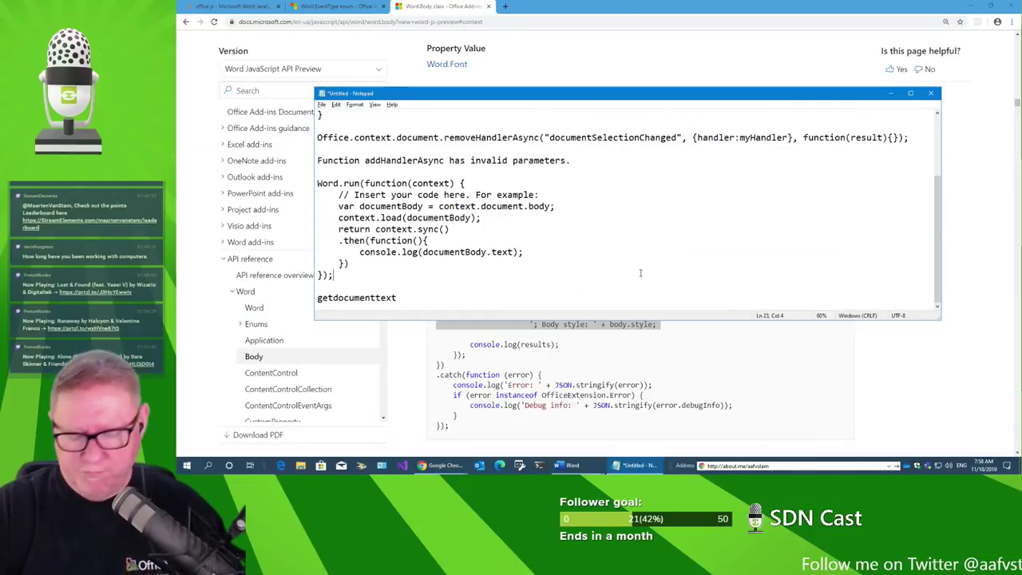
key("ctrl+End")
key("Return")
key("Return")
key("ctrl+v")
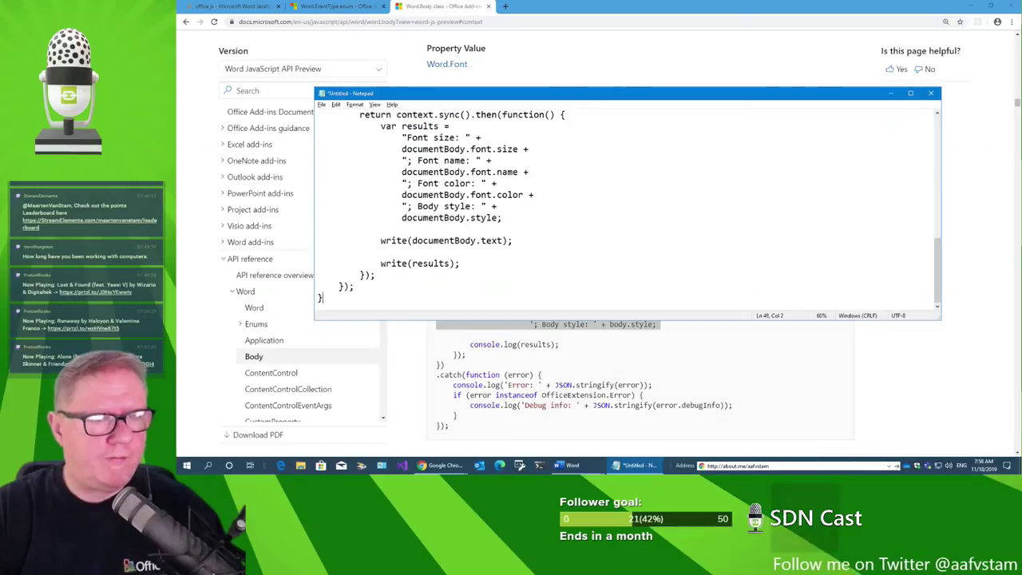
Compare the documentBody load call and documentBody.text output with the earlier snippet, then reset the docs page.
key("alt+Tab")
key("alt+Tab")
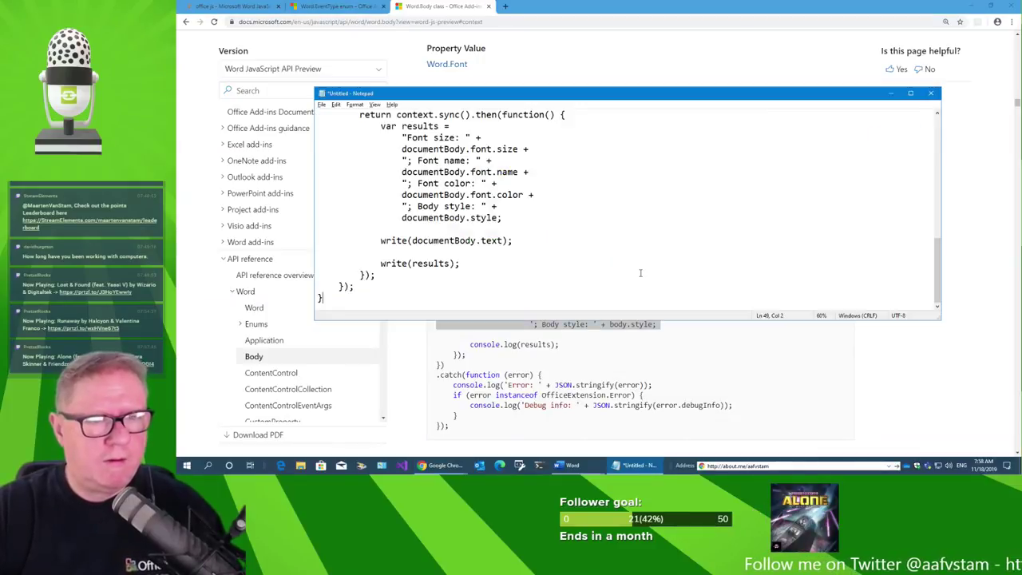
scroll(647, 261, "up", 5)
scroll(647, 262, "up", 2)
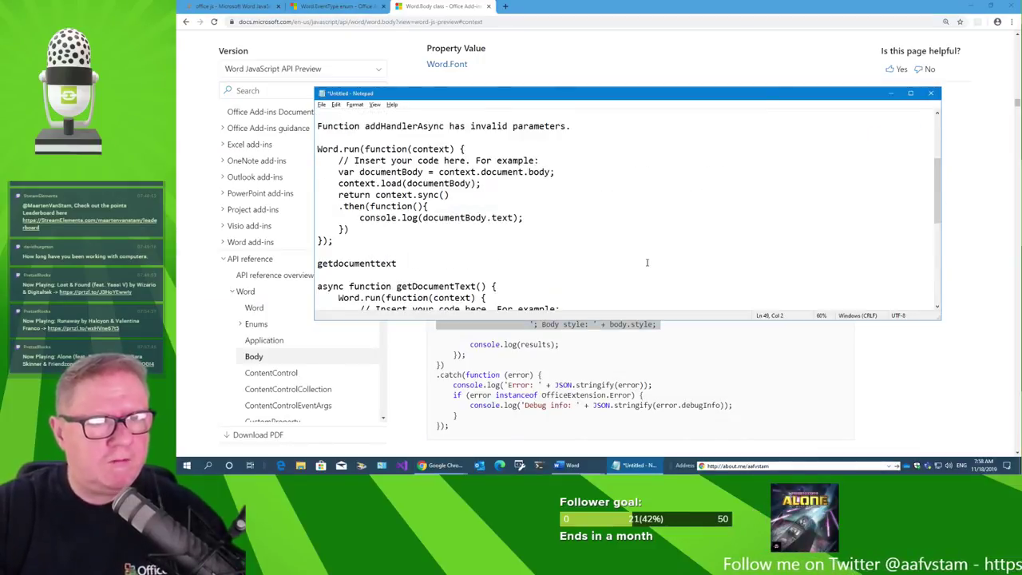
double_click(438, 184)
left_click(550, 206)
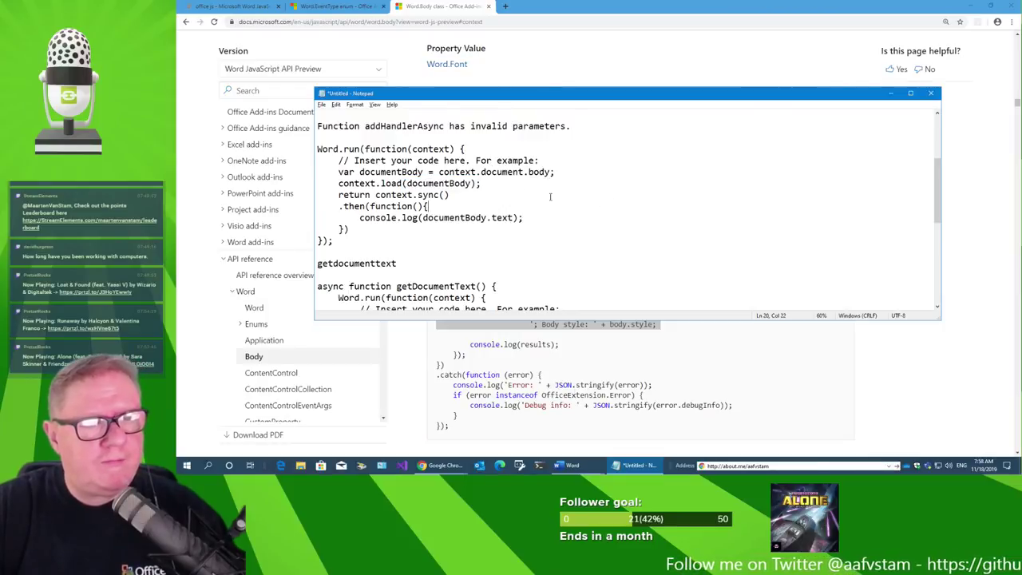
left_click(453, 183)
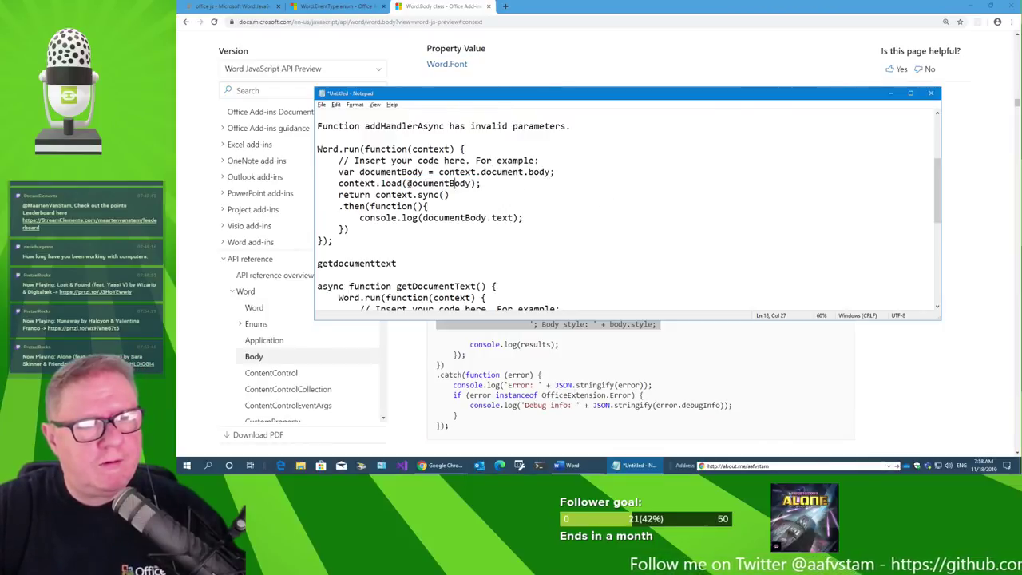
left_click_drag(407, 183, 471, 183)
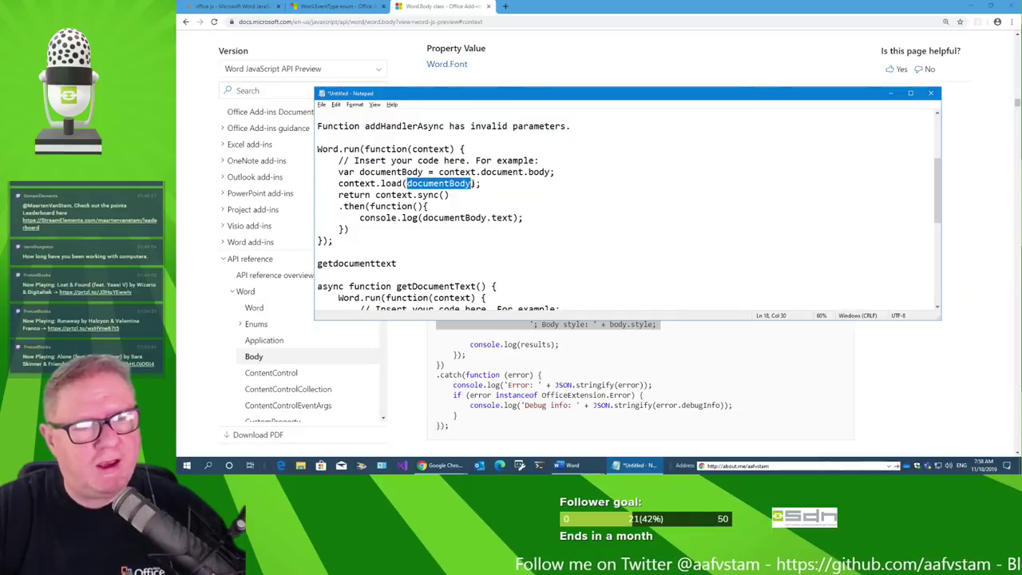
left_click_drag(418, 217, 523, 217)
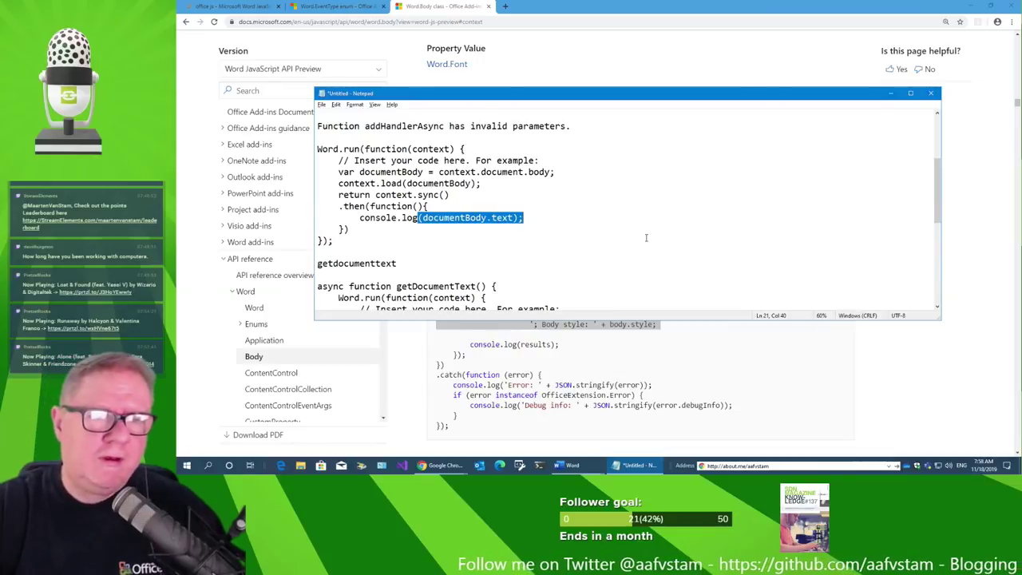
key("alt+Tab")
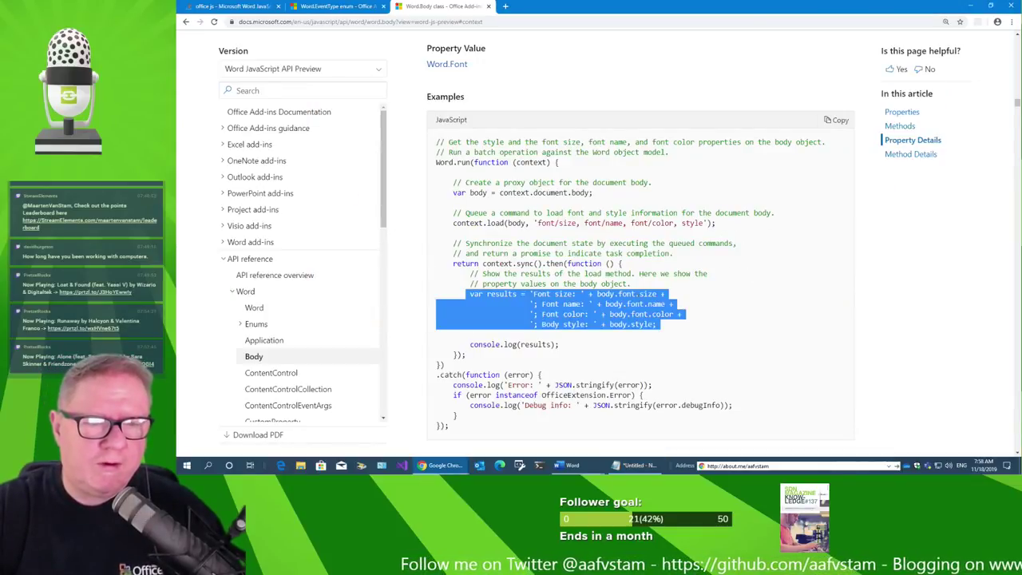
left_click(528, 223)
key("Home")
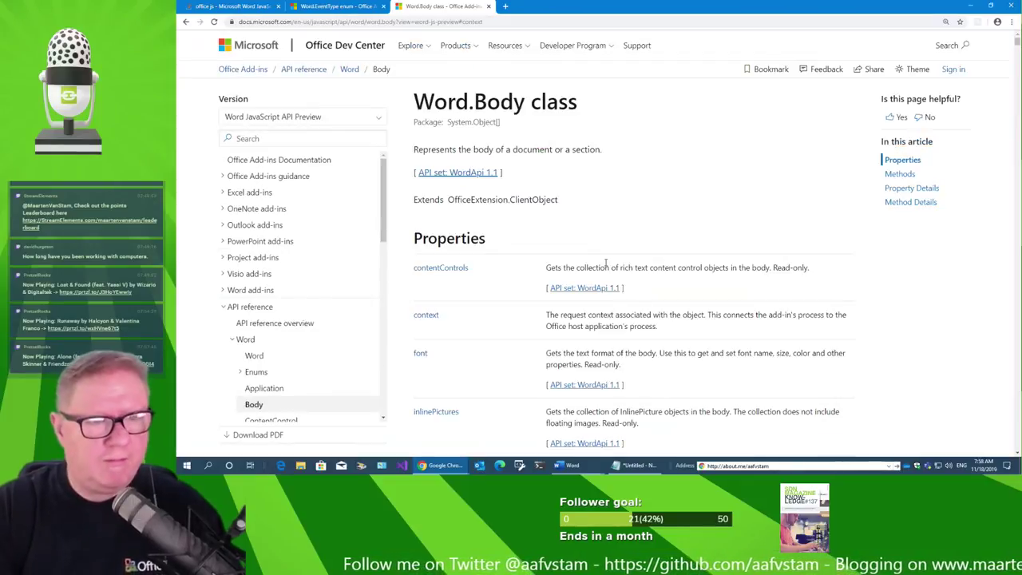
key("alt+Tab")
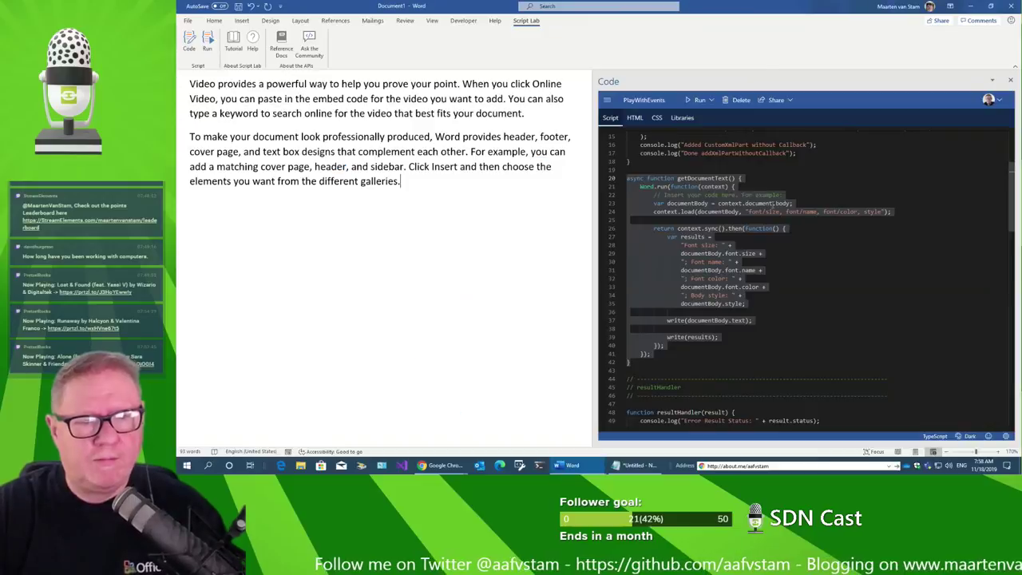
Comment out the font-loading load line and add a plain context.load(documentBody); copy below it.
left_click(783, 237)
left_click(899, 211)
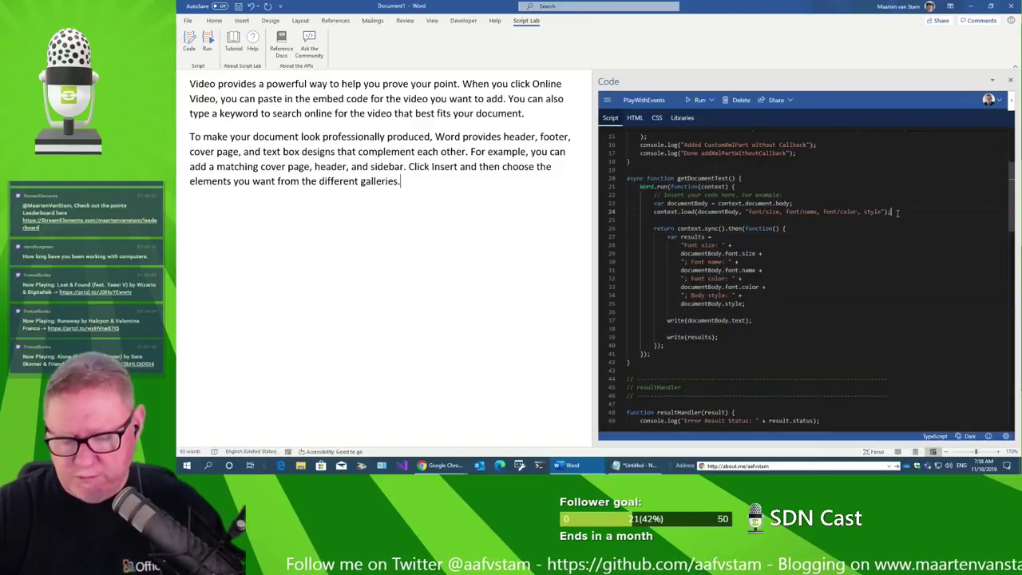
key("shift+Home")
key("ctrl+c")
key("End")
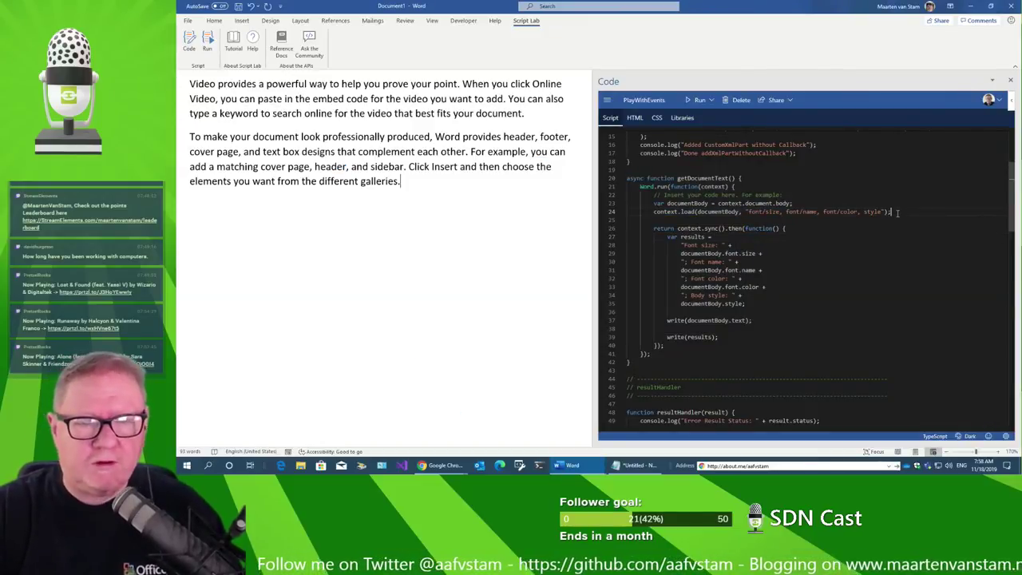
key("Return")
key("ctrl+v")
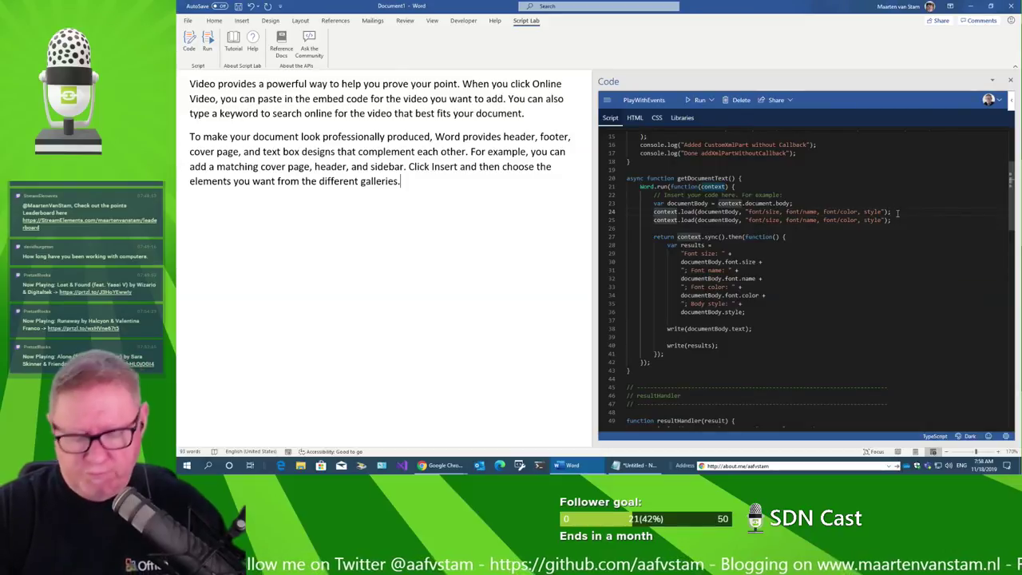
key("ctrl+slash")
key("Down")
key("End")
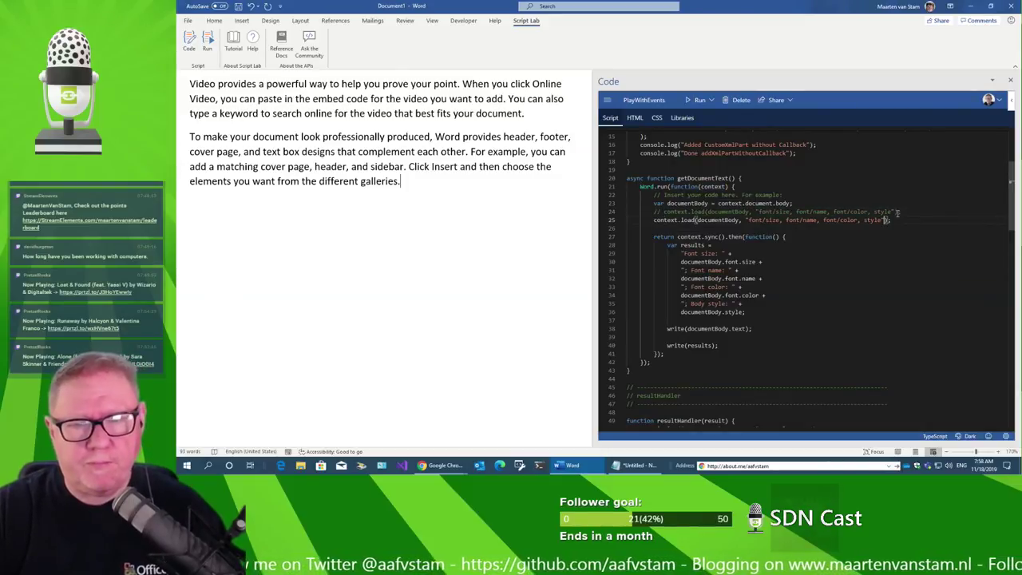
key("ctrl+shift+Left")
key("ctrl+shift+Left")
key("ctrl+shift+Left")
key("ctrl+shift+Left")
key("ctrl+shift+Left")
key("ctrl+shift+Left")
key("ctrl+shift+Left")
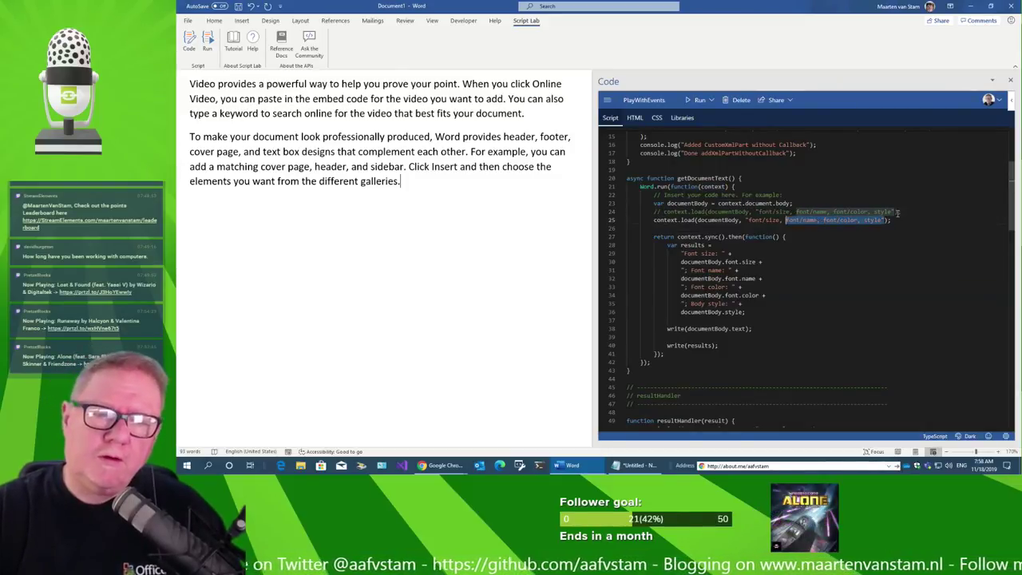
key("ctrl+shift+Left")
key("ctrl+shift+Left")
key("ctrl+shift+Left")
key("ctrl+shift+Left")
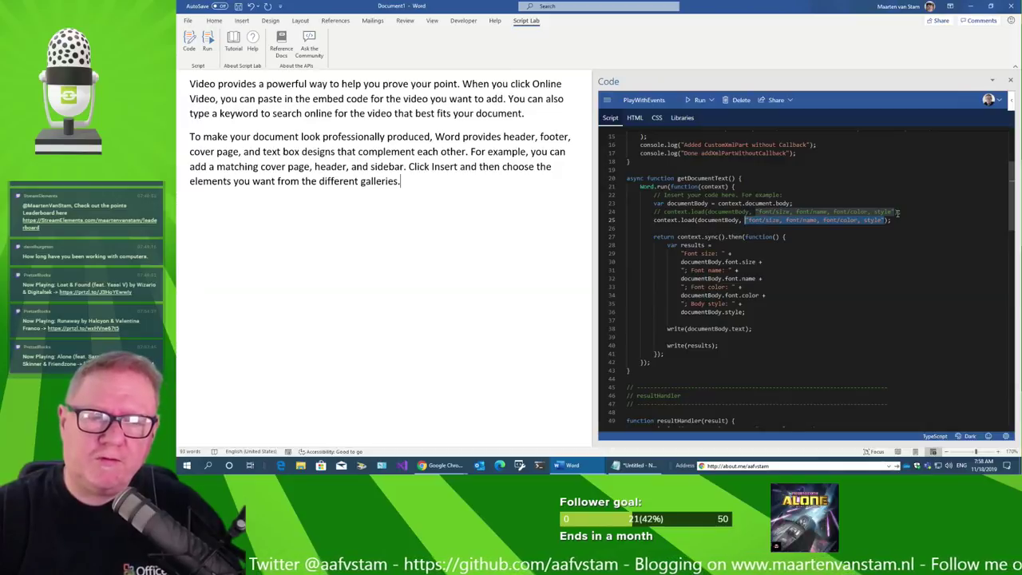
key("BackSpace")
key("BackSpace")
key("BackSpace")
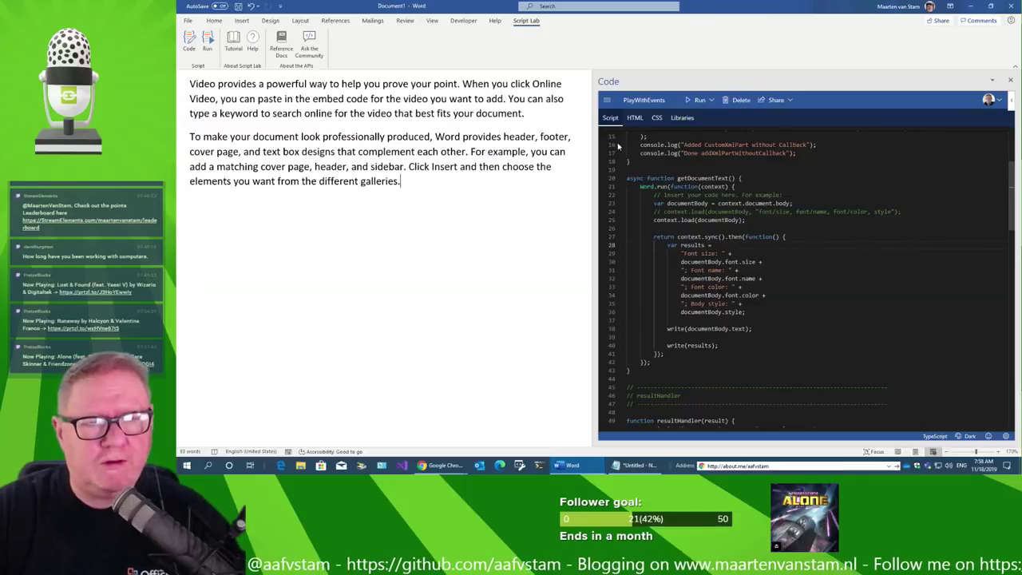
Run the snippet in the pane and test Get Document Text, which fails with PropertyNotLoaded.
left_click(699, 100)
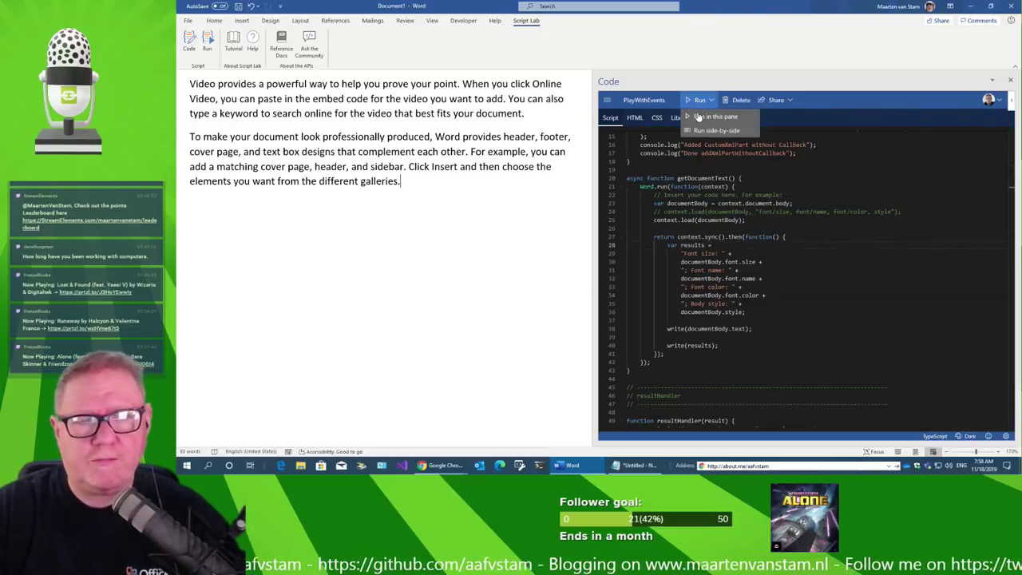
left_click(699, 117)
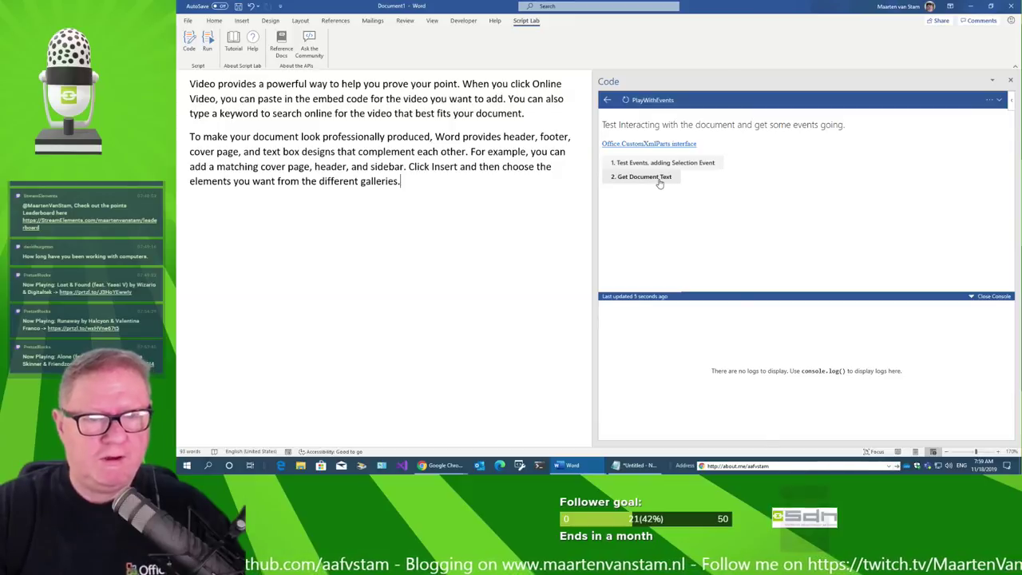
left_click(660, 184)
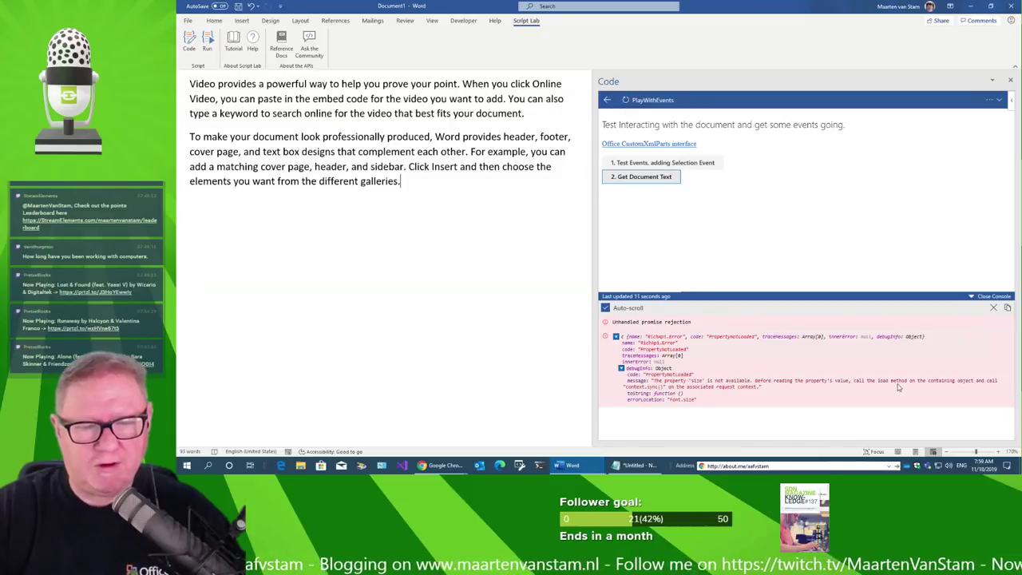
left_click(605, 101)
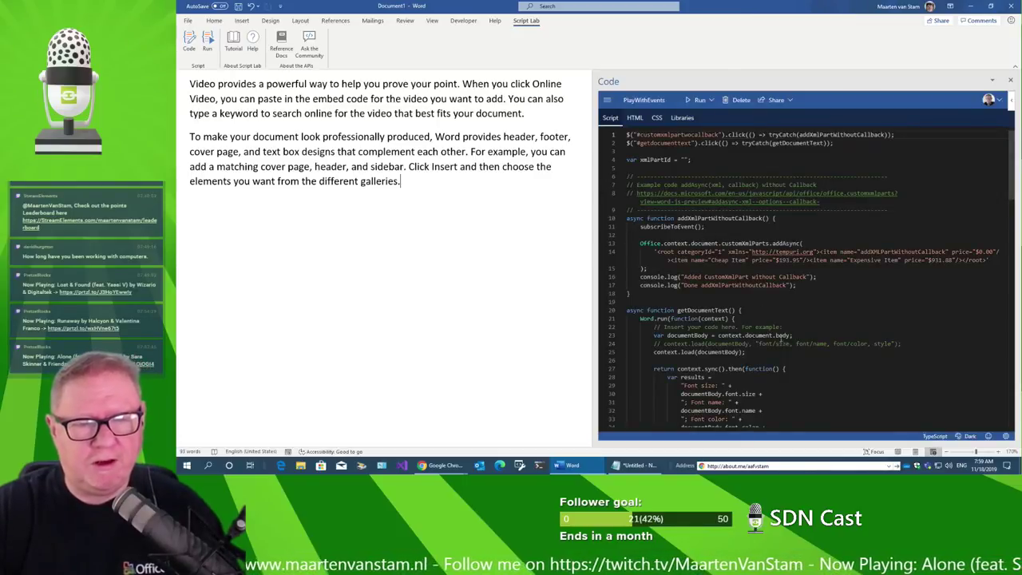
Drop the plain load line and make the restored load call request 'text, font/size, font/name, font/color, style'.
scroll(782, 336, "down", 2)
scroll(782, 329, "down", 5)
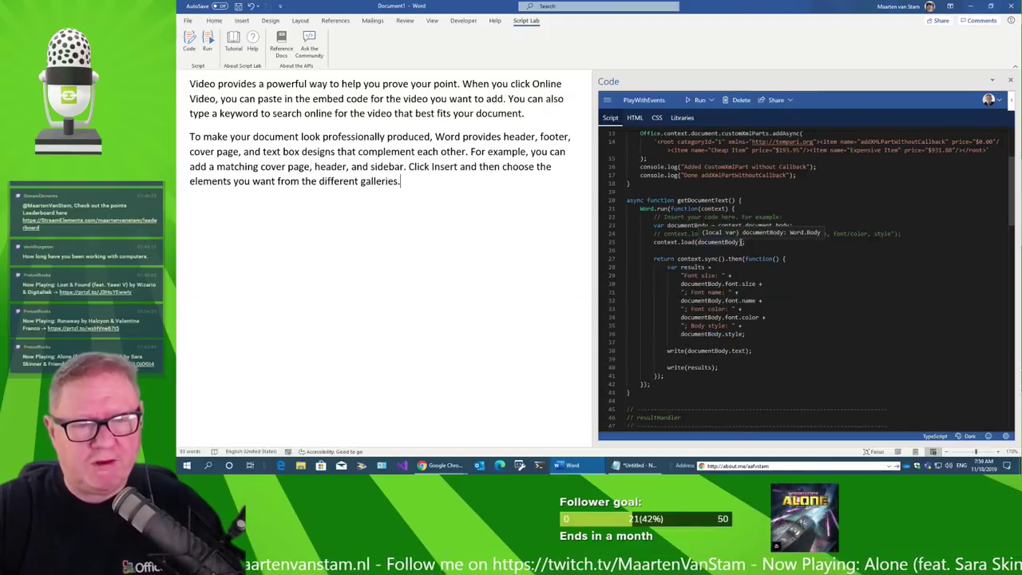
key("ctrl+x")
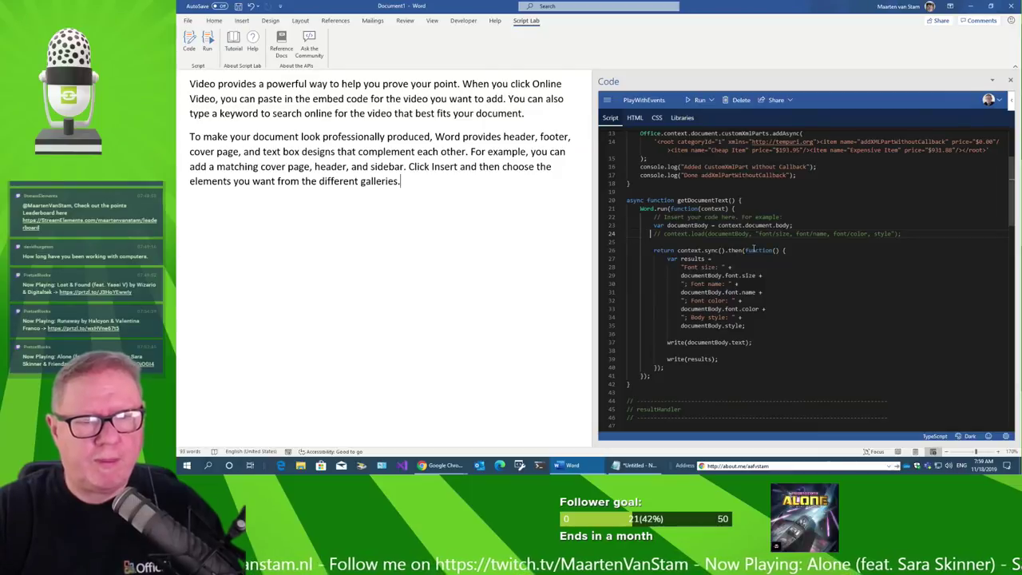
key("ctrl+slash")
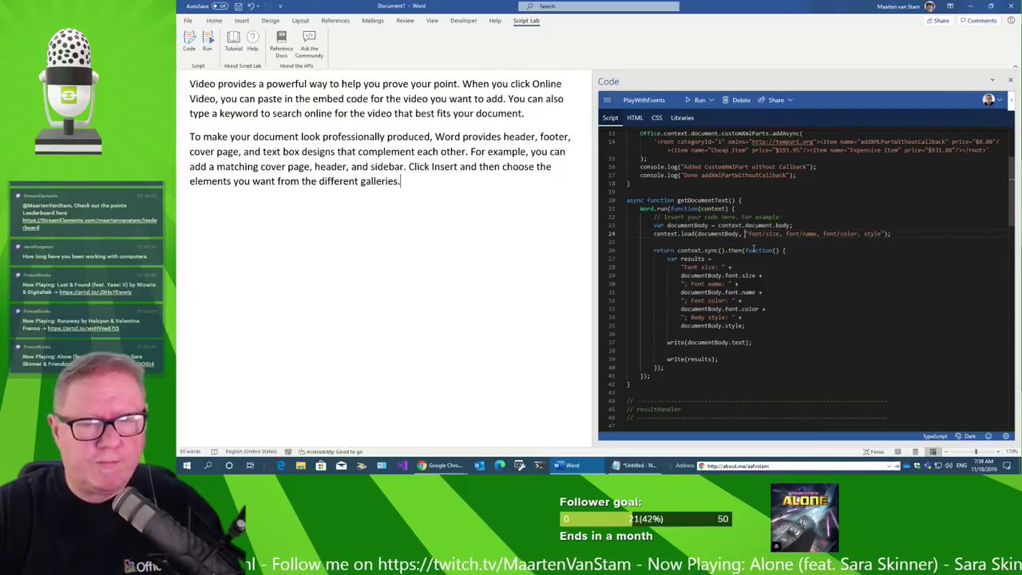
type("['")
type("text")
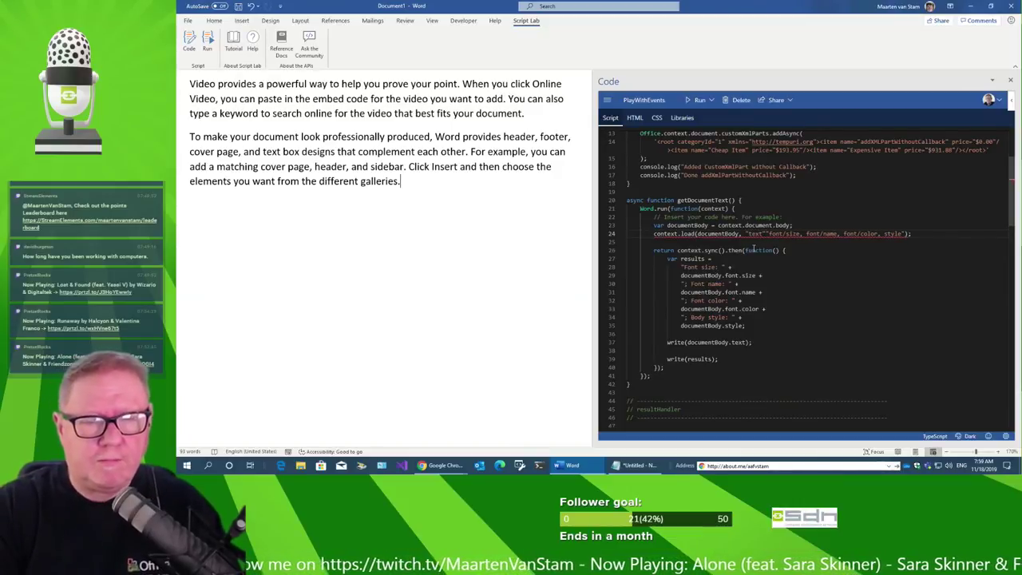
type("\", \"")
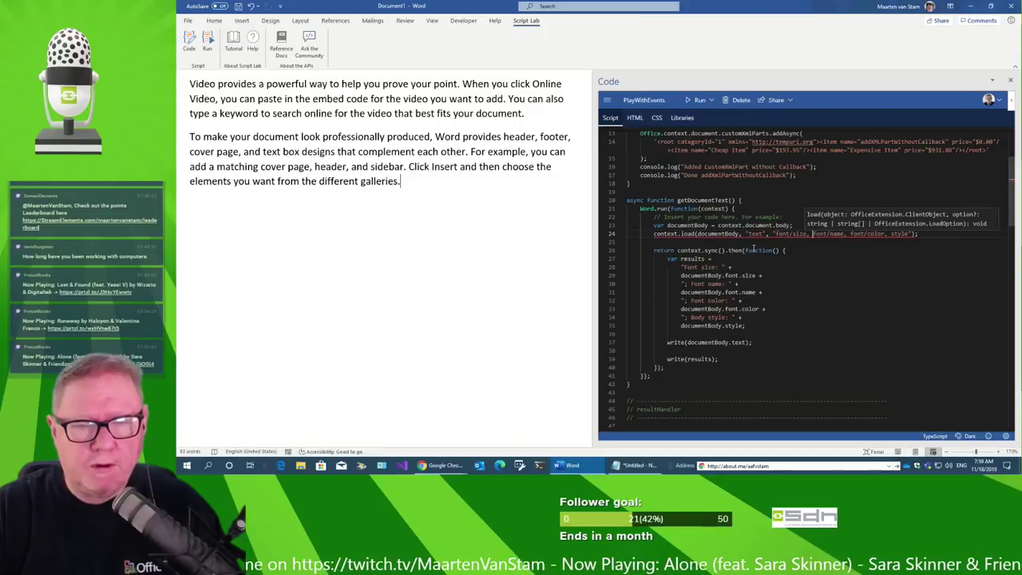
key("Down")
key("Down")
key("End")
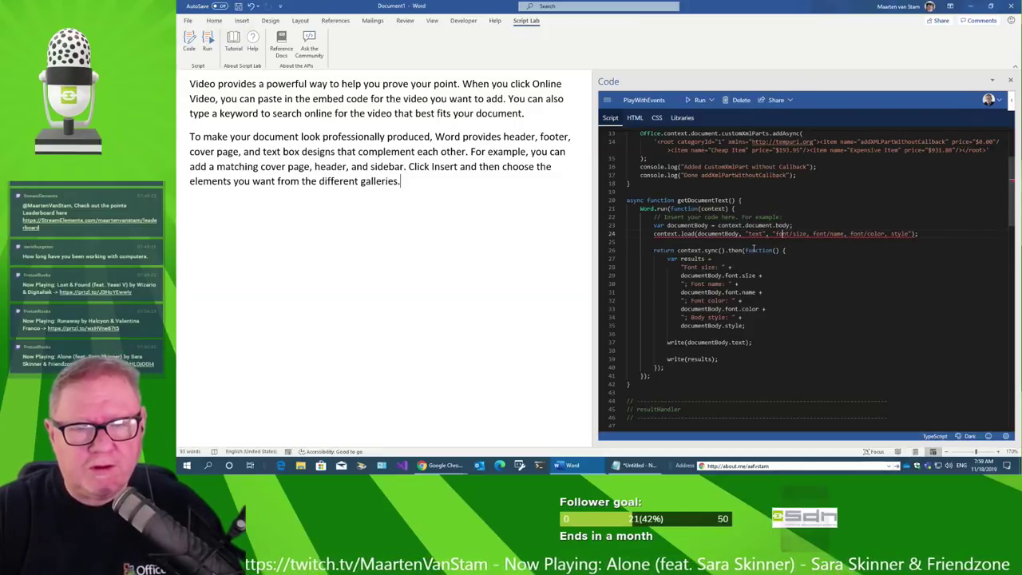
key("shift+alt+Right")
key("shift+alt+Right")
key("ctrl+z")
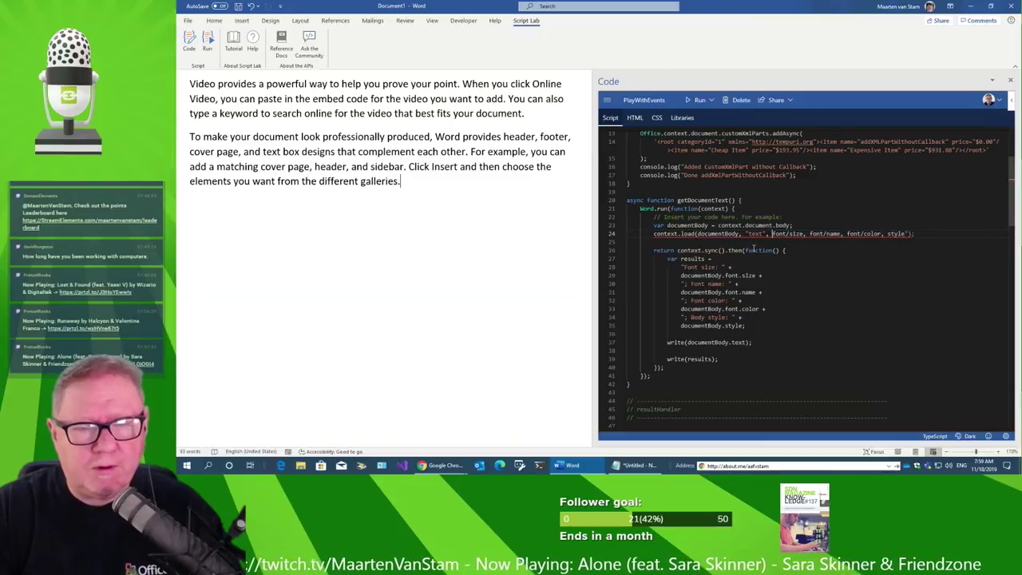
key("BackSpace")
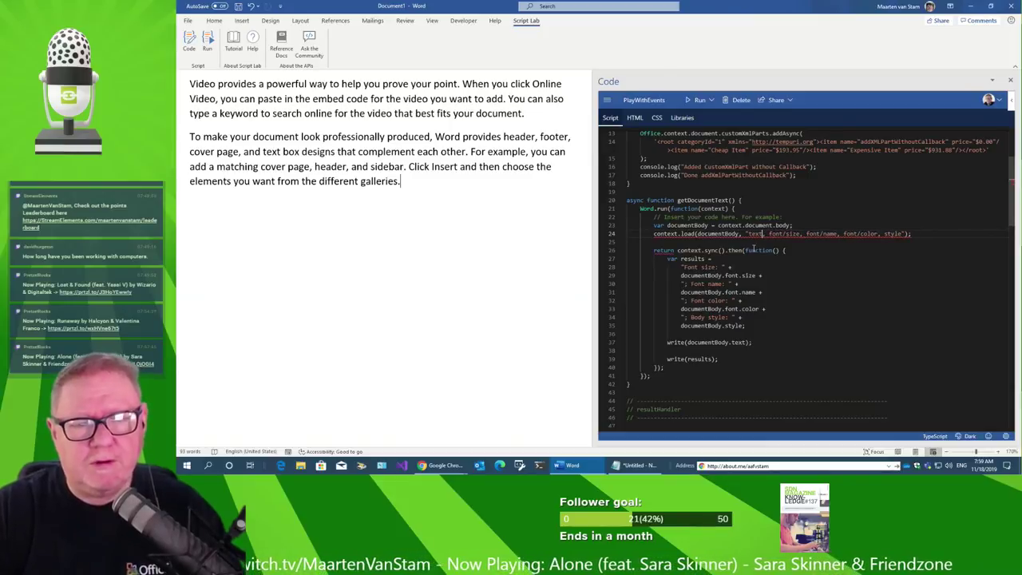
type(",")
key("shift+alt+Right")
key("shift+alt+Right")
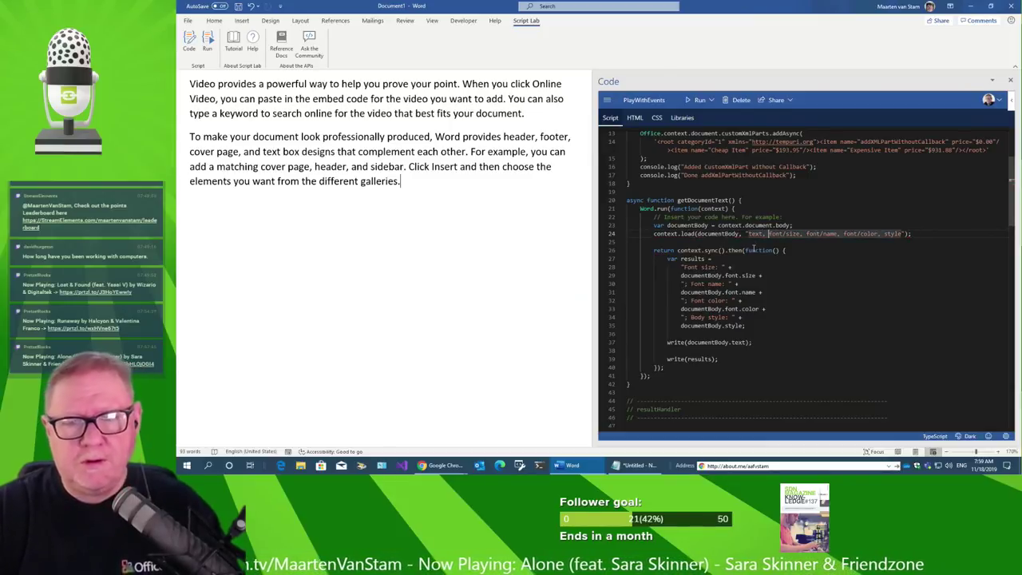
key("End")
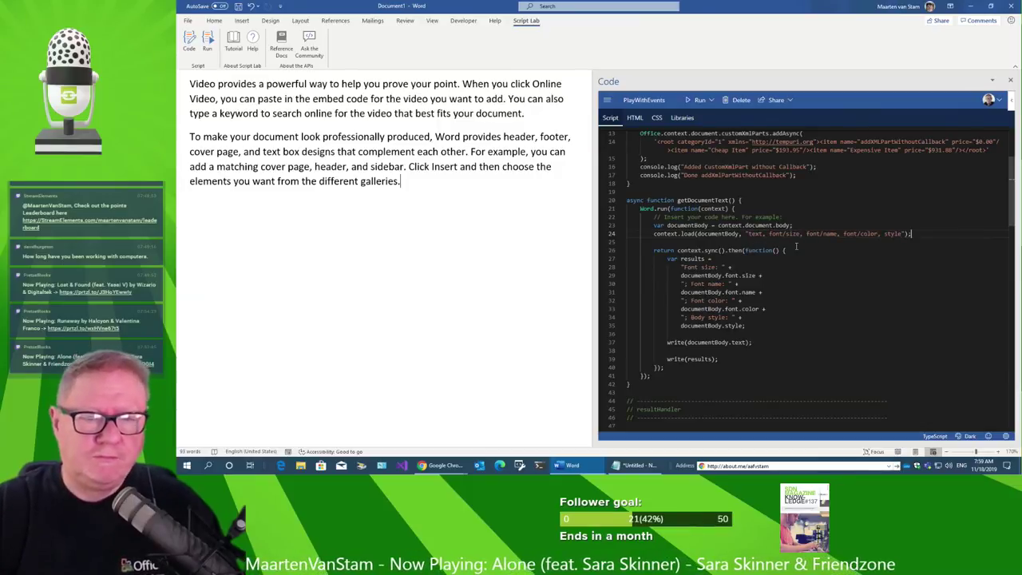
Run the snippet and Get Document Text, showing the body text plus Font size 11, Calibri, Normal.
left_click(708, 100)
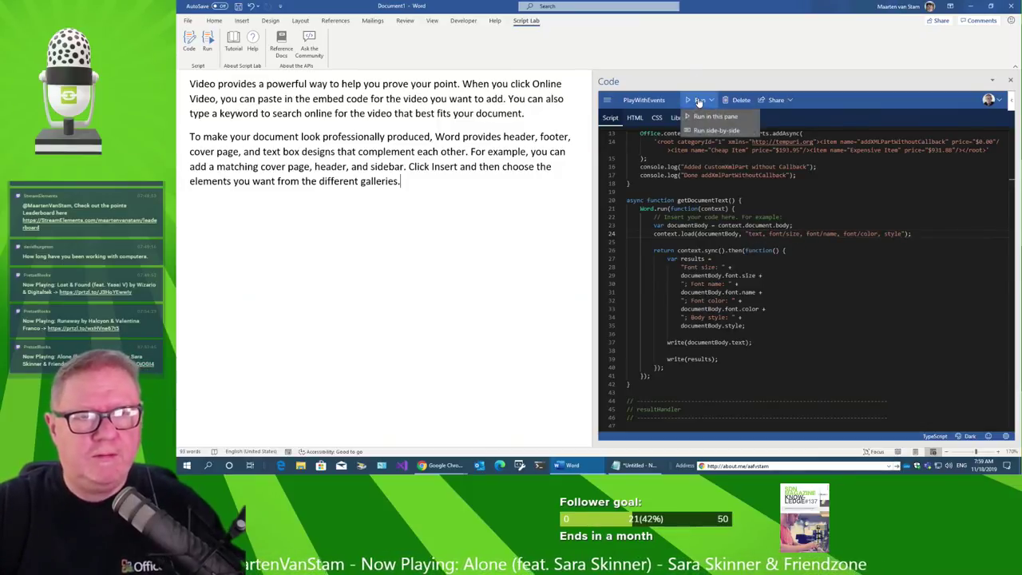
left_click(710, 117)
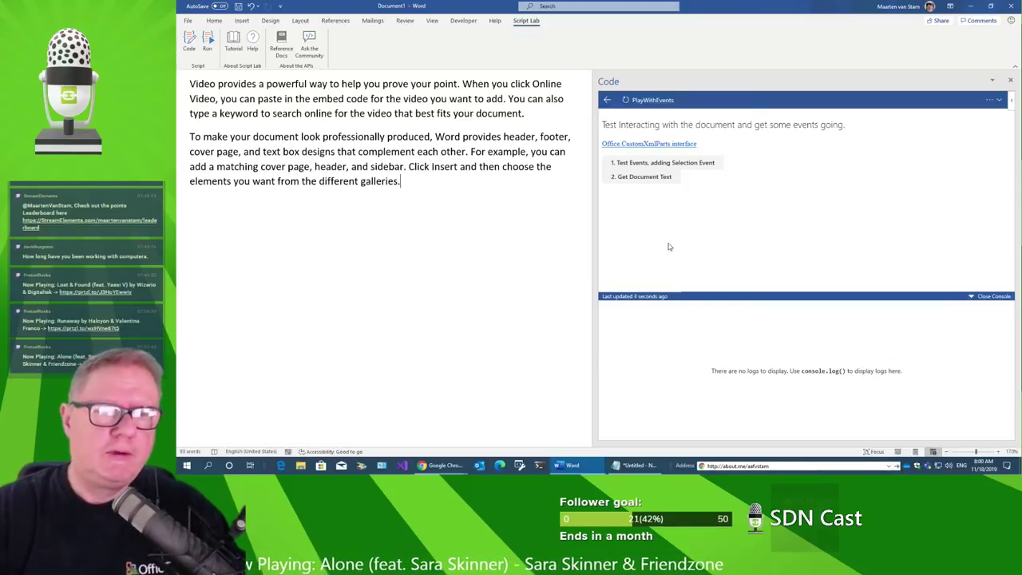
left_click(663, 179)
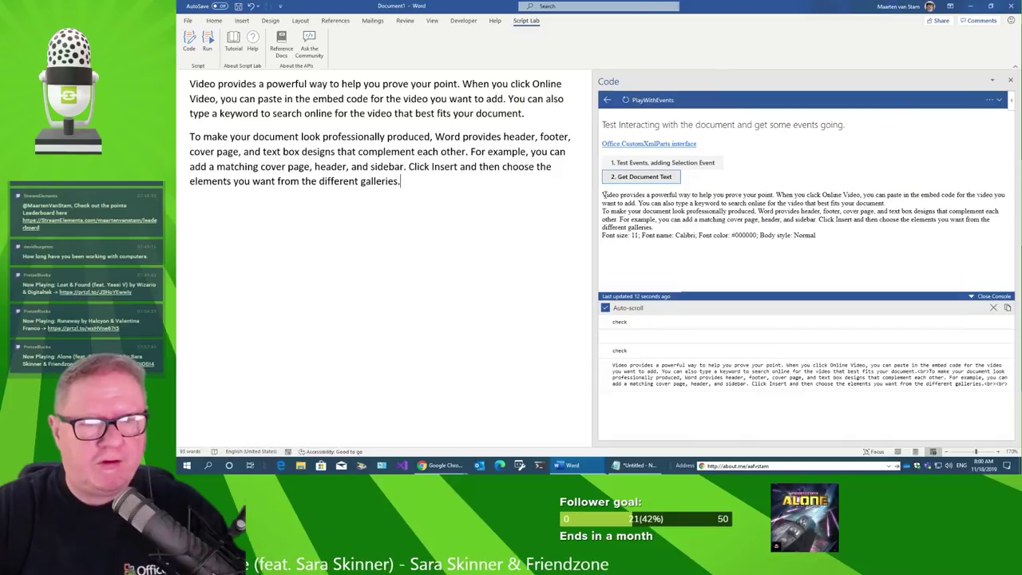
left_click_drag(603, 193, 677, 229)
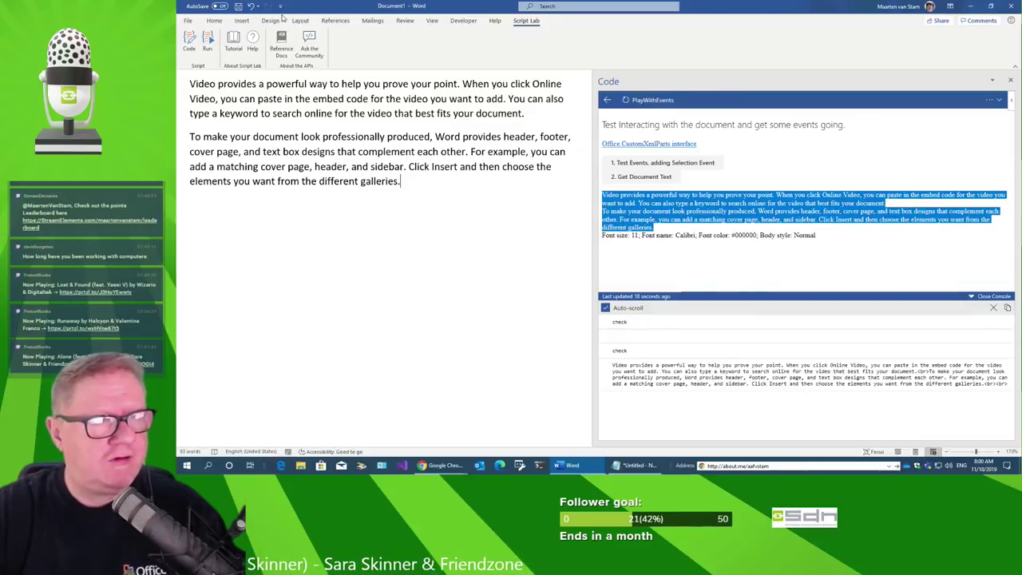
left_click(214, 20)
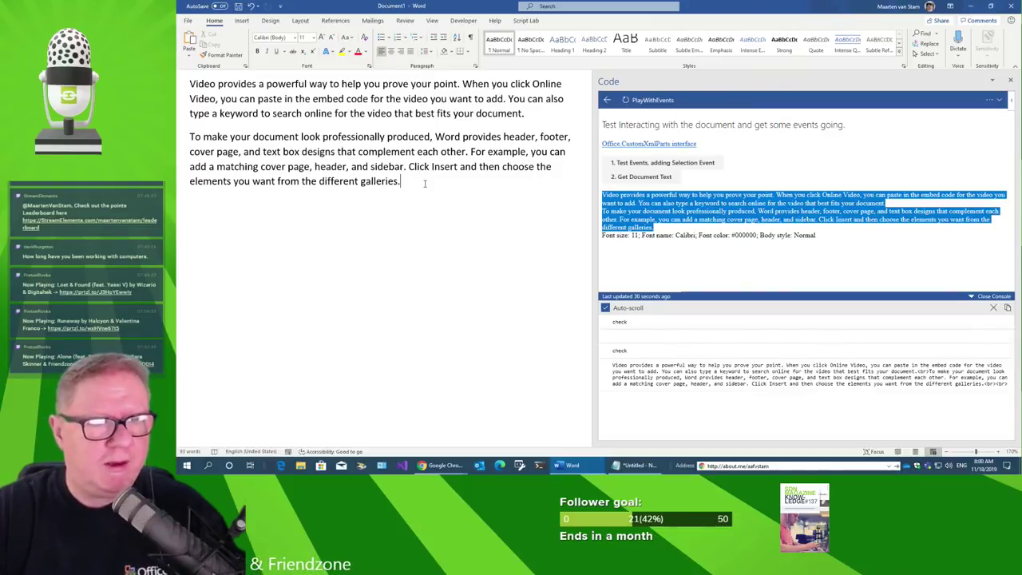
Apply Heading 1 to all the document text and rerun Get Document Text, showing 16-point Calibri Light.
key("ctrl+a")
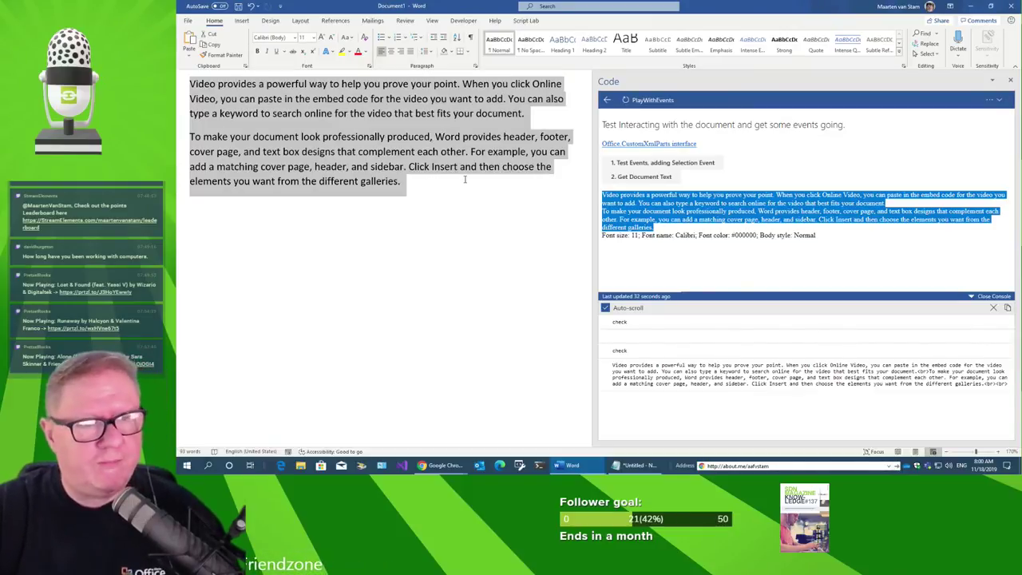
left_click(562, 44)
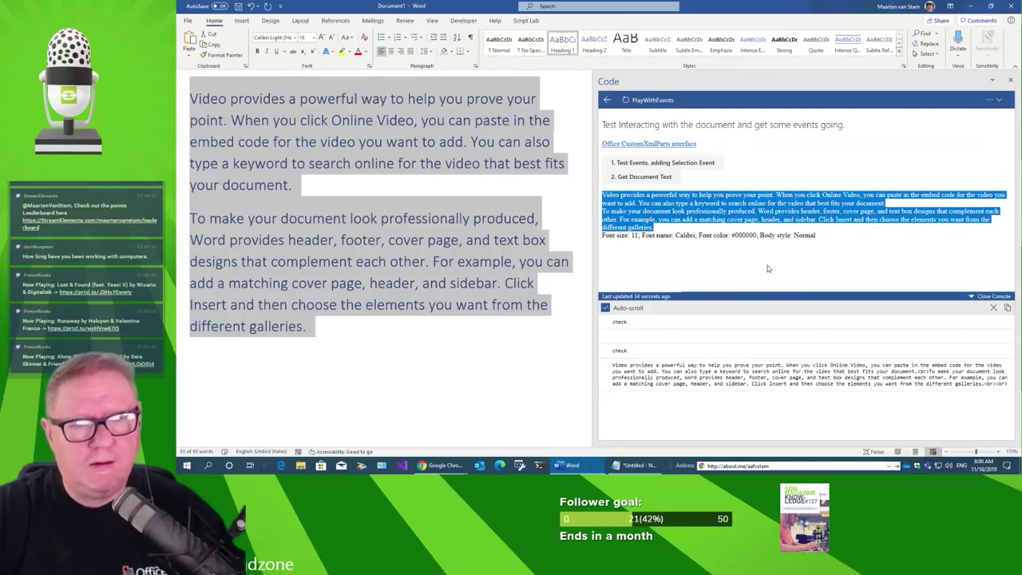
left_click(804, 256)
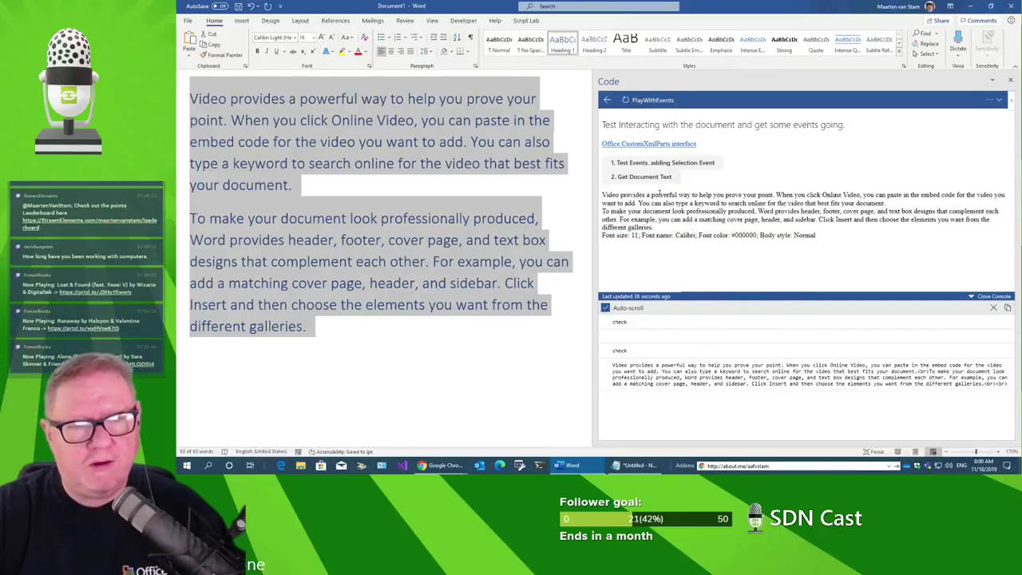
left_click(652, 177)
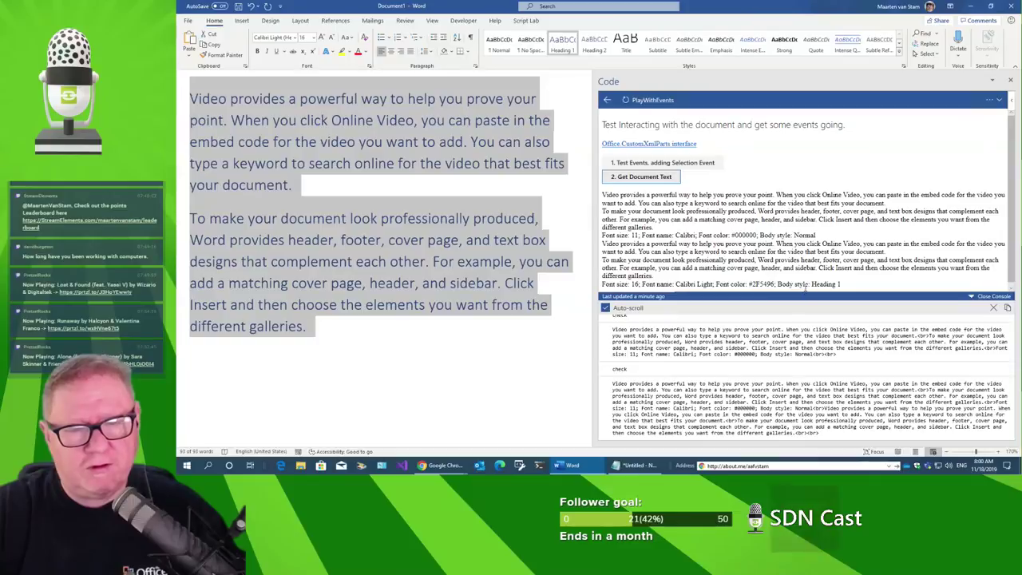
left_click_drag(844, 285, 802, 284)
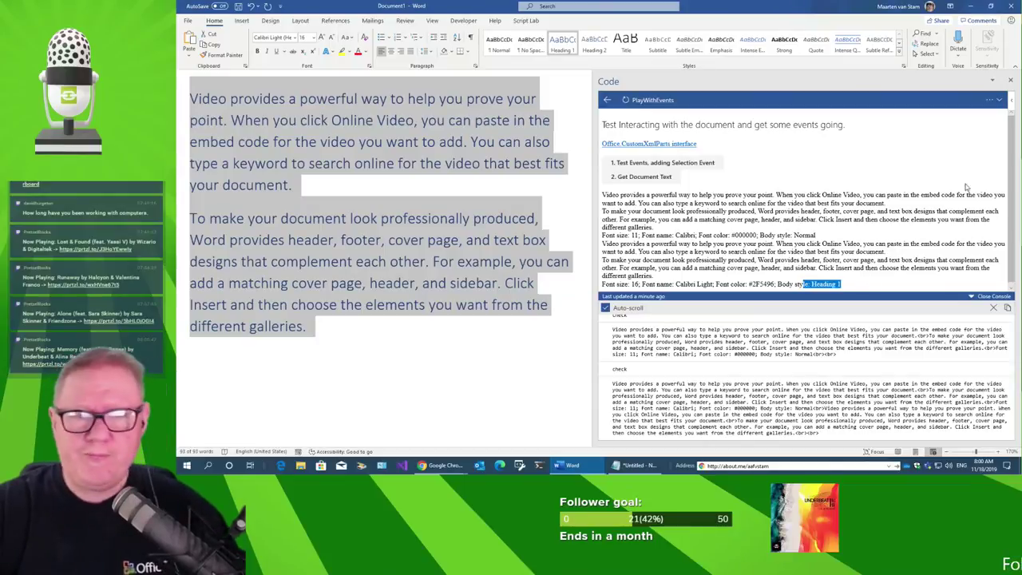
Return to the snippet code and bring up the Word.Body class docs in Chrome.
left_click(784, 165)
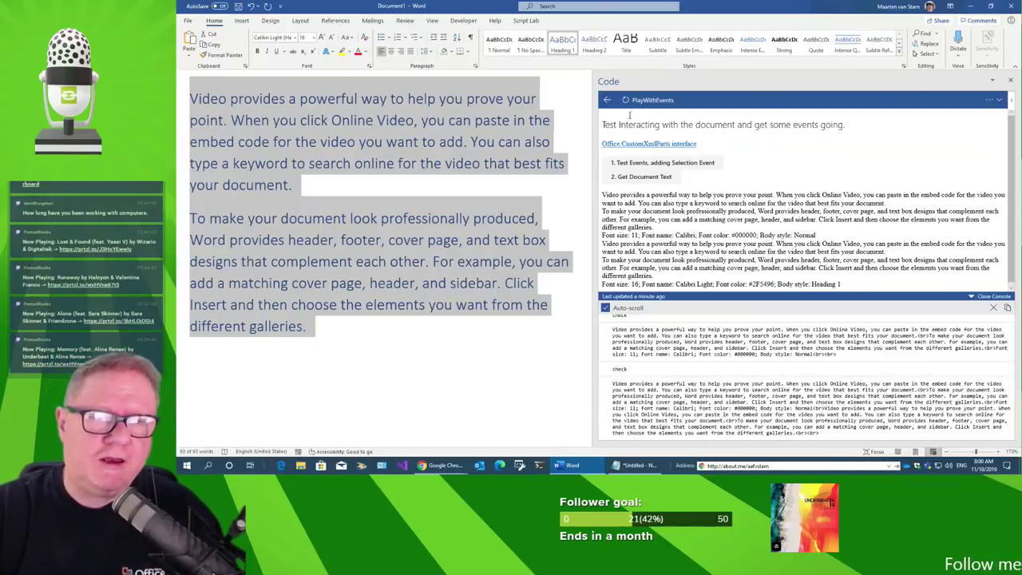
left_click(607, 102)
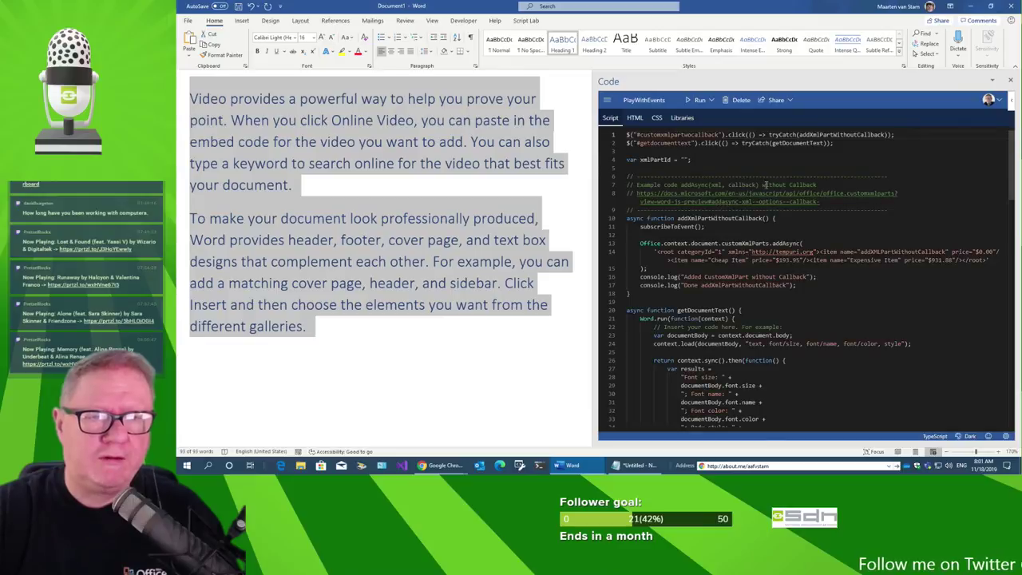
key("alt+Tab")
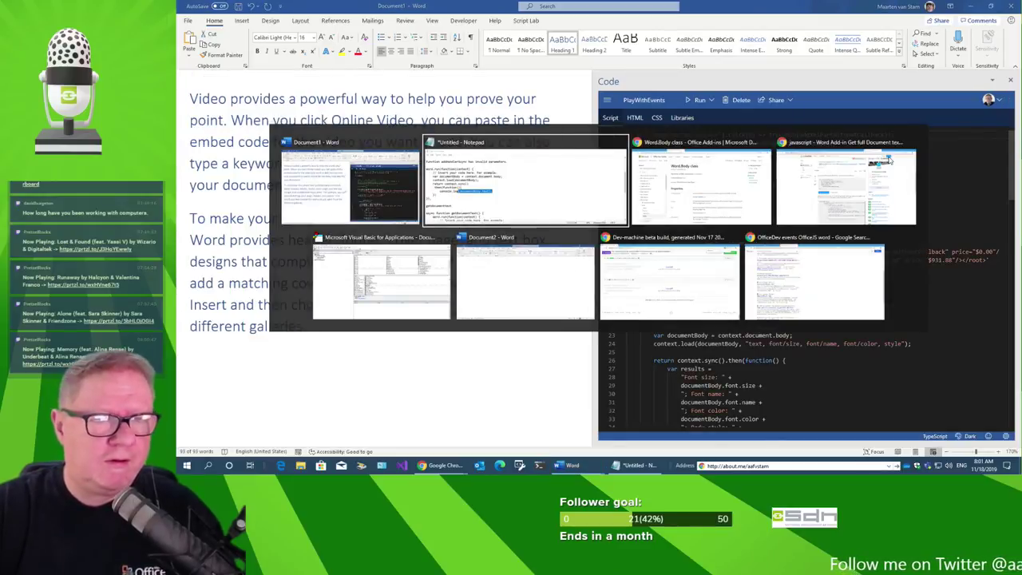
key("alt+Tab")
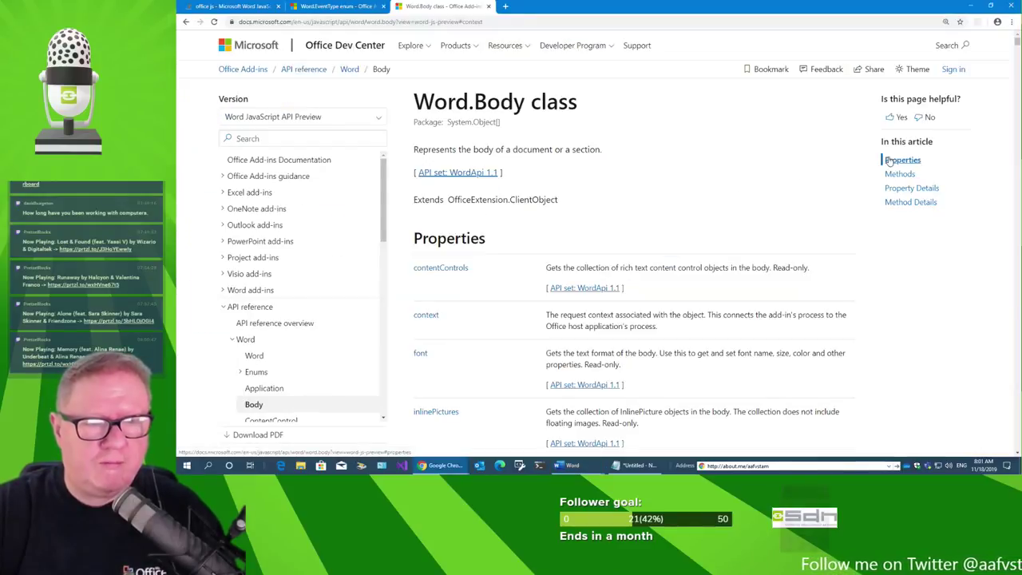
Switch between the open windows to get back to the Stack Overflow question.
scroll(642, 259, "down", 3)
scroll(652, 254, "down", 3)
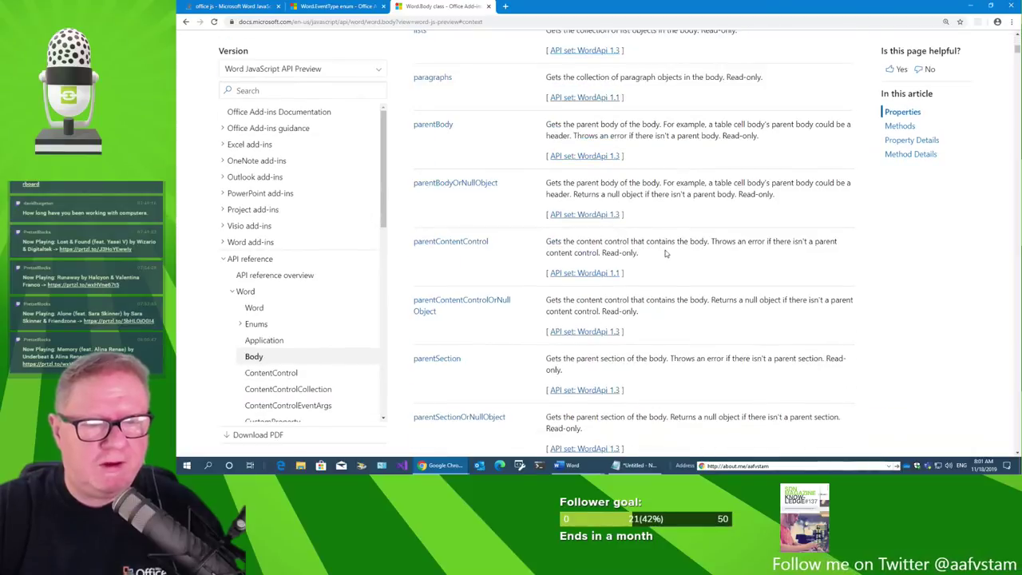
key("alt+Tab")
key("alt+Tab")
key("alt+Tab")
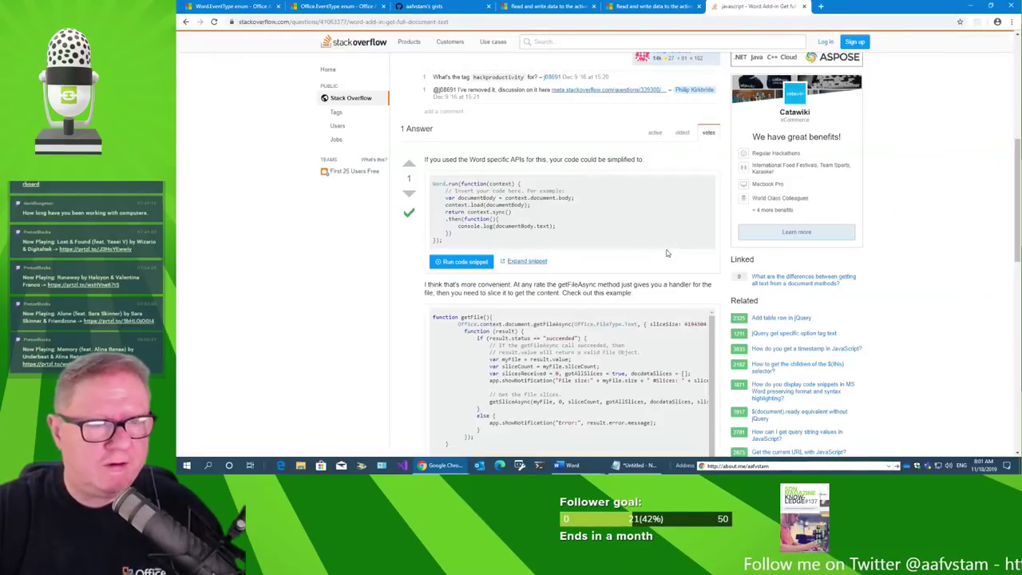
key("alt+Tab")
key("alt+Tab")
key("alt+Tab")
key("alt+Tab")
key("alt+Tab")
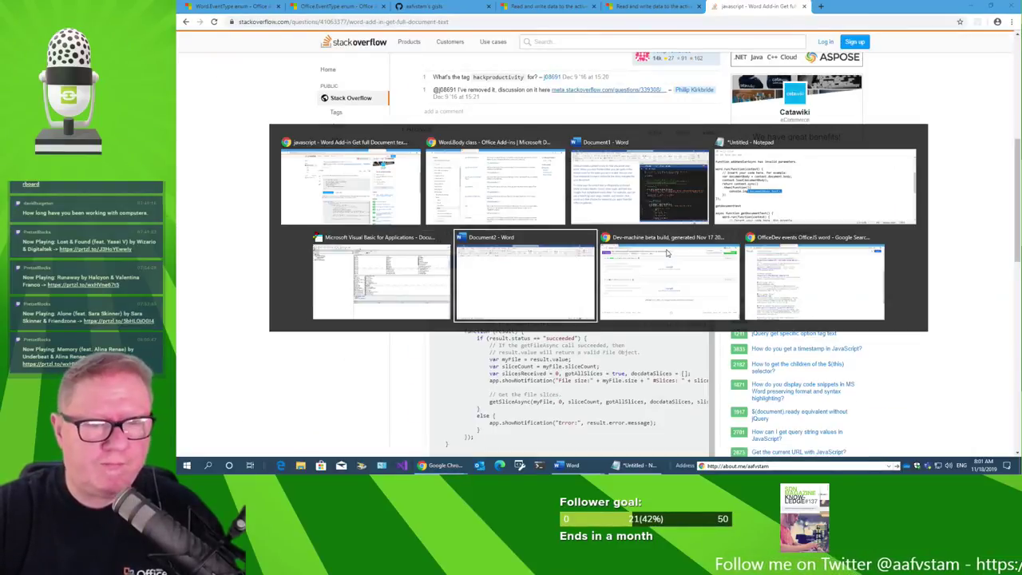
key("alt+Tab")
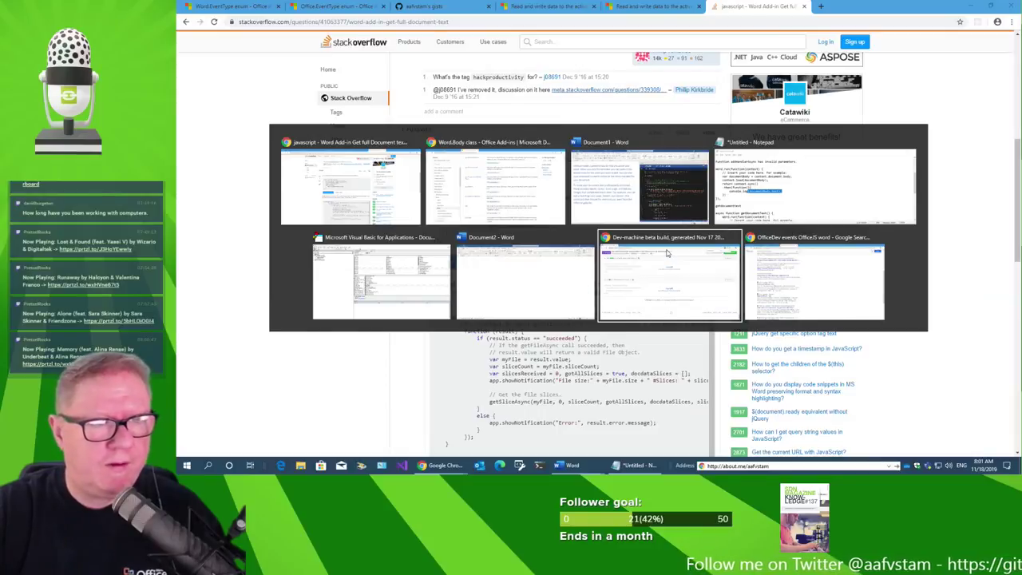
left_click(667, 253)
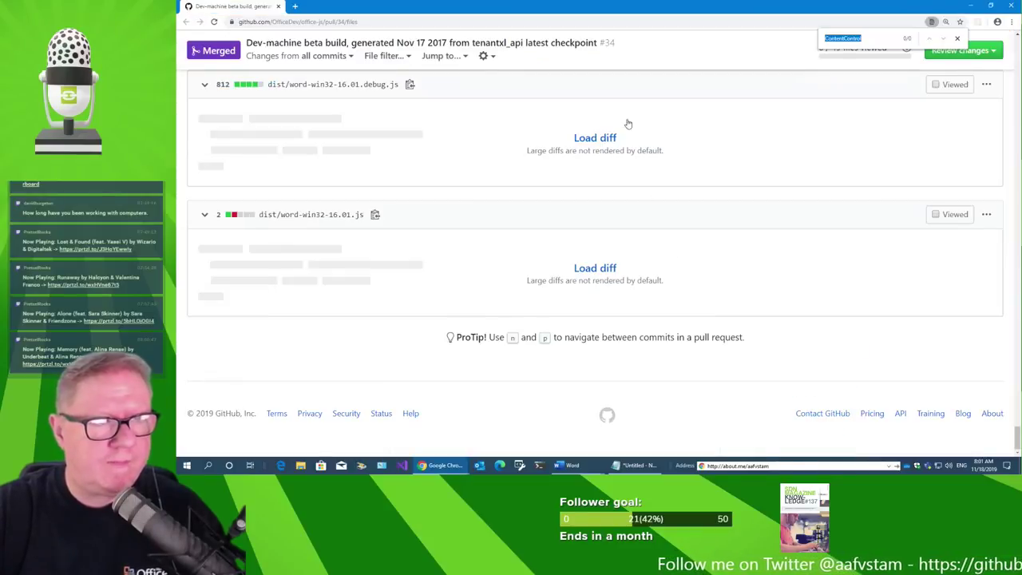
key("alt+Tab")
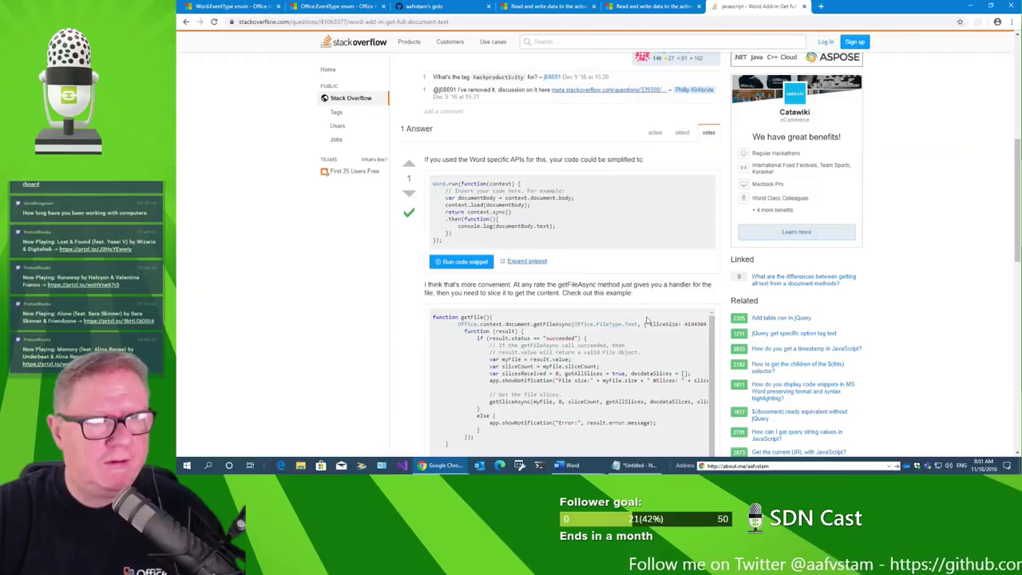
key("alt+Tab")
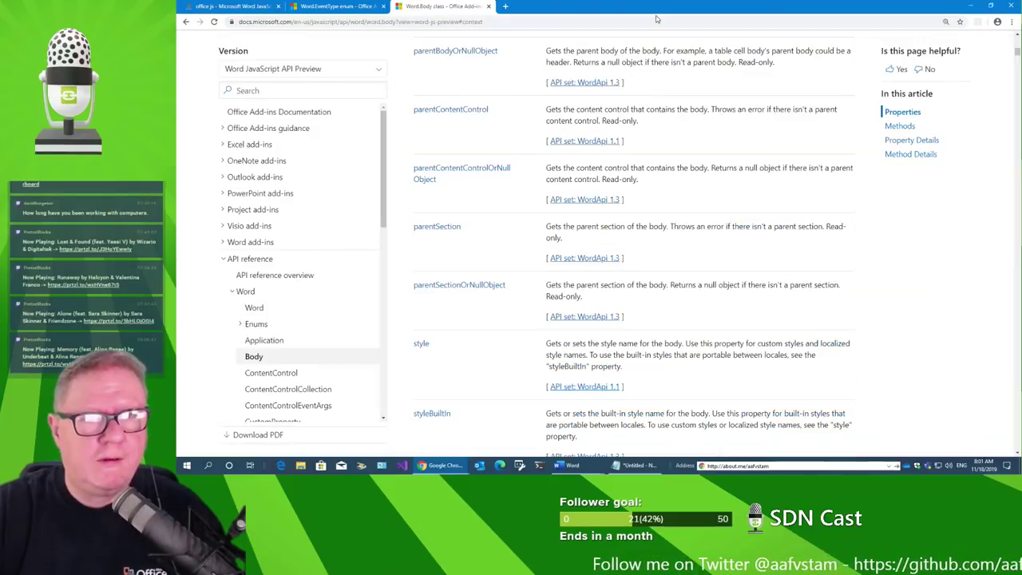
key("alt+Tab")
Review the Microsoft Docs article on reading the active selection, then close it.
left_click(669, 8)
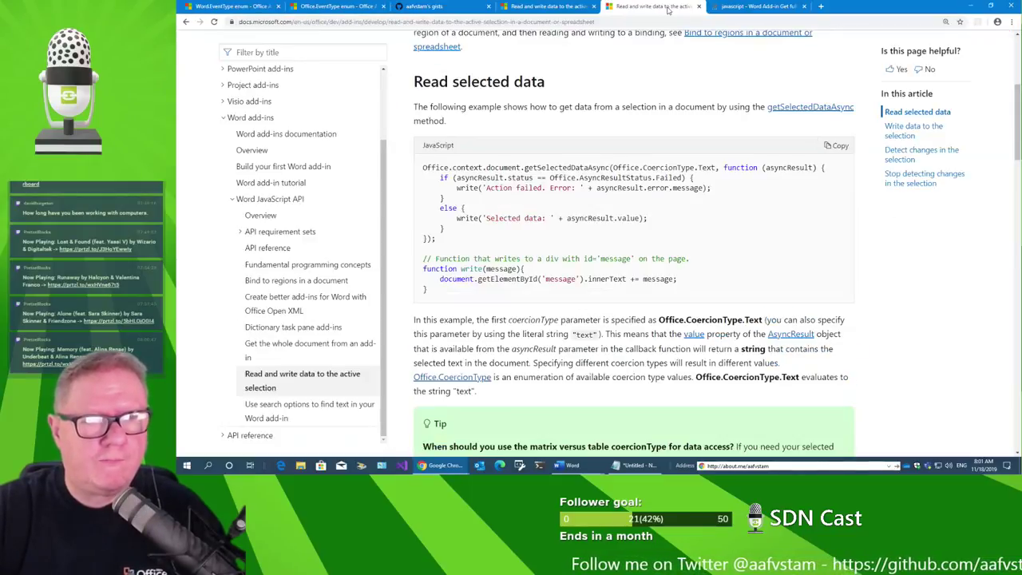
scroll(697, 241, "down", 2)
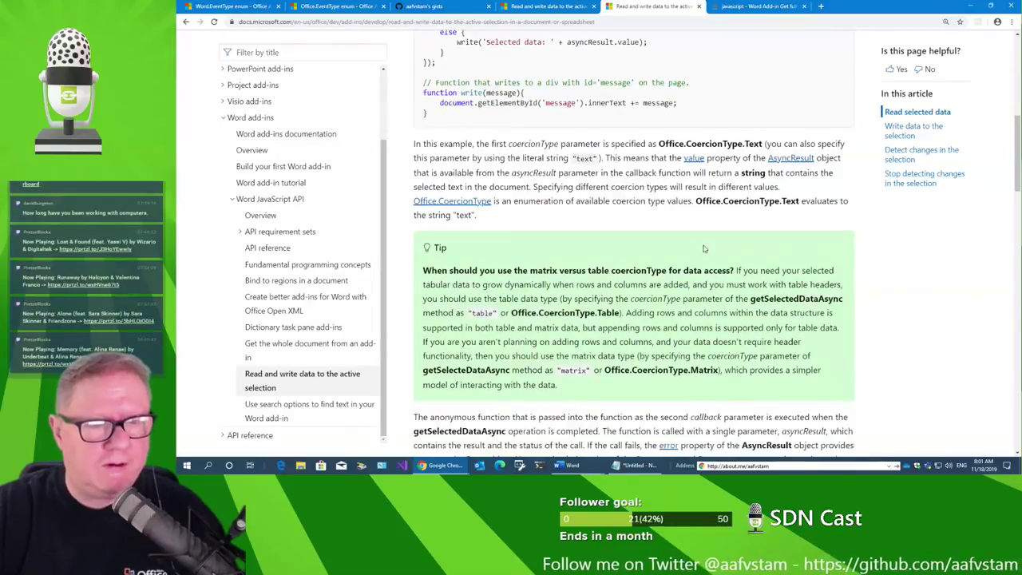
scroll(703, 246, "up", 5)
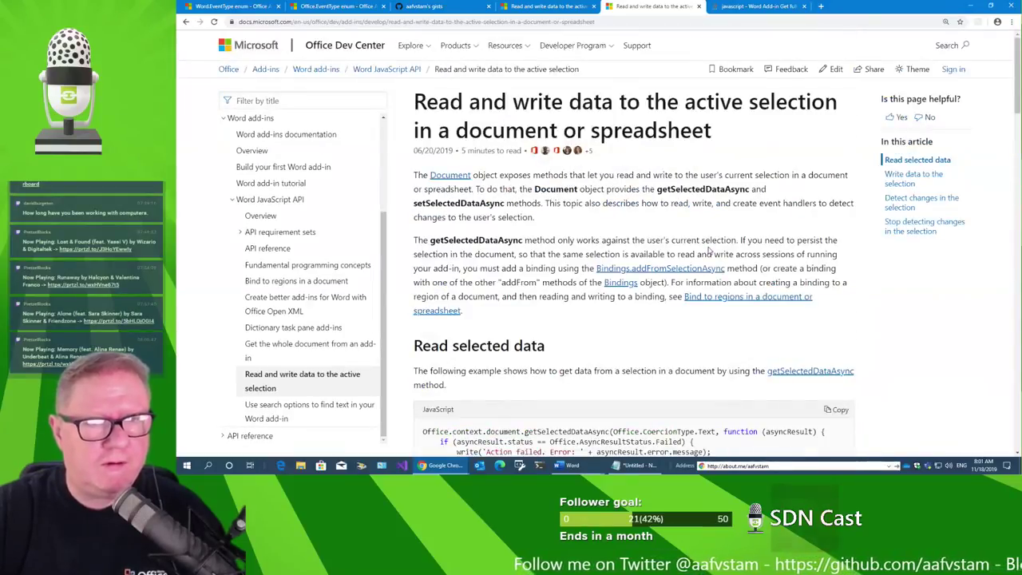
scroll(708, 250, "down", 2)
scroll(708, 250, "down", 3)
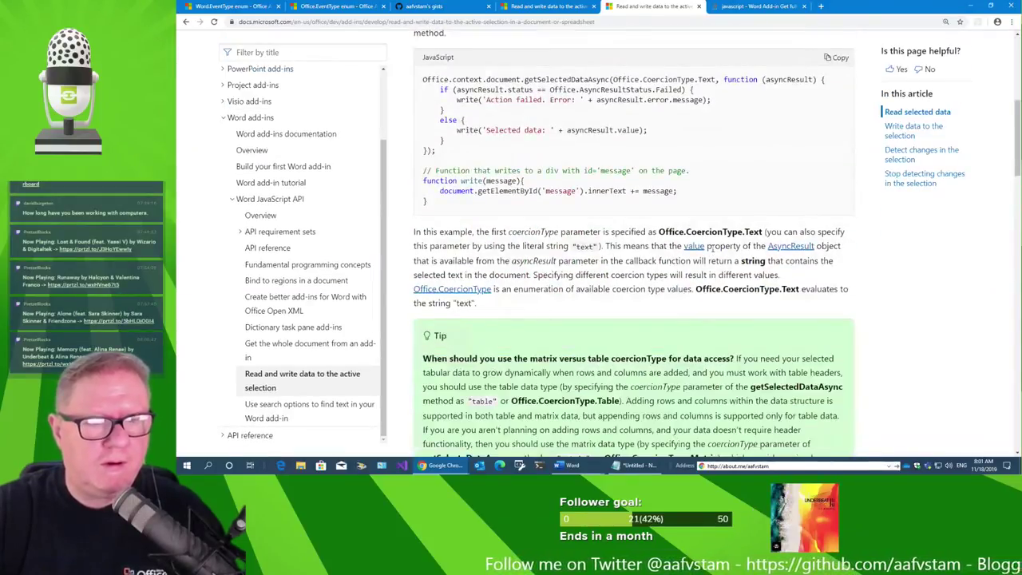
left_click(699, 7)
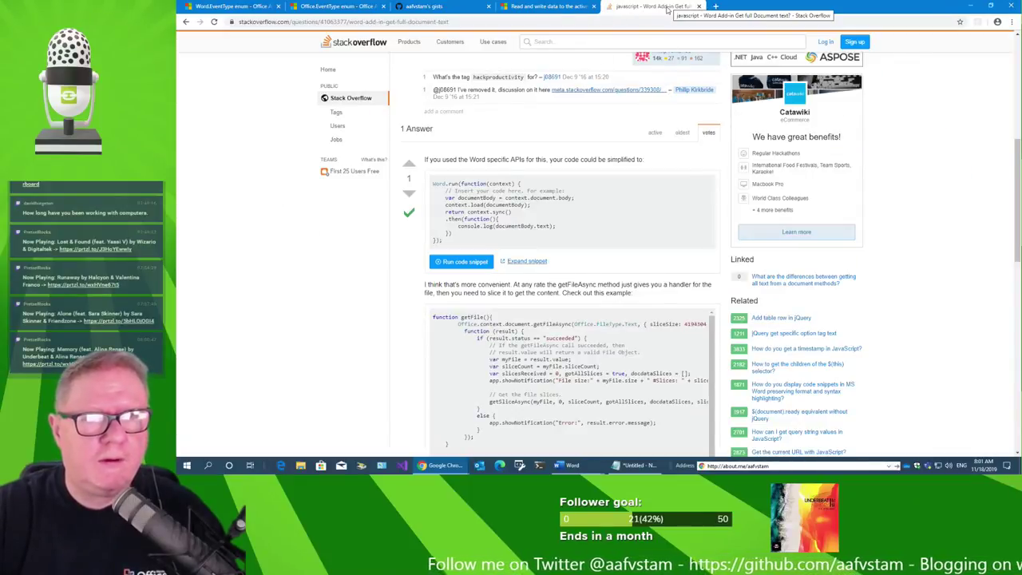
Copy the Stack Overflow question's address and return to Word's Script Lab pane.
left_click(497, 22)
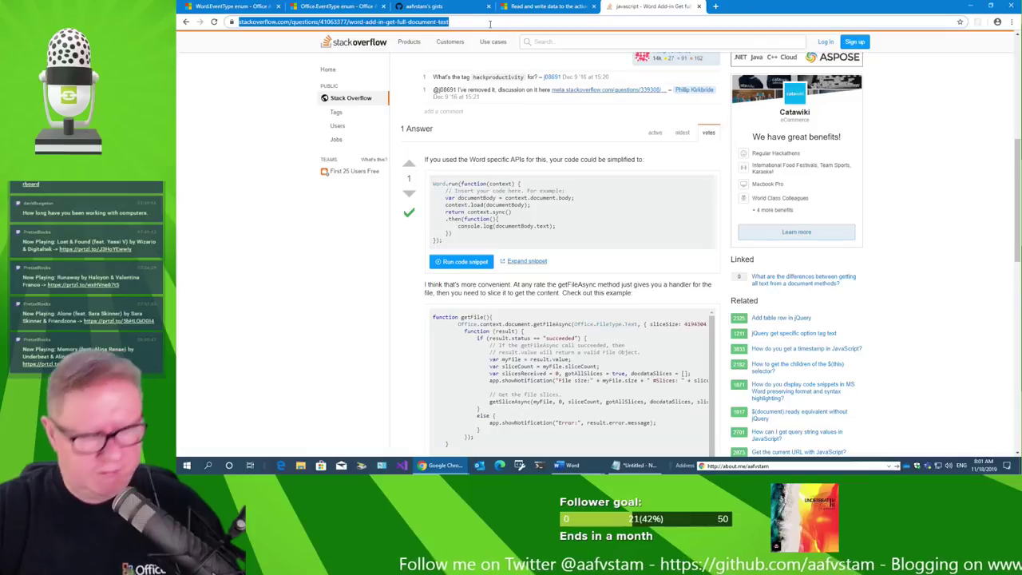
key("alt+Tab")
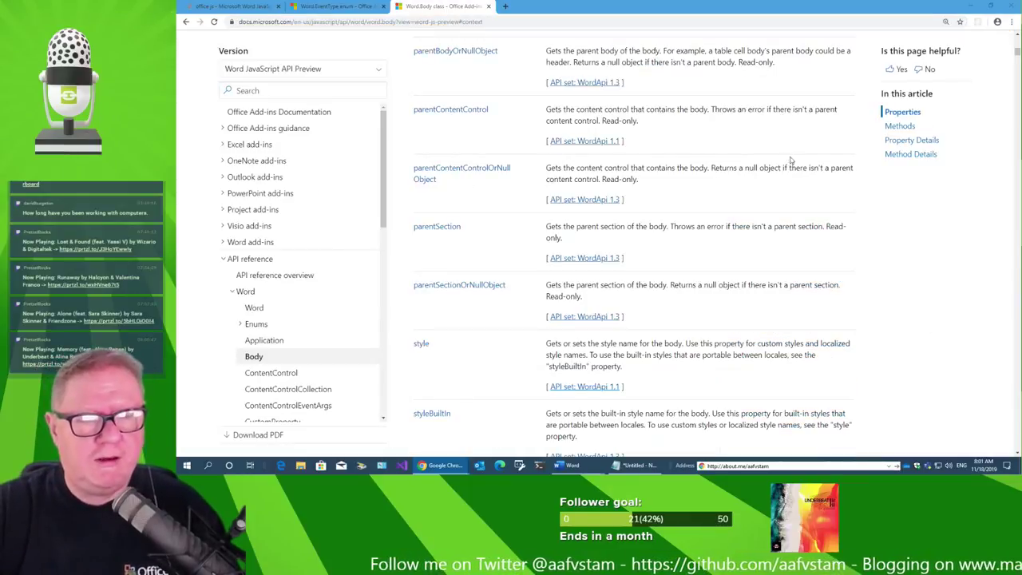
key("alt+Tab")
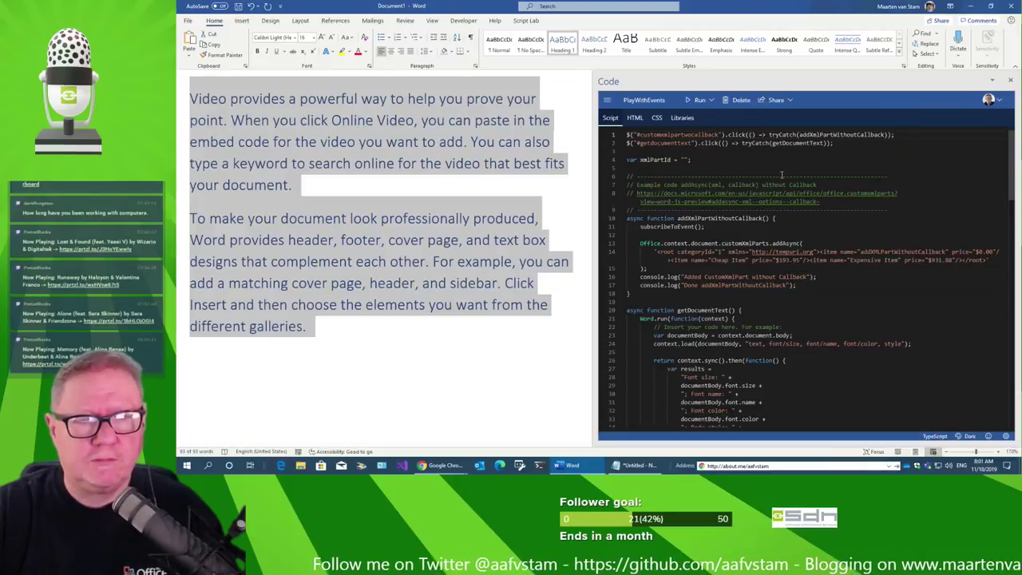
In the HTML, replace the link's href with the Stack Overflow URL and relabel it 'Get Body Text'.
scroll(772, 210, "down", 3)
left_click(634, 118)
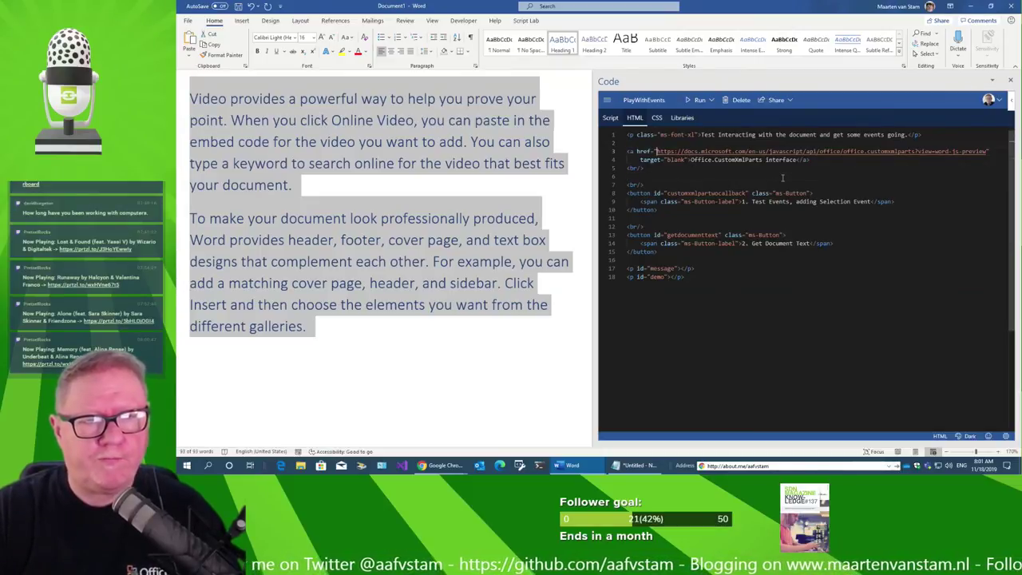
key("shift+End")
key("ctrl+v")
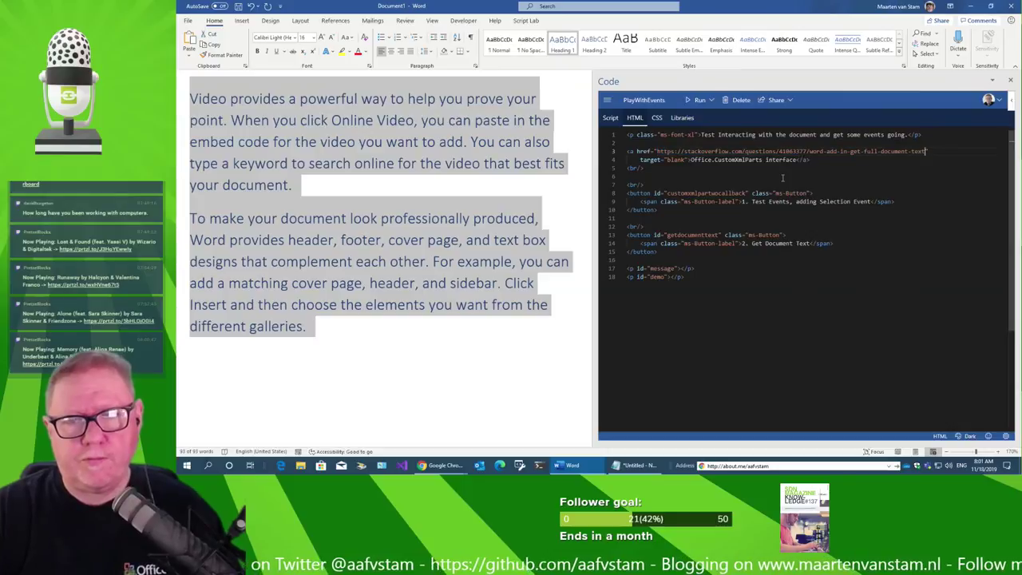
key("Down")
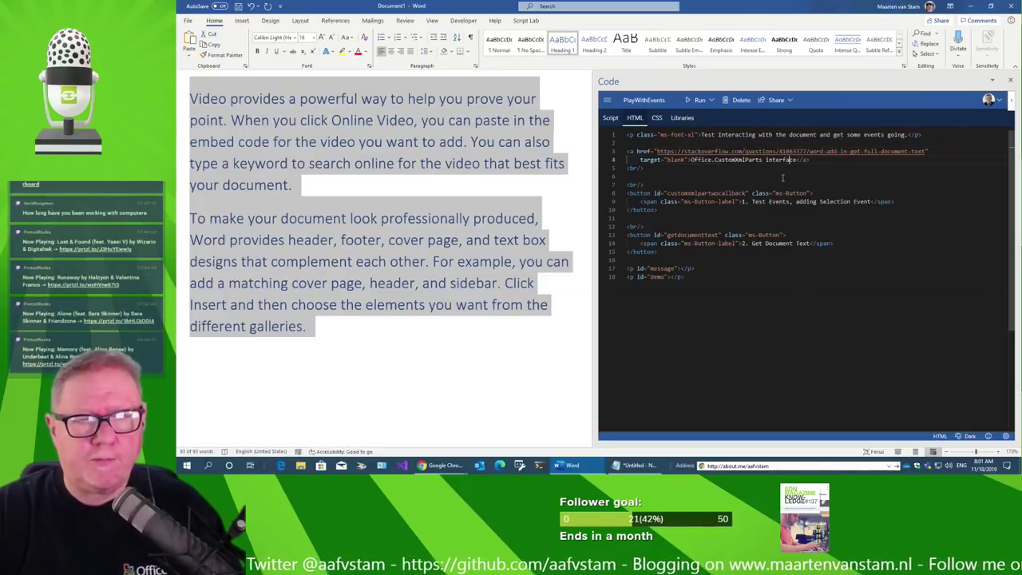
key("ctrl+shift+Left")
key("ctrl+shift+Left")
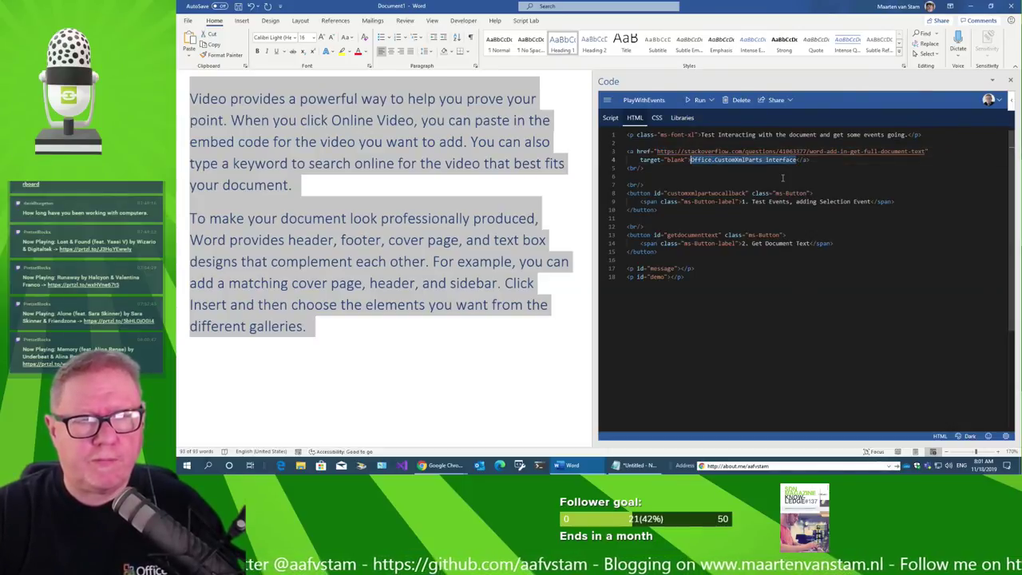
type("Get ")
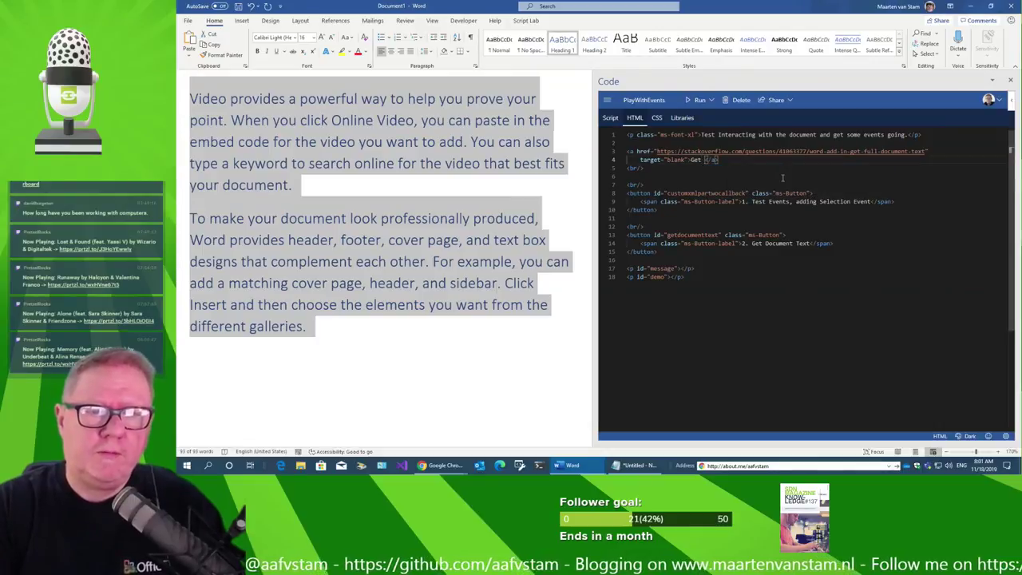
type("Bod")
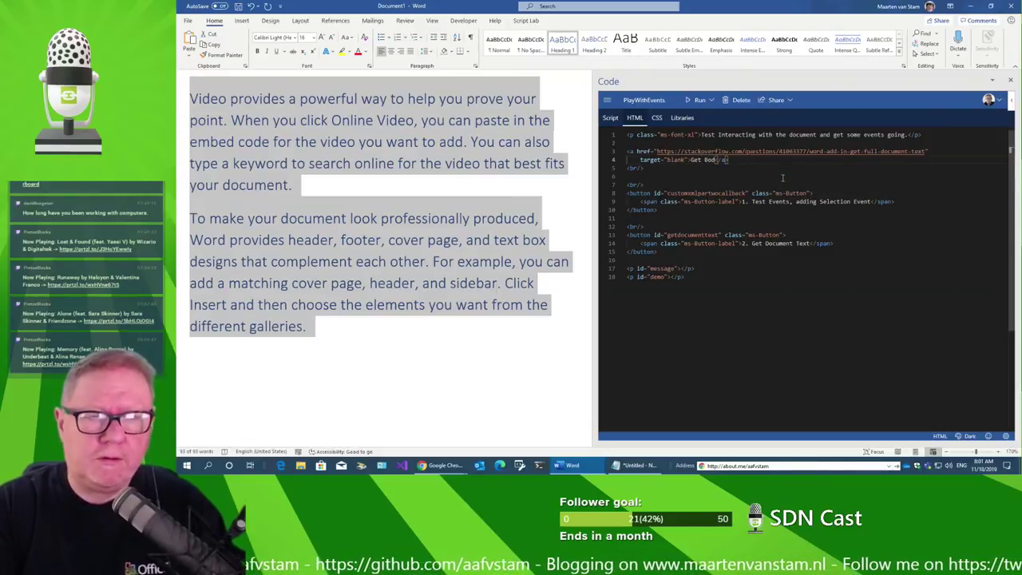
type("y Text Link")
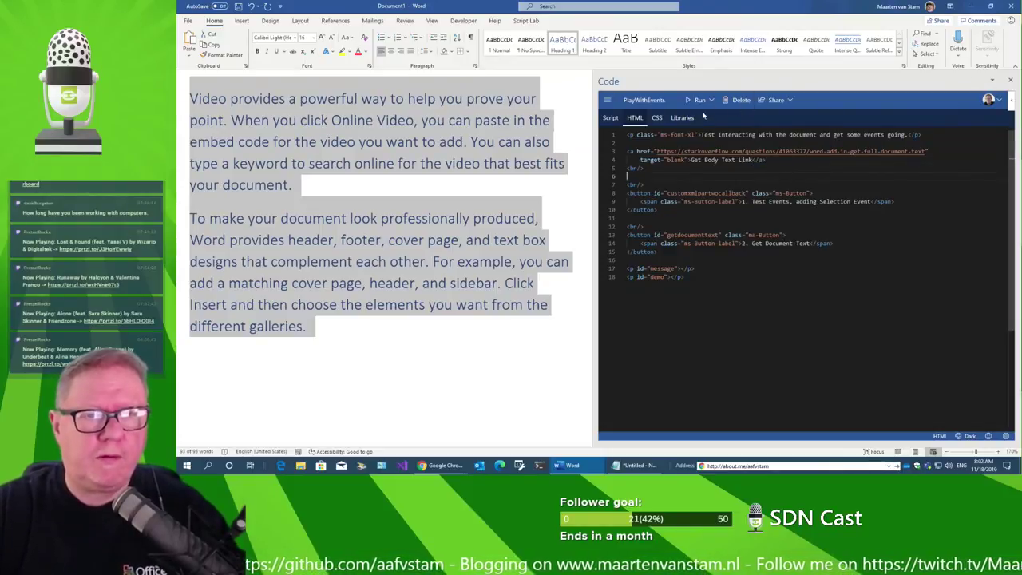
Run the snippet in the pane, test the Stack Overflow link, then print body text with font info.
left_click(700, 102)
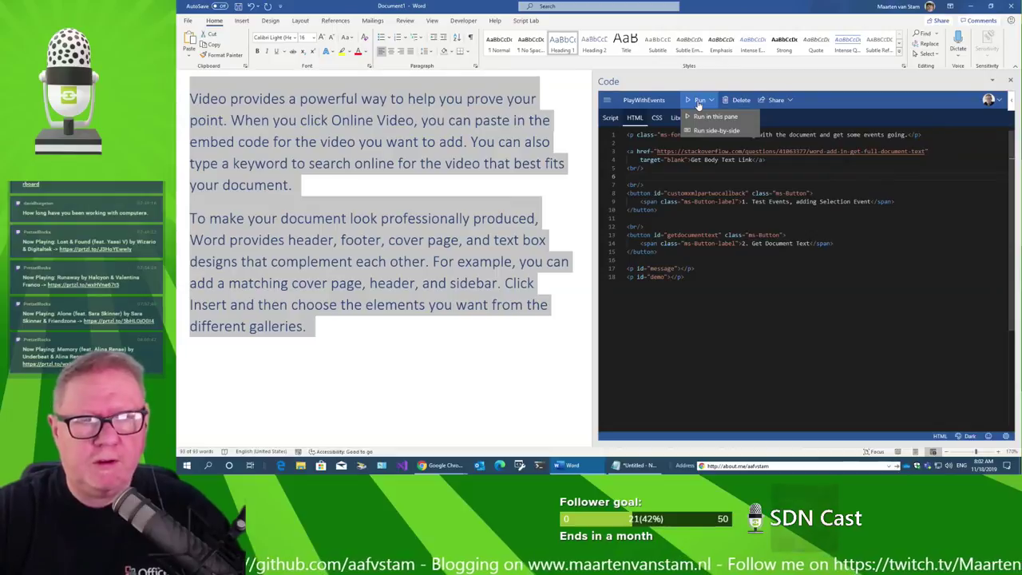
left_click(718, 117)
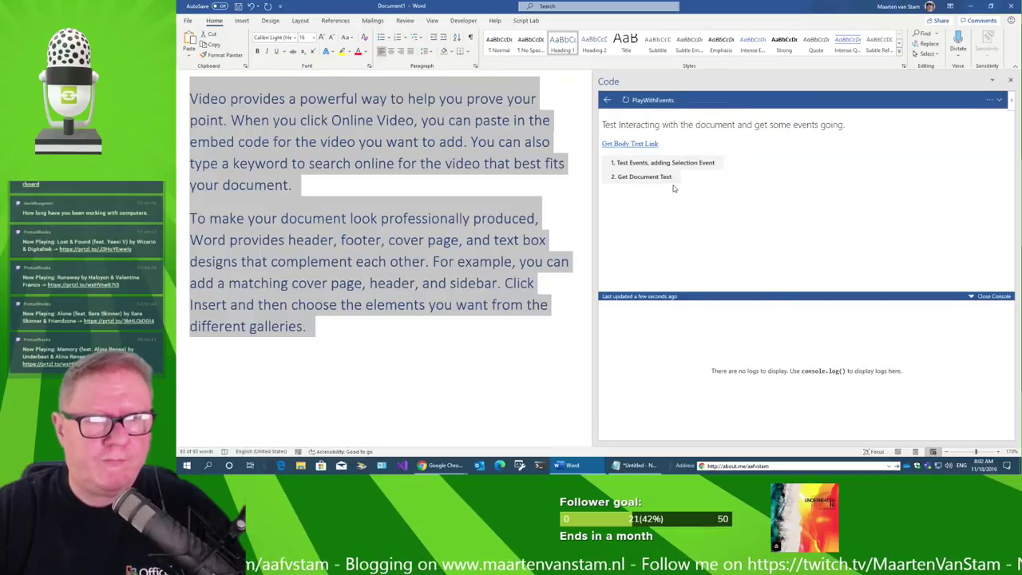
left_click(639, 144)
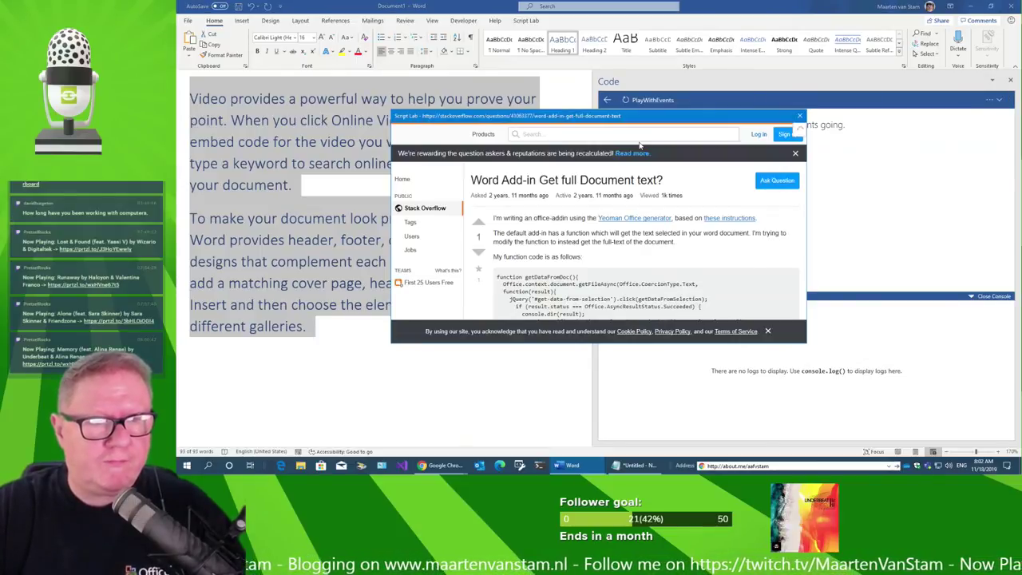
scroll(599, 244, "down", 3)
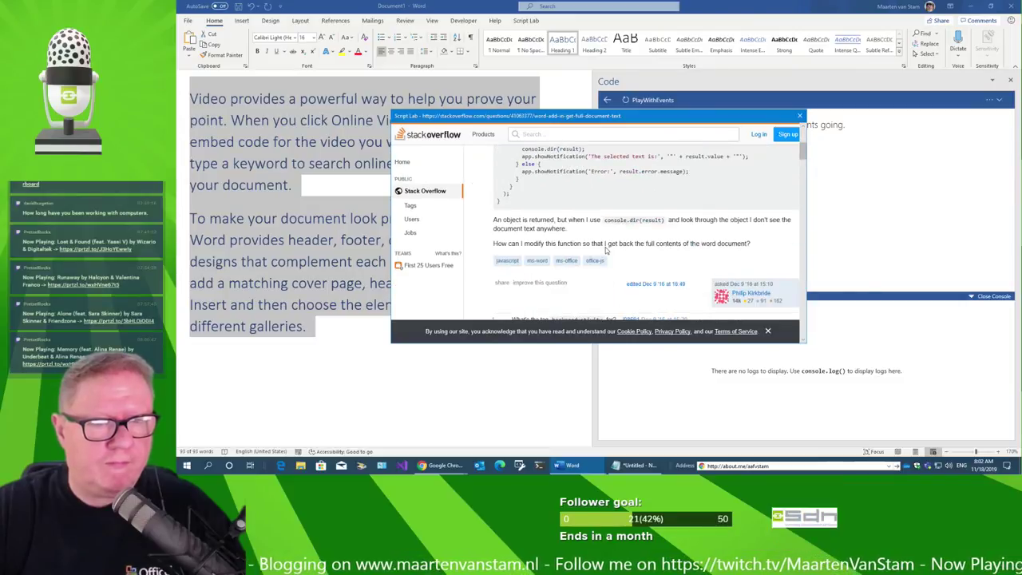
scroll(607, 246, "up", 3)
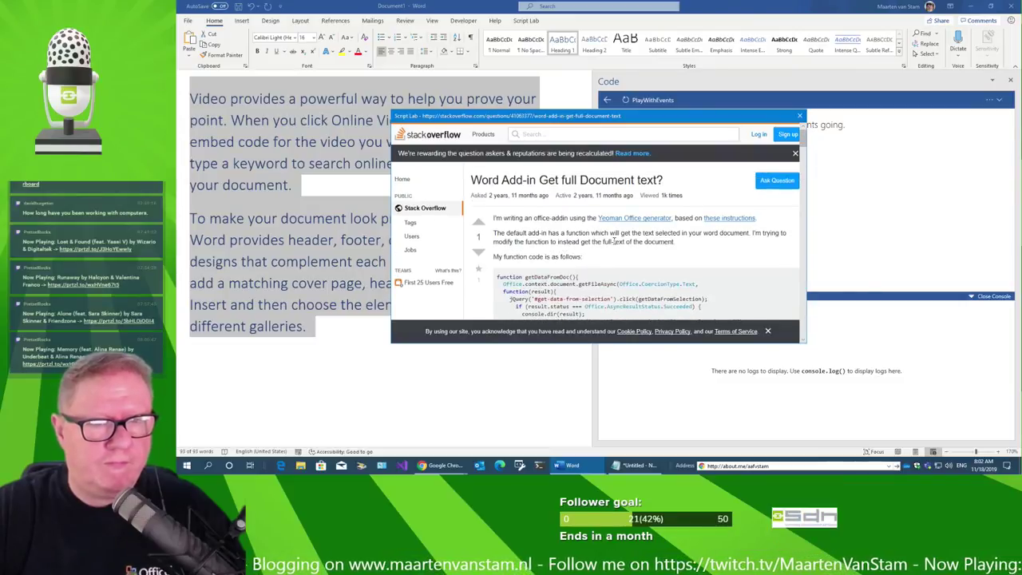
left_click(799, 115)
left_click(654, 178)
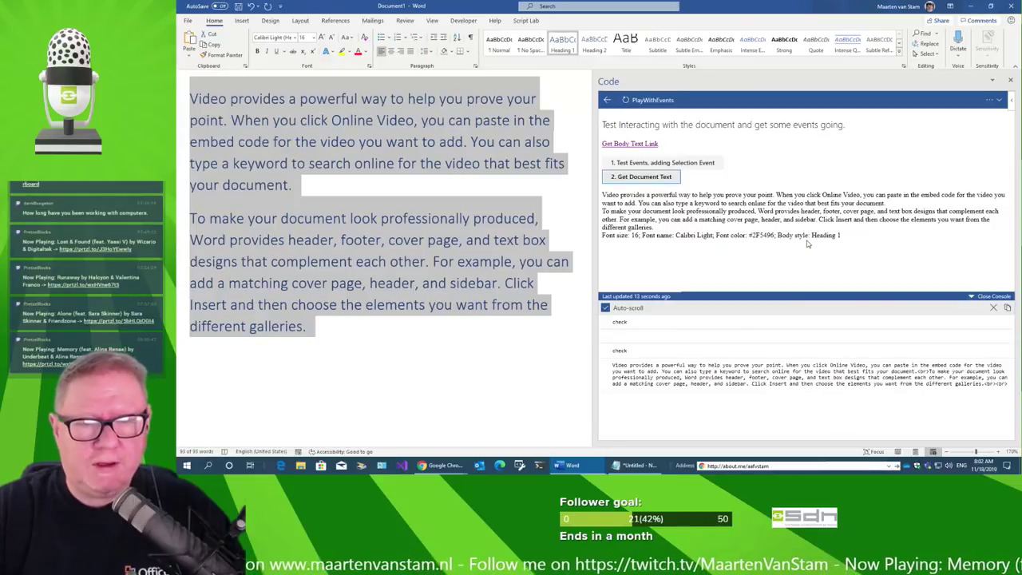
left_click(606, 100)
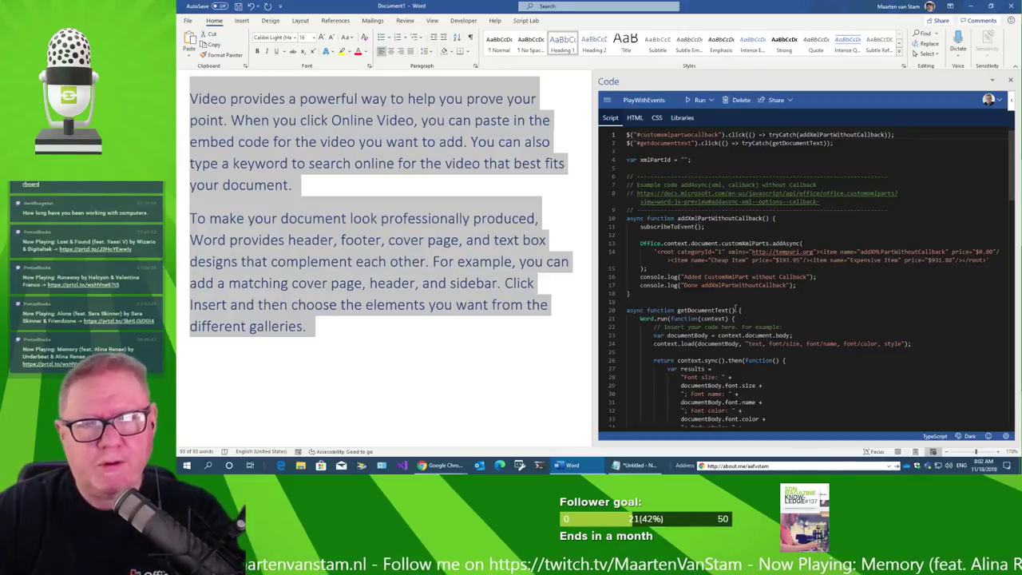
Update the existing GitHub gist with the PlayWithEvents snippet and view it on GitHub.
left_click(776, 101)
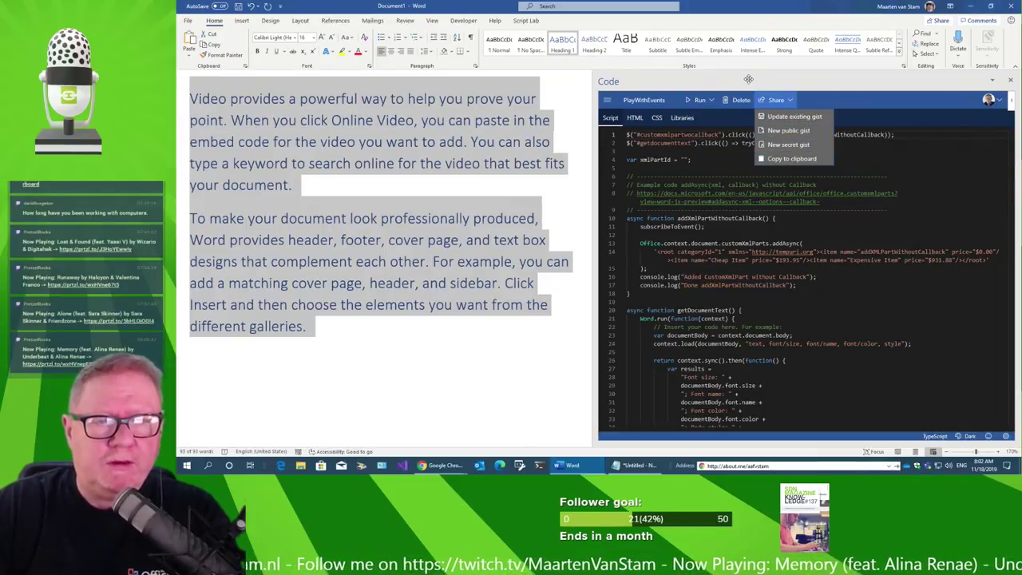
left_click(807, 119)
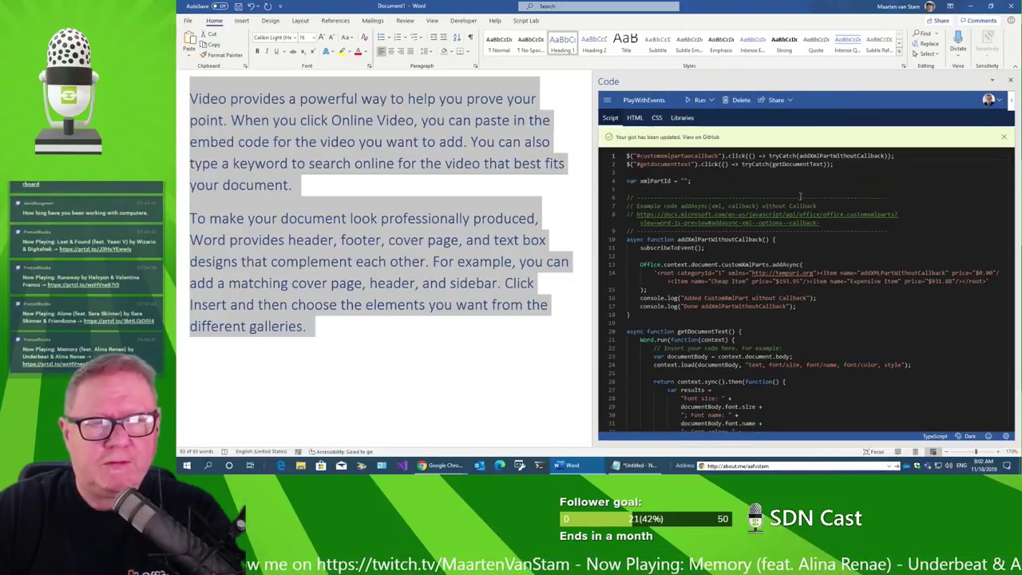
left_click(712, 138)
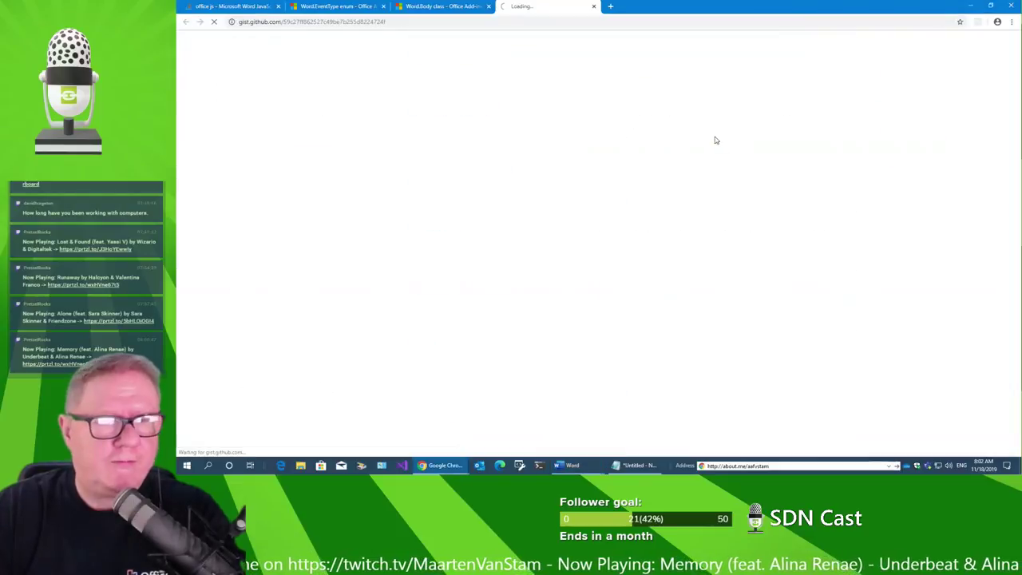
Scroll through the PlayWithEvents.WORD.yaml gist code.
scroll(590, 205, "down", 2)
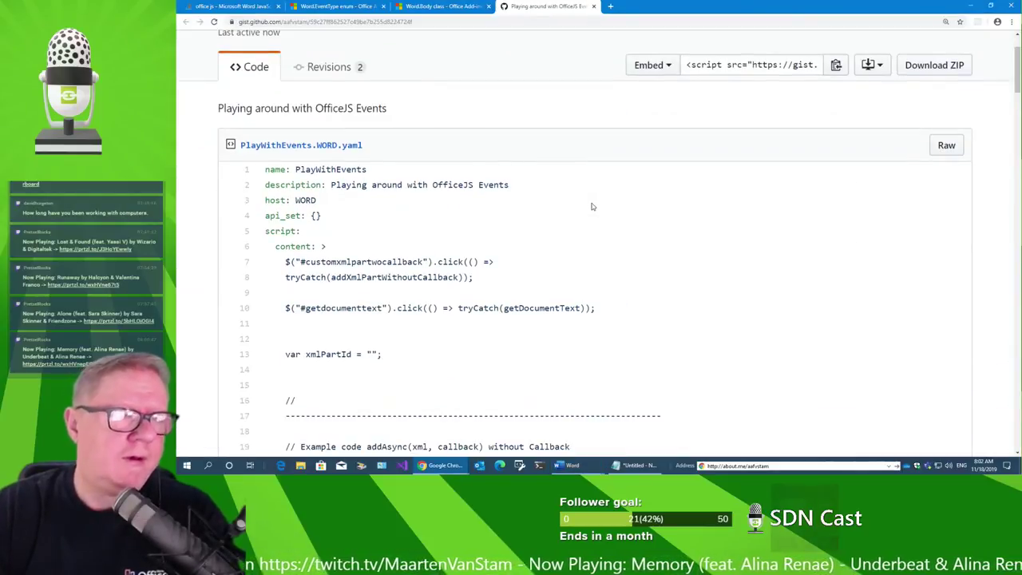
scroll(602, 205, "down", 1)
scroll(608, 201, "down", 3)
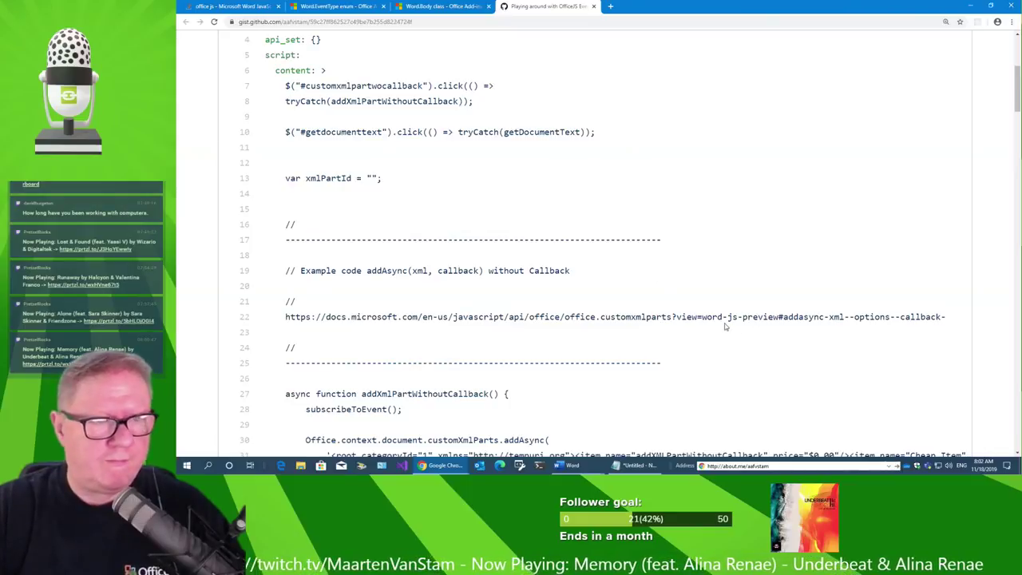
scroll(719, 315, "up", 5)
scroll(714, 312, "up", 1)
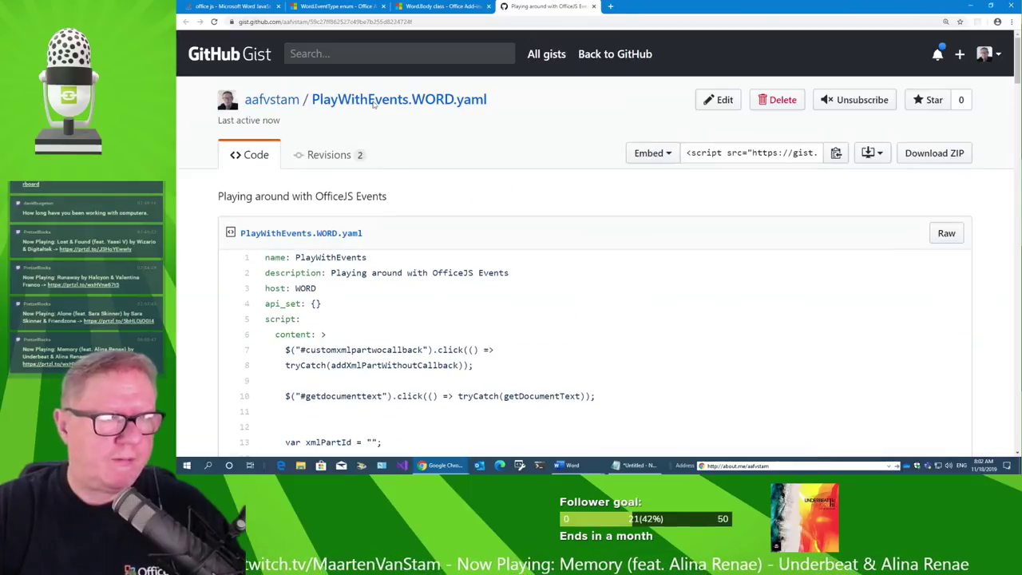
Review the latest revision's diff, showing 52 additions and 240 deletions.
left_click(345, 155)
scroll(474, 195, "down", 4)
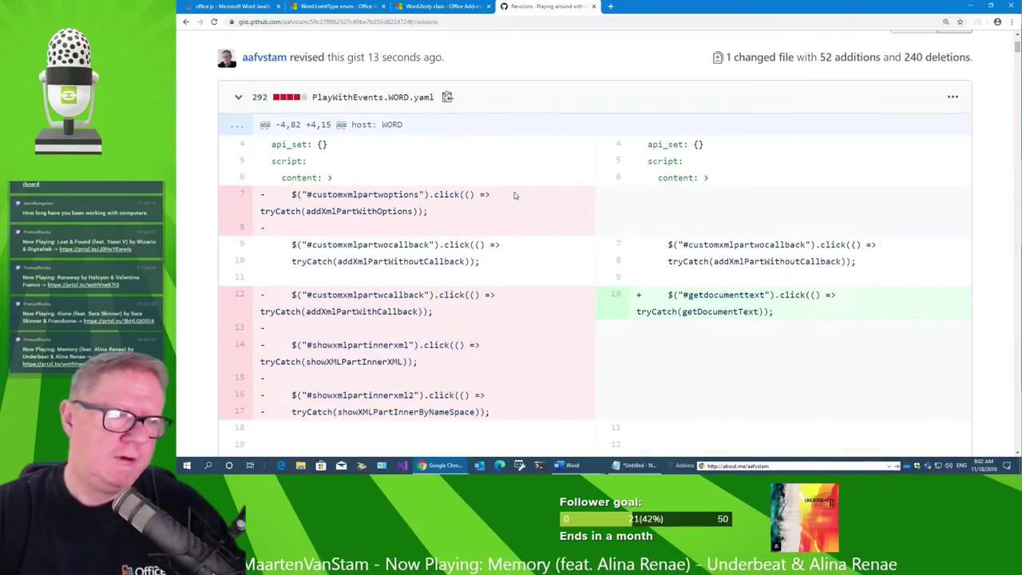
scroll(813, 233, "down", 3)
scroll(814, 233, "down", 4)
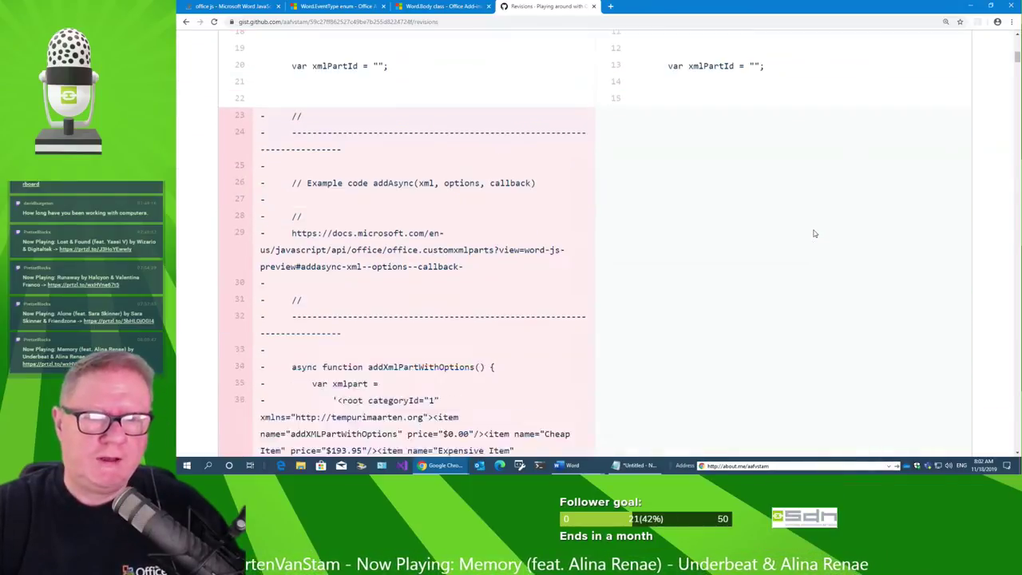
scroll(814, 233, "down", 3)
scroll(815, 233, "down", 4)
scroll(798, 192, "up", 3)
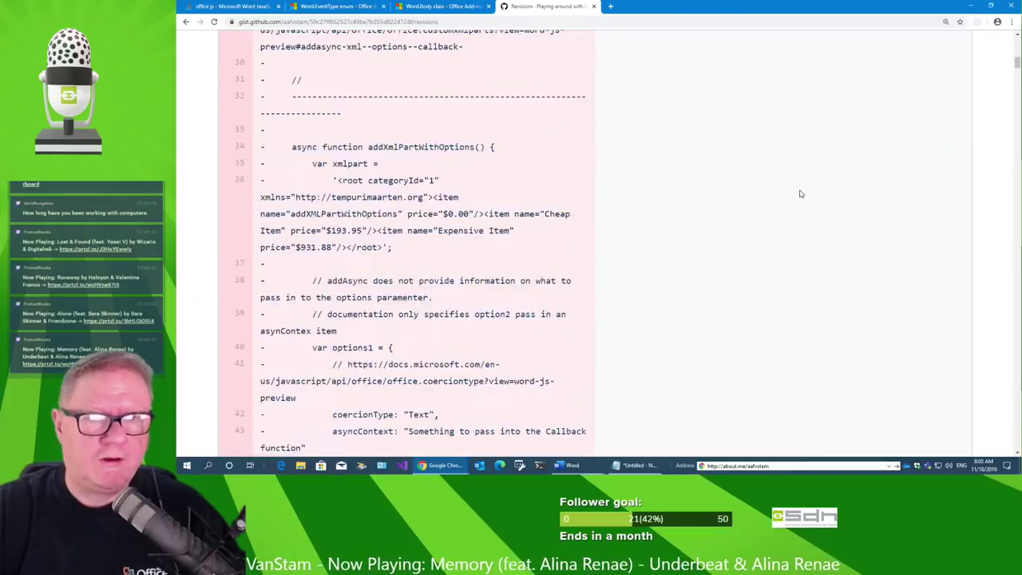
scroll(798, 191, "up", 6)
scroll(800, 193, "up", 5)
scroll(798, 192, "up", 1)
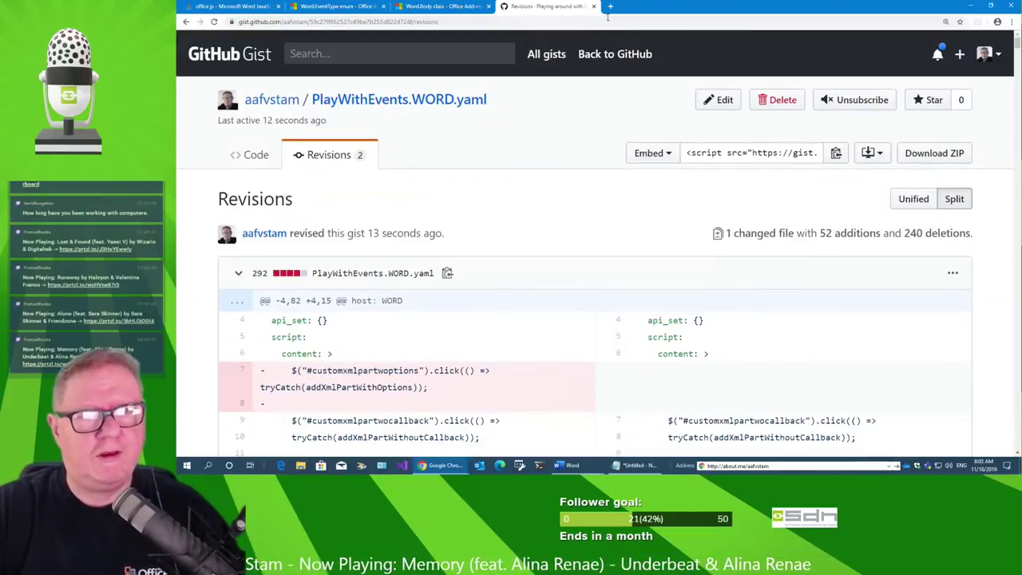